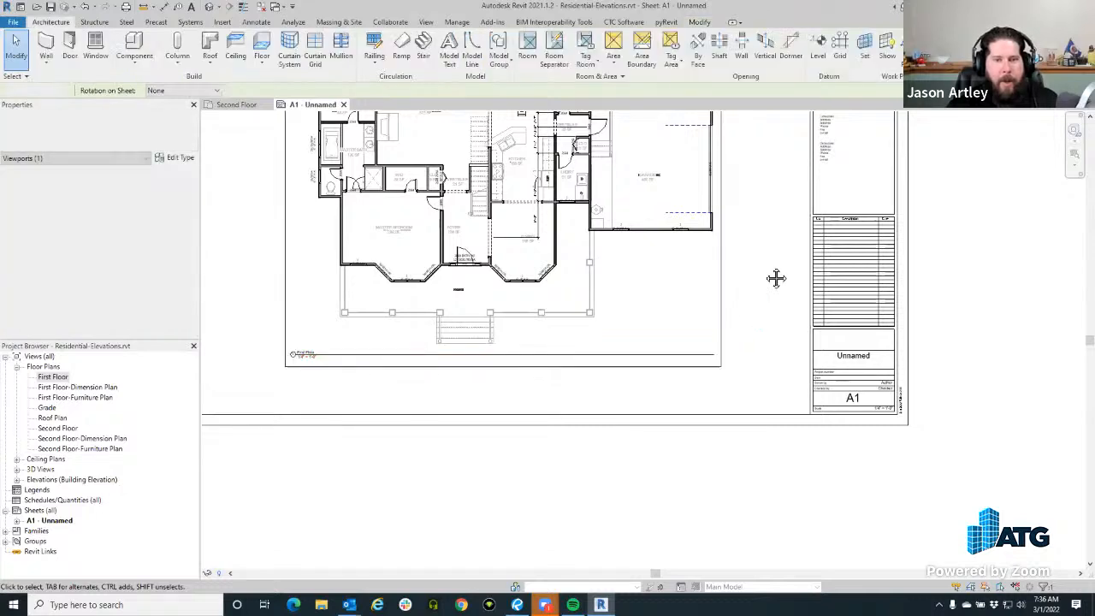
pyautogui.moveTo(776, 279); pyautogui.dragTo(802, 437)
pyautogui.doubleClick(369, 191)
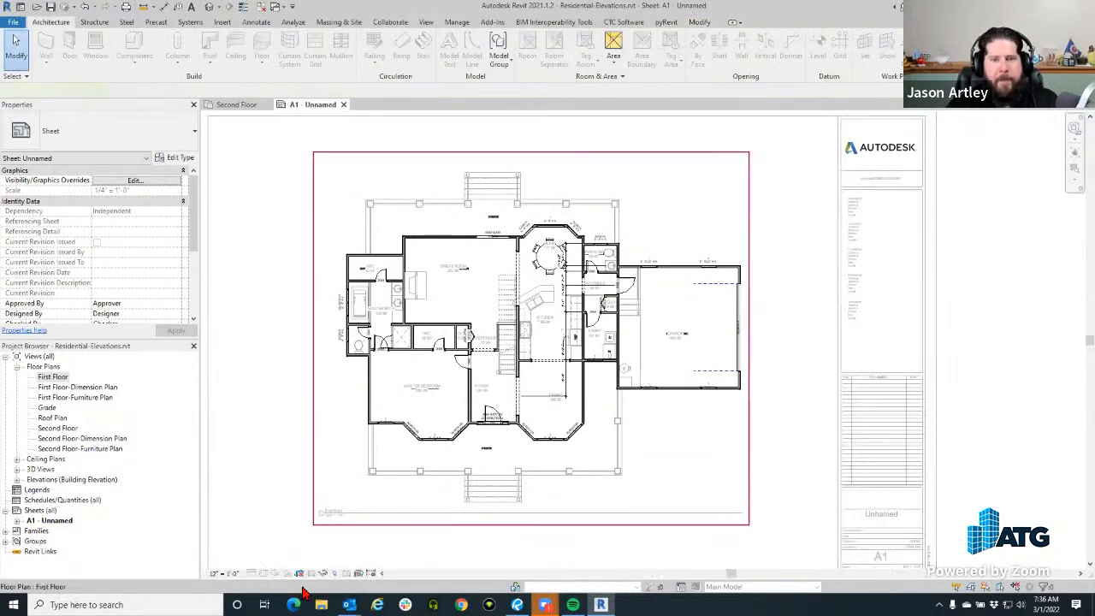
pyautogui.doubleClick(995, 238)
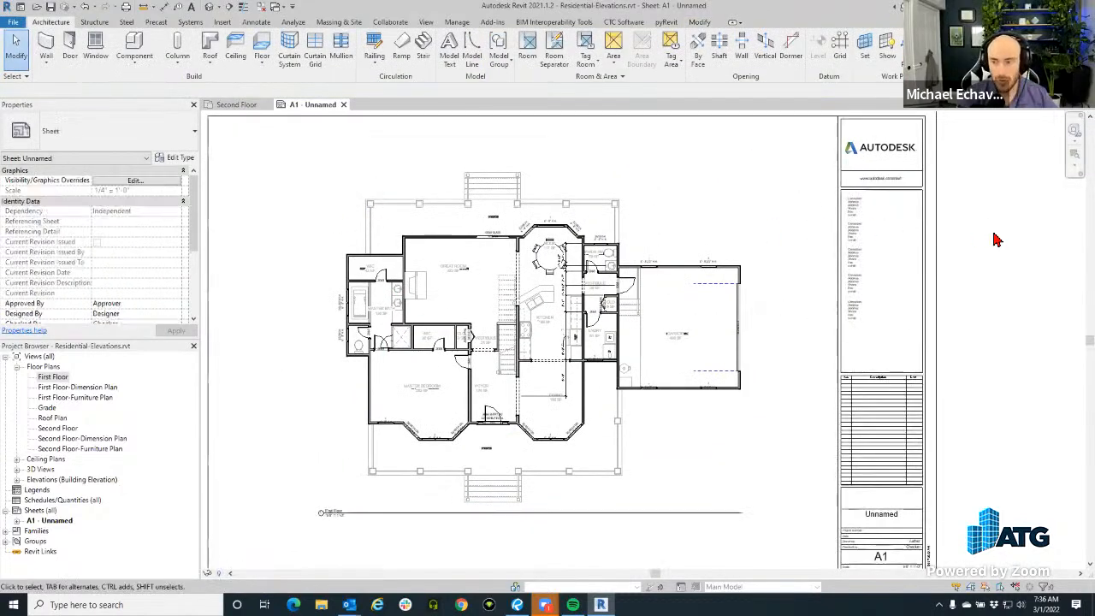
pyautogui.scroll(-2, 995, 238)
pyautogui.moveTo(993, 241); pyautogui.dragTo(723, 240)
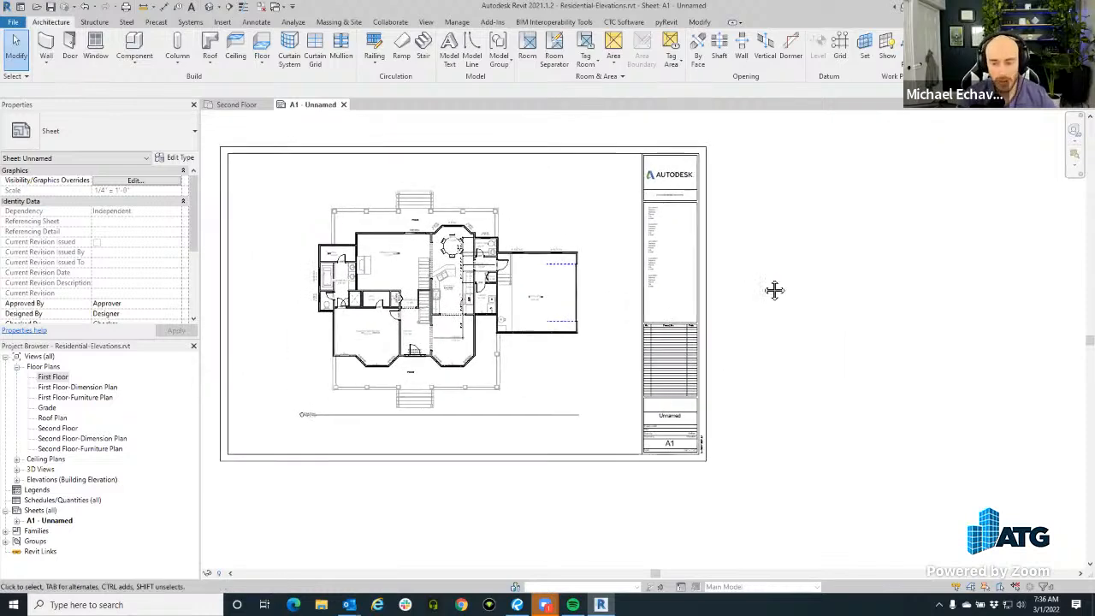
pyautogui.moveTo(775, 291); pyautogui.dragTo(811, 302)
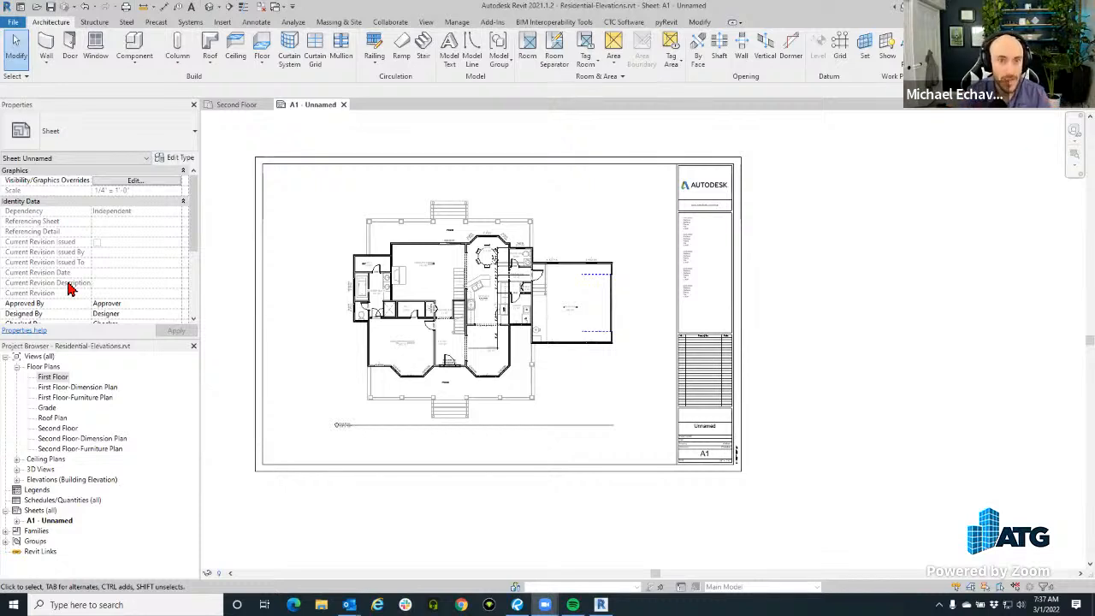
# Open the Bluebeam conversion settings and turn on Export Rooms to Spaces.
pyautogui.click(490, 23)
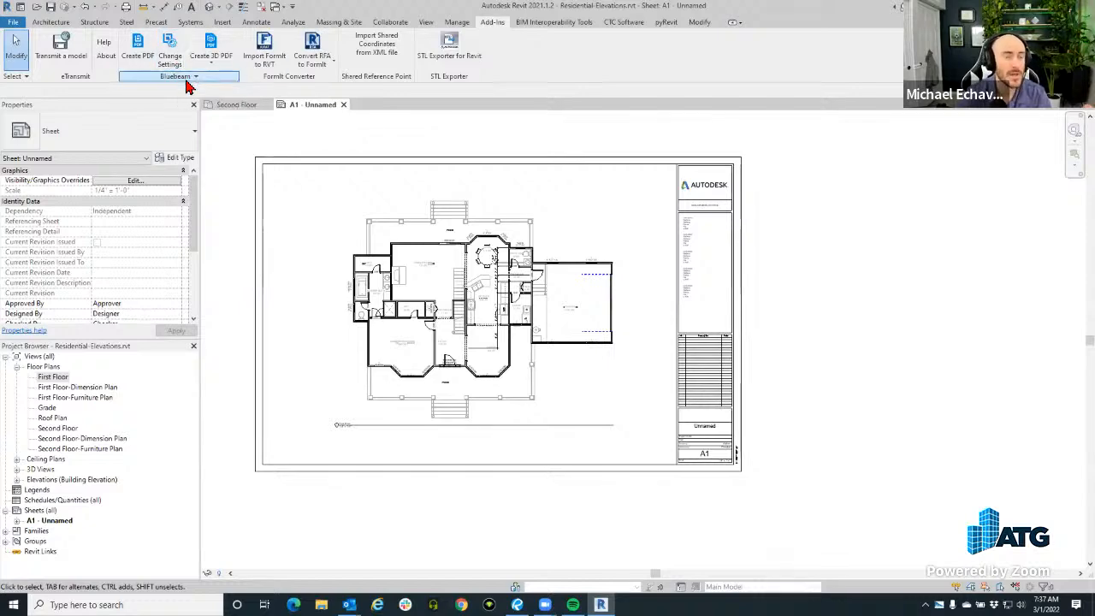
pyautogui.scroll(2, 347, 237)
pyautogui.moveTo(466, 330); pyautogui.dragTo(468, 333)
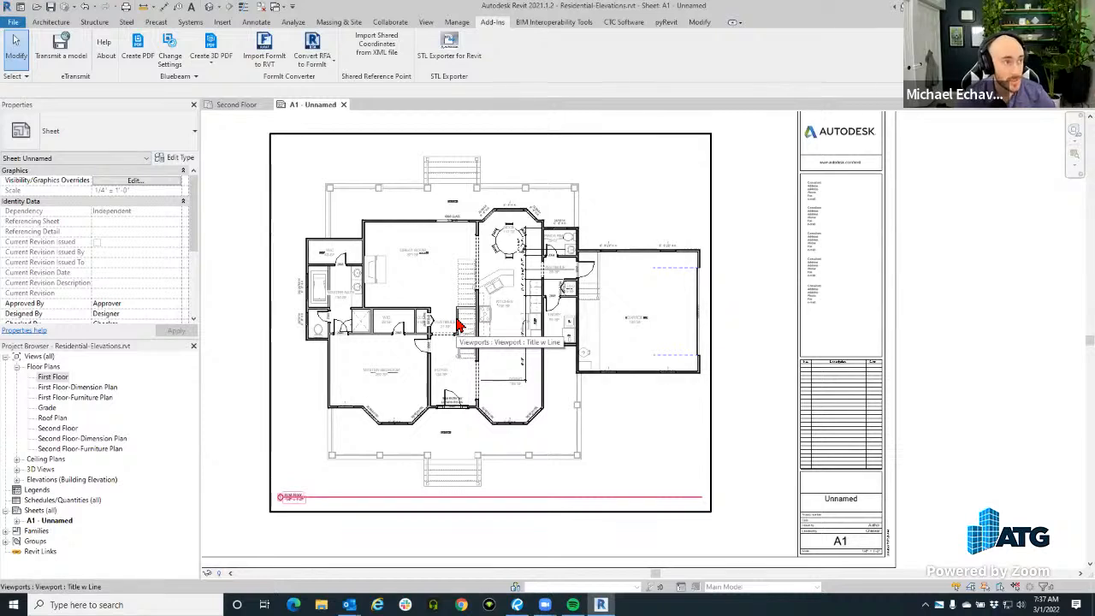
pyautogui.click(172, 65)
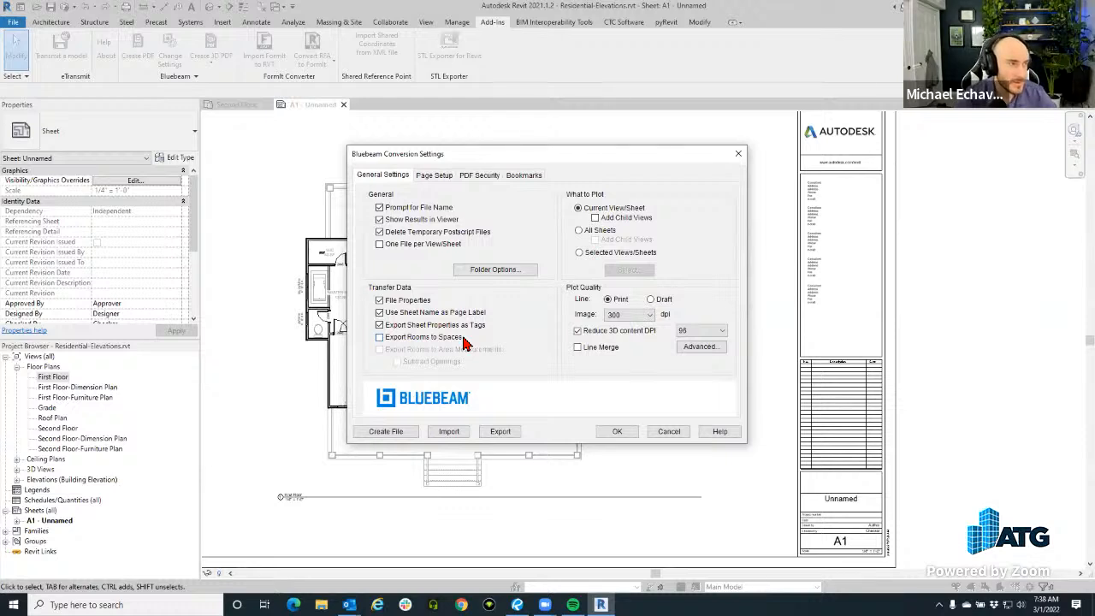
pyautogui.click(392, 340)
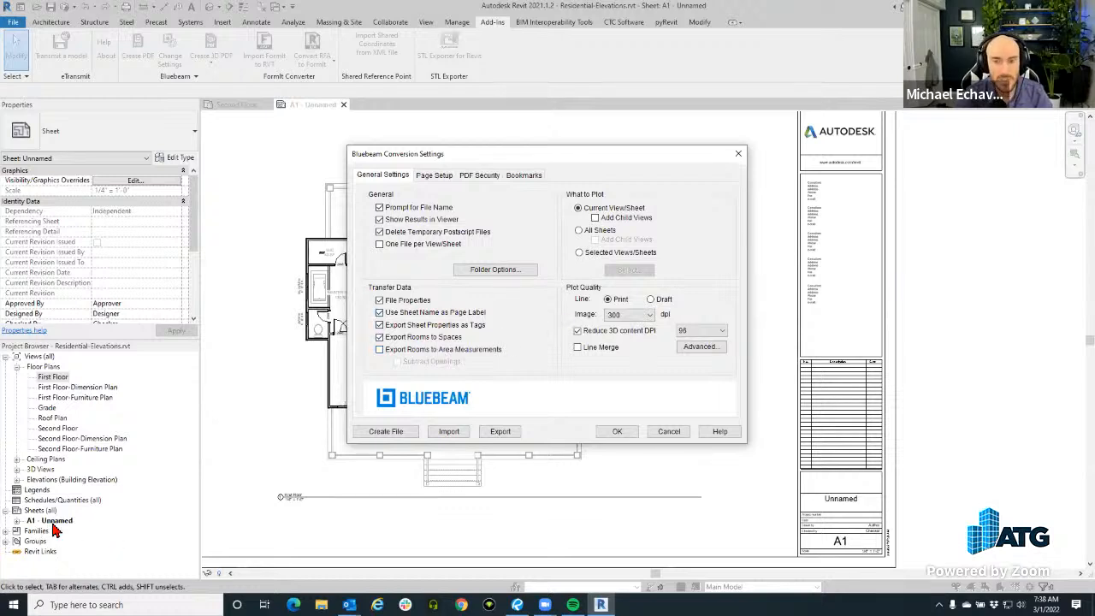
# Set the plot scope to Selected Views/Sheets and include only sheet A1 - Unnamed in the set.
pyautogui.click(607, 252)
pyautogui.click(609, 272)
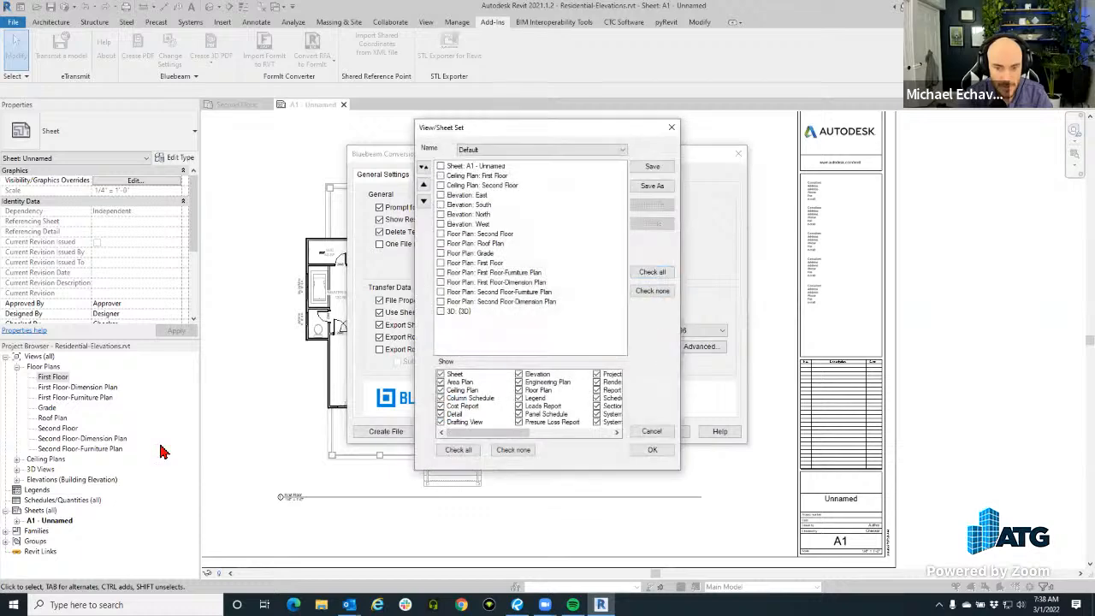
pyautogui.click(442, 167)
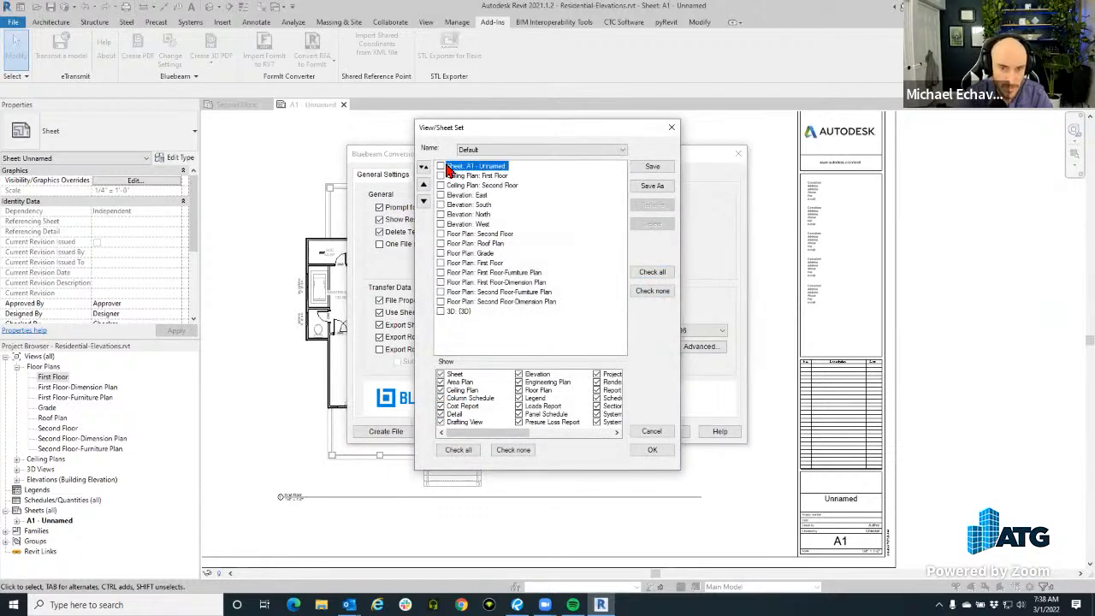
pyautogui.click(652, 451)
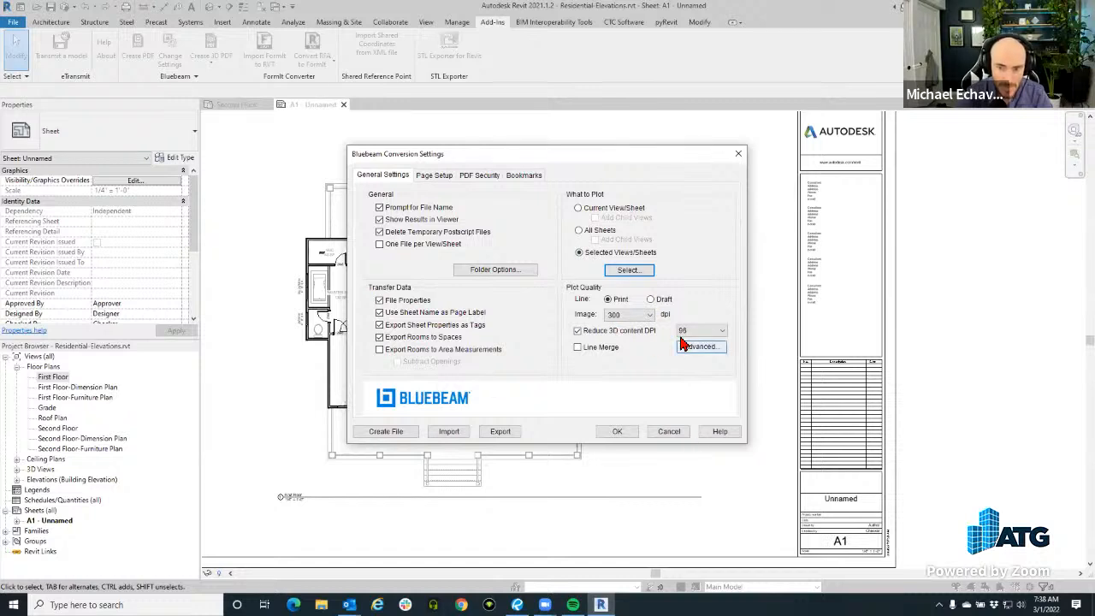
# Choose the Custom page setup, look over the available paper sizes, and cancel the conversion settings.
pyautogui.click(425, 175)
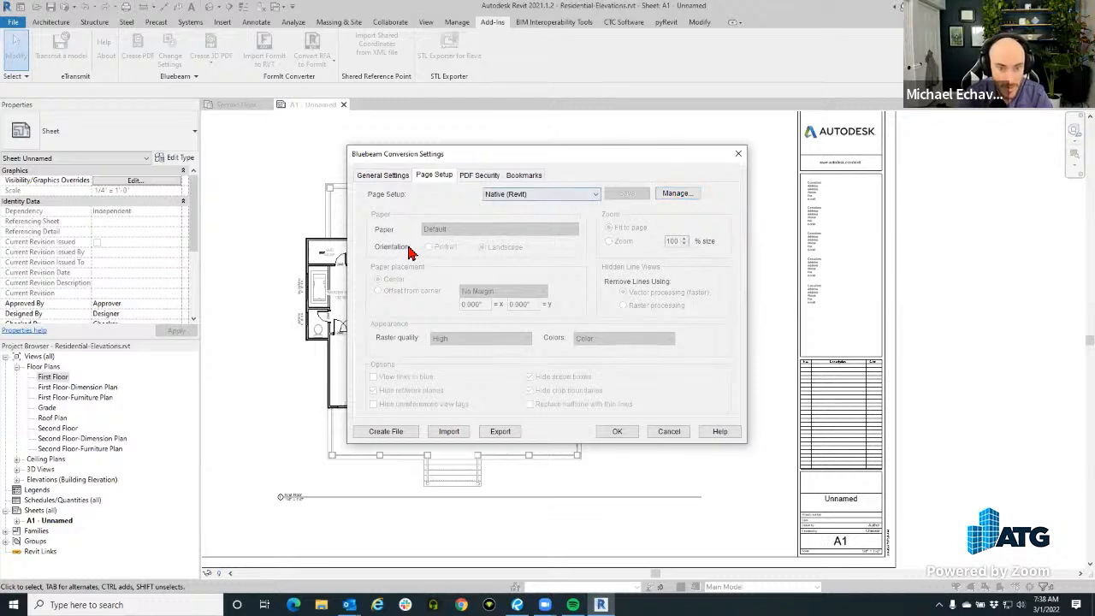
pyautogui.click(673, 193)
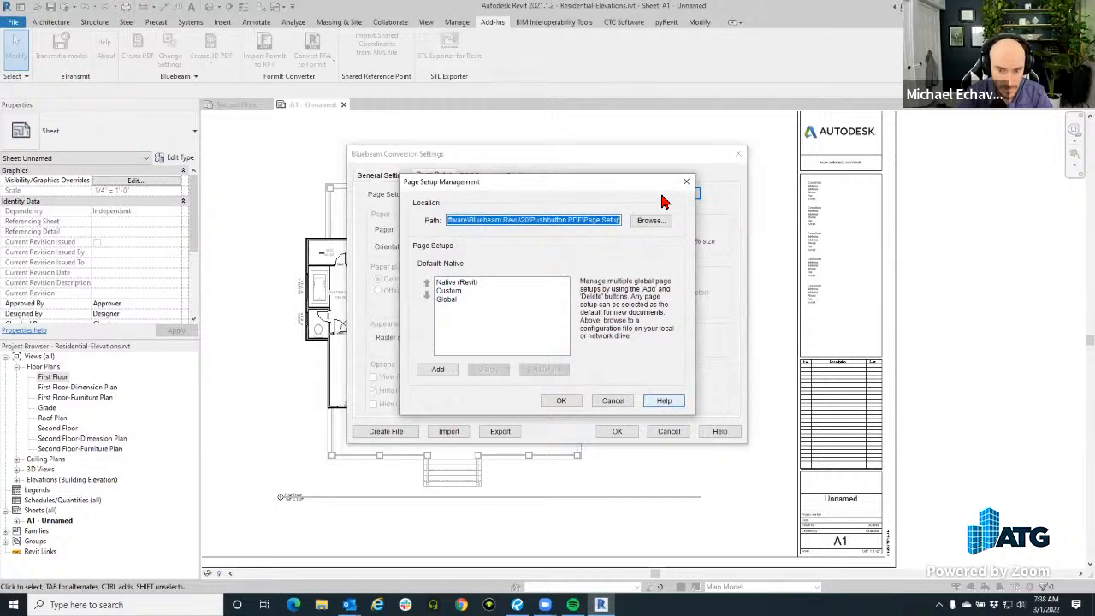
pyautogui.click(612, 402)
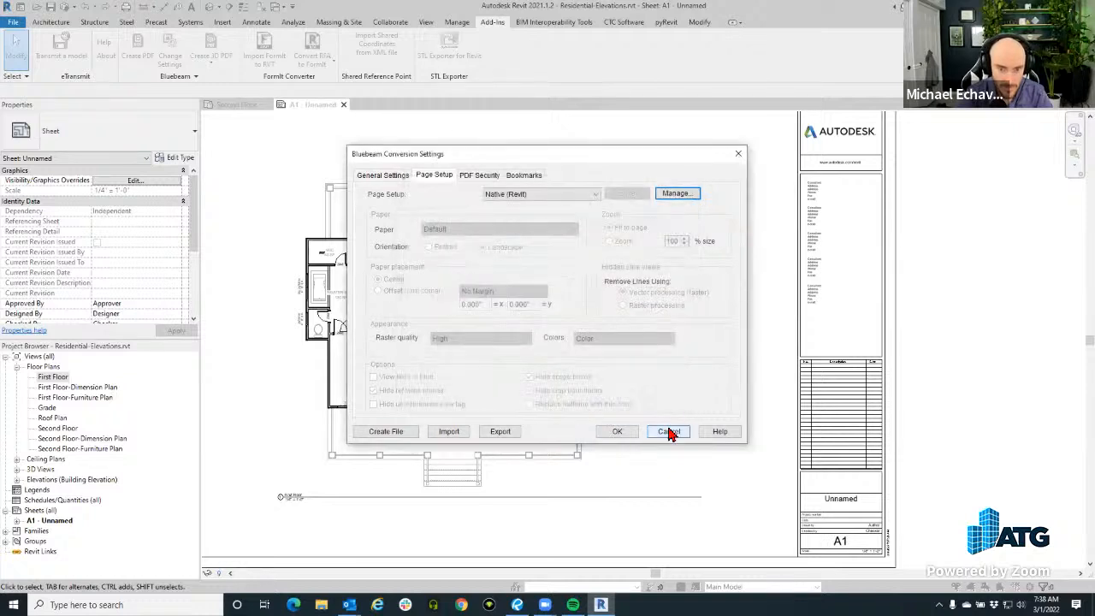
pyautogui.click(588, 196)
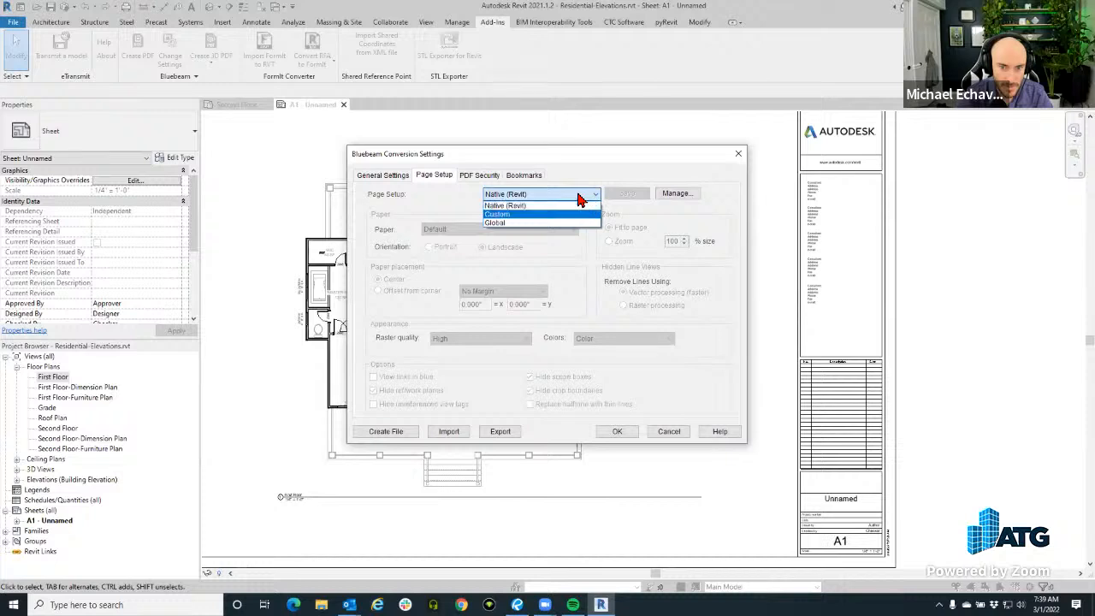
pyautogui.click(580, 212)
pyautogui.click(574, 229)
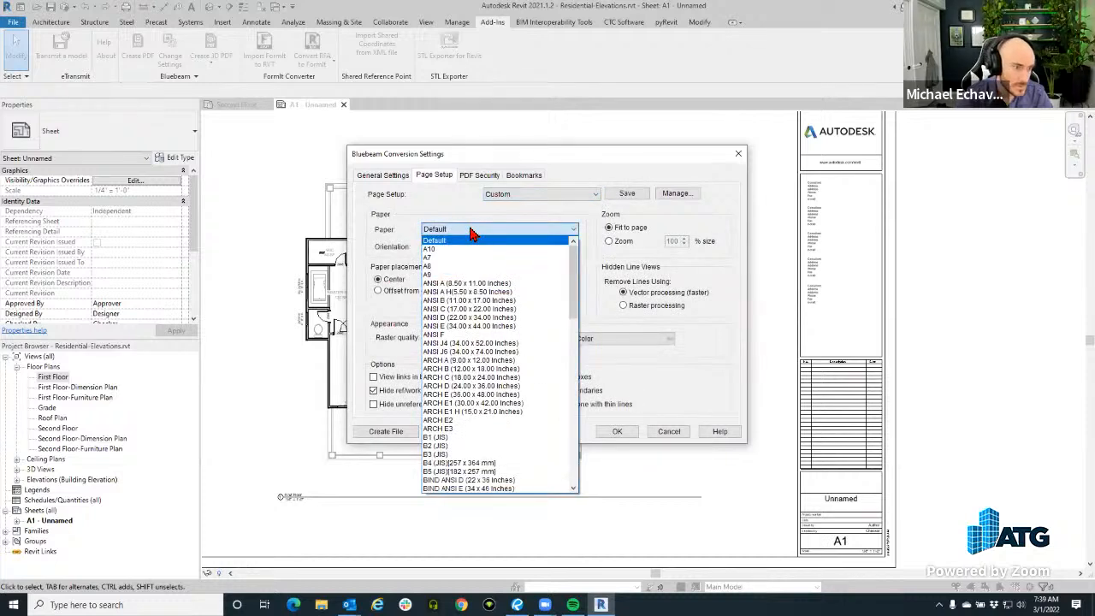
pyautogui.click(722, 475)
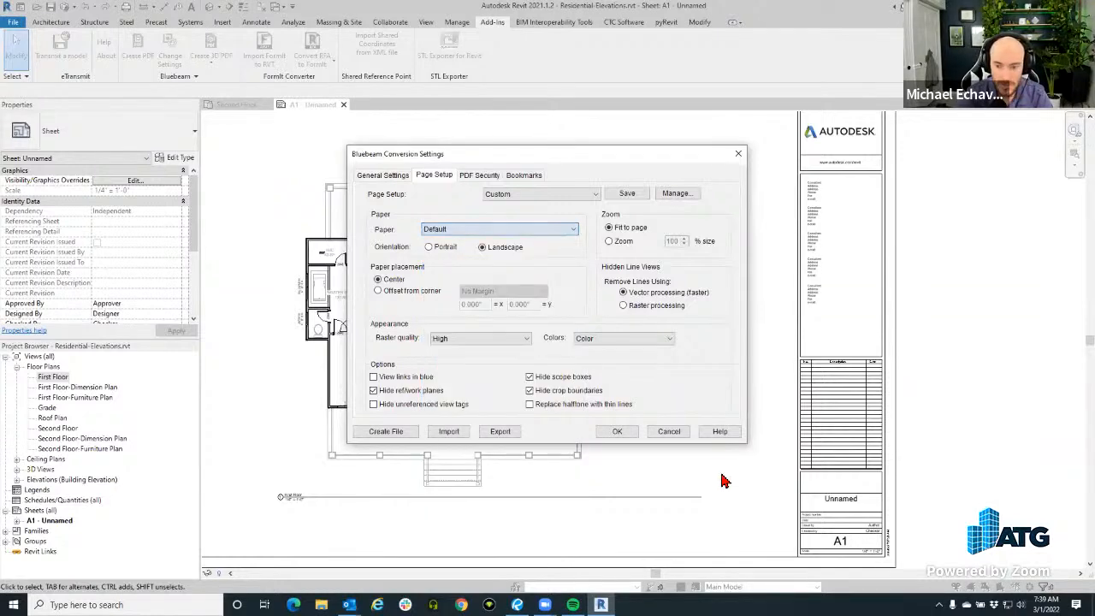
pyautogui.click(669, 431)
# Select the title block on sheet A1 to check its sheet size, and clear the selection.
pyautogui.scroll(3, 611, 379)
pyautogui.scroll(-2, 750, 325)
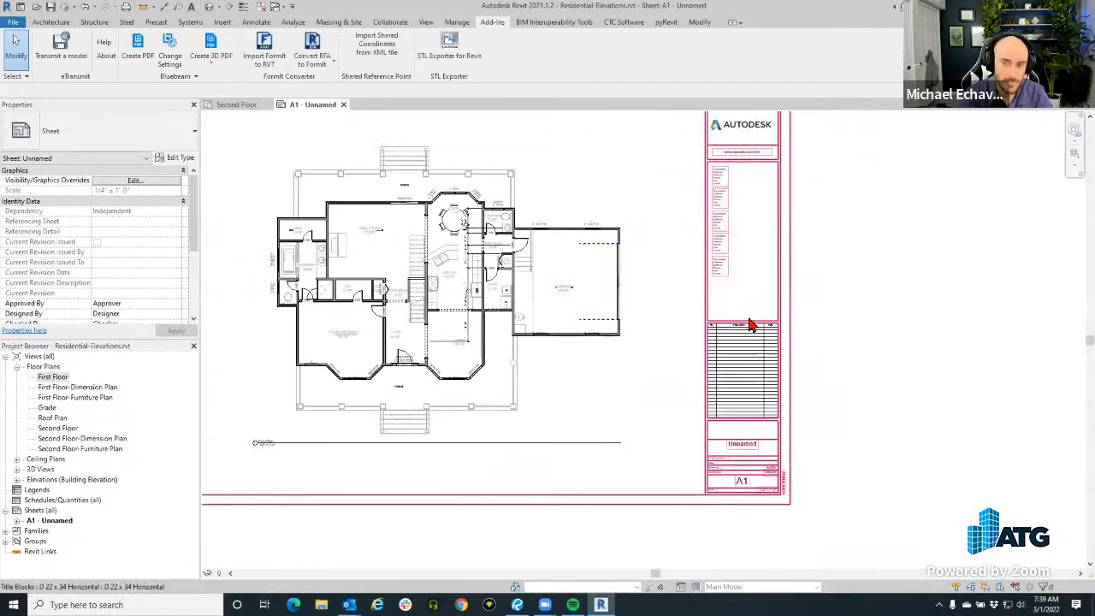
pyautogui.click(750, 334)
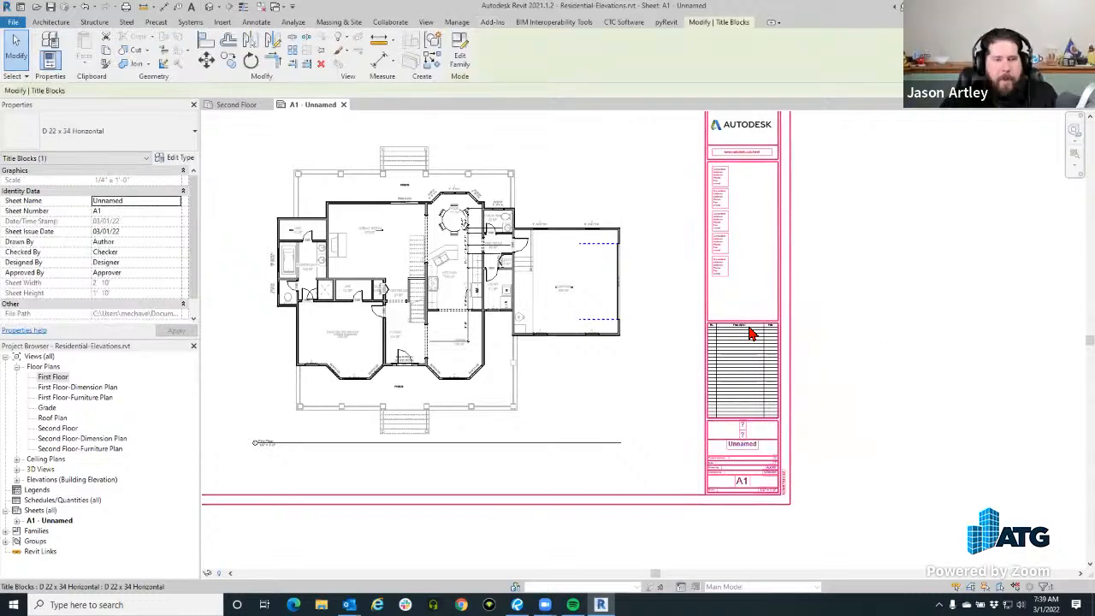
pyautogui.click(534, 355)
pyautogui.moveTo(534, 356); pyautogui.dragTo(589, 356)
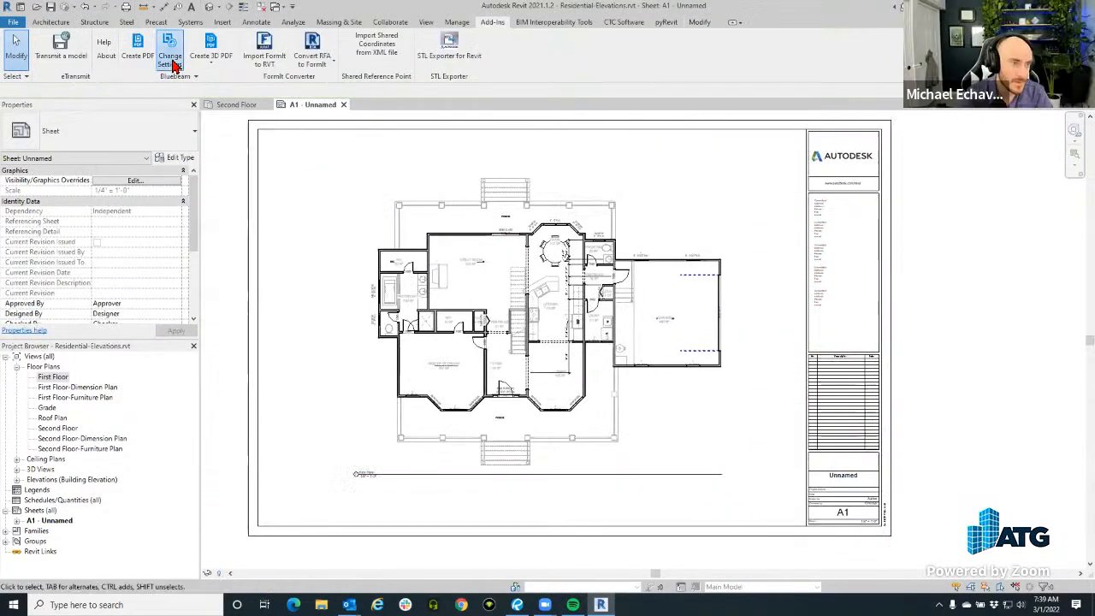
# Reopen the Bluebeam conversion settings and plot Selected Views/Sheets using the set with sheet A1.
pyautogui.click(169, 43)
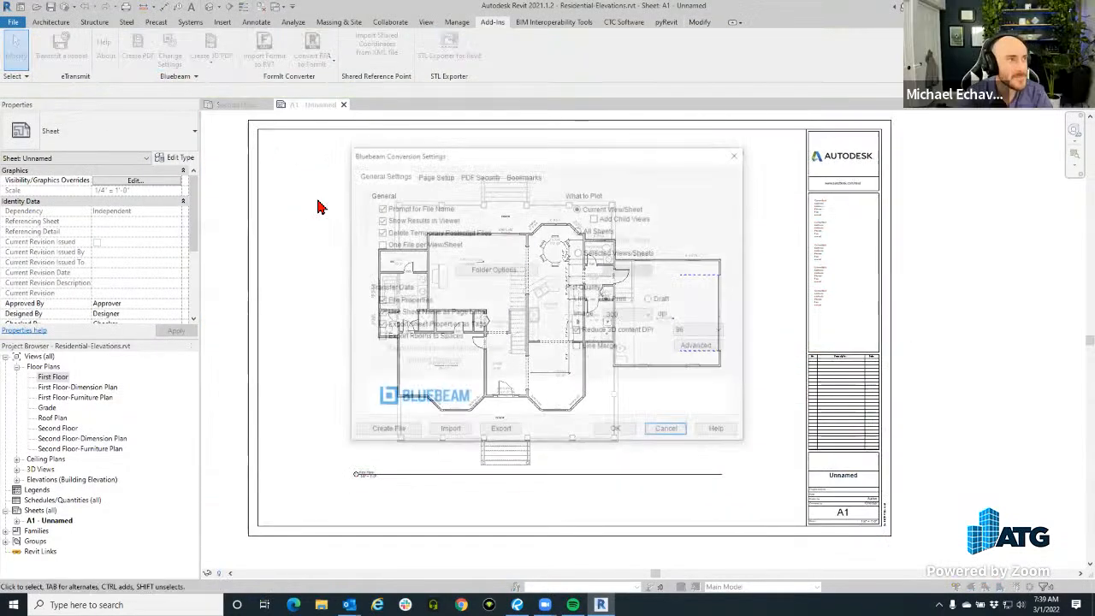
pyautogui.click(585, 254)
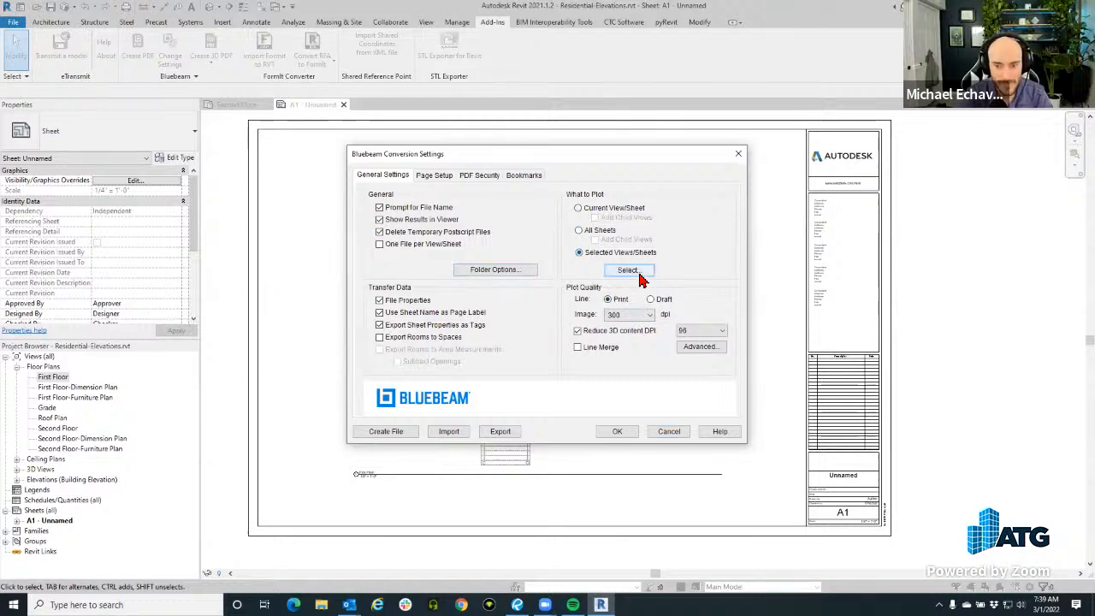
pyautogui.click(636, 274)
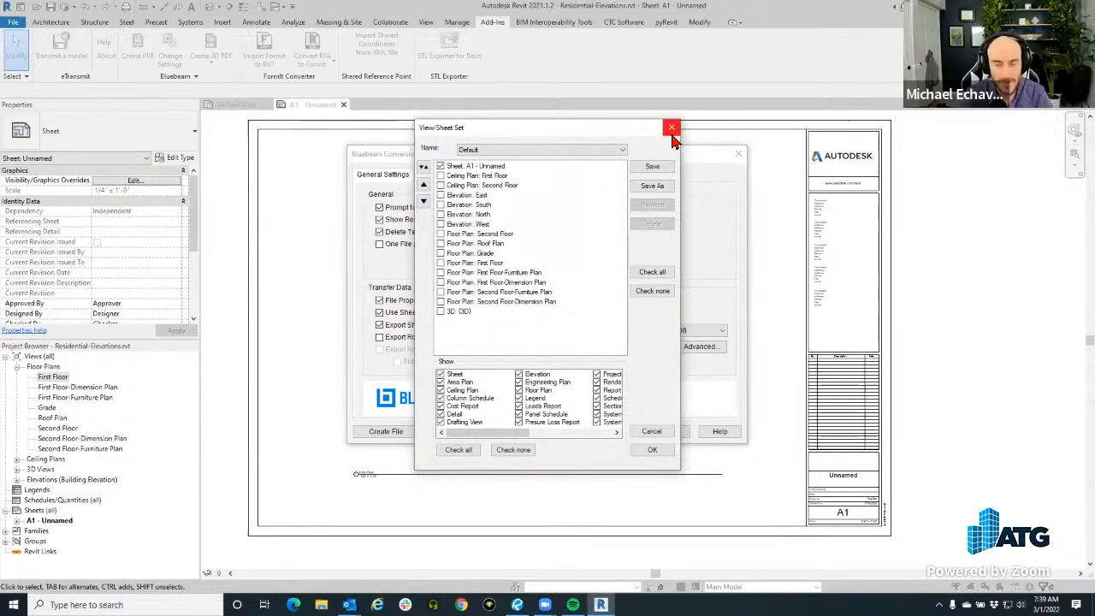
pyautogui.click(653, 453)
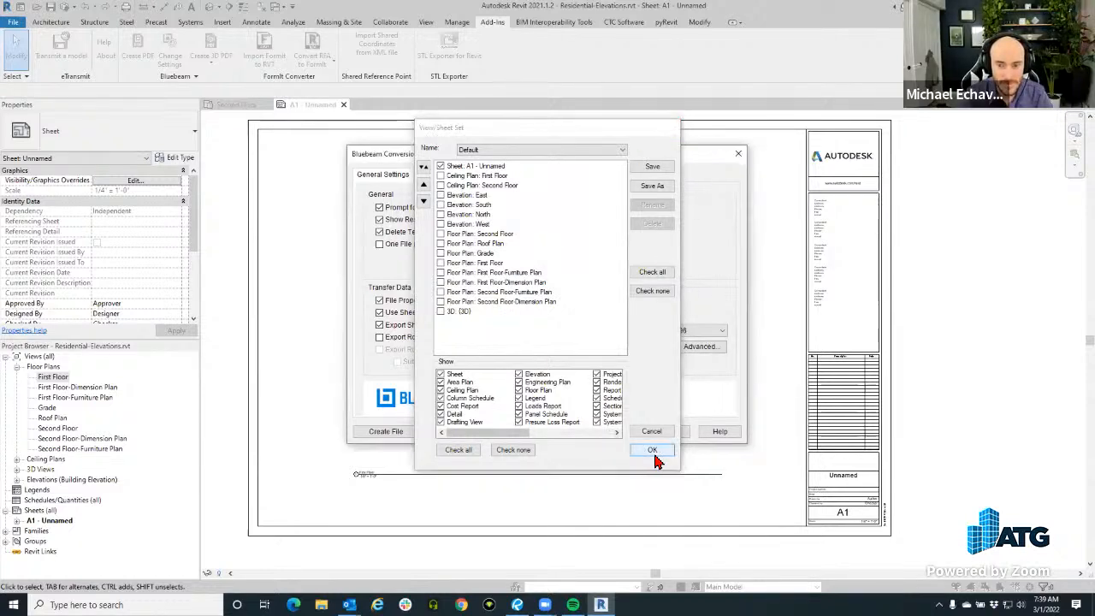
# Set the PDF page setup's paper size to ANSI D (22.00 x 34.00 Inches).
pyautogui.click(435, 176)
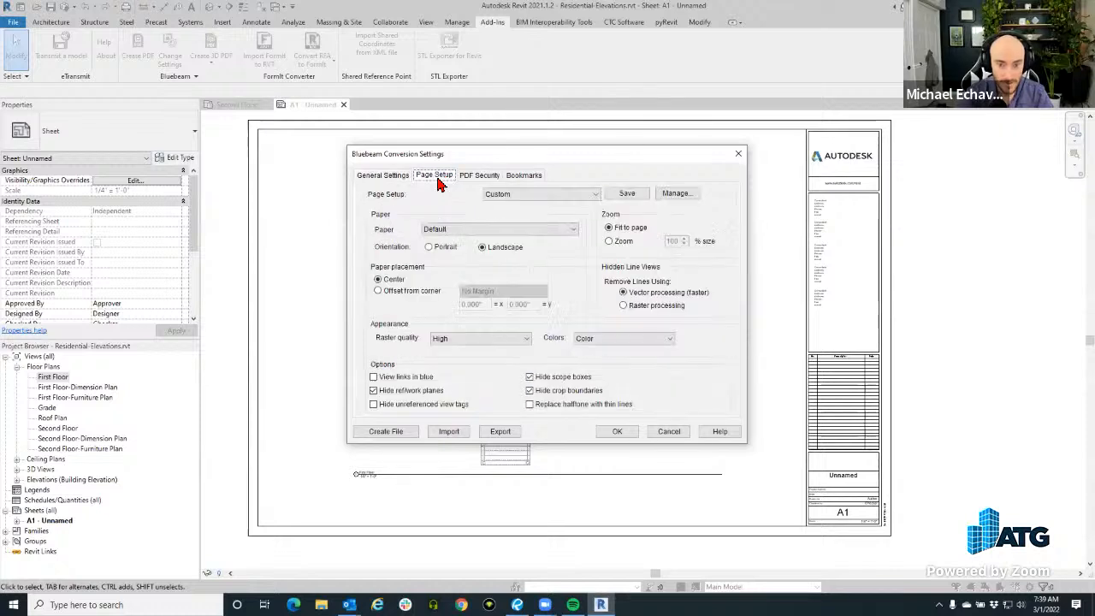
pyautogui.click(539, 231)
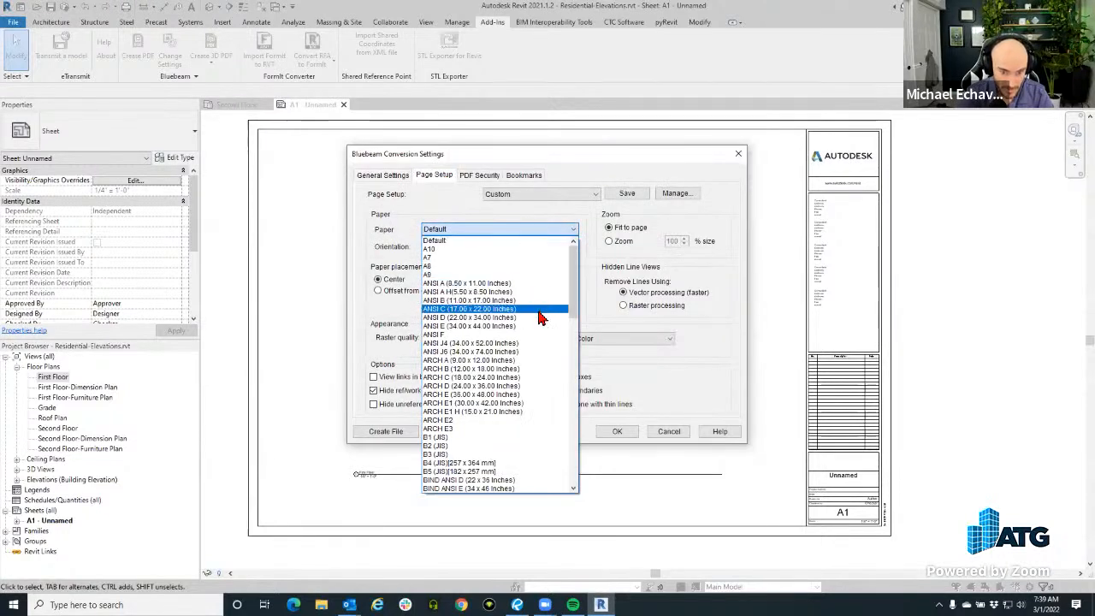
pyautogui.click(537, 318)
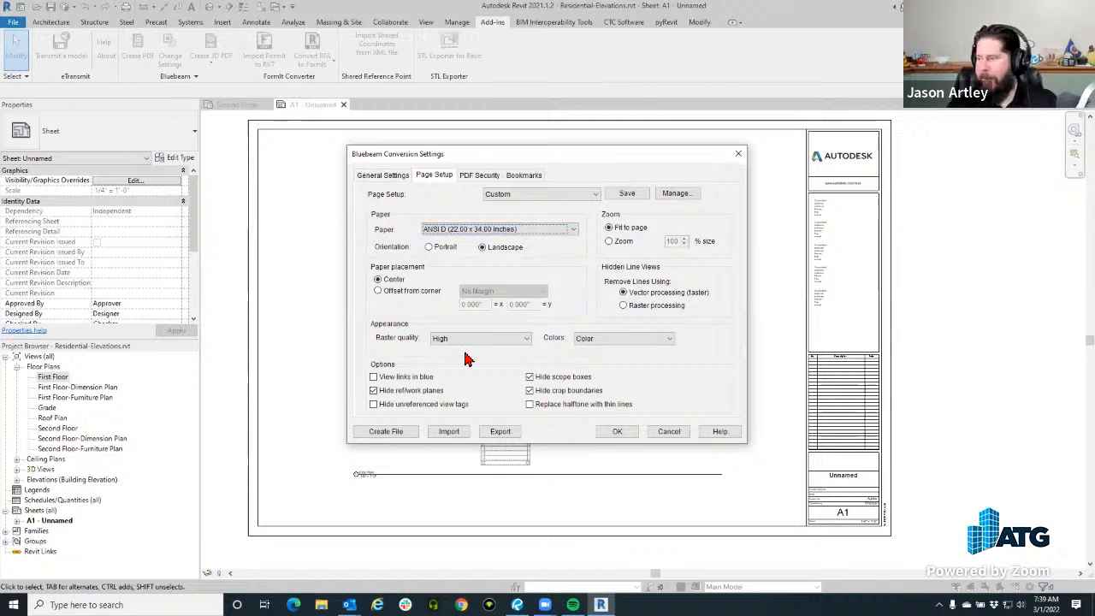
pyautogui.click(399, 291)
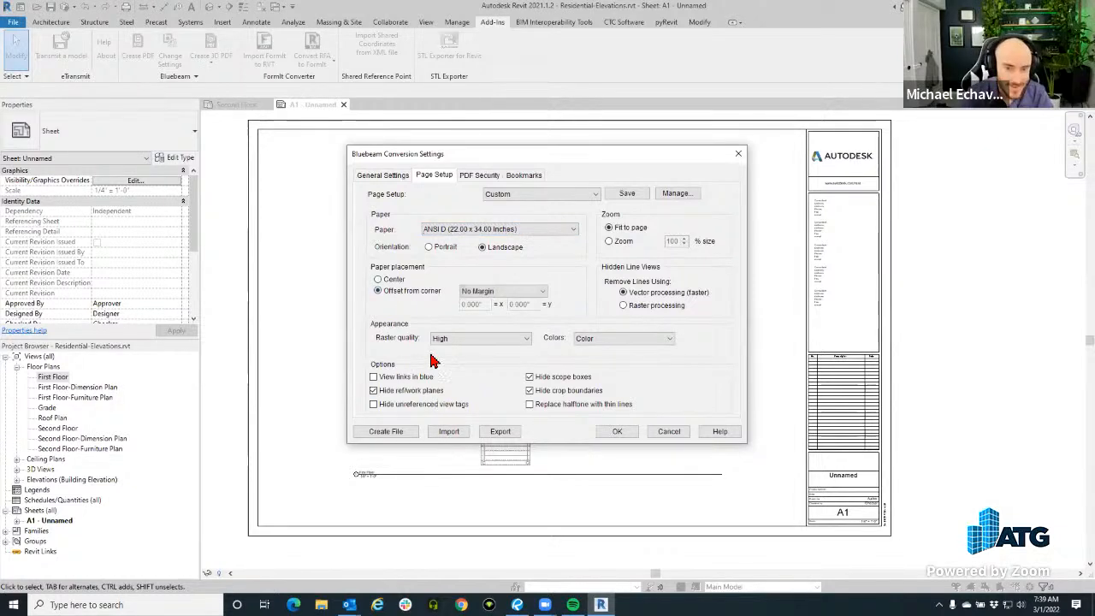
pyautogui.click(484, 291)
pyautogui.click(502, 271)
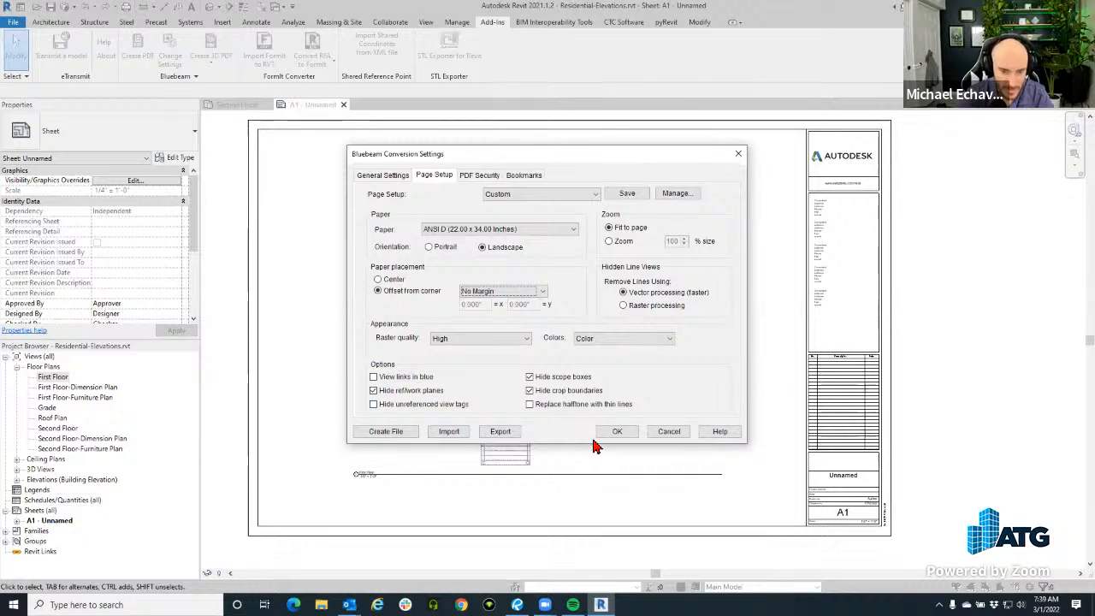
pyautogui.click(393, 281)
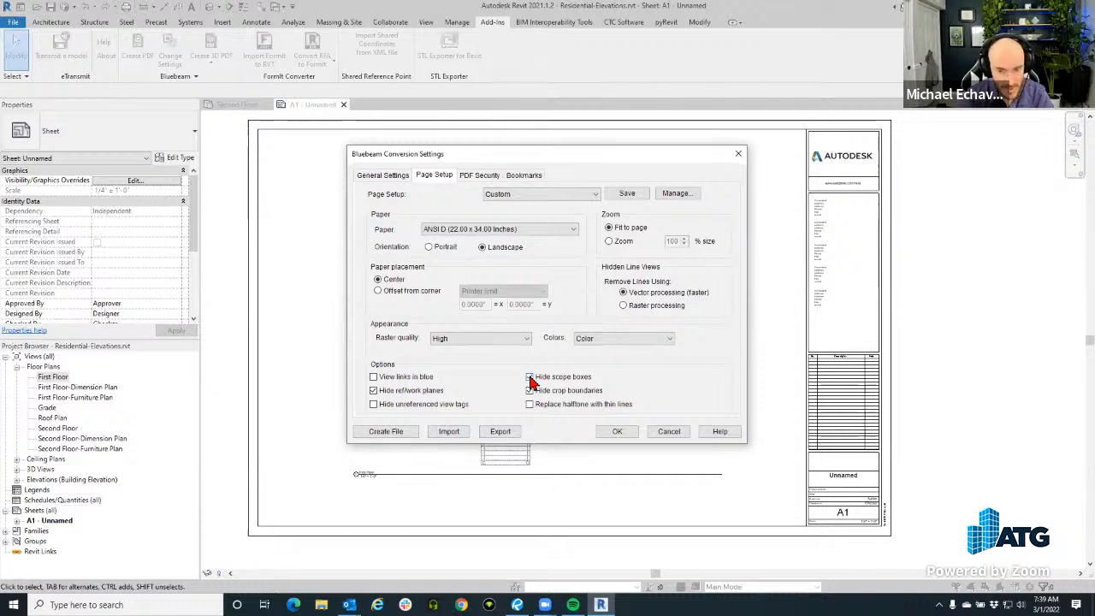
pyautogui.click(637, 308)
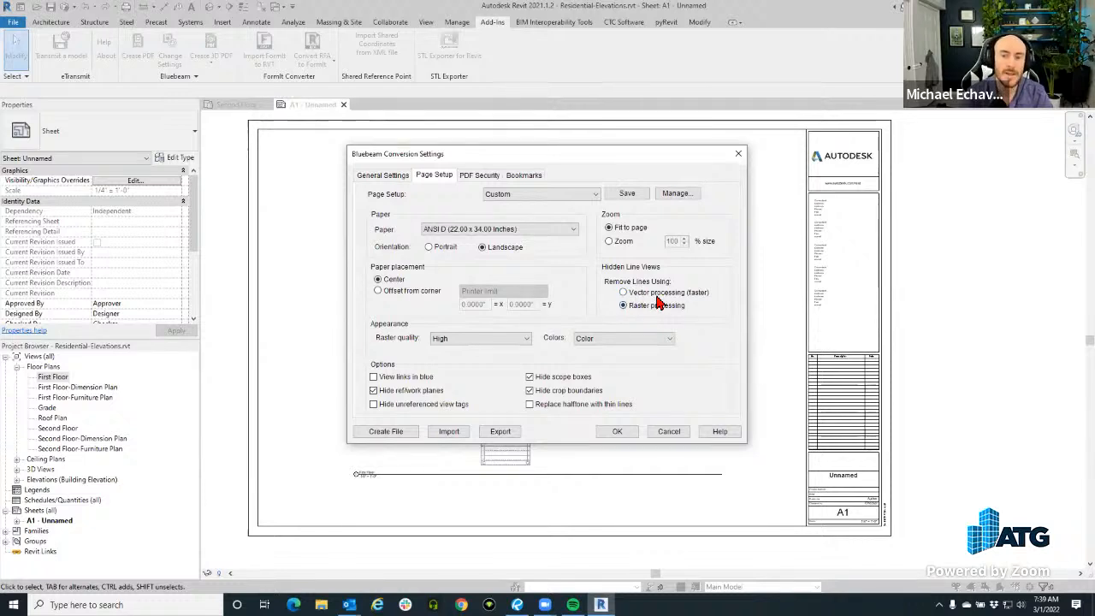
pyautogui.click(660, 293)
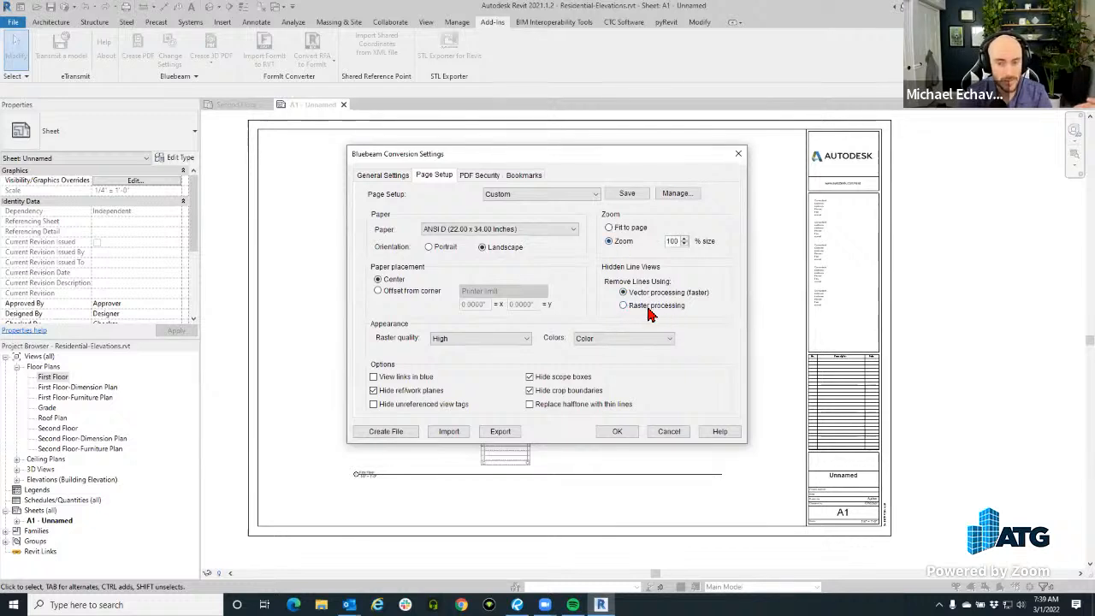
# Accept the conversion settings, create Residential-Elevations.pdf on the Desktop, and look over the exported sheet.
pyautogui.click(624, 432)
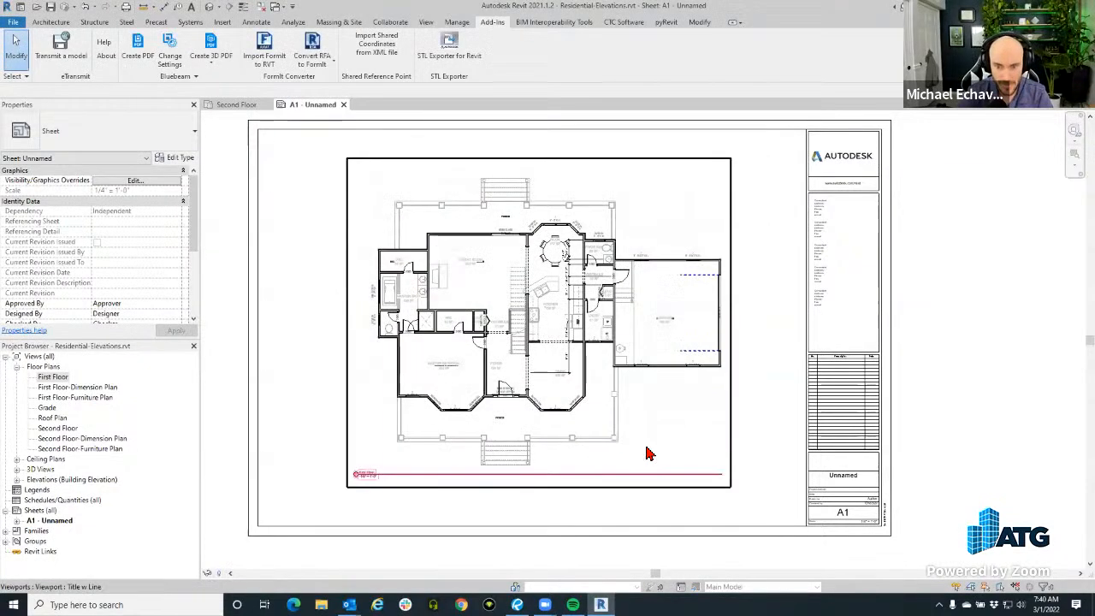
pyautogui.click(283, 282)
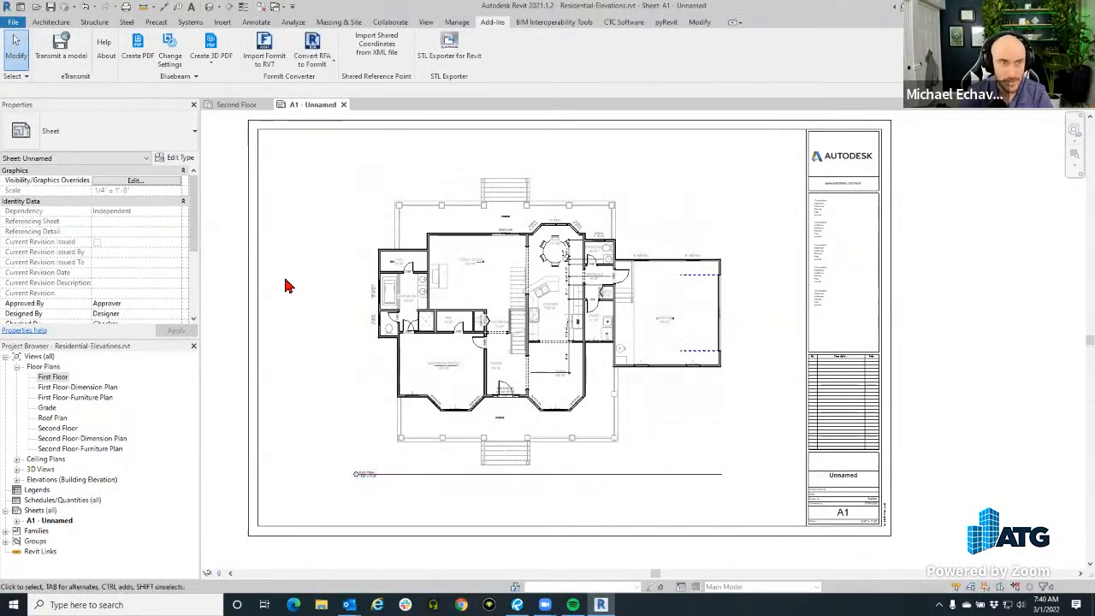
pyautogui.click(154, 67)
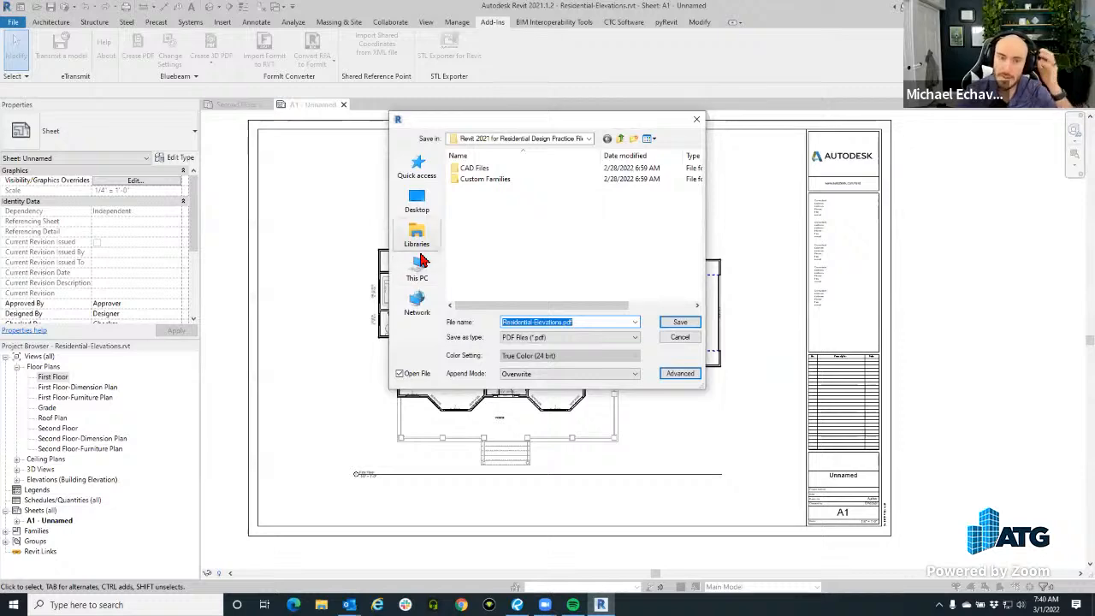
pyautogui.click(417, 203)
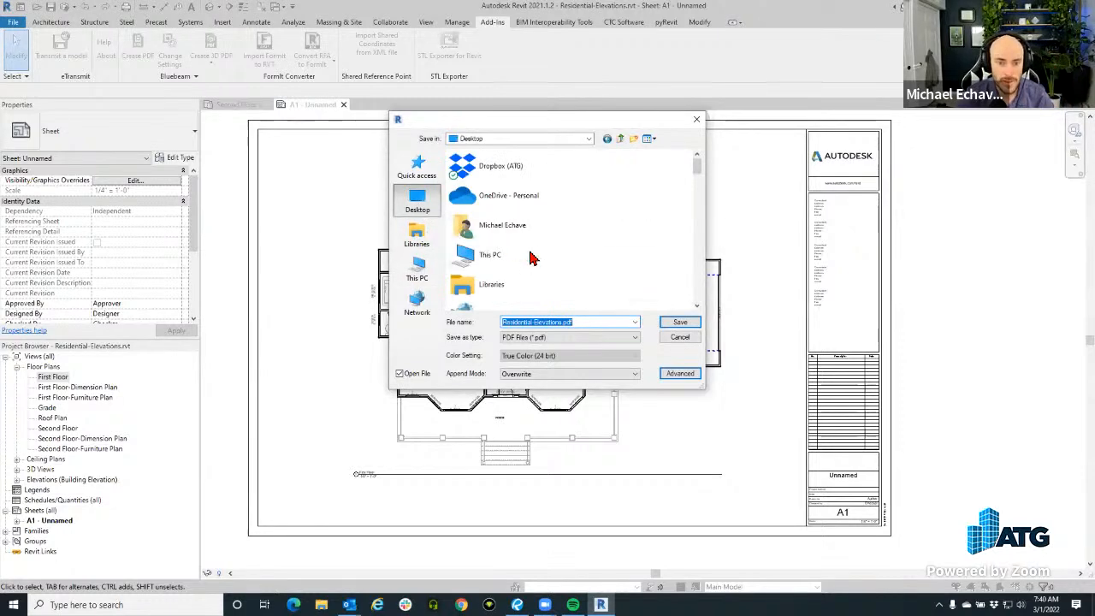
pyautogui.click(680, 321)
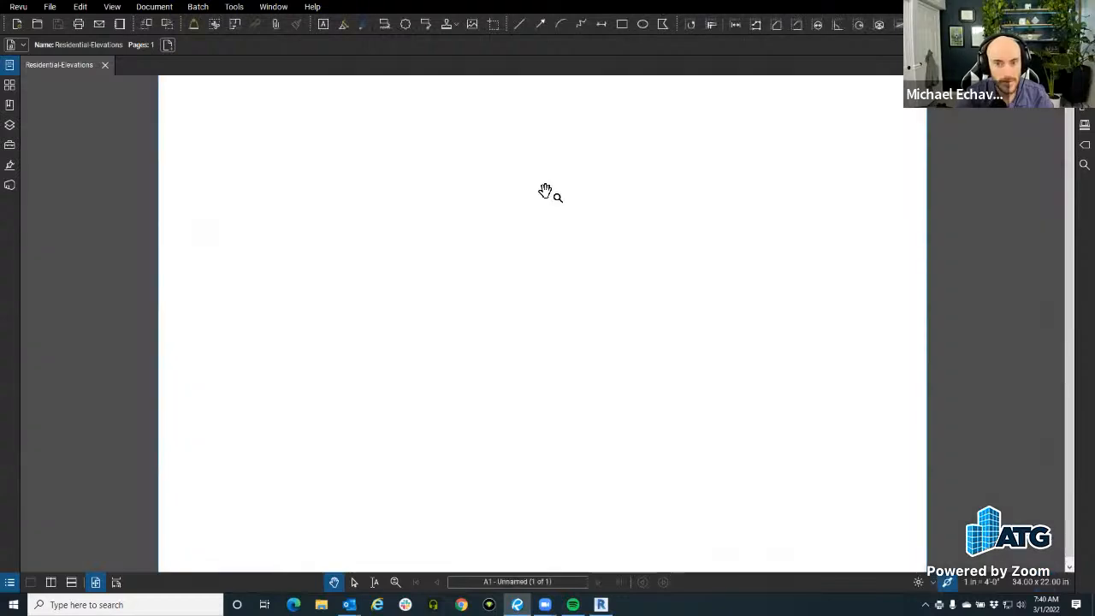
pyautogui.scroll(1, 441, 272)
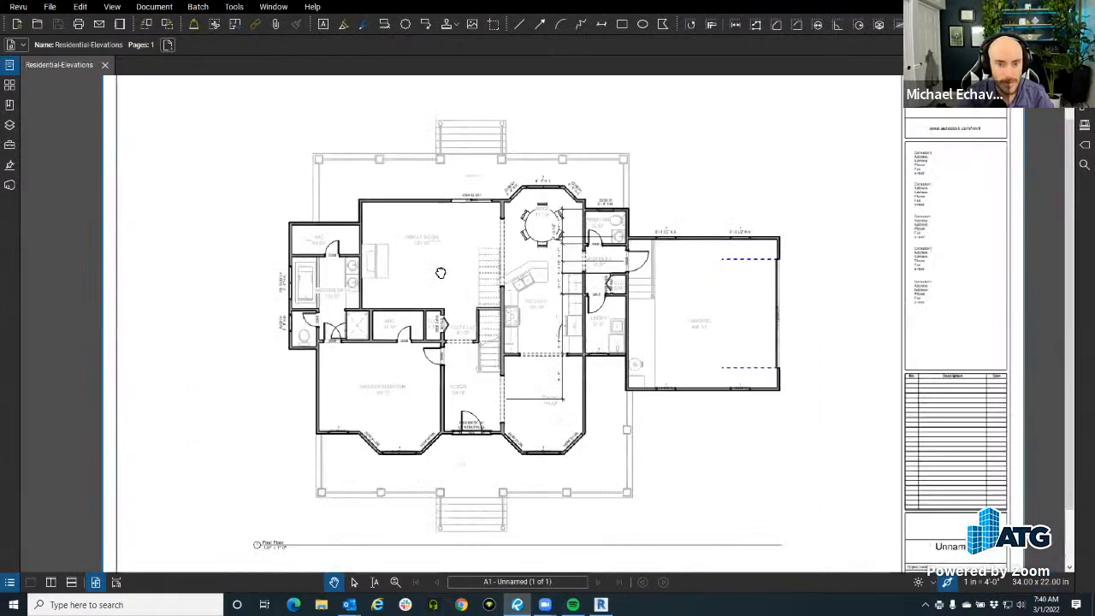
pyautogui.scroll(1, 441, 272)
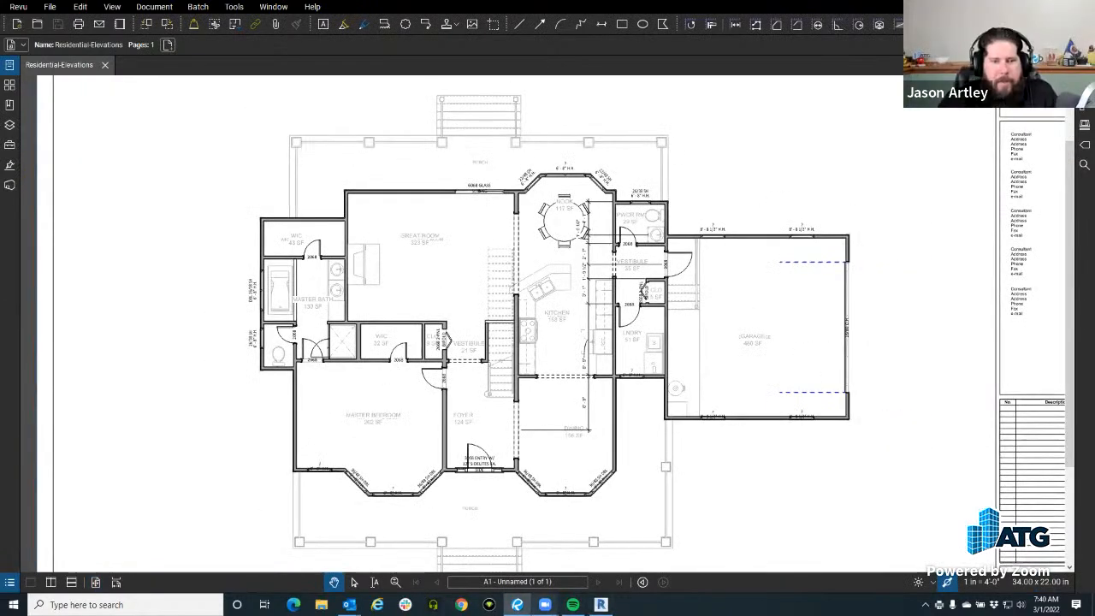
pyautogui.scroll(-3, 514, 427)
pyautogui.scroll(1, 512, 458)
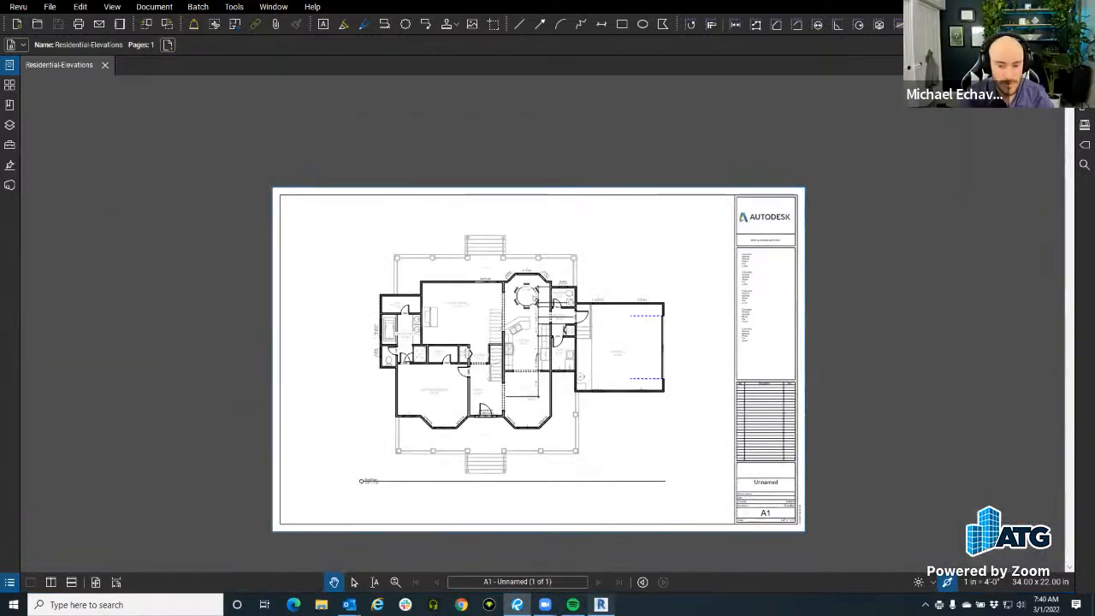
# Switch back to Revit, reopen the Bluebeam conversion settings, and start creating the PDF with Export Rooms to Spaces enabled.
pyautogui.hotkey('alt', 'Tab')
pyautogui.click(168, 62)
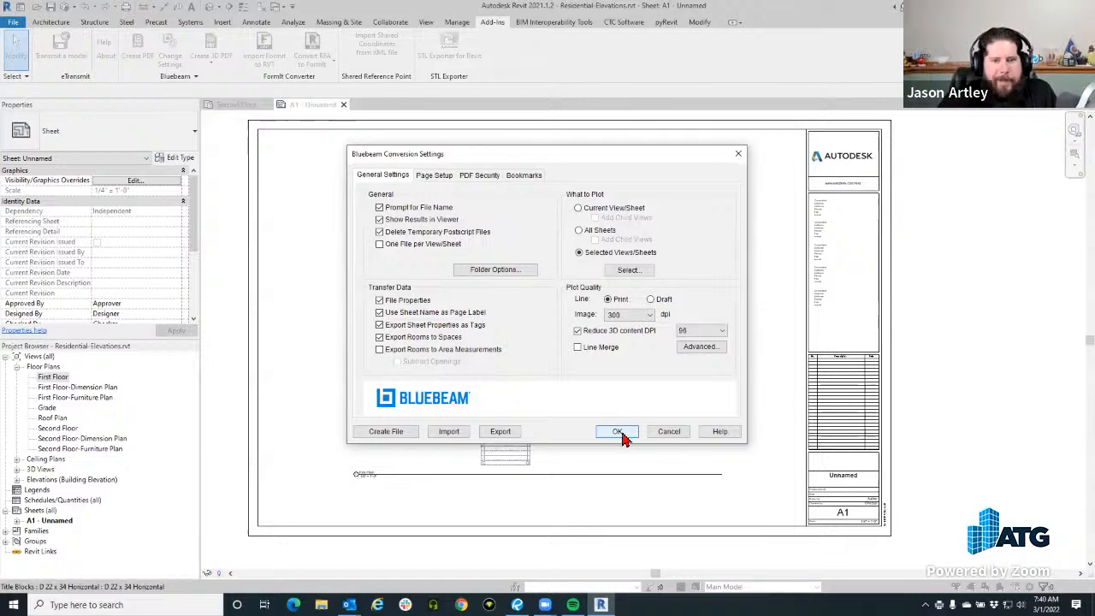
pyautogui.click(380, 432)
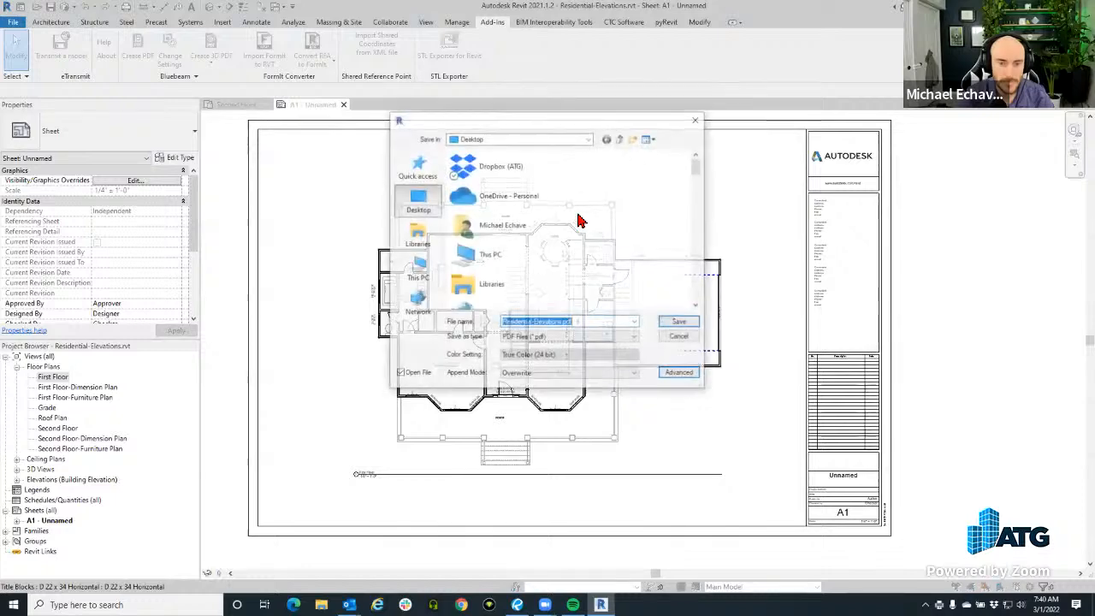
# Close the open Residential-Elevations PDF in Revu, and save the new export over Residential-Elevations.pdf on the Desktop from Revit.
pyautogui.click(546, 605)
pyautogui.click(518, 605)
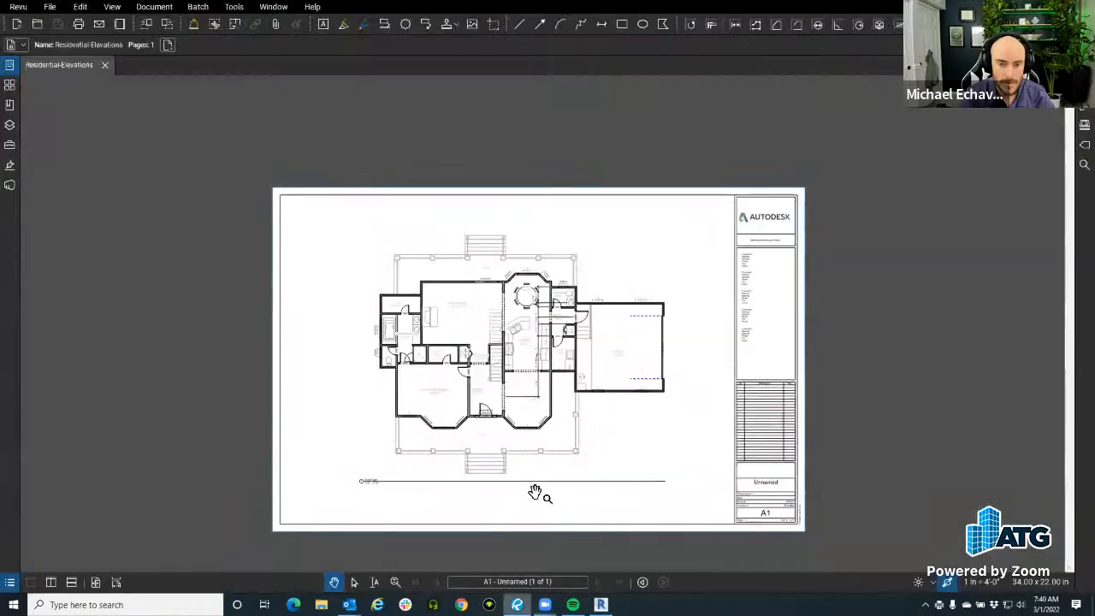
pyautogui.click(105, 65)
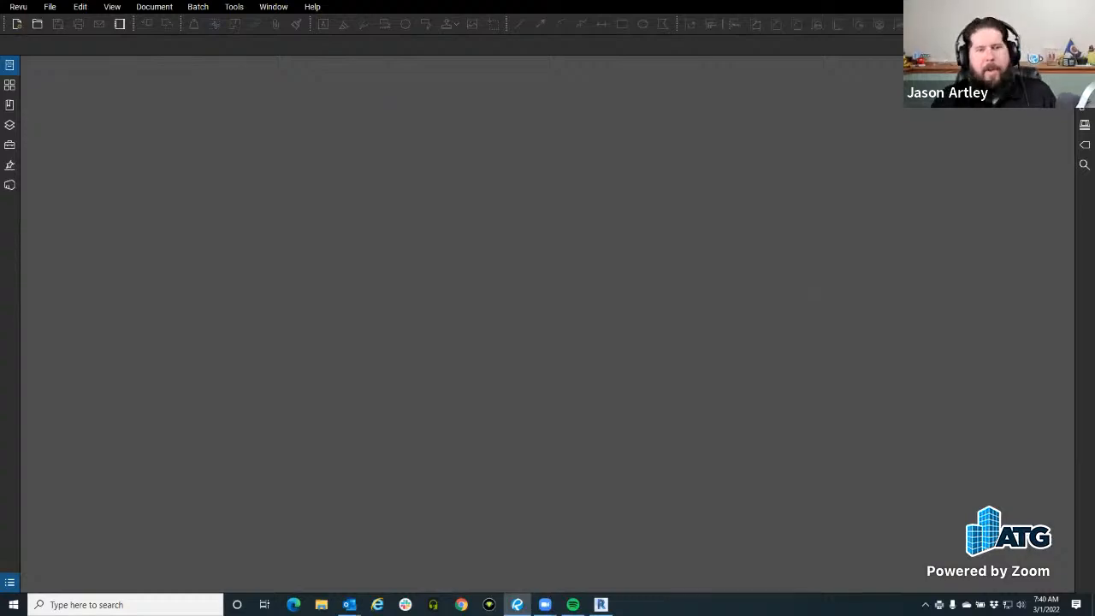
pyautogui.click(1029, 7)
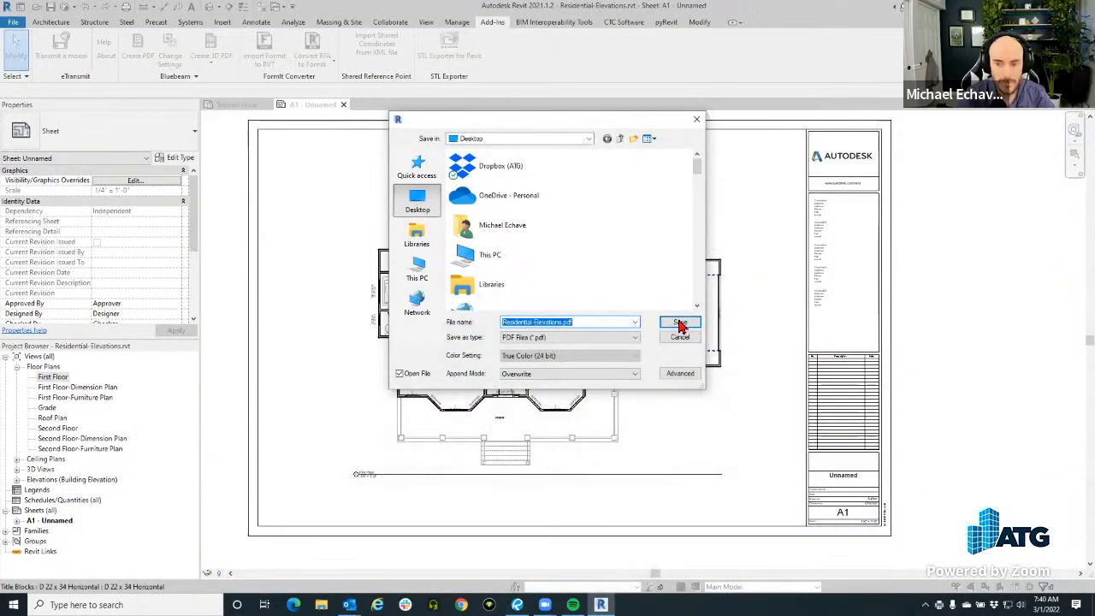
pyautogui.click(680, 324)
pyautogui.click(630, 304)
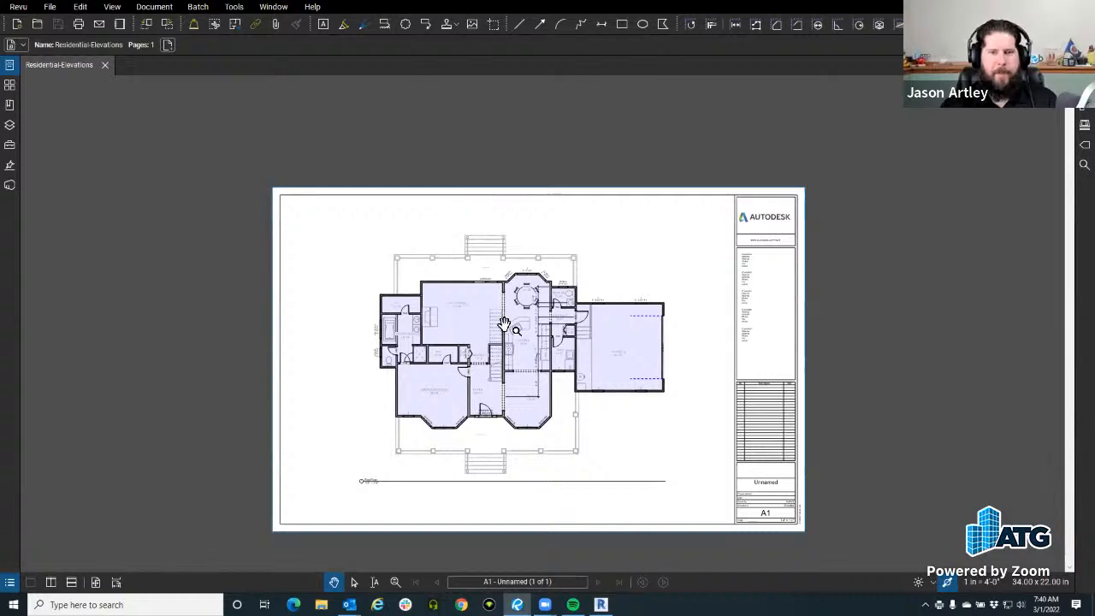
# Examine the room spaces on the first floor plan of the exported PDF.
pyautogui.scroll(1, 503, 327)
pyautogui.scroll(2, 502, 328)
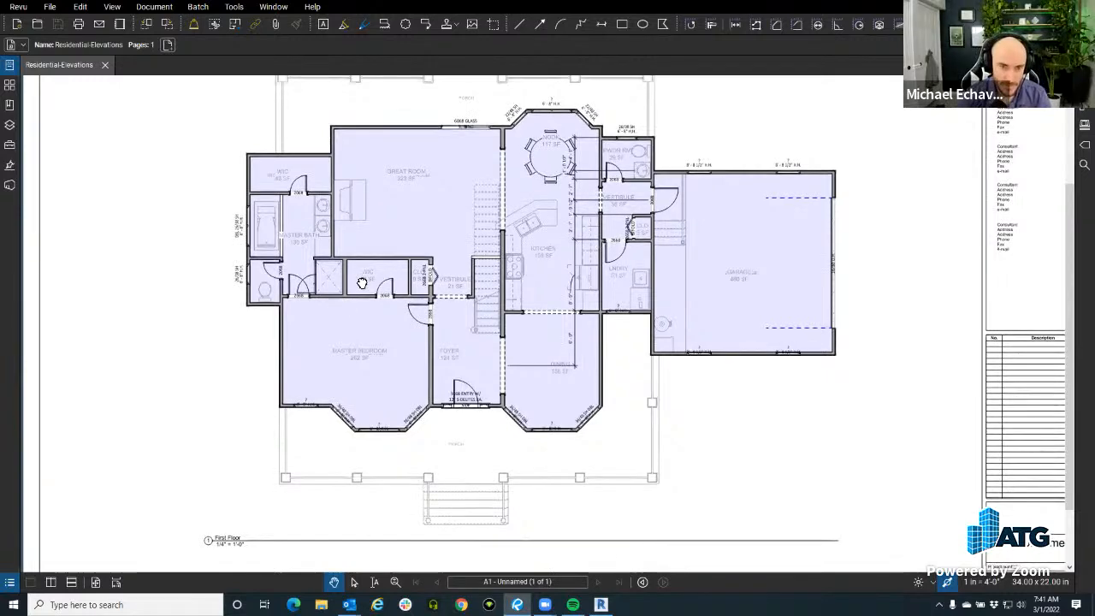
pyautogui.scroll(1, 365, 291)
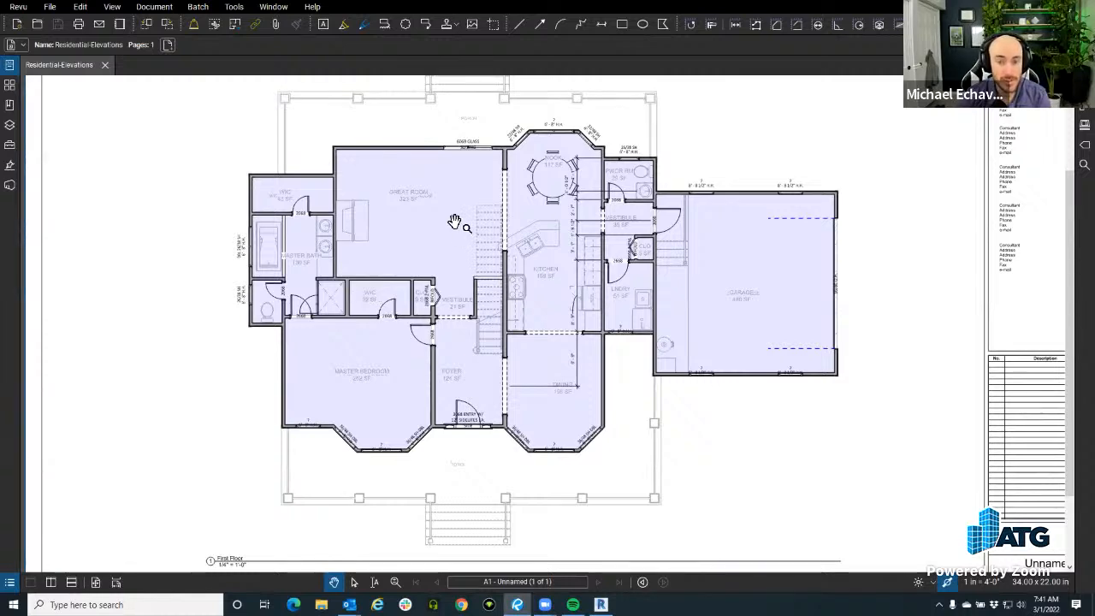
pyautogui.scroll(2, 440, 220)
pyautogui.scroll(2, 450, 252)
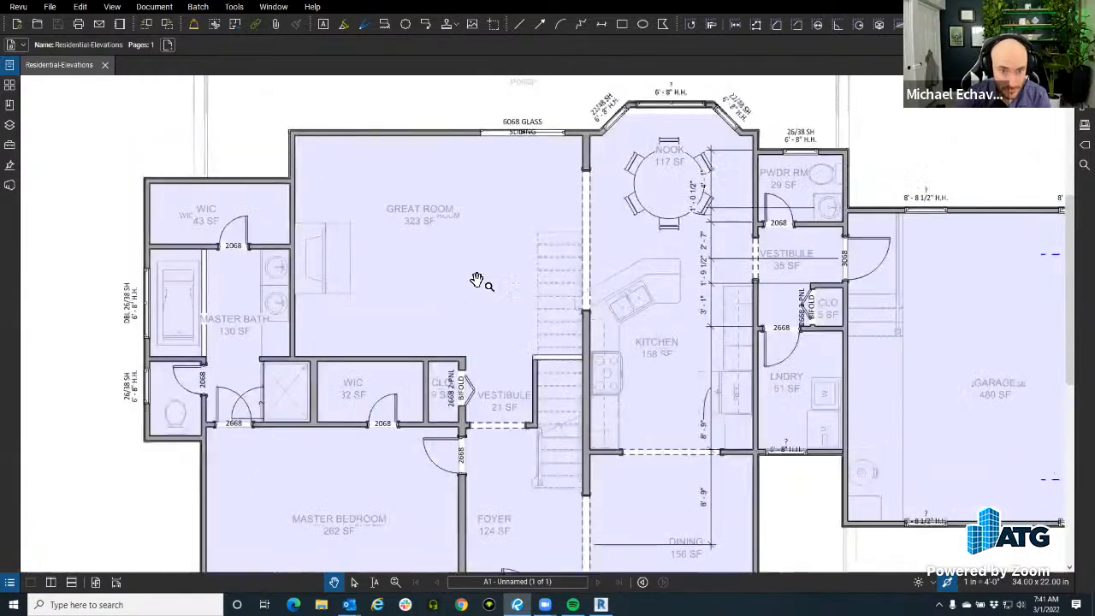
pyautogui.scroll(-1, 477, 266)
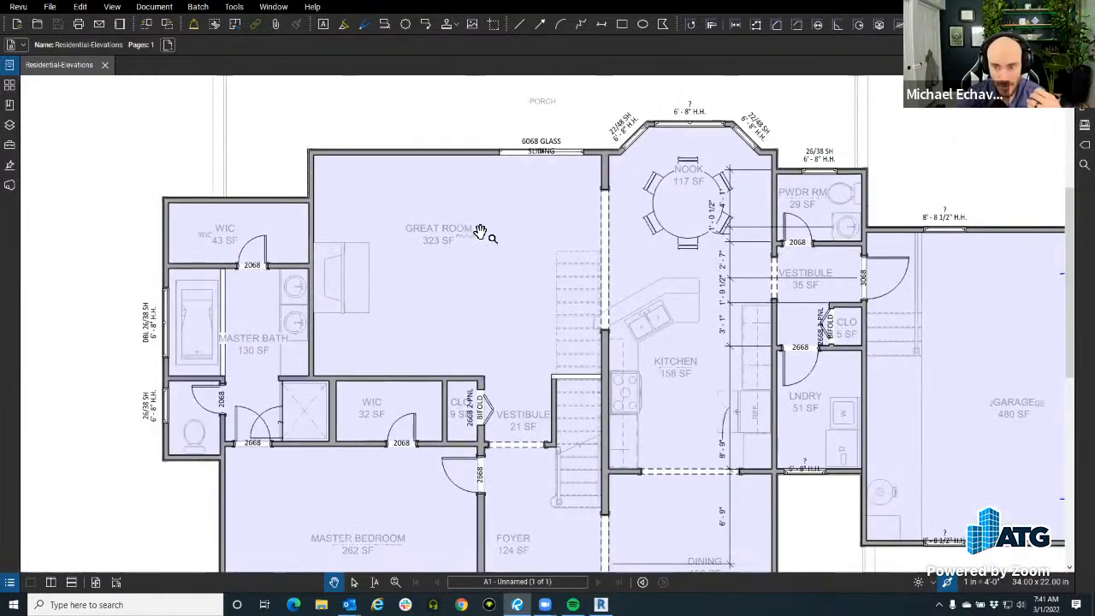
# Switch to Revit, check the Second Floor plan, and delete the First Floor viewport from sheet A1.
pyautogui.click(601, 605)
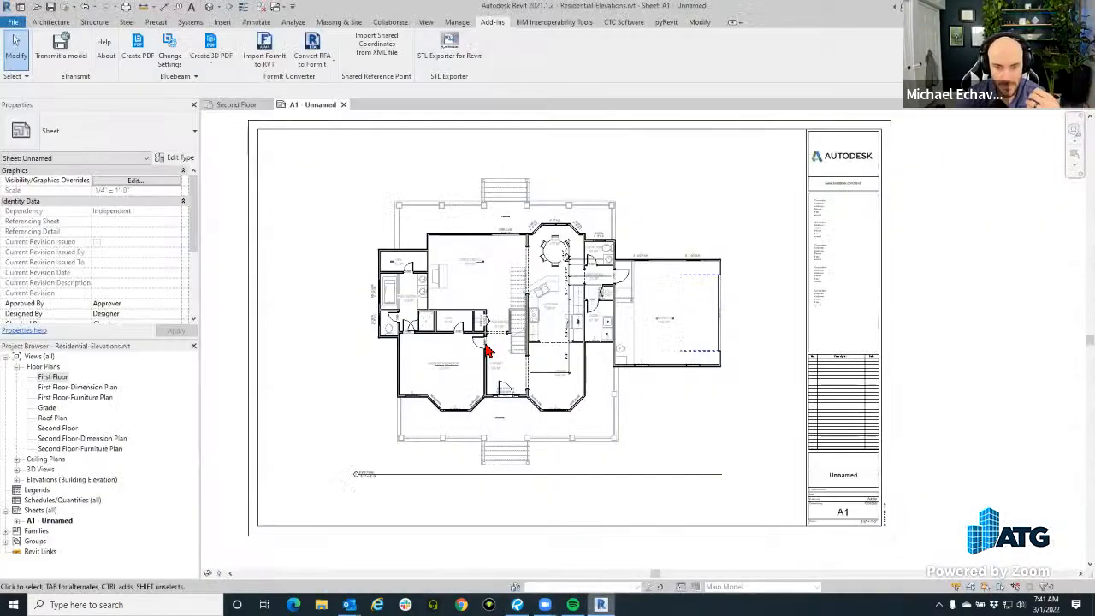
pyautogui.scroll(3, 486, 346)
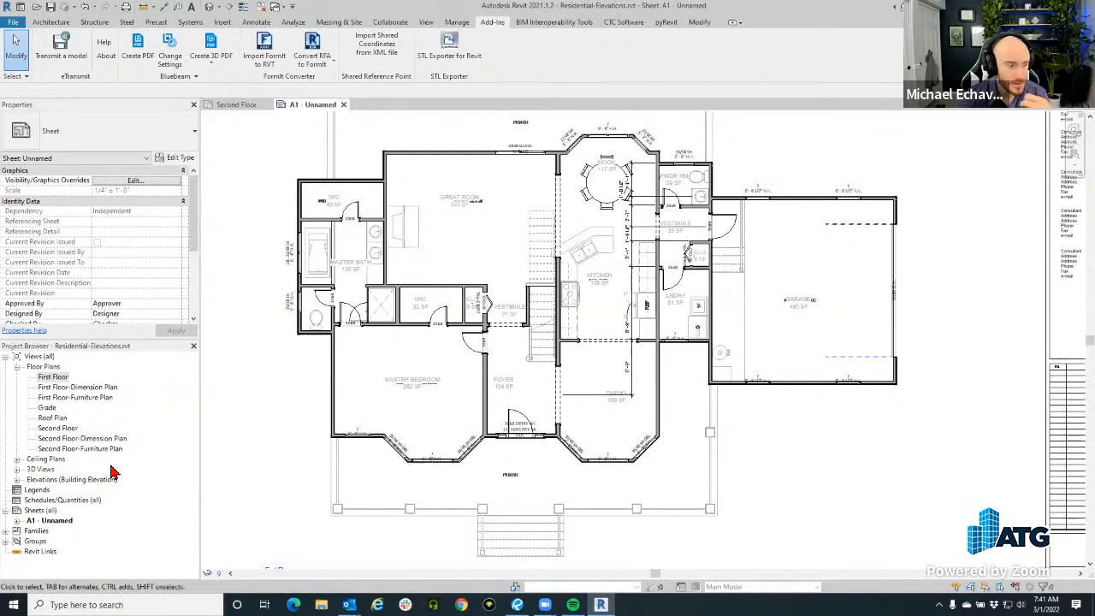
pyautogui.doubleClick(58, 429)
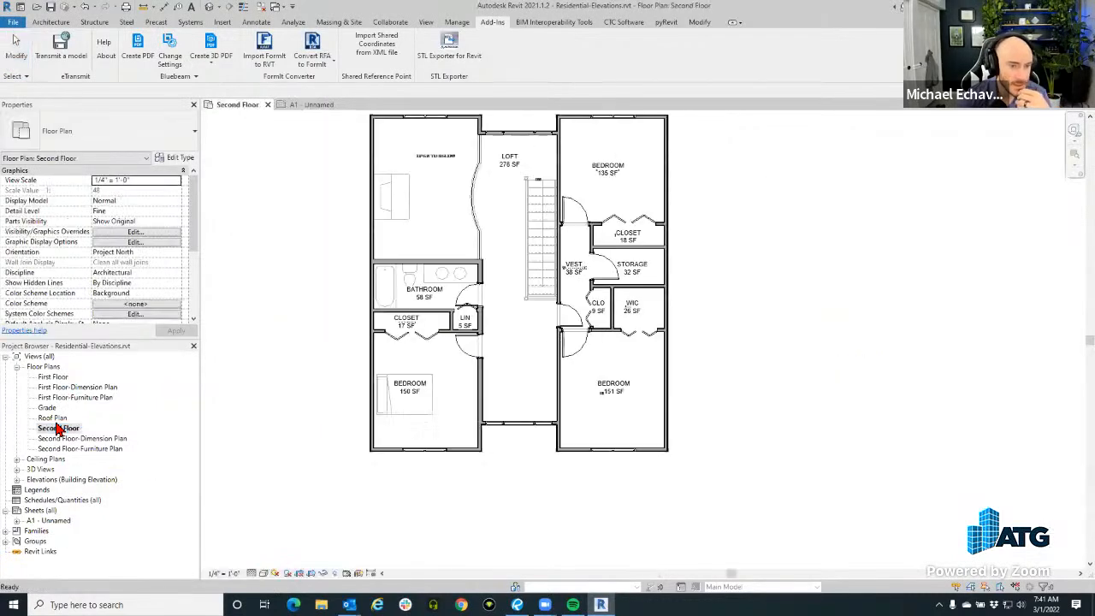
pyautogui.doubleClick(51, 520)
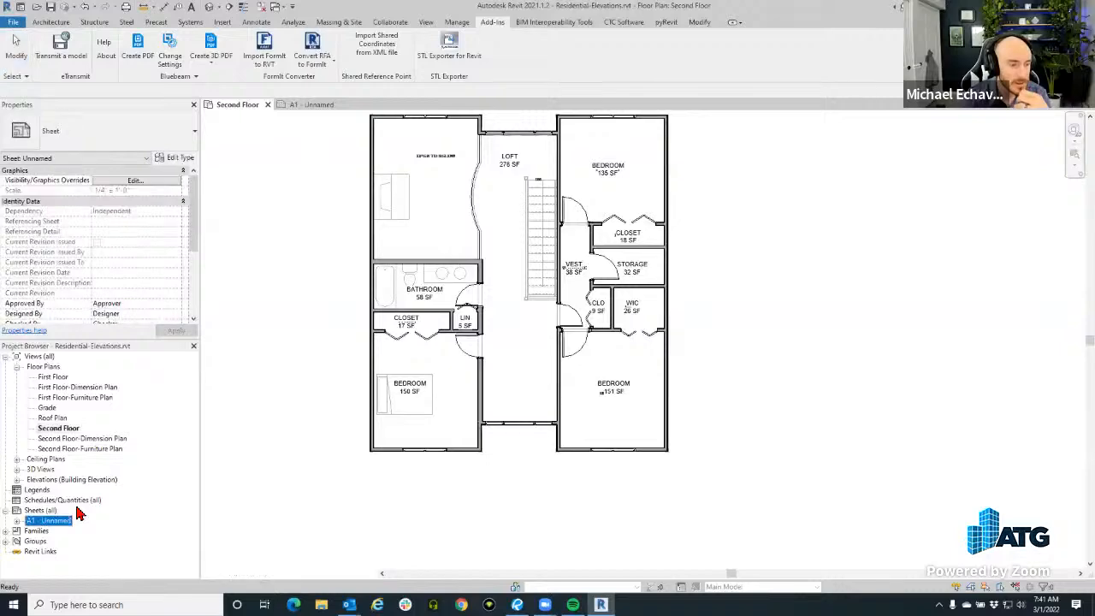
pyautogui.click(447, 331)
pyautogui.press('Delete')
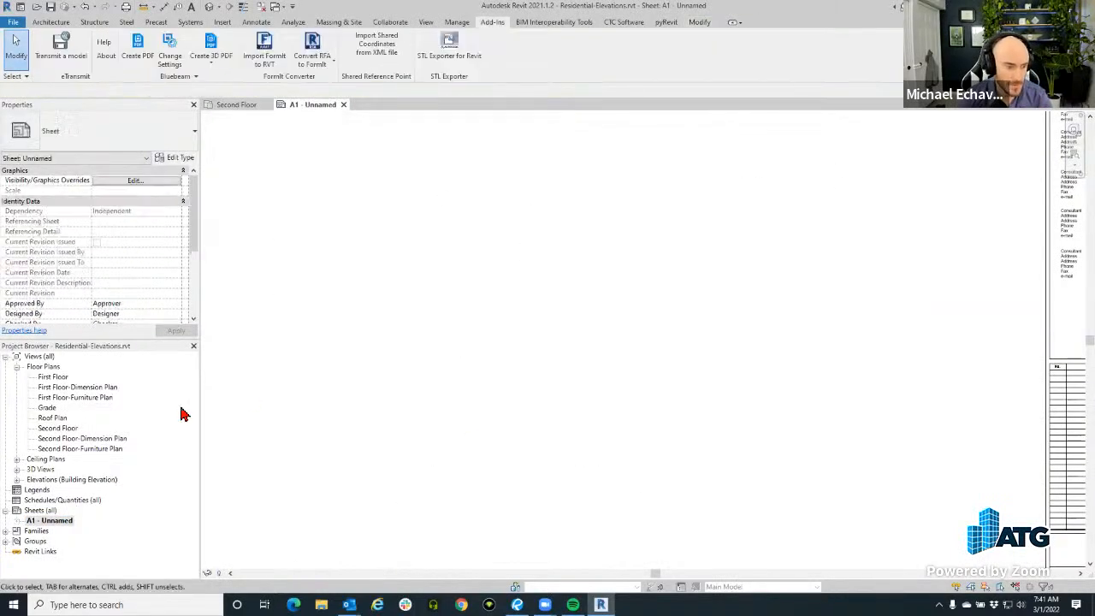
# Place the Second Floor plan view in the middle of sheet A1.
pyautogui.doubleClick(52, 520)
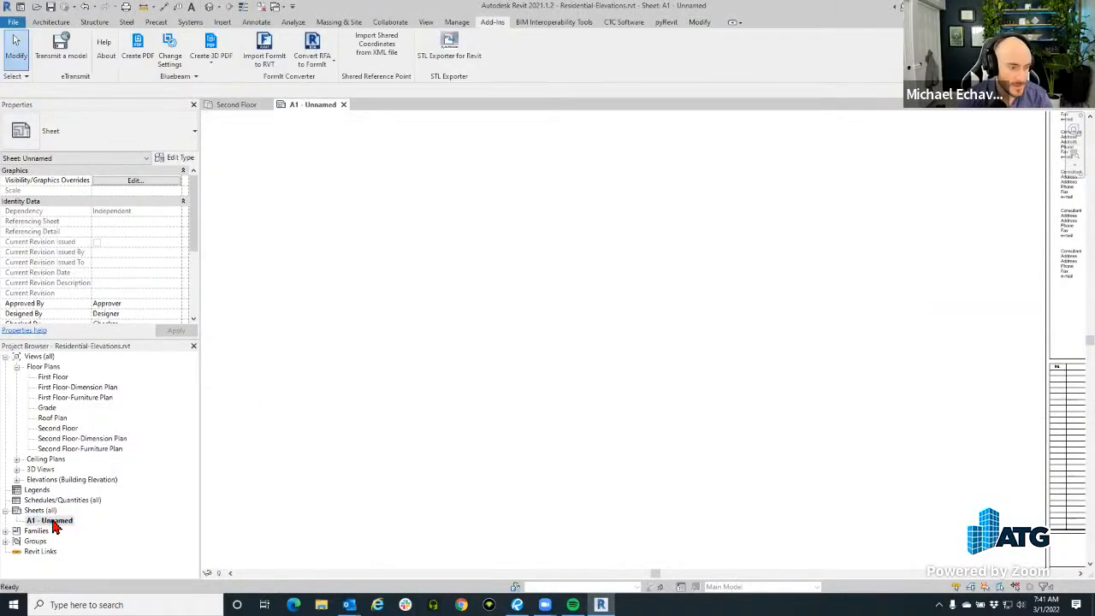
pyautogui.scroll(-3, 373, 360)
pyautogui.scroll(2, 374, 365)
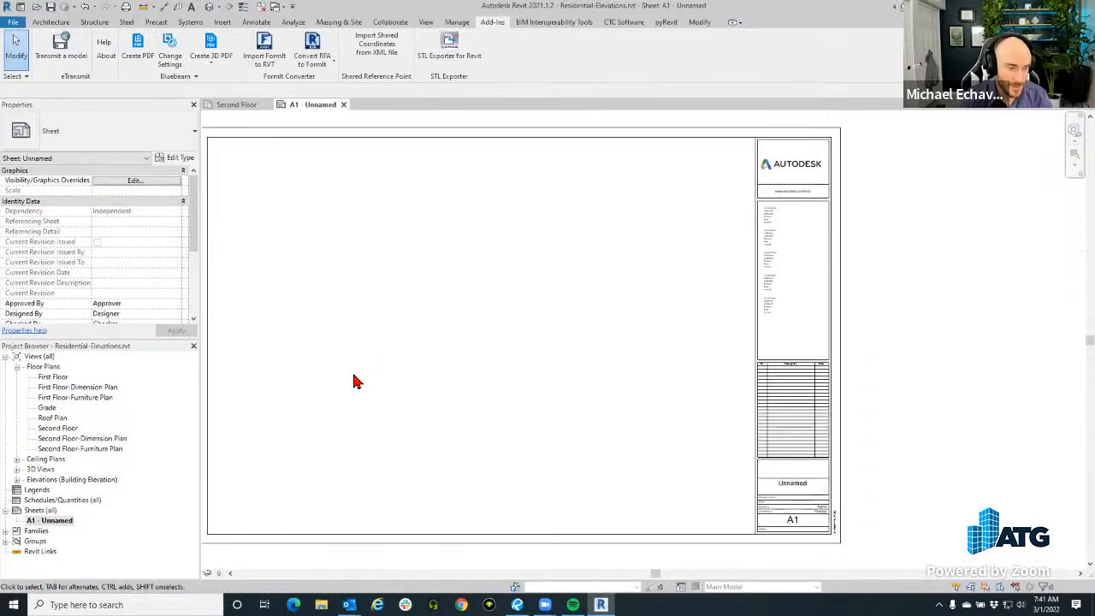
pyautogui.click(57, 428)
pyautogui.moveTo(57, 427); pyautogui.dragTo(523, 359)
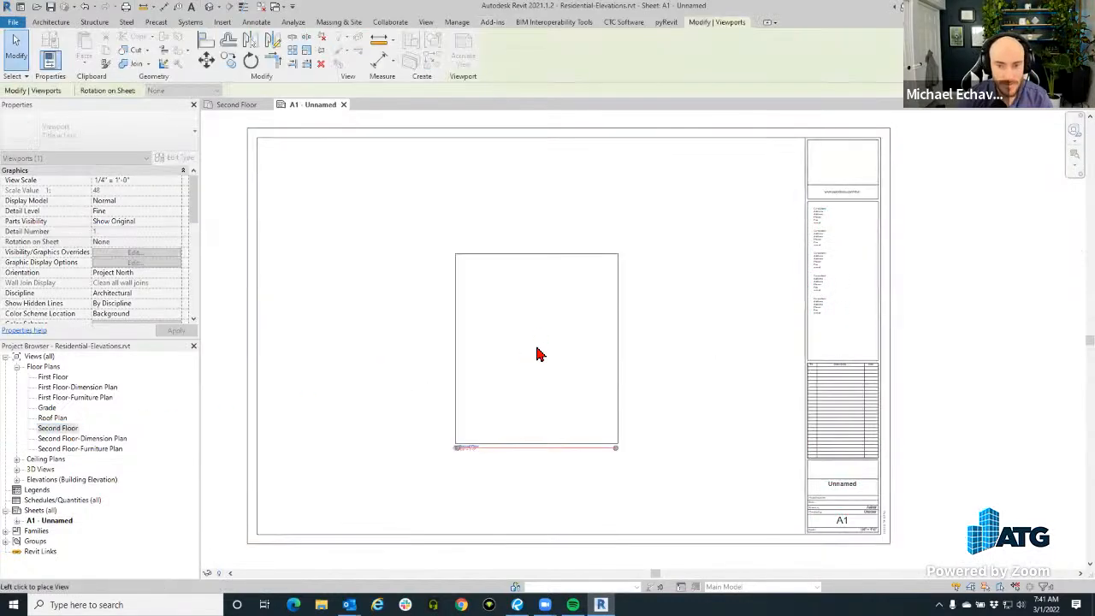
pyautogui.click(538, 330)
pyautogui.click(659, 355)
pyautogui.scroll(3, 707, 367)
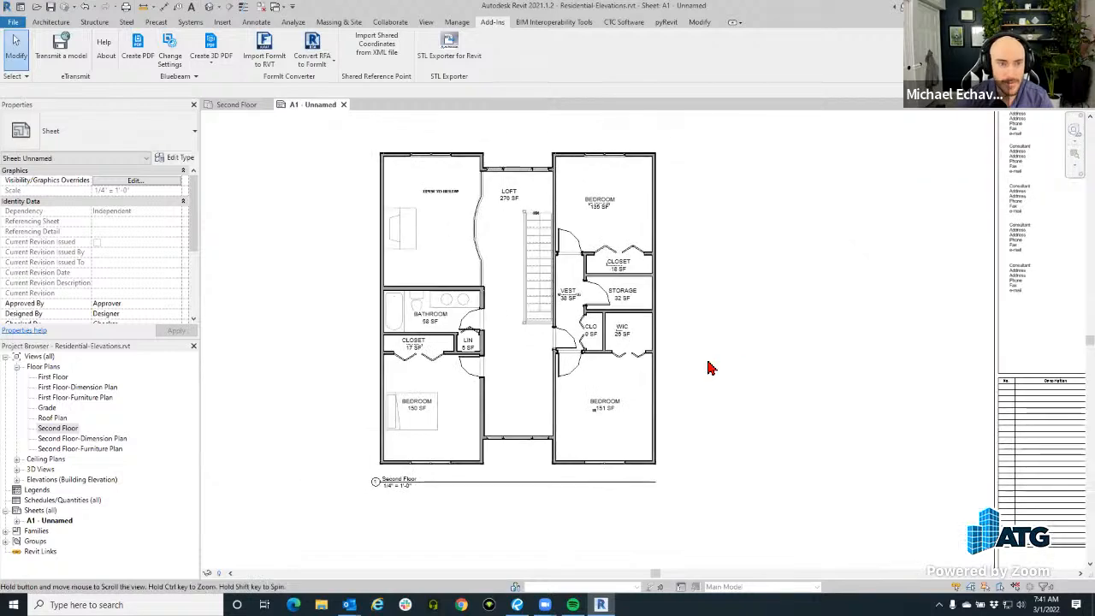
pyautogui.click(146, 65)
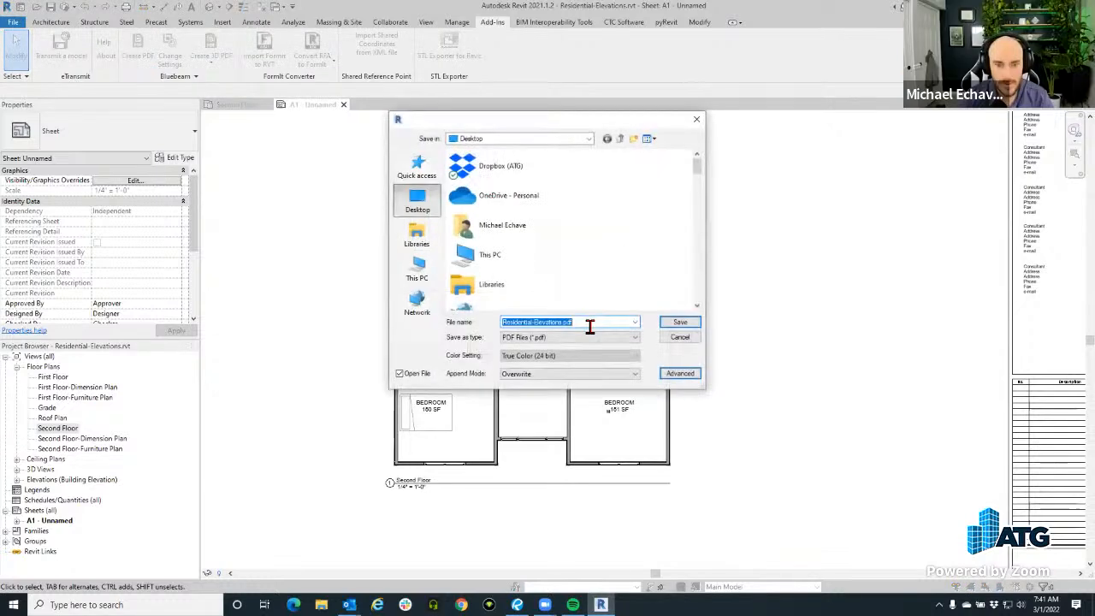
pyautogui.click(698, 125)
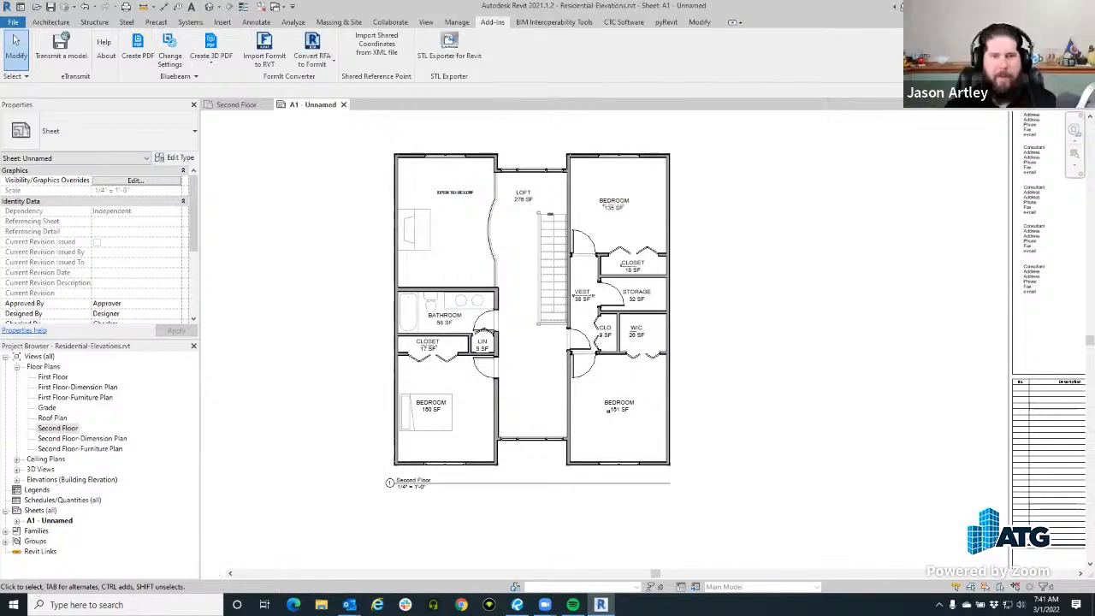
pyautogui.scroll(2, 835, 259)
# Switch to Revu, bring the whole first floor plan into view, and show the list of the PDF's spaces.
pyautogui.click(517, 604)
pyautogui.scroll(-3, 436, 298)
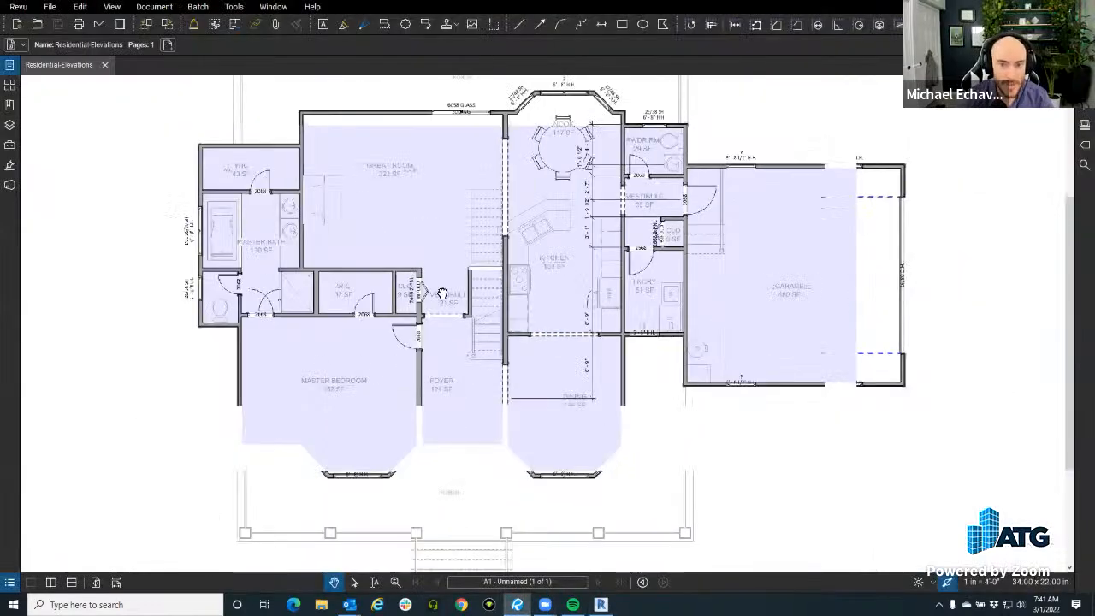
pyautogui.moveTo(863, 216); pyautogui.dragTo(918, 245)
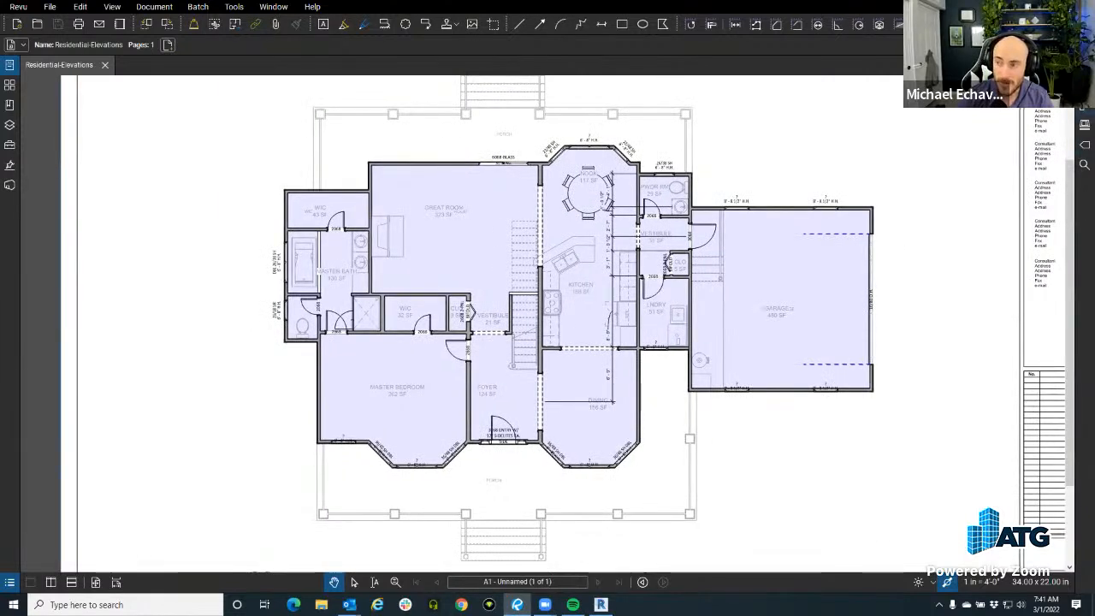
pyautogui.click(1085, 124)
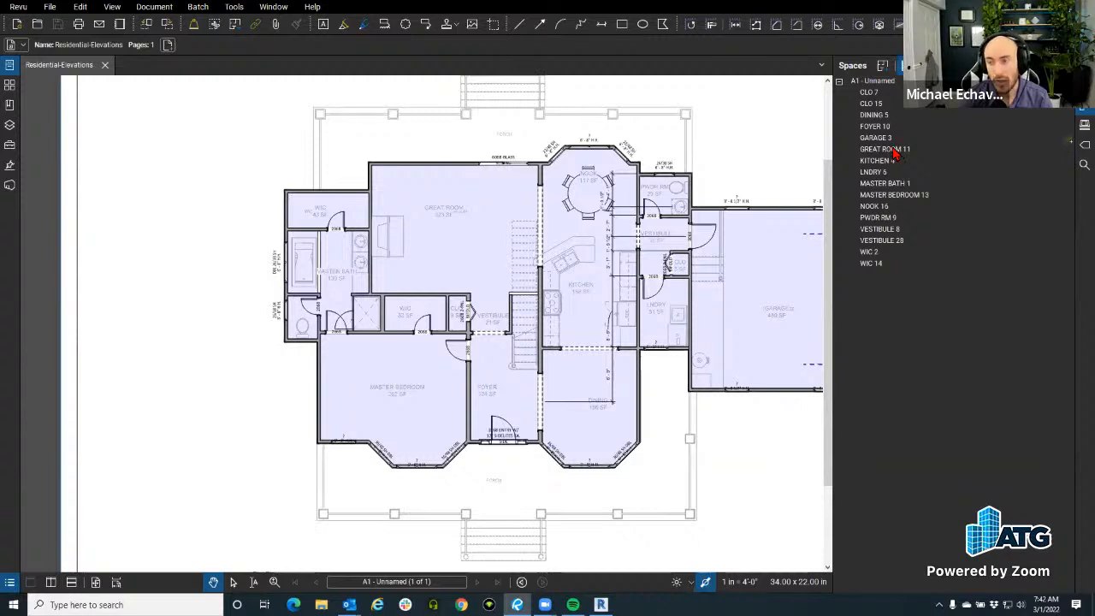
# Highlight the MASTER BATH 1 space on the plan, look over its available actions, and clear the selection.
pyautogui.click(893, 185)
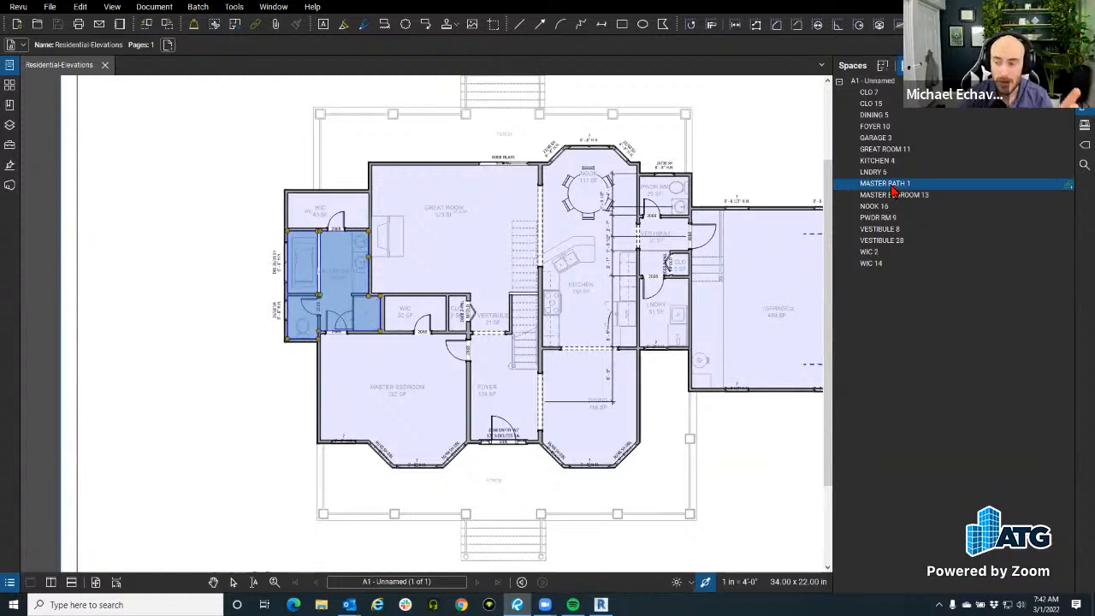
pyautogui.rightClick(894, 190)
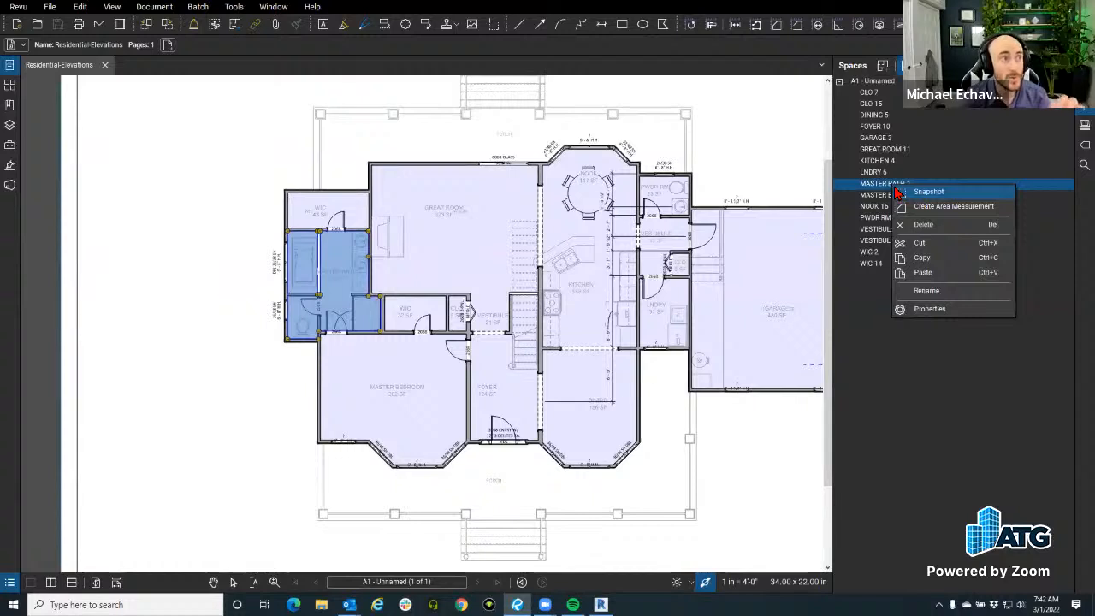
pyautogui.click(911, 359)
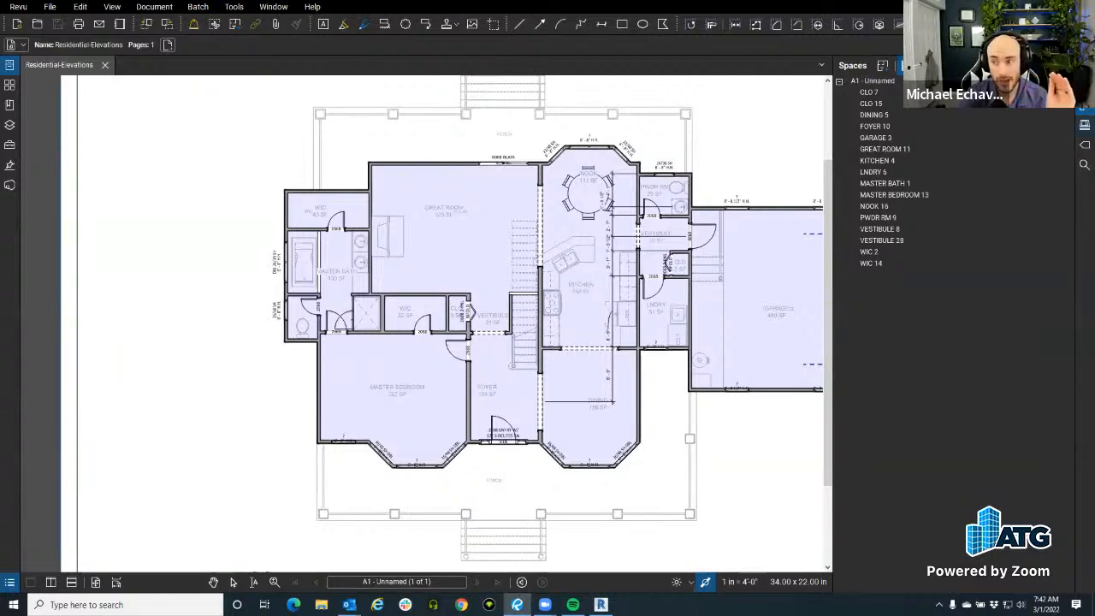
# Change the color of the MASTER BATH 1 space to magenta in its space properties.
pyautogui.scroll(-4, 476, 252)
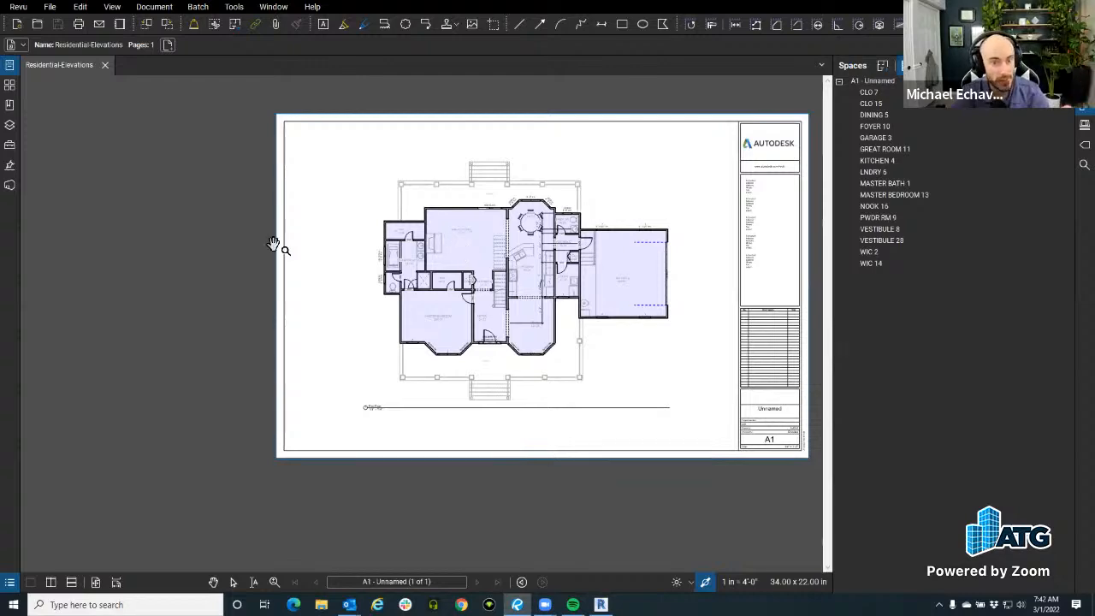
pyautogui.scroll(3, 484, 249)
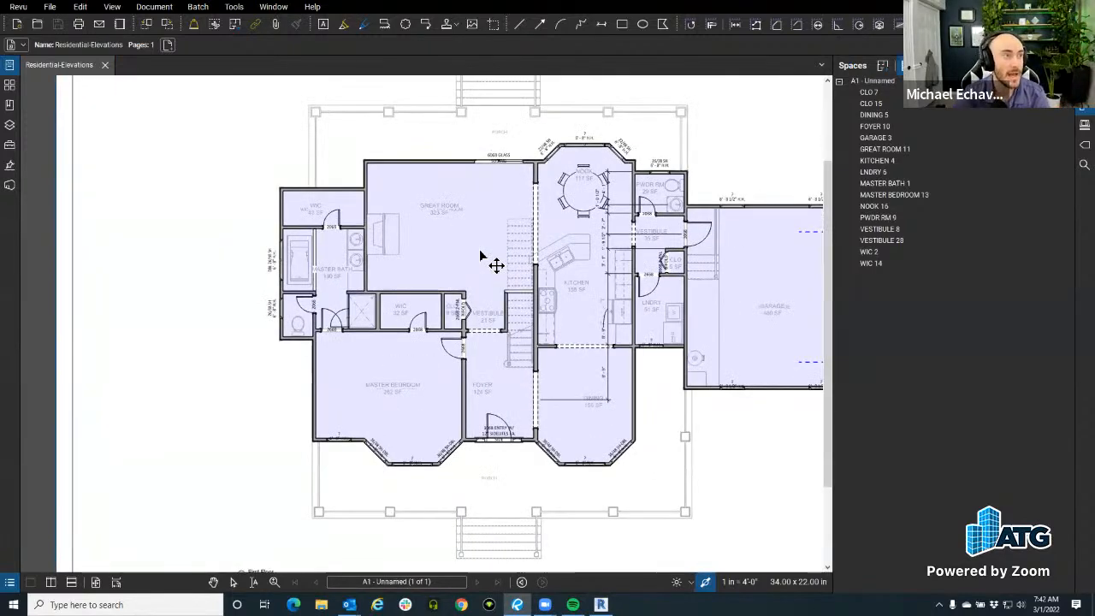
pyautogui.rightClick(897, 183)
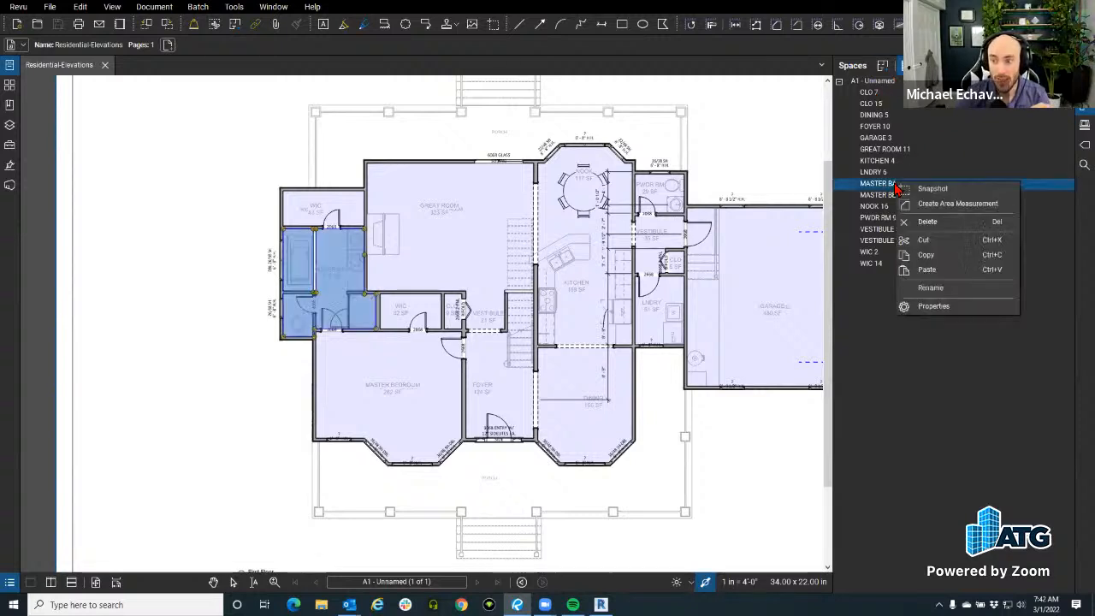
pyautogui.click(932, 306)
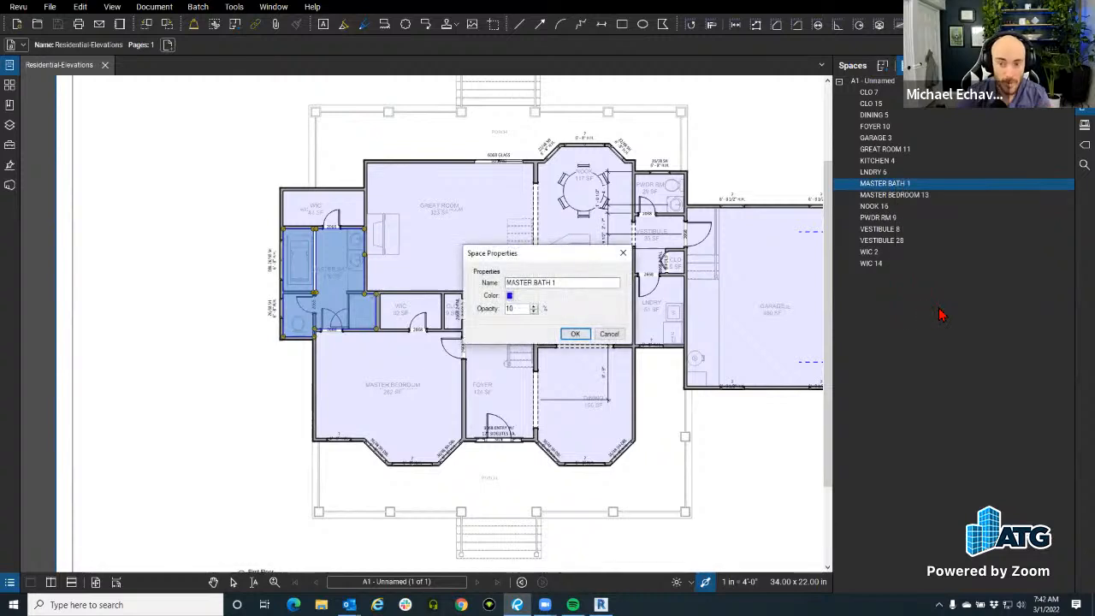
pyautogui.click(510, 295)
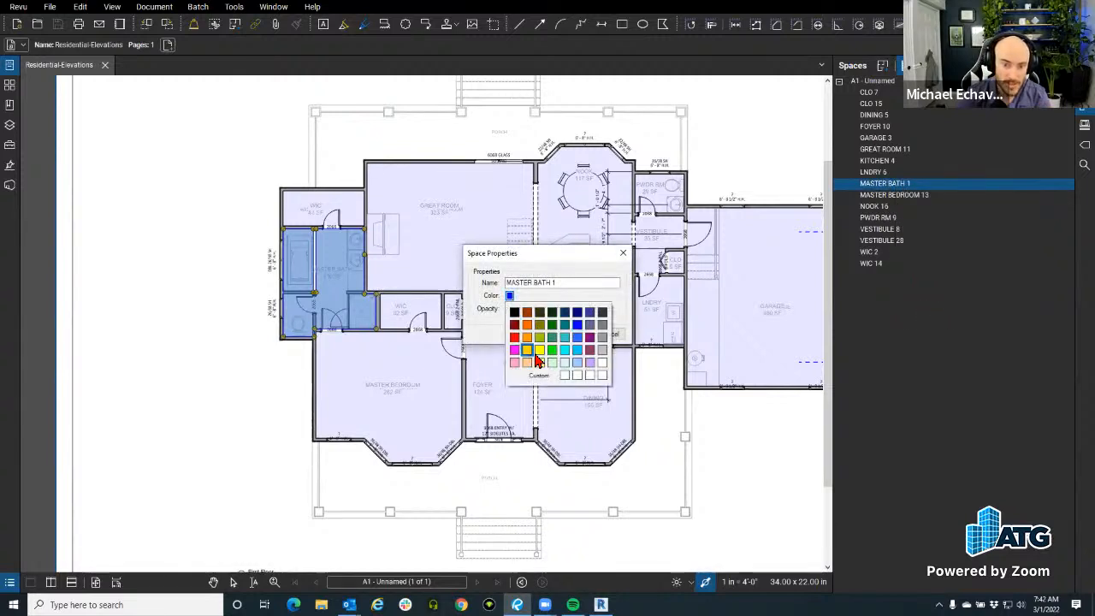
pyautogui.click(515, 350)
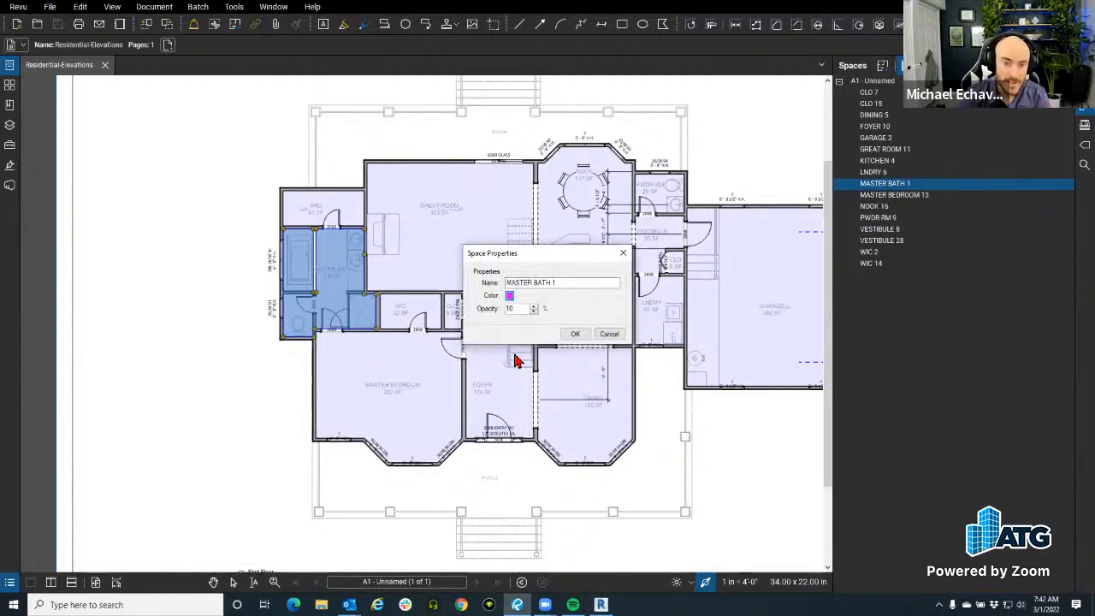
pyautogui.click(573, 337)
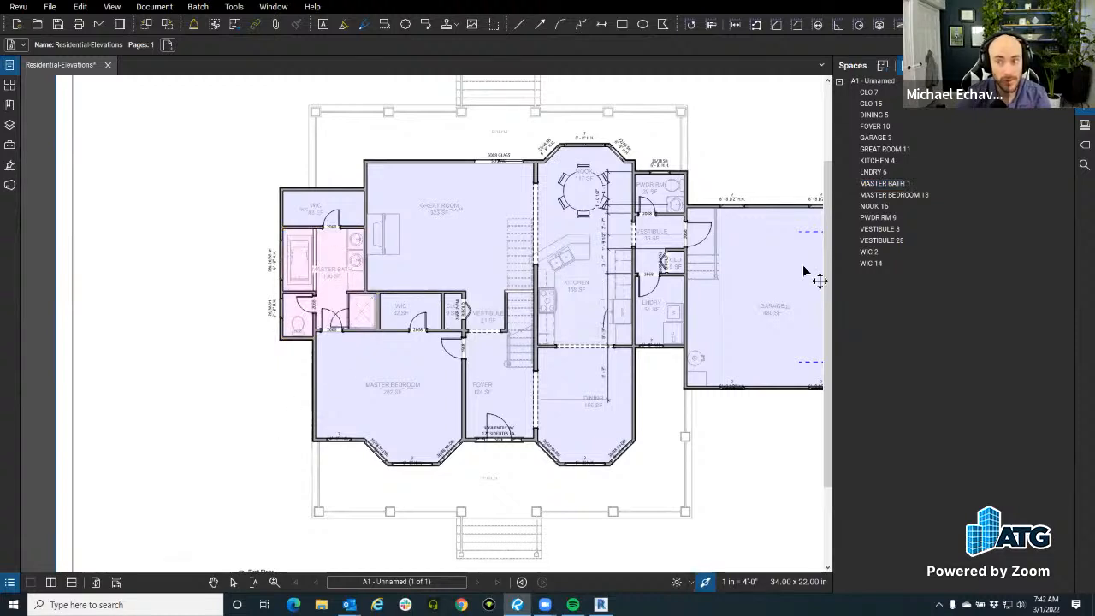
# Take a snapshot of the MASTER BATH 1 space and show the document's page thumbnails.
pyautogui.rightClick(889, 187)
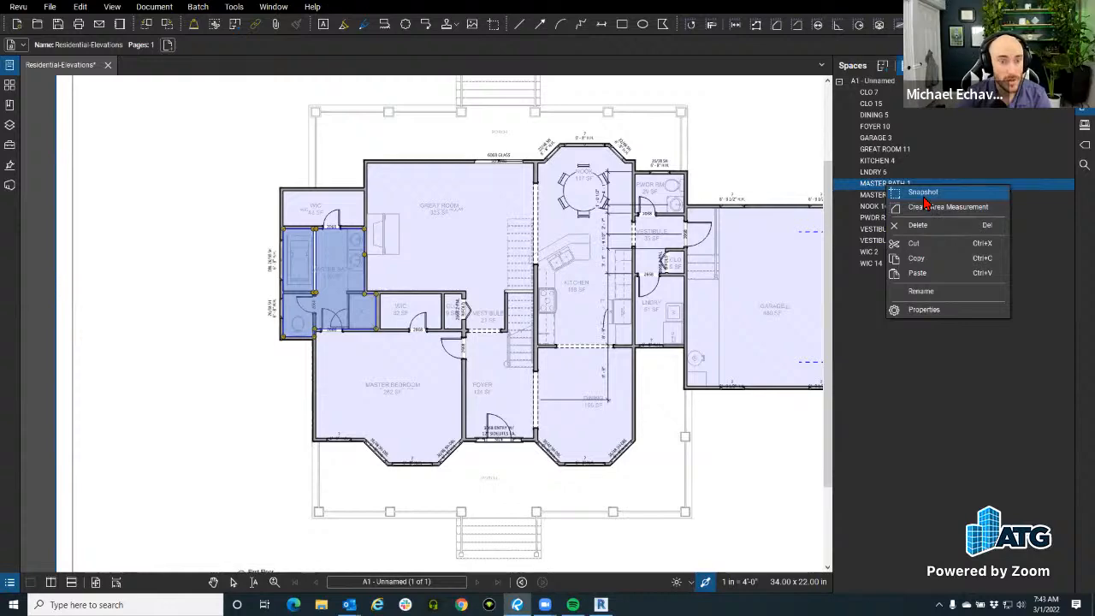
pyautogui.click(925, 197)
pyautogui.scroll(-3, 630, 192)
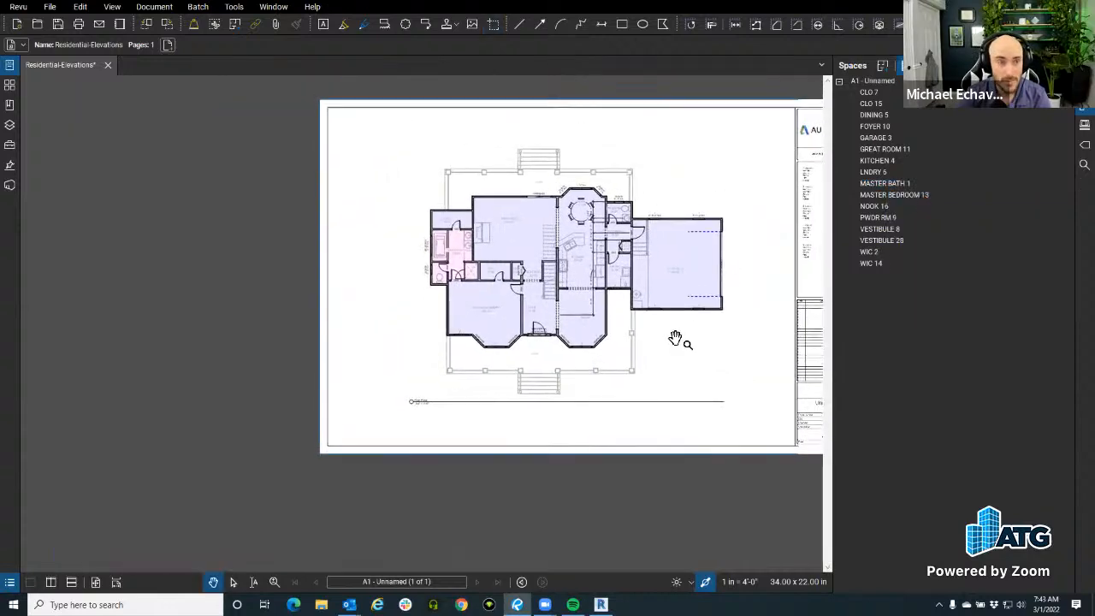
pyautogui.click(9, 84)
pyautogui.rightClick(165, 193)
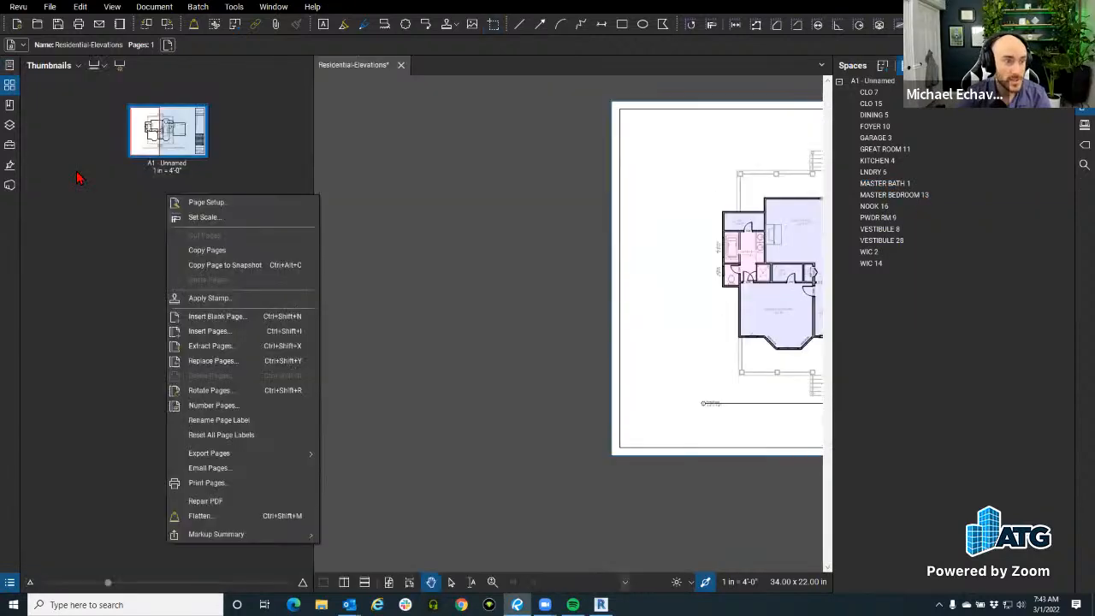
pyautogui.click(240, 332)
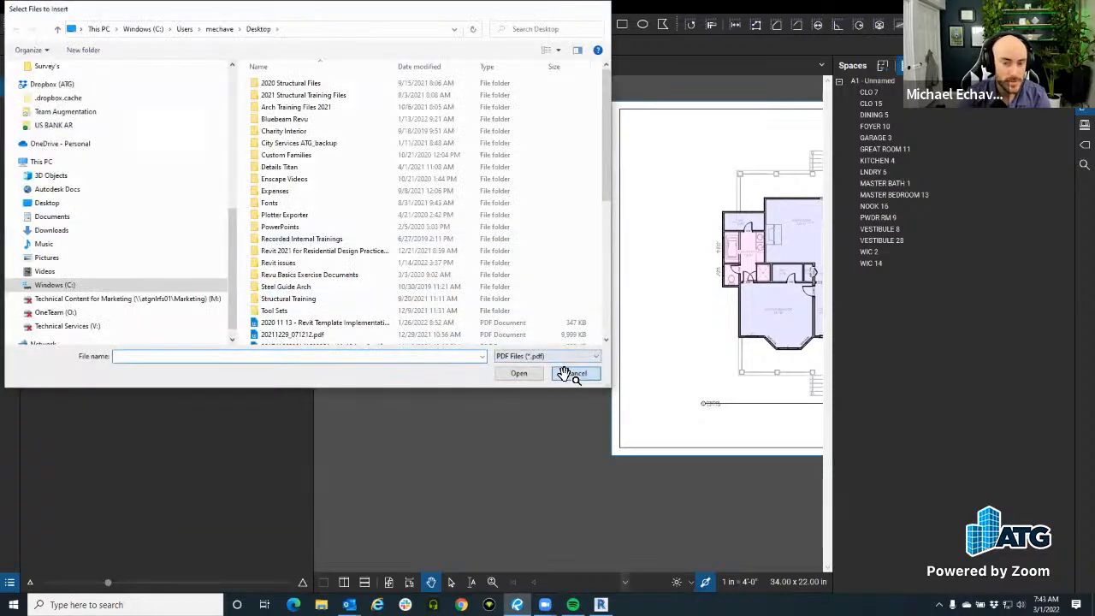
pyautogui.click(564, 375)
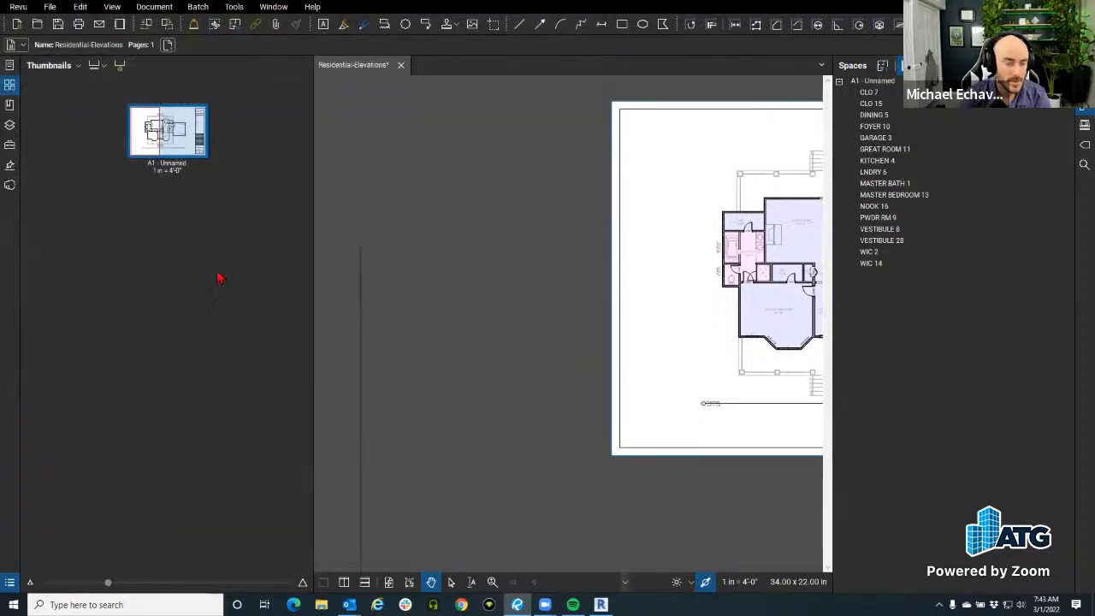
# Insert one blank 8.5 x 11 inch portrait page after page 1.
pyautogui.rightClick(208, 244)
pyautogui.click(296, 374)
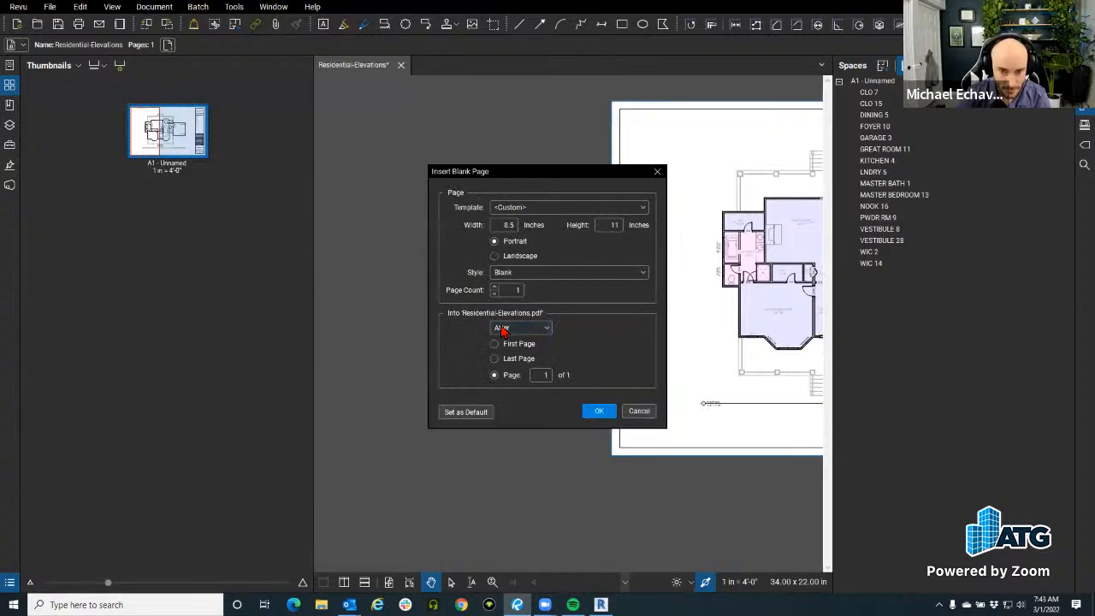
pyautogui.click(599, 411)
# Paste the MASTER BATH 1 snapshot onto the blank page, enlarge it, and place it in the page's upper half.
pyautogui.scroll(4, 688, 166)
pyautogui.moveTo(688, 167); pyautogui.dragTo(540, 267)
pyautogui.hotkey('ctrl', 'v')
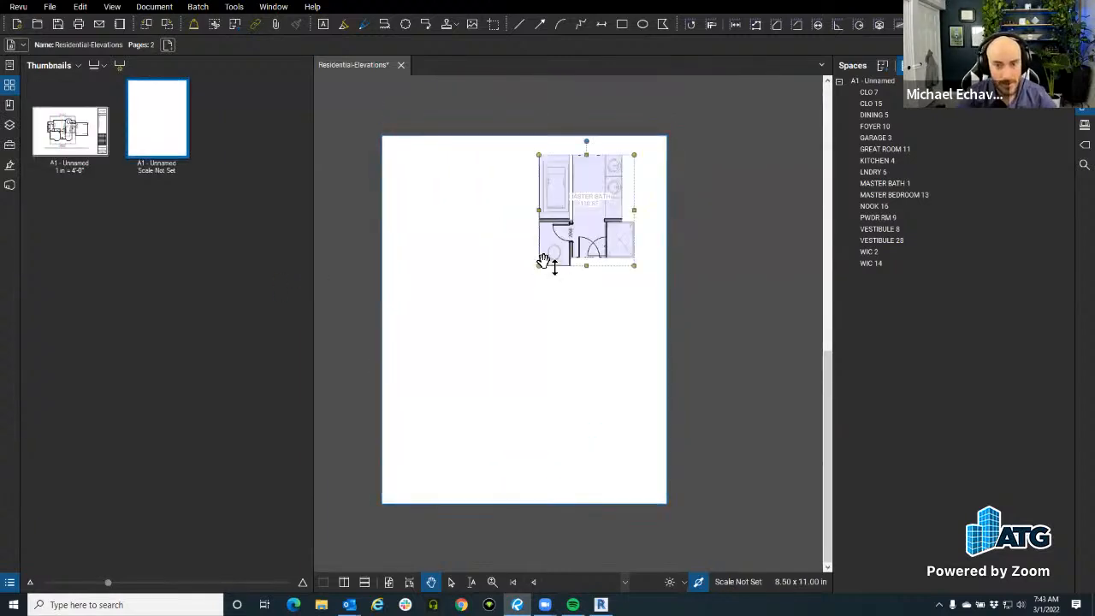
pyautogui.scroll(2, 594, 232)
pyautogui.moveTo(594, 232); pyautogui.dragTo(464, 298)
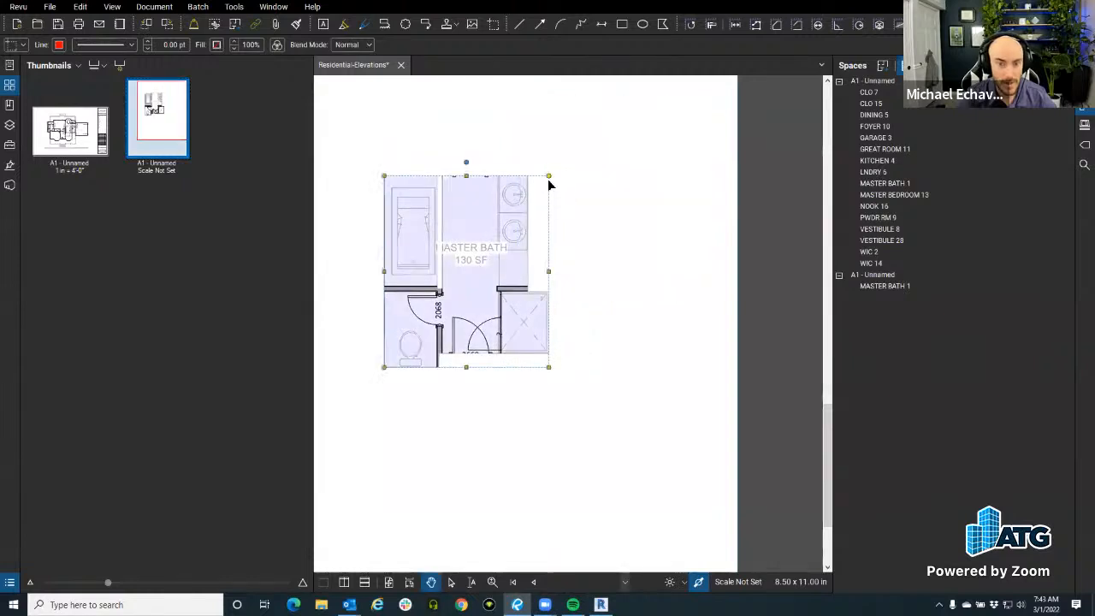
pyautogui.moveTo(552, 184); pyautogui.dragTo(656, 156)
pyautogui.moveTo(539, 251); pyautogui.dragTo(556, 284)
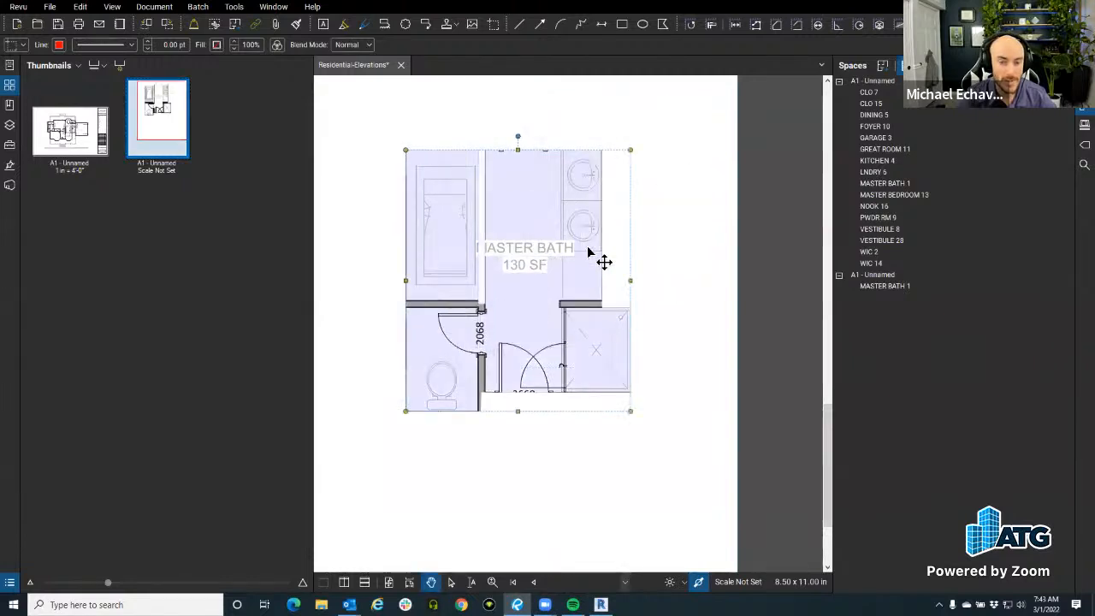
pyautogui.click(676, 178)
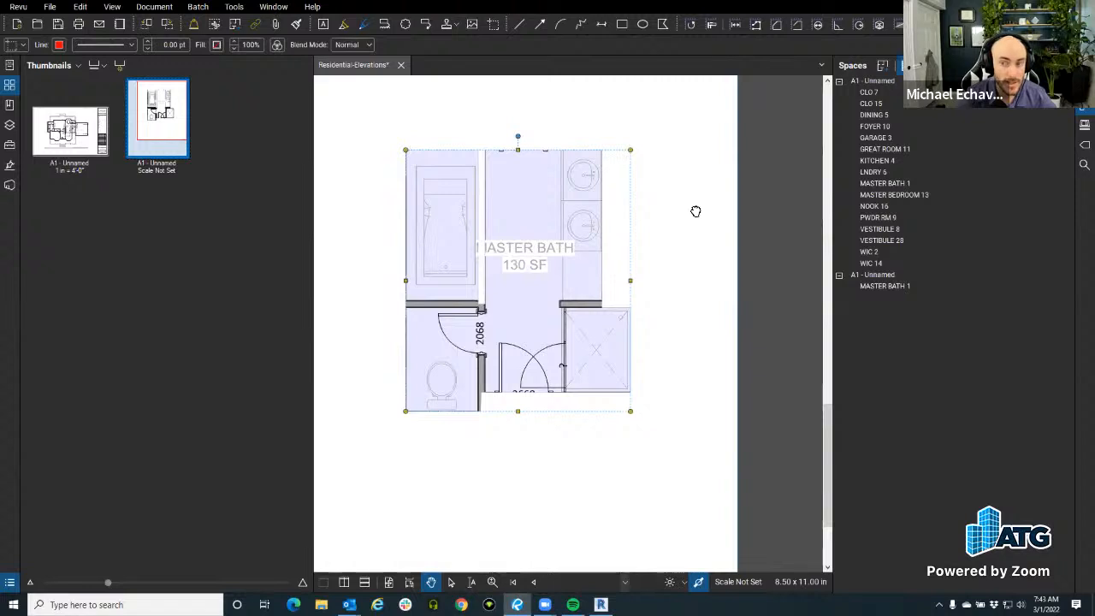
pyautogui.click(693, 210)
# Highlight the MASTER BATH 1 space on the new page, look over its available actions, and clear the selection.
pyautogui.click(884, 288)
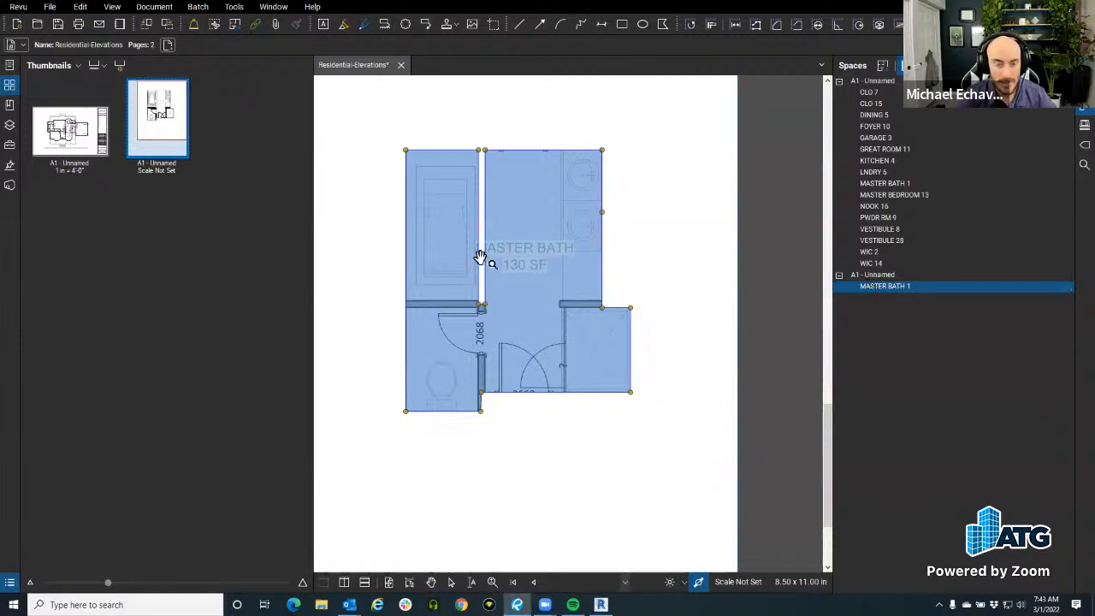
pyautogui.rightClick(881, 288)
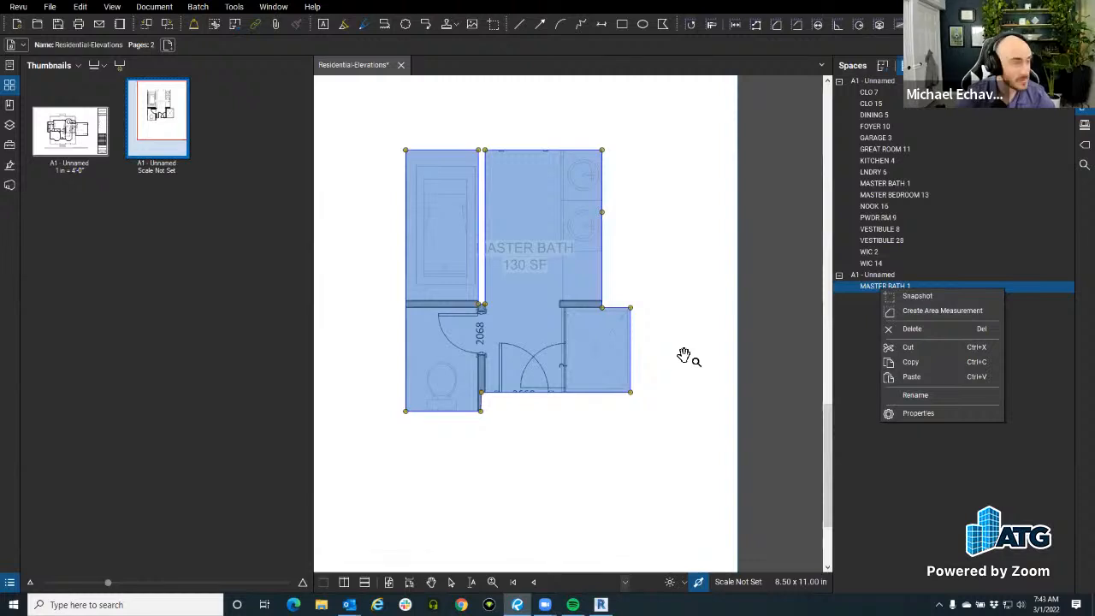
pyautogui.click(678, 272)
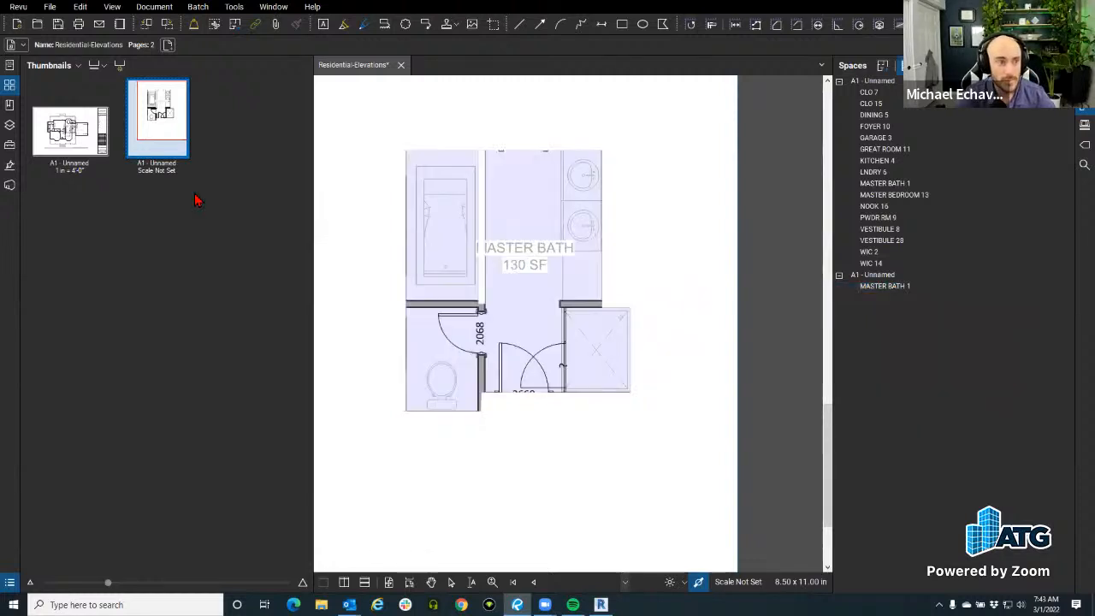
# Return to the first floor plan page and hide the spaces list and page thumbnails to view the whole sheet.
pyautogui.click(52, 137)
pyautogui.scroll(-5, 565, 308)
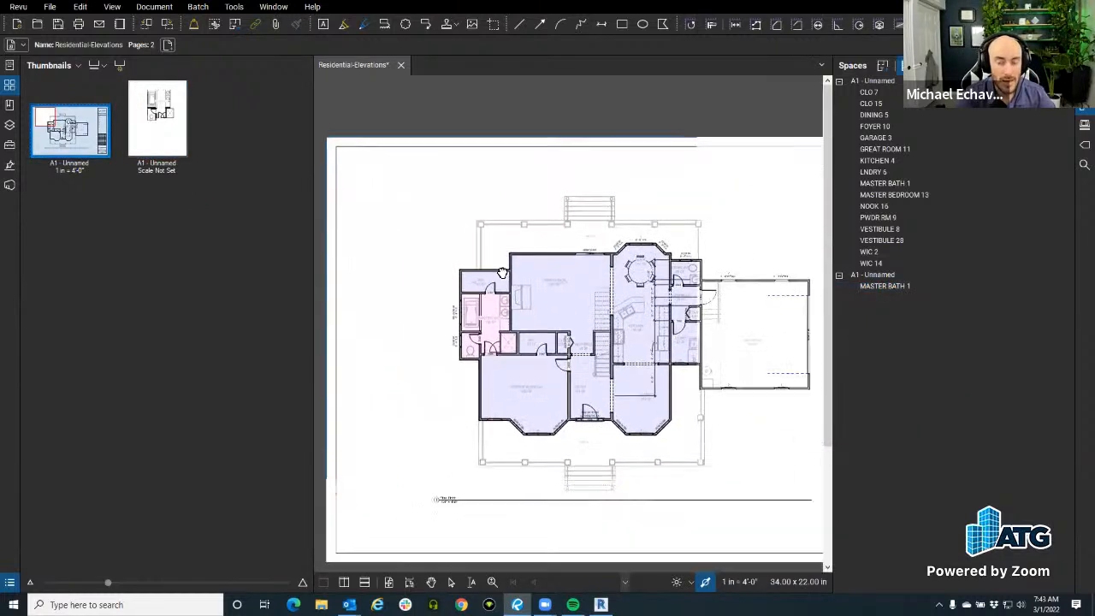
pyautogui.moveTo(540, 281); pyautogui.dragTo(507, 276)
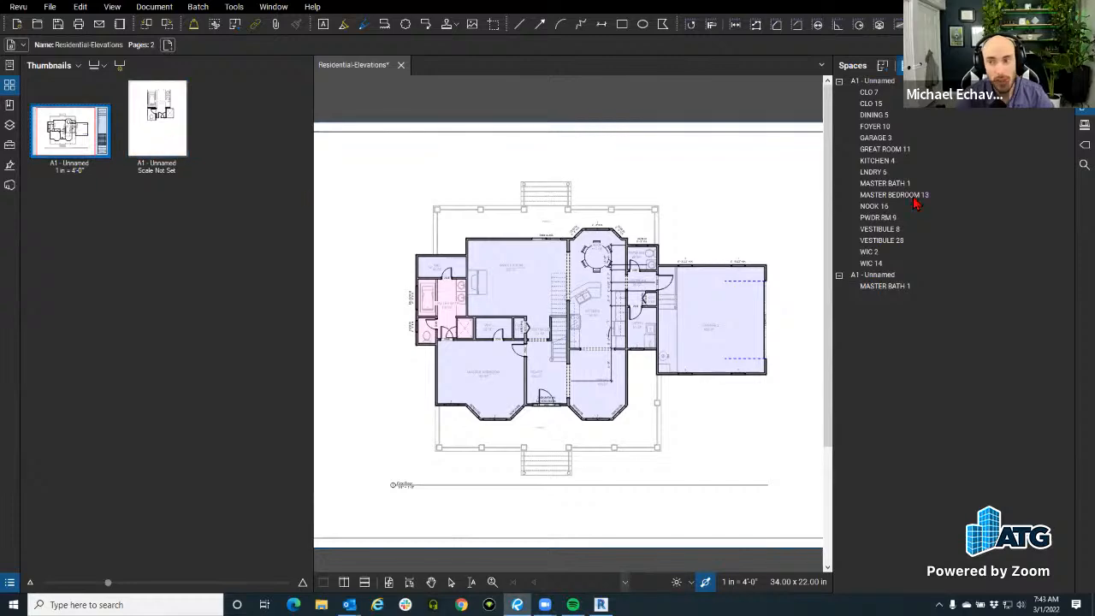
pyautogui.click(1085, 106)
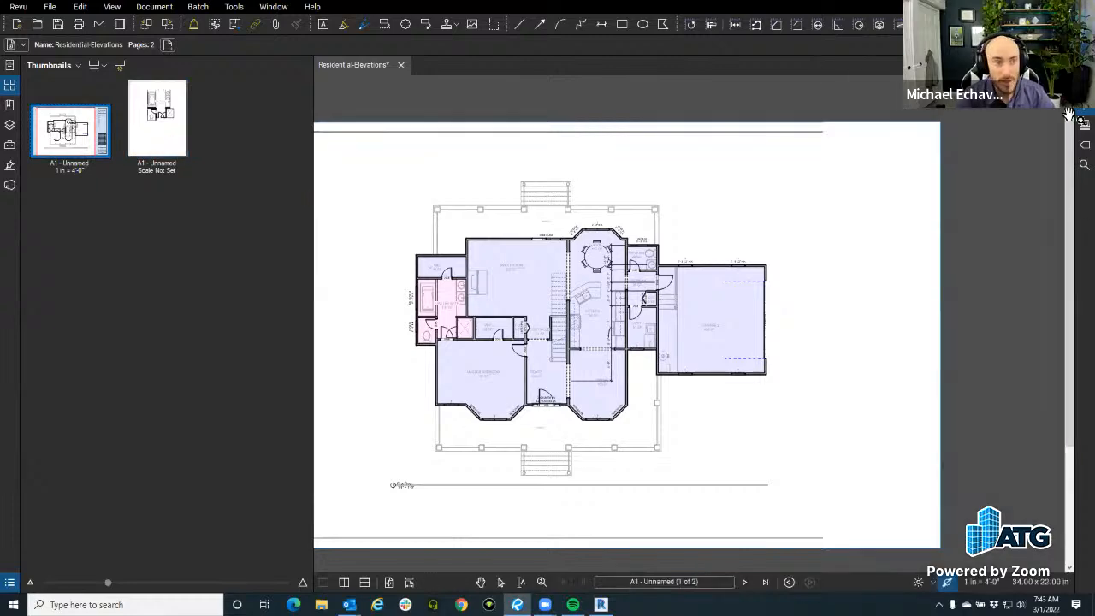
pyautogui.click(11, 87)
pyautogui.moveTo(383, 275); pyautogui.dragTo(404, 267)
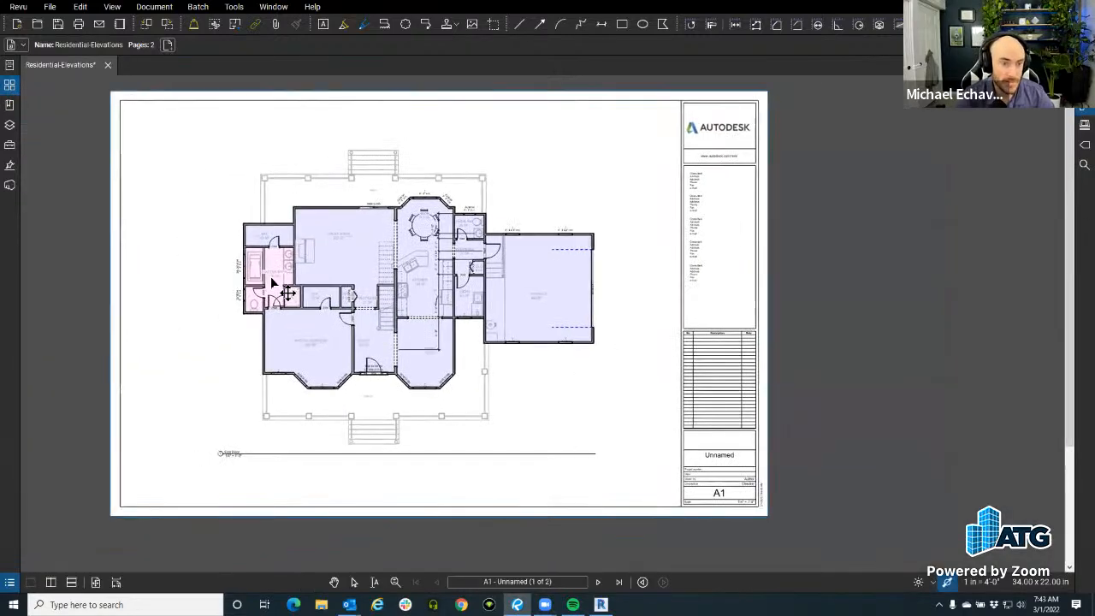
# Examine the master bath area and the title block of sheet A1 up close.
pyautogui.scroll(5, 270, 277)
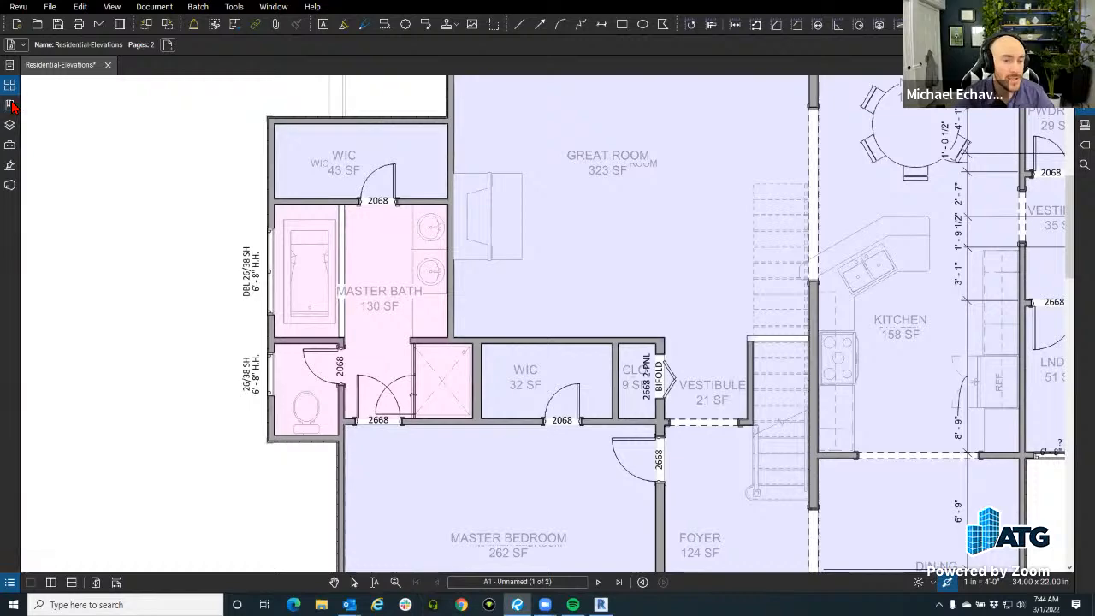
pyautogui.scroll(-5, 385, 306)
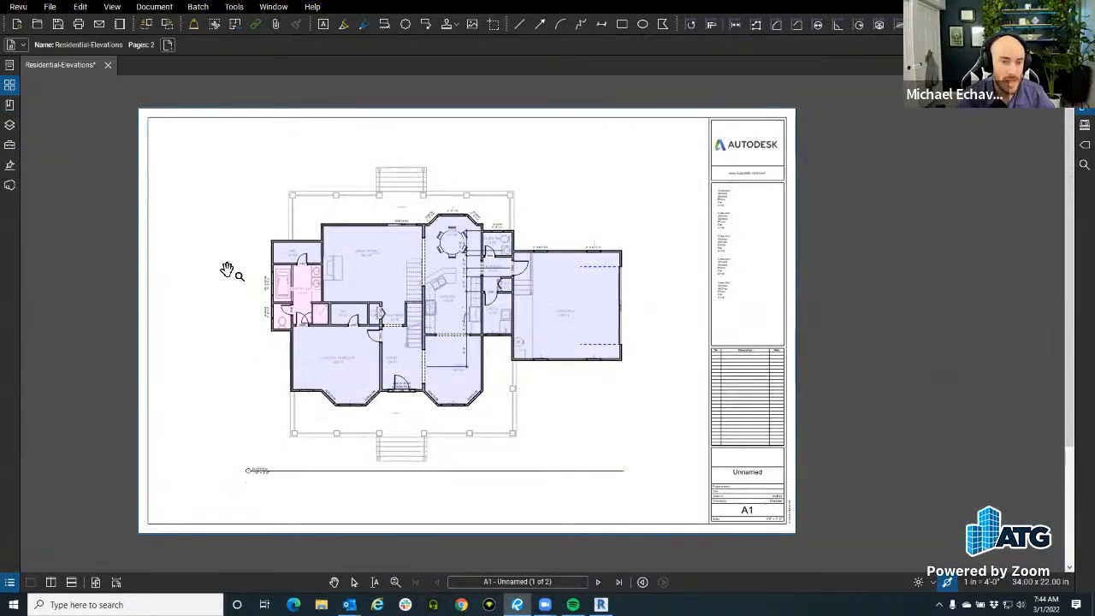
pyautogui.scroll(1, 226, 270)
pyautogui.scroll(-1, 226, 271)
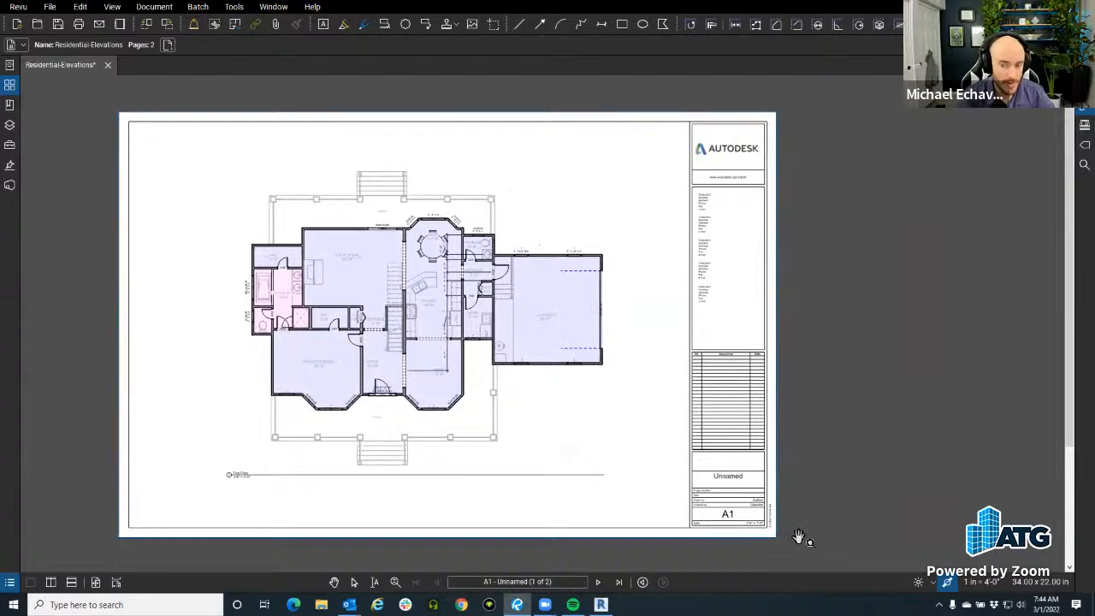
pyautogui.scroll(2, 762, 530)
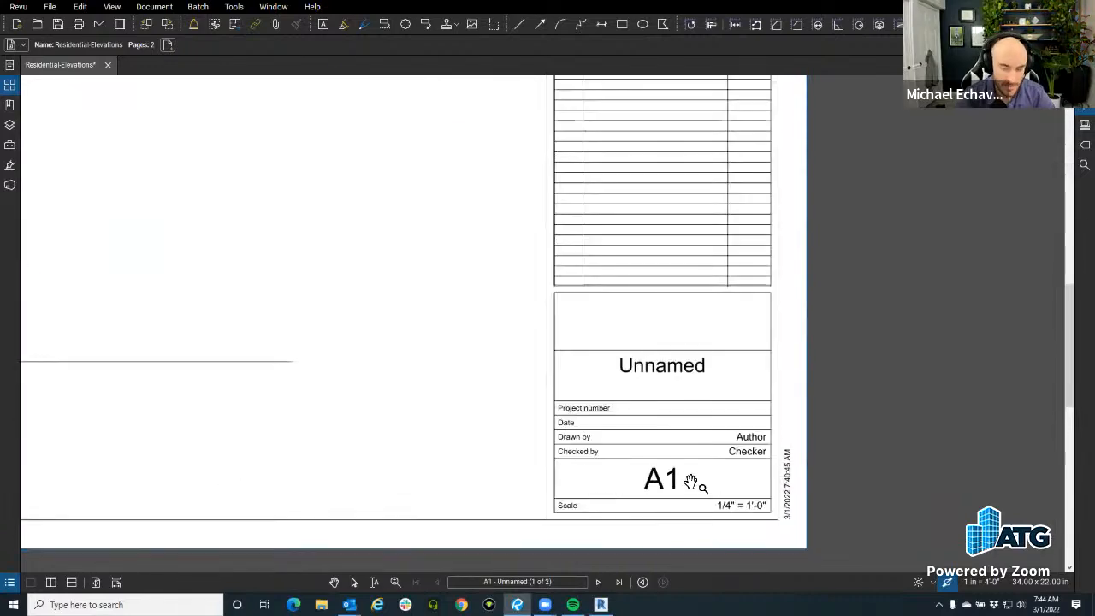
pyautogui.scroll(-4, 691, 481)
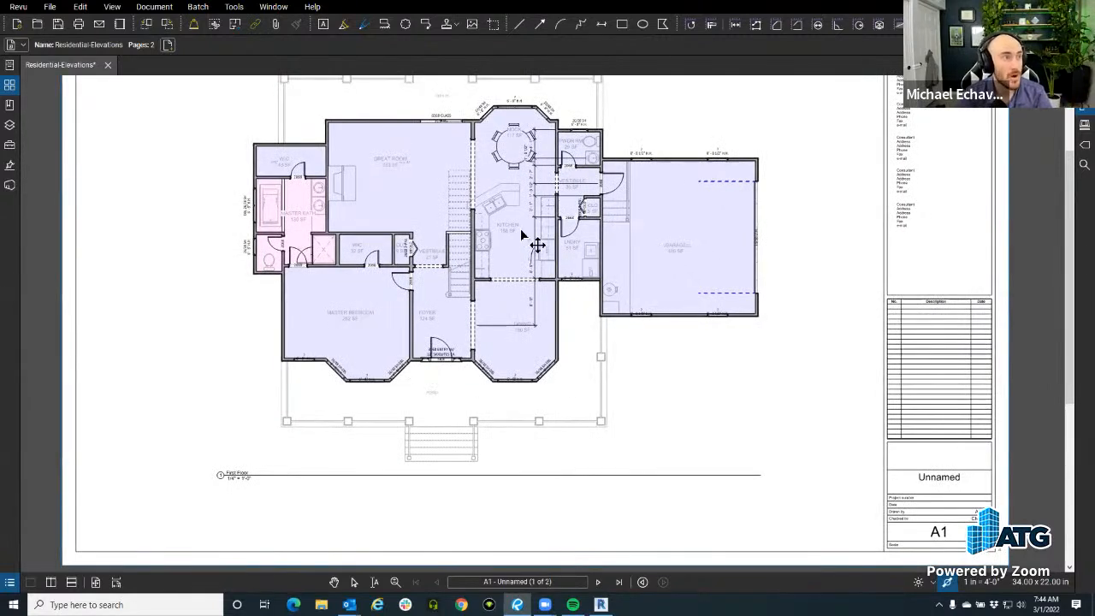
pyautogui.scroll(-2, 332, 220)
pyautogui.moveTo(332, 221); pyautogui.dragTo(400, 321)
# Show the spaces list again, try the Add Space tool, and highlight the GARAGE 3 space on the plan.
pyautogui.click(1085, 105)
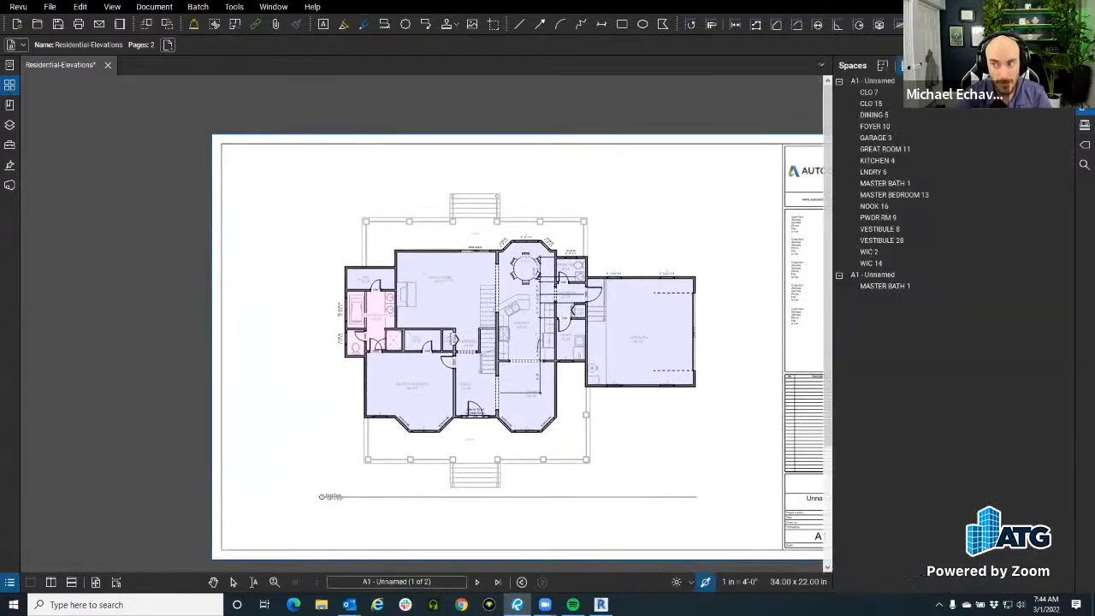
pyautogui.click(882, 69)
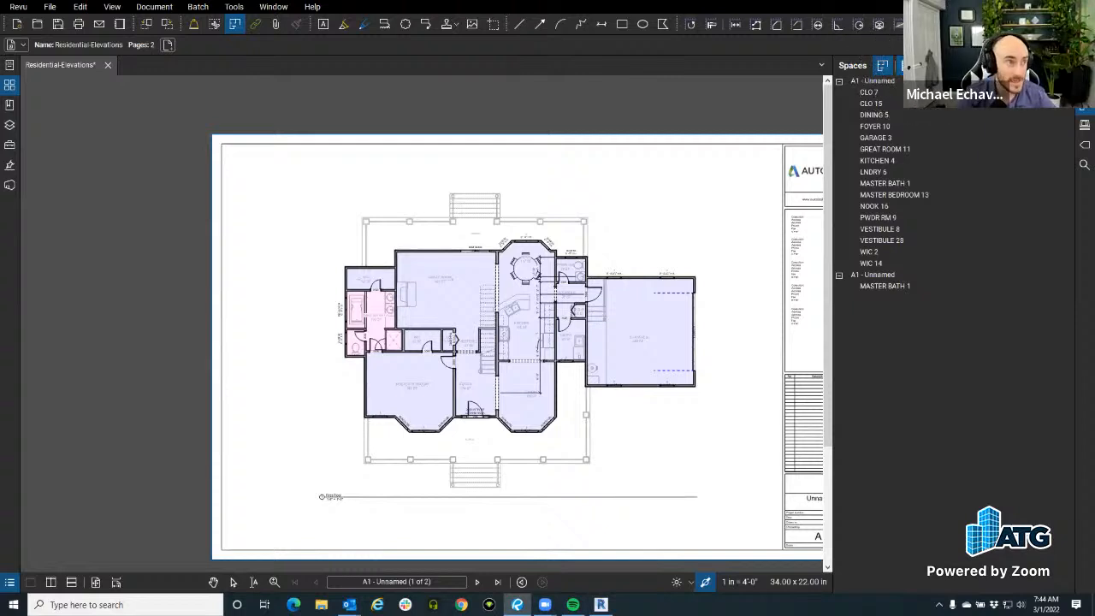
pyautogui.press('Escape')
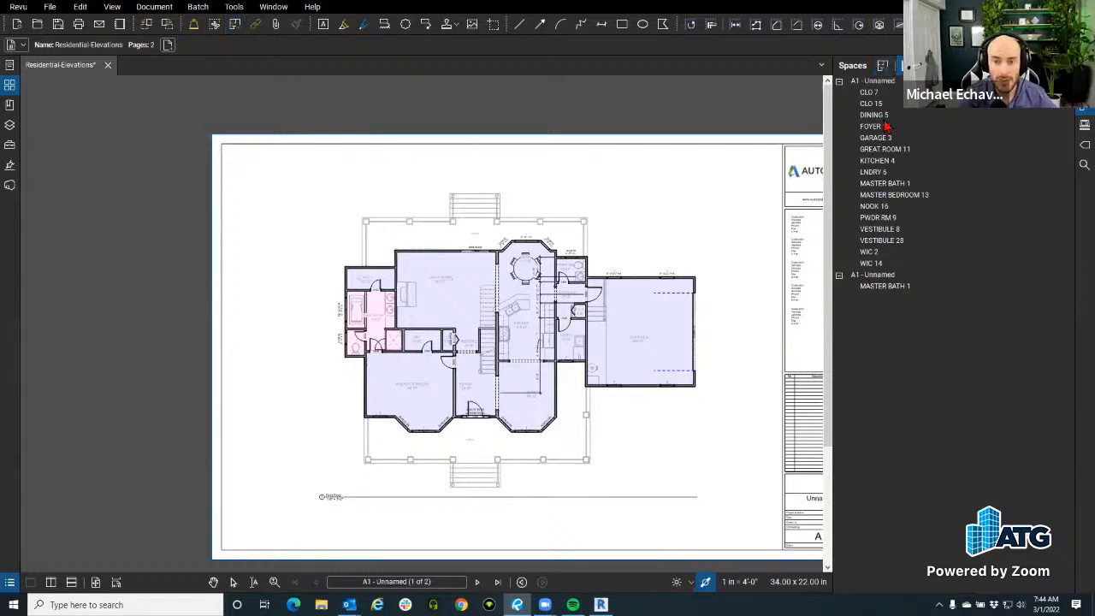
pyautogui.click(676, 316)
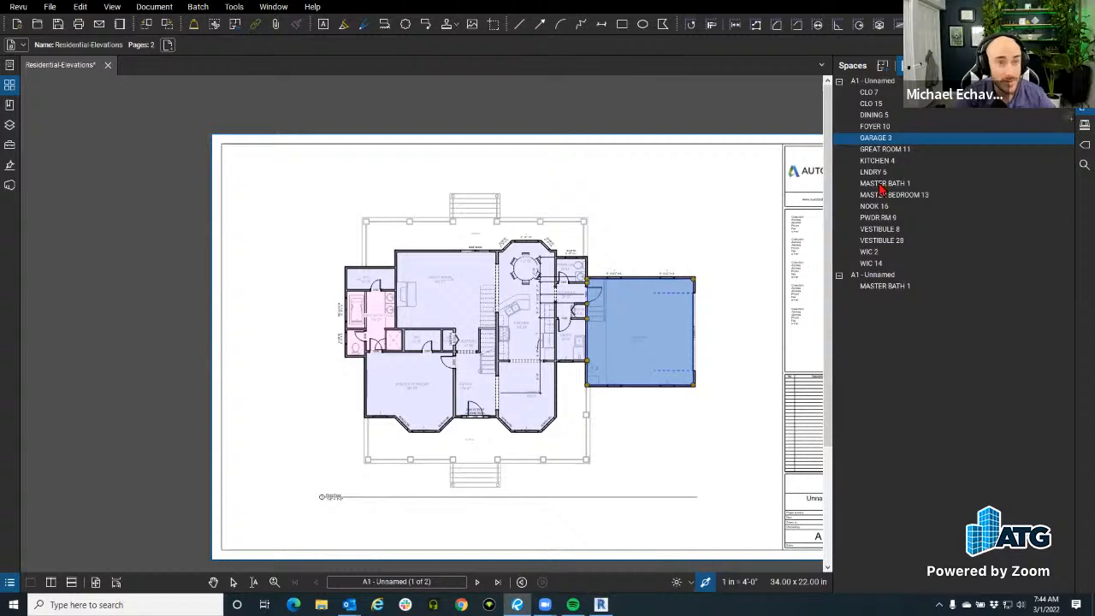
# Add a rectangular space named Level 1 around the entire first floor plan and check the rooms nested under it.
pyautogui.click(883, 67)
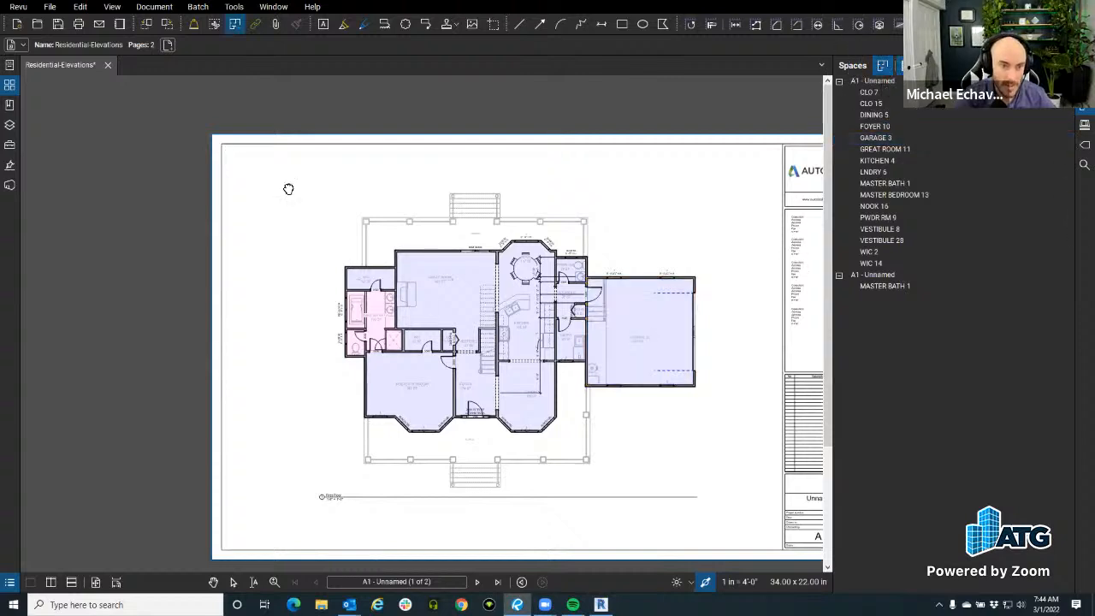
pyautogui.moveTo(288, 190); pyautogui.dragTo(262, 162)
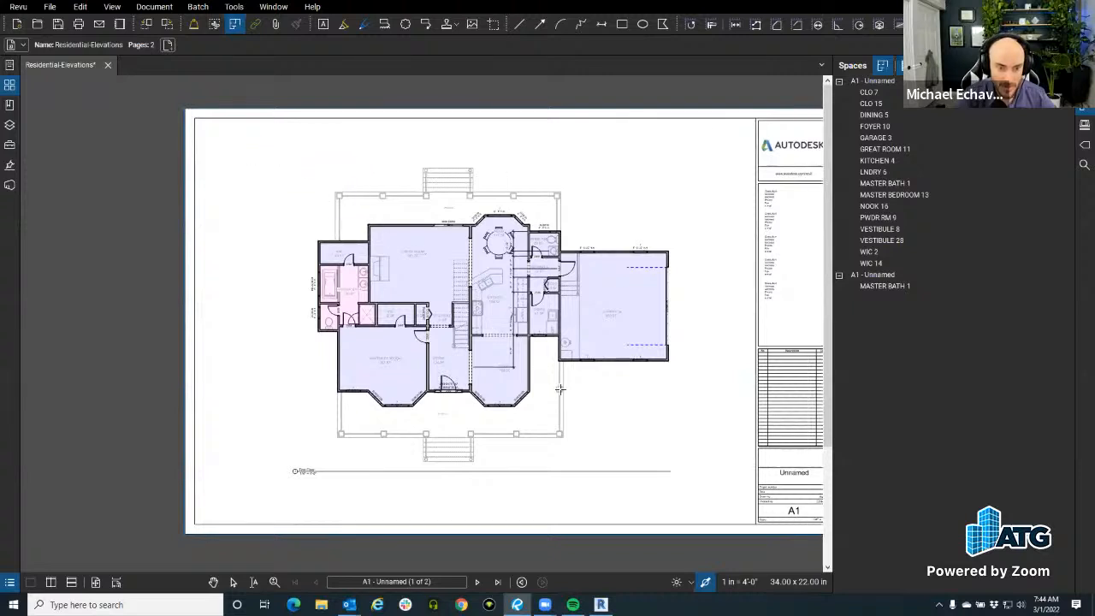
pyautogui.click(682, 478)
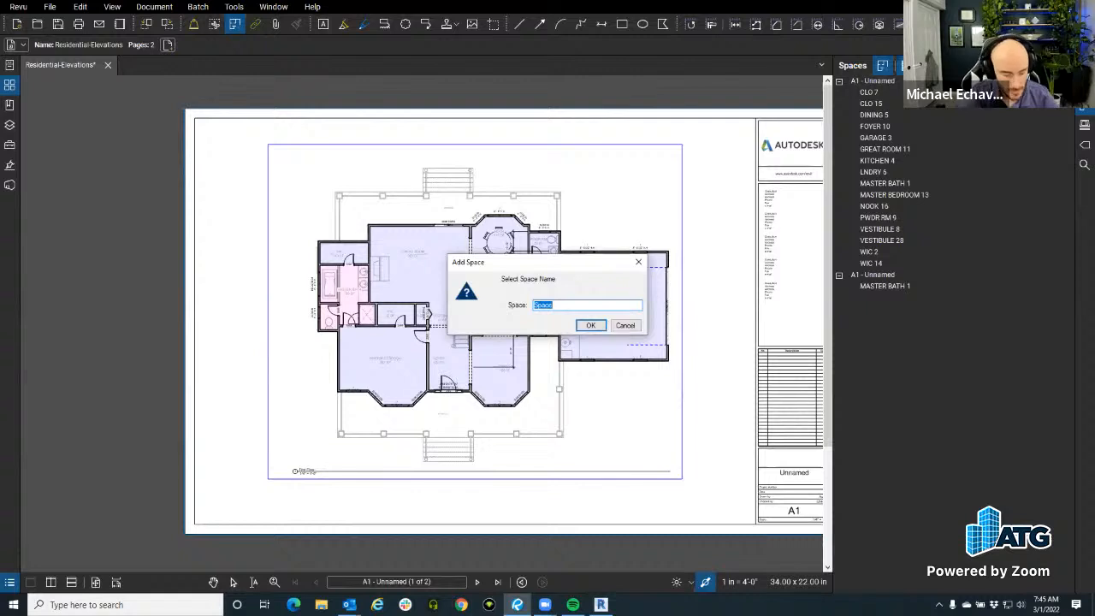
pyautogui.write('Level 1')
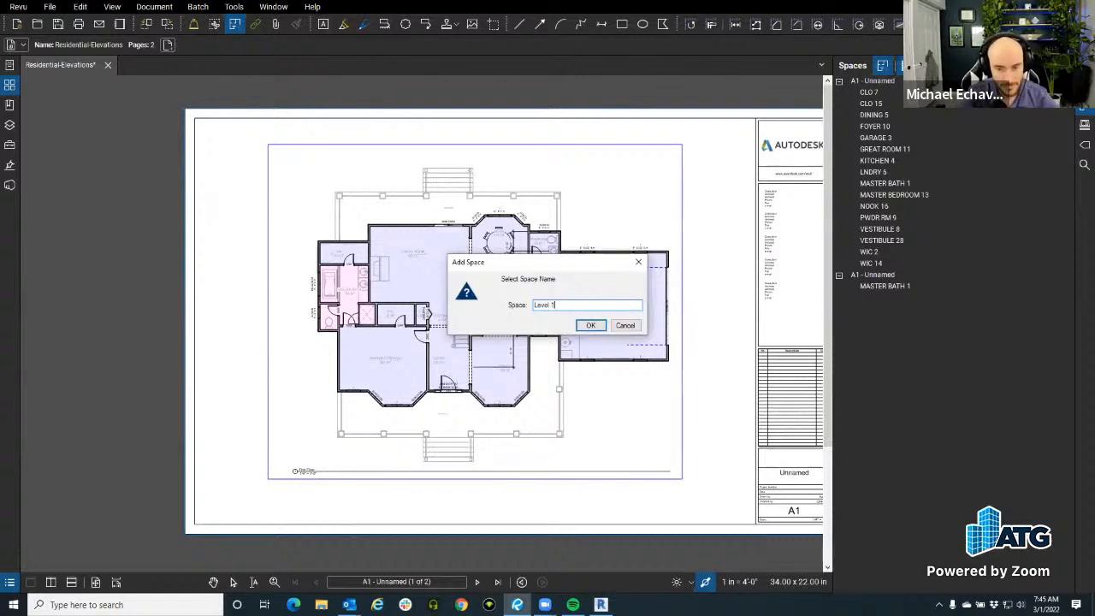
pyautogui.click(590, 325)
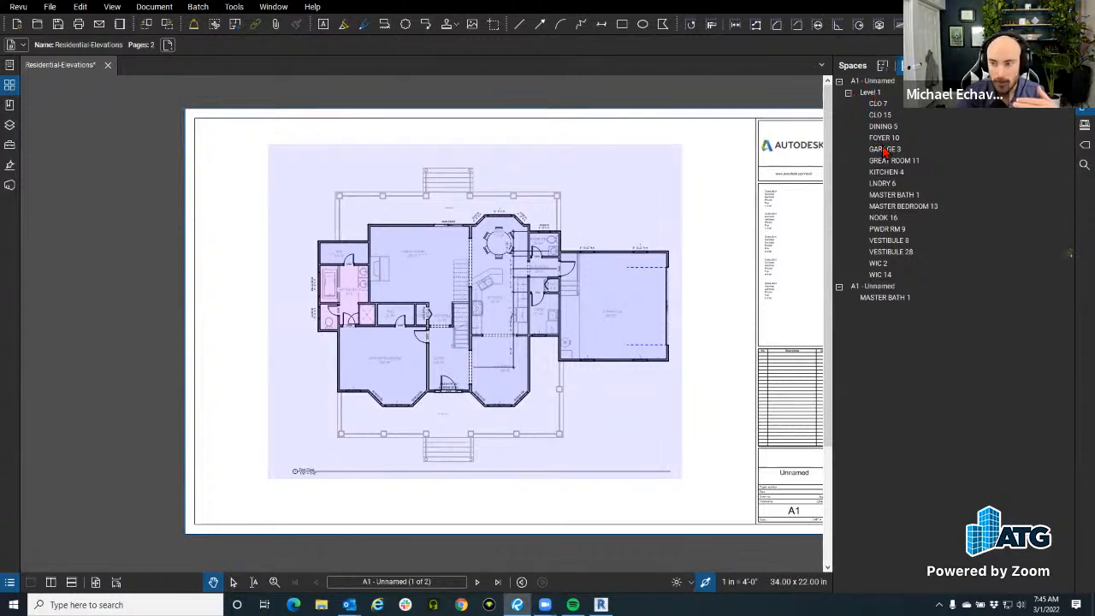
pyautogui.click(849, 94)
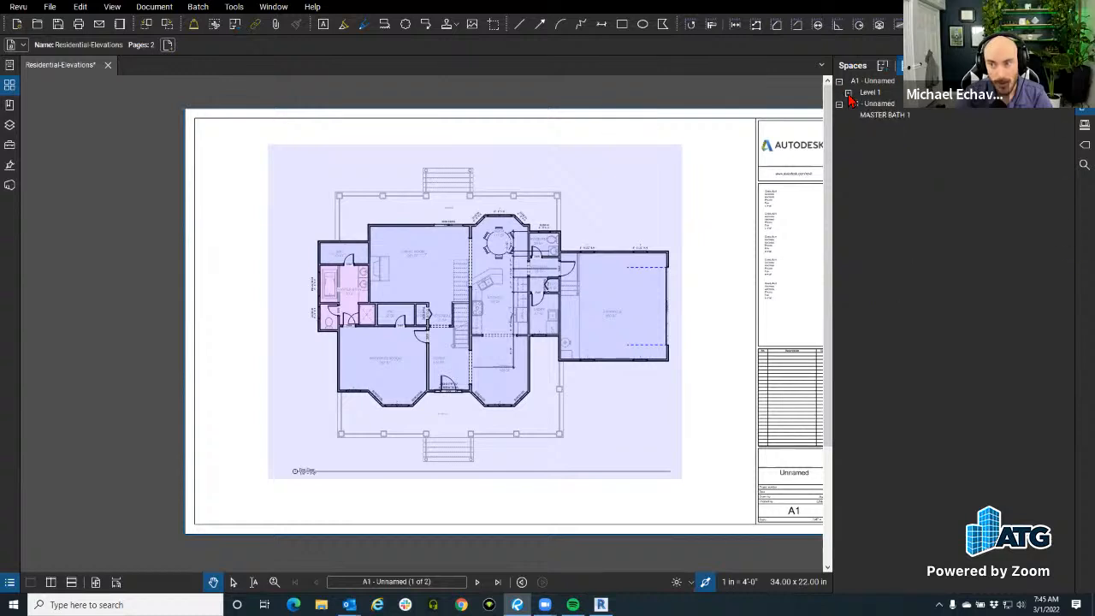
pyautogui.click(849, 93)
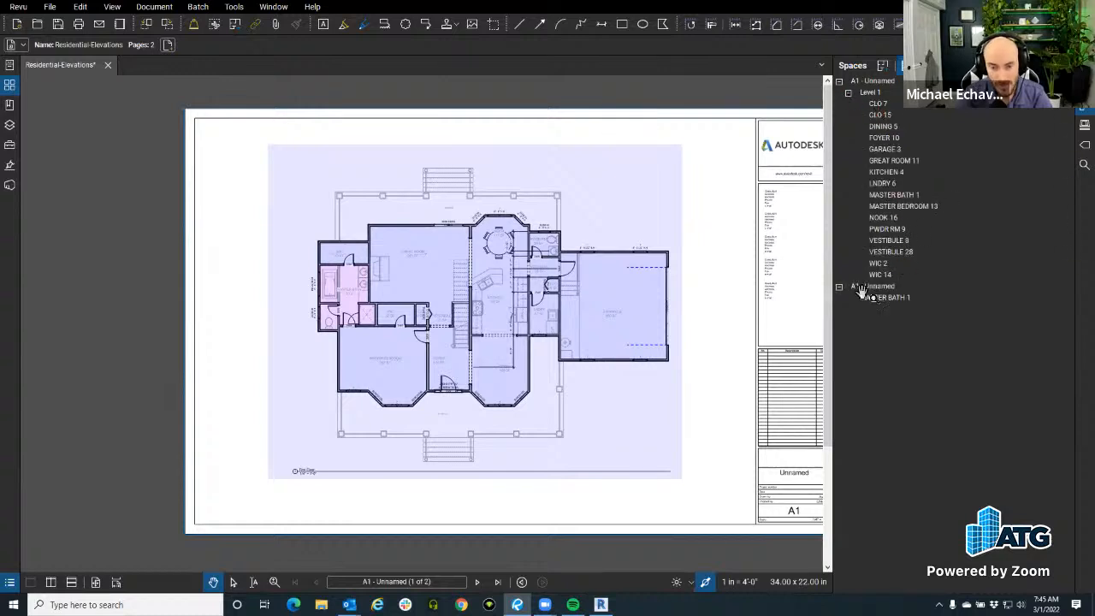
# Place the Punchkey Paint symbol "Painting: Touch Up" beside the upper-left corner of the GREAT ROOM.
pyautogui.moveTo(597, 381)
pyautogui.mouseDown()
pyautogui.moveTo(593, 349)
pyautogui.moveTo(584, 369)
pyautogui.mouseUp()
pyautogui.click(10, 144)
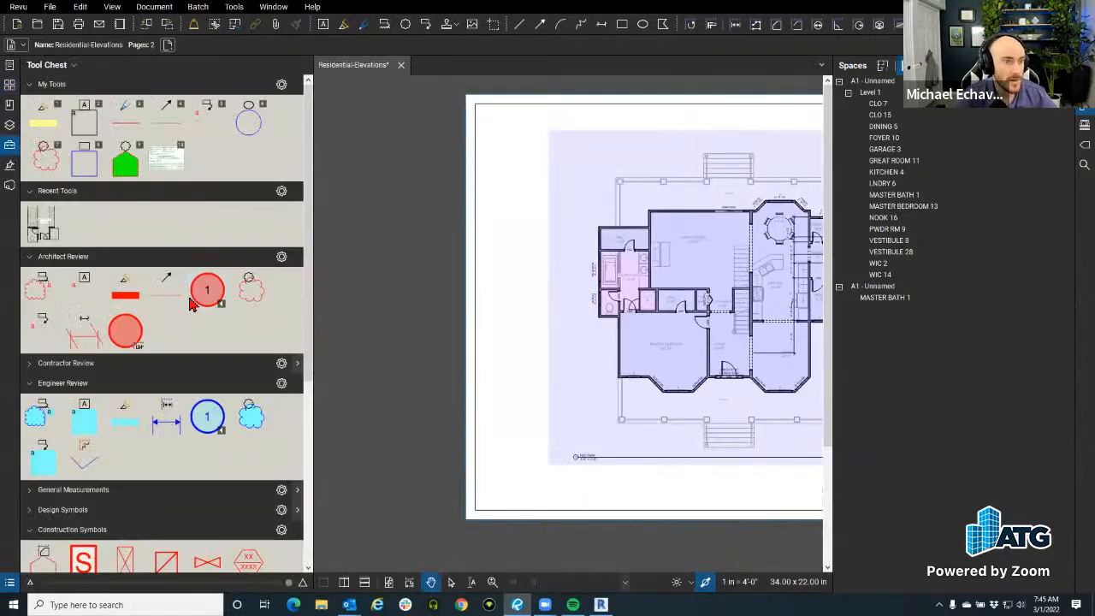
pyautogui.scroll(-6, 150, 343)
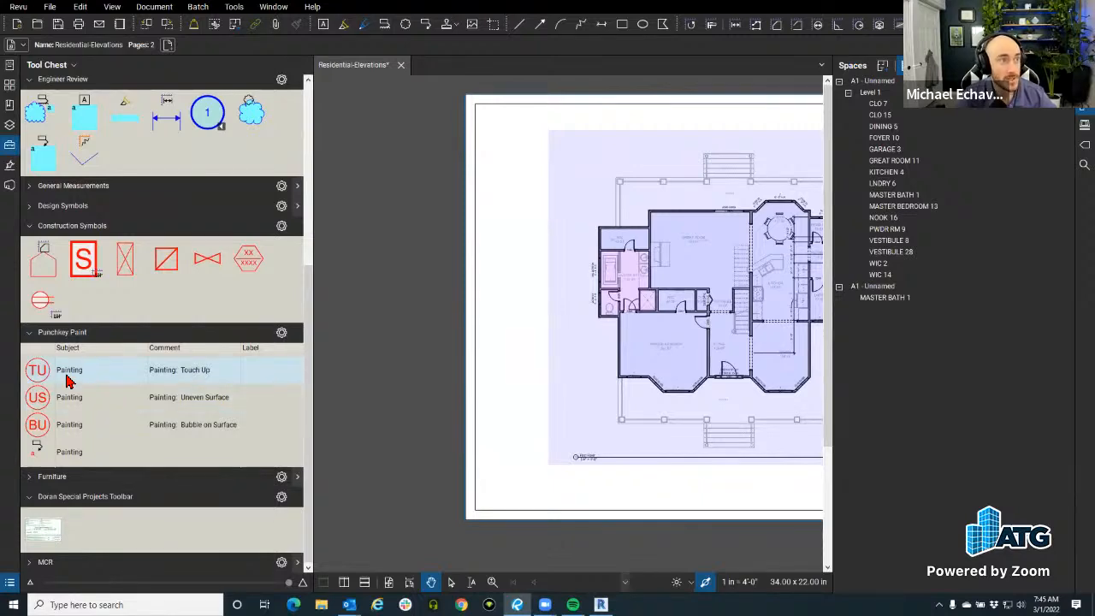
pyautogui.scroll(4, 664, 324)
pyautogui.moveTo(661, 326); pyautogui.dragTo(572, 361)
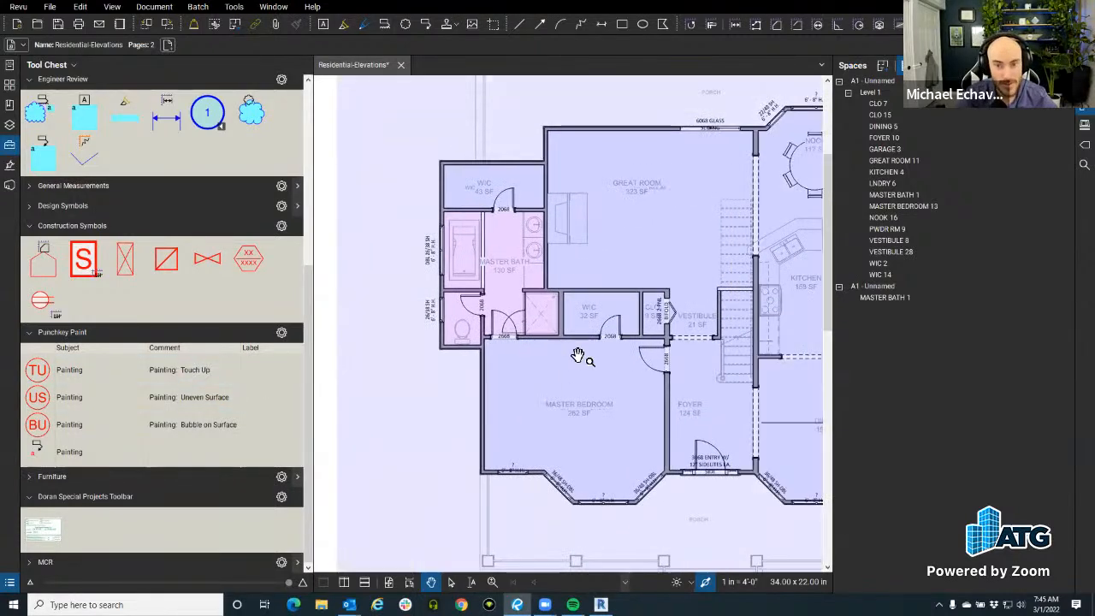
pyautogui.moveTo(624, 285); pyautogui.dragTo(588, 272)
pyautogui.scroll(3, 588, 272)
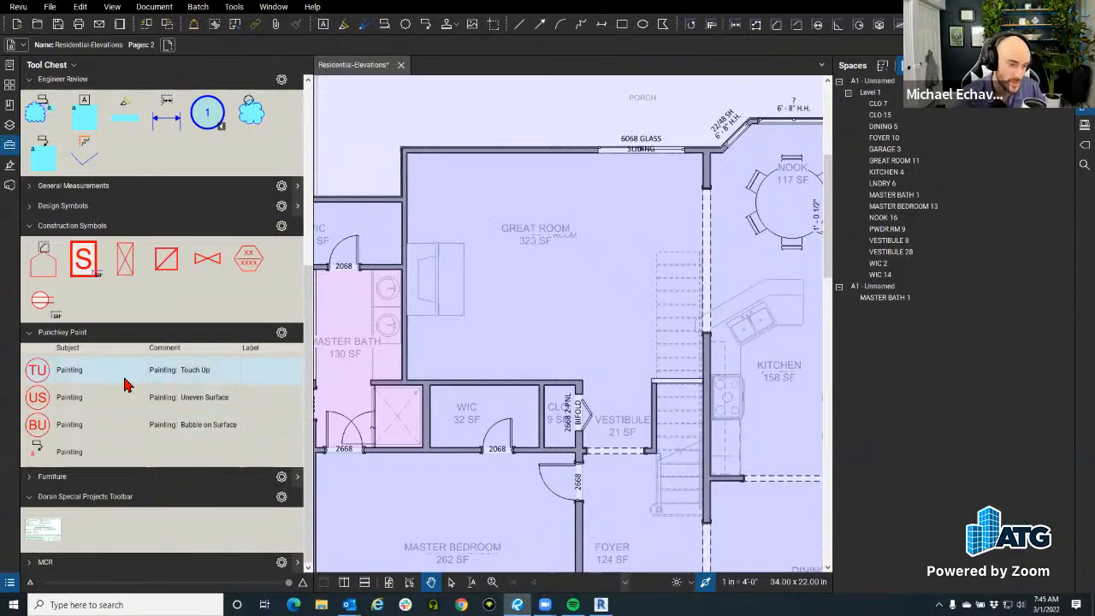
pyautogui.click(297, 366)
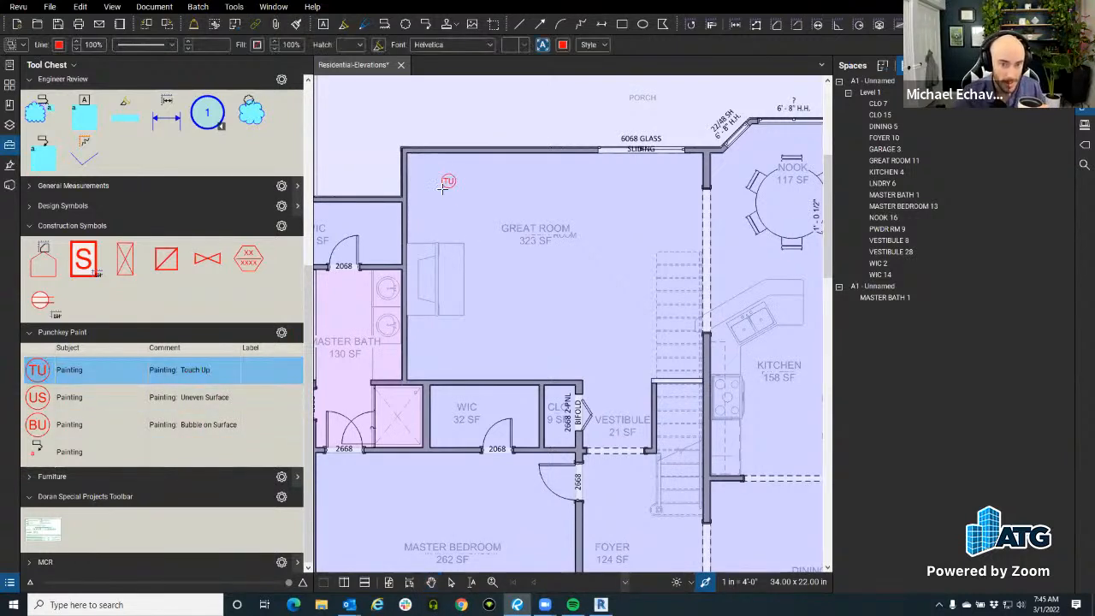
pyautogui.click(421, 175)
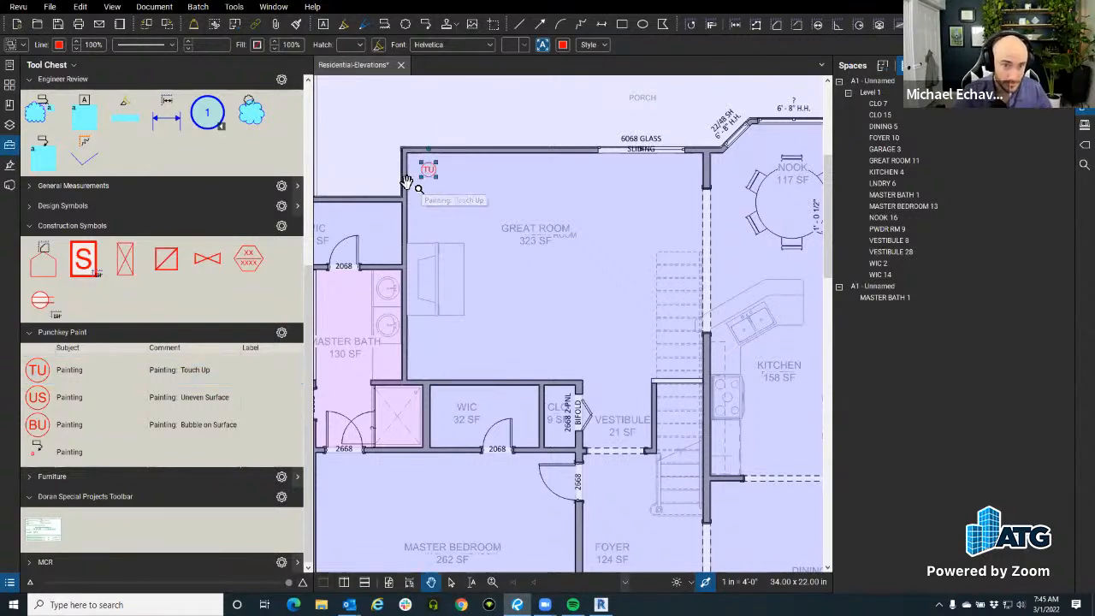
# Show the markups list, hide the tool chest, and group the markups by Space.
pyautogui.click(10, 582)
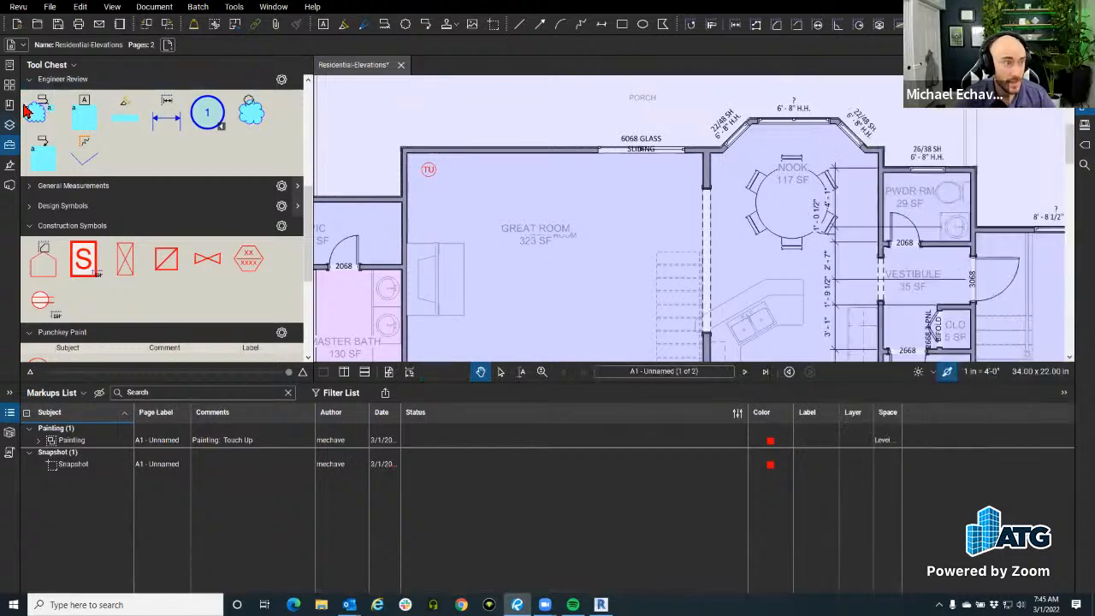
pyautogui.click(10, 147)
pyautogui.click(51, 393)
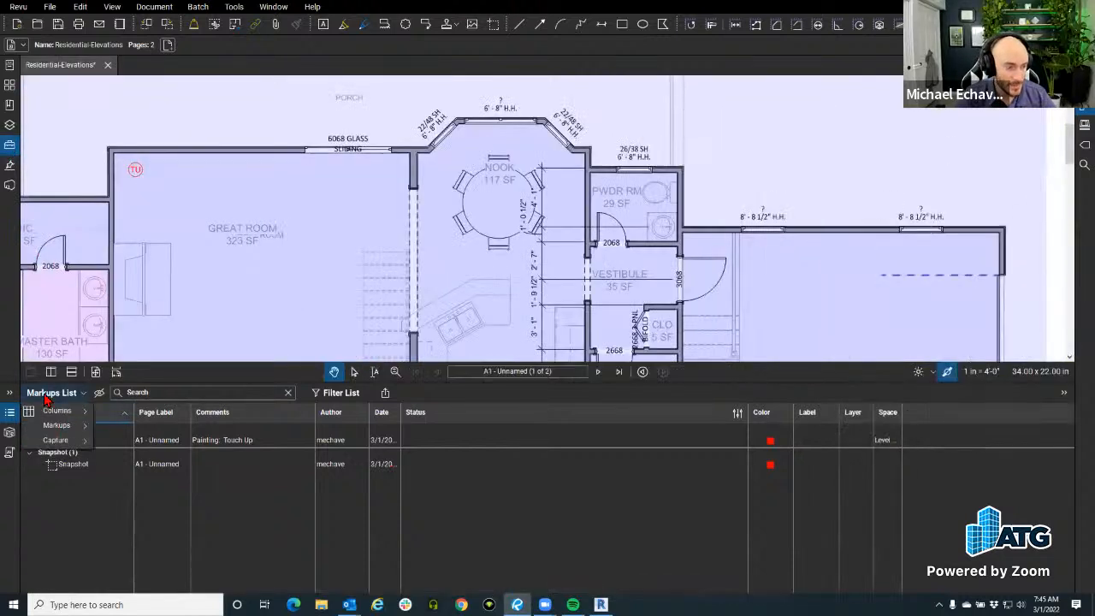
pyautogui.moveTo(60, 411)
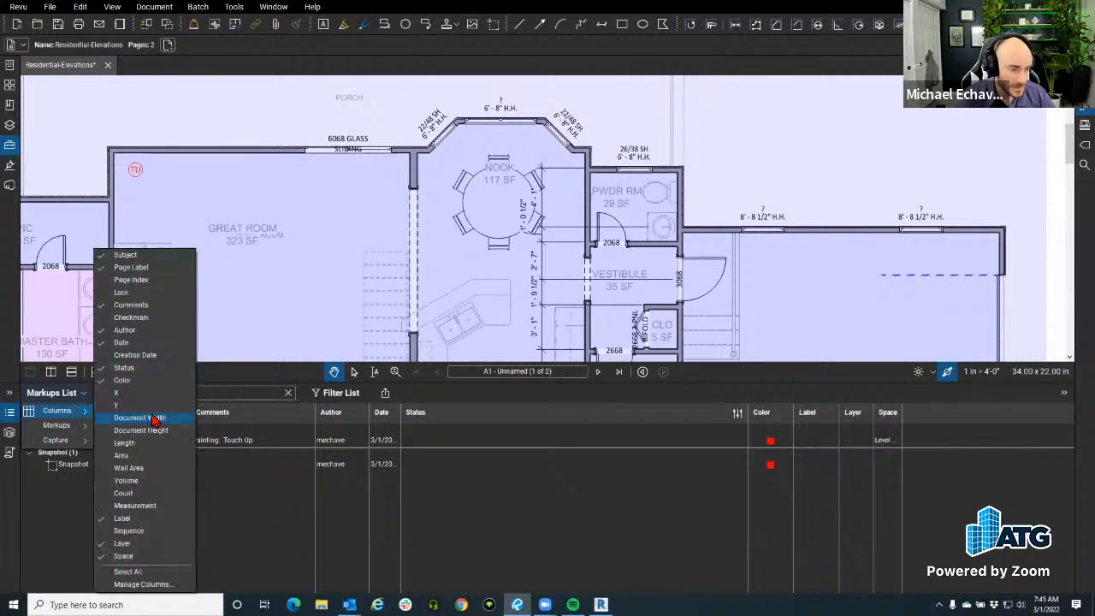
pyautogui.click(505, 422)
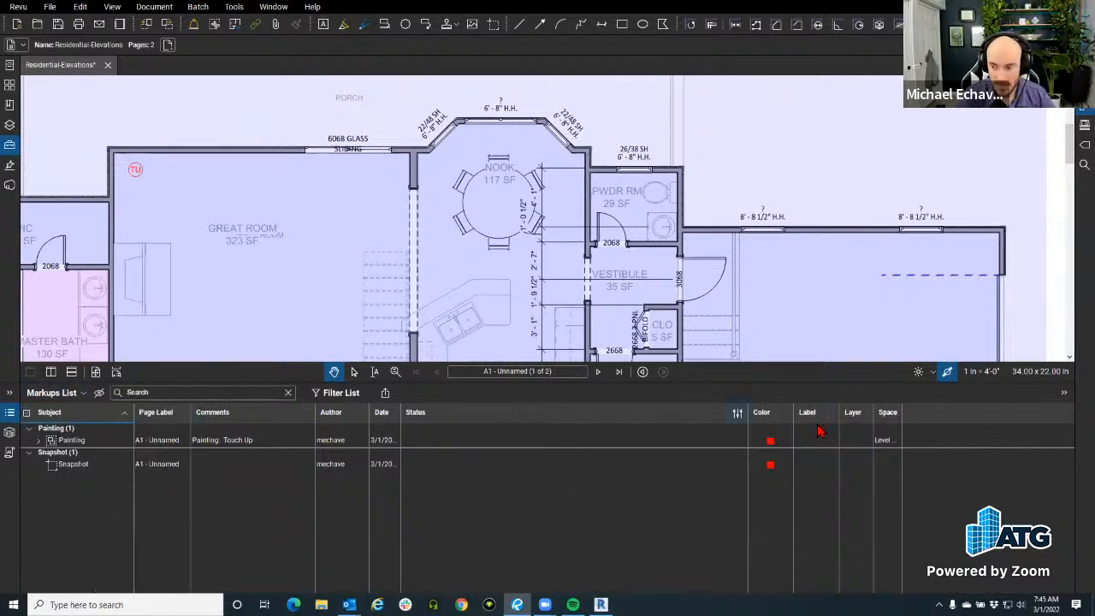
pyautogui.click(895, 415)
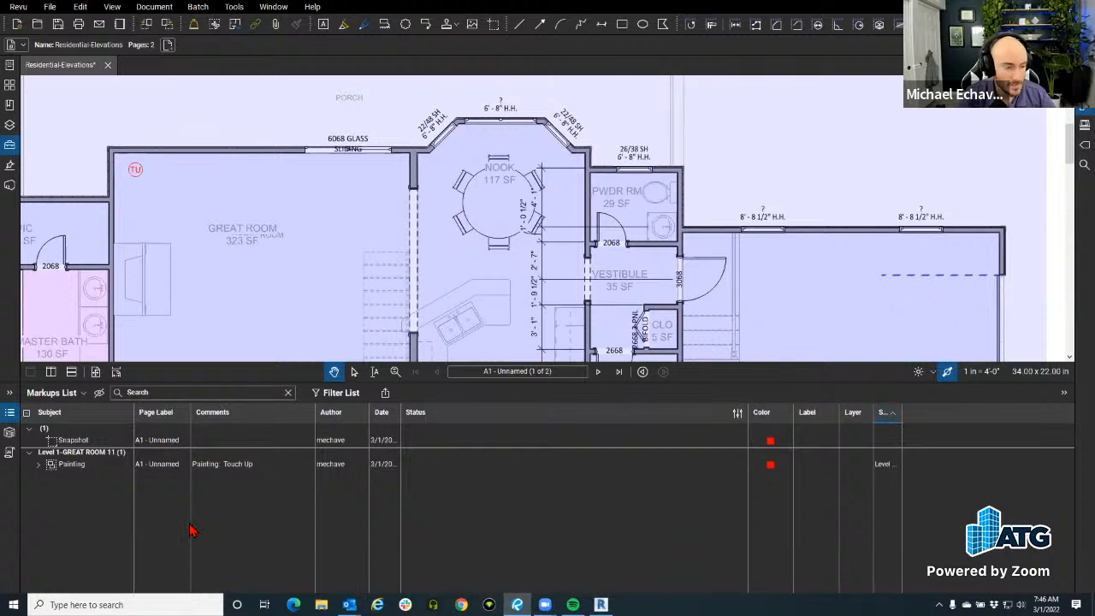
pyautogui.click(50, 462)
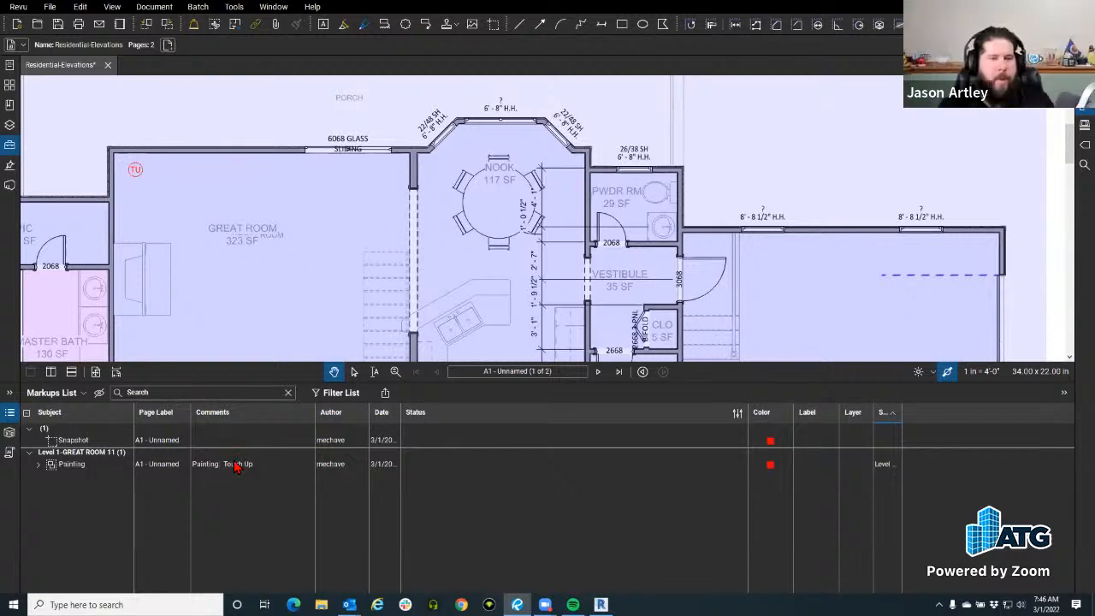
# Place the Punchkey Paint symbol "Painting: Bubble on Surface" near the lower-left corner of the MASTER BEDROOM.
pyautogui.scroll(-4, 312, 219)
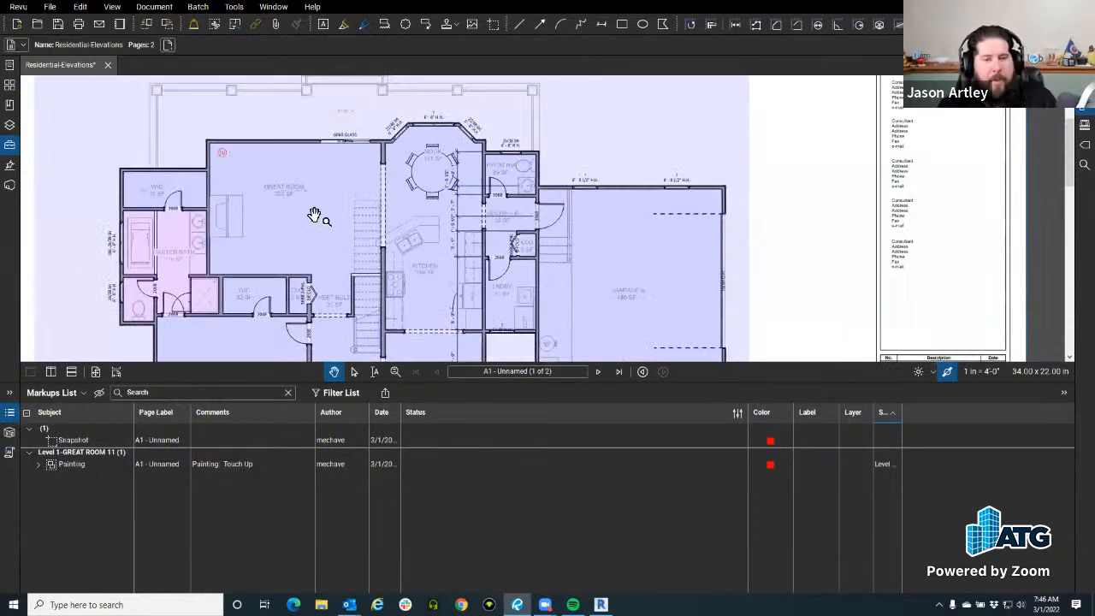
pyautogui.scroll(-2, 342, 208)
pyautogui.scroll(-1, 377, 203)
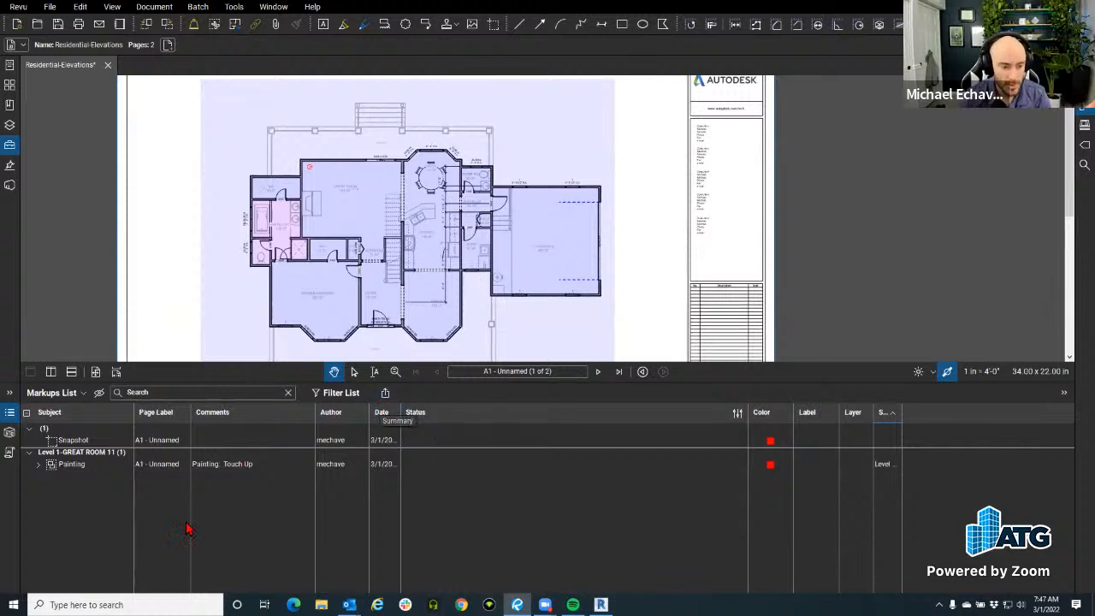
pyautogui.click(10, 165)
pyautogui.scroll(-5, 103, 308)
pyautogui.click(72, 219)
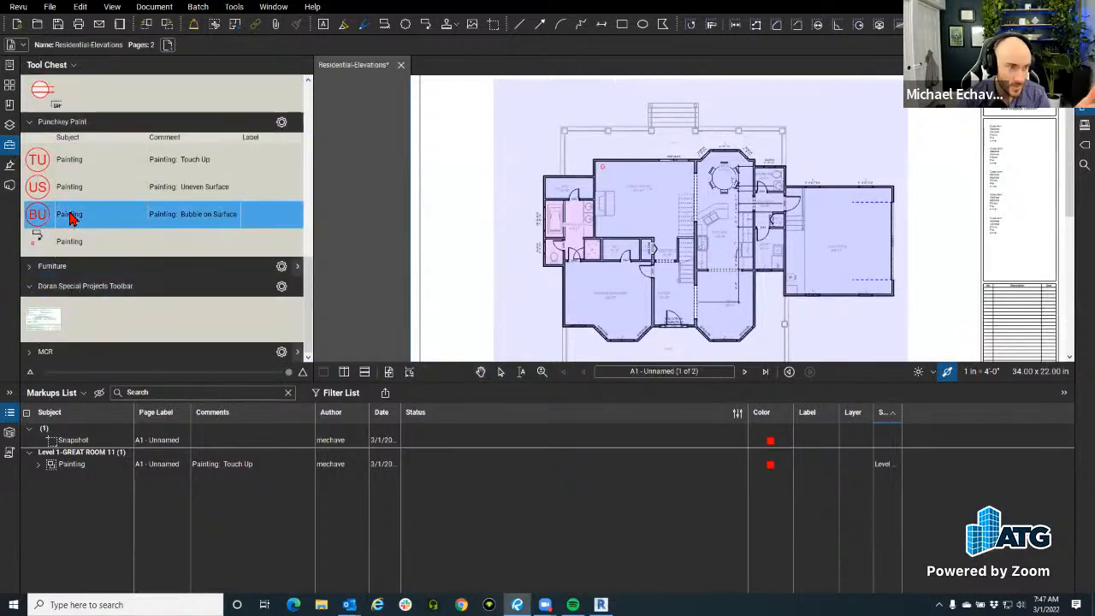
pyautogui.scroll(3, 543, 272)
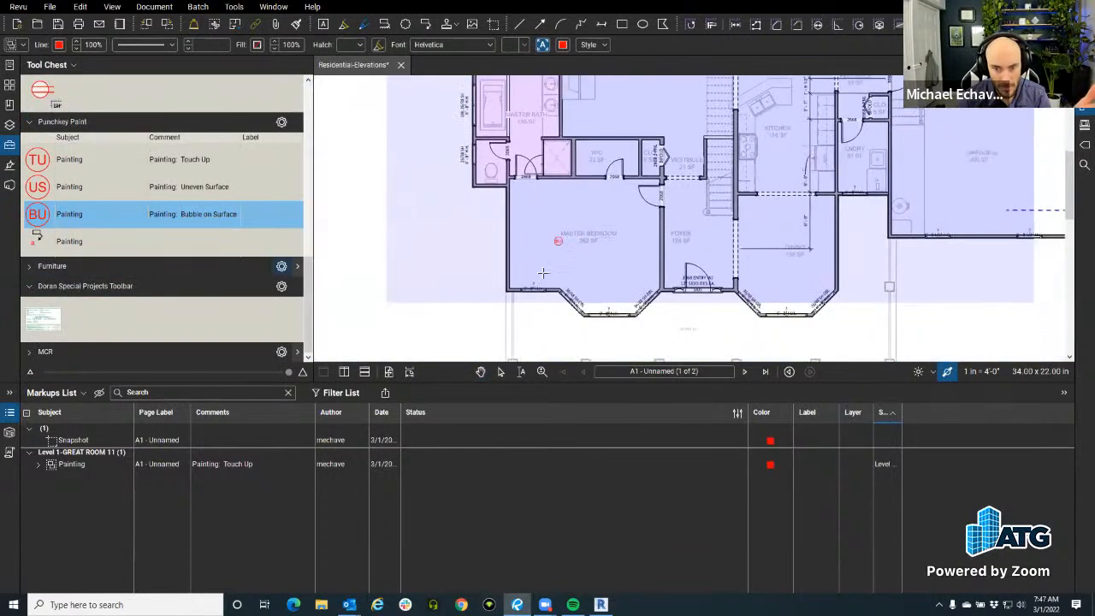
pyautogui.click(525, 272)
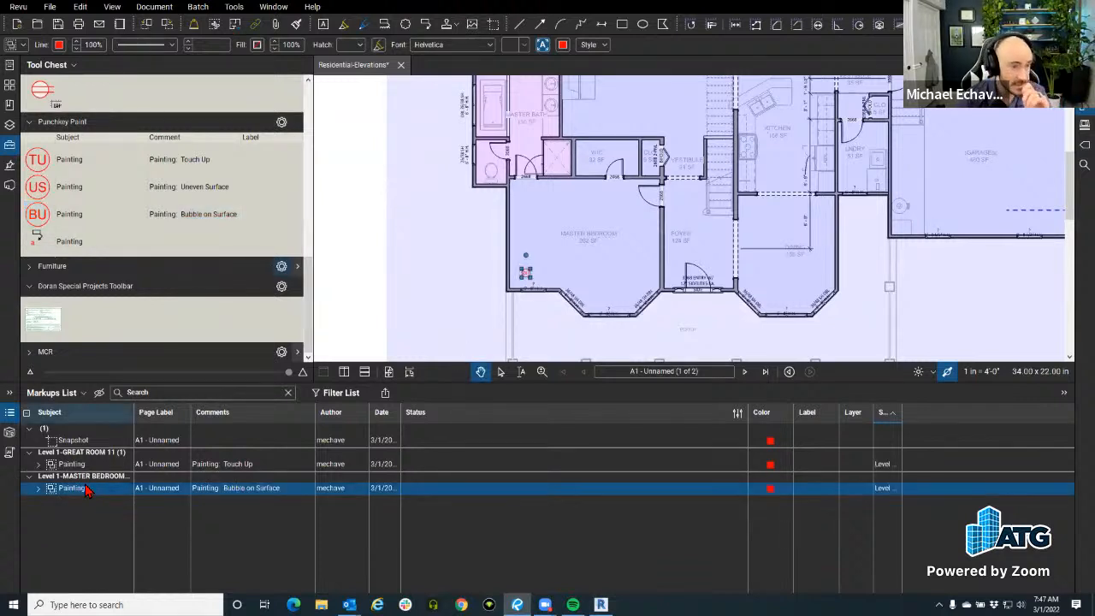
# Place the symbol "Painting: Uneven Surface" to the right of the BU symbol and look over its available actions.
pyautogui.click(68, 187)
pyautogui.click(556, 276)
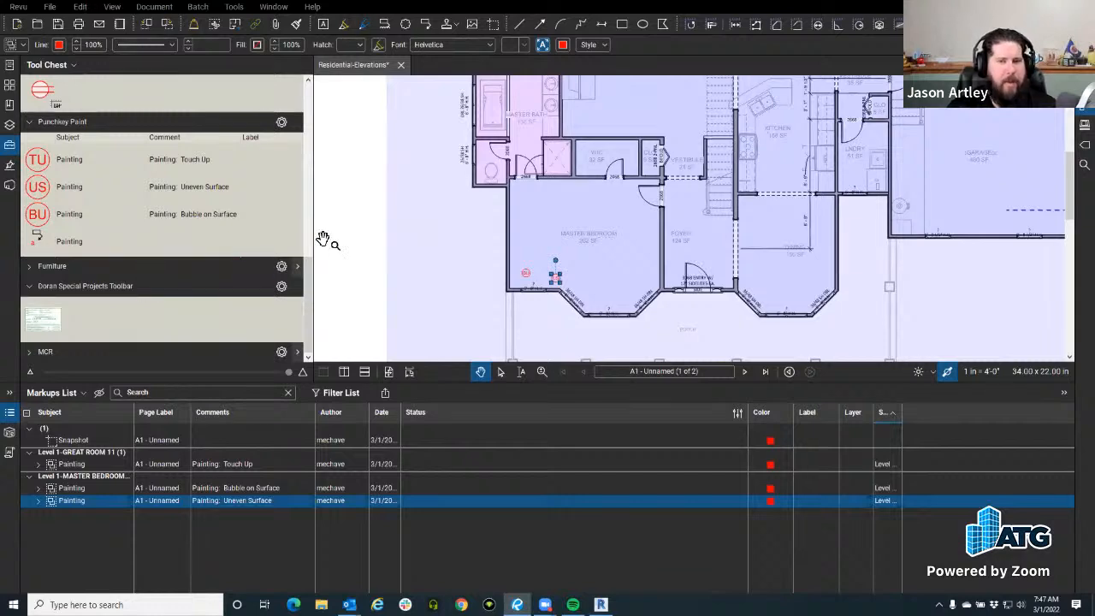
pyautogui.scroll(4, 556, 314)
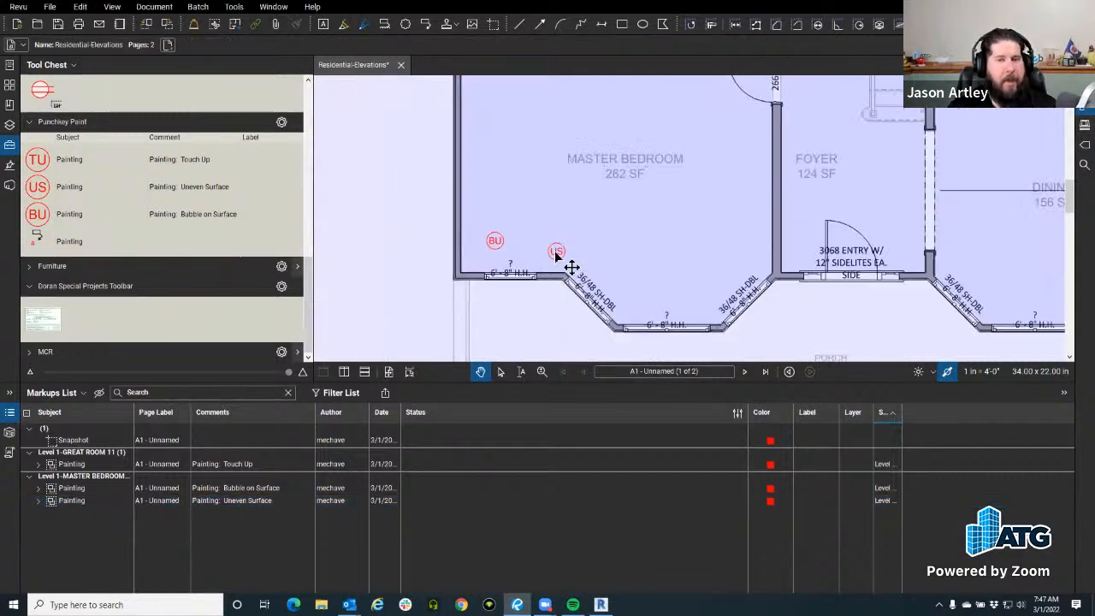
pyautogui.rightClick(558, 253)
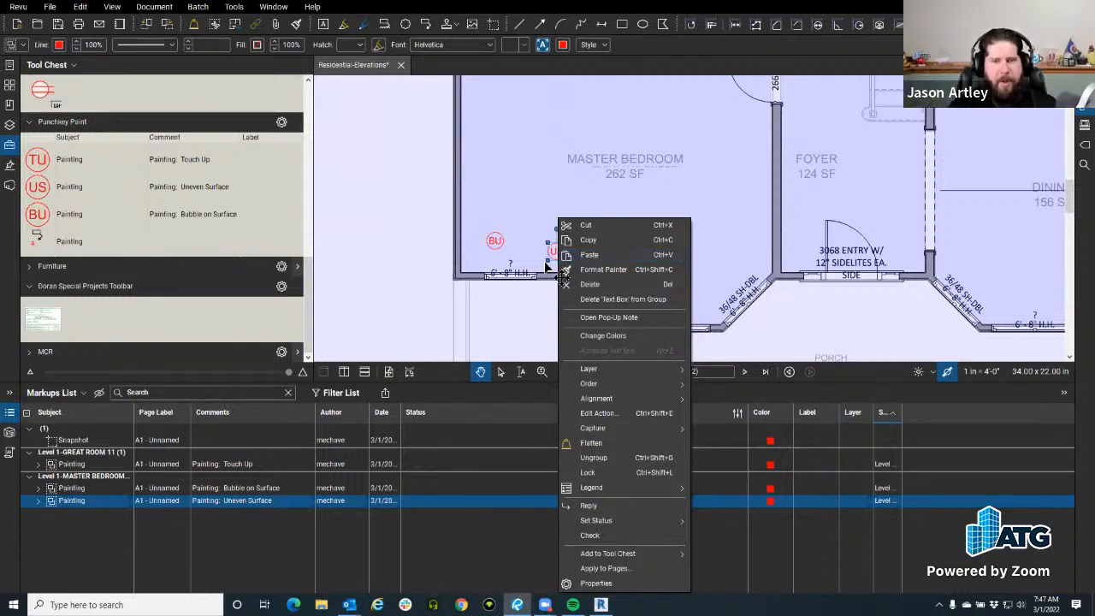
pyautogui.click(520, 257)
pyautogui.scroll(1, 519, 256)
pyautogui.scroll(1, 520, 257)
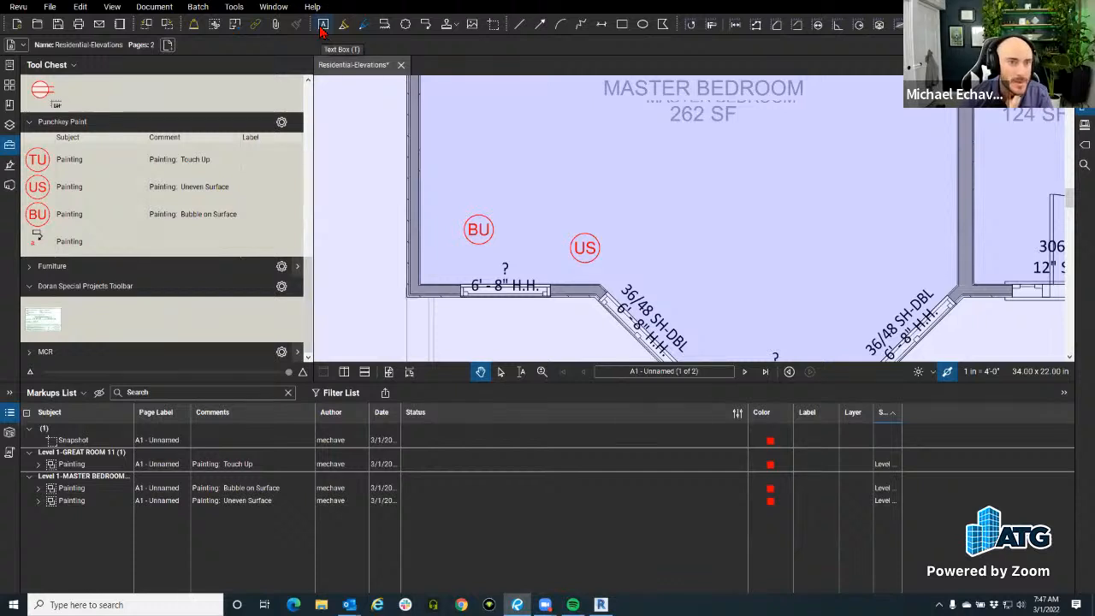
# Draw a red arrow from the BU symbol to the edge of the window in the MASTER BEDROOM wall below.
pyautogui.click(425, 25)
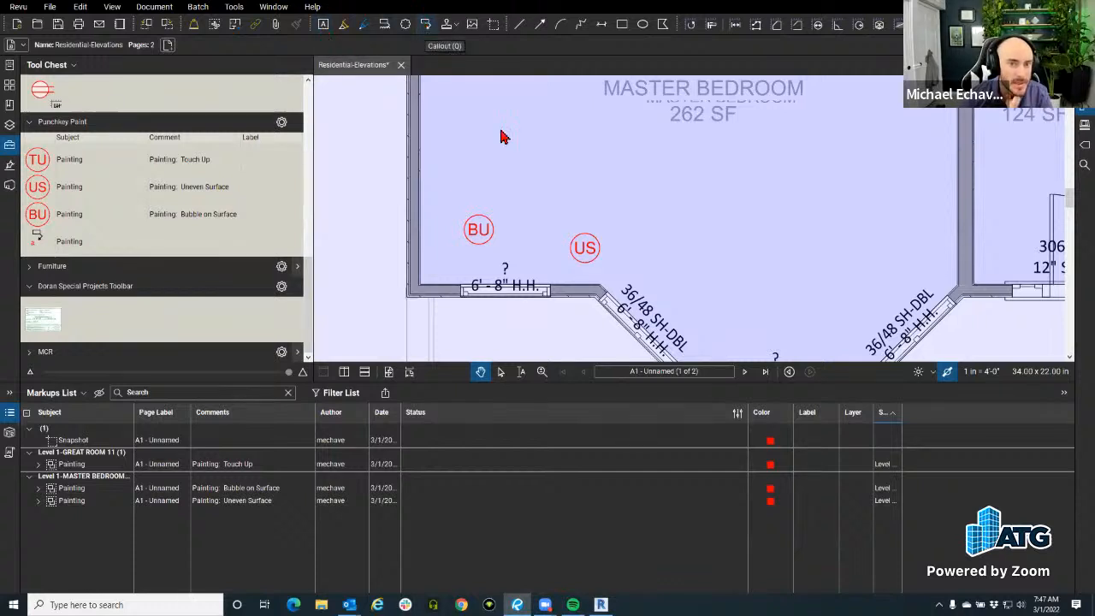
pyautogui.moveTo(499, 153); pyautogui.dragTo(497, 155)
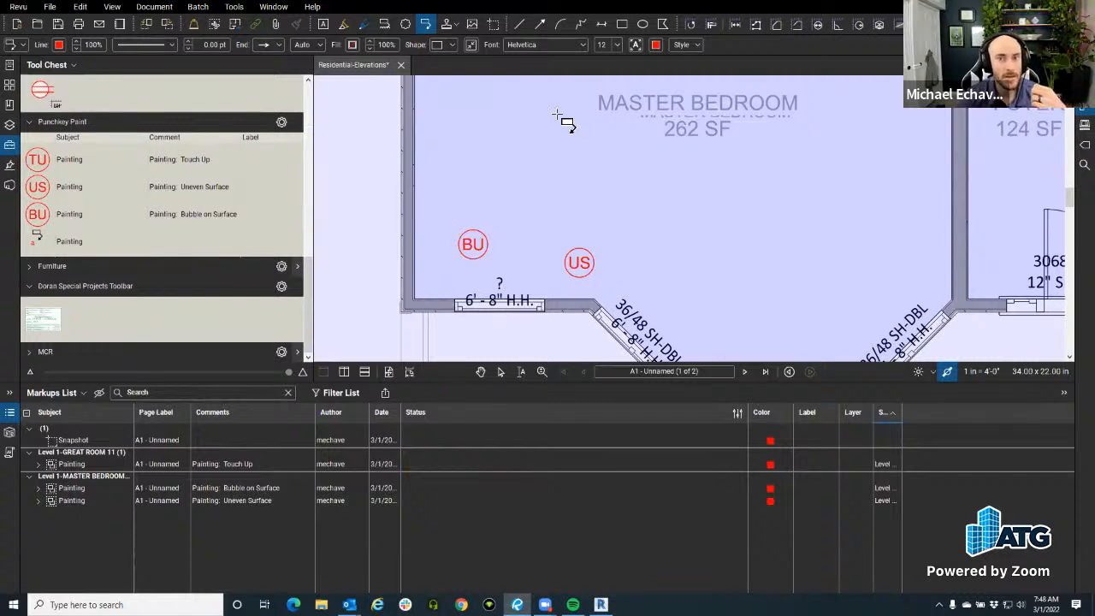
pyautogui.click(540, 24)
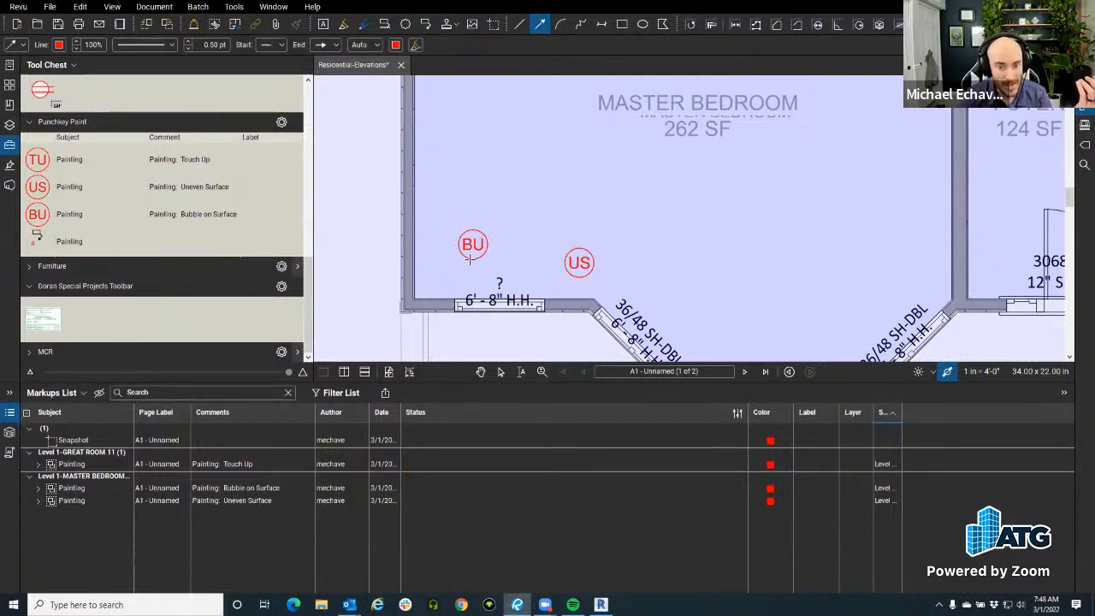
pyautogui.moveTo(467, 261); pyautogui.dragTo(456, 295)
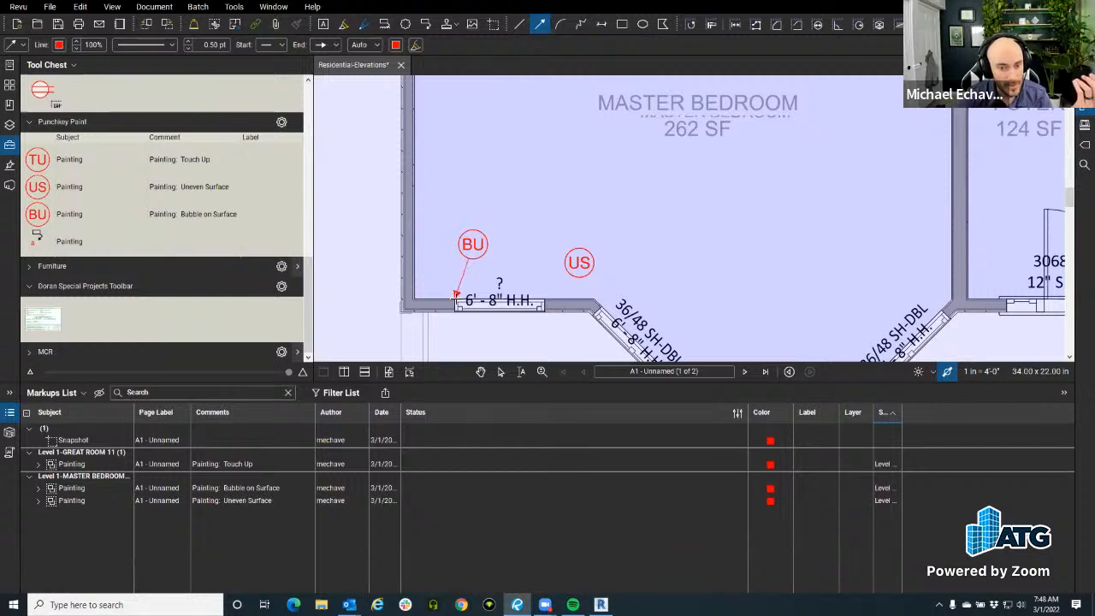
pyautogui.click(441, 339)
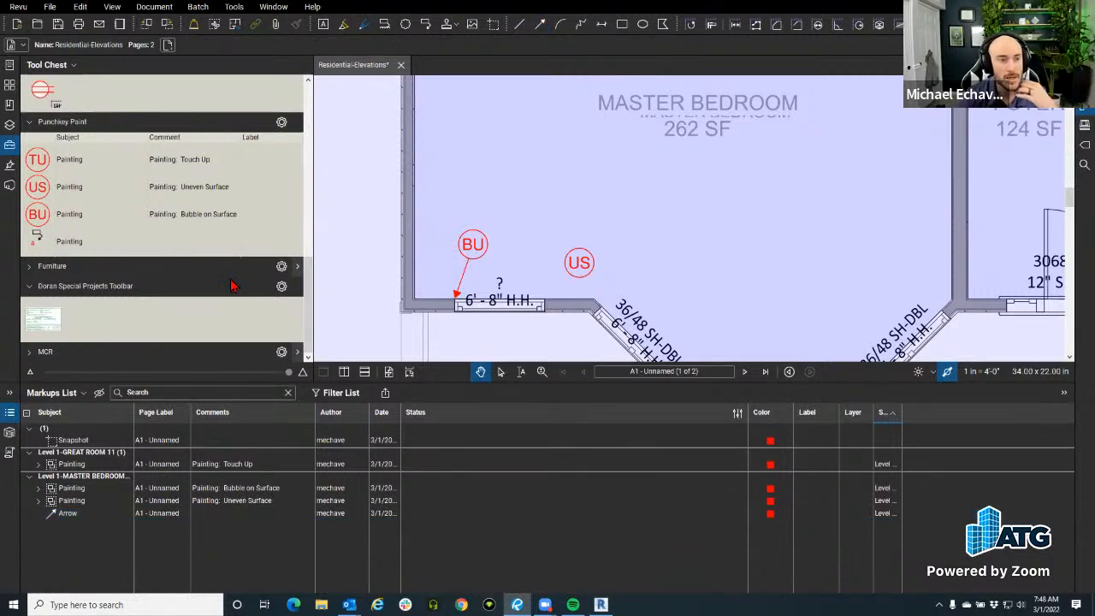
# Place a Punchkey Paint callout reading "Touch up" pointing to the wall corner by the US symbol in the MASTER BEDROOM.
pyautogui.click(38, 246)
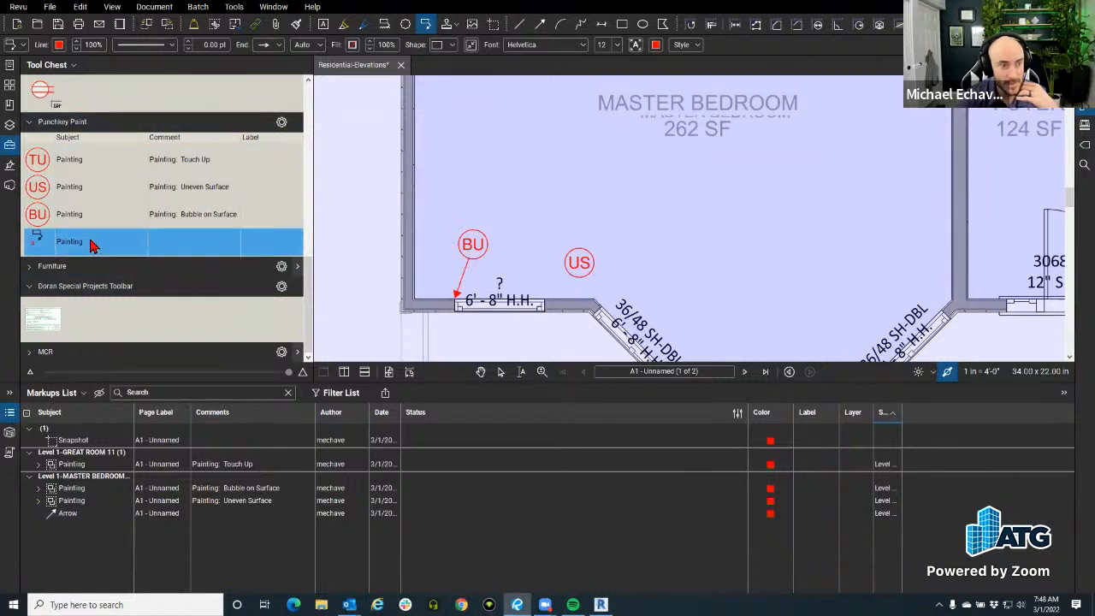
pyautogui.moveTo(774, 305); pyautogui.dragTo(663, 252)
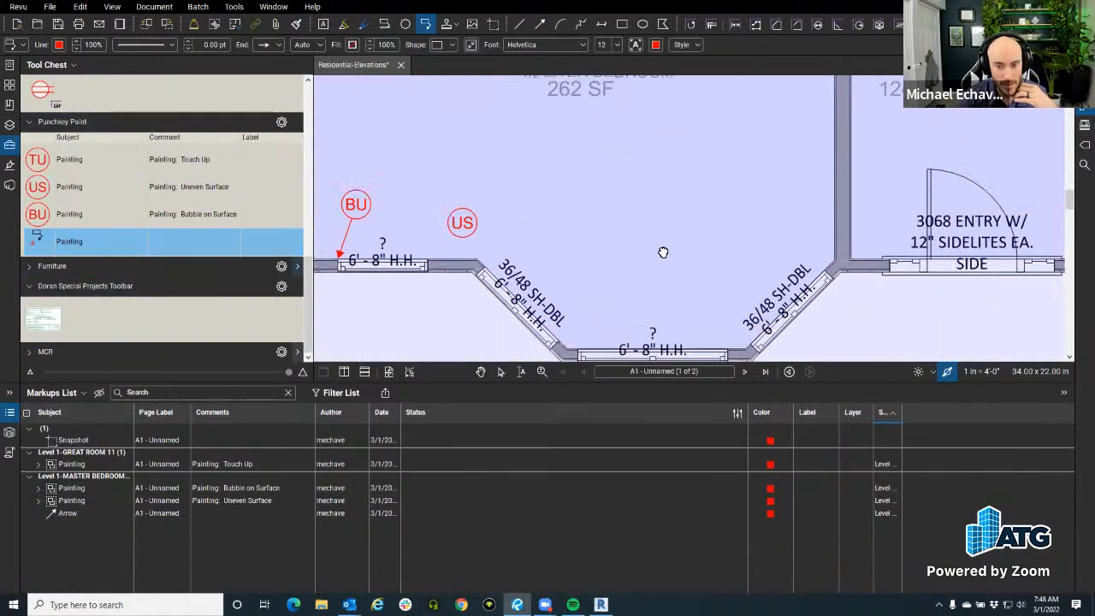
pyautogui.click(483, 258)
pyautogui.click(581, 182)
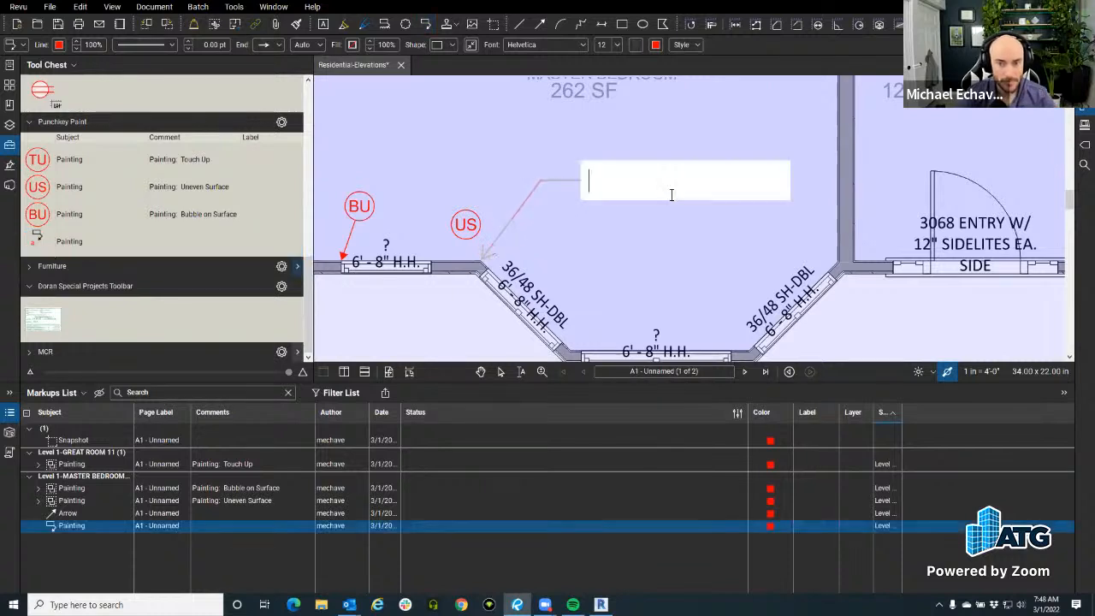
pyautogui.write('Touch up')
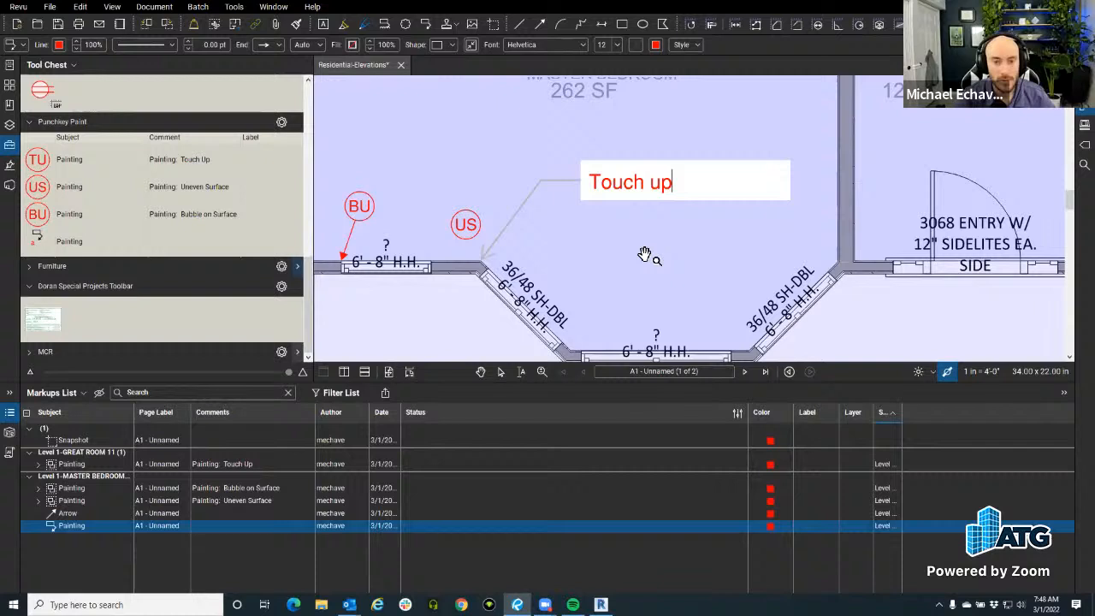
pyautogui.press('Escape')
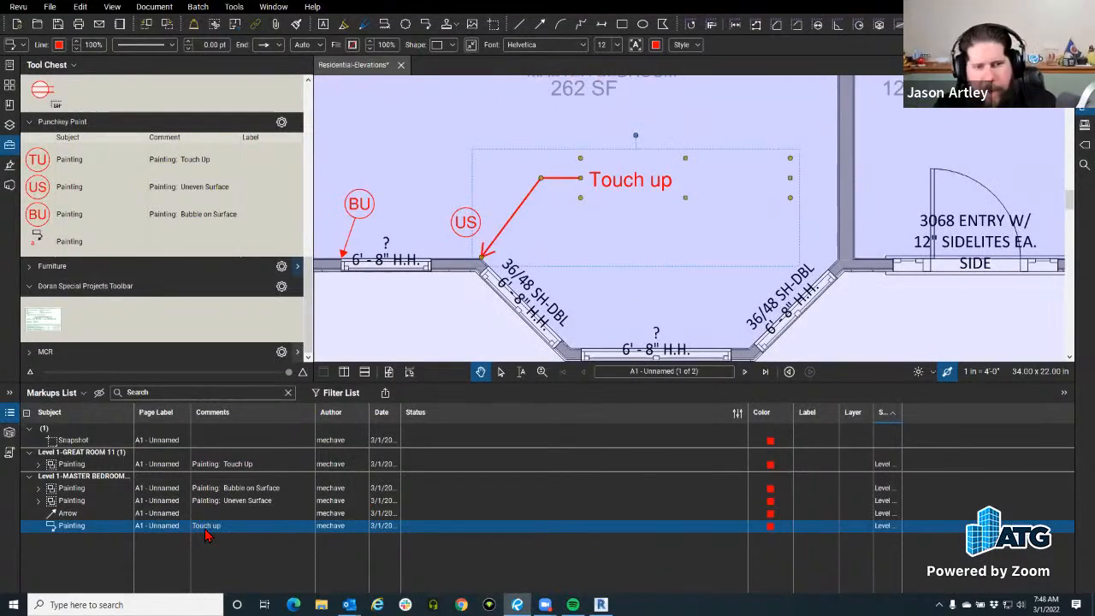
# Switch to Revit and activate the Second Floor viewport on sheet A1.
pyautogui.press('ctrl')
pyautogui.press('ctrl')
pyautogui.press('ctrl')
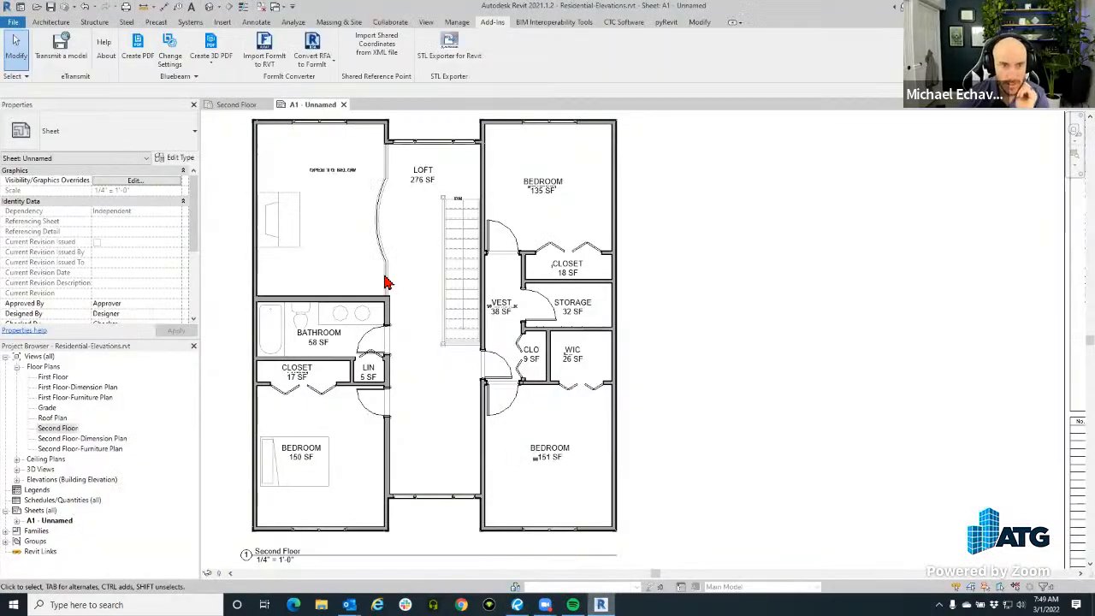
pyautogui.moveTo(384, 276); pyautogui.dragTo(444, 283)
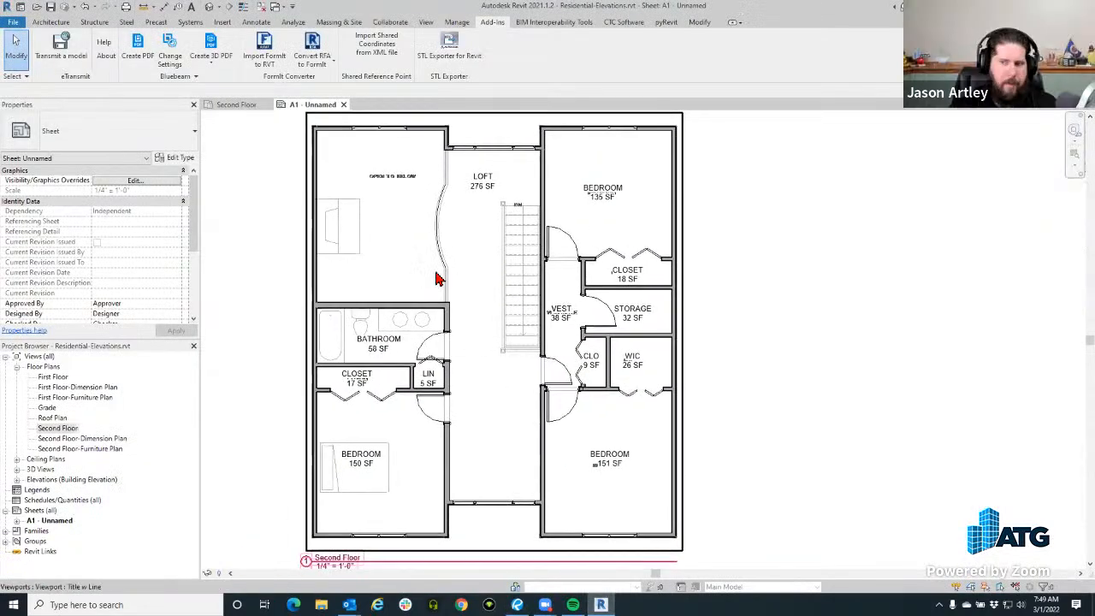
pyautogui.doubleClick(452, 216)
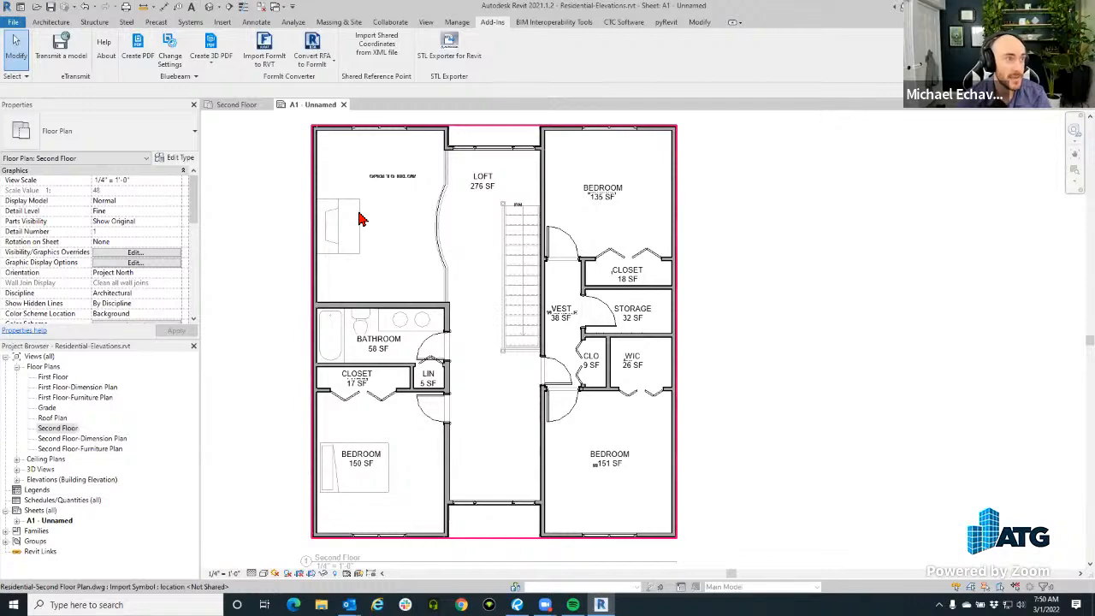
# Open the Bluebeam conversion settings and examine which views, sheets and view types can be chosen for plotting.
pyautogui.click(169, 49)
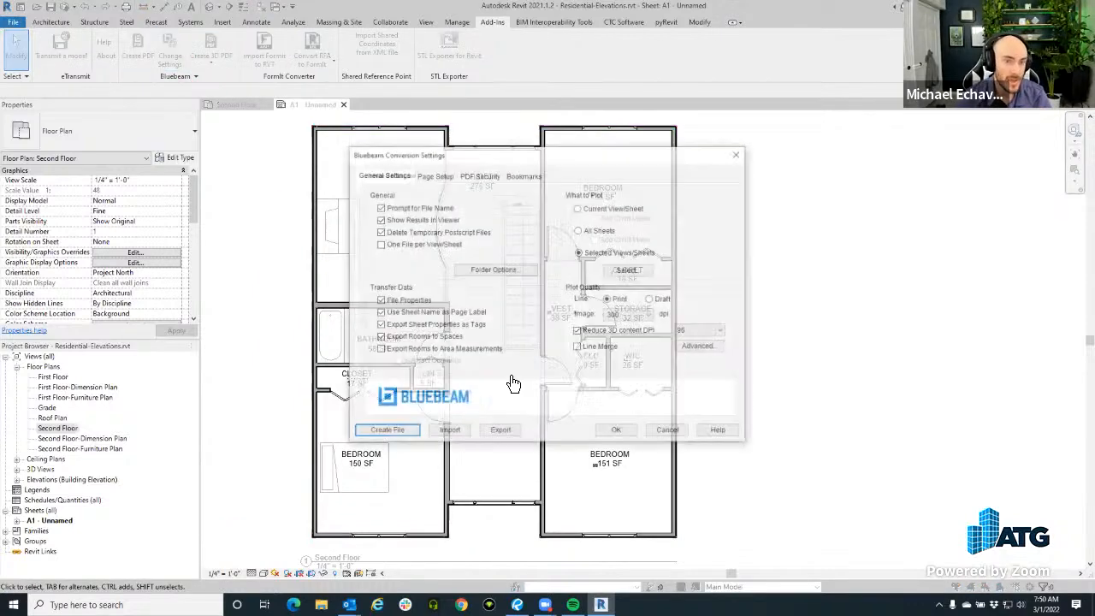
pyautogui.click(629, 273)
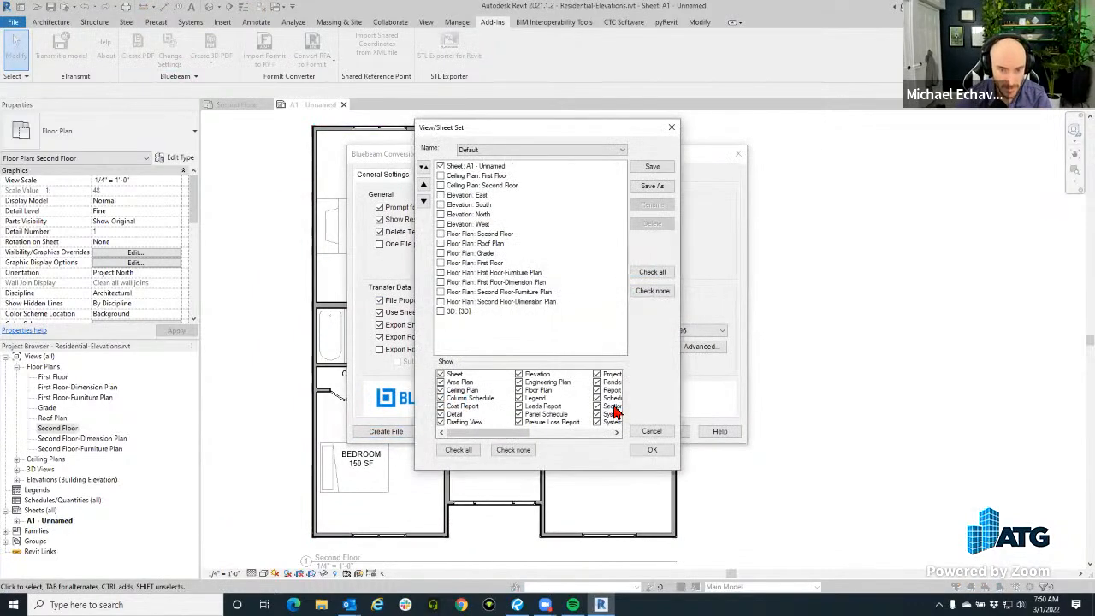
pyautogui.scroll(-1, 614, 408)
pyautogui.moveTo(539, 439); pyautogui.dragTo(501, 439)
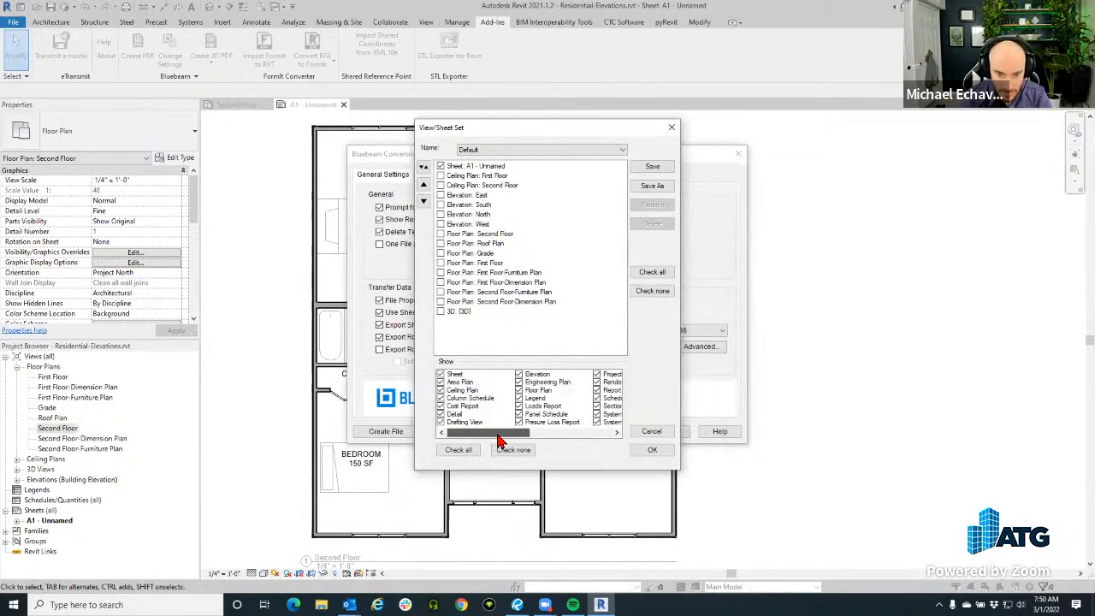
pyautogui.moveTo(500, 439); pyautogui.dragTo(594, 445)
pyautogui.click(671, 131)
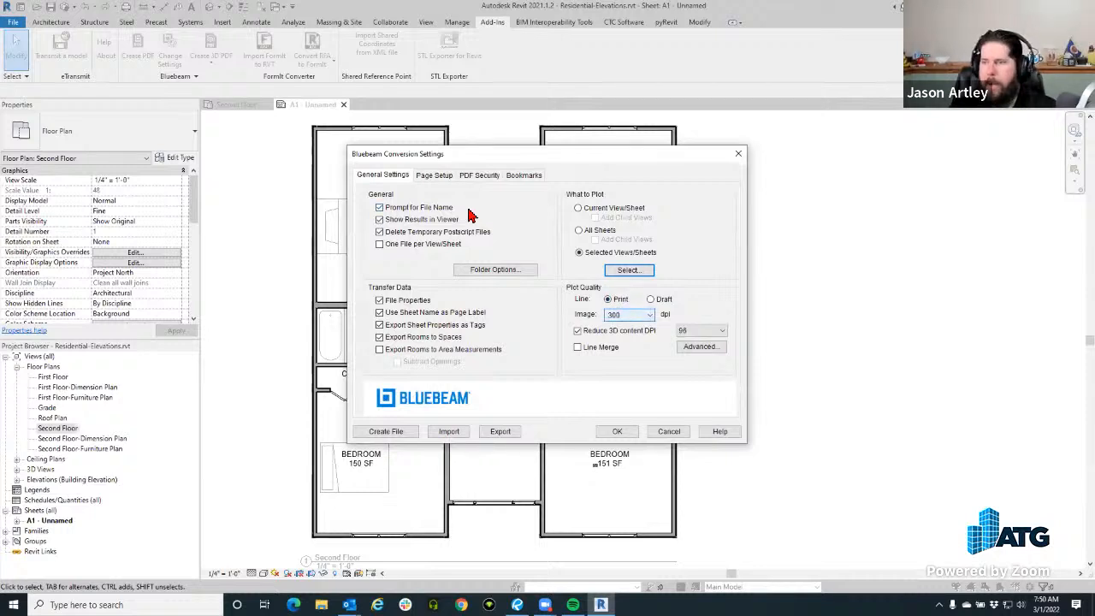
# Look over the page setup options of the Bluebeam conversion, and check the view and sheet selection again.
pyautogui.click(440, 183)
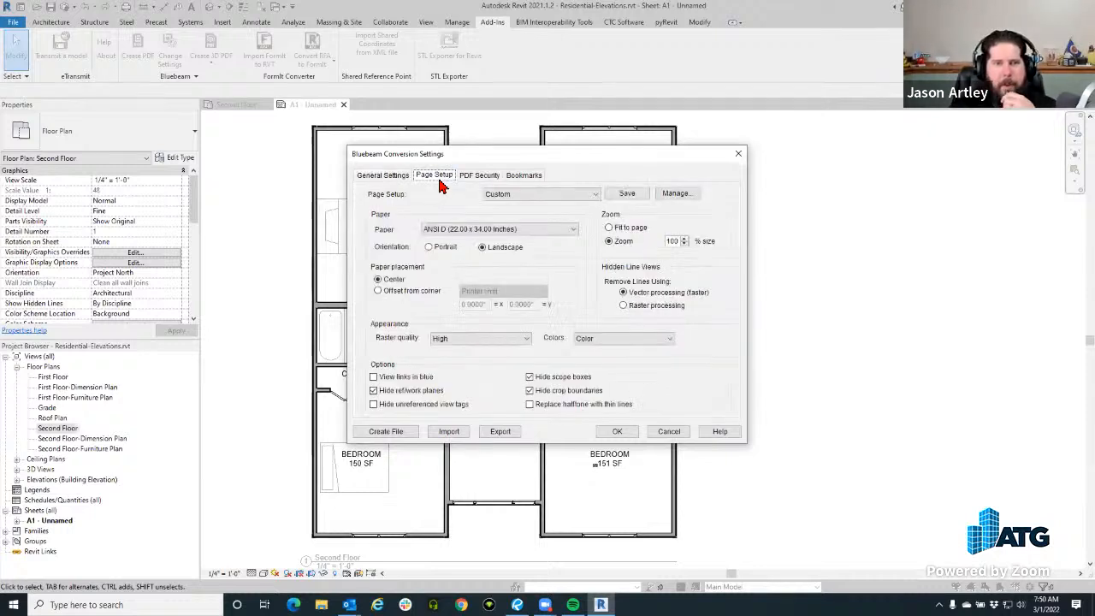
pyautogui.click(395, 176)
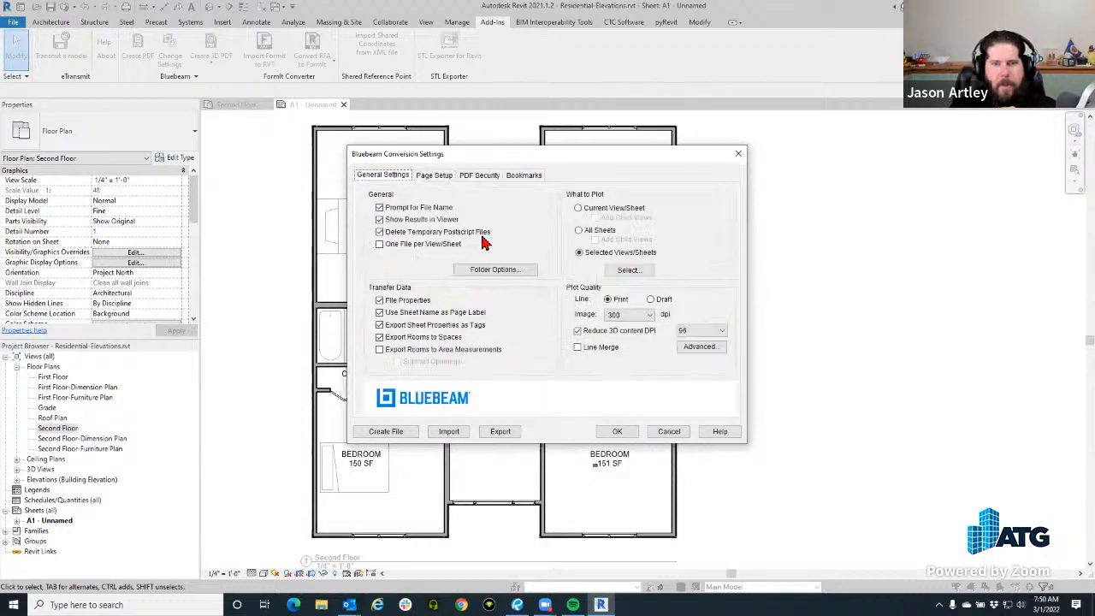
pyautogui.click(626, 270)
pyautogui.click(671, 127)
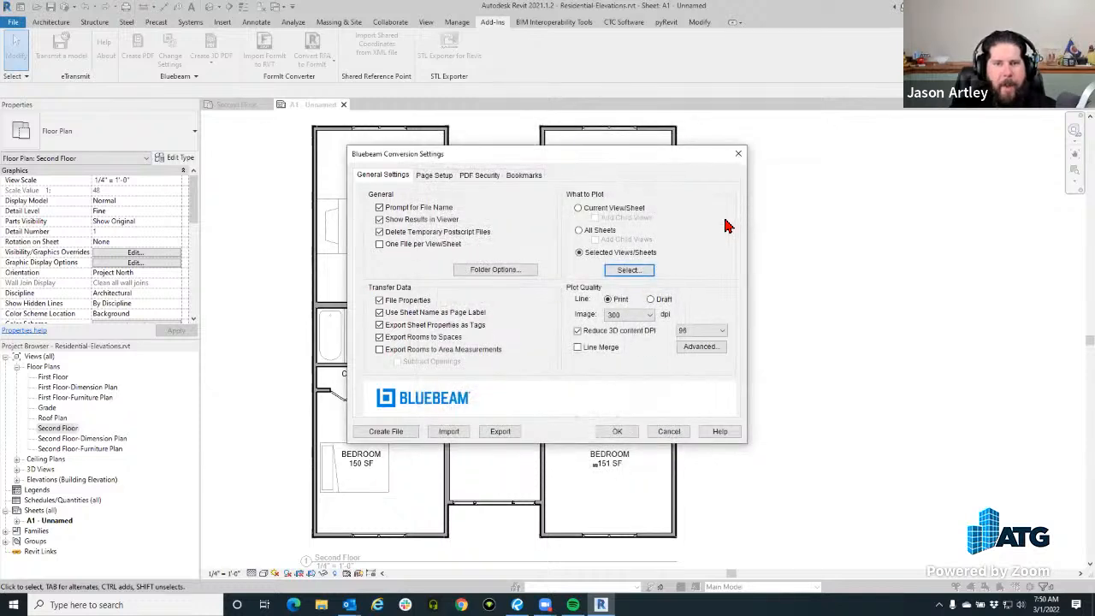
# Compare the All Sheets and Selected Views/Sheets plotting options, and leave the conversion settings without saving.
pyautogui.click(601, 233)
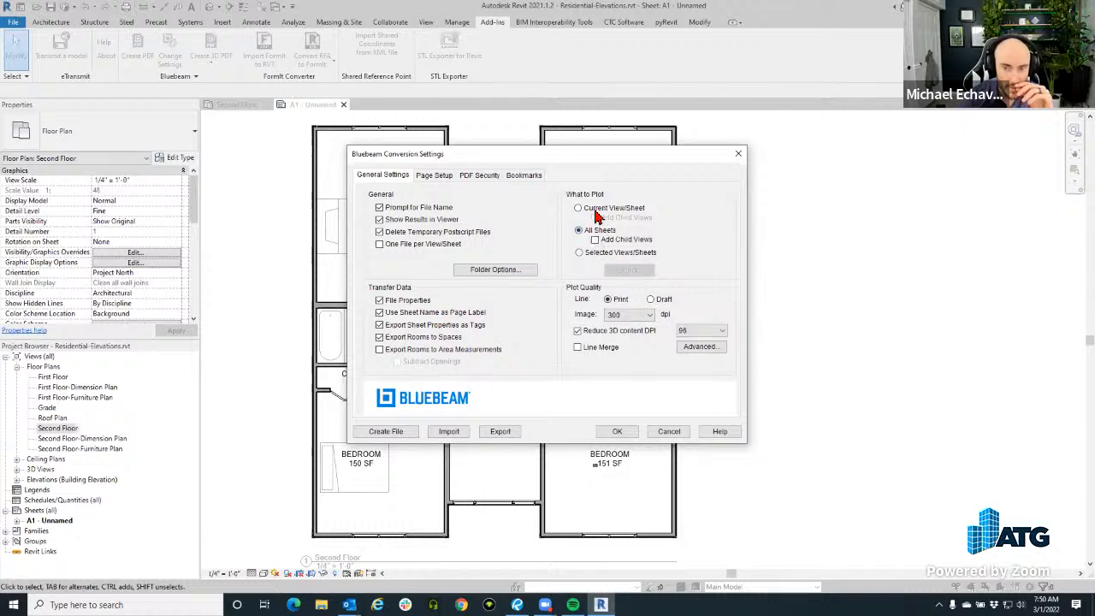
pyautogui.click(589, 255)
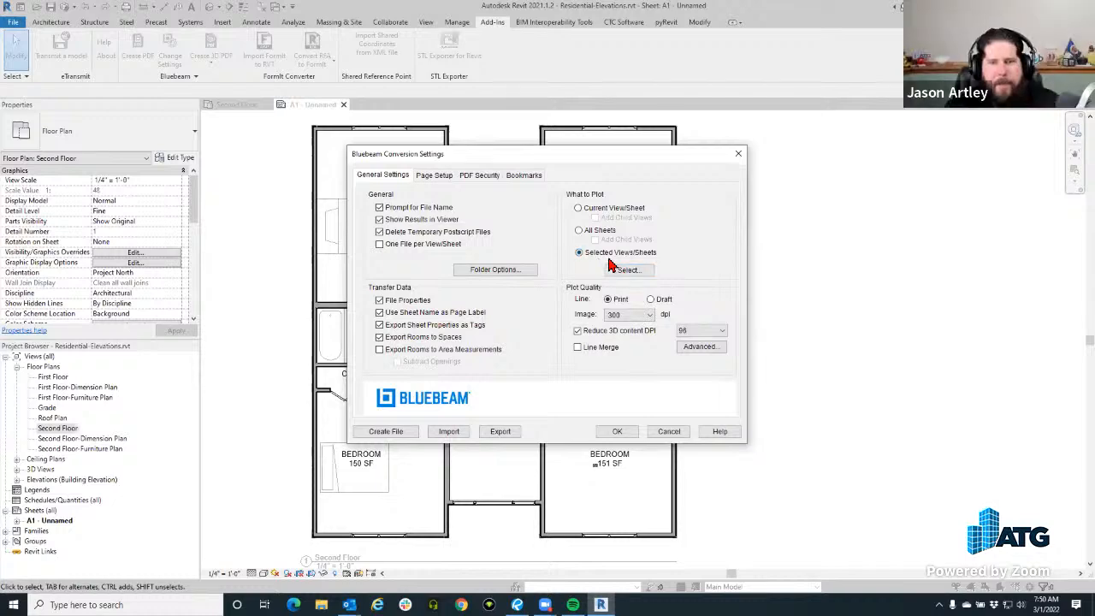
pyautogui.click(633, 269)
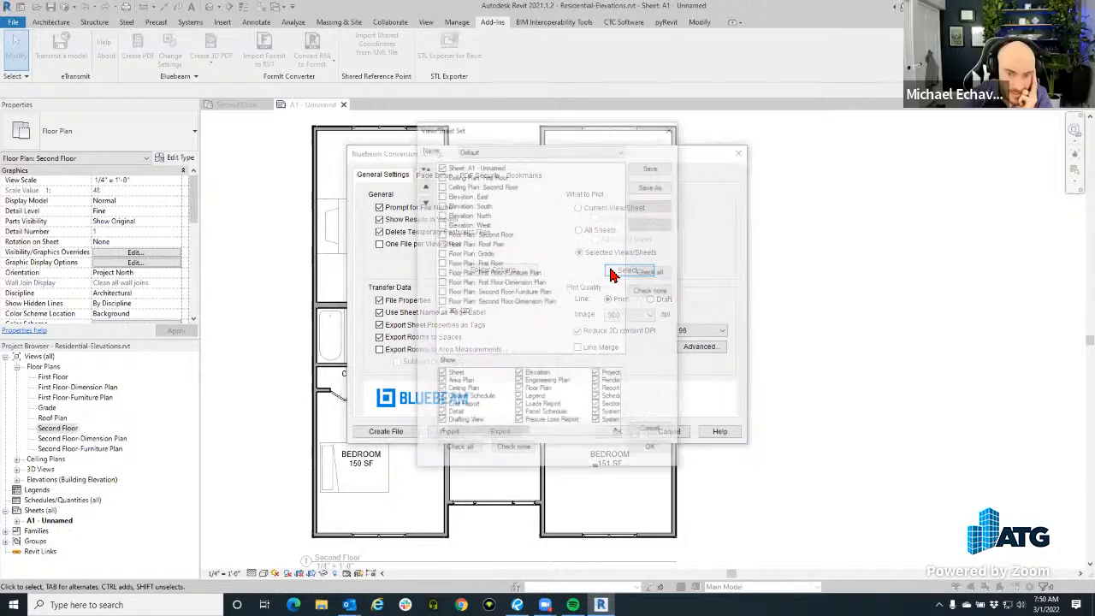
pyautogui.moveTo(514, 438)
pyautogui.mouseDown()
pyautogui.moveTo(594, 439)
pyautogui.moveTo(513, 440)
pyautogui.mouseUp()
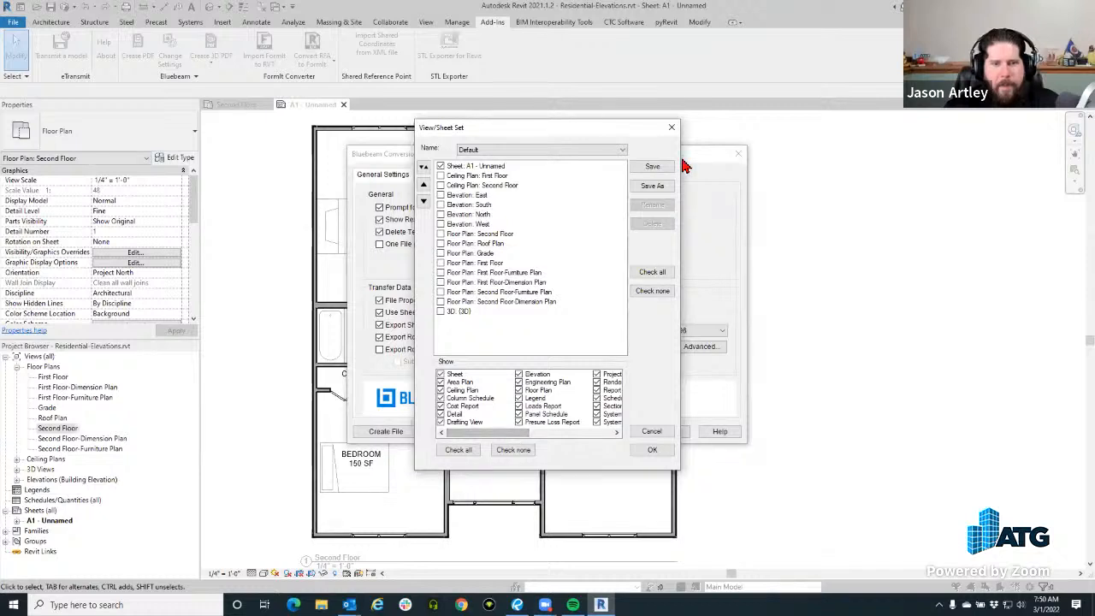
pyautogui.click(672, 127)
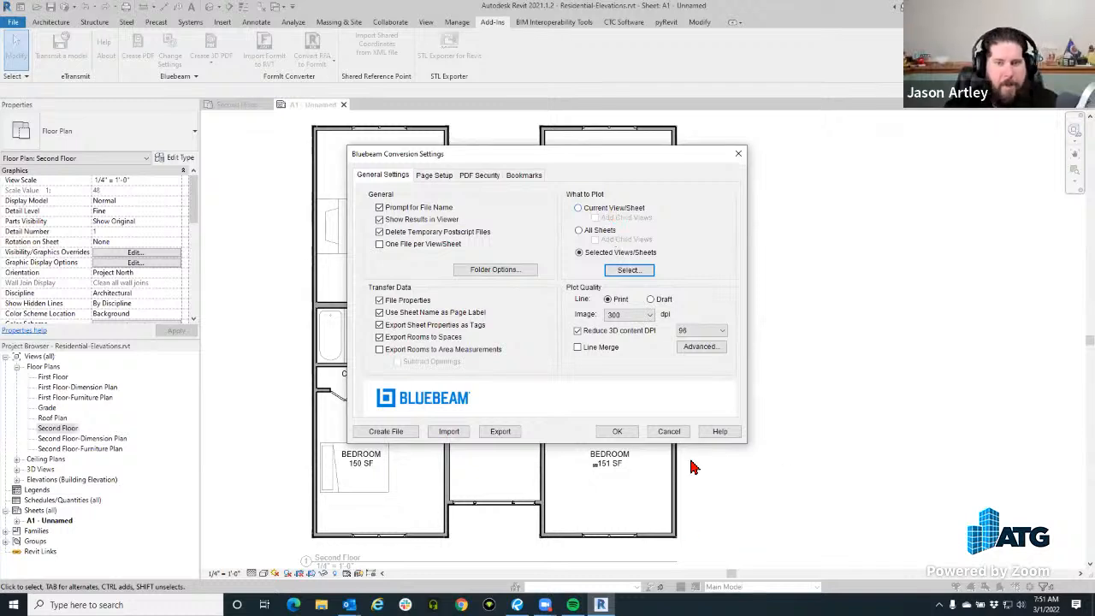
pyautogui.click(599, 234)
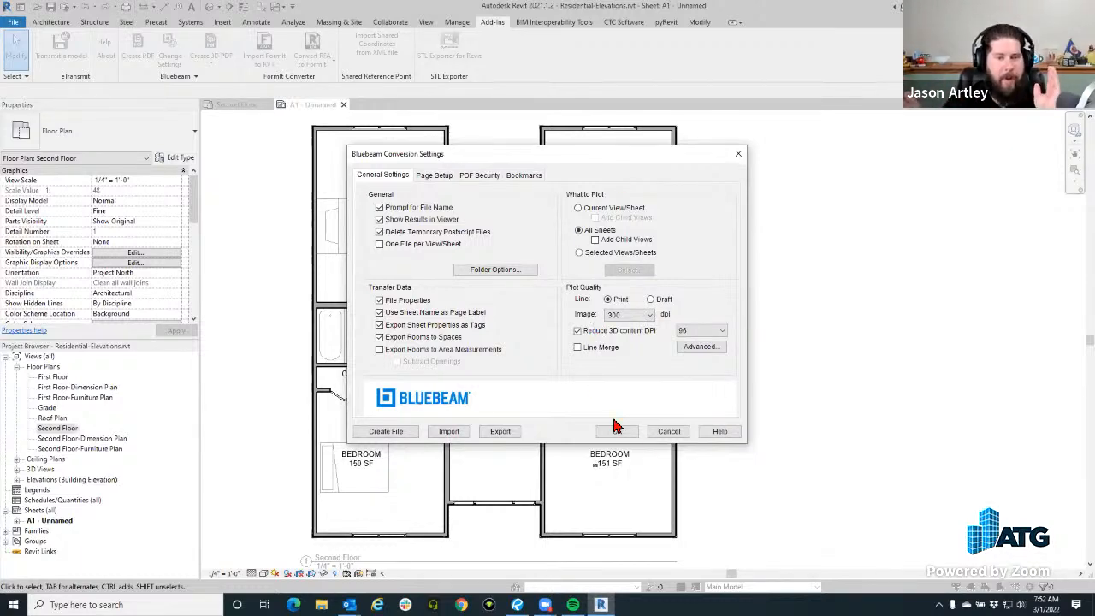
pyautogui.click(669, 431)
# Switch to Bluebeam Revu, hide the markups list, and open the pinned file Samtec.pdf for viewing.
pyautogui.click(518, 605)
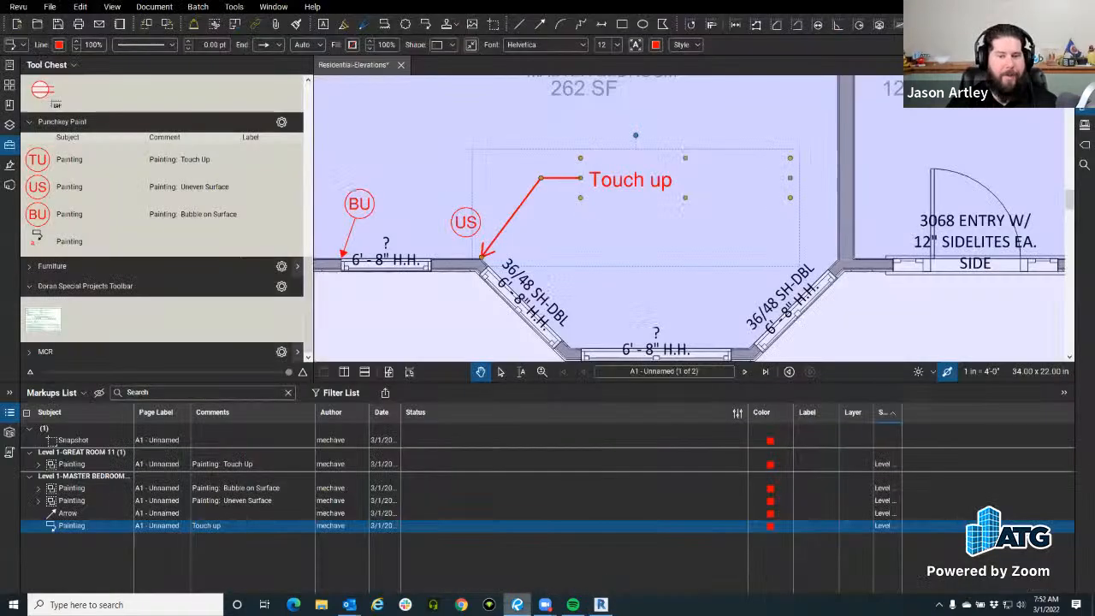
pyautogui.click(9, 415)
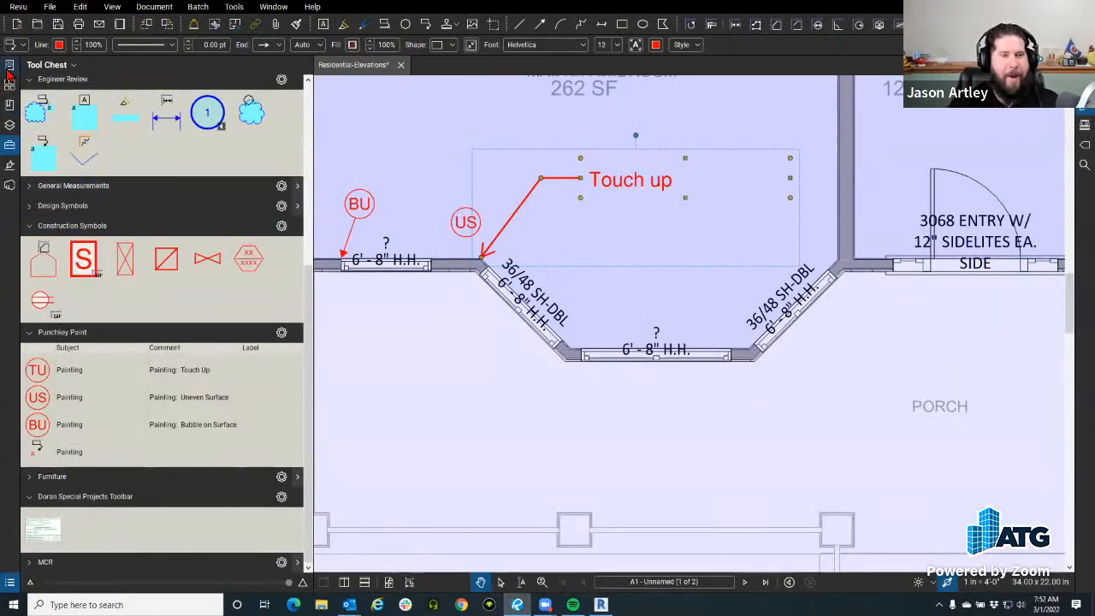
pyautogui.click(10, 65)
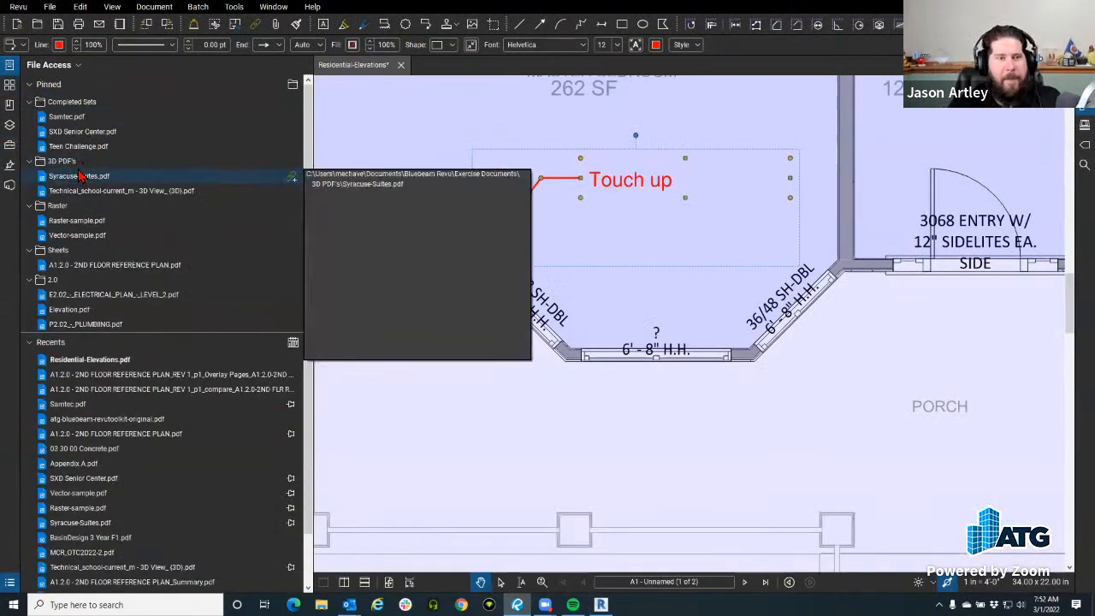
pyautogui.click(66, 117)
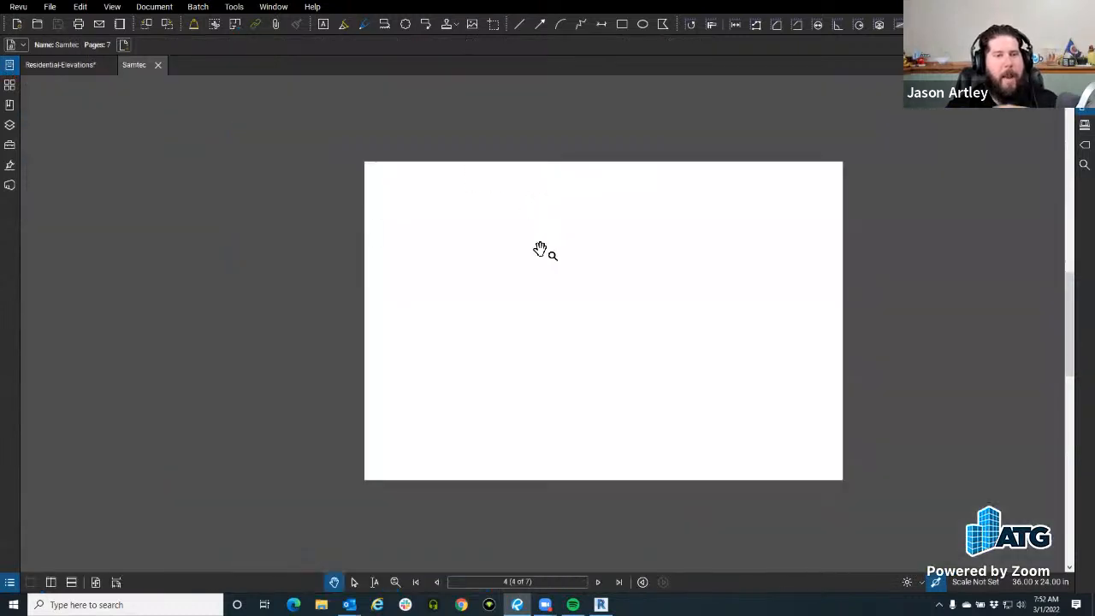
pyautogui.moveTo(540, 249); pyautogui.dragTo(418, 232)
pyautogui.scroll(2, 419, 232)
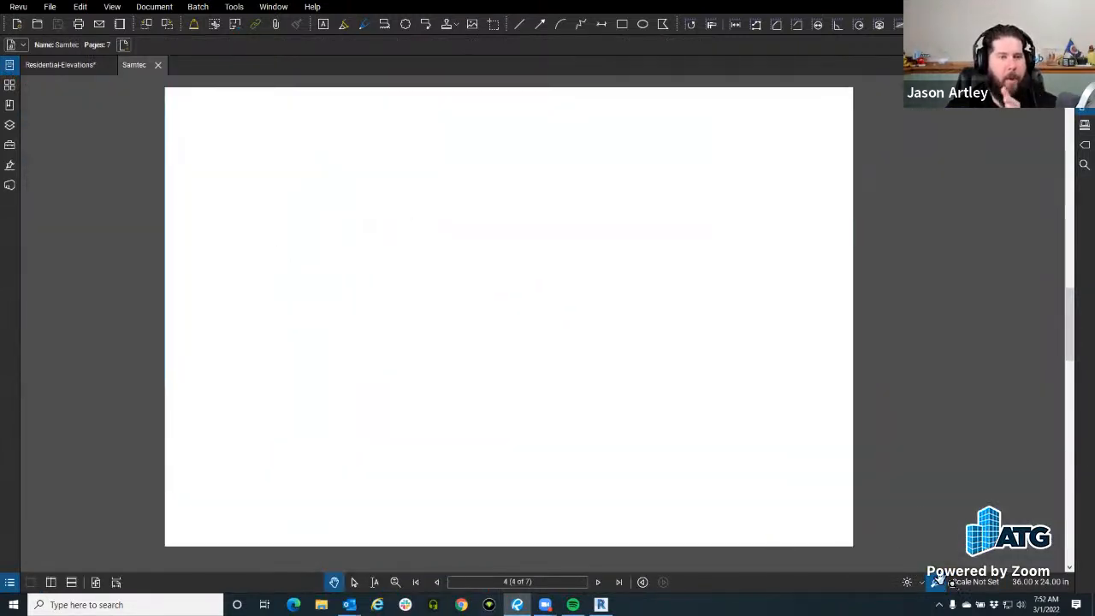
# Open the pinned file A1.2.0 - 2ND FLOOR REFERENCE PLAN.pdf and return to the Residential-Elevations document.
pyautogui.click(10, 68)
pyautogui.click(92, 265)
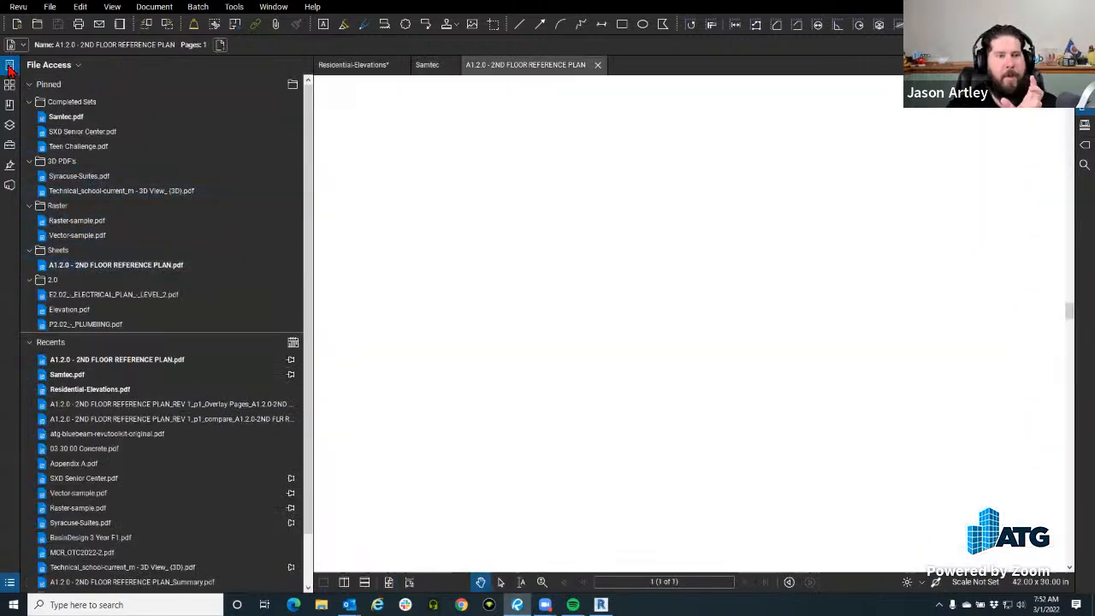
pyautogui.click(10, 66)
pyautogui.click(65, 66)
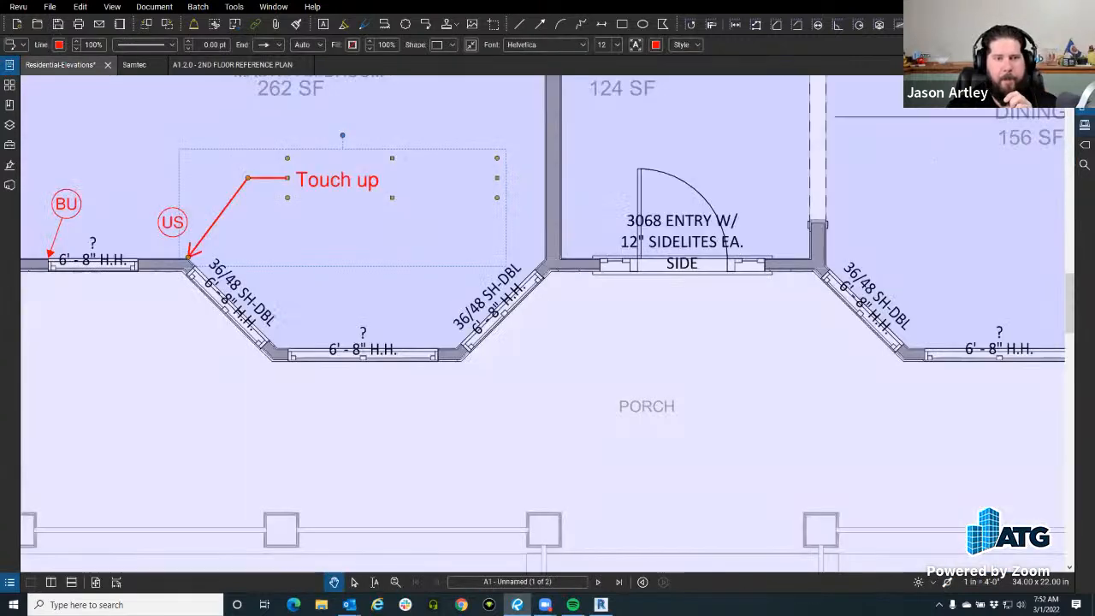
# Outline a new space around the front porch, following the railing posts and the house walls of the first floor plan.
pyautogui.click(1085, 105)
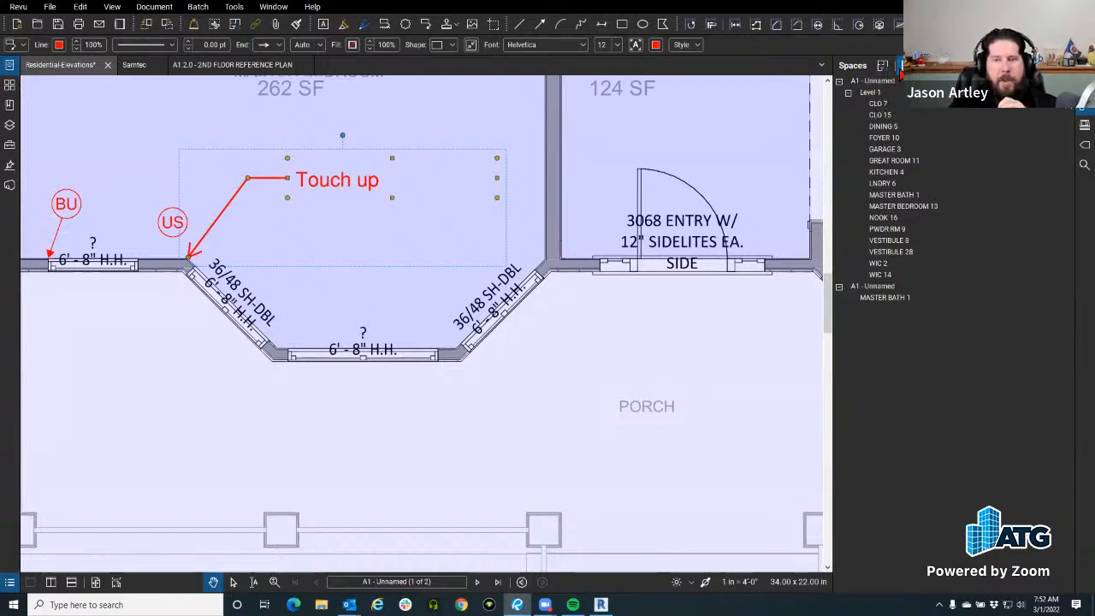
pyautogui.click(884, 68)
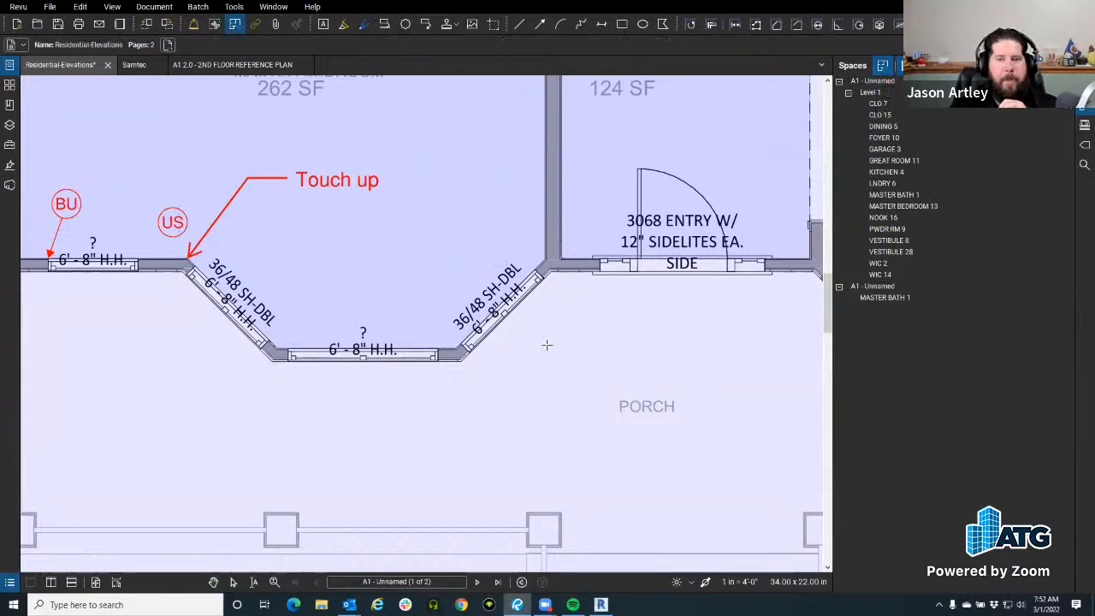
pyautogui.scroll(-5, 548, 341)
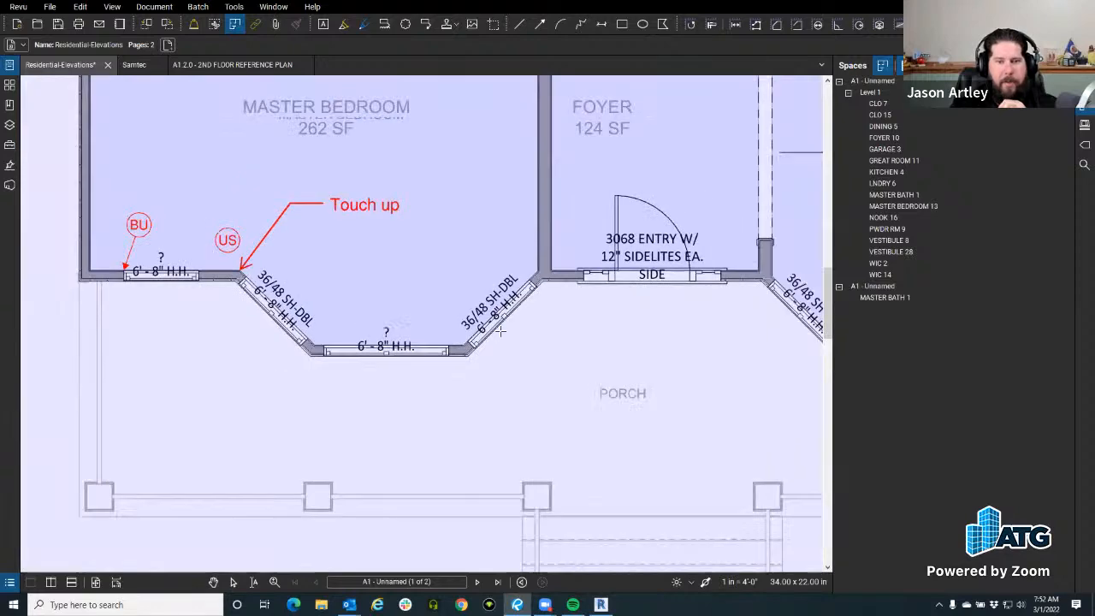
pyautogui.scroll(3, 326, 324)
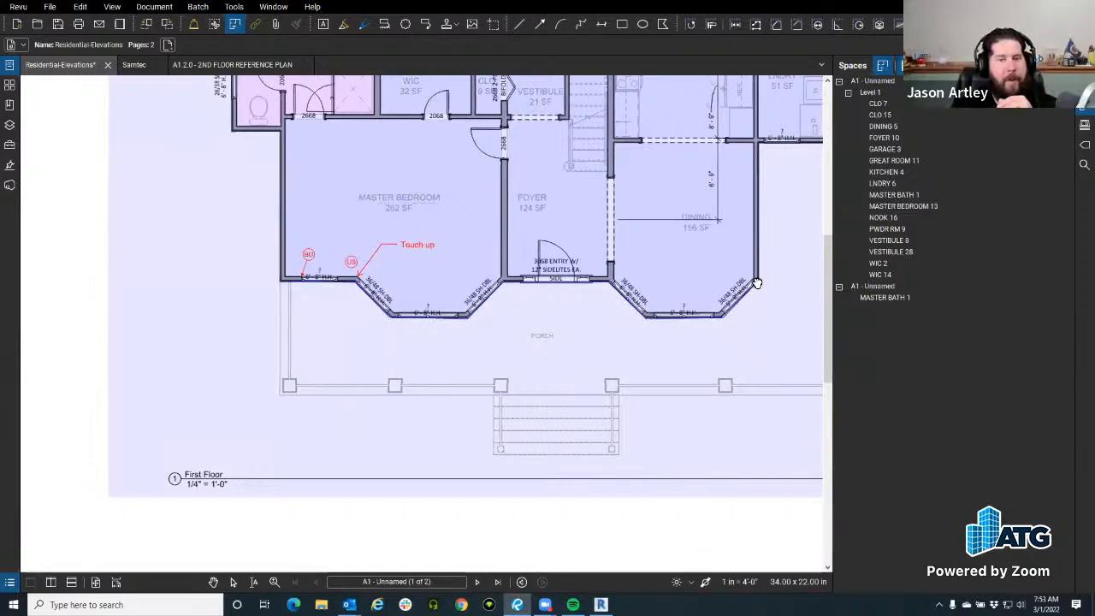
pyautogui.scroll(-1, 757, 282)
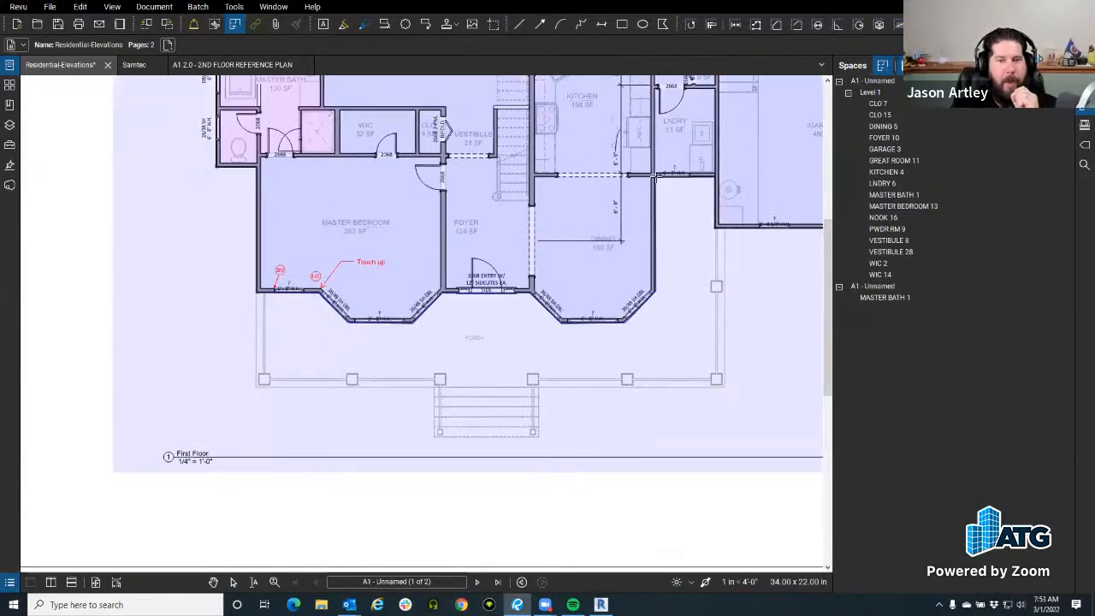
pyautogui.click(712, 177)
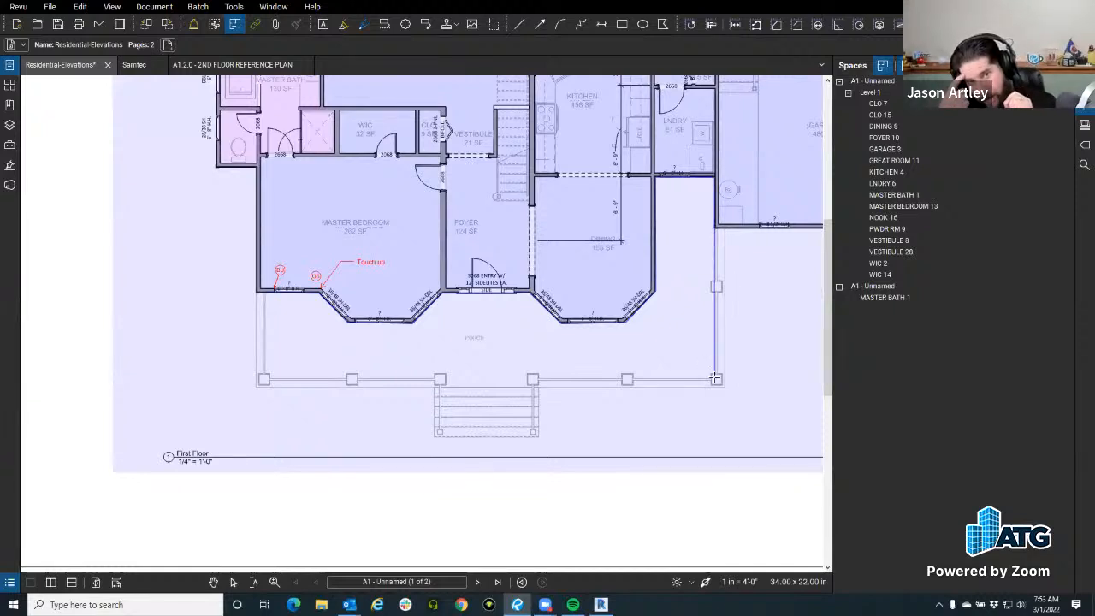
pyautogui.click(716, 379)
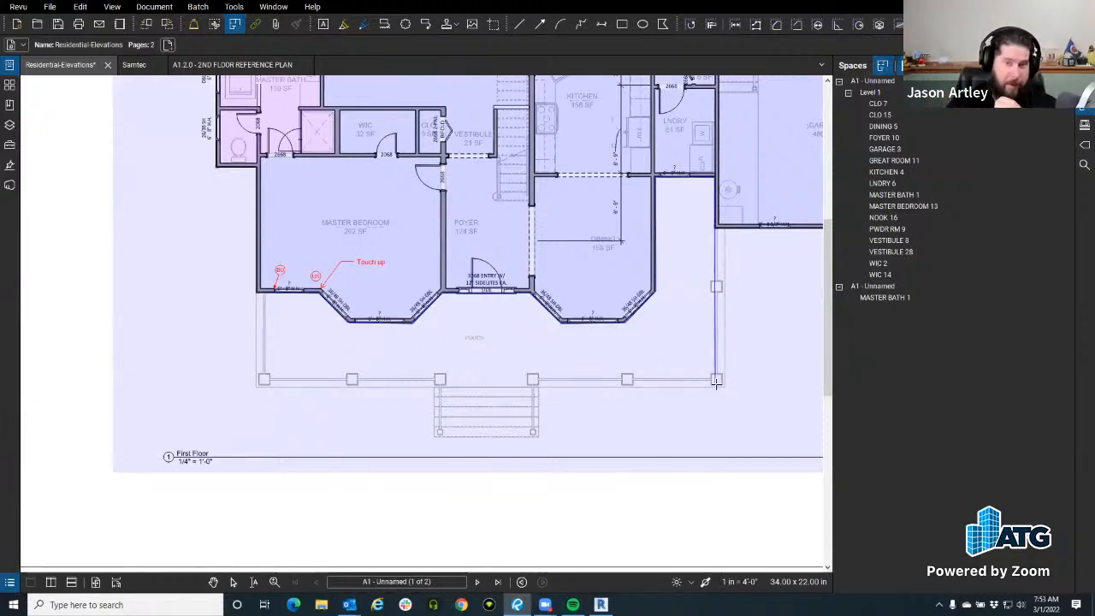
pyautogui.click(265, 379)
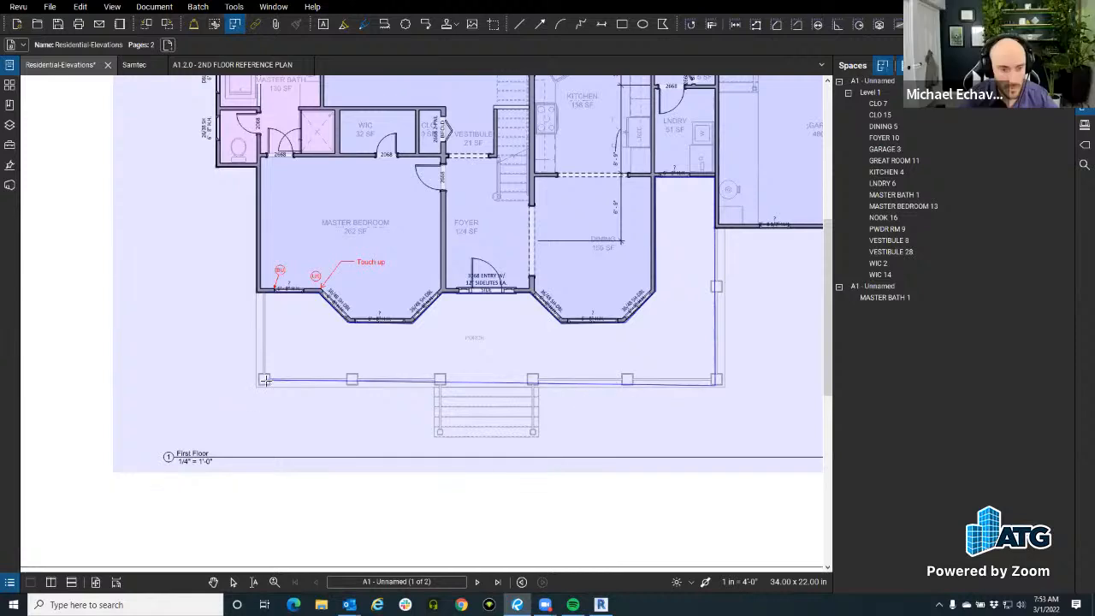
pyautogui.click(264, 294)
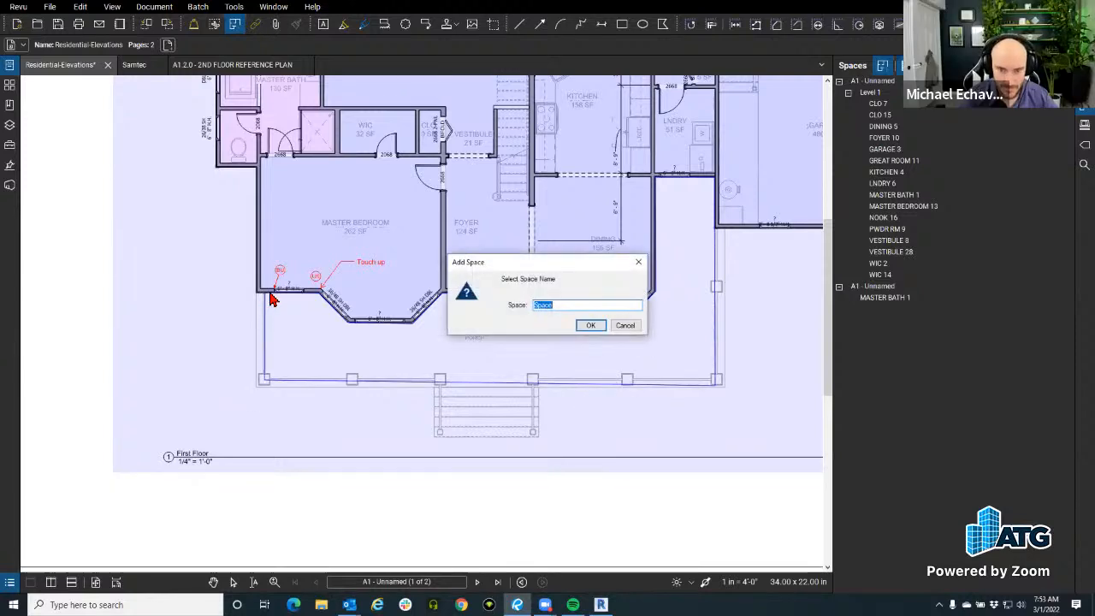
# Name the new space Porch and add it under Level 1.
pyautogui.moveTo(528, 265); pyautogui.dragTo(391, 141)
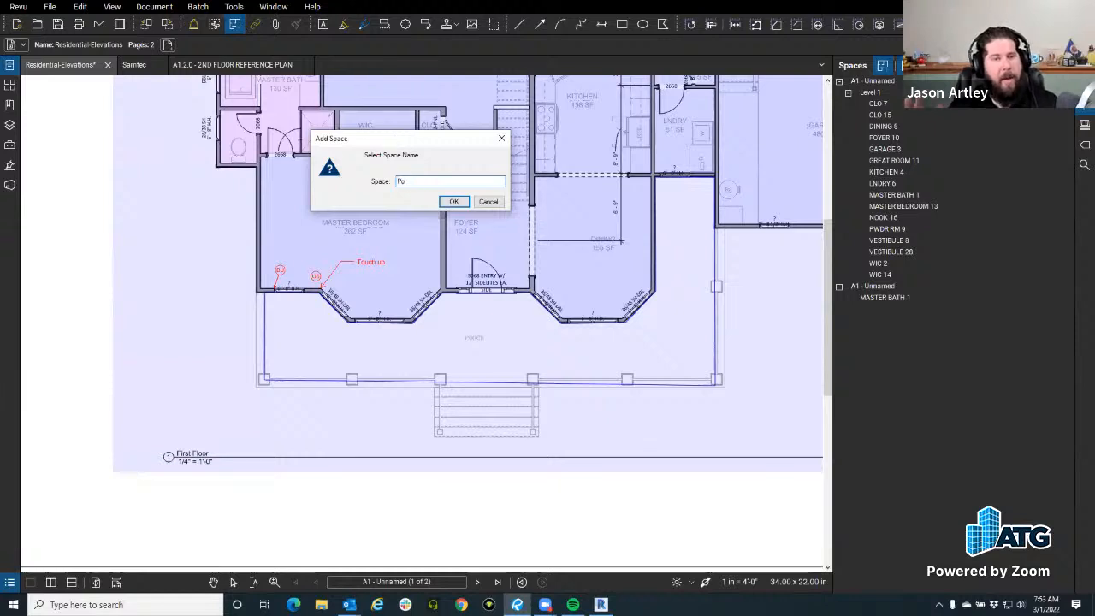
pyautogui.write('Porch')
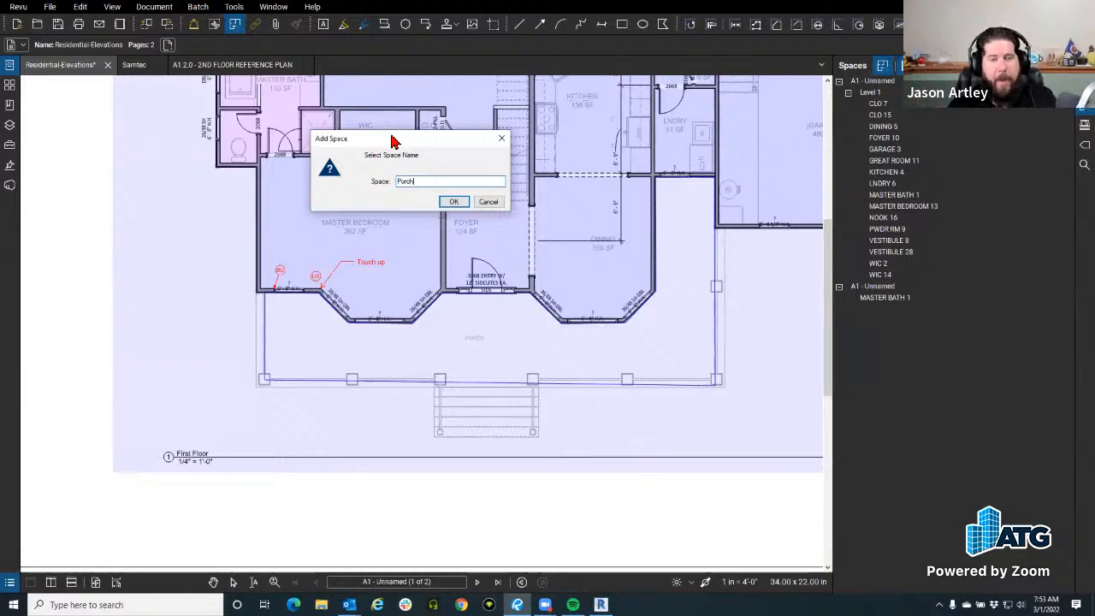
pyautogui.click(454, 202)
pyautogui.press('Escape')
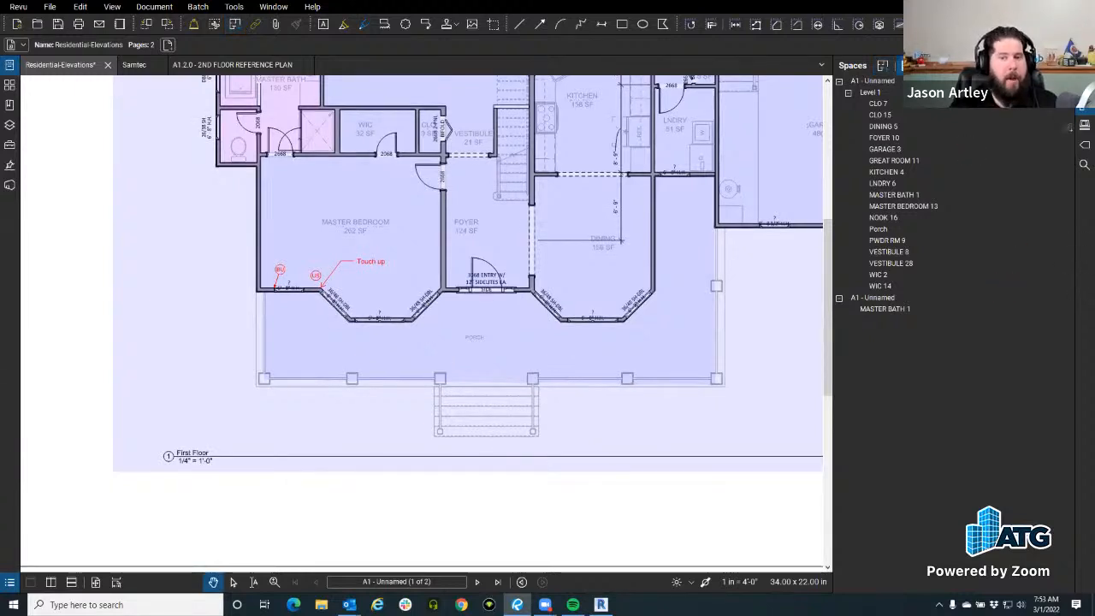
# Examine the Porch space and its available commands, and check the extent of the enclosing Level 1 space.
pyautogui.click(880, 229)
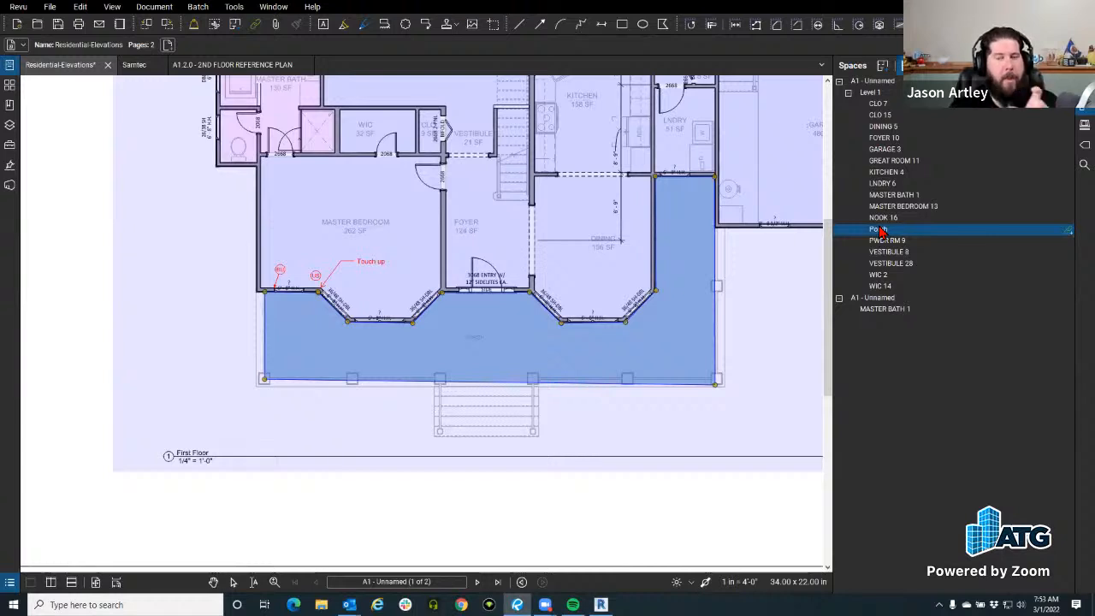
pyautogui.rightClick(882, 232)
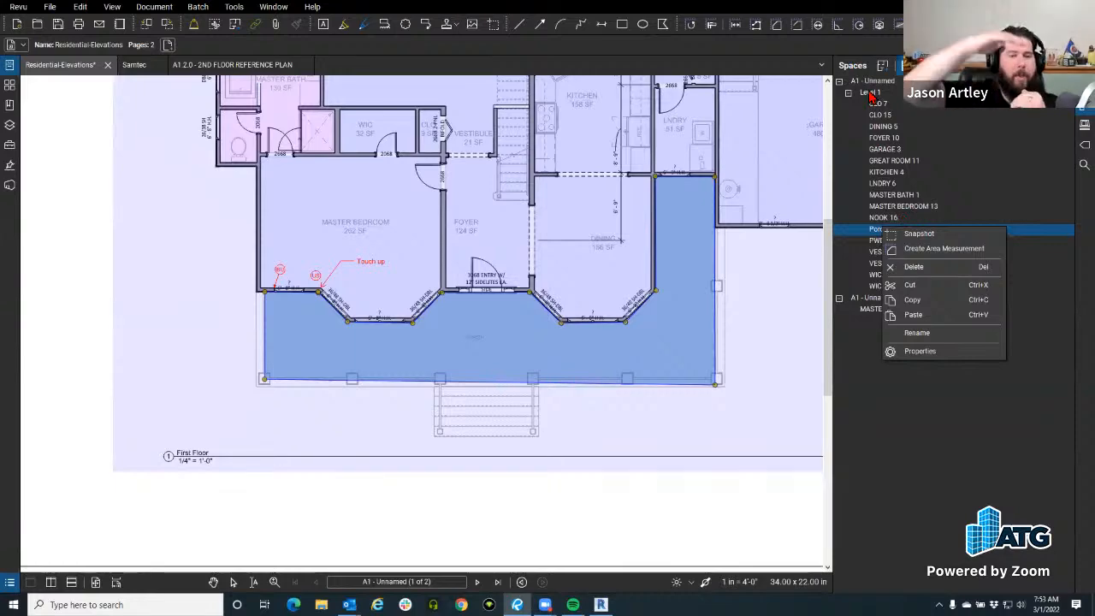
pyautogui.click(795, 514)
pyautogui.scroll(-5, 642, 350)
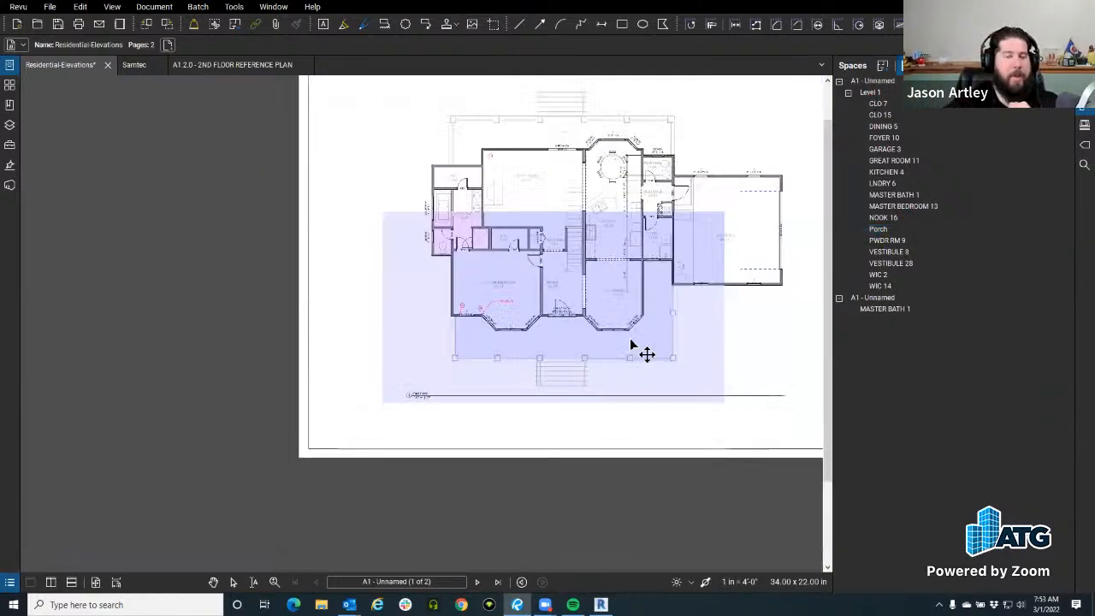
pyautogui.click(599, 181)
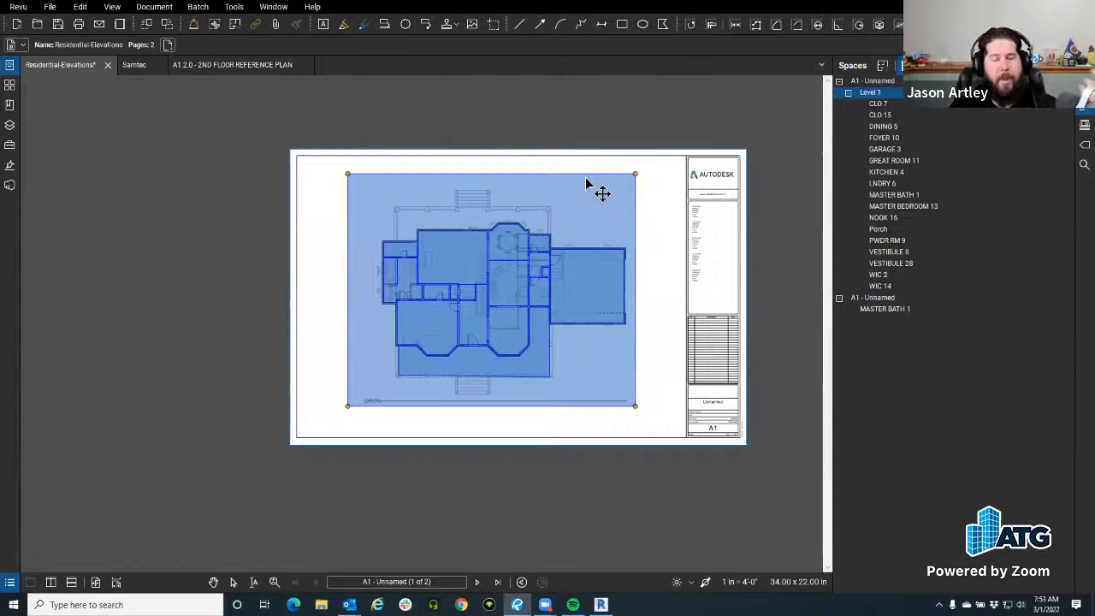
pyautogui.scroll(1, 465, 408)
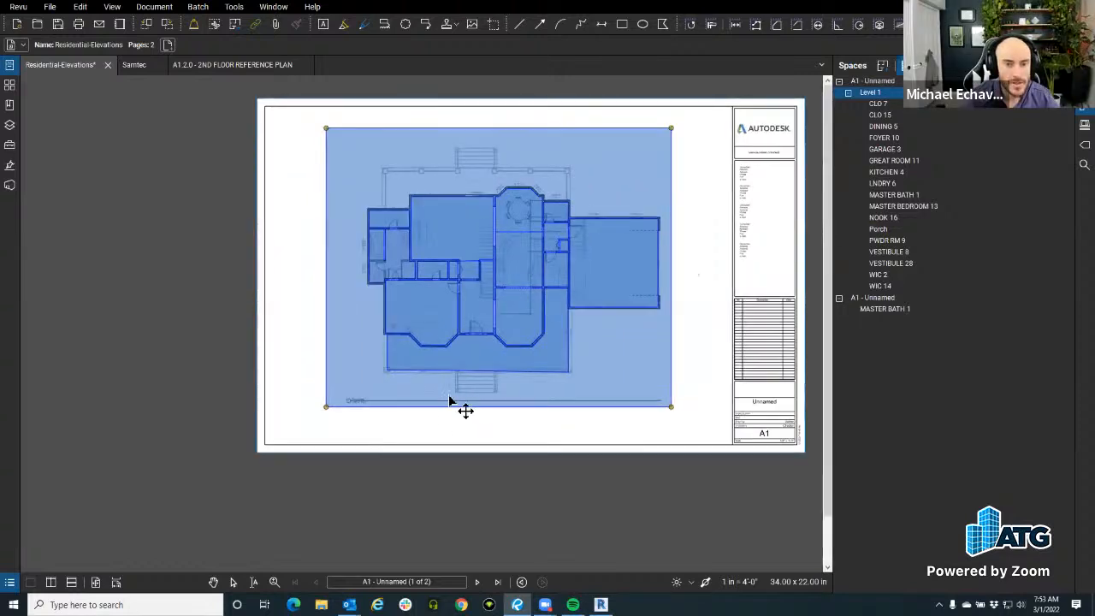
# Move the Porch space off the sheet and out of Level 1, and place it back over the plan's porch.
pyautogui.moveTo(434, 374); pyautogui.dragTo(379, 505)
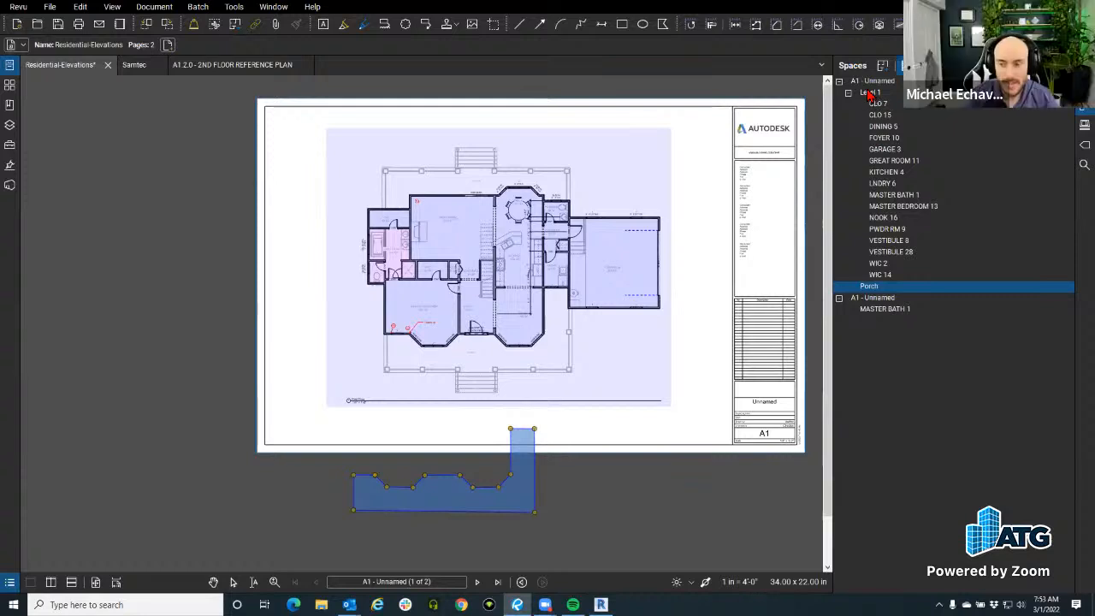
pyautogui.moveTo(464, 510); pyautogui.dragTo(466, 477)
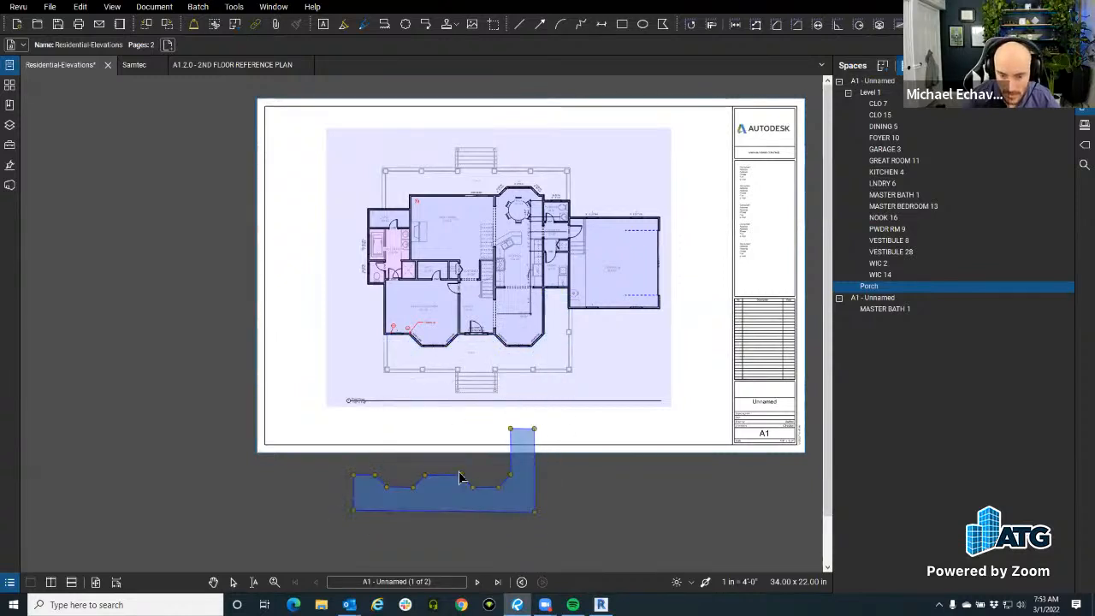
pyautogui.moveTo(443, 490); pyautogui.dragTo(533, 416)
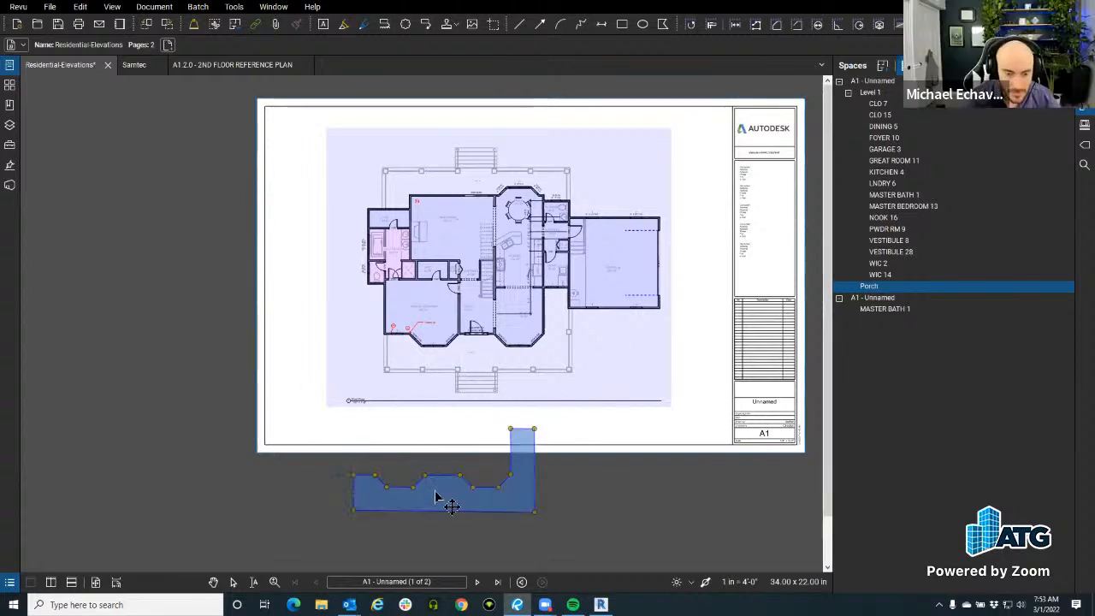
pyautogui.moveTo(444, 492); pyautogui.dragTo(476, 365)
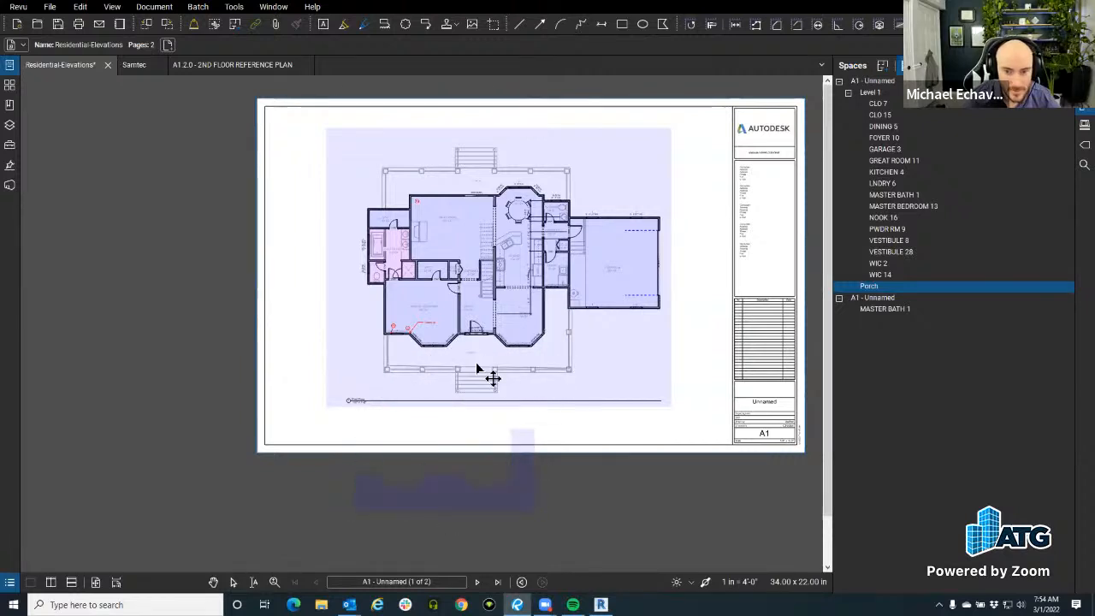
pyautogui.press('Escape')
pyautogui.moveTo(445, 495); pyautogui.dragTo(475, 361)
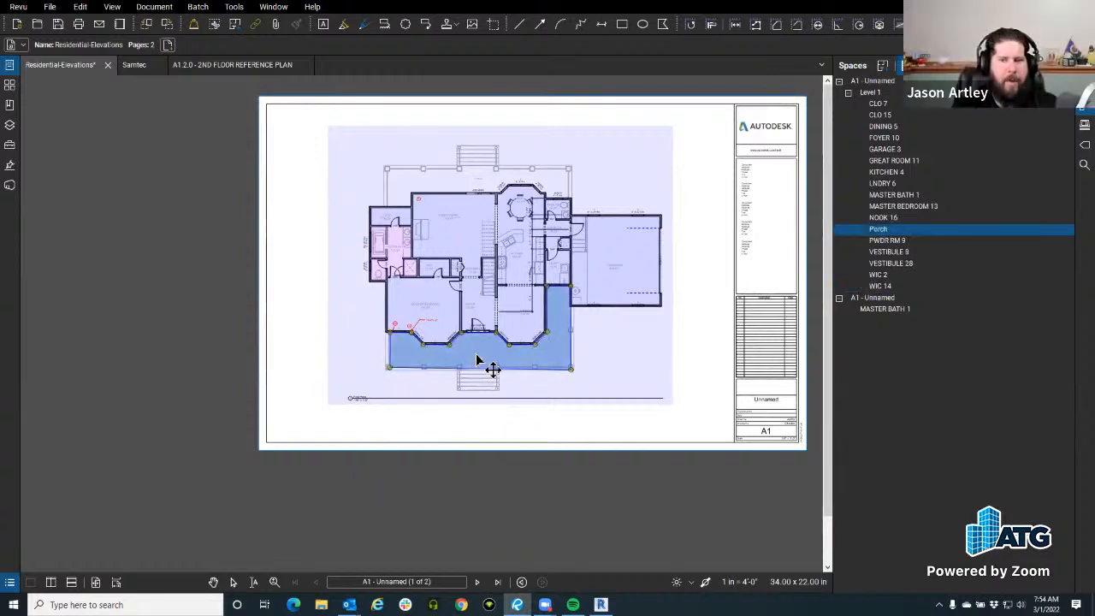
pyautogui.moveTo(477, 361)
pyautogui.mouseDown()
pyautogui.moveTo(459, 431)
pyautogui.moveTo(477, 359)
pyautogui.mouseUp()
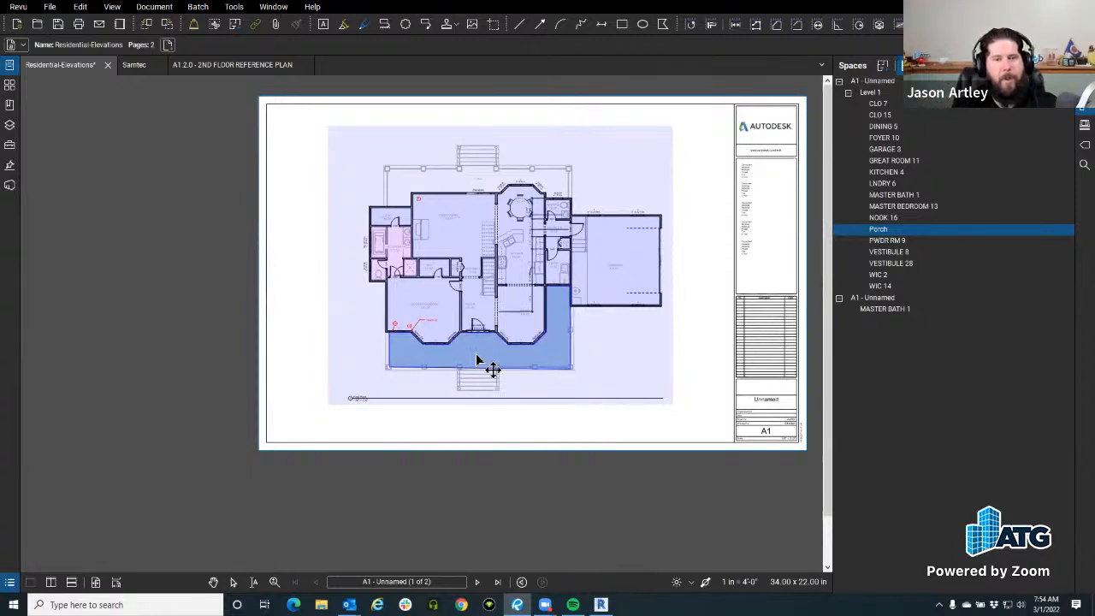
pyautogui.click(479, 362)
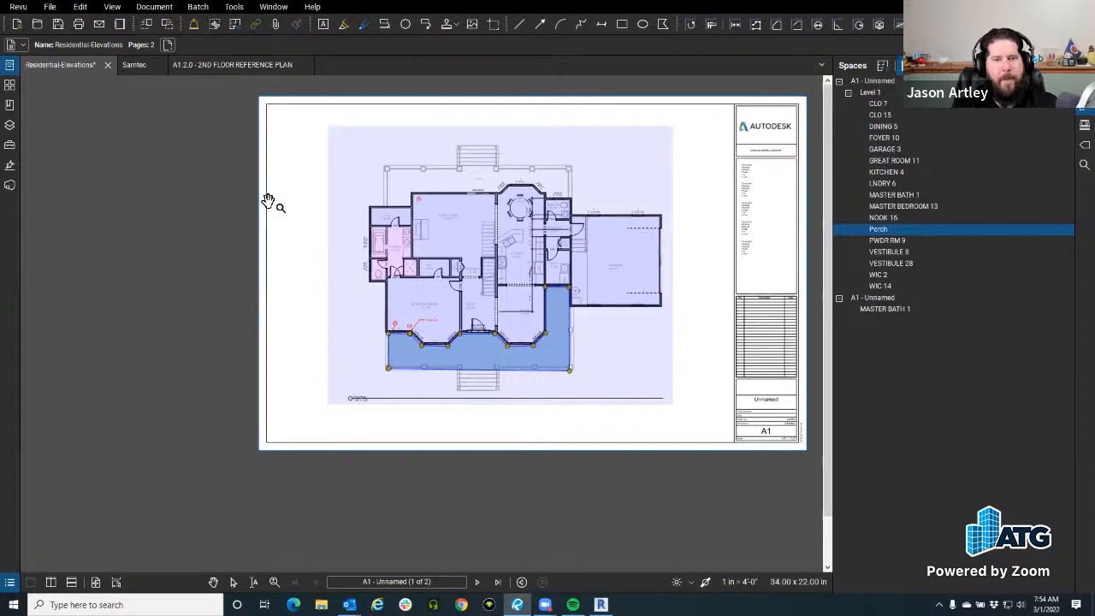
# Add a rectangular space enclosing the whole Level 1 space and name it Level 4.
pyautogui.click(883, 67)
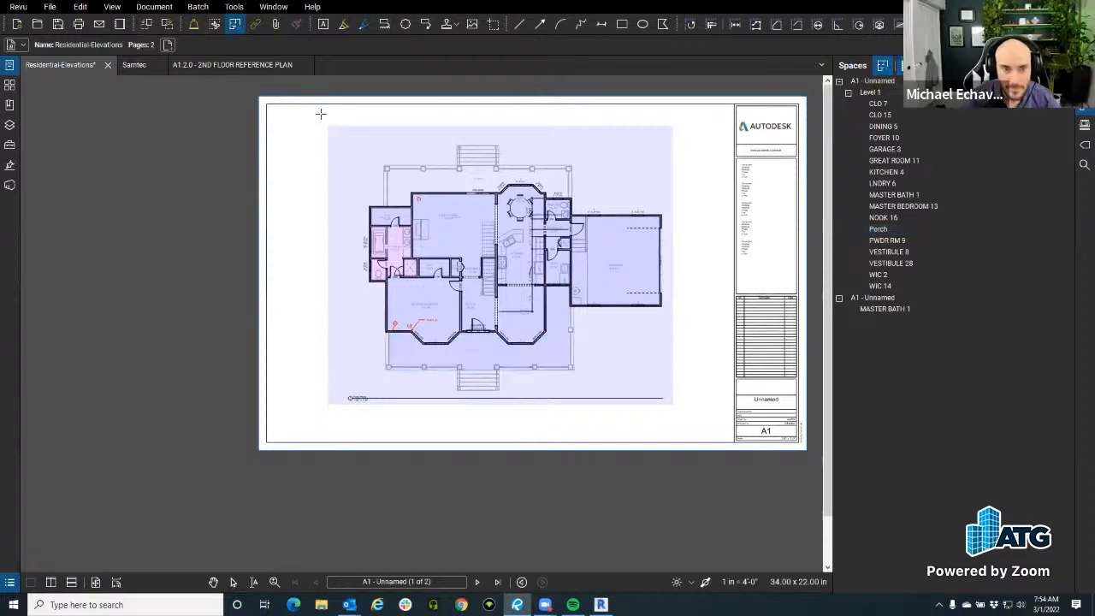
pyautogui.click(692, 417)
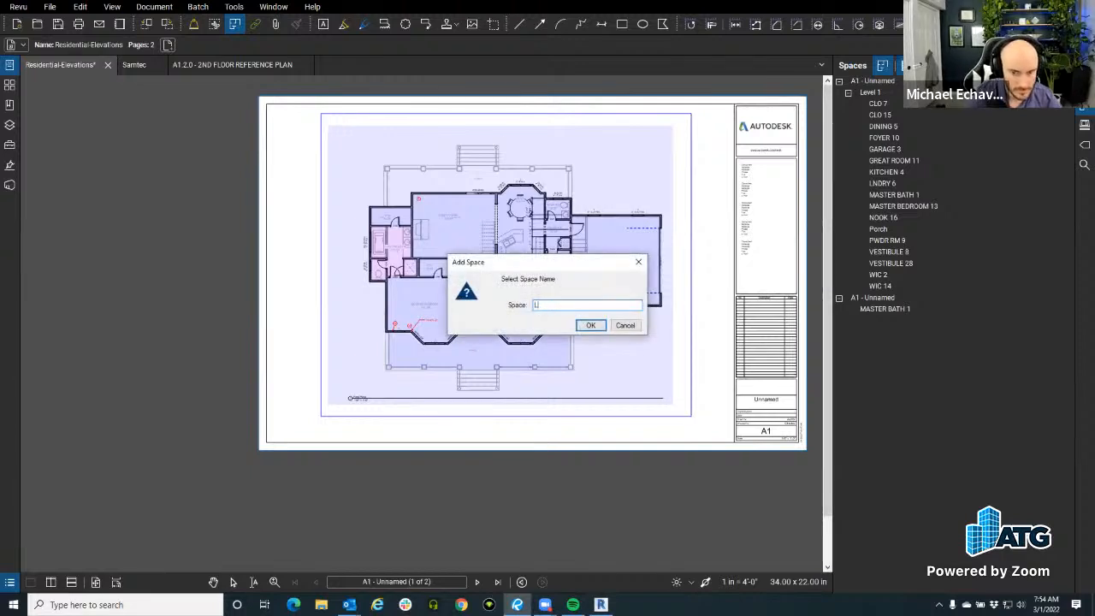
pyautogui.write('Level ')
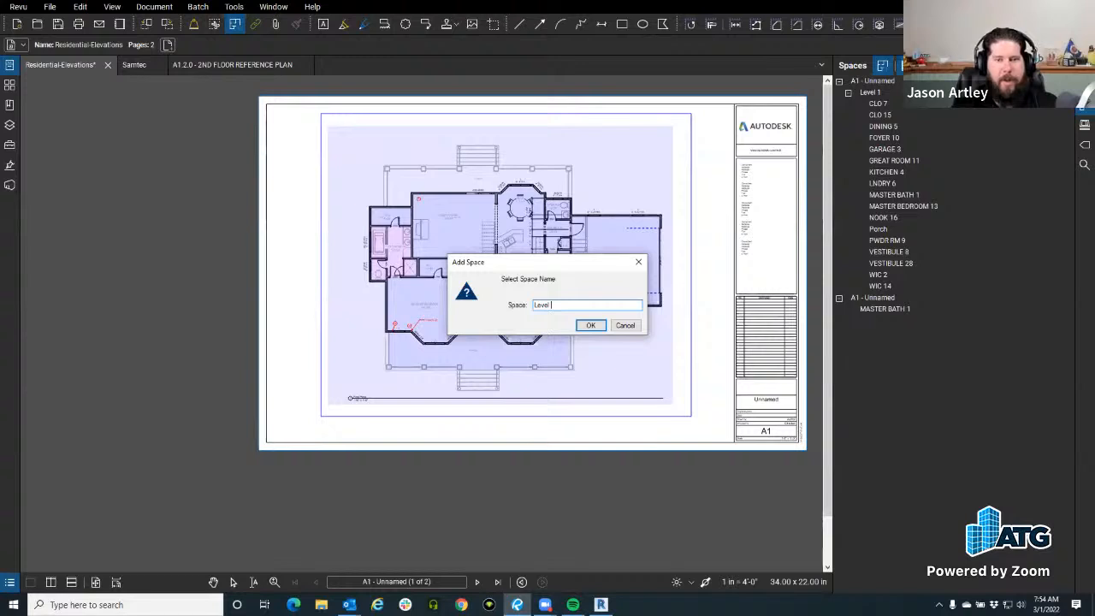
pyautogui.write('4')
pyautogui.click(592, 326)
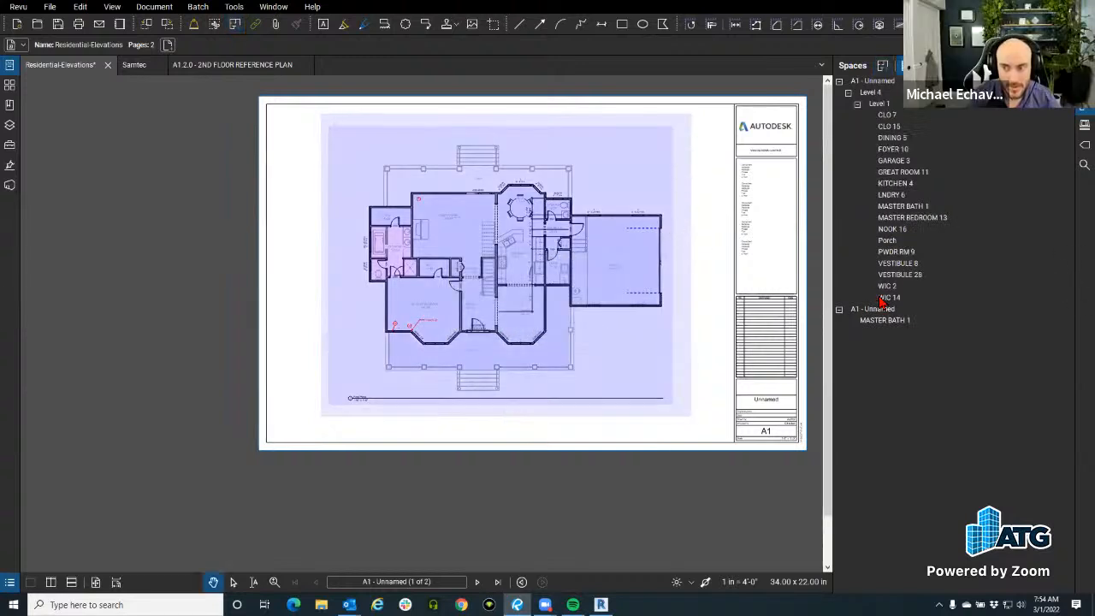
# Compare the extents of Level 4 and Level 1, delete the Level 4 space, and undo the deletion.
pyautogui.click(872, 97)
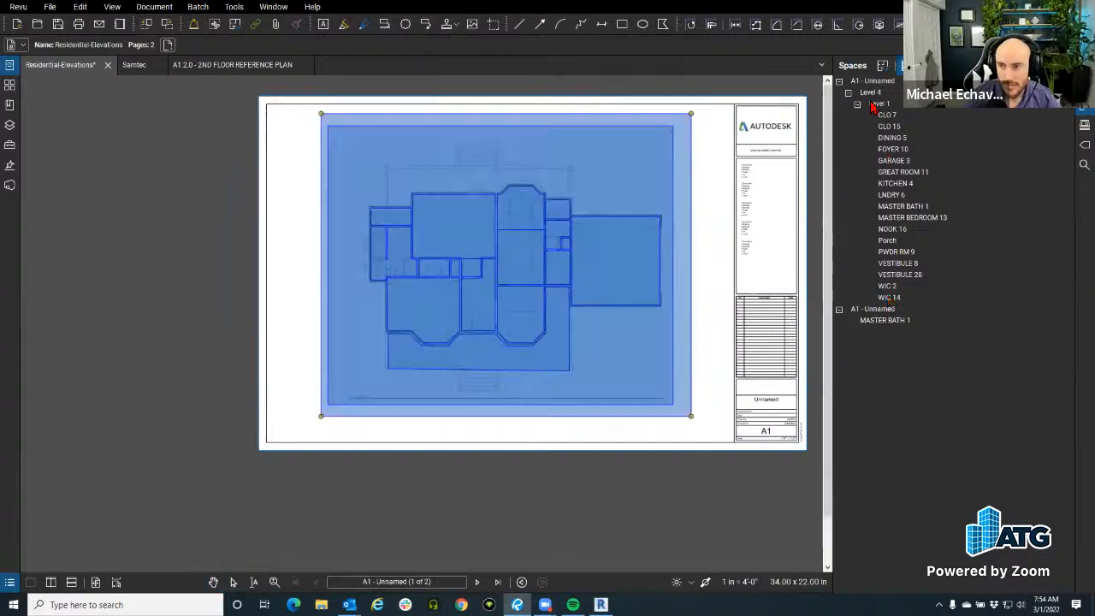
pyautogui.click(879, 106)
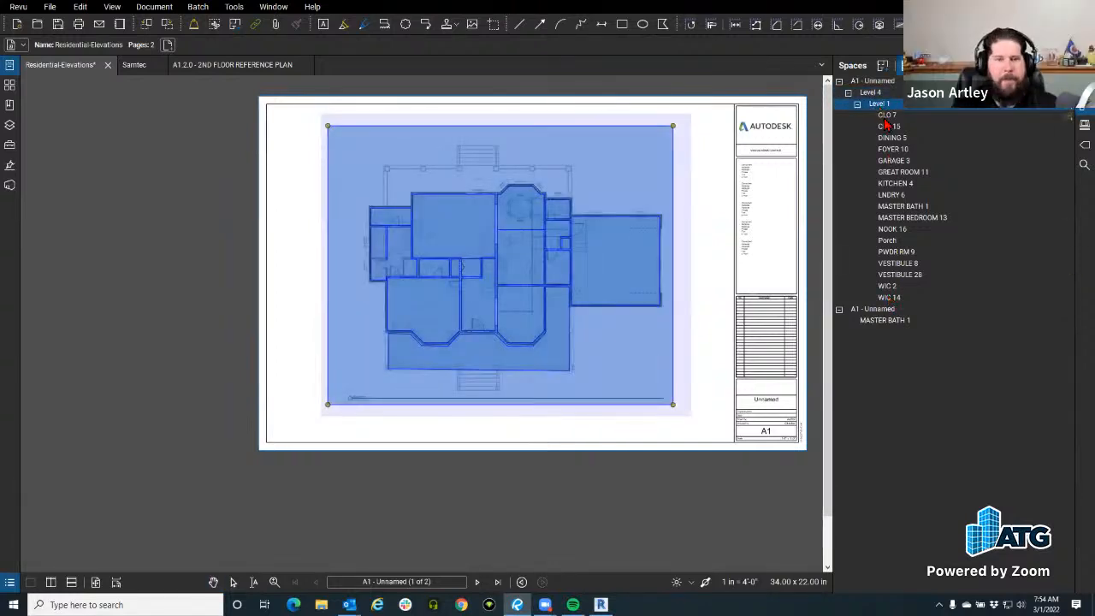
pyautogui.rightClick(880, 104)
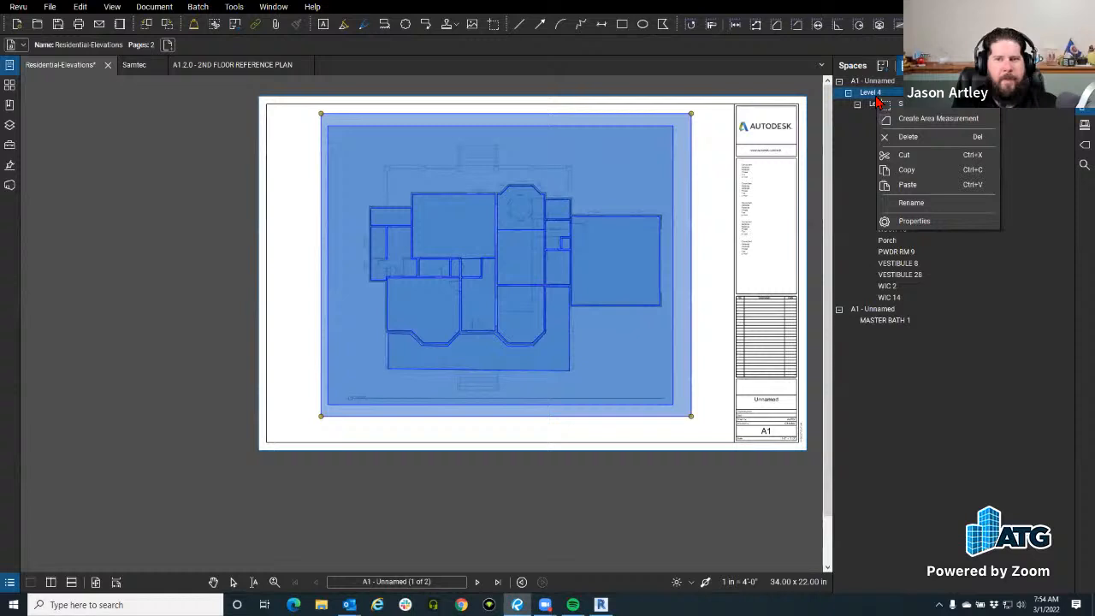
pyautogui.click(912, 147)
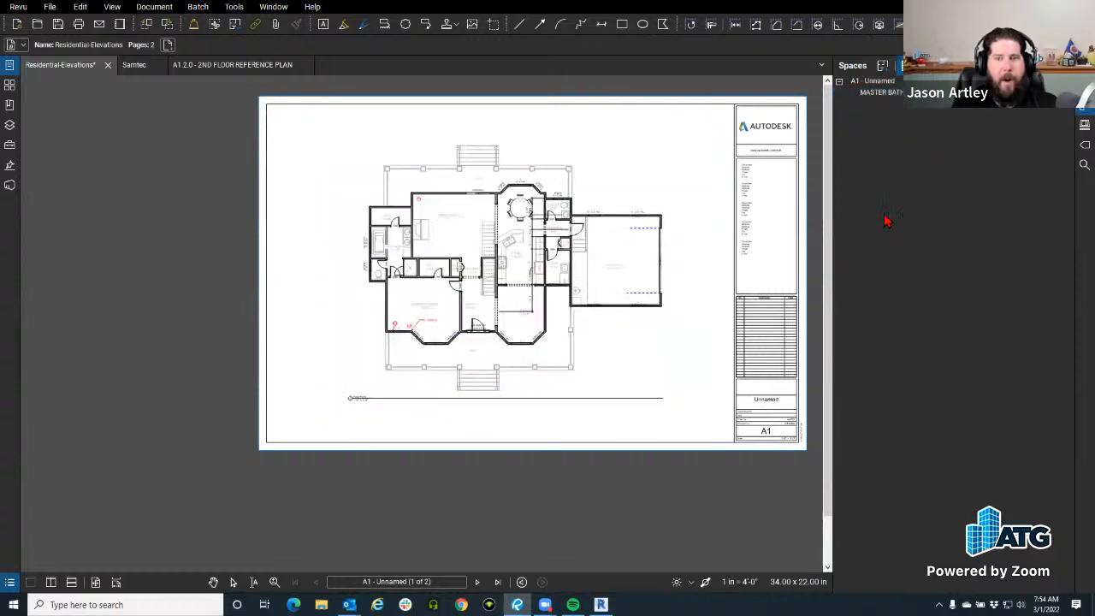
pyautogui.hotkey('ctrl', 'z')
# Delete the Level 4 space once more and undo that deletion.
pyautogui.click(872, 94)
pyautogui.rightClick(874, 101)
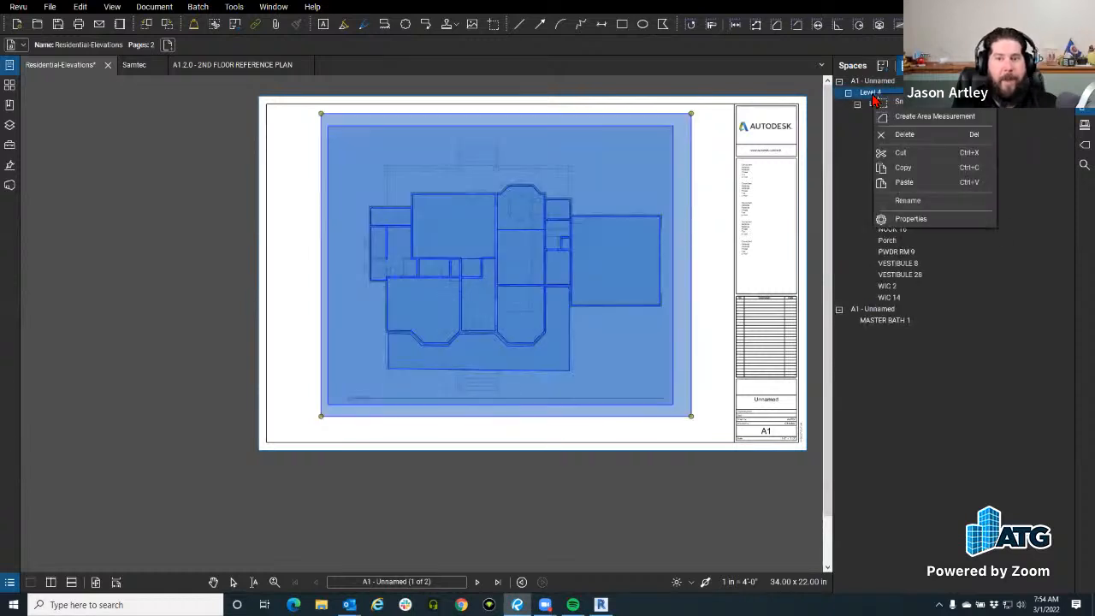
pyautogui.click(912, 135)
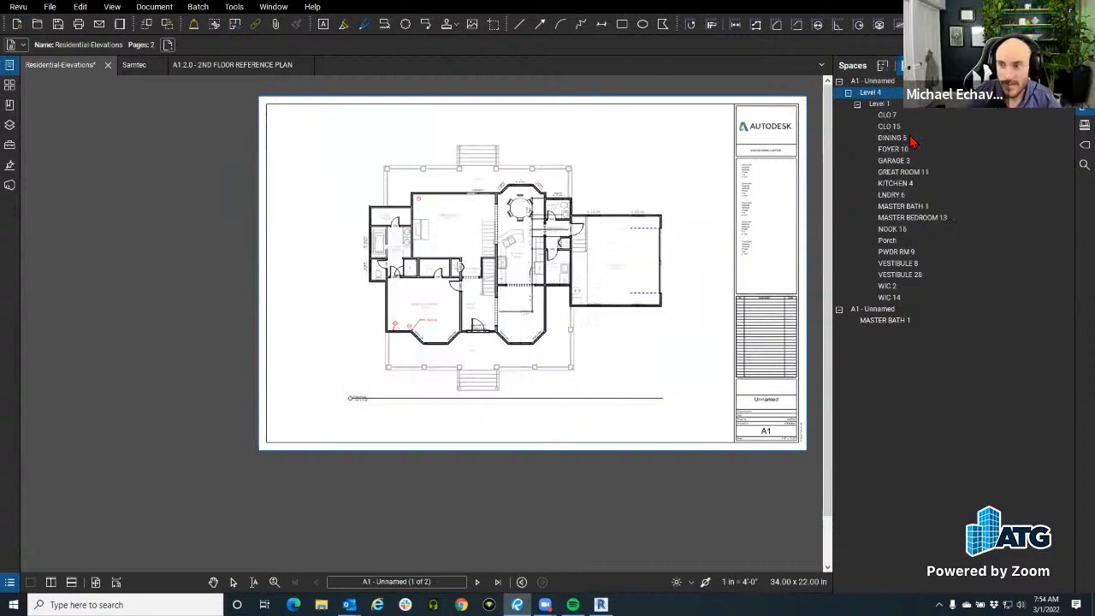
pyautogui.hotkey('ctrl', 'z')
# Shift the Level 4 space slightly so its nested rooms line up with the floor plan.
pyautogui.click(685, 163)
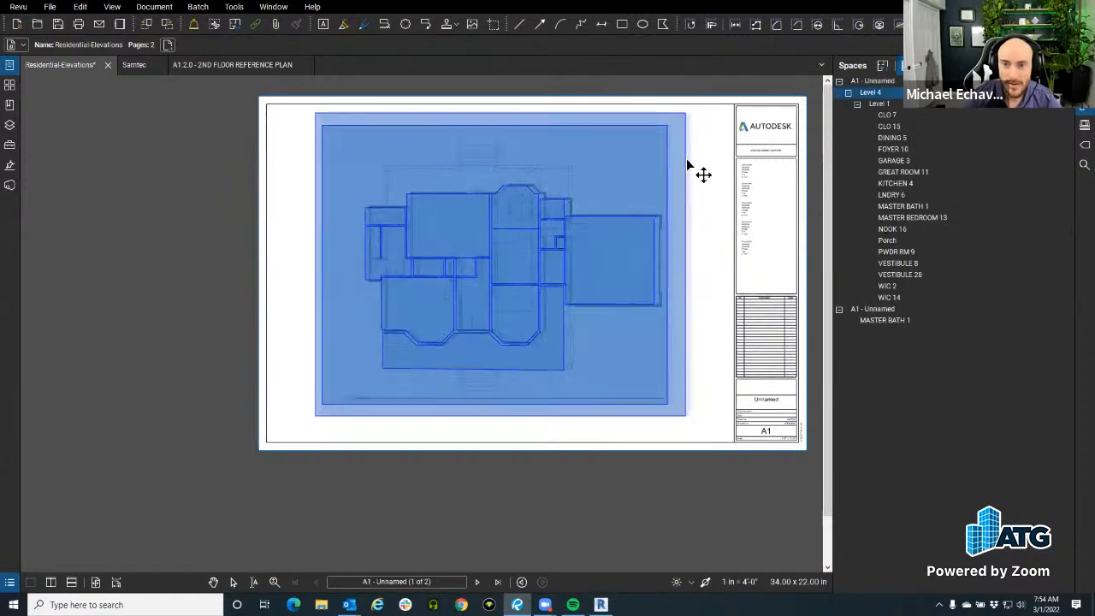
pyautogui.moveTo(683, 163)
pyautogui.mouseDown()
pyautogui.moveTo(688, 171)
pyautogui.moveTo(687, 150)
pyautogui.mouseUp()
pyautogui.press('Escape')
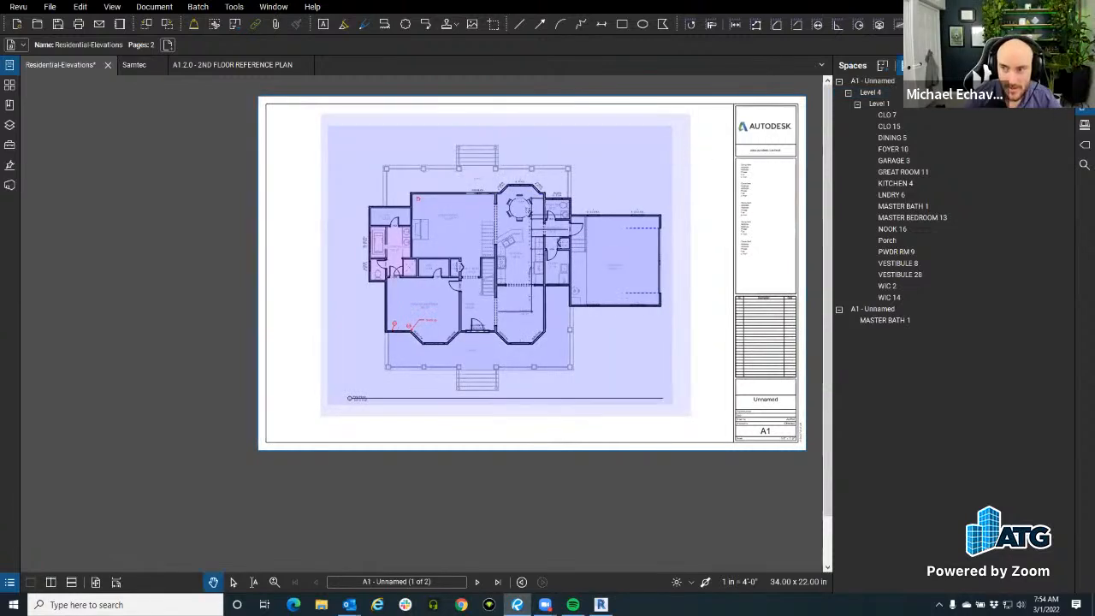
# Delete Level 4 together with its nested spaces, undo the deletion, and reselect Level 4.
pyautogui.scroll(3, 704, 128)
pyautogui.click(704, 124)
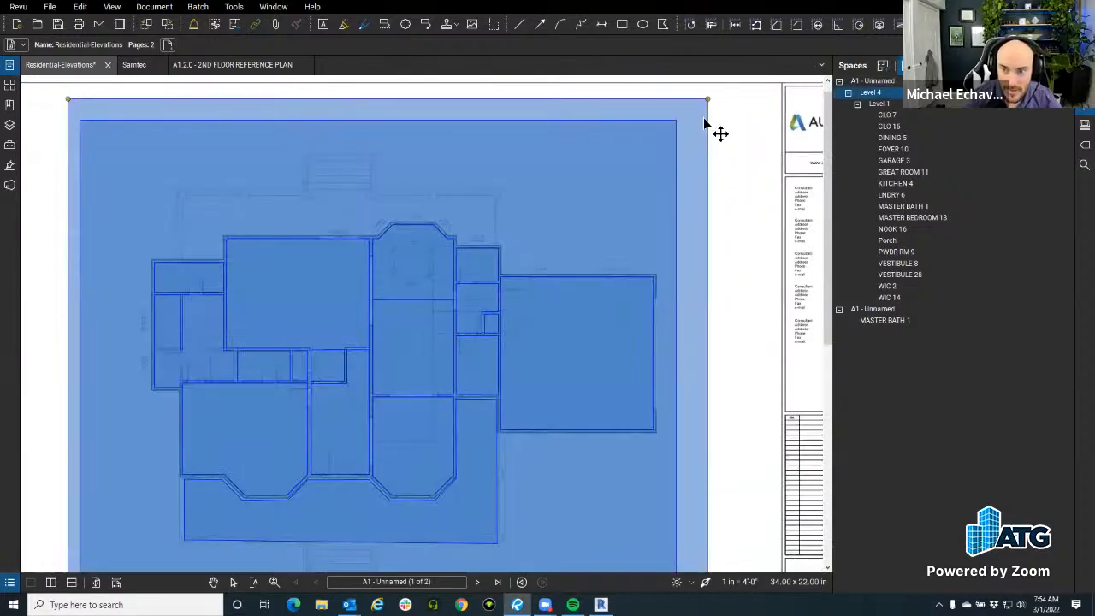
pyautogui.press('Delete')
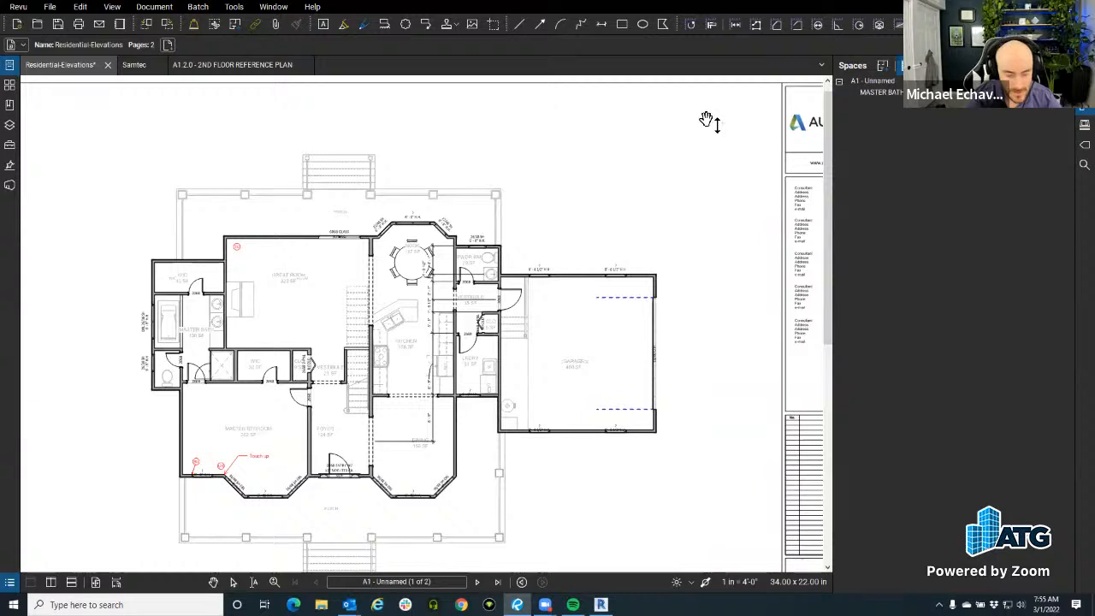
pyautogui.hotkey('ctrl', 'z')
pyautogui.click(706, 125)
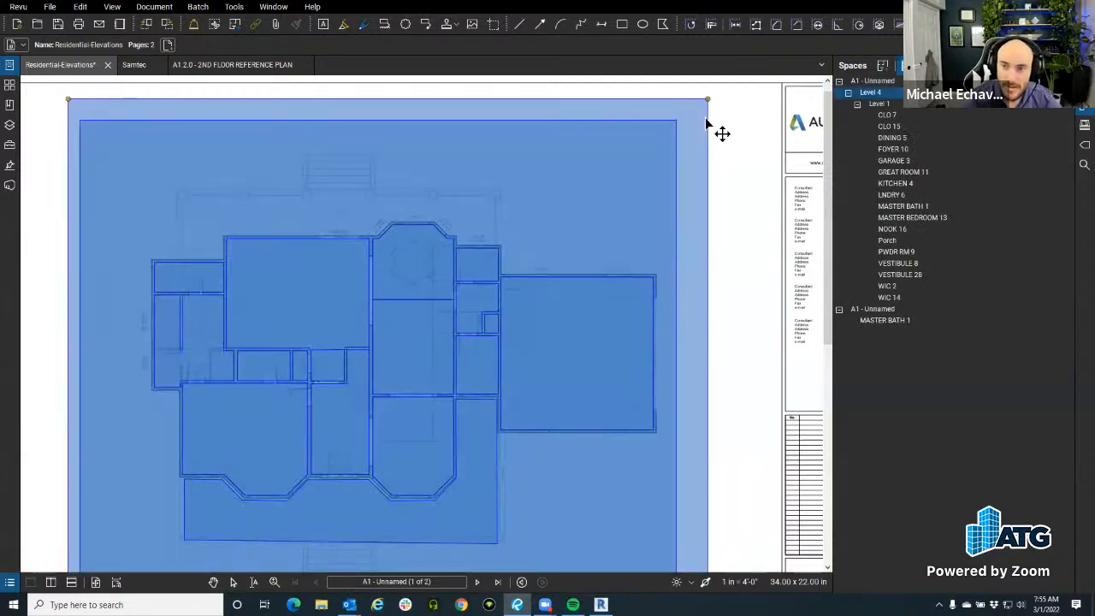
# Move the Level 4 space with all its nested spaces off the sheet, to the left of its border.
pyautogui.scroll(-3, 705, 118)
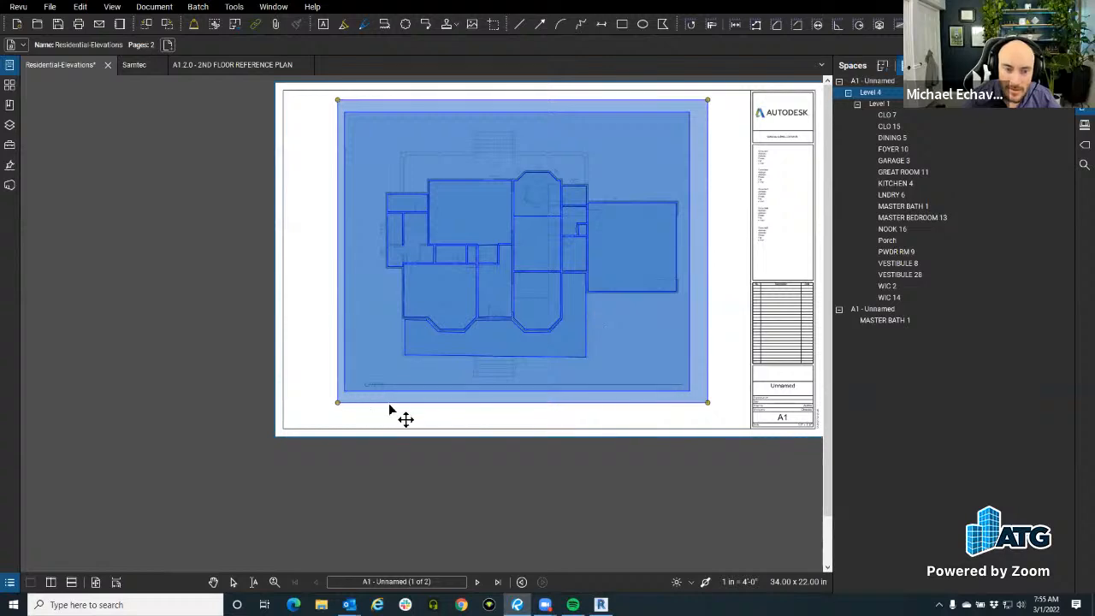
pyautogui.moveTo(389, 404); pyautogui.dragTo(0, 400)
pyautogui.scroll(-5, 188, 436)
pyautogui.moveTo(188, 436); pyautogui.dragTo(394, 418)
pyautogui.scroll(3, 351, 412)
pyautogui.moveTo(307, 397); pyautogui.dragTo(284, 428)
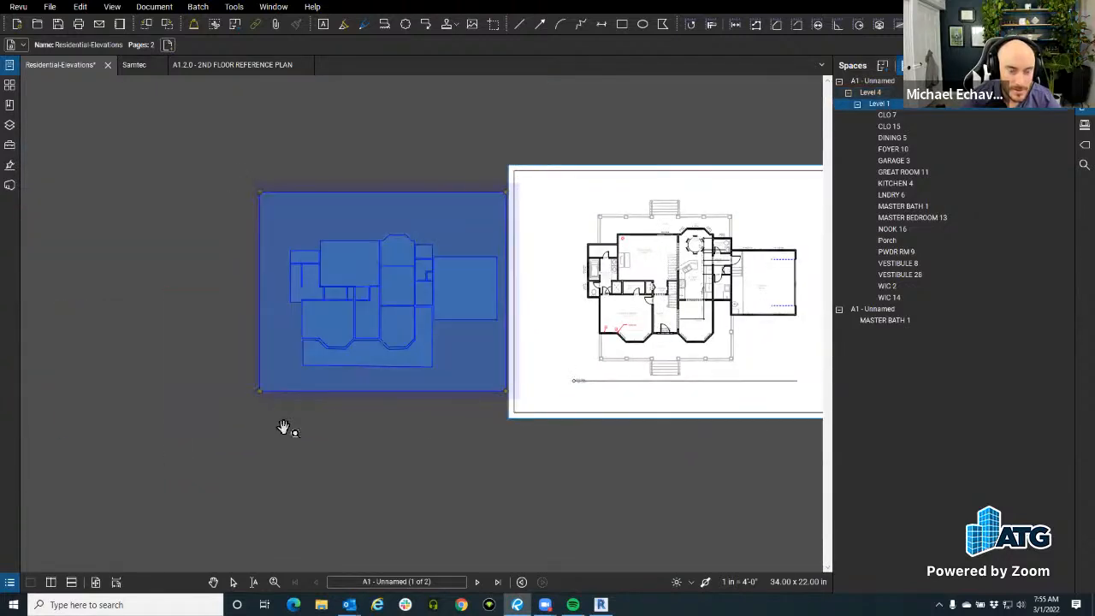
# Try to pull Level 1 out of Level 4 and delete Level 4, and undo these changes.
pyautogui.moveTo(387, 207); pyautogui.dragTo(676, 364)
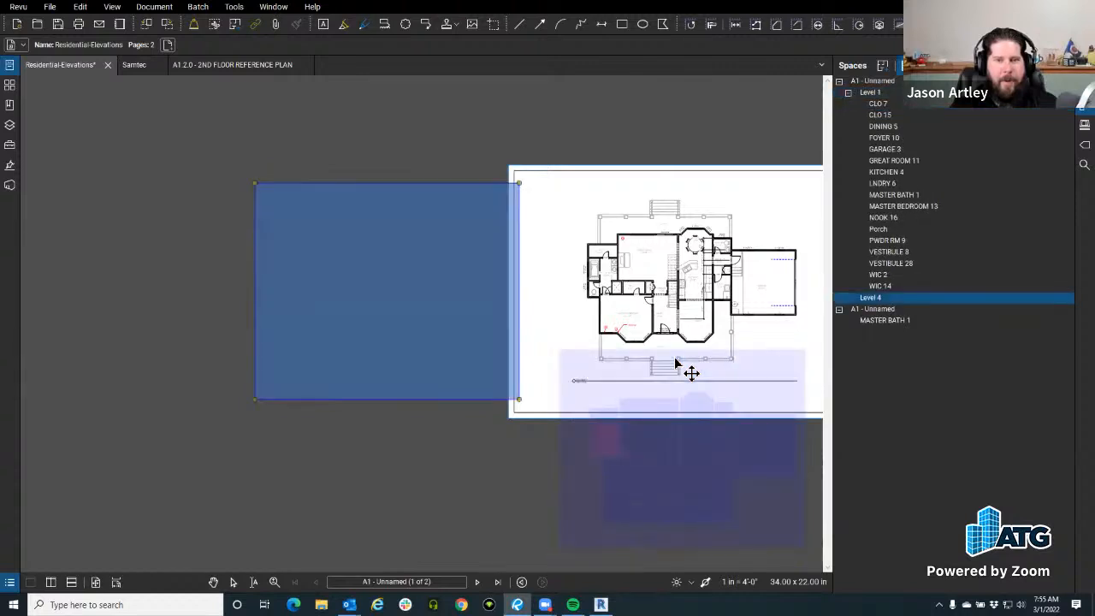
pyautogui.press('Delete')
pyautogui.moveTo(494, 339); pyautogui.dragTo(288, 240)
pyautogui.moveTo(463, 369); pyautogui.dragTo(643, 411)
pyautogui.hotkey('ctrl', 'z')
pyautogui.hotkey('ctrl', 'z')
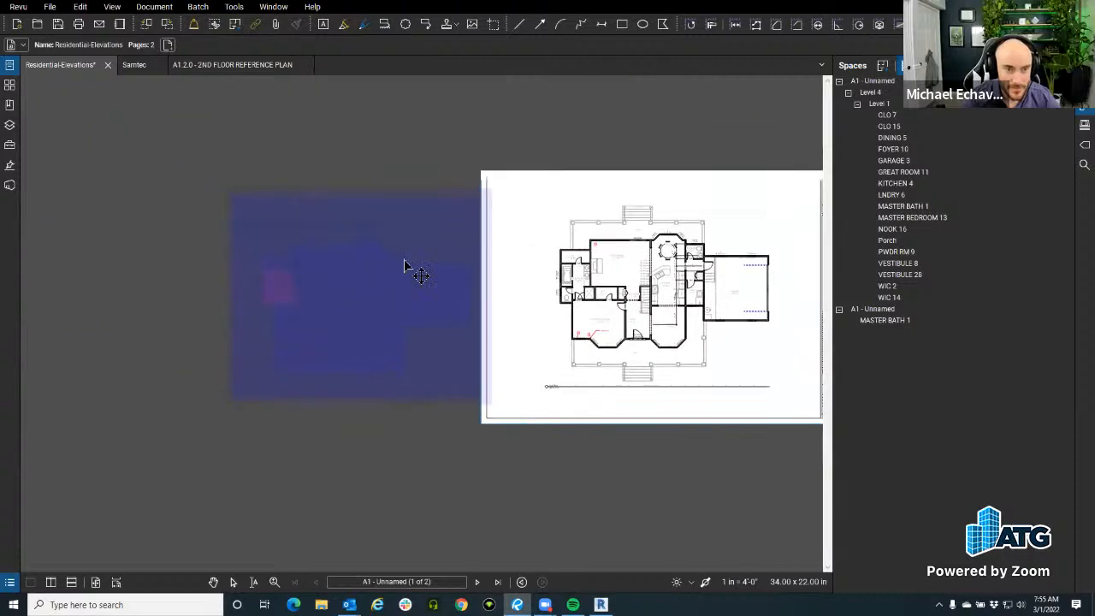
# Move Level 1 with its rooms out of Level 4 onto the sheet, and delete the emptied Level 4 space.
pyautogui.click(404, 265)
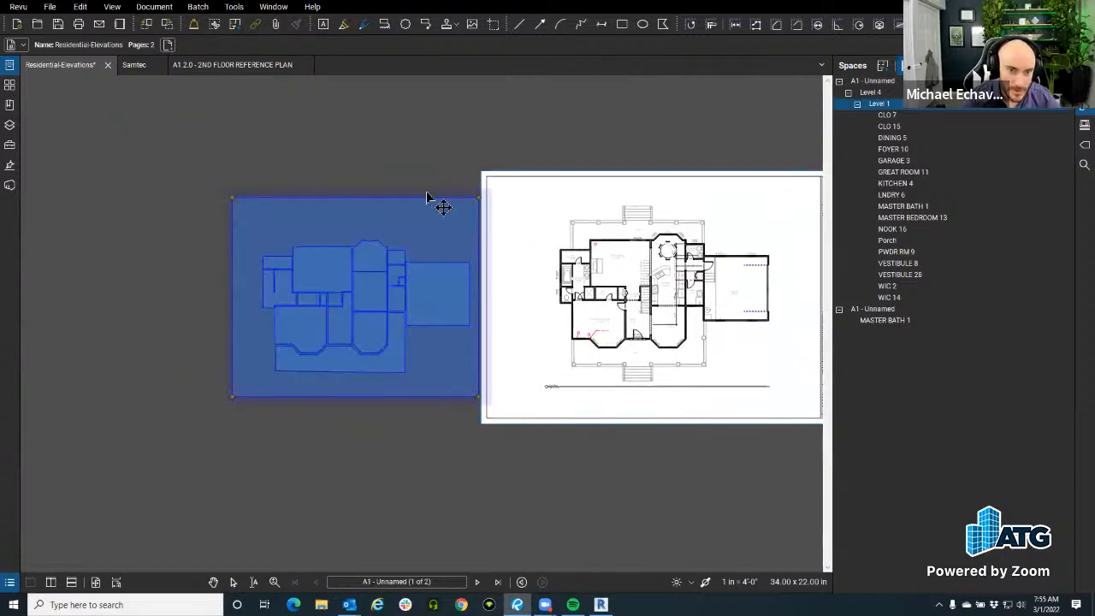
pyautogui.moveTo(430, 220); pyautogui.dragTo(428, 245)
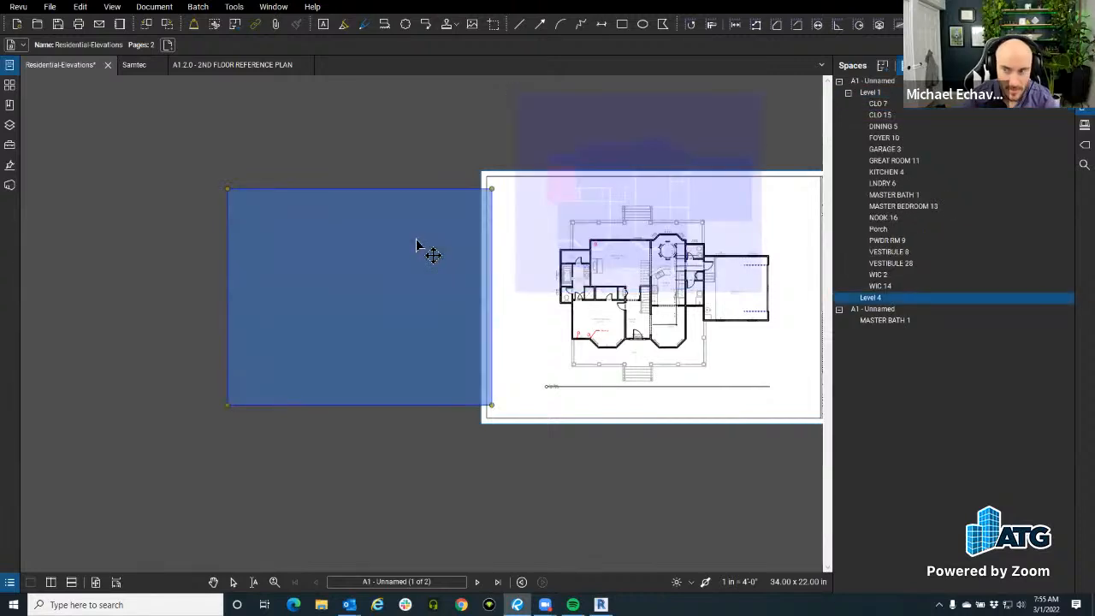
pyautogui.press('Delete')
# Move the Level 1 space with its rooms back over the floor plan.
pyautogui.moveTo(471, 306); pyautogui.dragTo(357, 335)
pyautogui.scroll(1, 356, 336)
pyautogui.moveTo(373, 134); pyautogui.dragTo(392, 259)
# Examine the commands available for the Level 1 and WIC 2 spaces without applying any of them.
pyautogui.rightClick(530, 264)
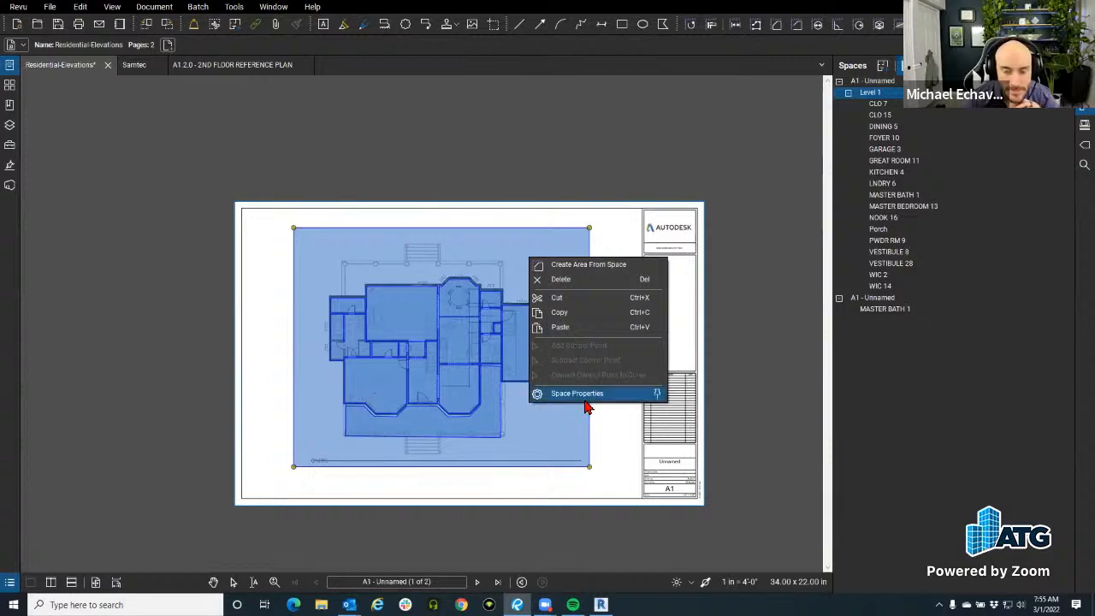
pyautogui.click(611, 441)
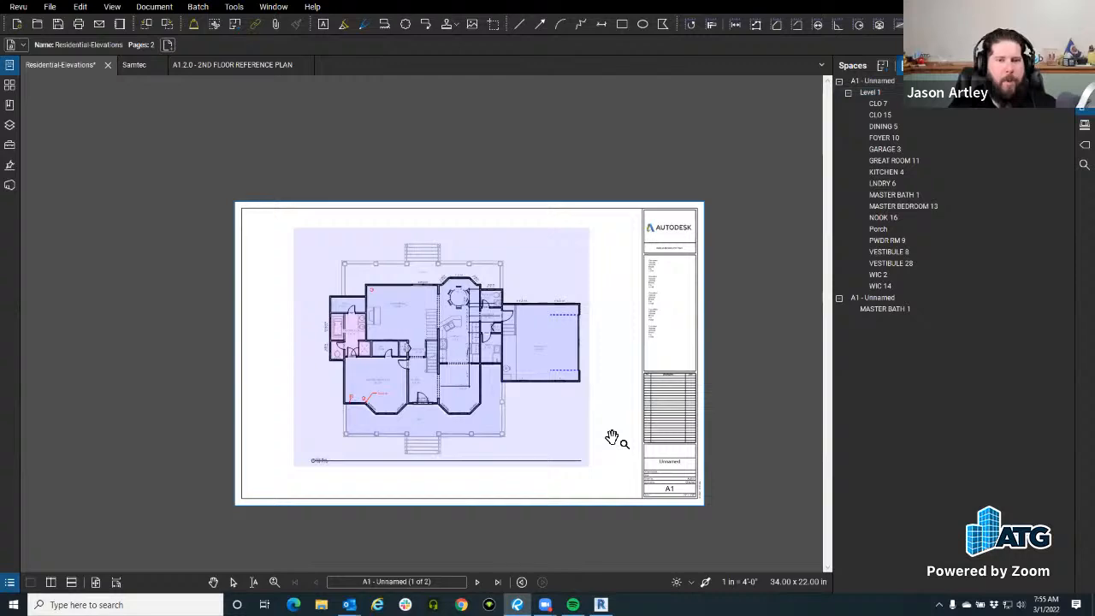
pyautogui.scroll(5, 562, 406)
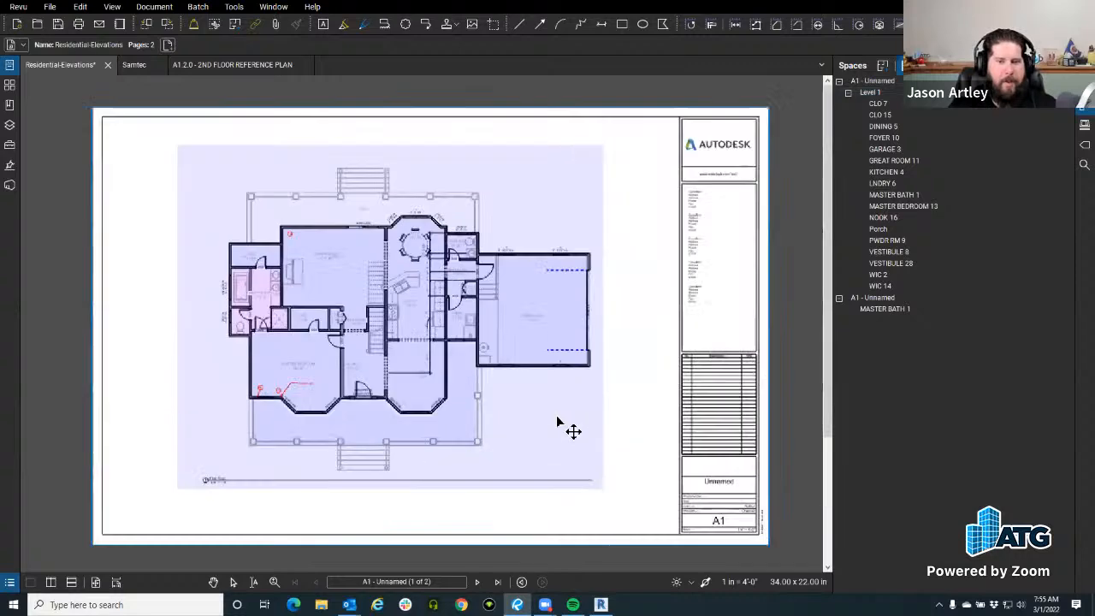
pyautogui.scroll(-1, 513, 400)
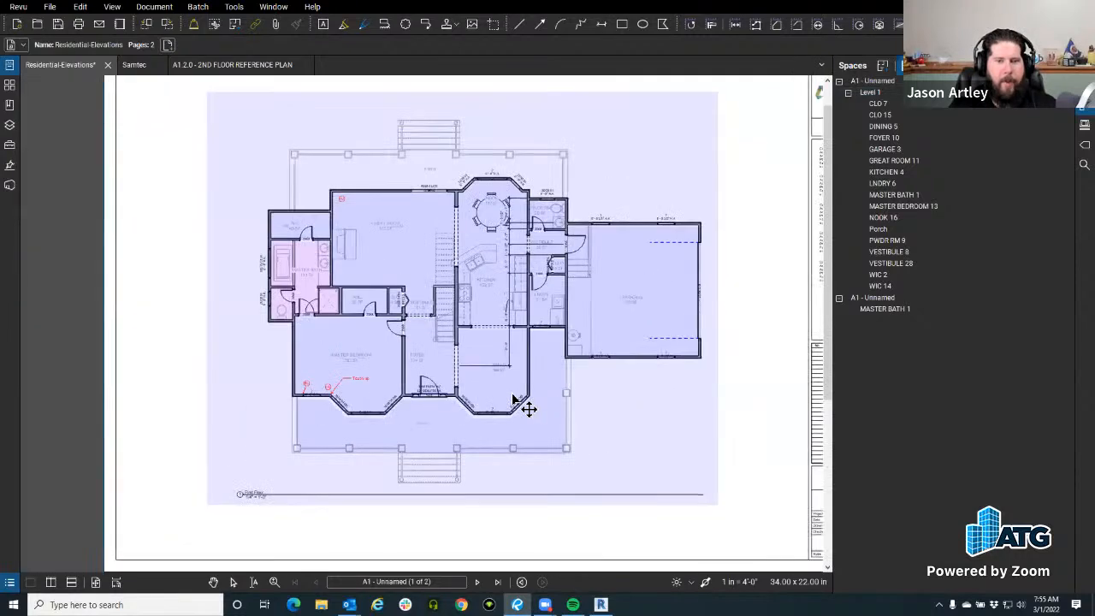
pyautogui.scroll(2, 286, 228)
pyautogui.click(287, 229)
pyautogui.rightClick(288, 228)
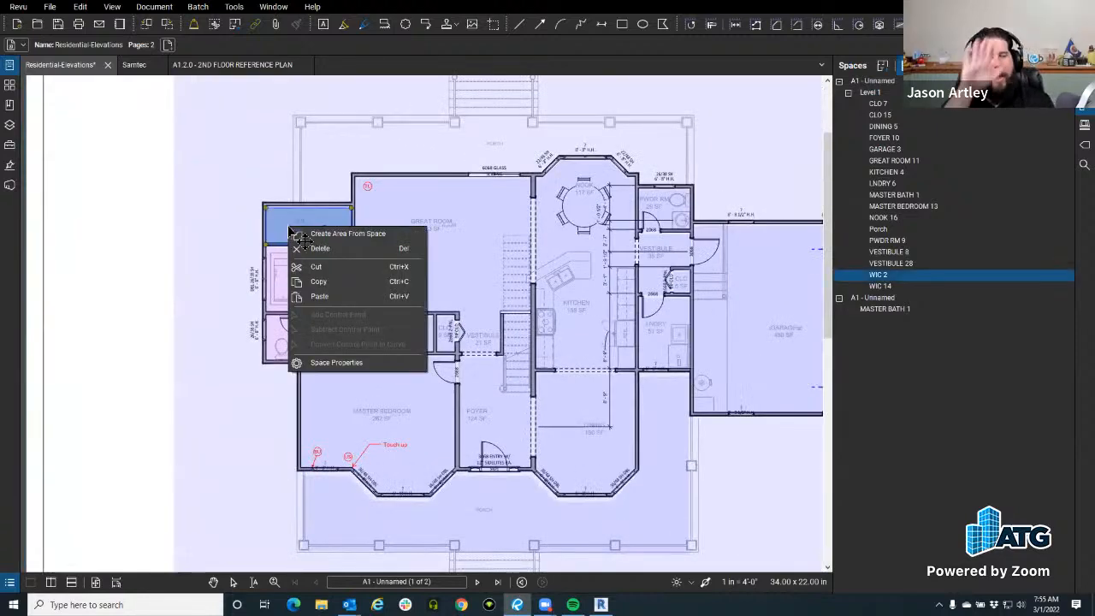
pyautogui.click(115, 282)
# Nudge the Level 1 space into finer alignment with the plan's walls and deselect it.
pyautogui.scroll(-1, 117, 282)
pyautogui.scroll(3, 219, 248)
pyautogui.scroll(5, 220, 248)
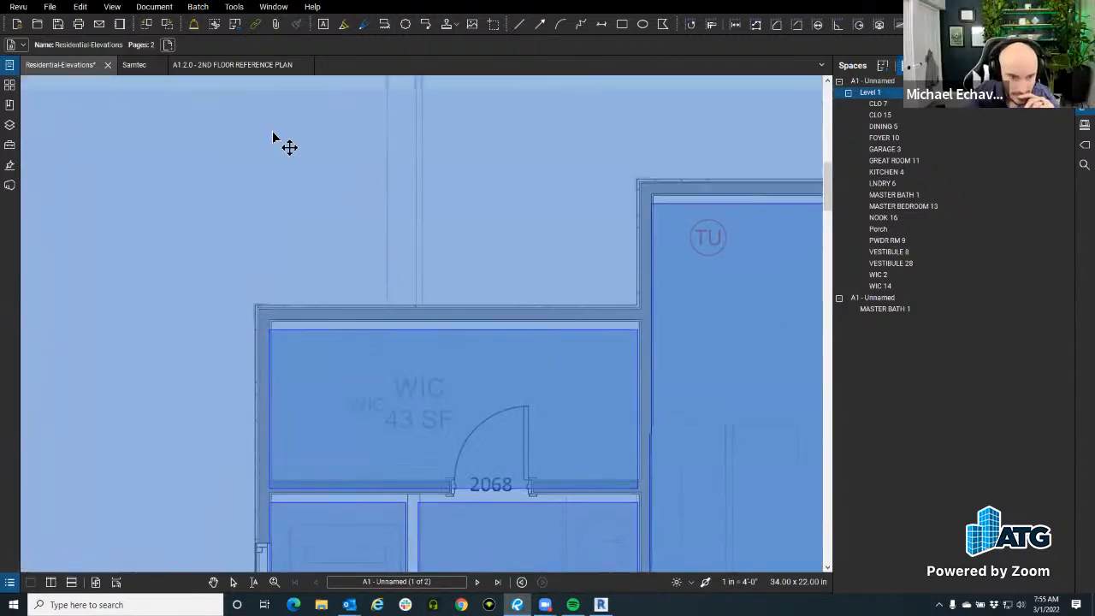
pyautogui.scroll(-1, 261, 272)
pyautogui.scroll(-3, 265, 284)
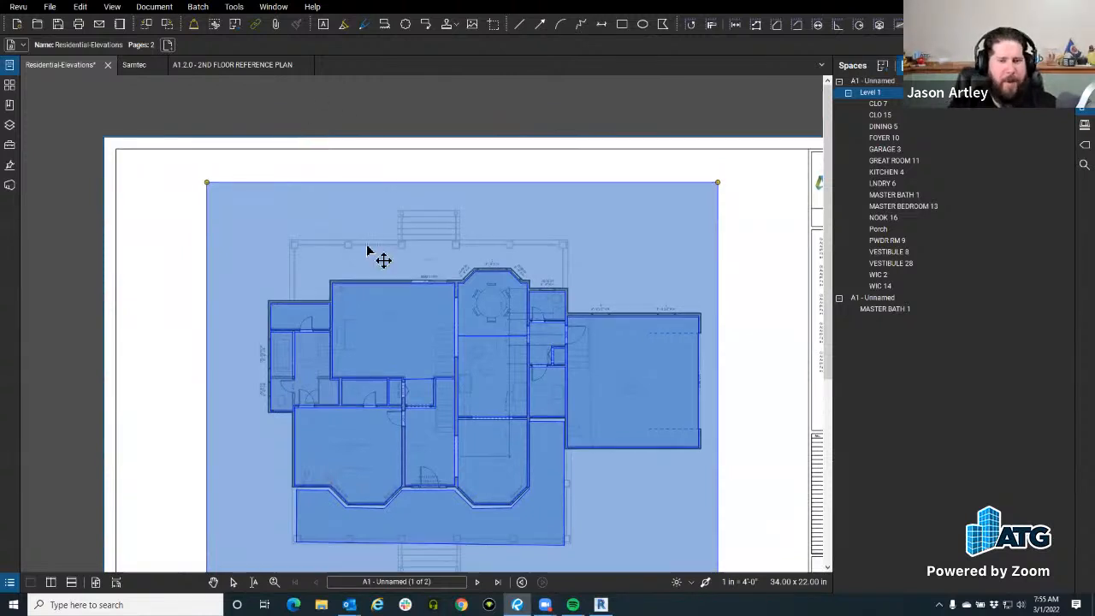
pyautogui.press('Up')
pyautogui.press('Left')
pyautogui.press('Right')
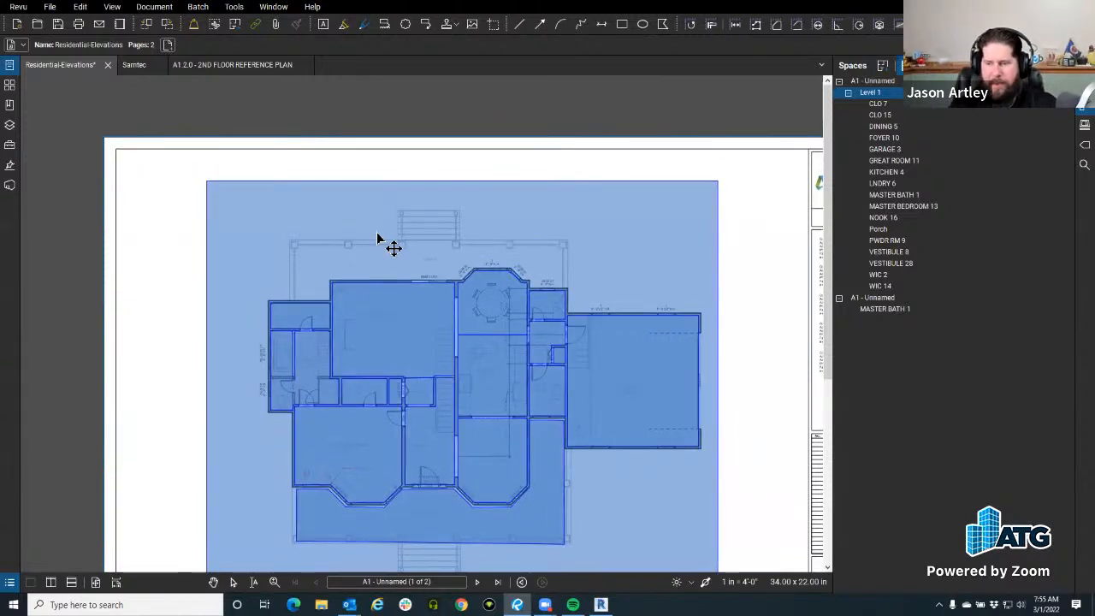
pyautogui.click(428, 111)
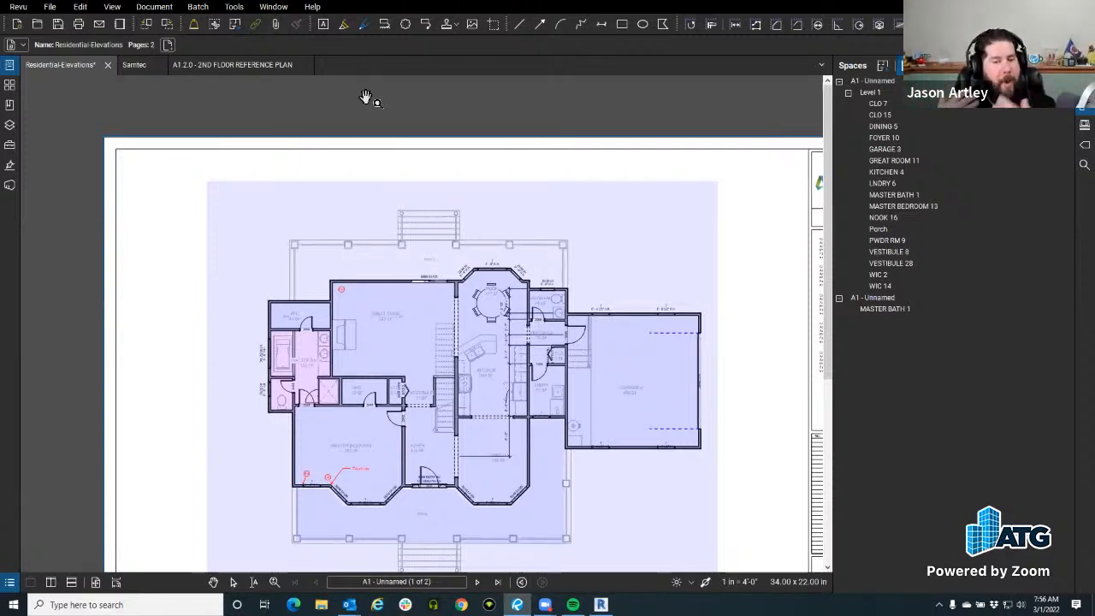
pyautogui.scroll(-3, 366, 97)
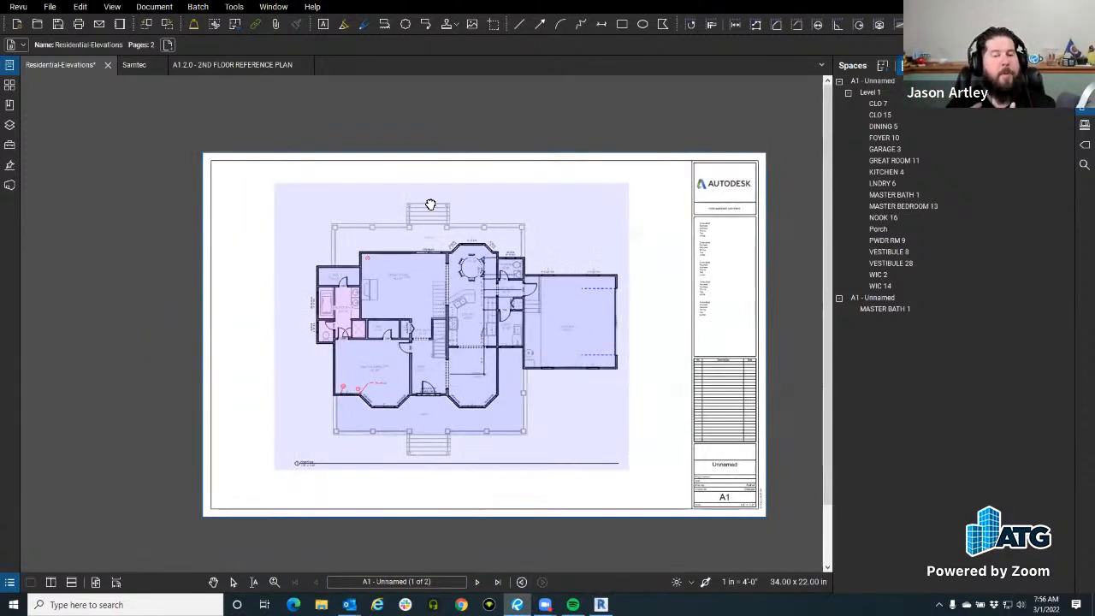
pyautogui.moveTo(409, 207); pyautogui.dragTo(393, 186)
pyautogui.scroll(1, 420, 342)
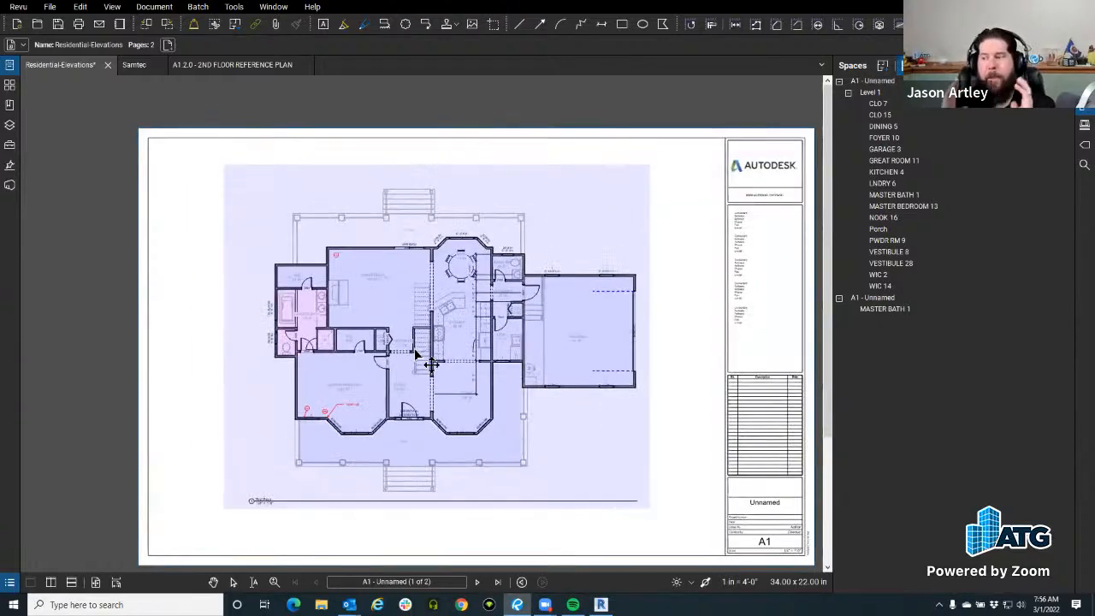
pyautogui.scroll(1, 417, 349)
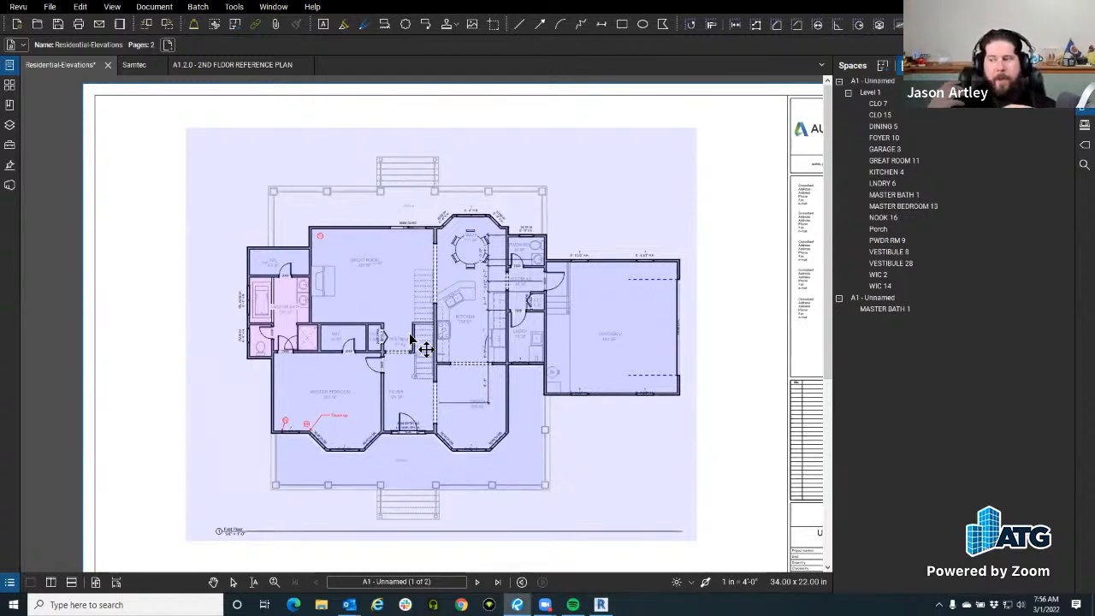
pyautogui.scroll(-1, 389, 362)
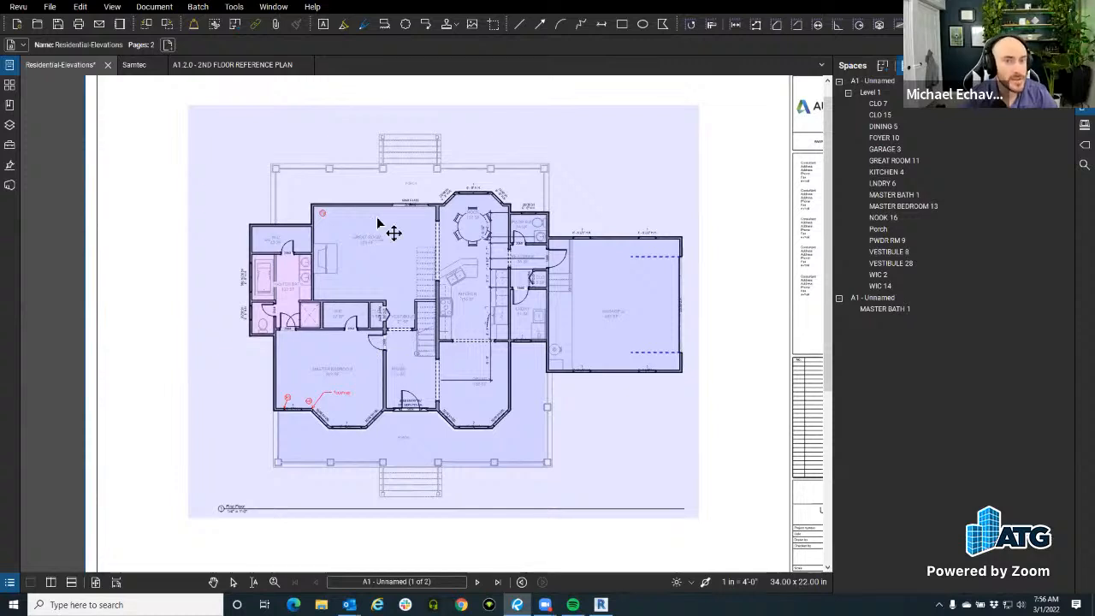
# View the second page of Residential-Elevations, and open Syracuse-Suites.pdf and close it again.
pyautogui.click(9, 85)
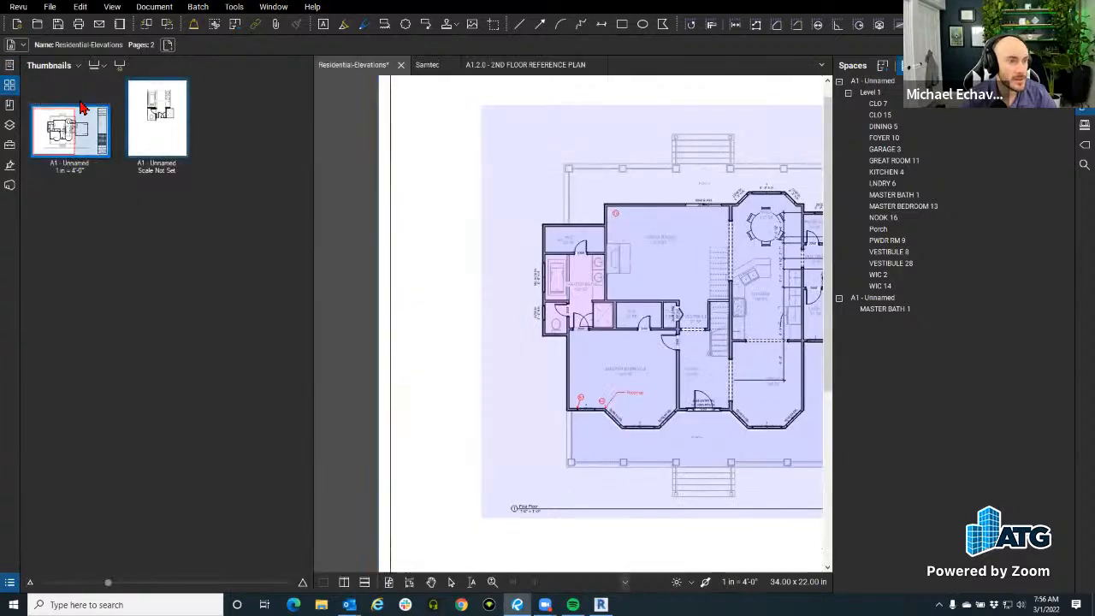
pyautogui.click(150, 114)
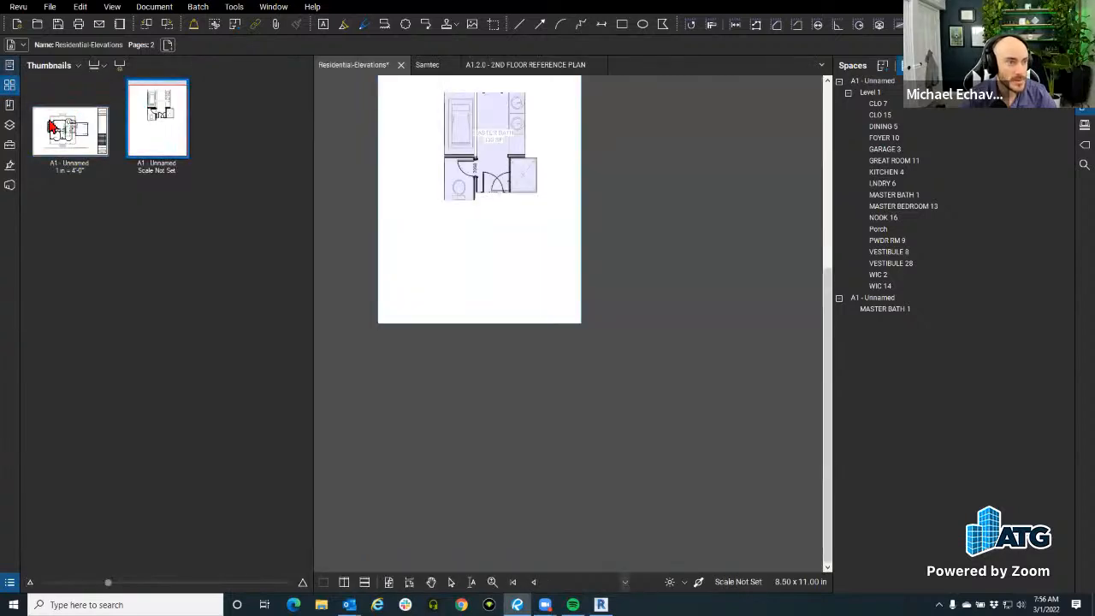
pyautogui.click(9, 65)
pyautogui.click(87, 176)
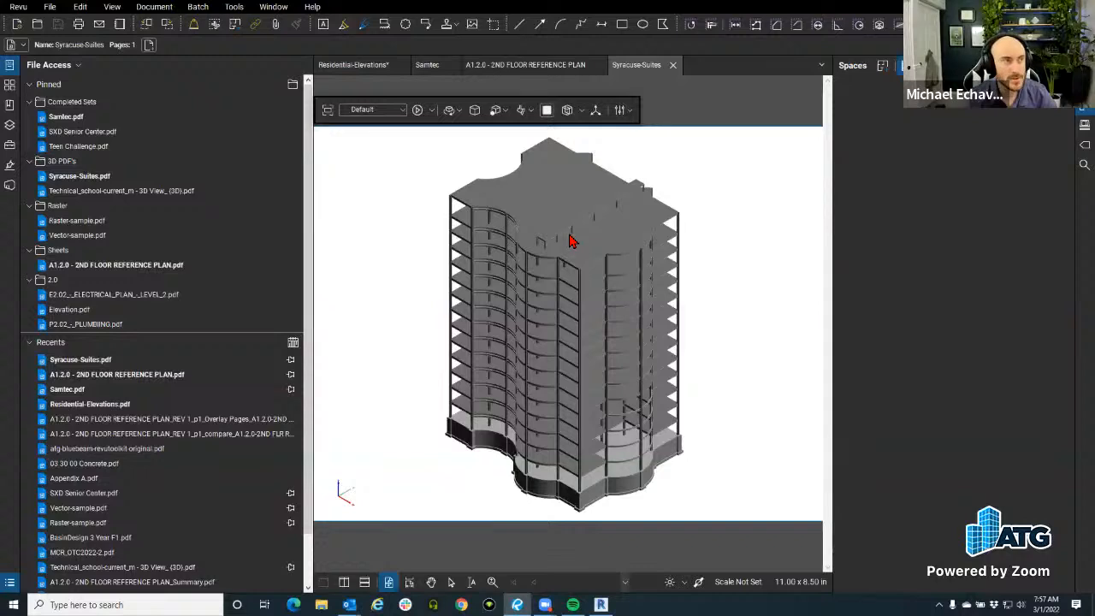
pyautogui.click(673, 65)
# Switch to the Samtec drawing set, hide the file list, and go to the foundation plan on page 2.
pyautogui.click(427, 65)
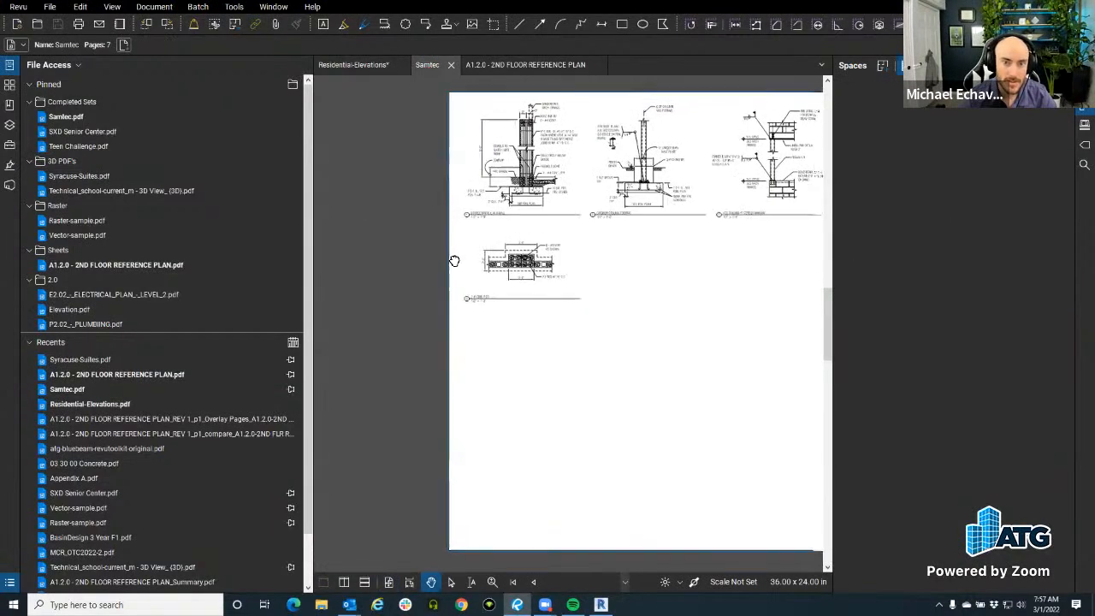
pyautogui.click(514, 583)
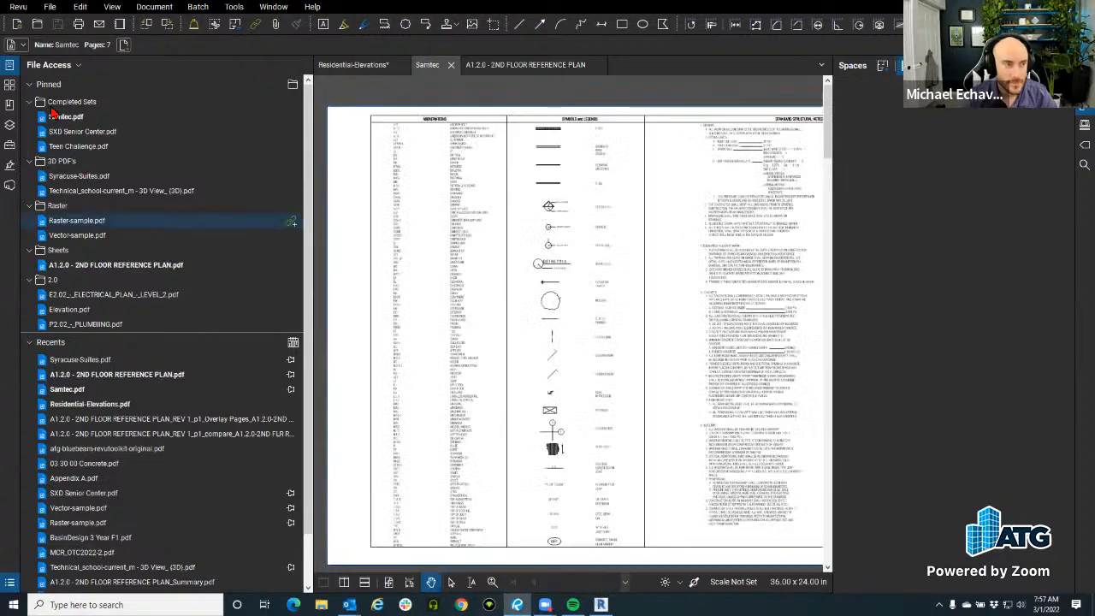
pyautogui.click(10, 67)
pyautogui.scroll(-3, 369, 390)
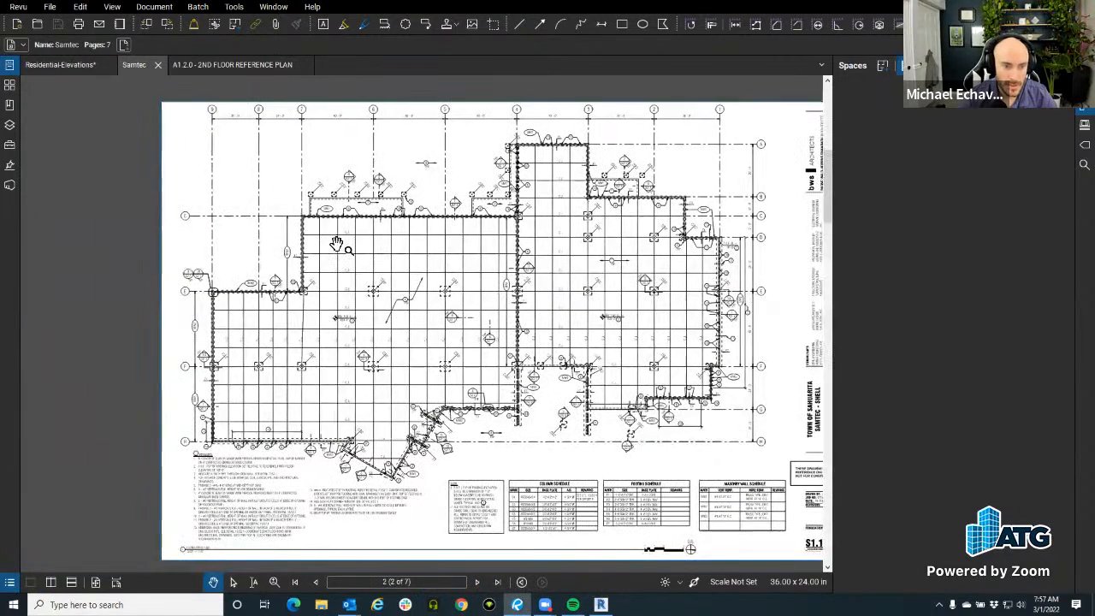
# Set the scale of Samtec's page 2 to the preset 3/32" = 1'-0", matching the foundation plan's title.
pyautogui.scroll(6, 336, 244)
pyautogui.moveTo(336, 246); pyautogui.dragTo(300, 431)
pyautogui.scroll(-8, 435, 294)
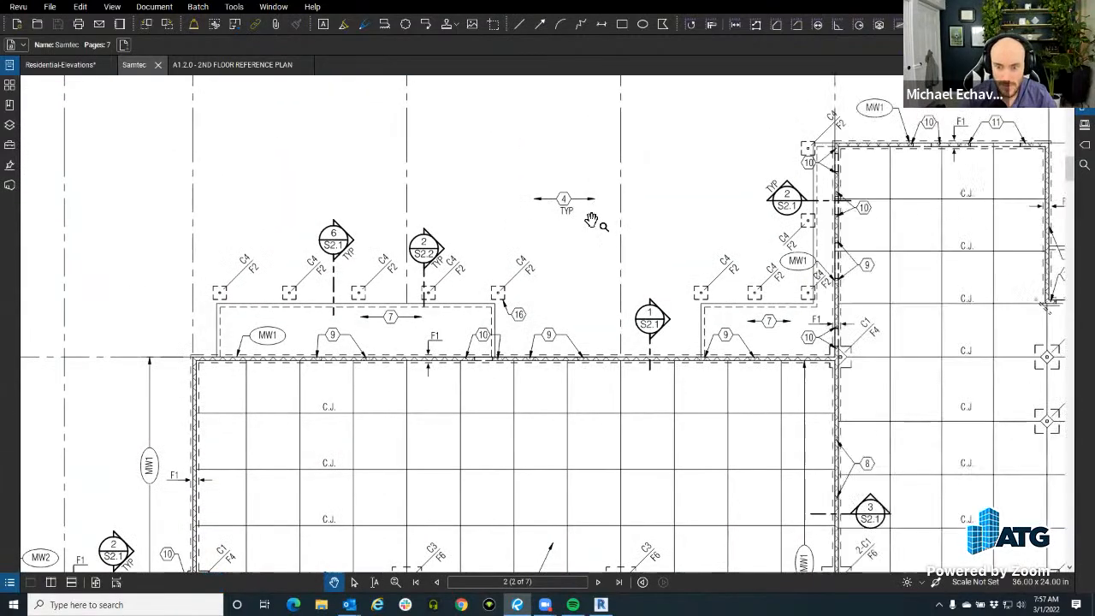
pyautogui.scroll(5, 404, 462)
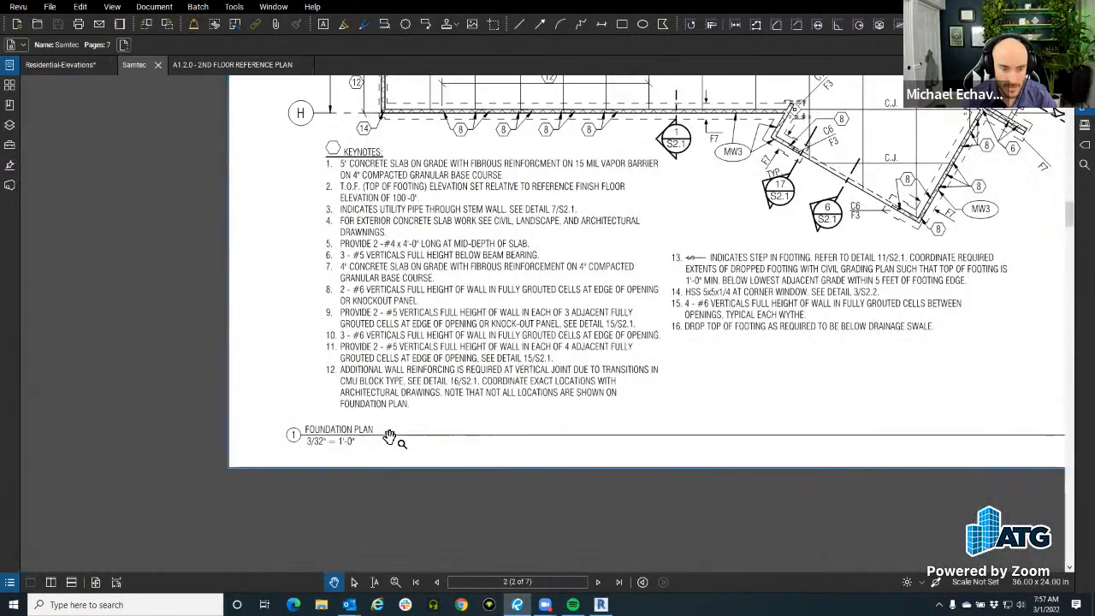
pyautogui.moveTo(627, 379); pyautogui.dragTo(543, 388)
pyautogui.click(977, 582)
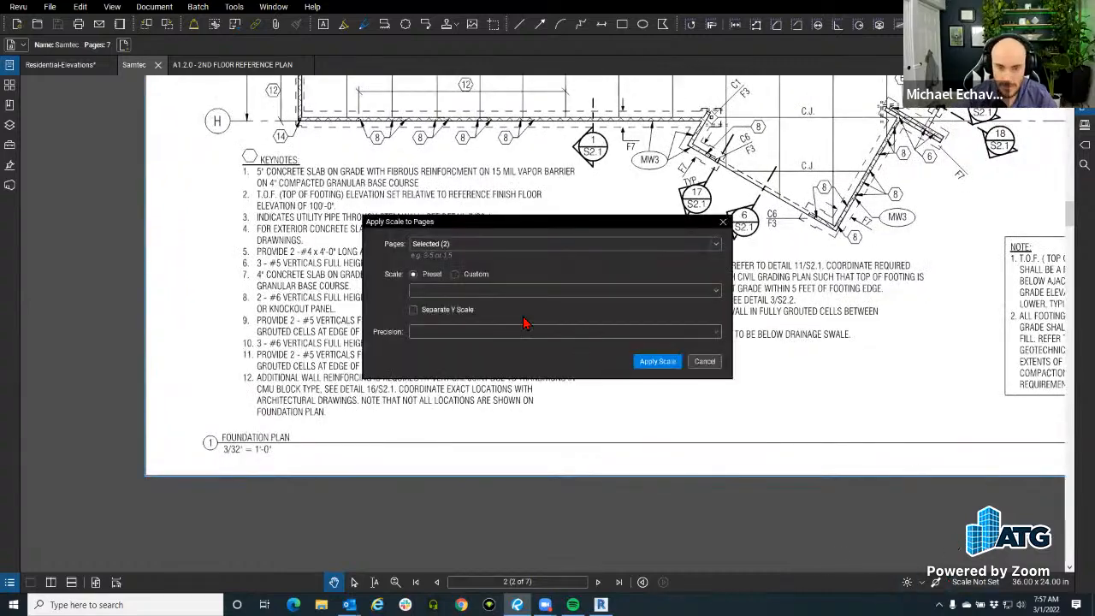
pyautogui.click(500, 291)
pyautogui.click(476, 334)
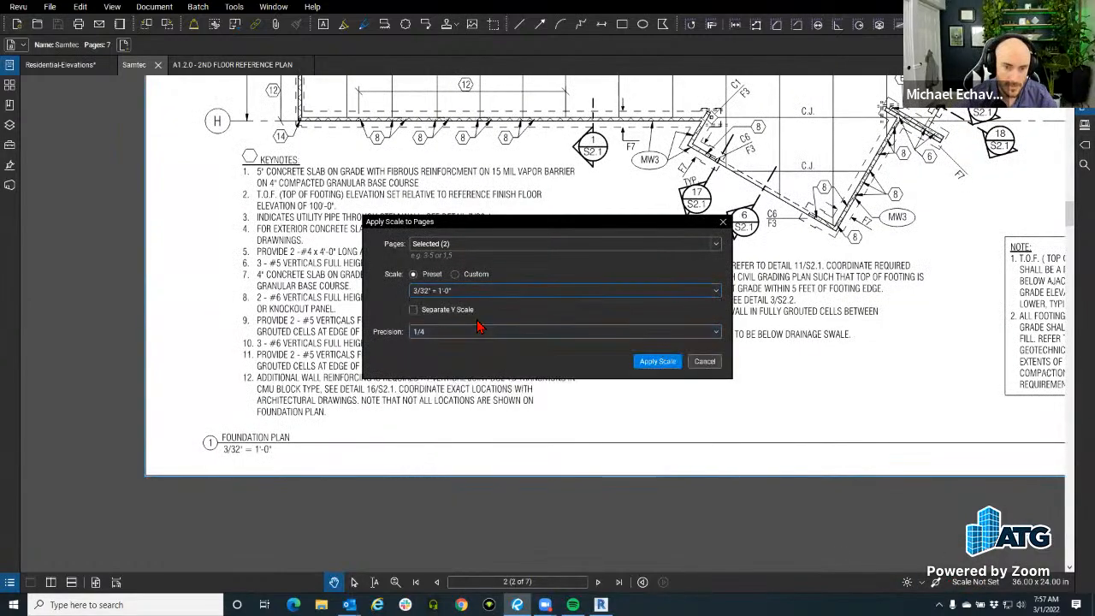
pyautogui.click(655, 366)
pyautogui.scroll(-3, 445, 432)
pyautogui.scroll(-2, 445, 432)
pyautogui.moveTo(445, 433); pyautogui.dragTo(339, 612)
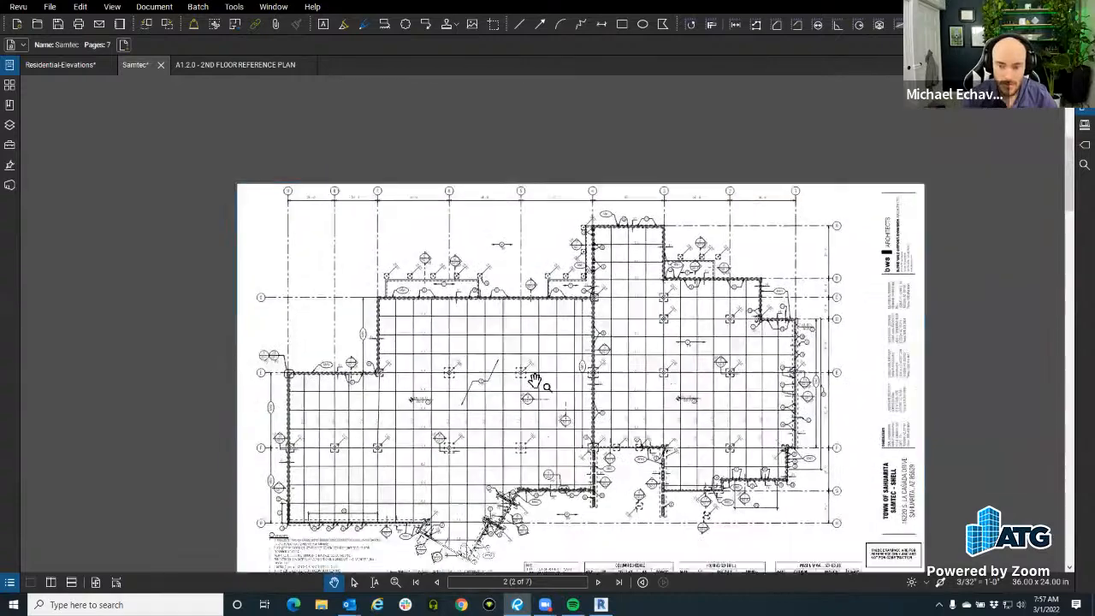
# Set the measurement precision of Samtec's page 2 to 1.
pyautogui.moveTo(539, 381); pyautogui.dragTo(560, 280)
pyautogui.click(1085, 105)
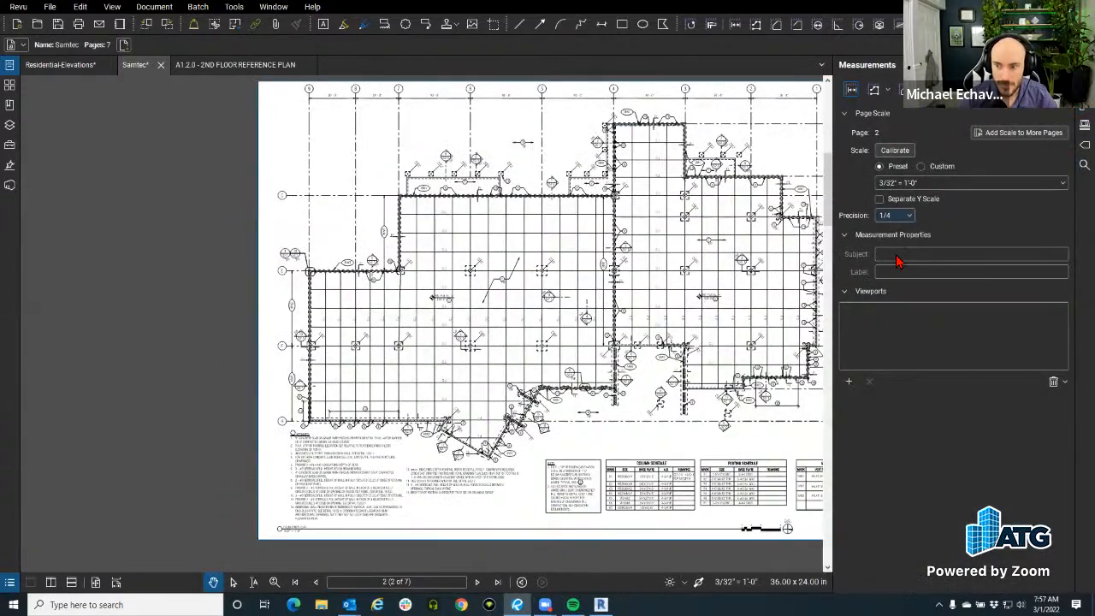
pyautogui.click(904, 216)
pyautogui.click(892, 230)
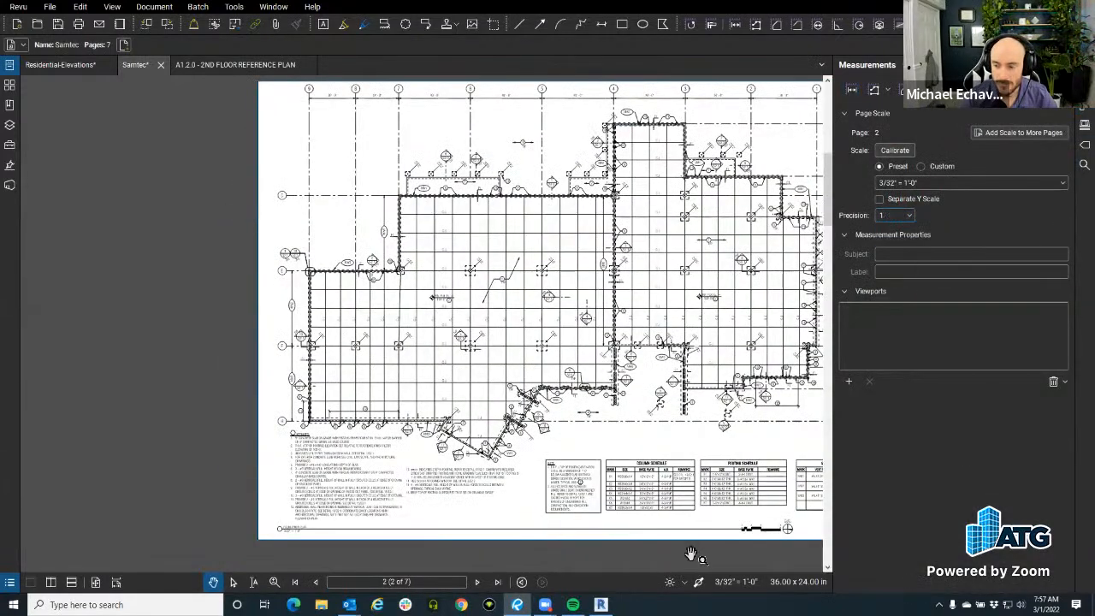
pyautogui.click(1085, 106)
# Add a length measurement of about 10'-0" across one control-joint bay, just below grid line C on the foundation plan.
pyautogui.scroll(5, 648, 139)
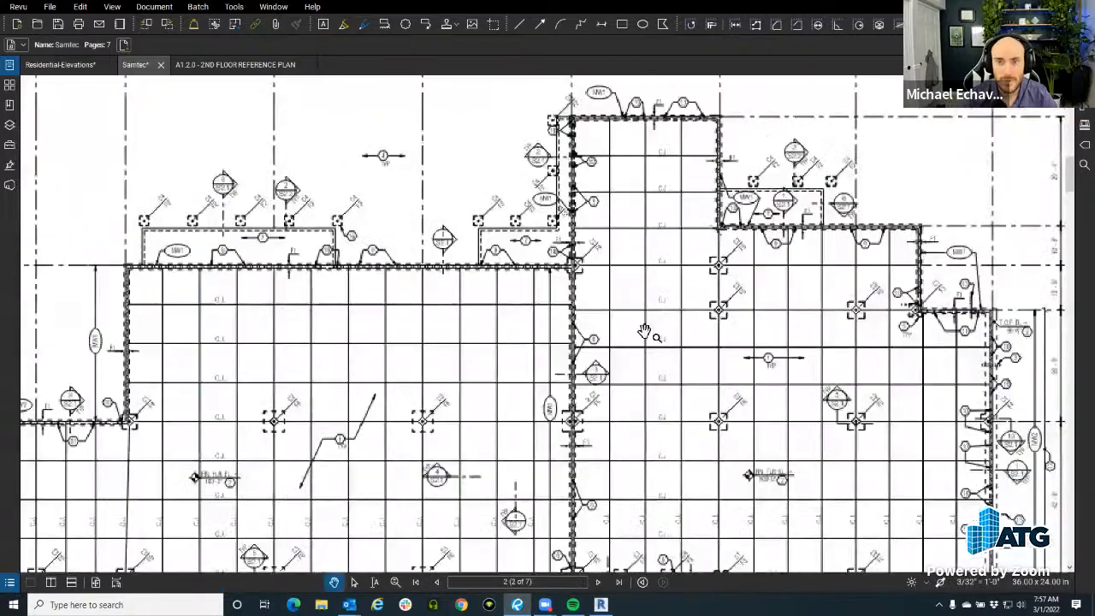
pyautogui.moveTo(645, 332); pyautogui.dragTo(709, 548)
pyautogui.scroll(-1, 723, 205)
pyautogui.moveTo(724, 204); pyautogui.dragTo(704, 242)
pyautogui.scroll(3, 704, 242)
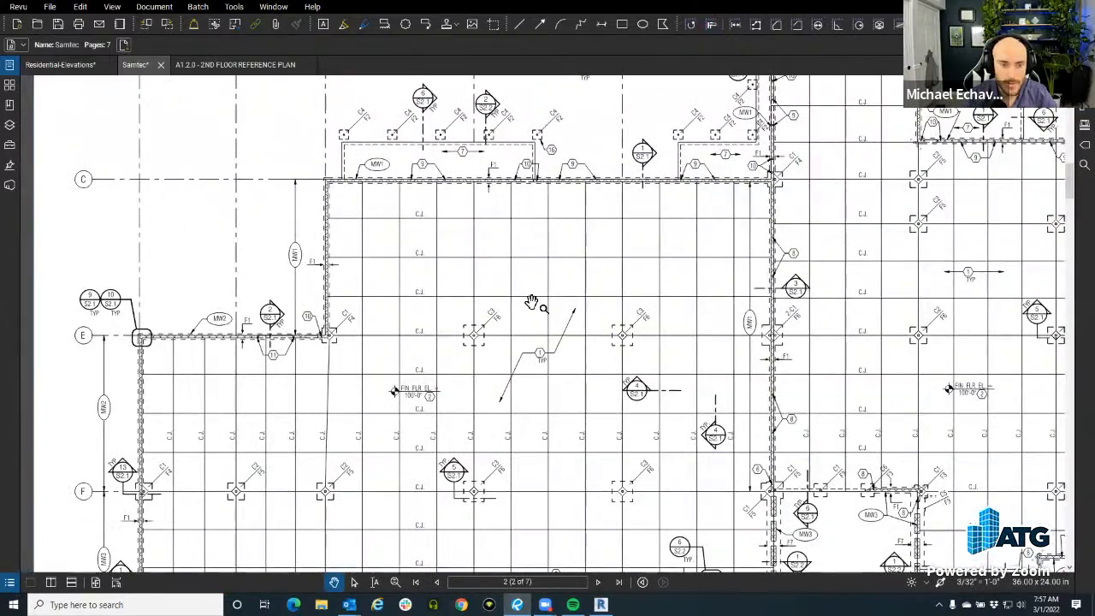
pyautogui.scroll(2, 530, 306)
pyautogui.click(734, 25)
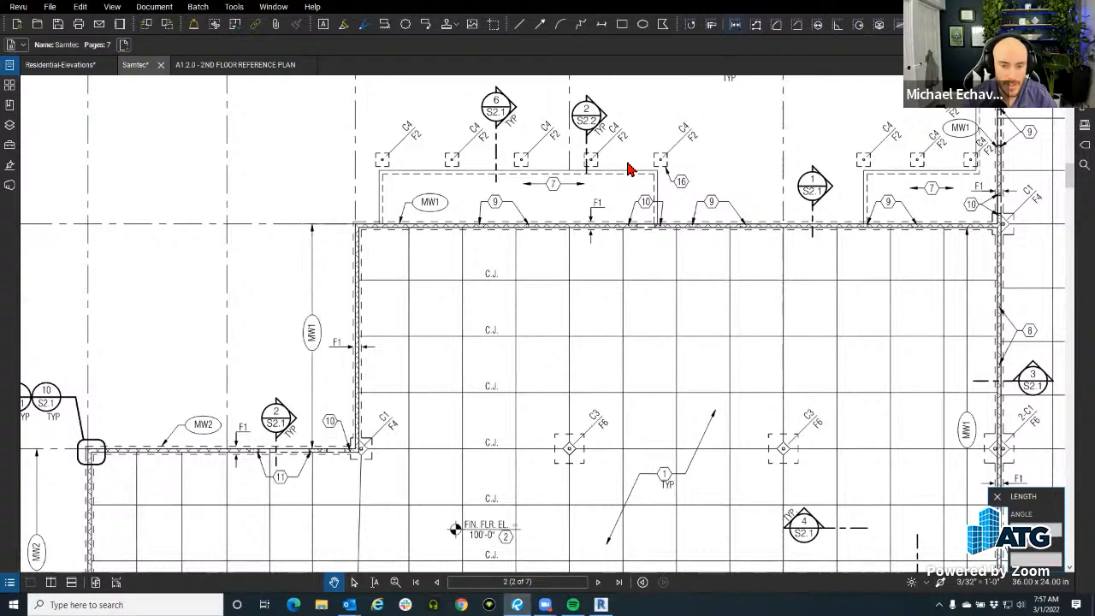
pyautogui.click(463, 295)
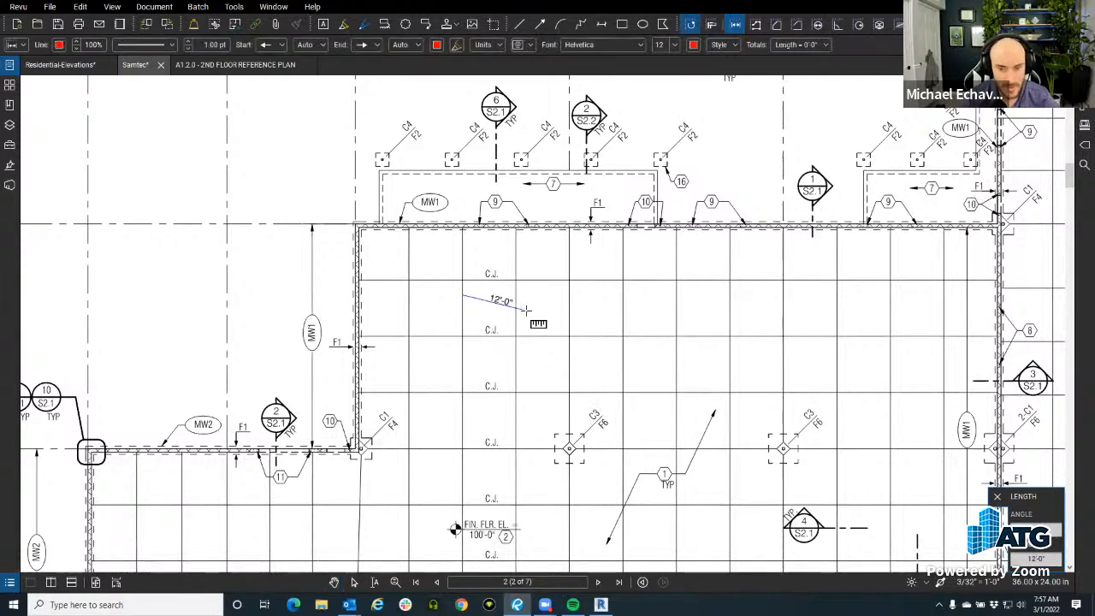
pyautogui.click(518, 309)
pyautogui.moveTo(557, 380); pyautogui.dragTo(528, 352)
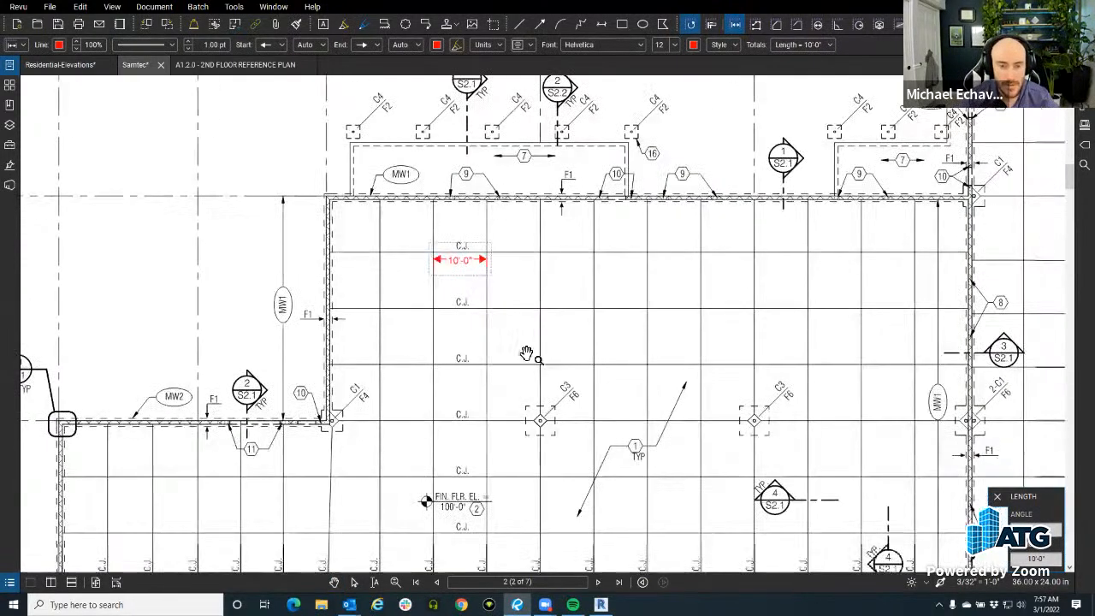
pyautogui.press('Escape')
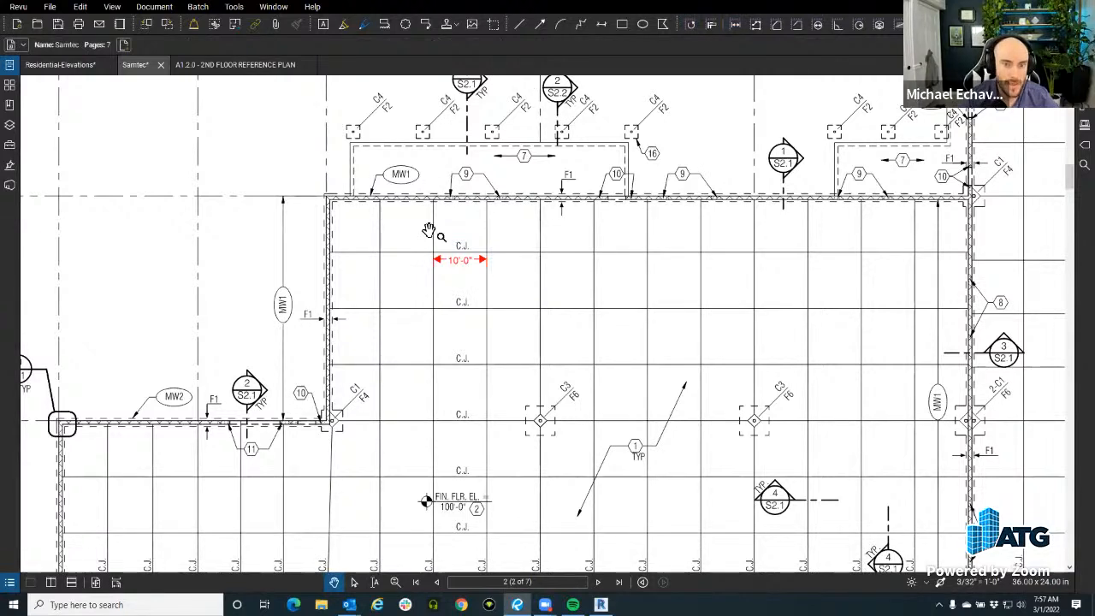
# Show the markups list and add a rectangular space named Area A around the new length measurement.
pyautogui.click(10, 582)
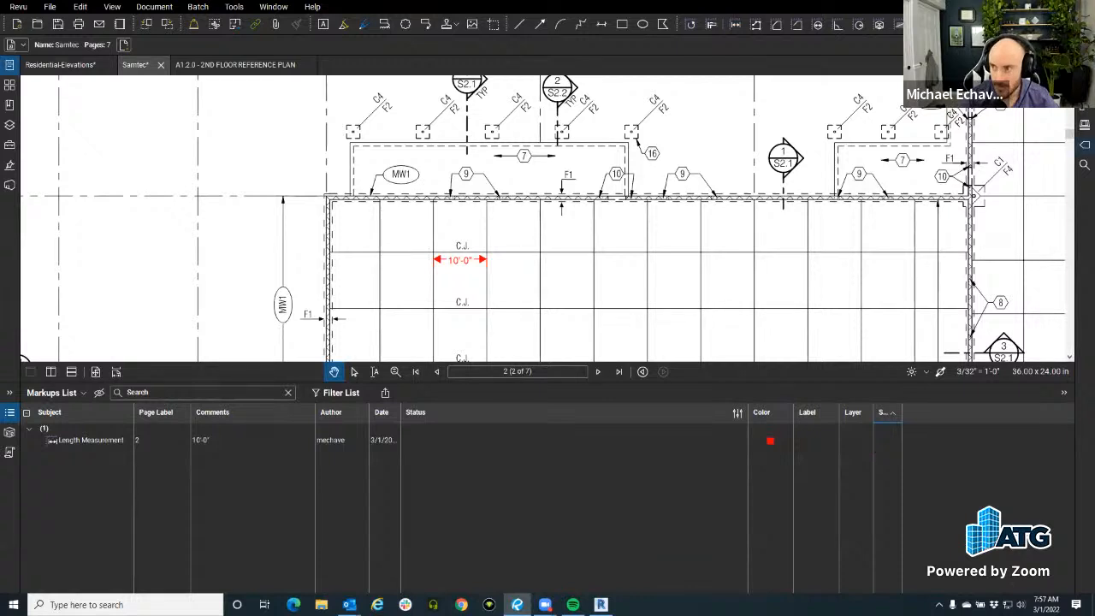
pyautogui.click(1085, 105)
pyautogui.click(882, 66)
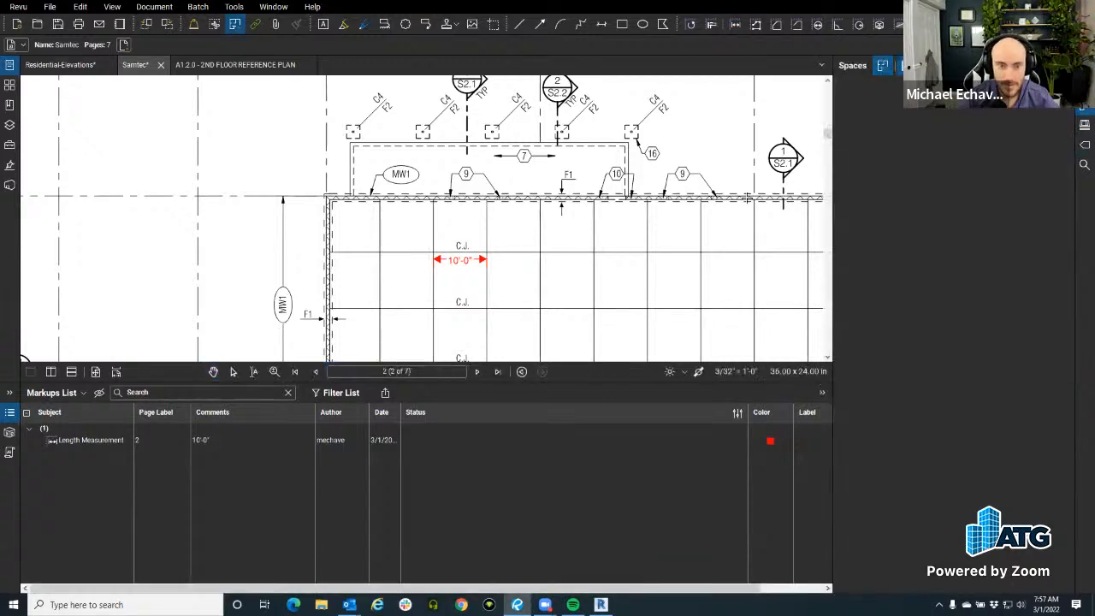
pyautogui.moveTo(410, 206); pyautogui.dragTo(537, 305)
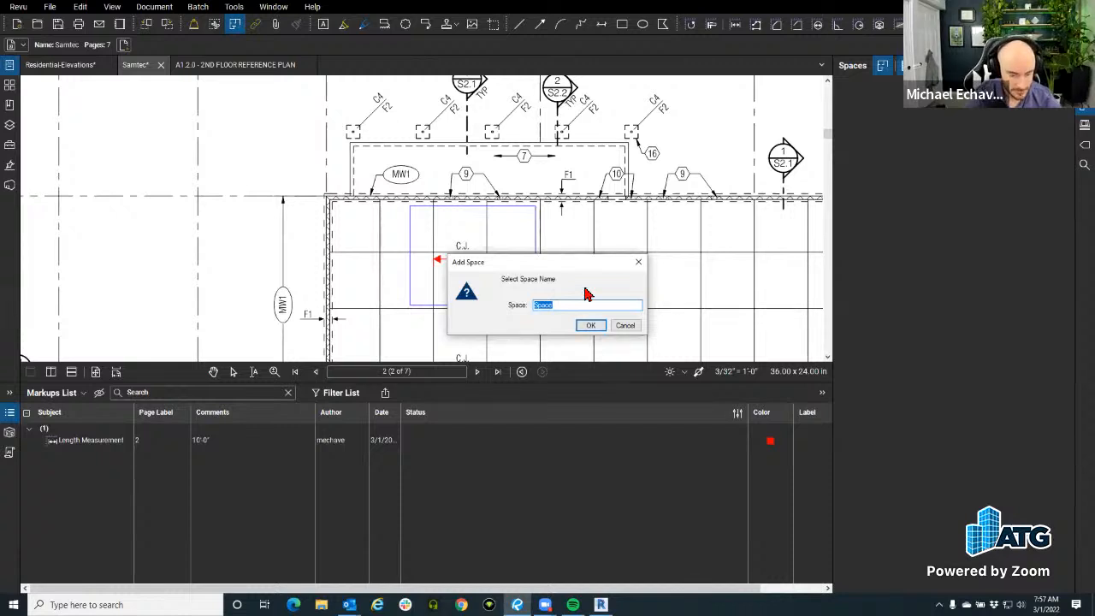
pyautogui.write('Are')
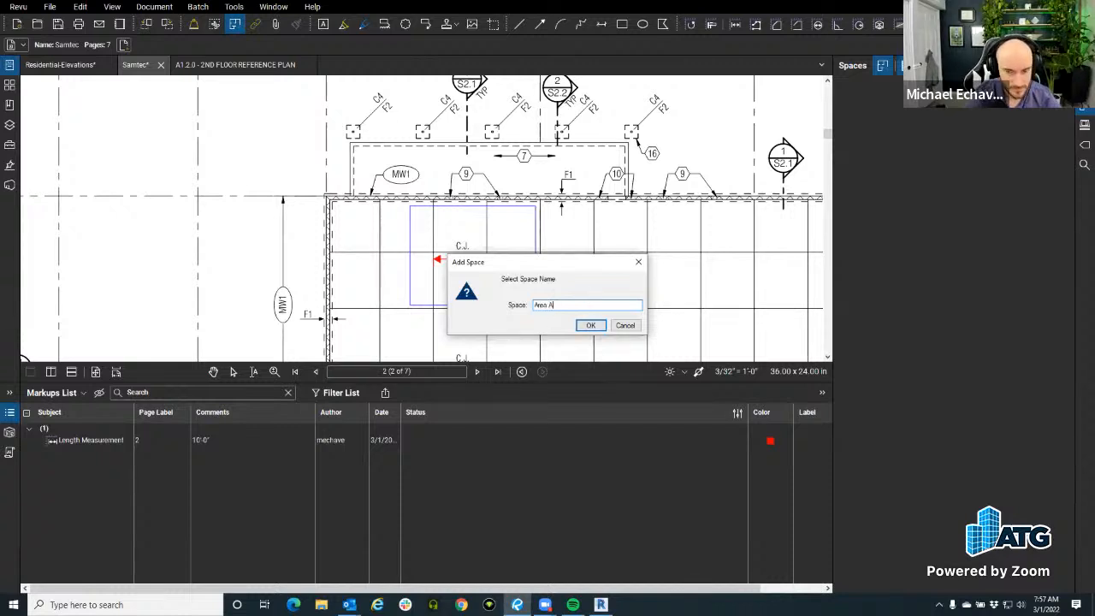
pyautogui.write('a A')
pyautogui.click(590, 325)
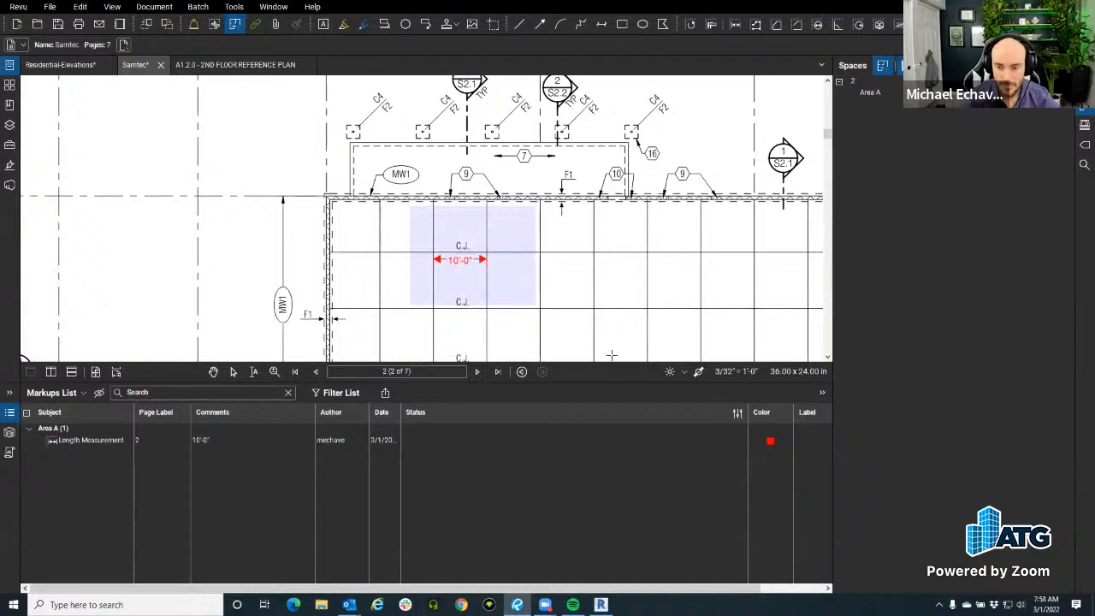
pyautogui.press('Escape')
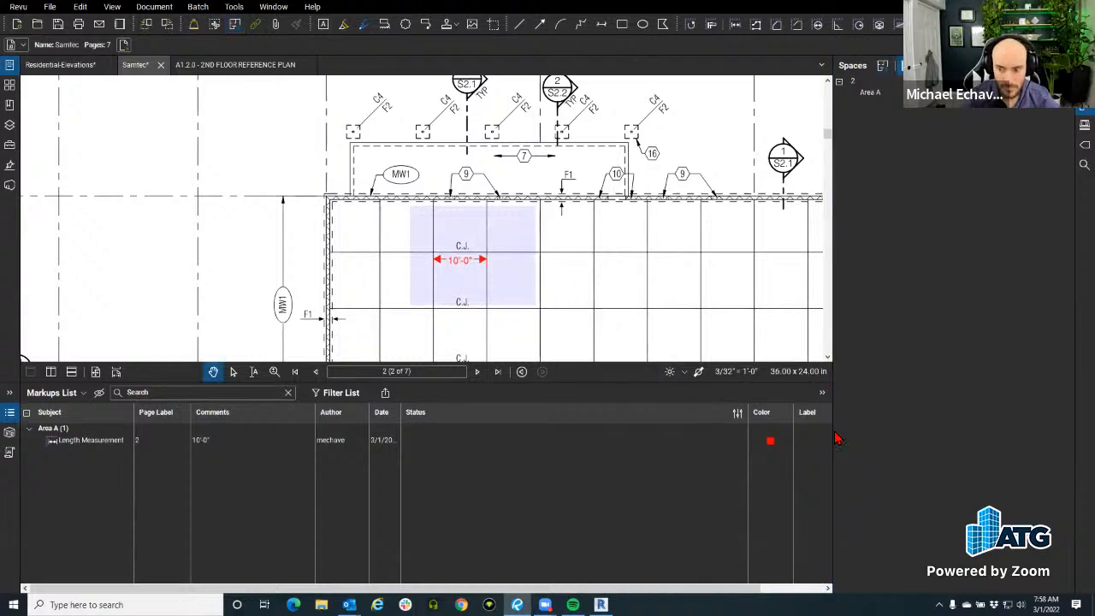
# Hide the spaces list, widen the Space column in the markups list, and select the length measurement's row.
pyautogui.click(1085, 106)
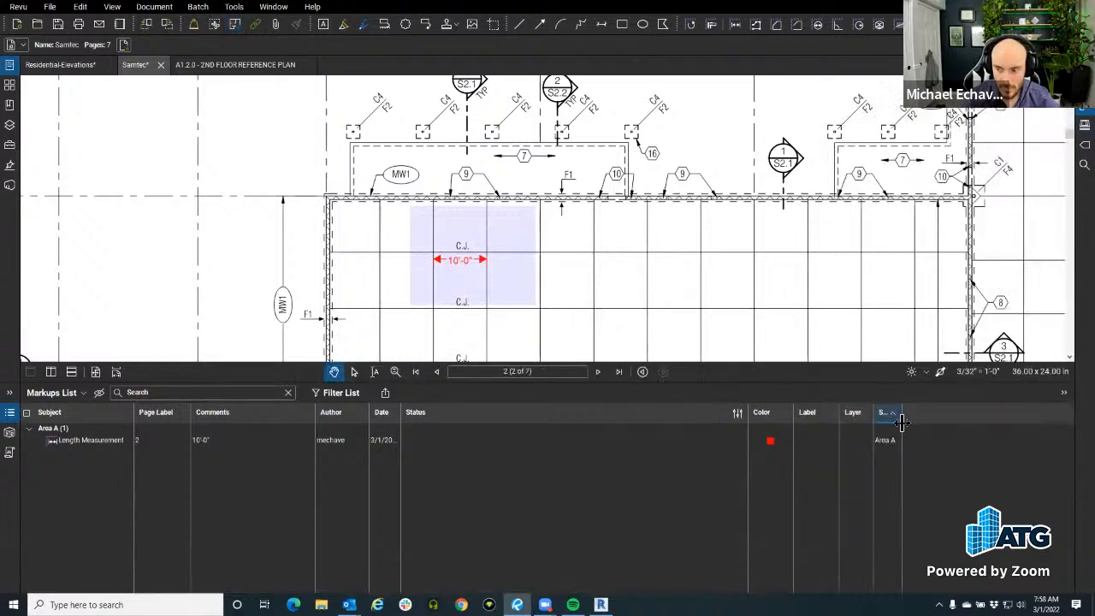
pyautogui.moveTo(902, 422); pyautogui.dragTo(997, 419)
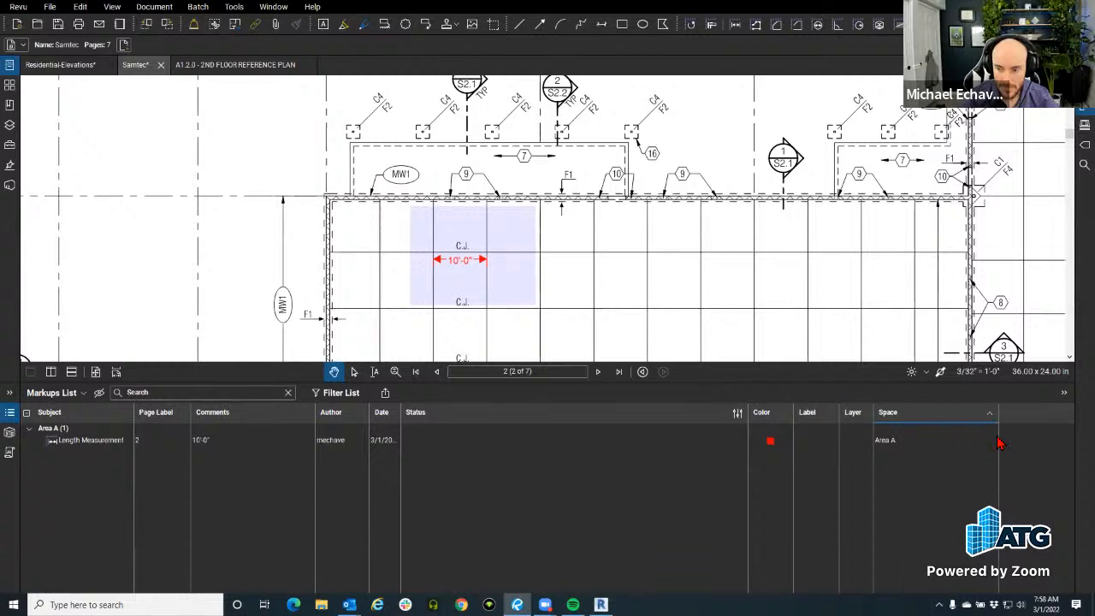
pyautogui.scroll(-2, 619, 166)
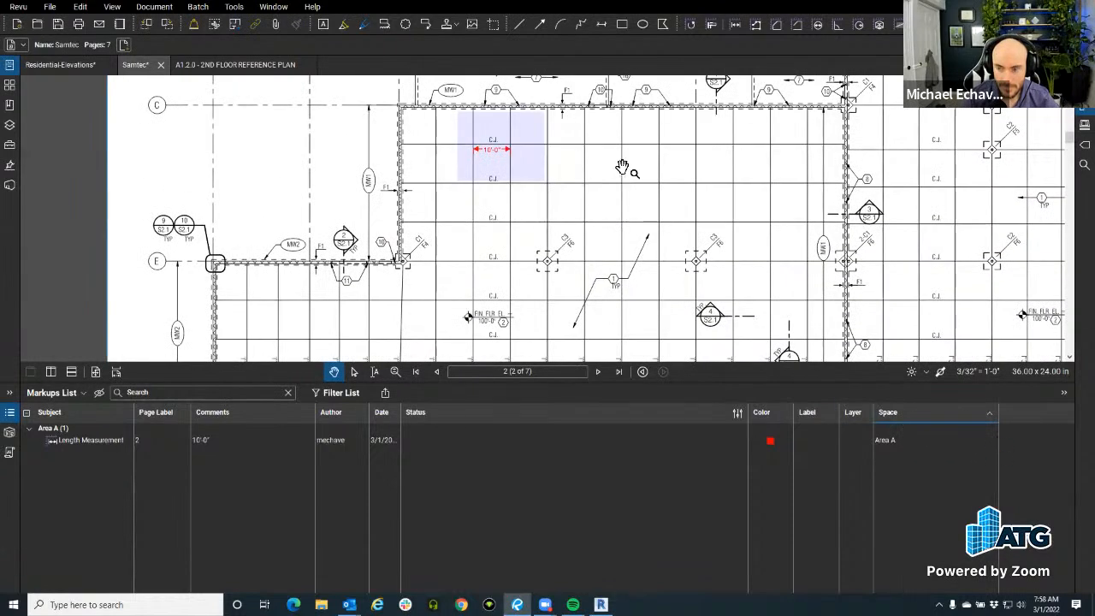
pyautogui.click(888, 442)
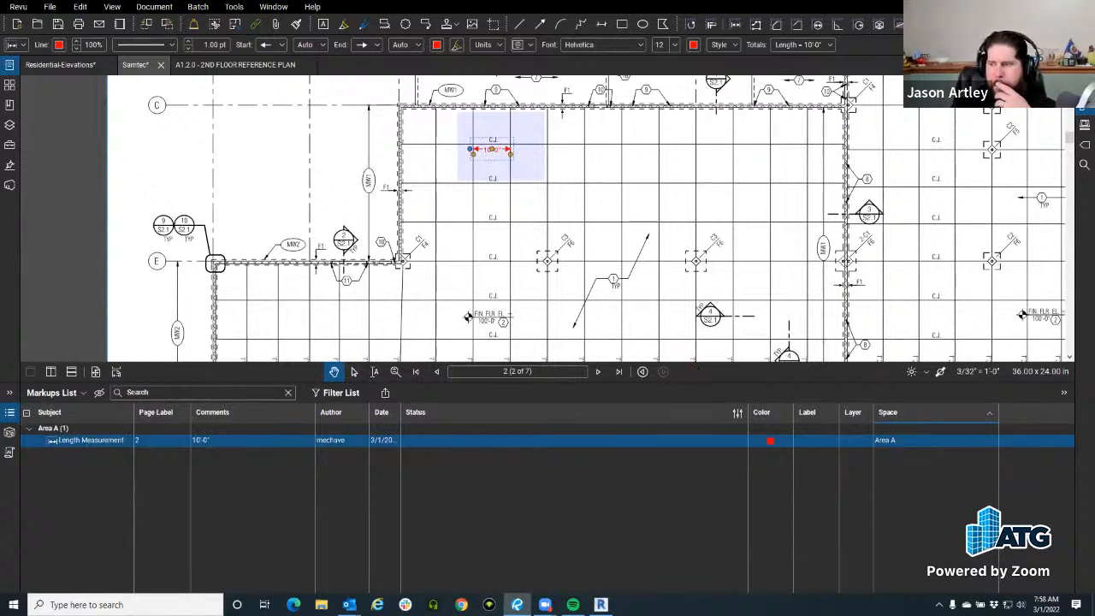
# Add a larger rectangular space named LEVEL 1 enclosing the Area A space on the foundation plan.
pyautogui.hotkey('alt', 's')
pyautogui.moveTo(463, 177); pyautogui.dragTo(461, 234)
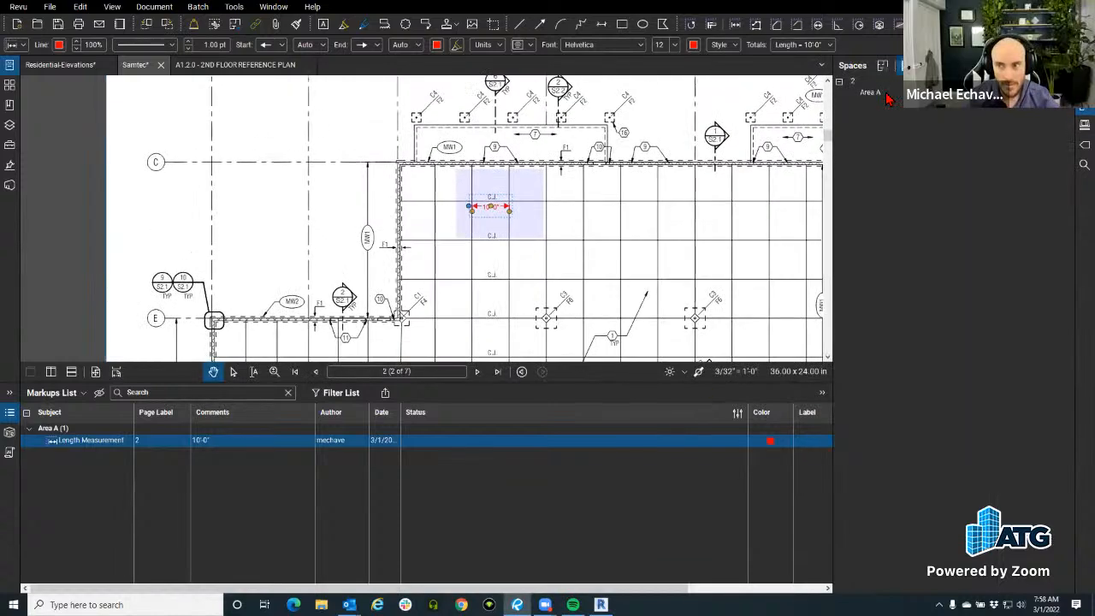
pyautogui.click(883, 68)
pyautogui.moveTo(383, 135); pyautogui.dragTo(609, 299)
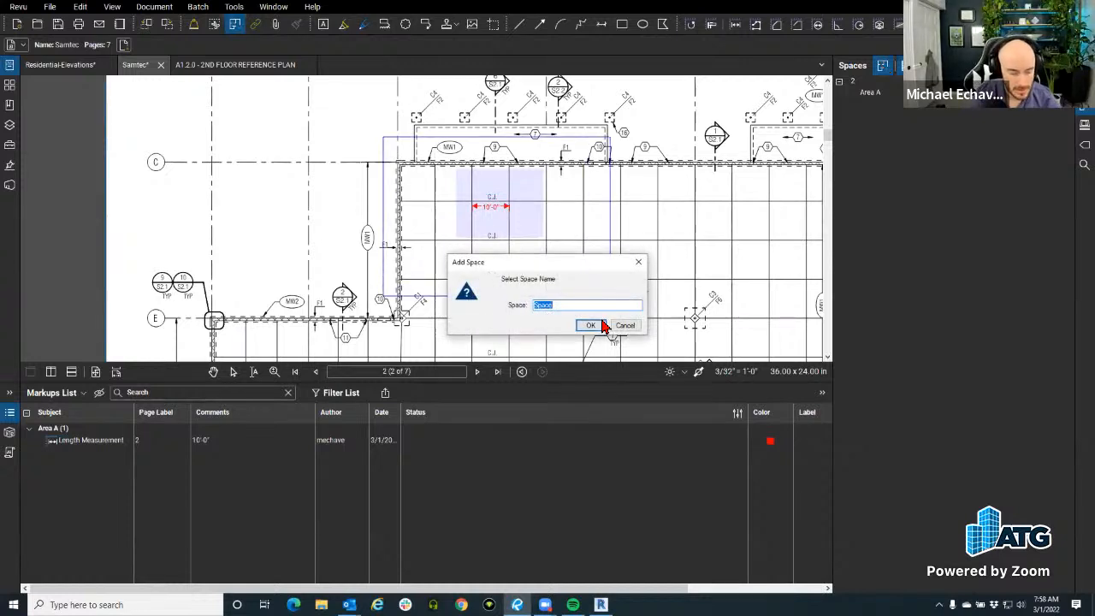
pyautogui.write('L')
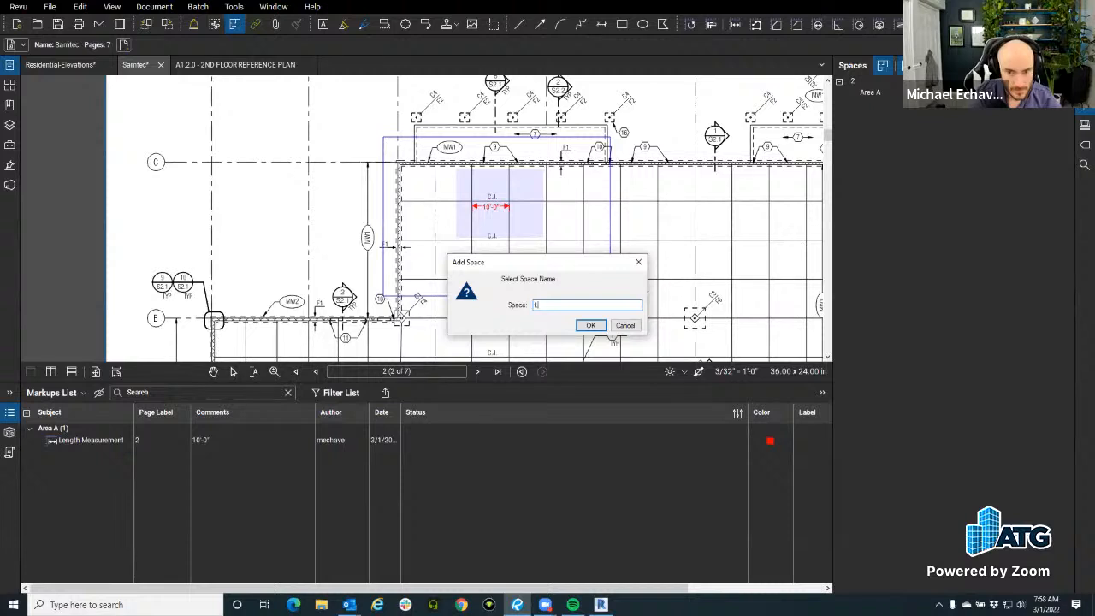
pyautogui.write('EE')
pyautogui.press('BackSpace')
pyautogui.write('V')
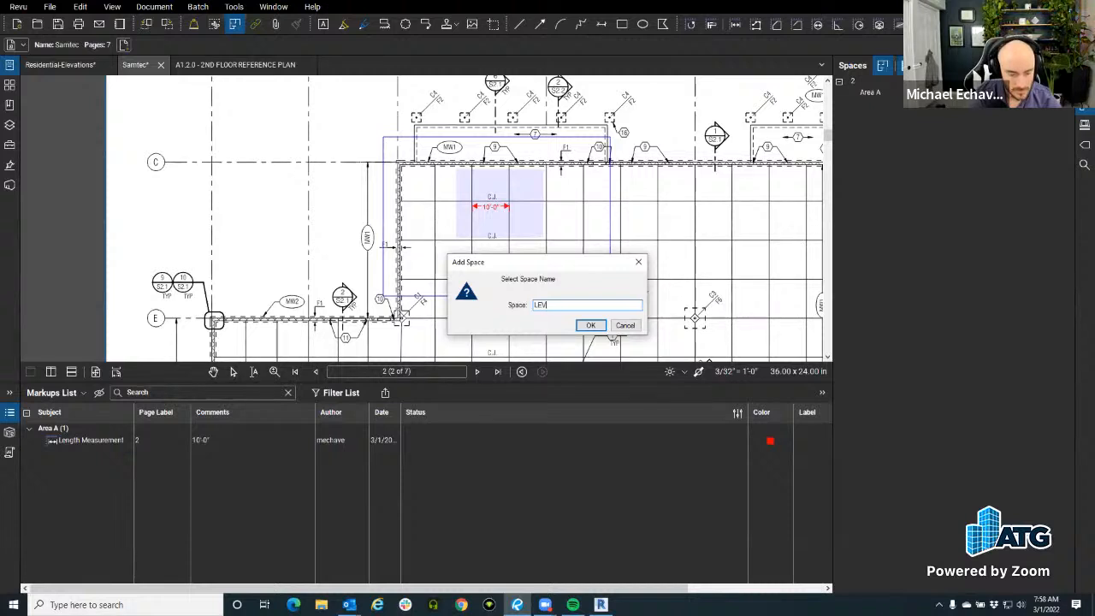
pyautogui.write('EL 1')
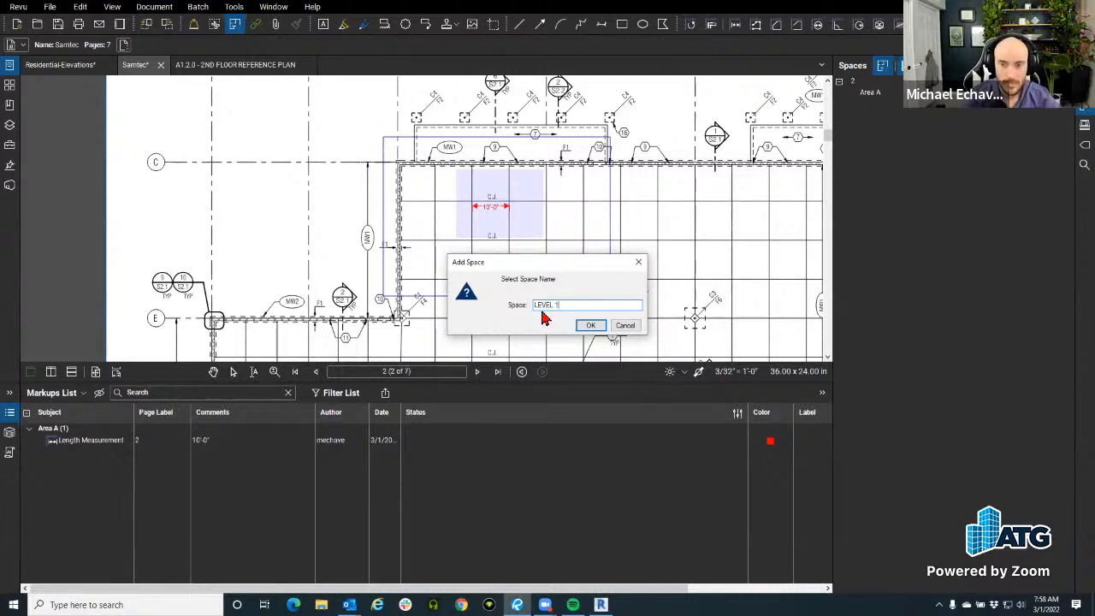
pyautogui.click(591, 325)
pyautogui.click(696, 285)
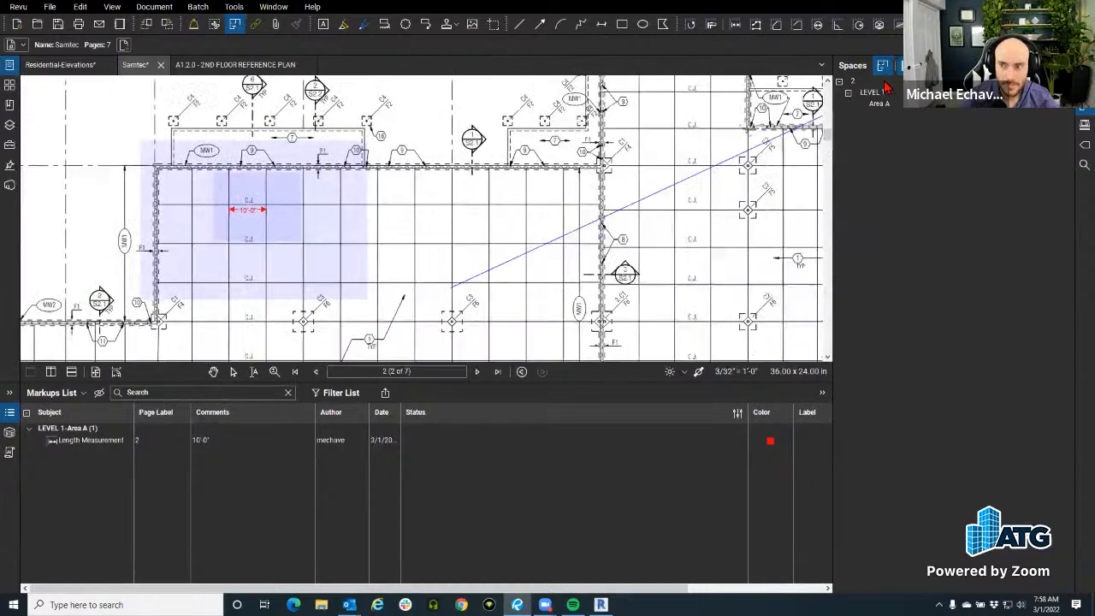
pyautogui.press('Escape')
pyautogui.scroll(-4, 433, 318)
pyautogui.moveTo(433, 317)
pyautogui.mouseDown()
pyautogui.moveTo(619, 208)
pyautogui.moveTo(667, 222)
pyautogui.mouseUp()
pyautogui.scroll(1, 351, 256)
pyautogui.scroll(2, 351, 257)
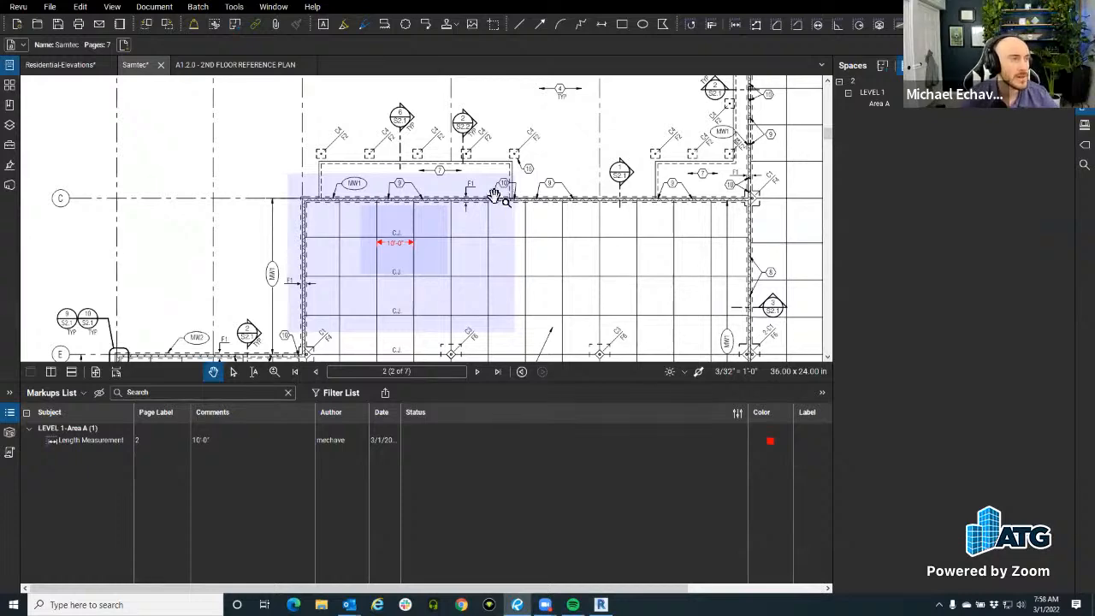
pyautogui.moveTo(419, 282); pyautogui.dragTo(454, 268)
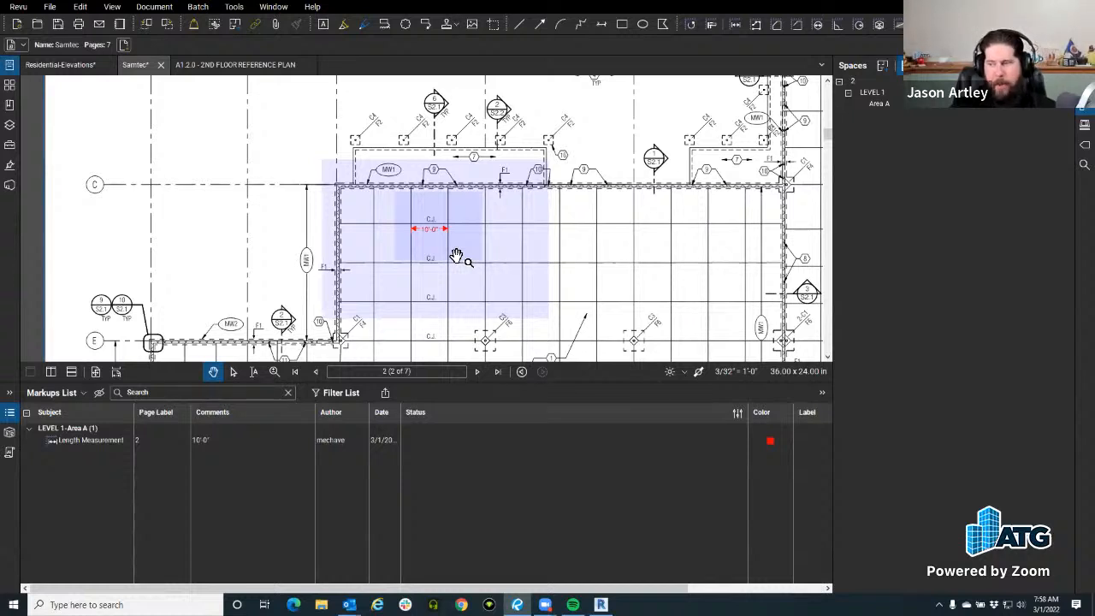
# Open the Area A space's name for editing and leave it without entering a new one.
pyautogui.rightClick(881, 104)
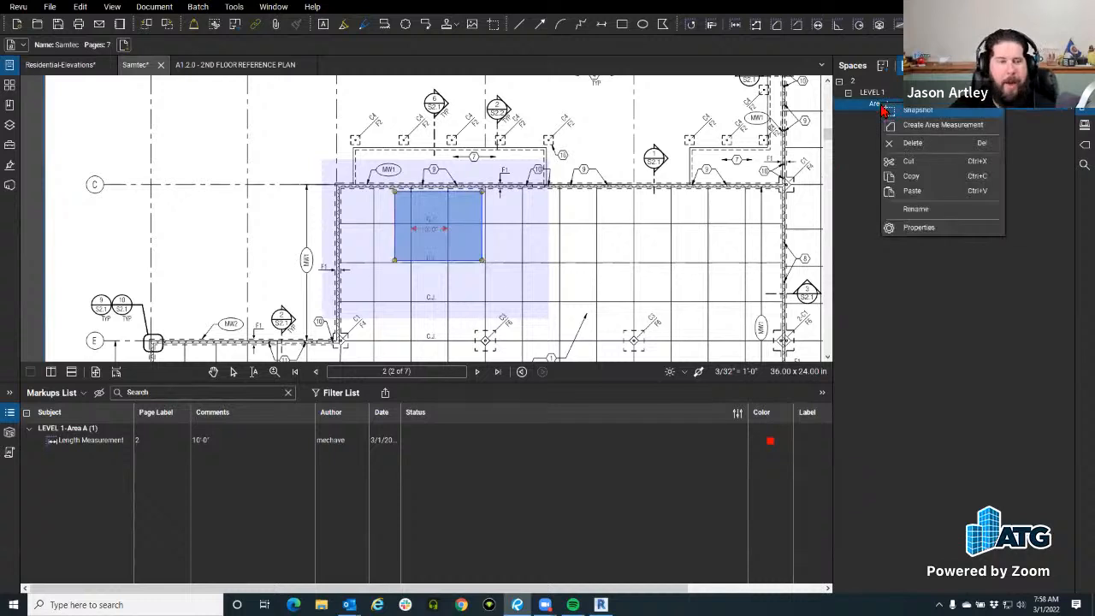
pyautogui.click(928, 209)
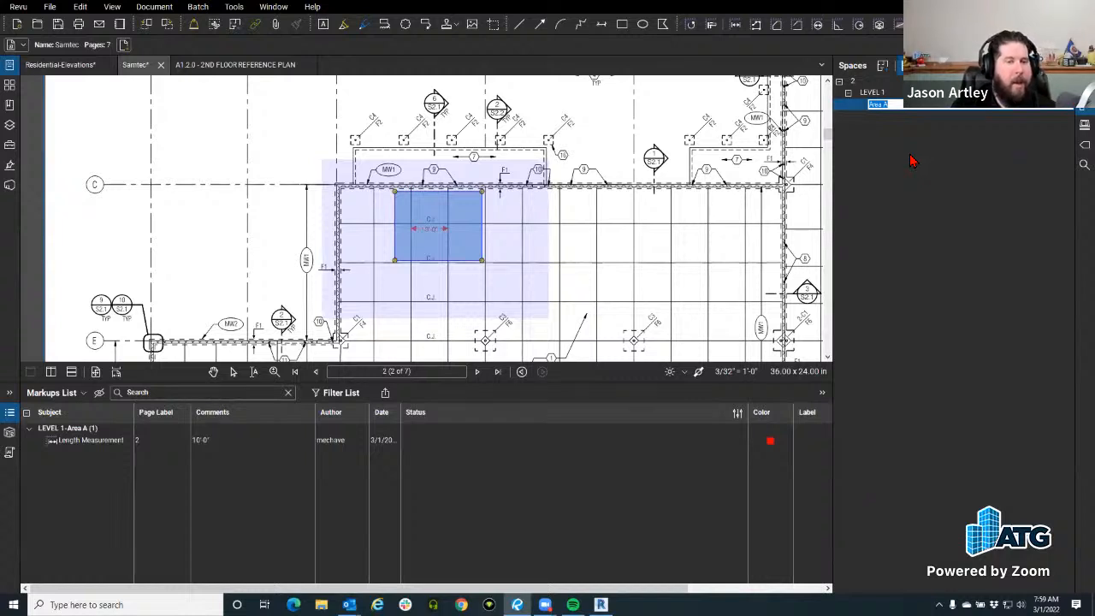
pyautogui.click(873, 313)
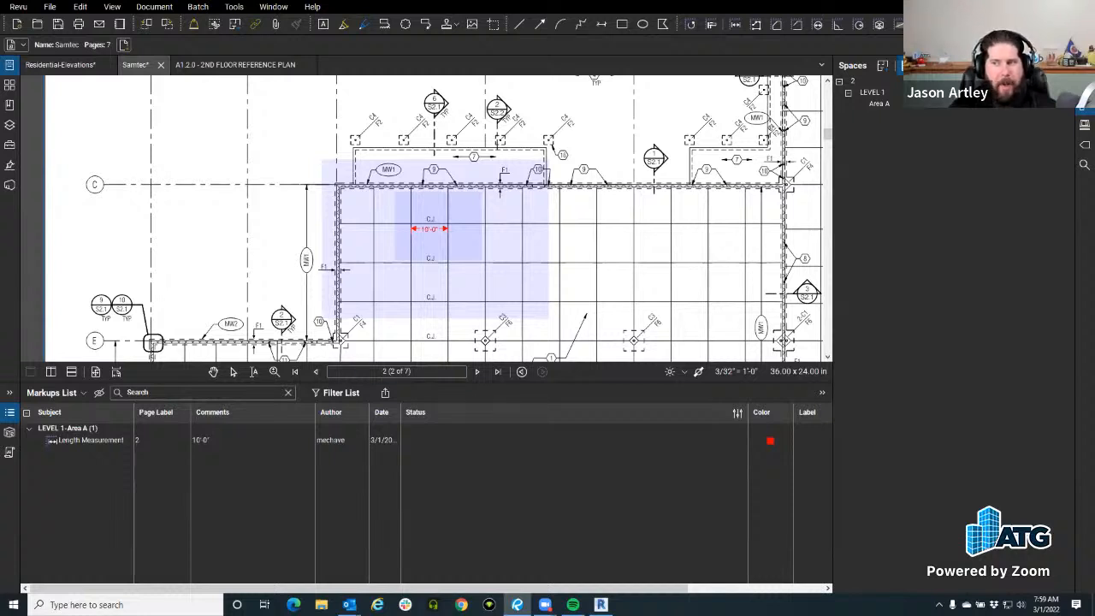
# Select the LEVEL 1 space on the plan and view its surroundings on page 2.
pyautogui.click(359, 268)
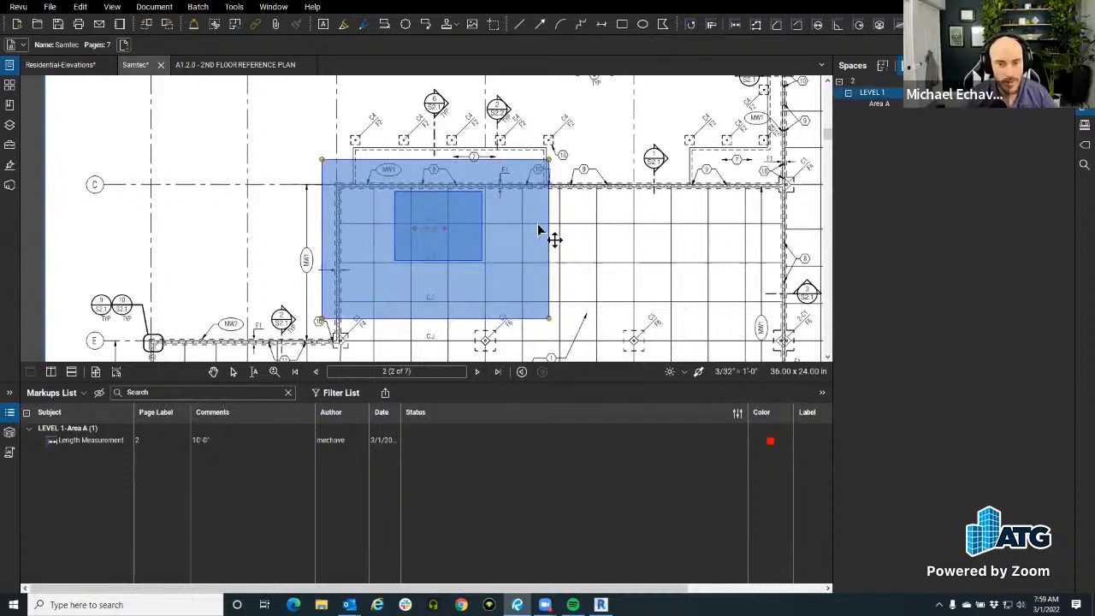
pyautogui.moveTo(511, 224); pyautogui.dragTo(457, 235)
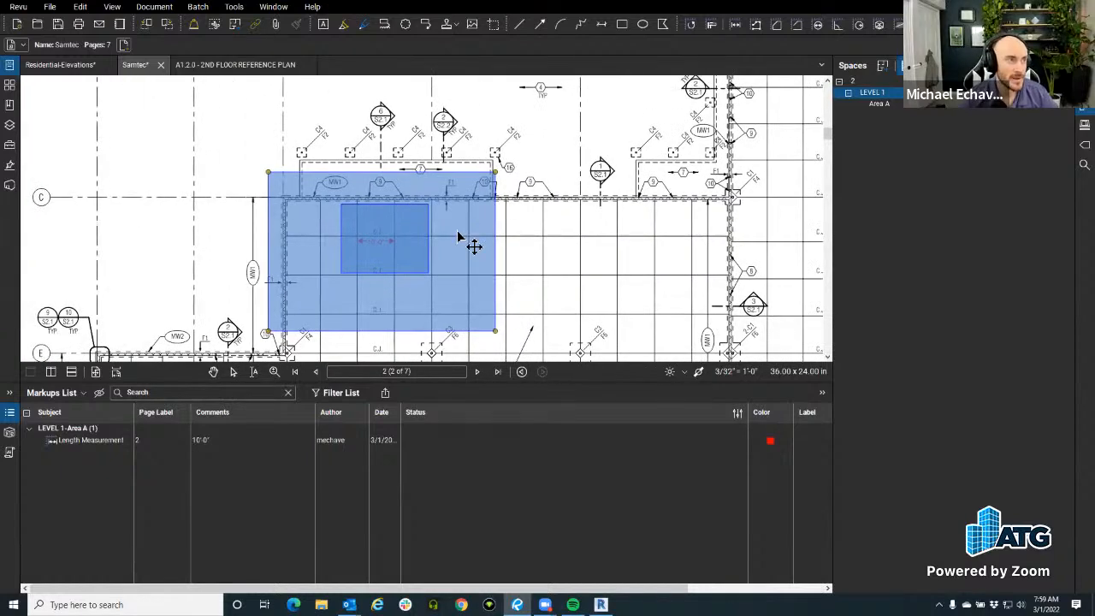
pyautogui.click(853, 83)
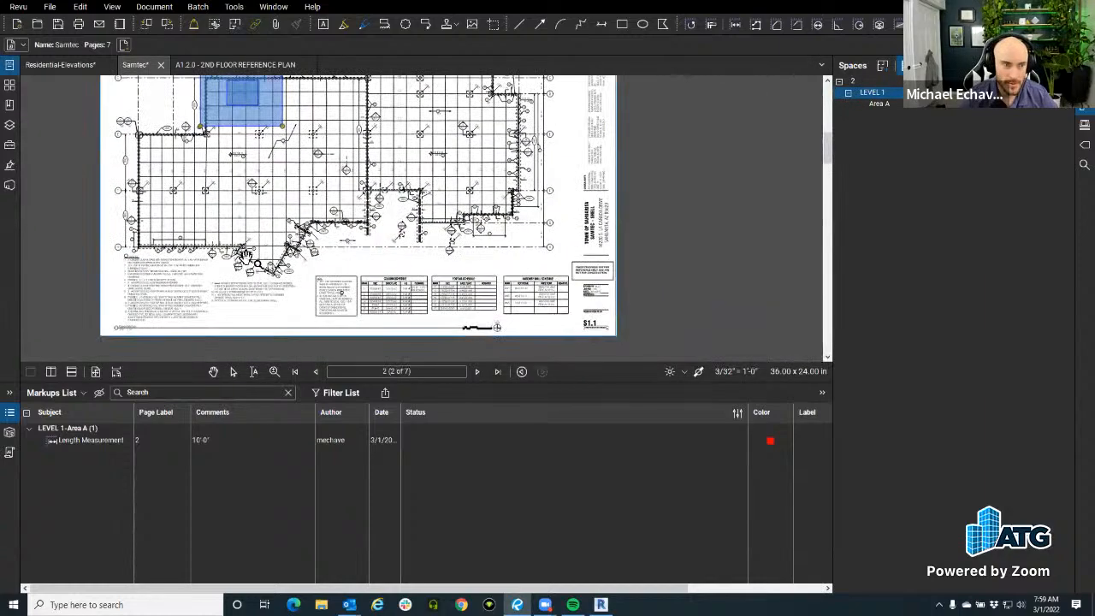
# Show the page thumbnails of the Samtec set and look at the caption options beneath them.
pyautogui.click(10, 65)
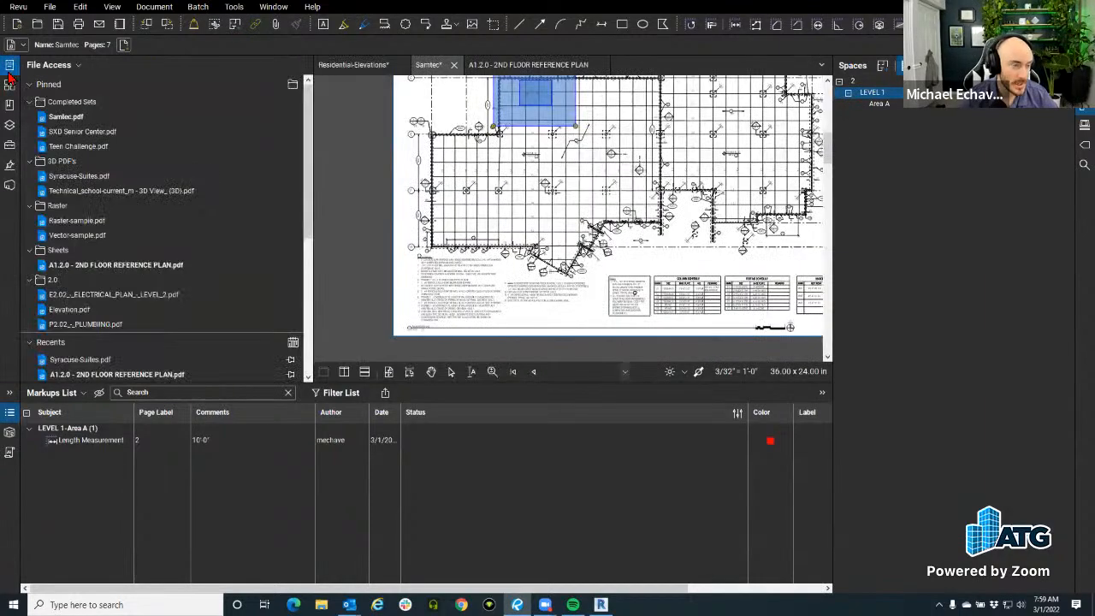
pyautogui.click(10, 85)
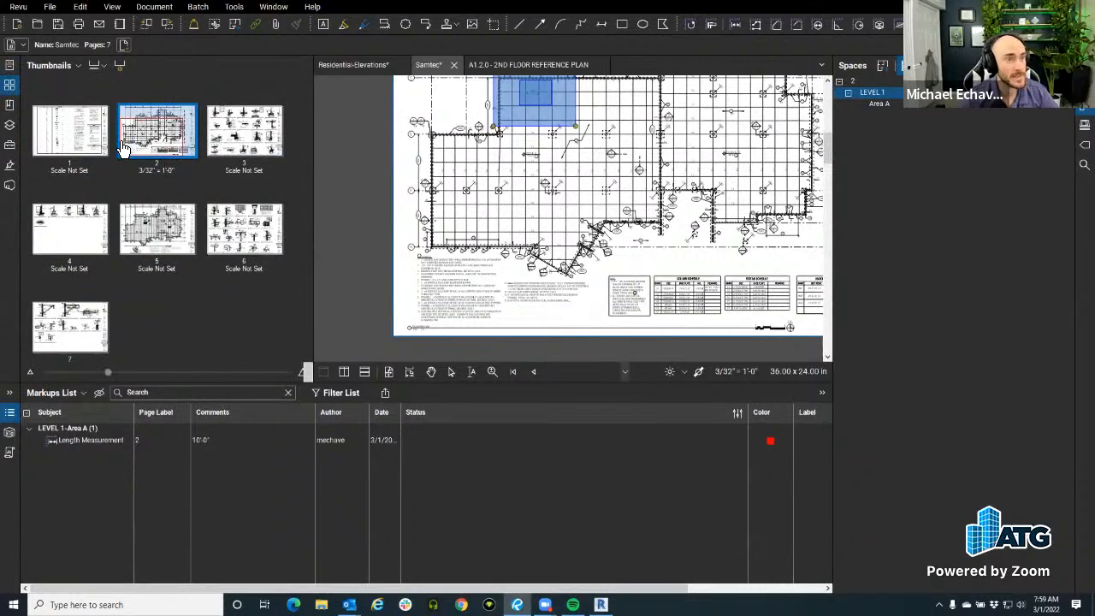
pyautogui.click(92, 69)
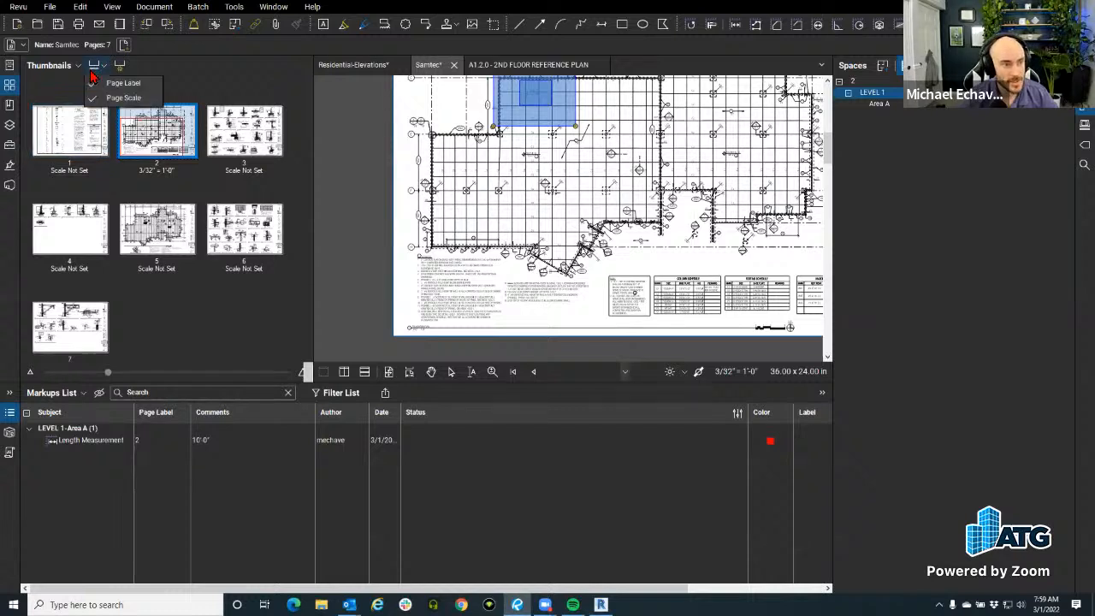
pyautogui.click(100, 68)
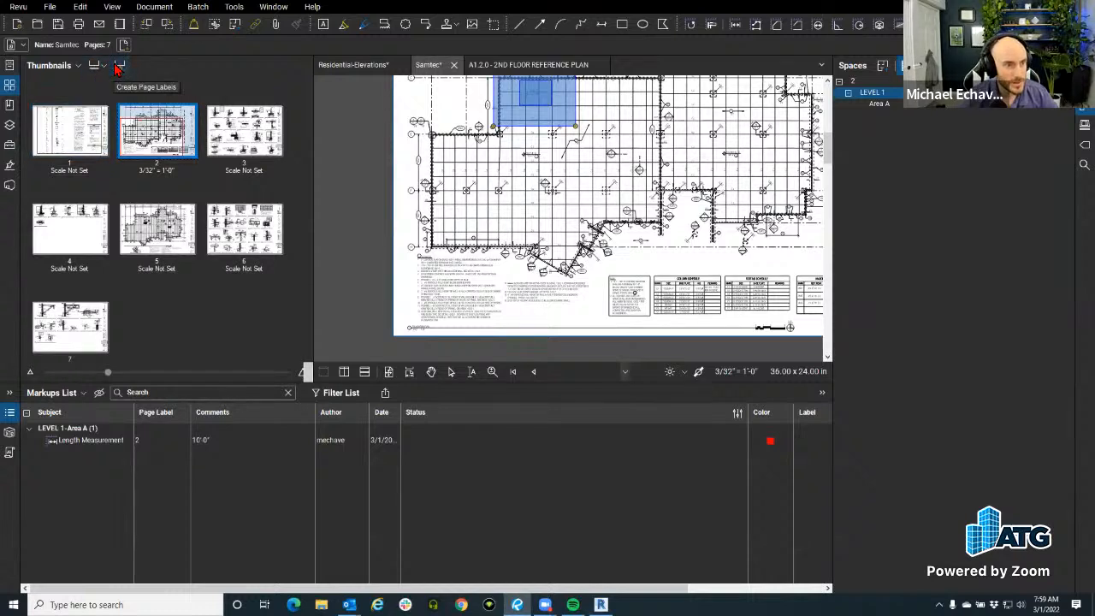
# Start creating page labels from a page region, marking the S1.1 sheet number in the title block as the first region.
pyautogui.click(121, 68)
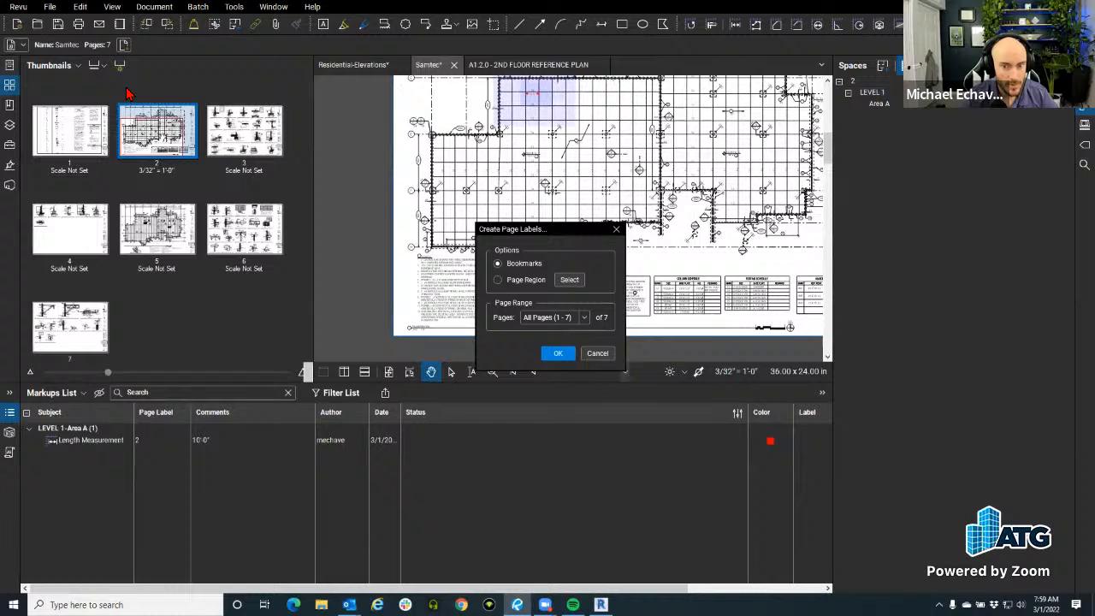
pyautogui.click(514, 265)
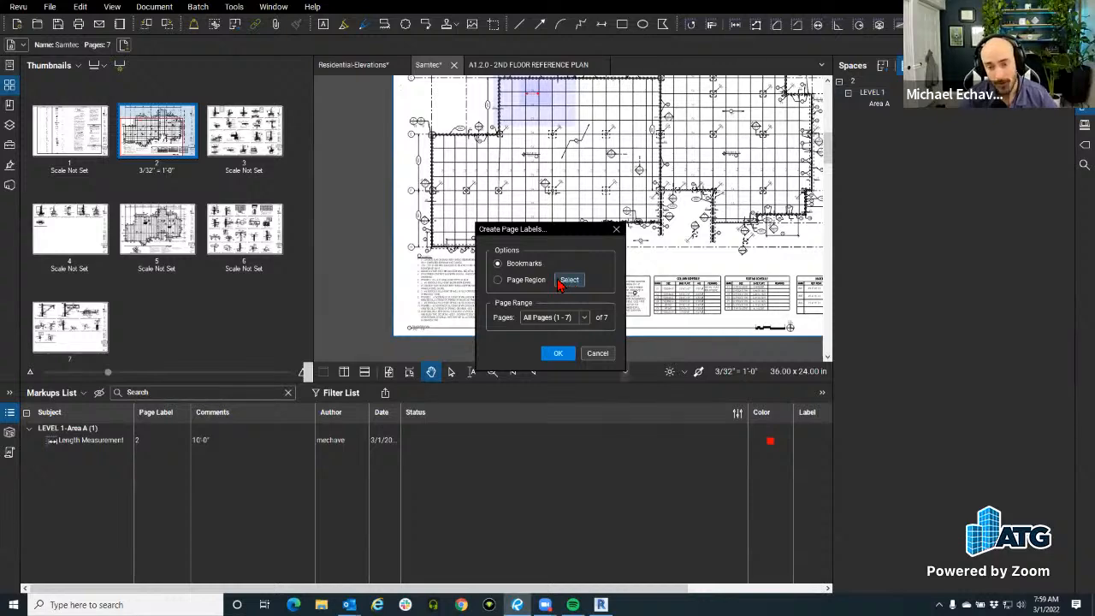
pyautogui.click(525, 280)
pyautogui.click(567, 282)
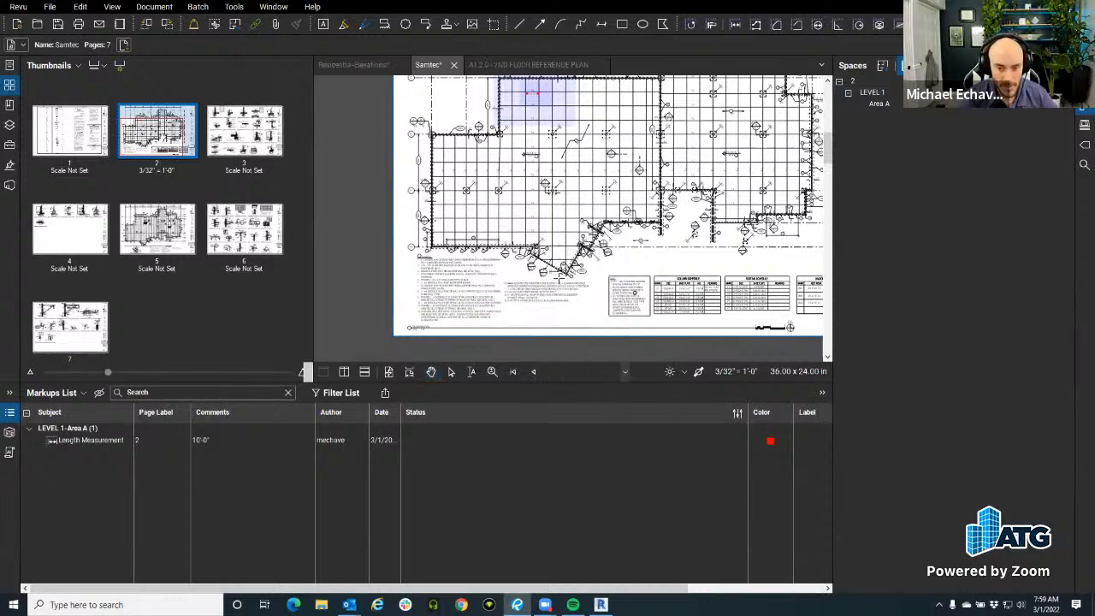
pyautogui.scroll(-4, 560, 281)
pyautogui.scroll(10, 508, 259)
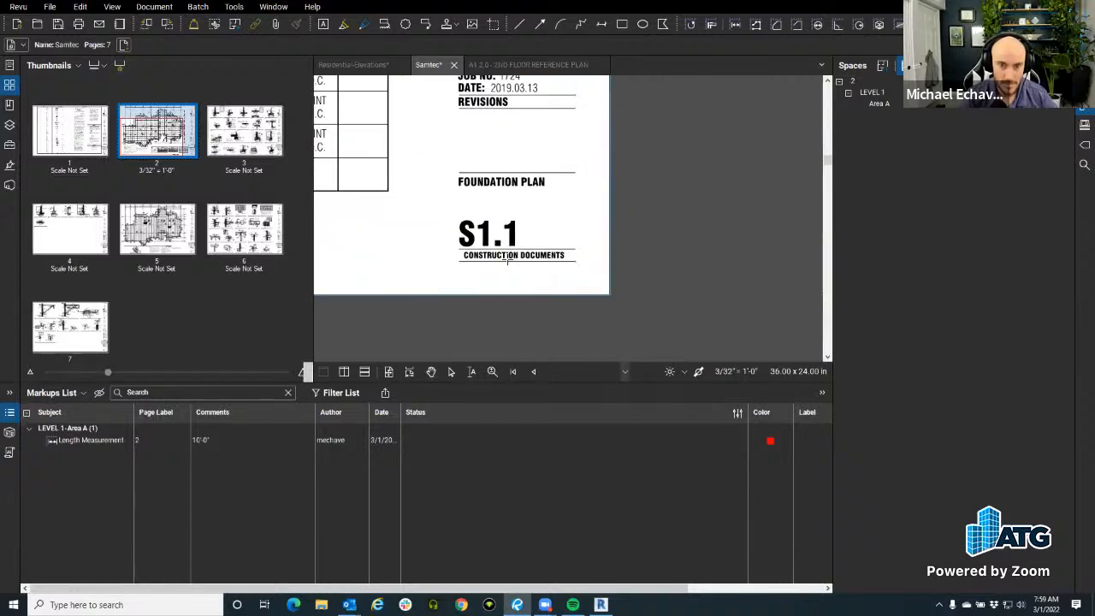
pyautogui.moveTo(448, 207); pyautogui.dragTo(587, 253)
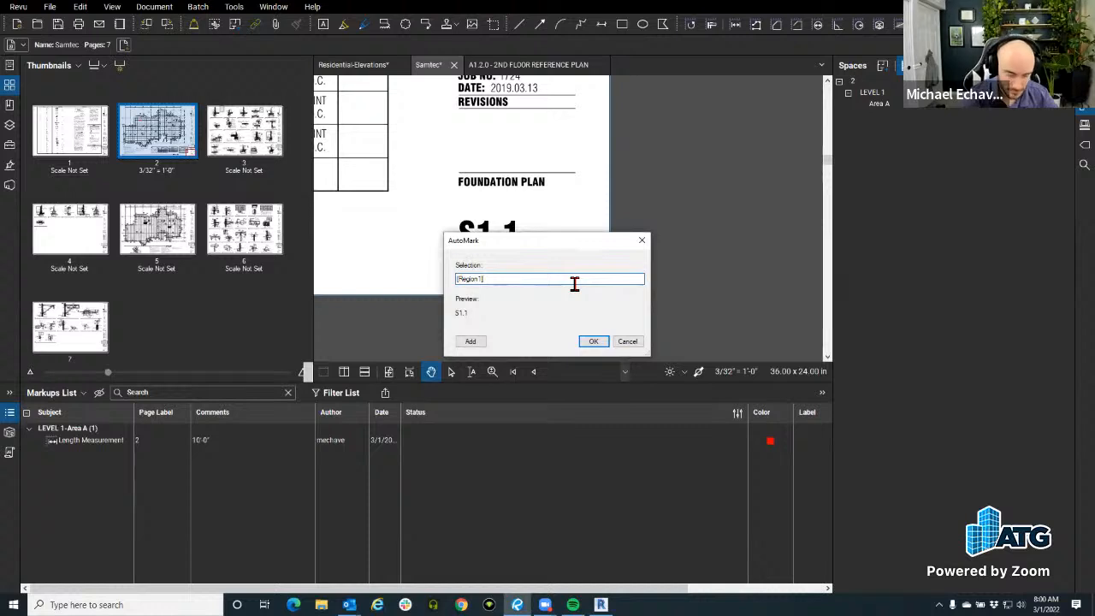
# Add the FOUNDATION PLAN sheet title as a second region and create the page labels for all pages (1 - 7).
pyautogui.click(470, 341)
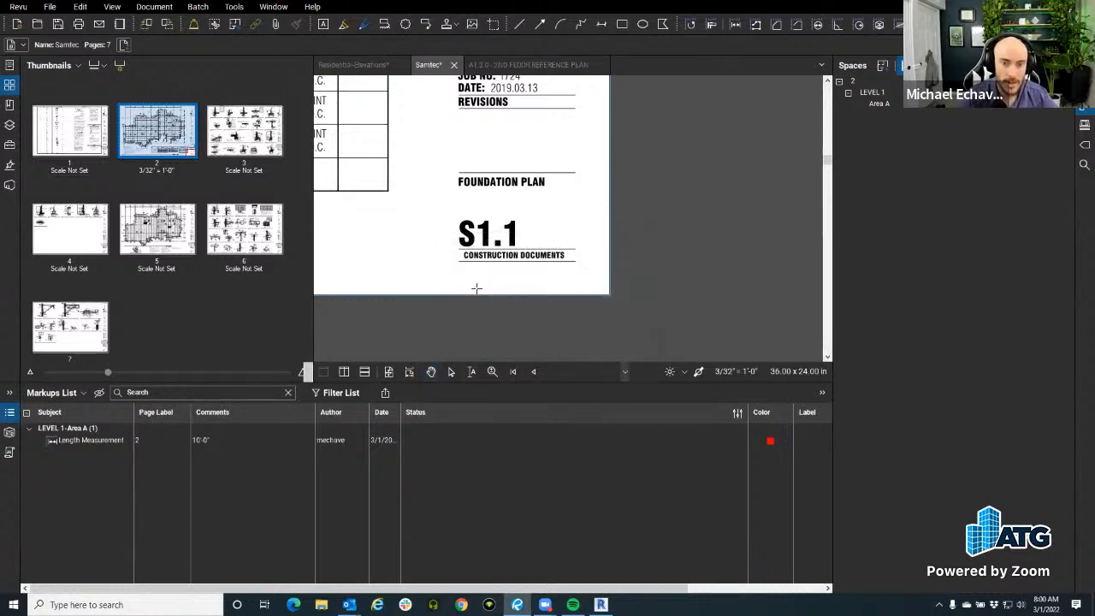
pyautogui.moveTo(479, 185); pyautogui.dragTo(605, 208)
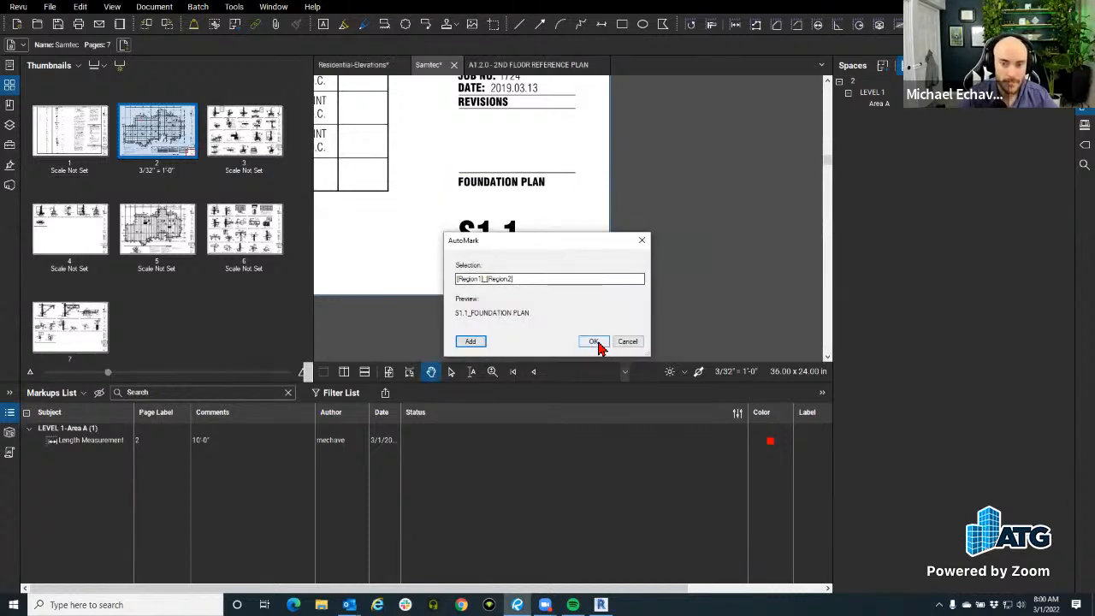
pyautogui.click(595, 342)
pyautogui.click(557, 352)
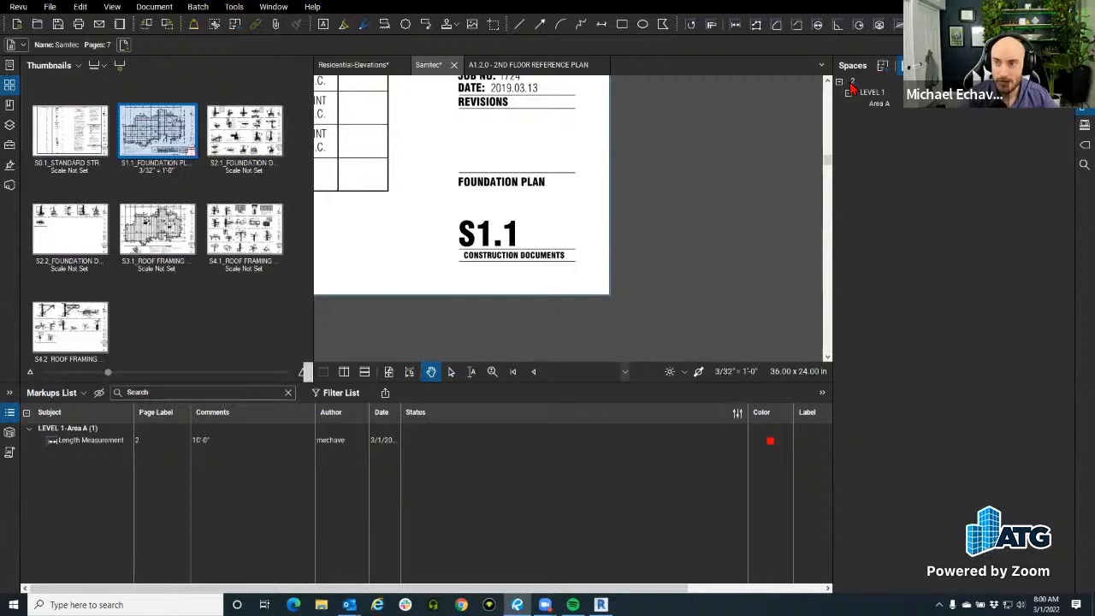
# Locate the Area A space on the foundation plan and check the options available for the LEVEL 1 space.
pyautogui.scroll(-3, 647, 265)
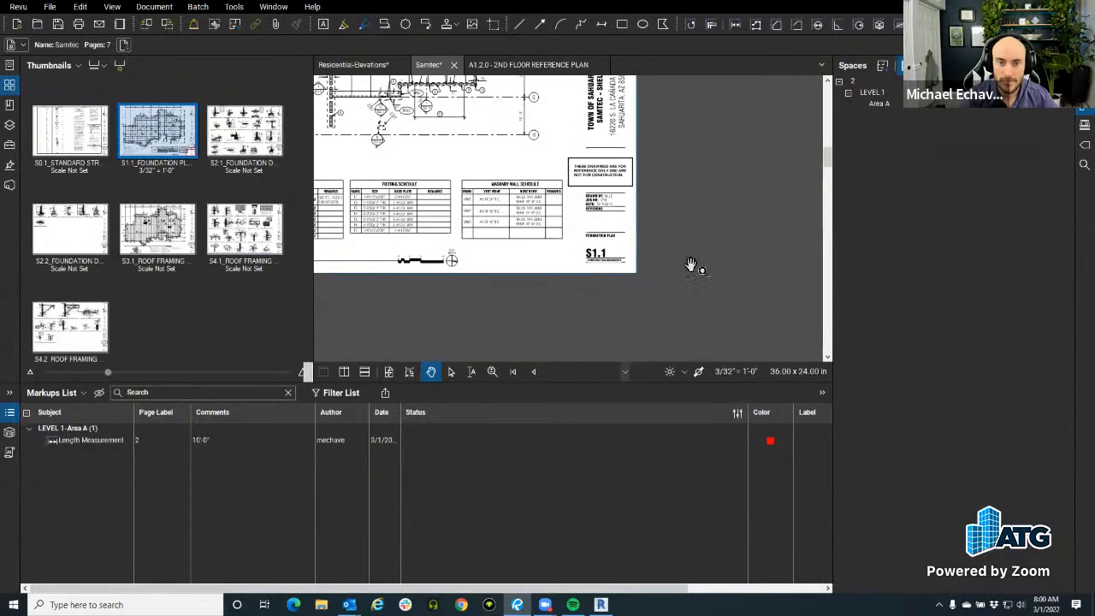
pyautogui.scroll(-2, 698, 274)
pyautogui.click(877, 104)
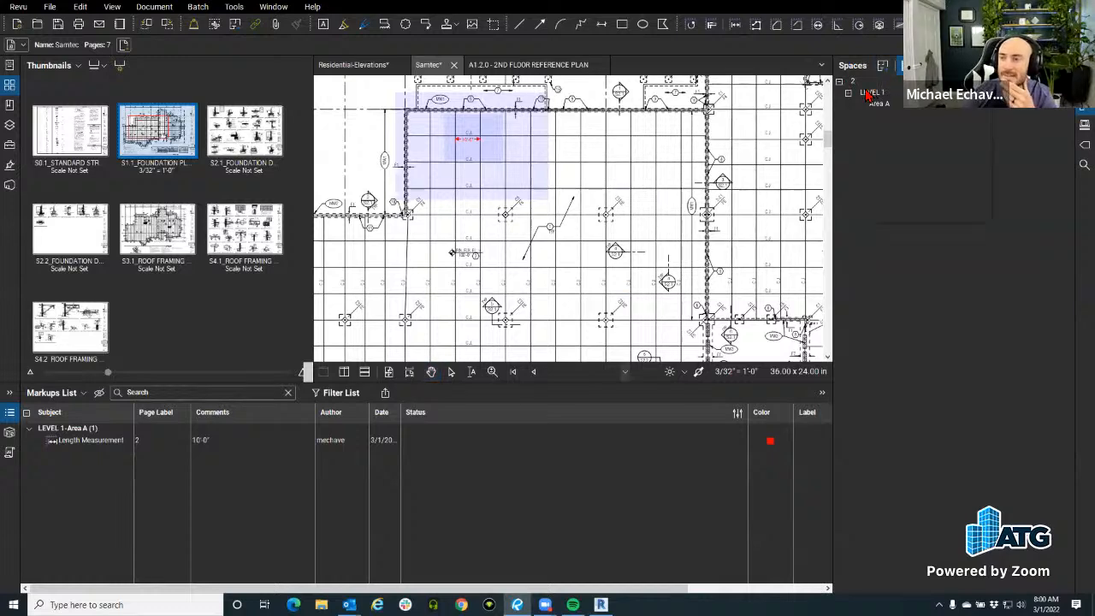
pyautogui.rightClick(868, 94)
pyautogui.click(924, 269)
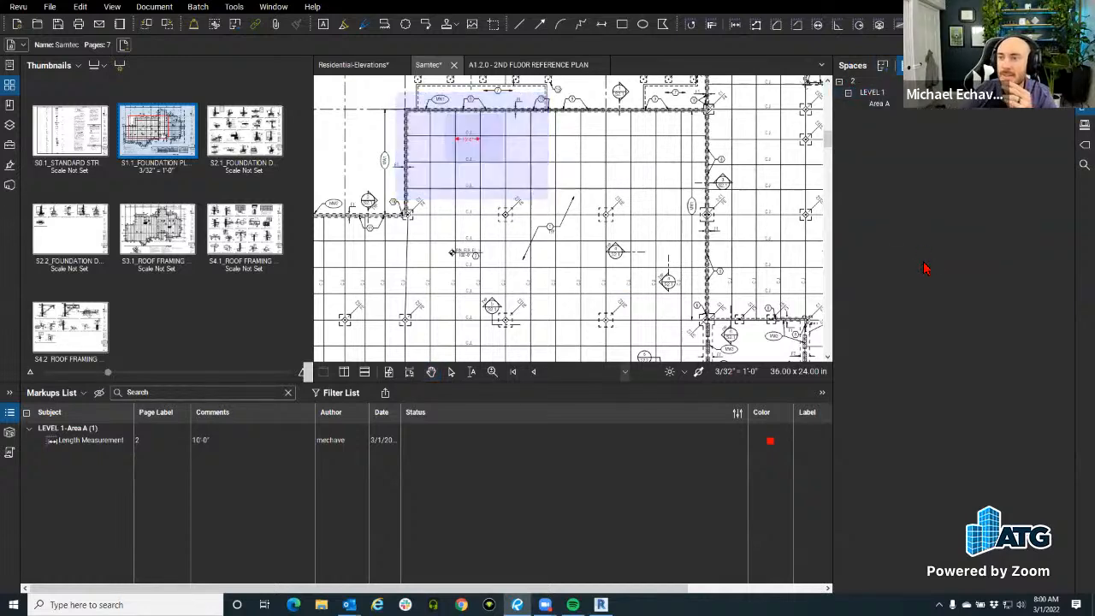
# Select the length measurement in the markups list and hide the page scale captions under the page thumbnails.
pyautogui.rightClick(149, 440)
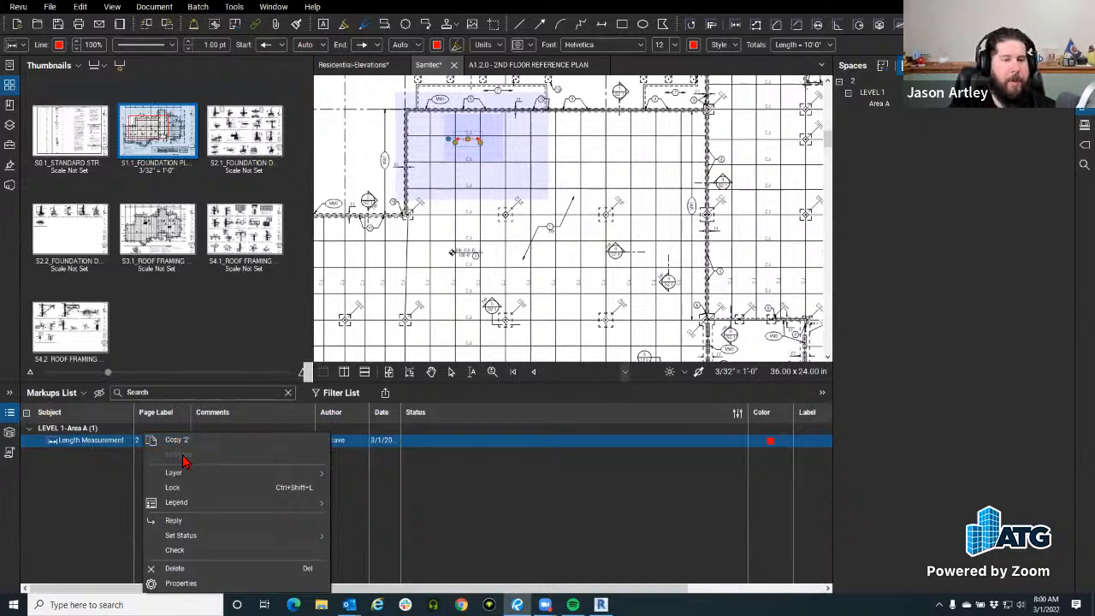
pyautogui.click(99, 68)
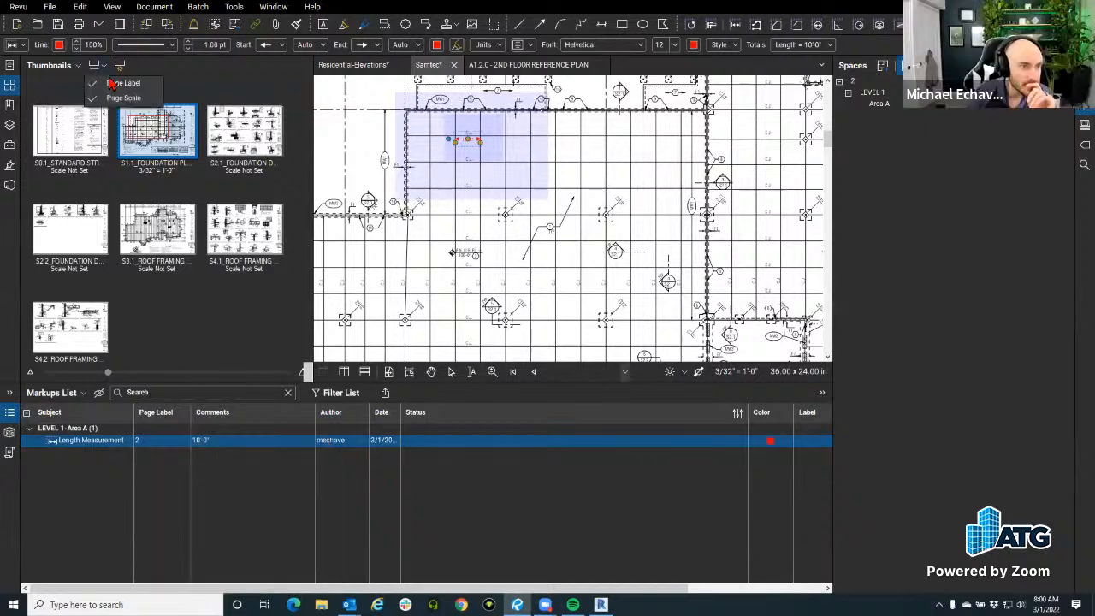
pyautogui.click(120, 99)
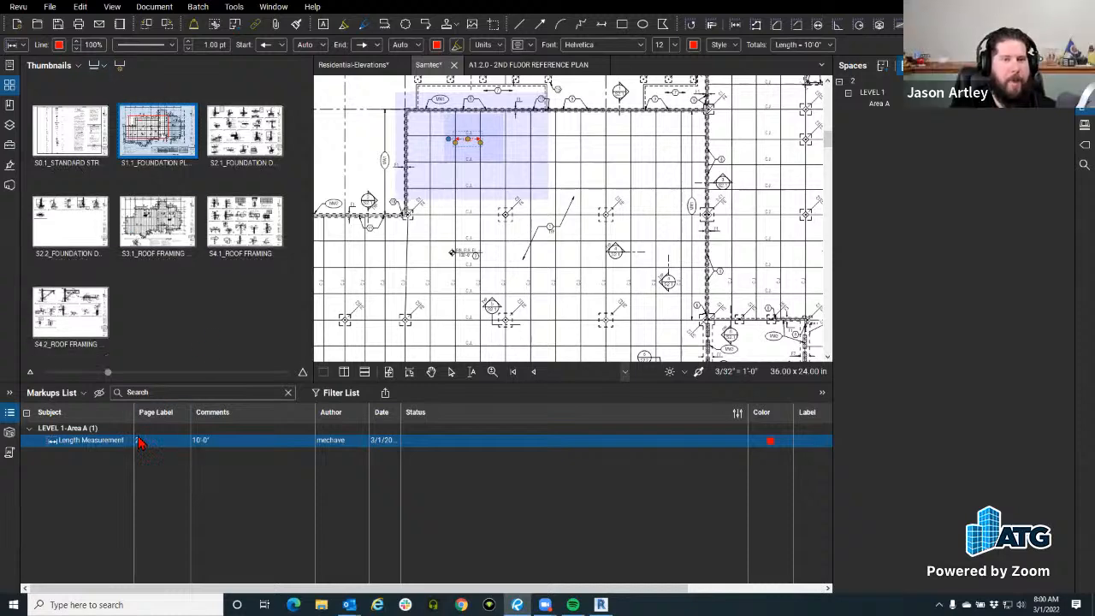
# Save a copy of the set to the Desktop as Samtec.pdf.
pyautogui.rightClick(433, 66)
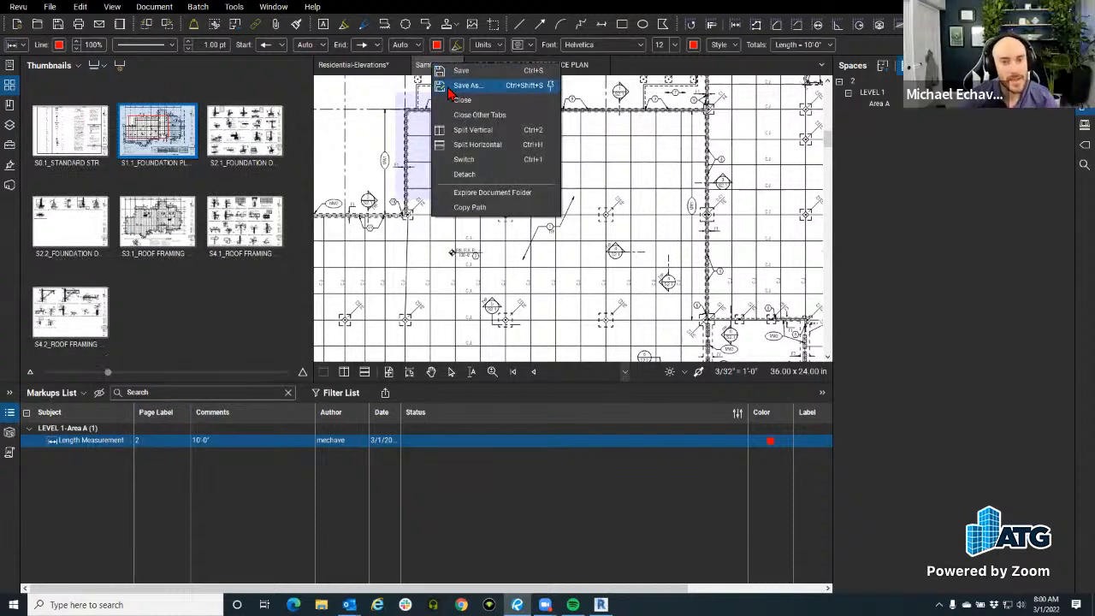
pyautogui.click(503, 92)
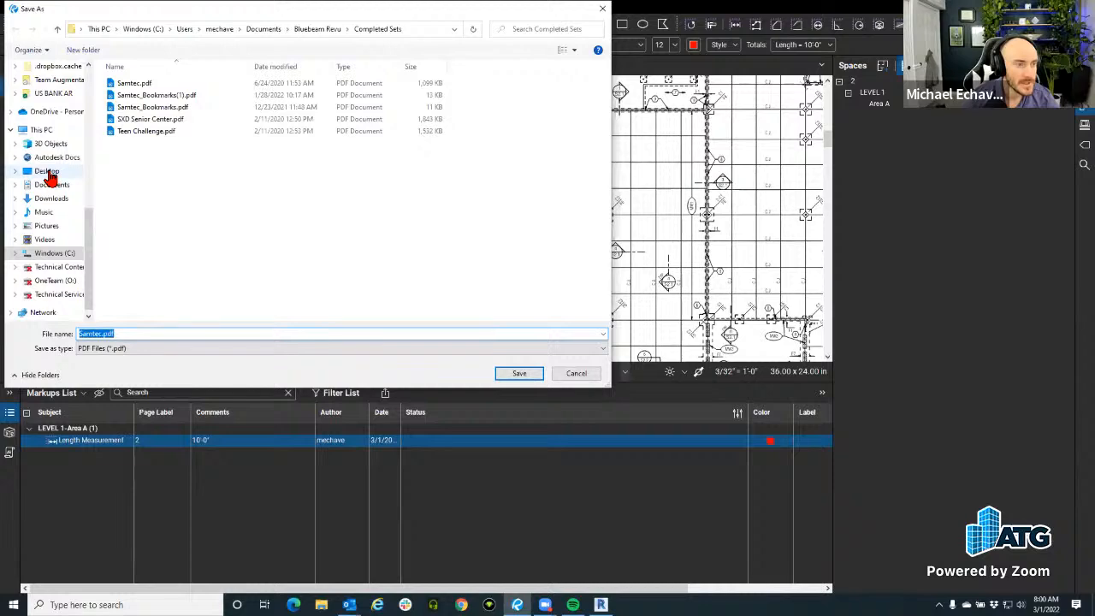
pyautogui.click(48, 173)
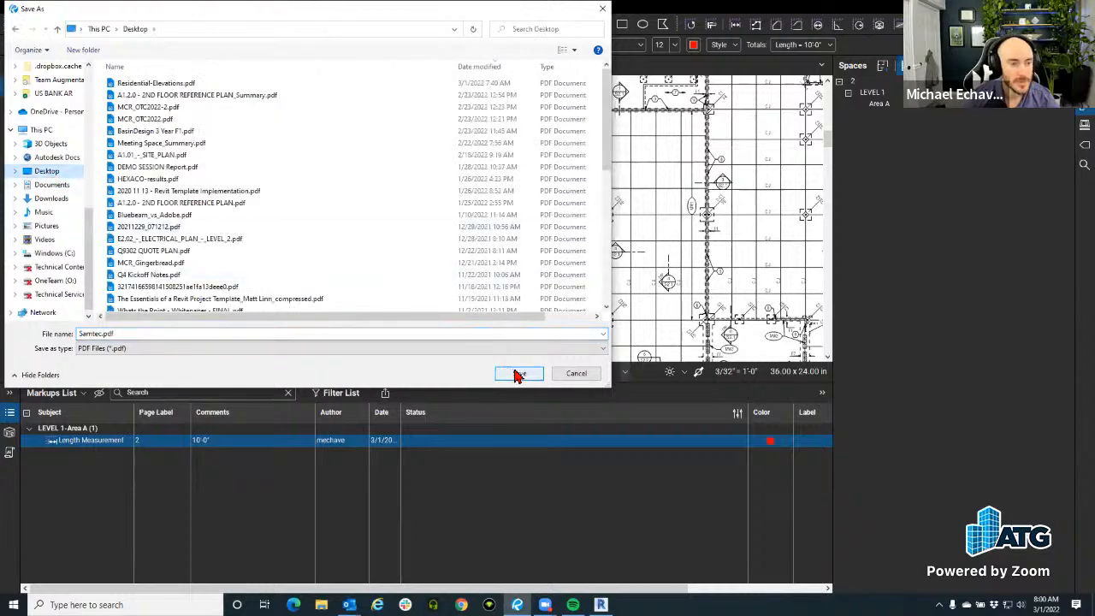
pyautogui.click(518, 374)
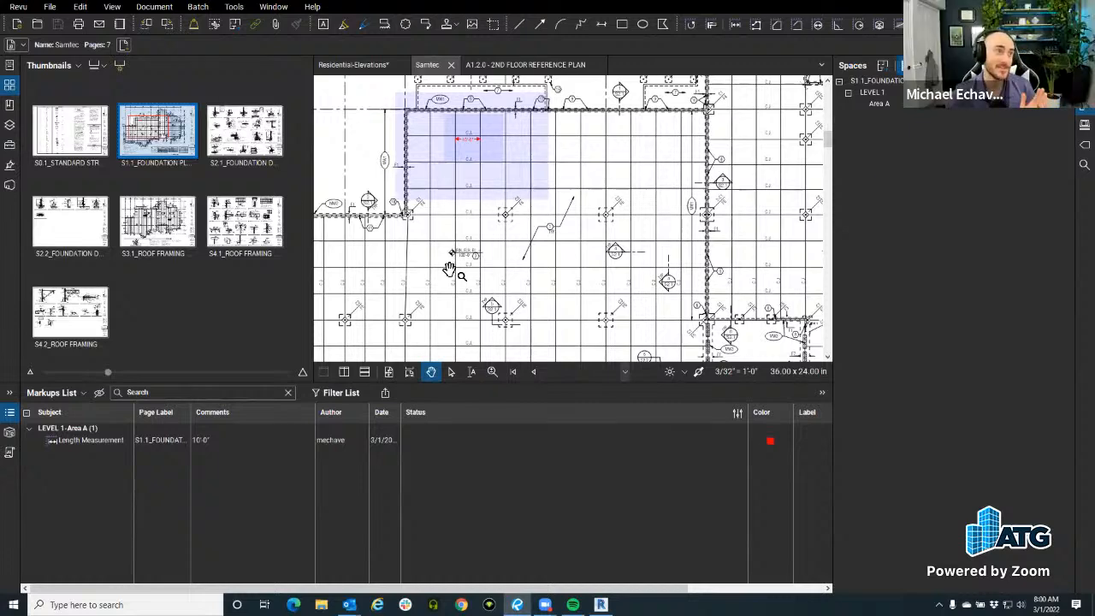
# View the nested LEVEL 1 and Area A spaces on the plan, hiding the markups list temporarily for more room.
pyautogui.scroll(-1, 454, 267)
pyautogui.moveTo(454, 267); pyautogui.dragTo(458, 289)
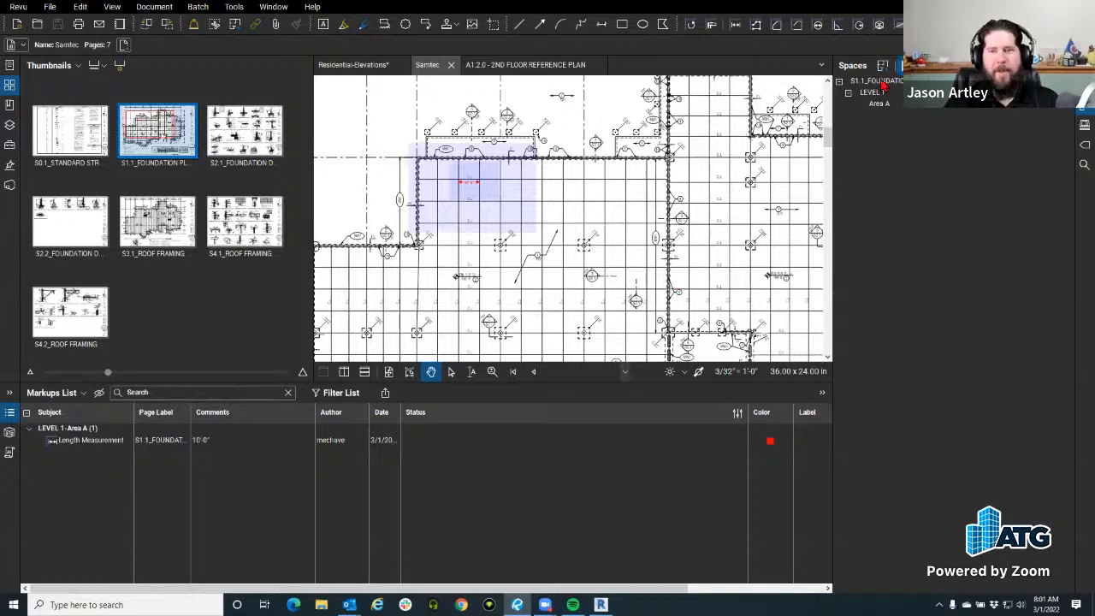
pyautogui.moveTo(578, 267); pyautogui.dragTo(614, 308)
pyautogui.click(9, 412)
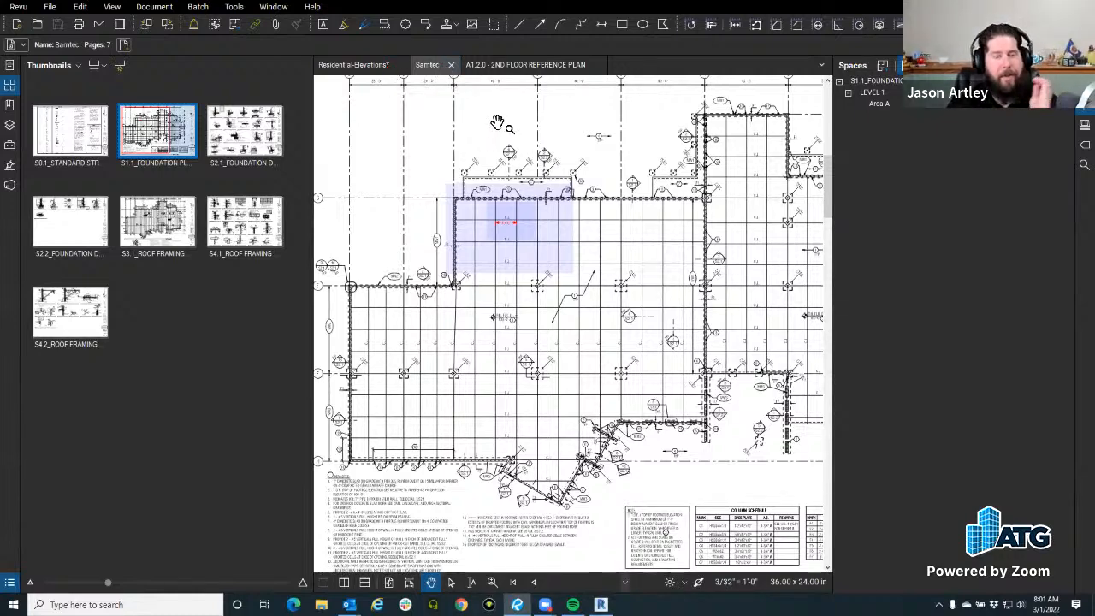
pyautogui.moveTo(507, 382); pyautogui.dragTo(523, 409)
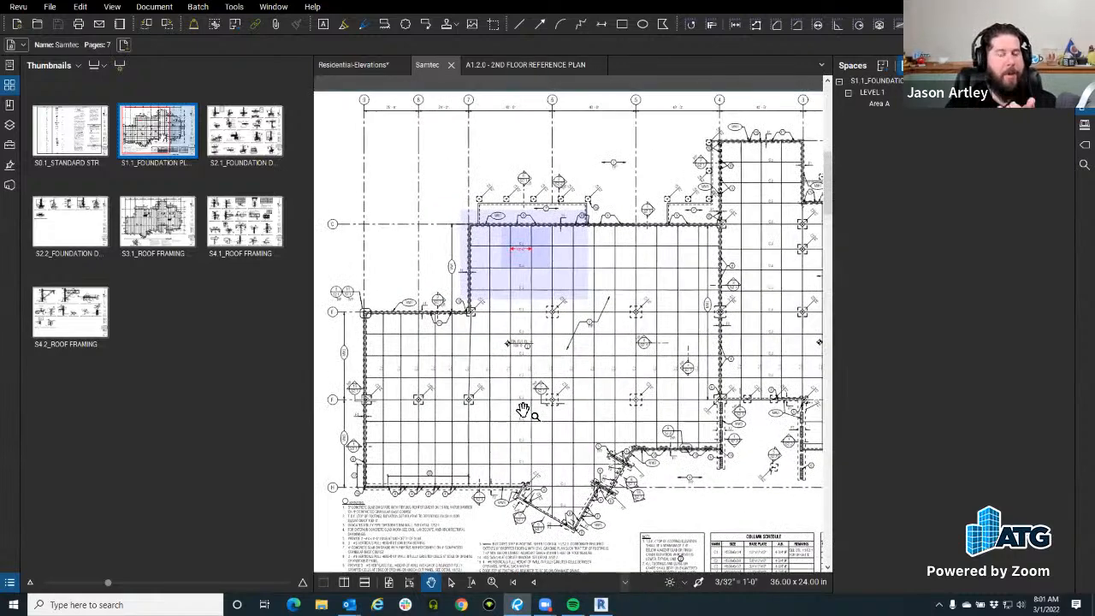
pyautogui.click(9, 582)
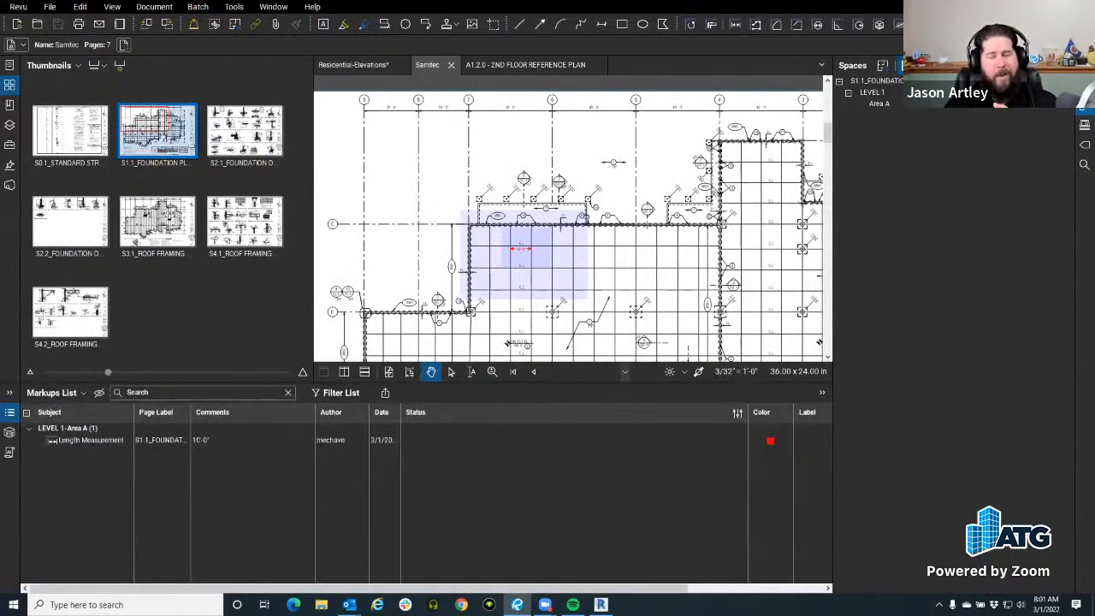
# Hide the page thumbnails, reduce the height of the markups list, and show the nested spaces enlarged on the plan.
pyautogui.click(9, 84)
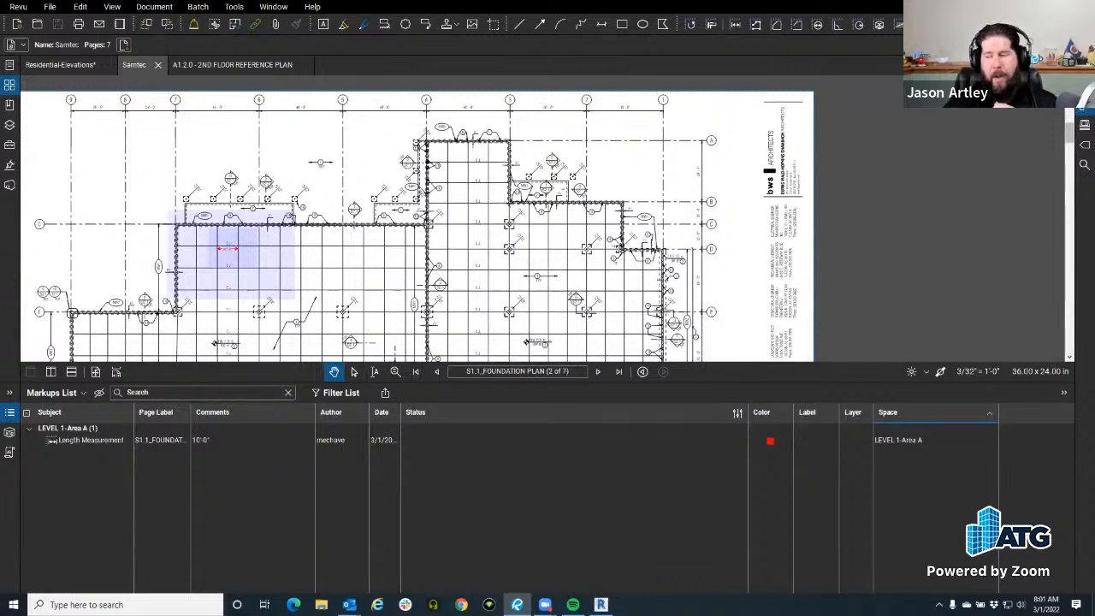
pyautogui.click(1086, 104)
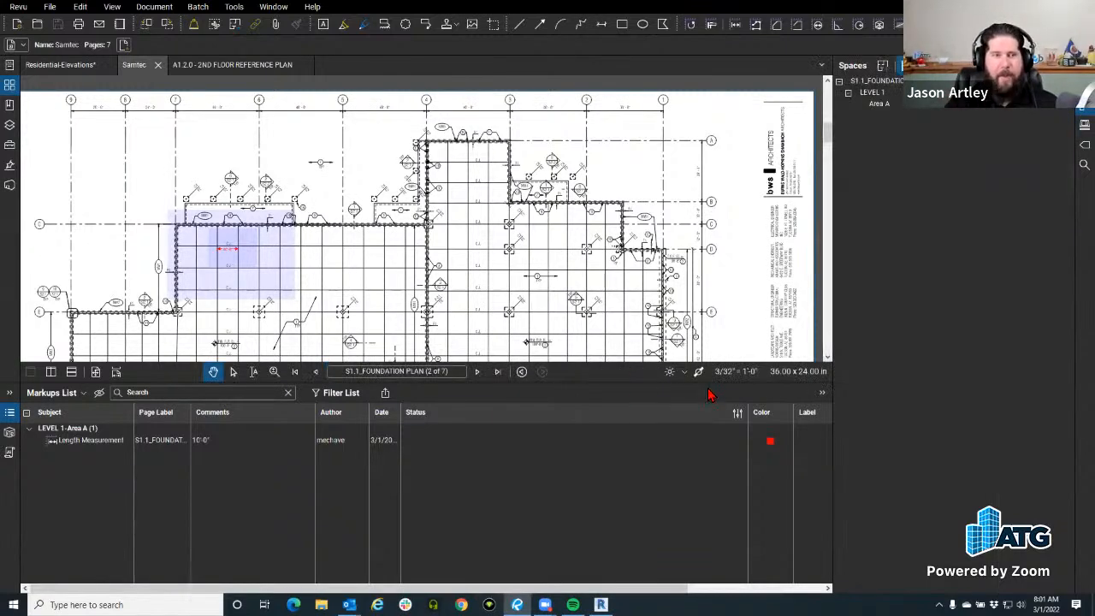
pyautogui.moveTo(221, 384); pyautogui.dragTo(222, 489)
pyautogui.moveTo(344, 382); pyautogui.dragTo(517, 369)
pyautogui.scroll(3, 397, 353)
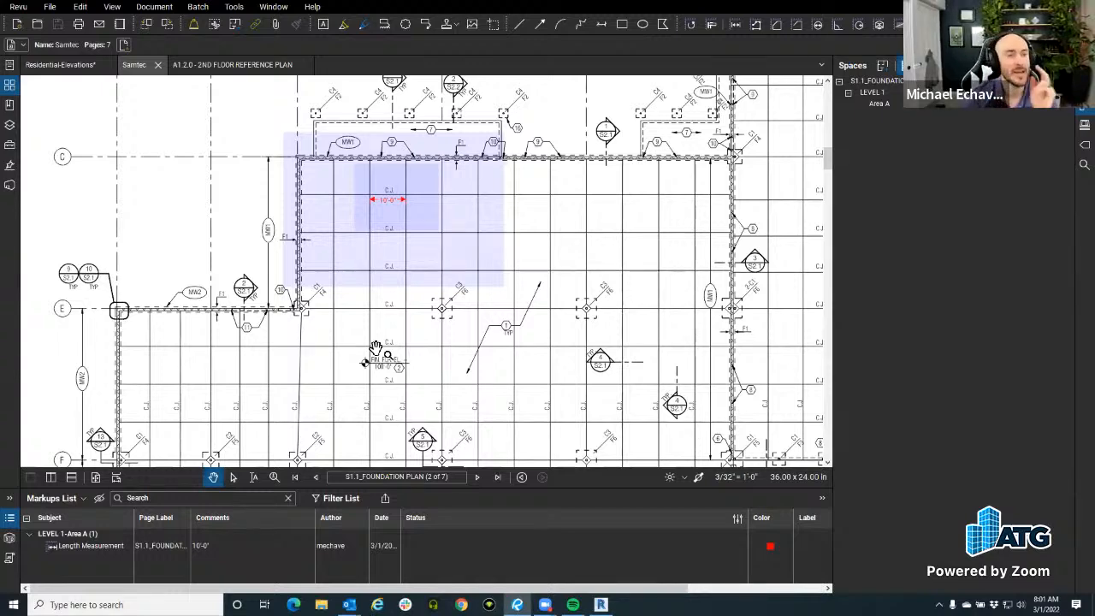
# Create bookmarks for all pages (1 - 7) from the page labels.
pyautogui.click(8, 108)
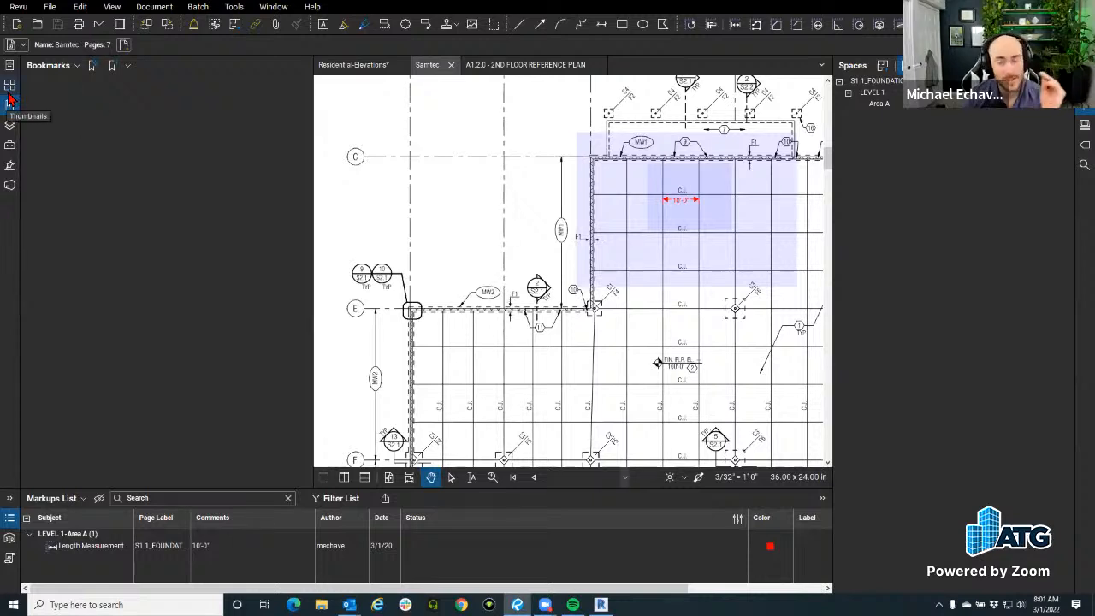
pyautogui.click(110, 68)
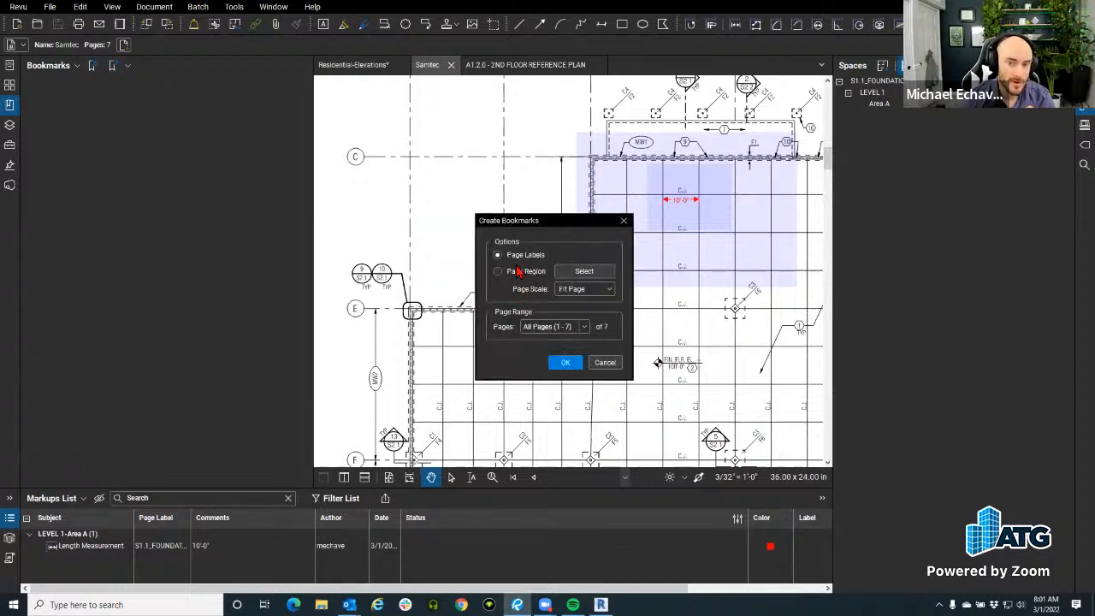
pyautogui.click(561, 362)
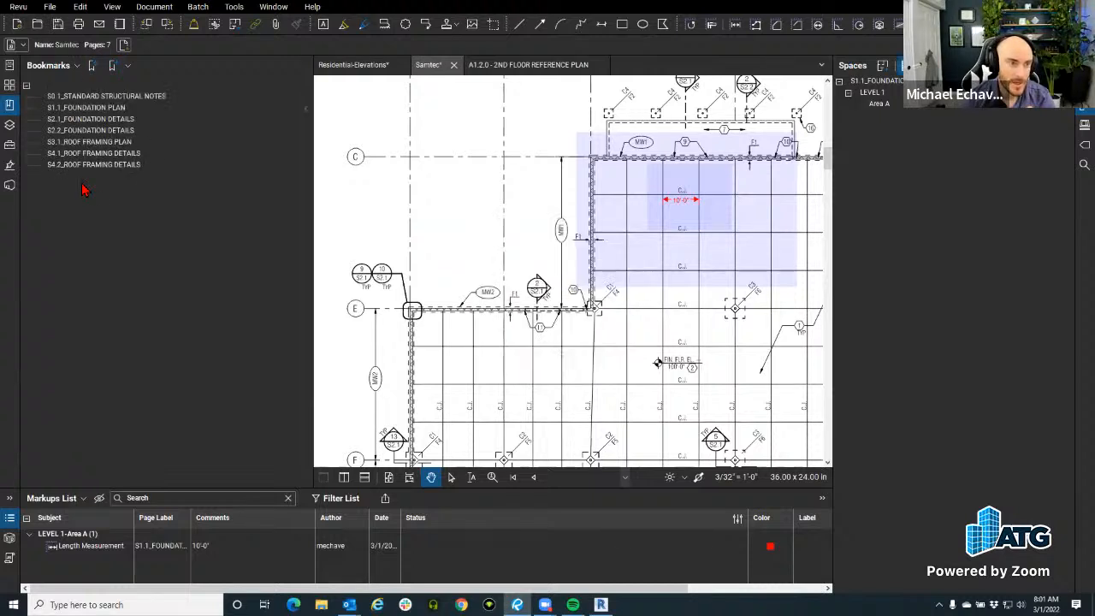
# Follow the S2.1_FOUNDATION DETAILS bookmark, hide the bookmarks, and return to the S1.1_FOUNDATION PLAN page.
pyautogui.click(89, 118)
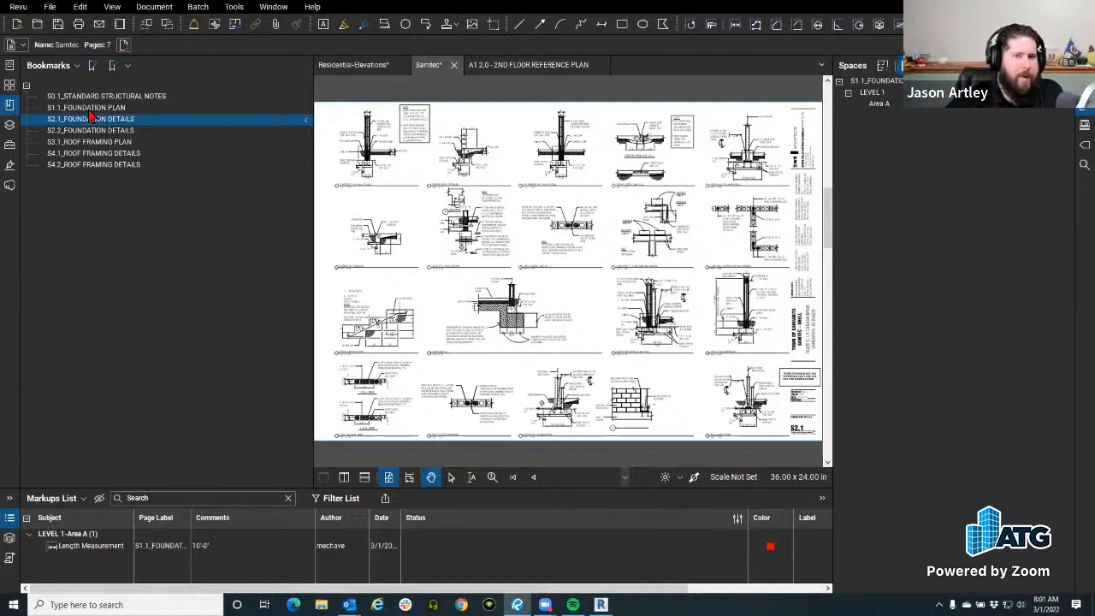
pyautogui.click(9, 103)
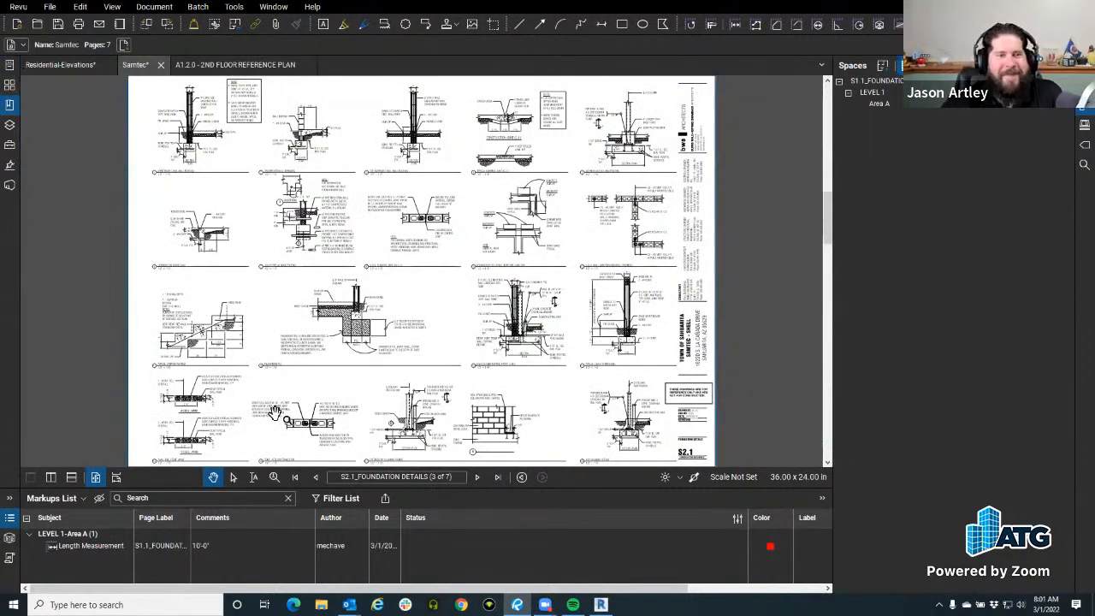
pyautogui.click(315, 477)
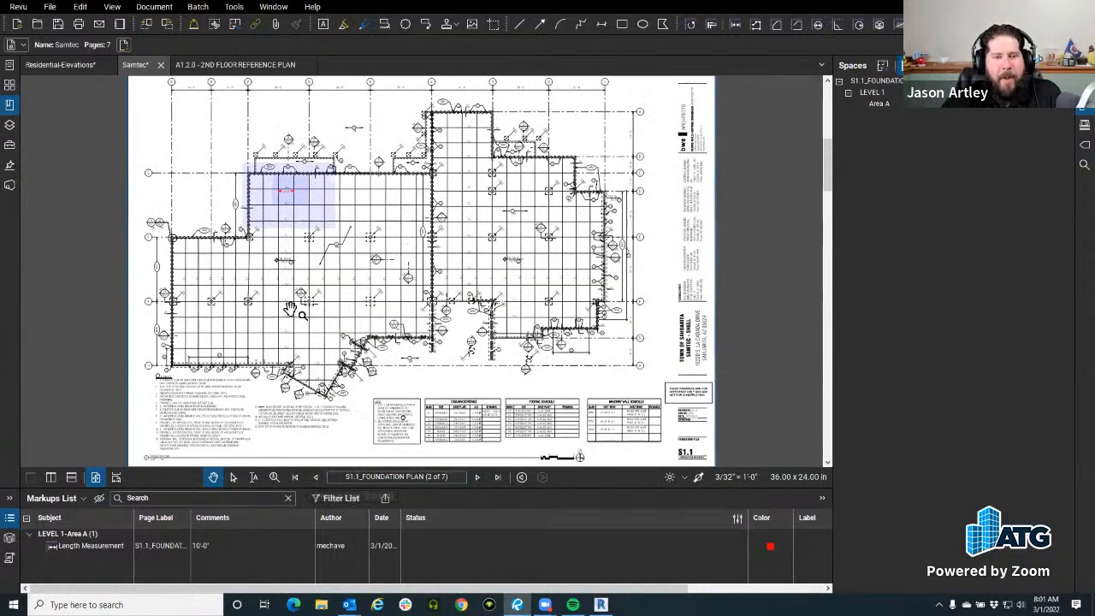
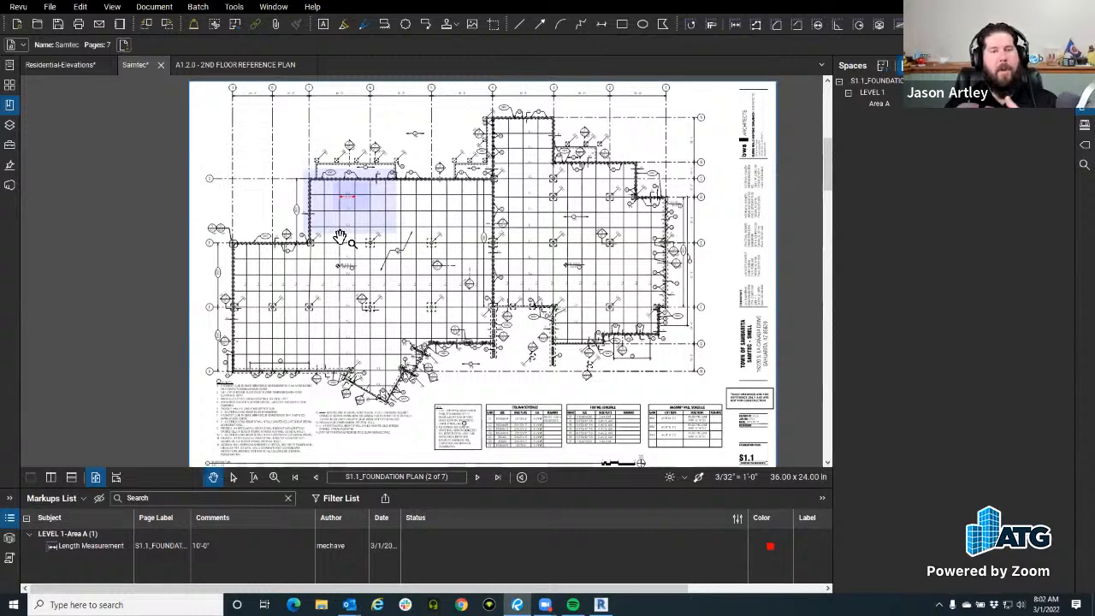
# Switch to the A1.2.0 - 2ND FLOOR REFERENCE PLAN and view the open-to-below area and neighbouring circulation space.
pyautogui.click(229, 70)
pyautogui.scroll(-4, 385, 159)
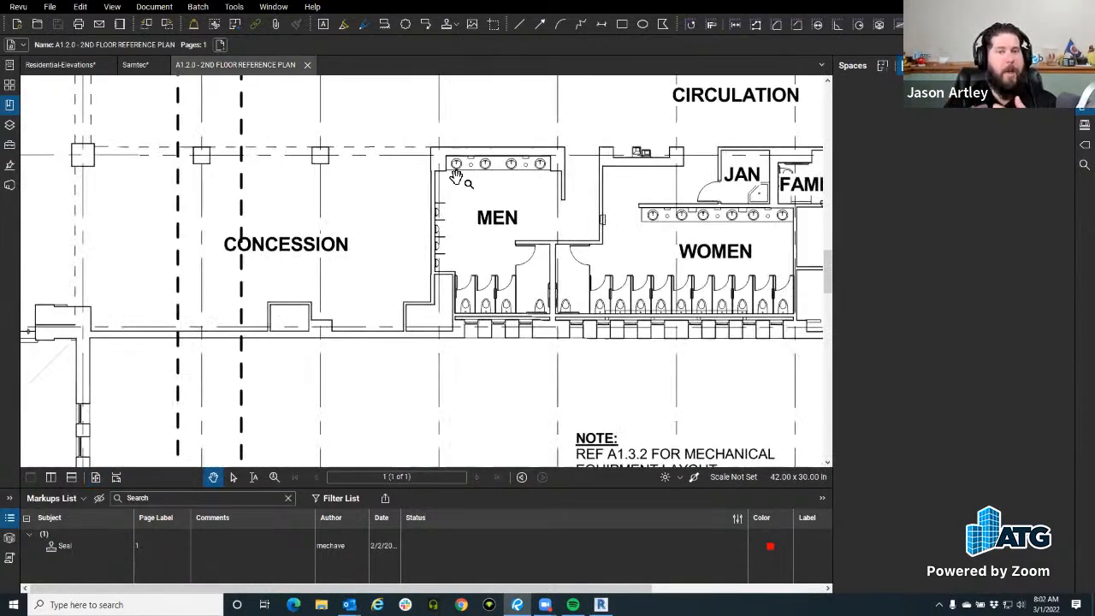
pyautogui.moveTo(324, 276); pyautogui.dragTo(477, 210)
pyautogui.scroll(-4, 476, 210)
pyautogui.moveTo(392, 237); pyautogui.dragTo(553, 122)
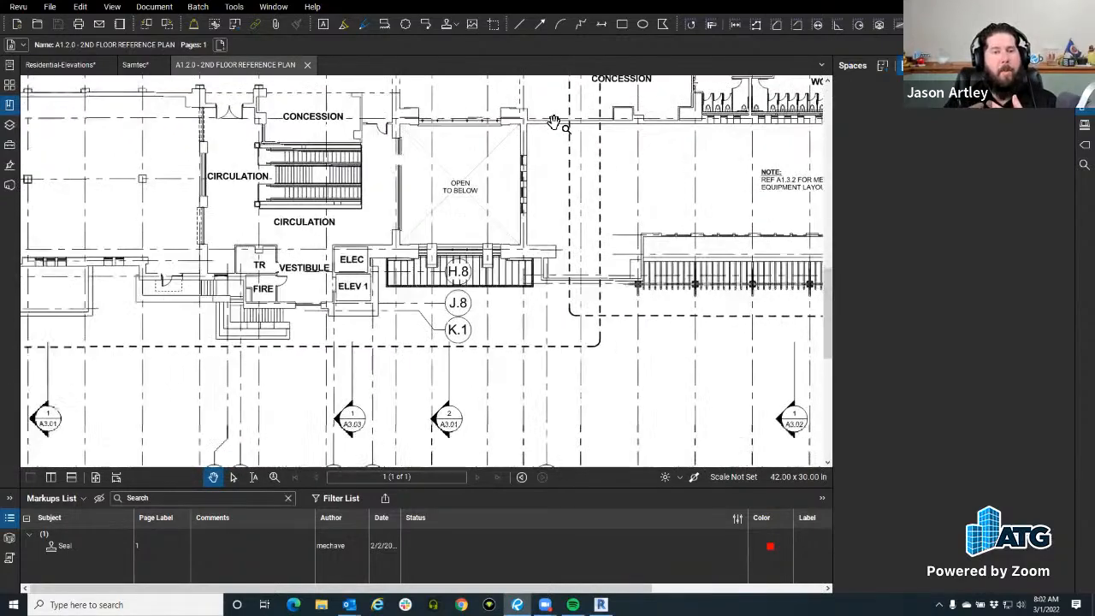
pyautogui.scroll(5, 350, 274)
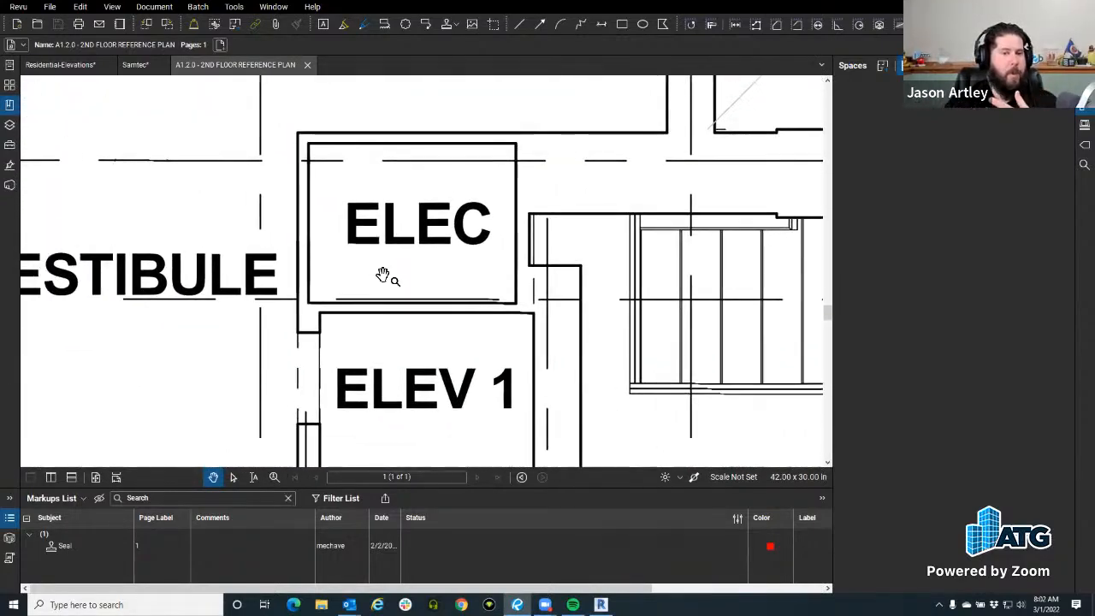
pyautogui.scroll(-1, 382, 275)
pyautogui.moveTo(385, 275); pyautogui.dragTo(675, 245)
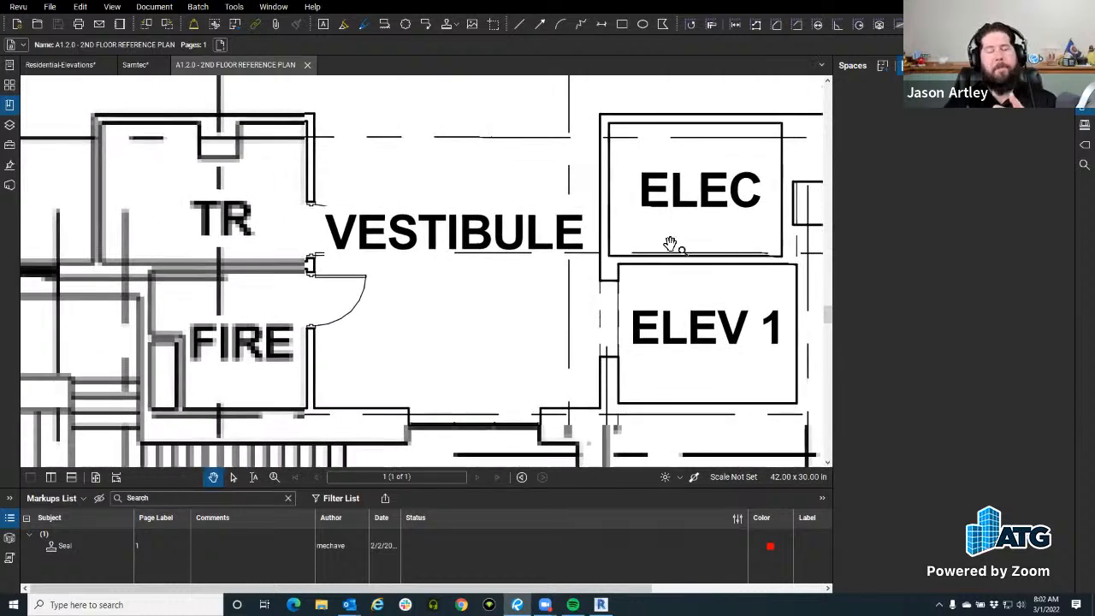
pyautogui.moveTo(528, 248); pyautogui.dragTo(256, 200)
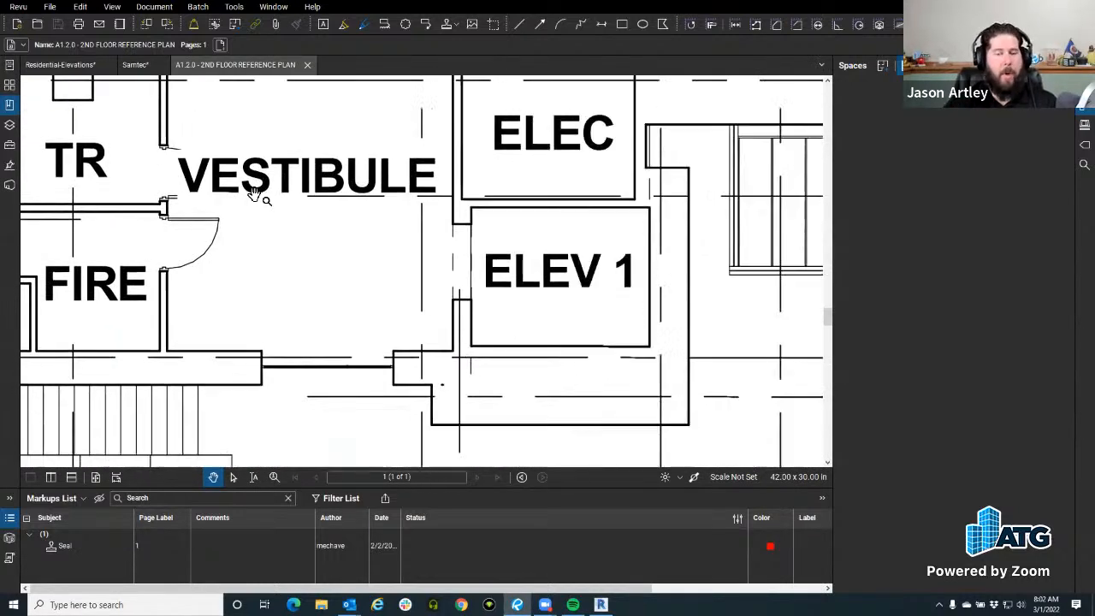
pyautogui.moveTo(414, 286); pyautogui.dragTo(358, 342)
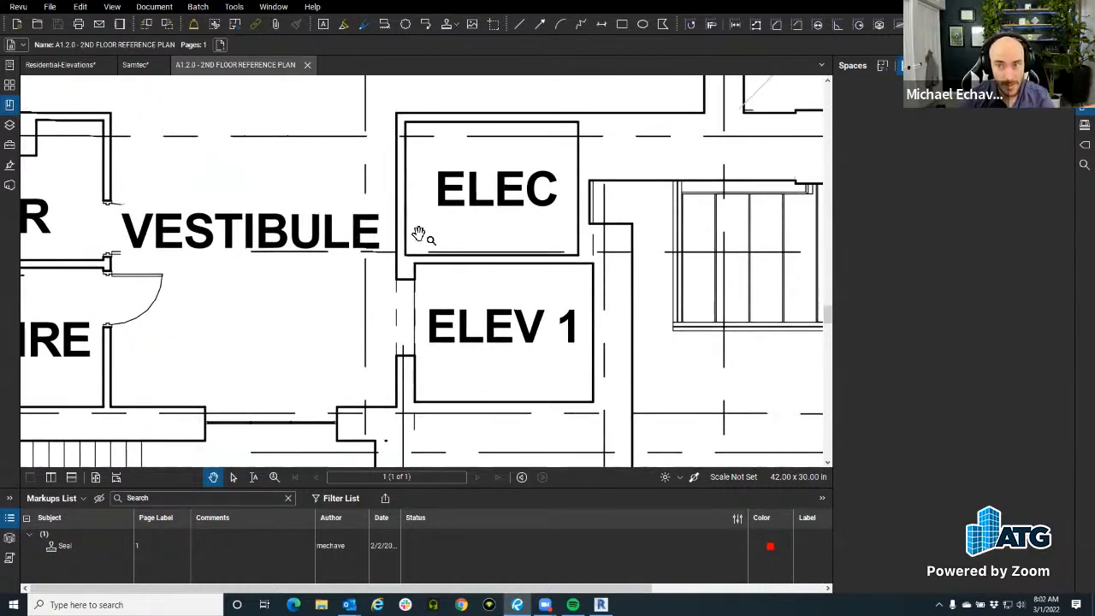
# Set the current page's scale to the 1/16" = 1'-0" preset, matching the 2nd floor reference plan's title.
pyautogui.scroll(-8, 420, 237)
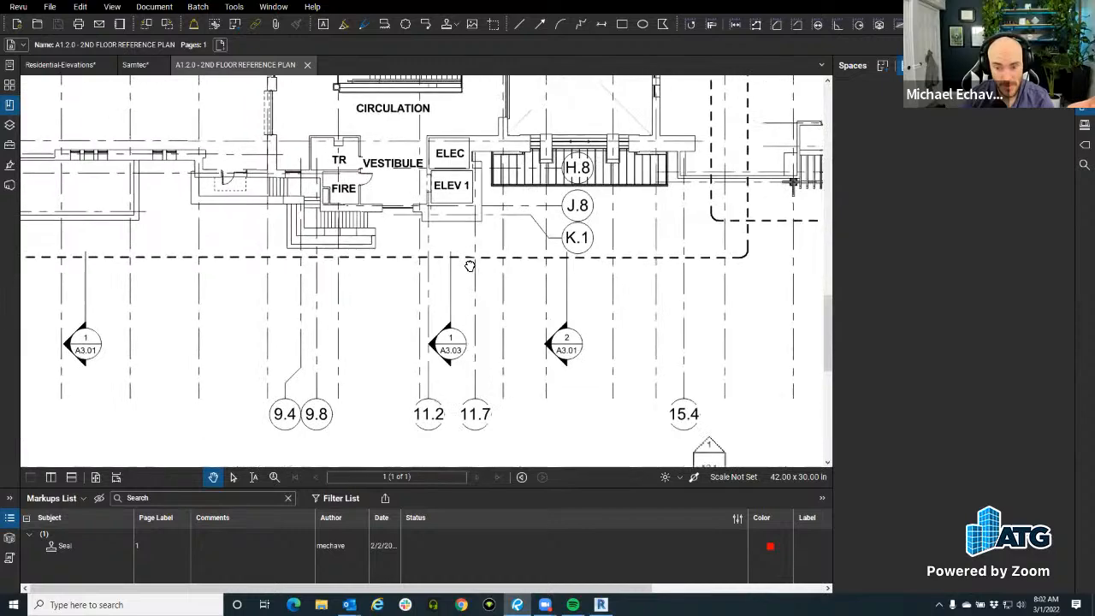
pyautogui.moveTo(254, 203); pyautogui.dragTo(39, 196)
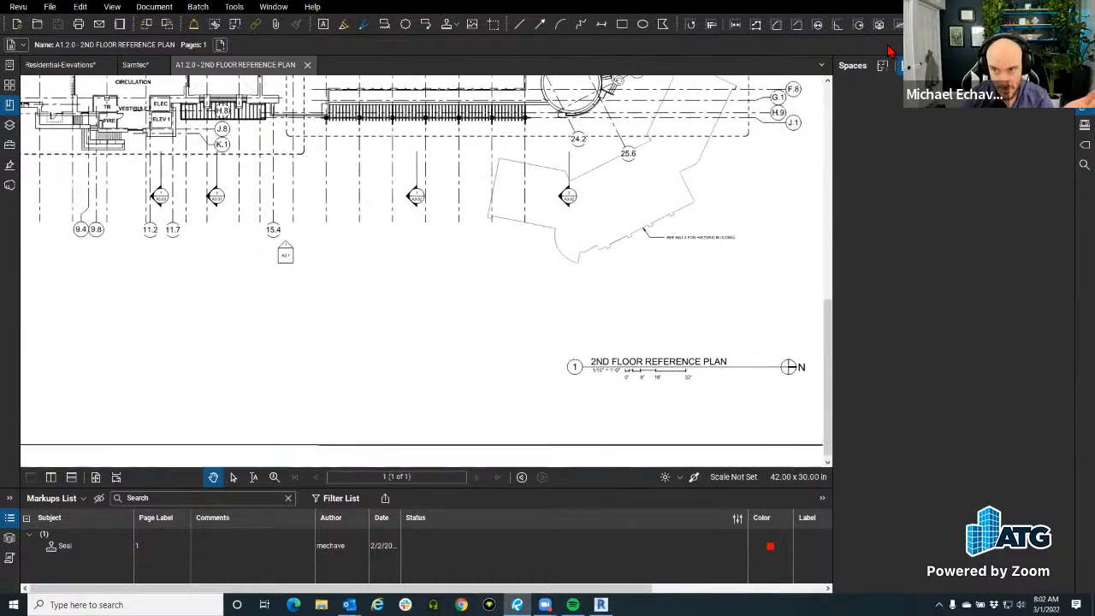
pyautogui.click(711, 24)
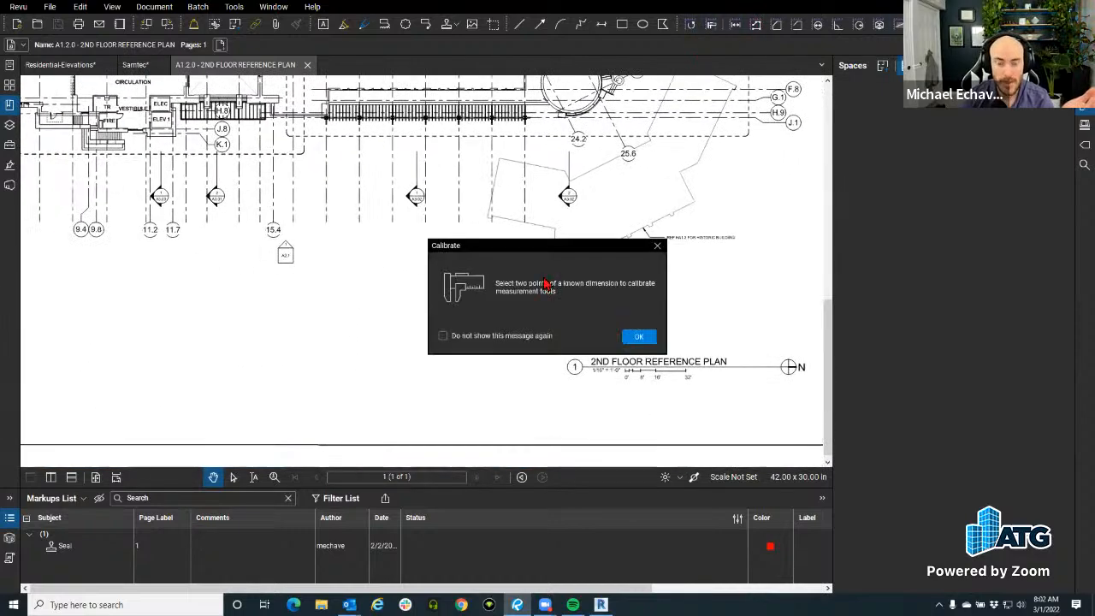
pyautogui.click(629, 332)
pyautogui.click(571, 256)
pyautogui.click(544, 234)
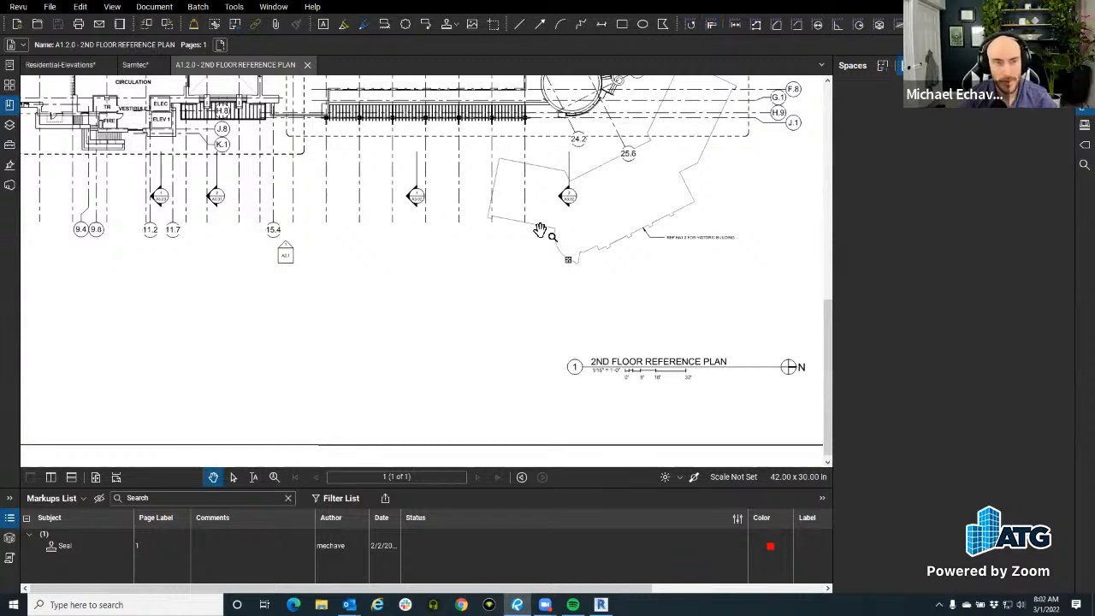
pyautogui.click(482, 289)
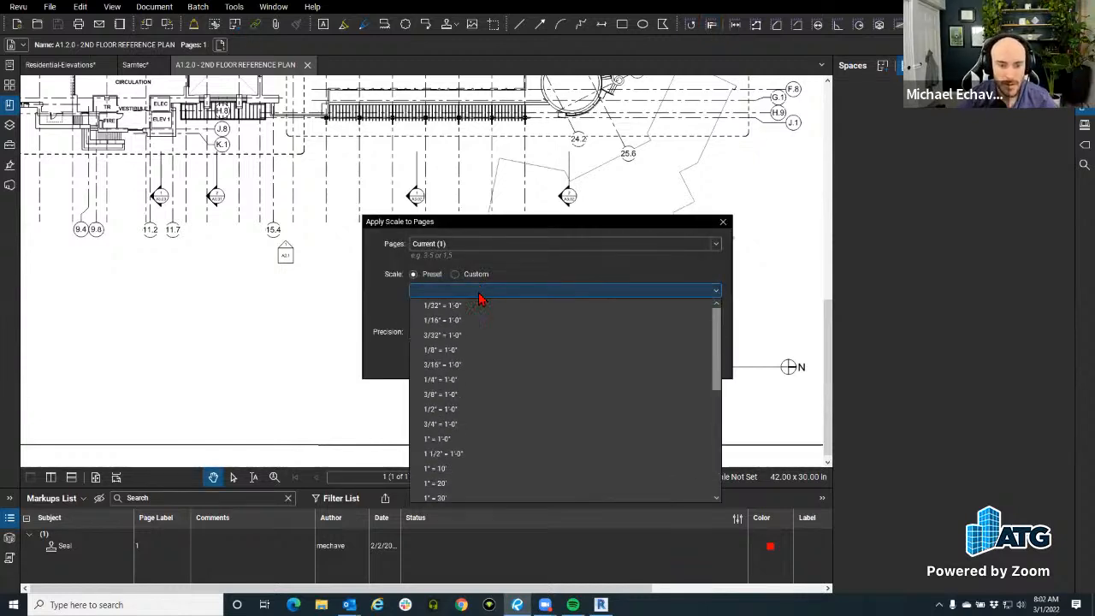
pyautogui.click(482, 318)
pyautogui.click(673, 363)
# Start Dynamic Fill around the vestibule and ELEV 1 rooms, and show its boundary and fill settings.
pyautogui.moveTo(467, 225); pyautogui.dragTo(668, 402)
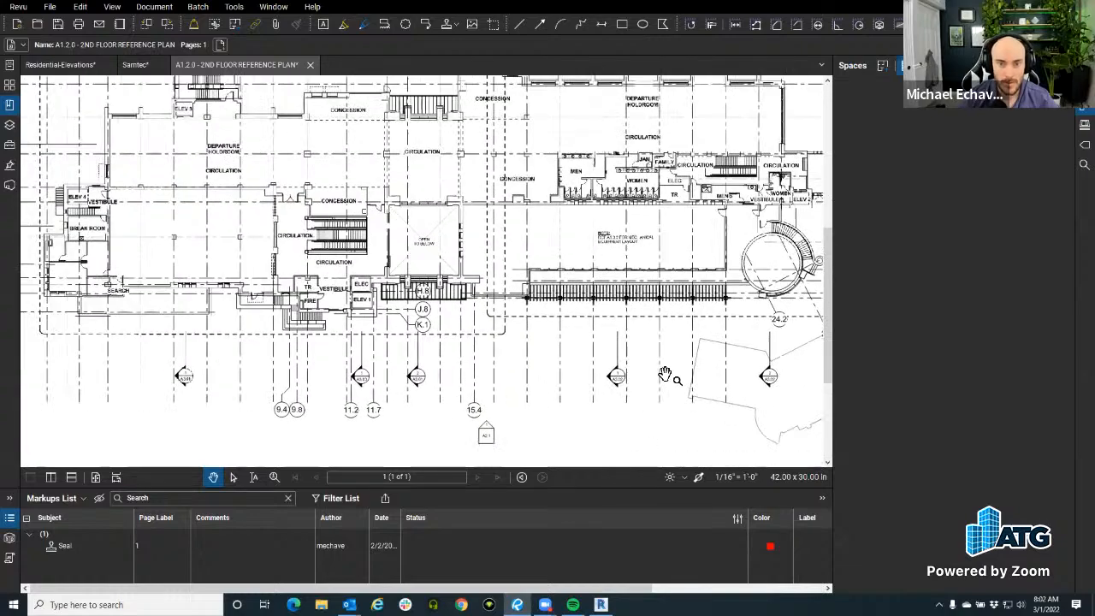
pyautogui.scroll(5, 345, 305)
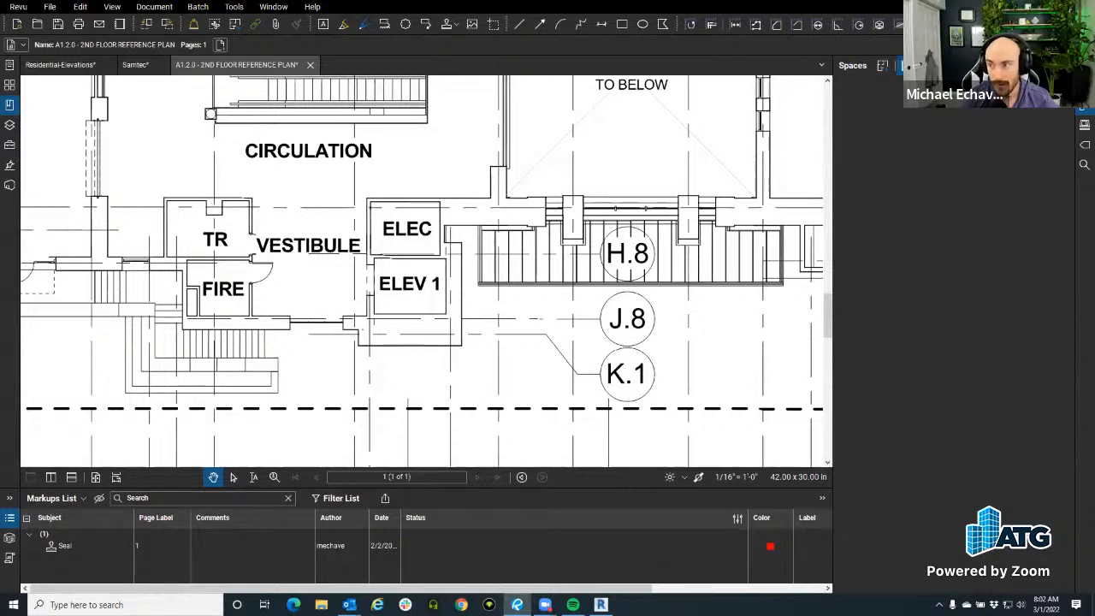
pyautogui.click(905, 65)
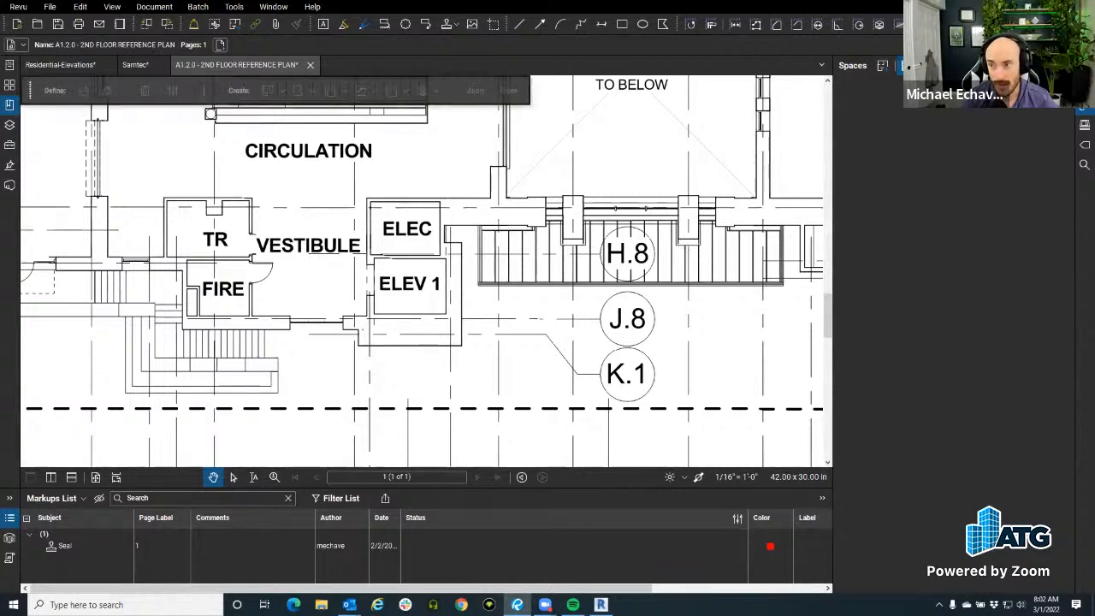
pyautogui.scroll(3, 323, 255)
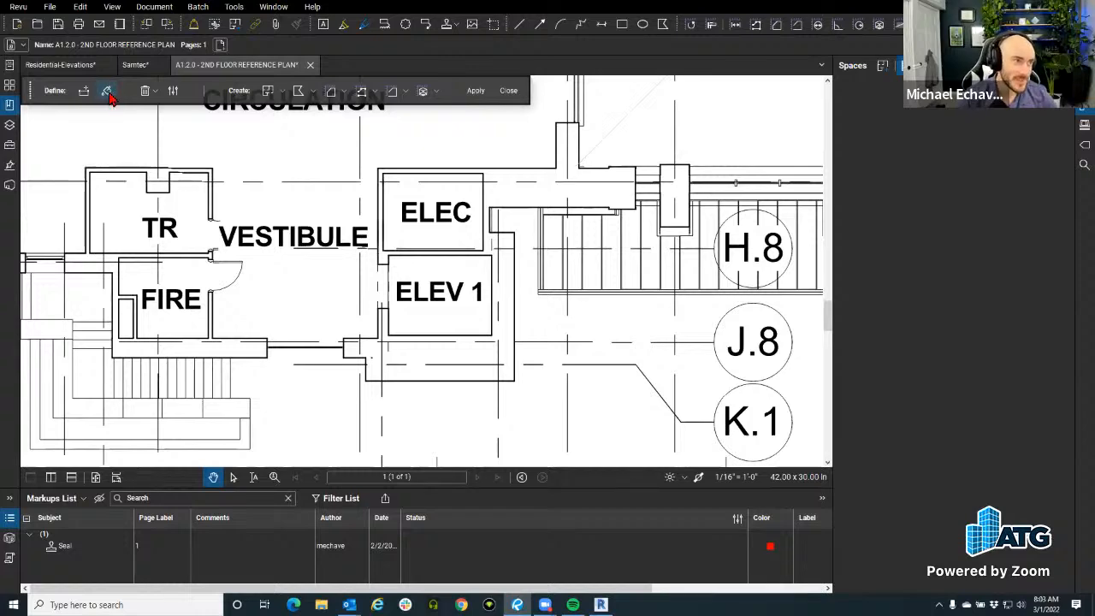
pyautogui.click(104, 94)
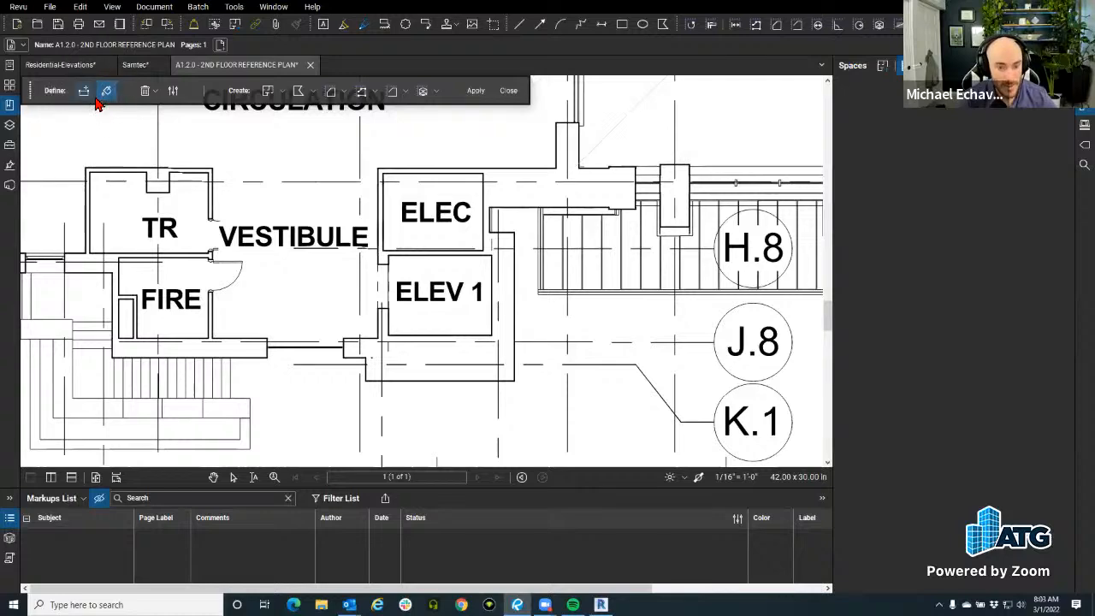
pyautogui.scroll(2, 385, 256)
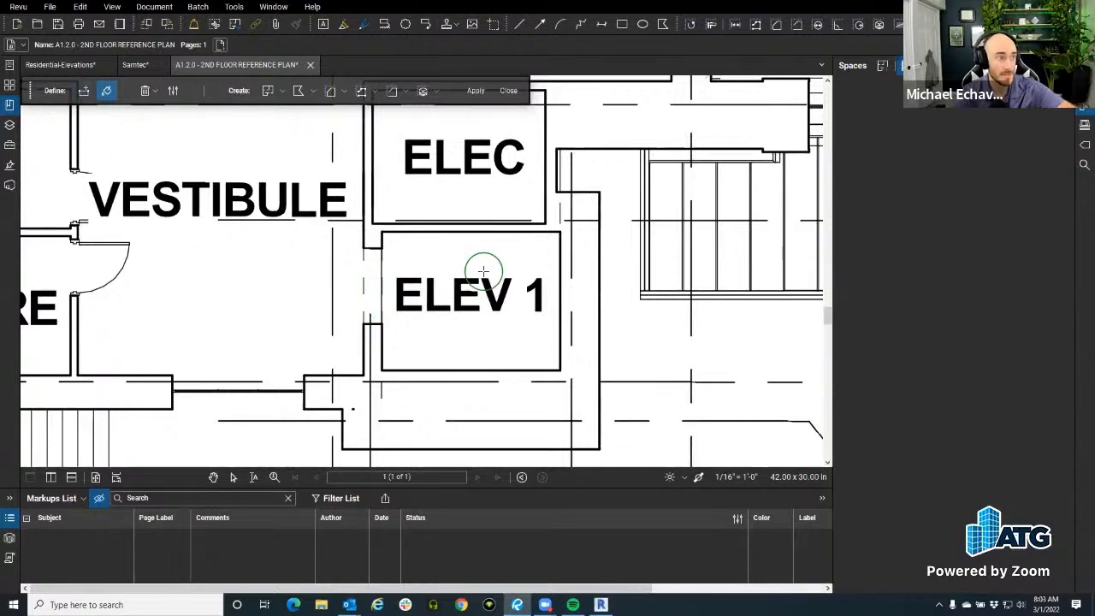
pyautogui.click(171, 92)
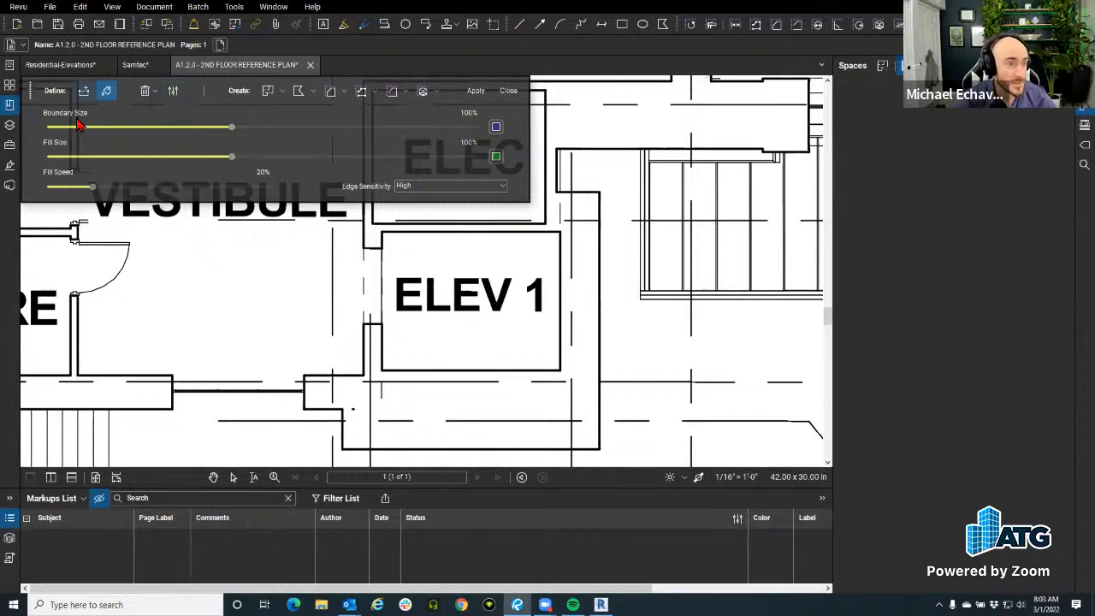
# Draw a fill boundary across the ELEV 1 doorway opening, from one wall end to the other, at 100% boundary size.
pyautogui.click(84, 90)
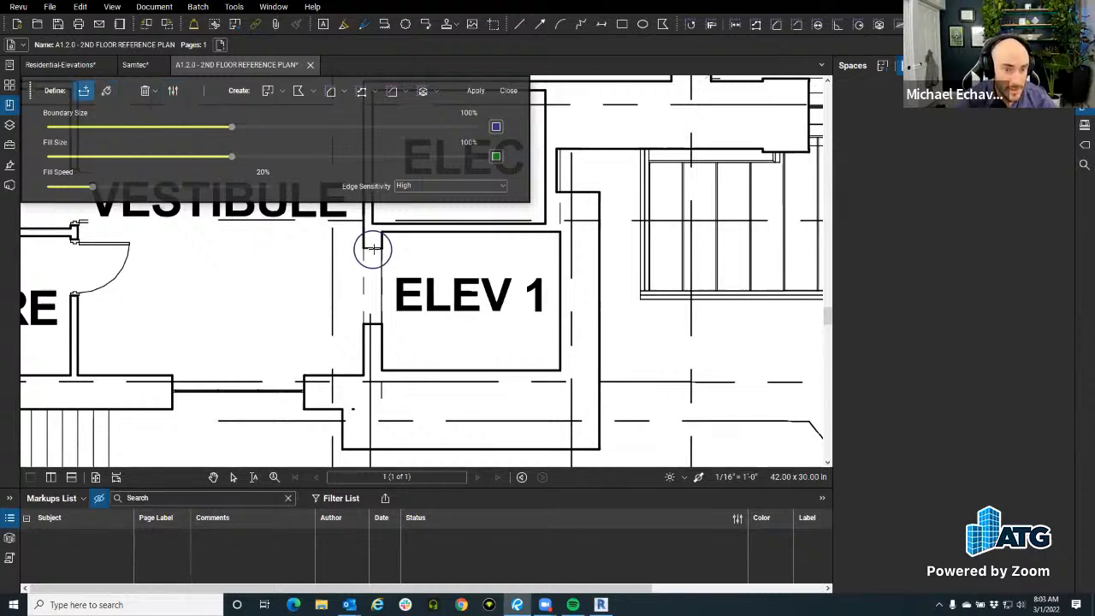
pyautogui.click(372, 248)
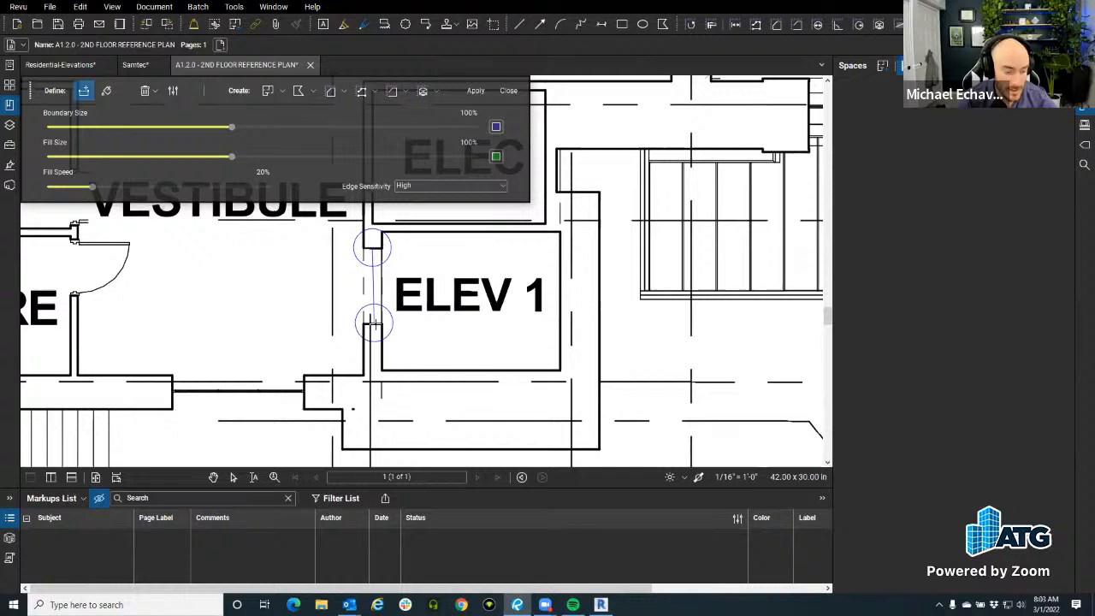
pyautogui.click(373, 323)
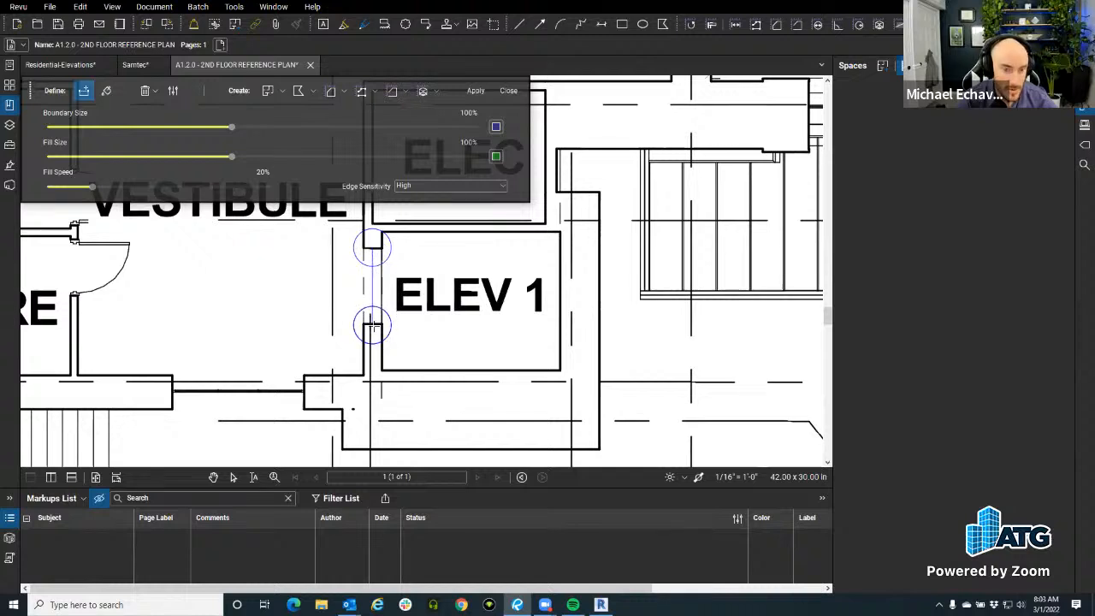
pyautogui.press('Return')
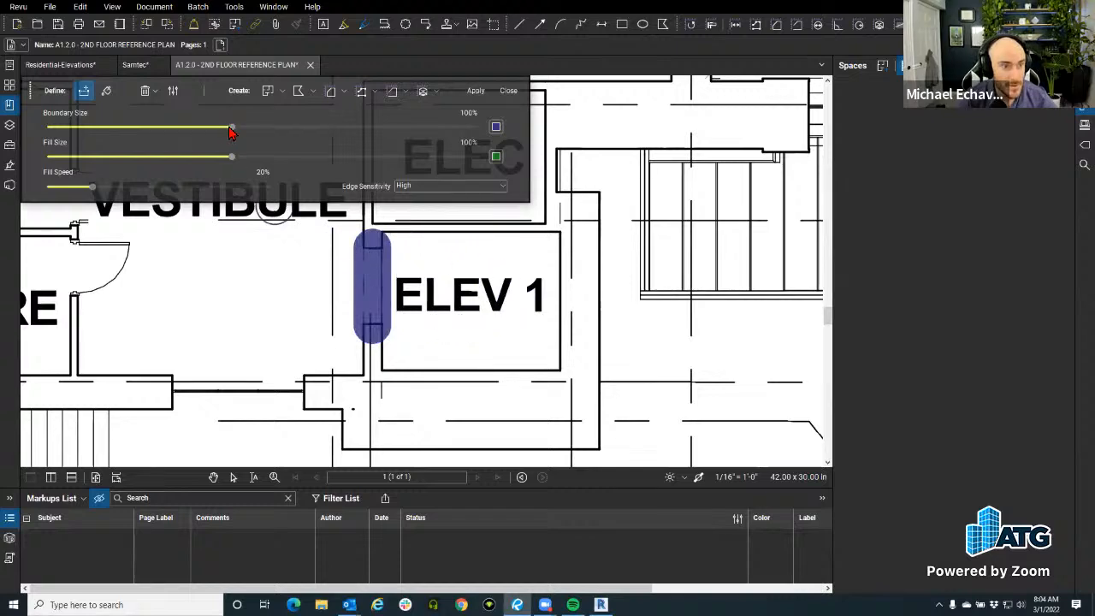
# Replace the ELEV 1 doorway boundary with a thinner one between the two wall ends, using a 40% boundary size.
pyautogui.moveTo(229, 128)
pyautogui.mouseDown()
pyautogui.moveTo(140, 134)
pyautogui.moveTo(239, 130)
pyautogui.mouseUp()
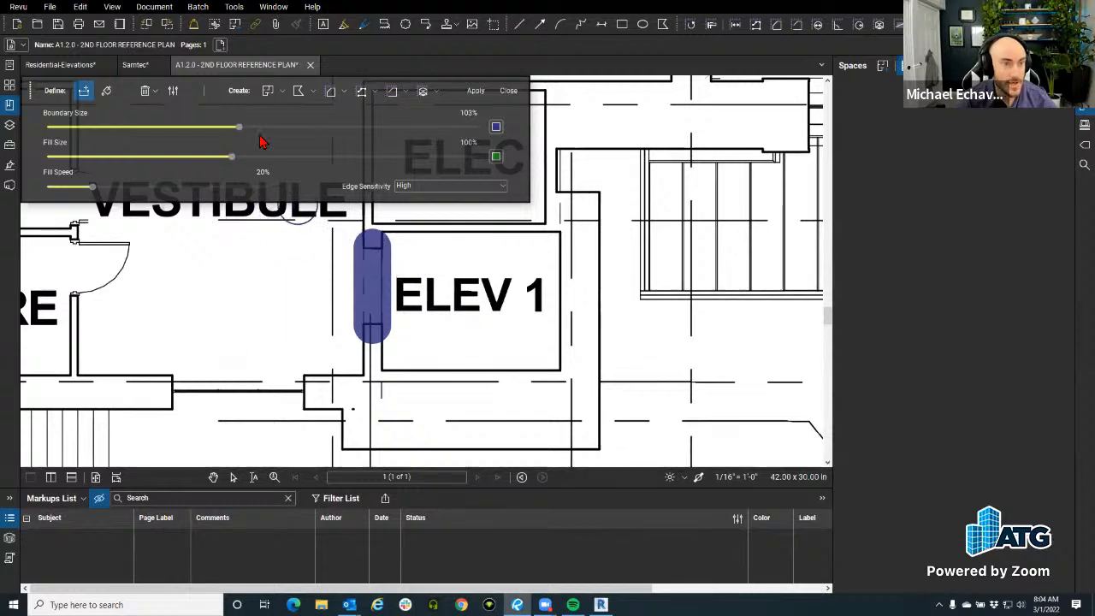
pyautogui.moveTo(240, 129); pyautogui.dragTo(85, 128)
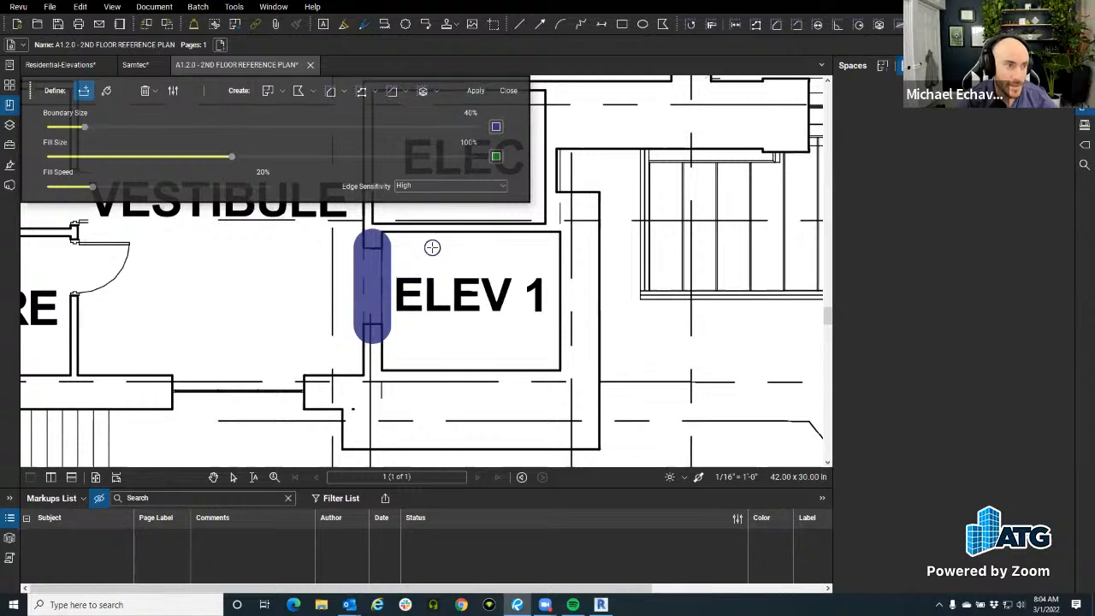
pyautogui.click(154, 91)
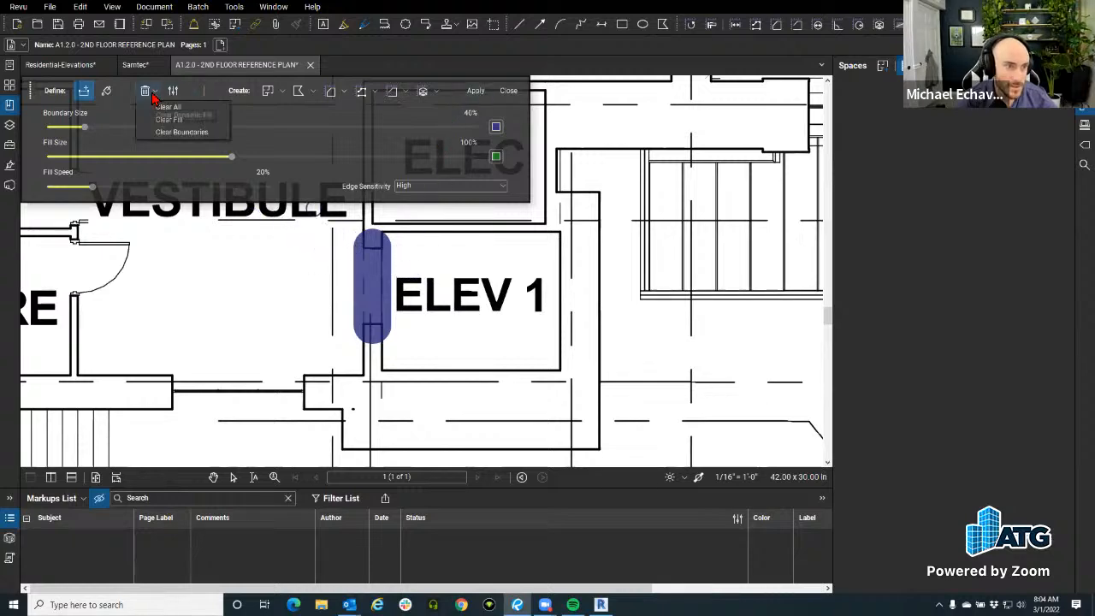
pyautogui.click(177, 134)
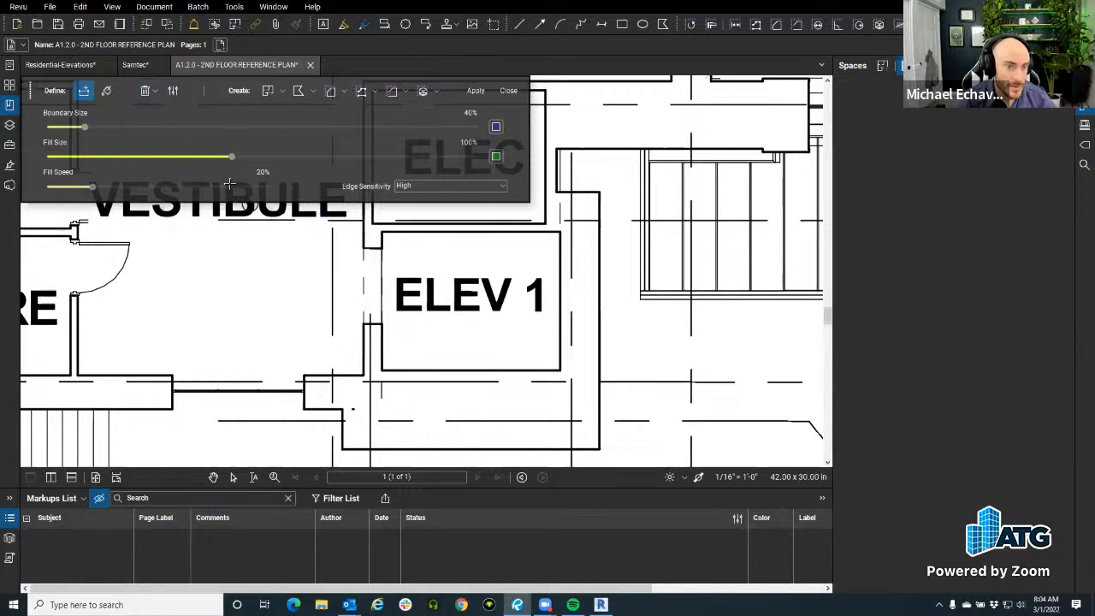
pyautogui.moveTo(372, 249); pyautogui.dragTo(372, 322)
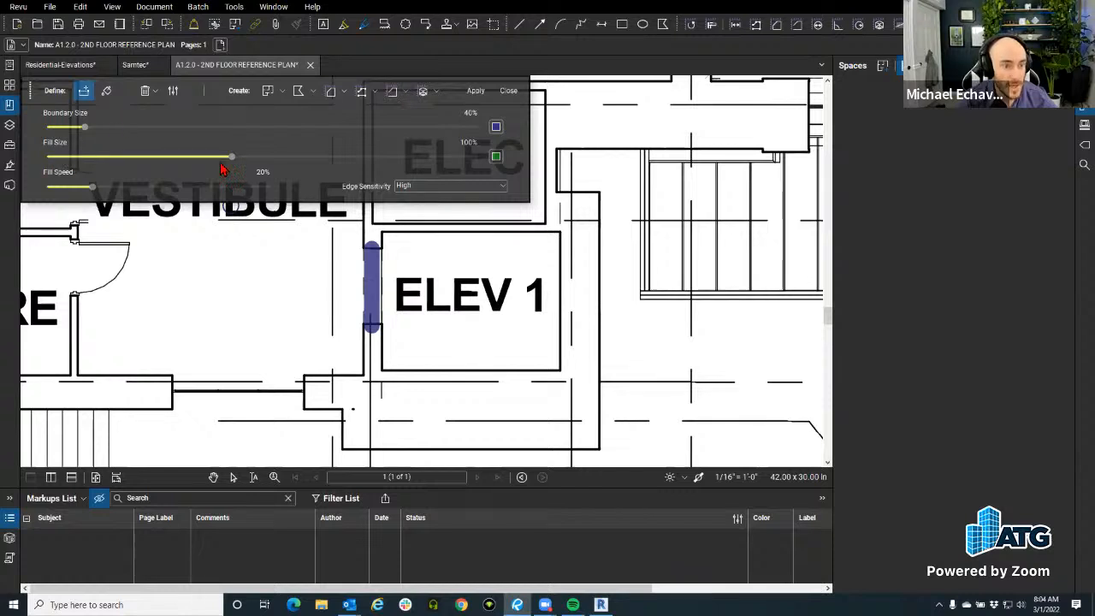
# Fill the ELEV 1 room with Edge Sensitivity set to Low, and hide the fill settings.
pyautogui.click(105, 92)
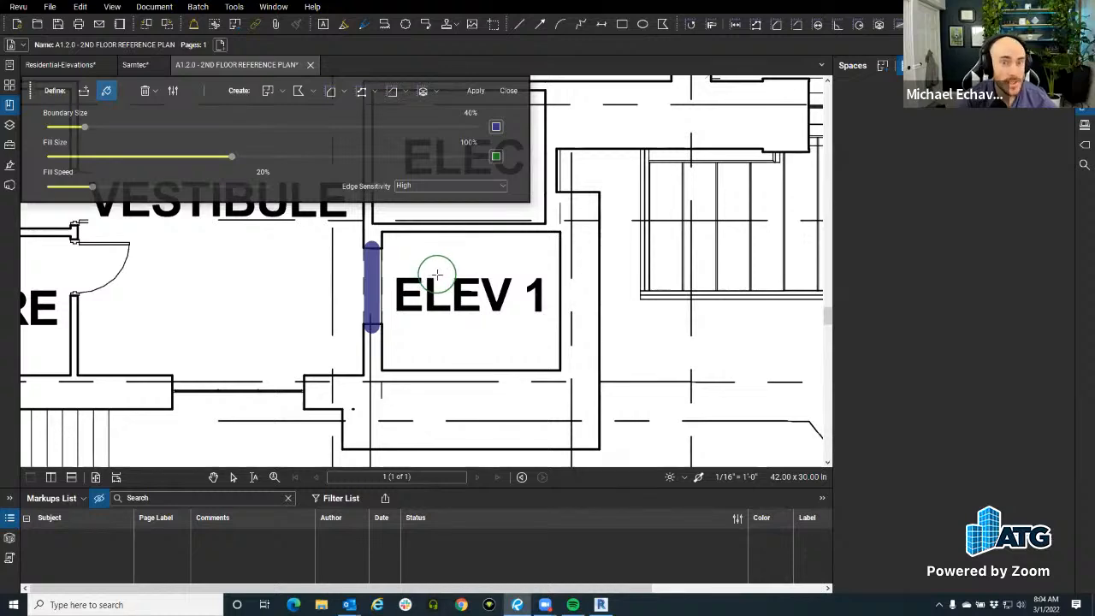
pyautogui.click(424, 185)
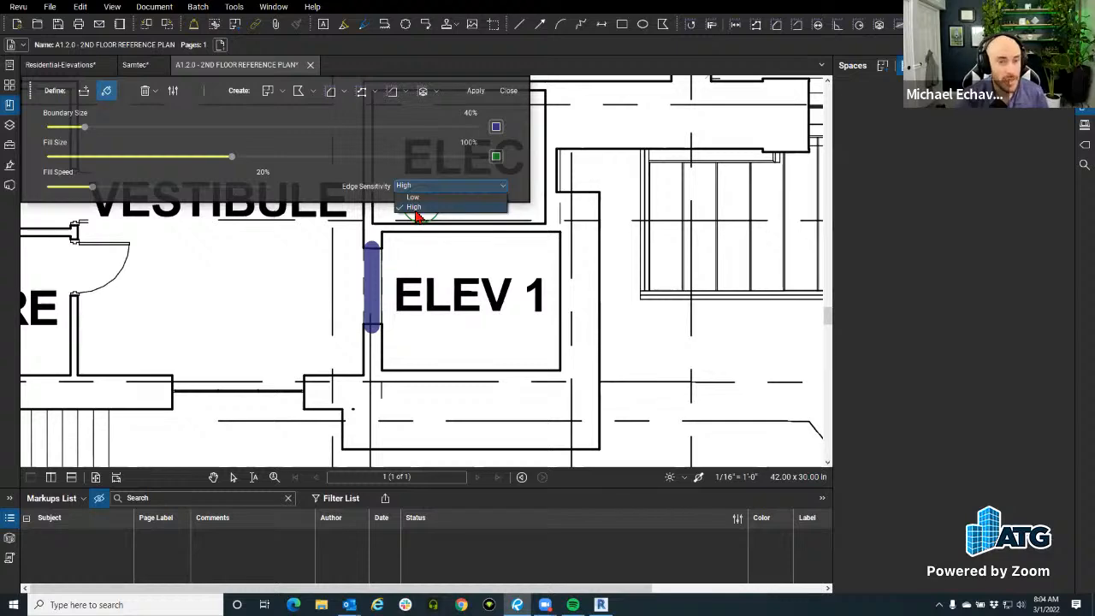
pyautogui.click(414, 197)
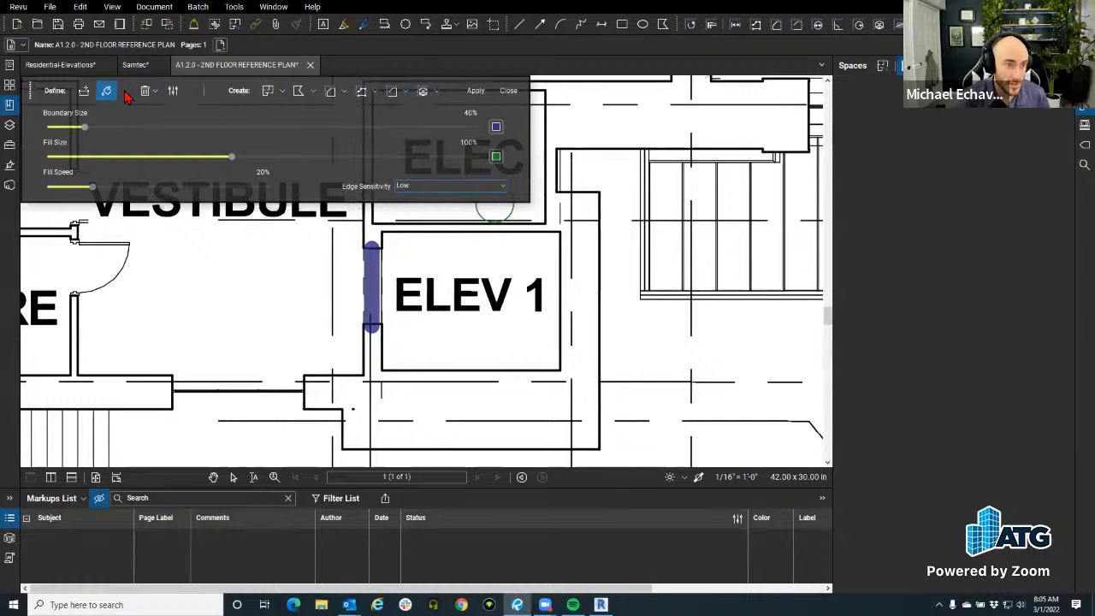
pyautogui.click(173, 91)
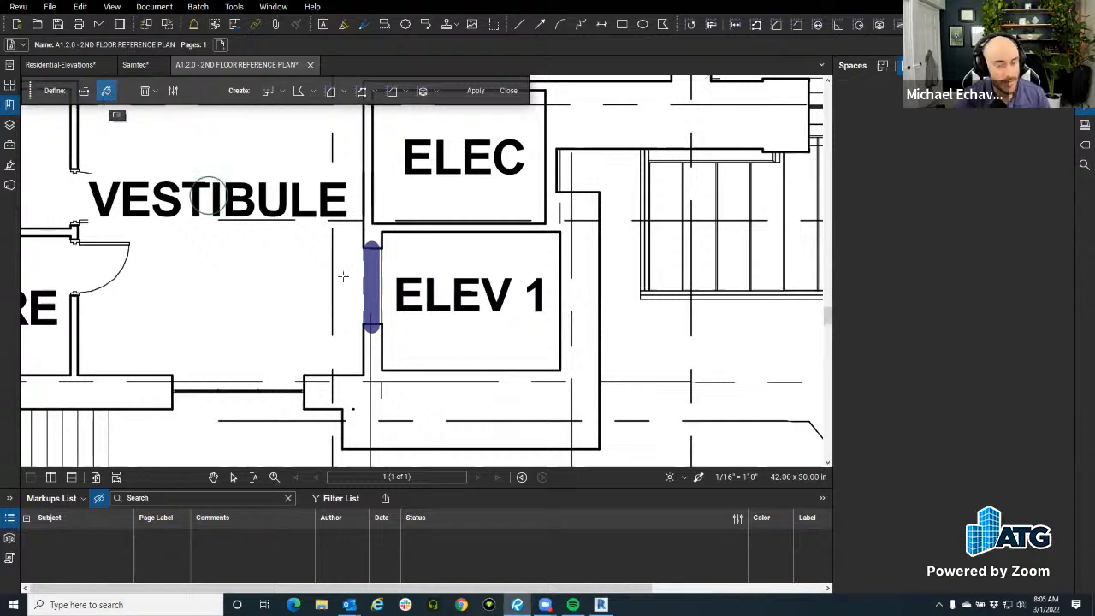
pyautogui.click(465, 272)
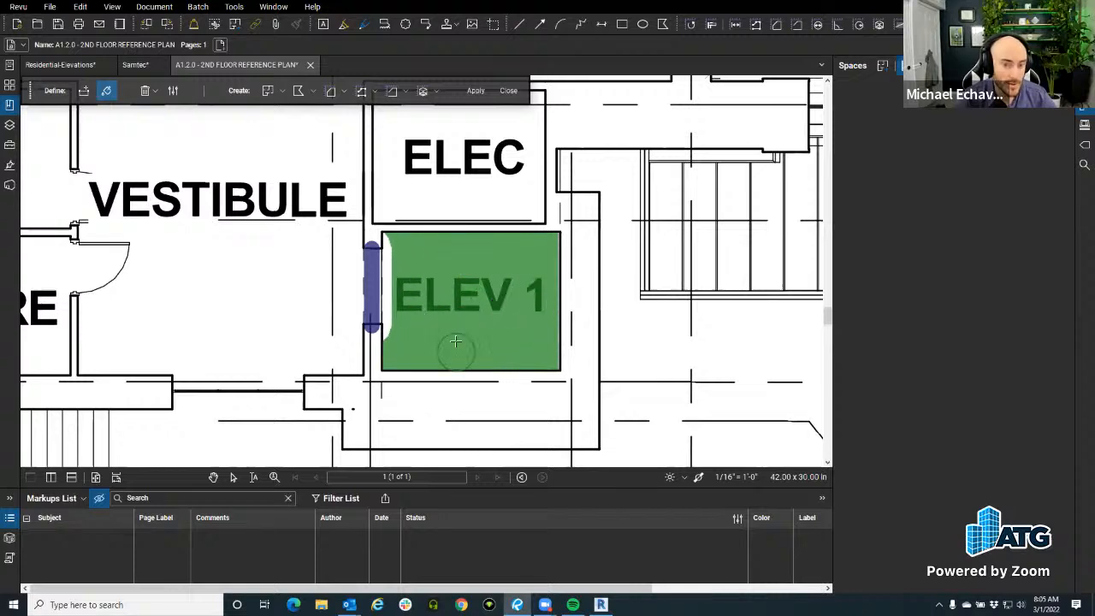
# Try to extend the ELEV 1 fill into the gap beside the doorway boundary, and undo it.
pyautogui.scroll(3, 428, 334)
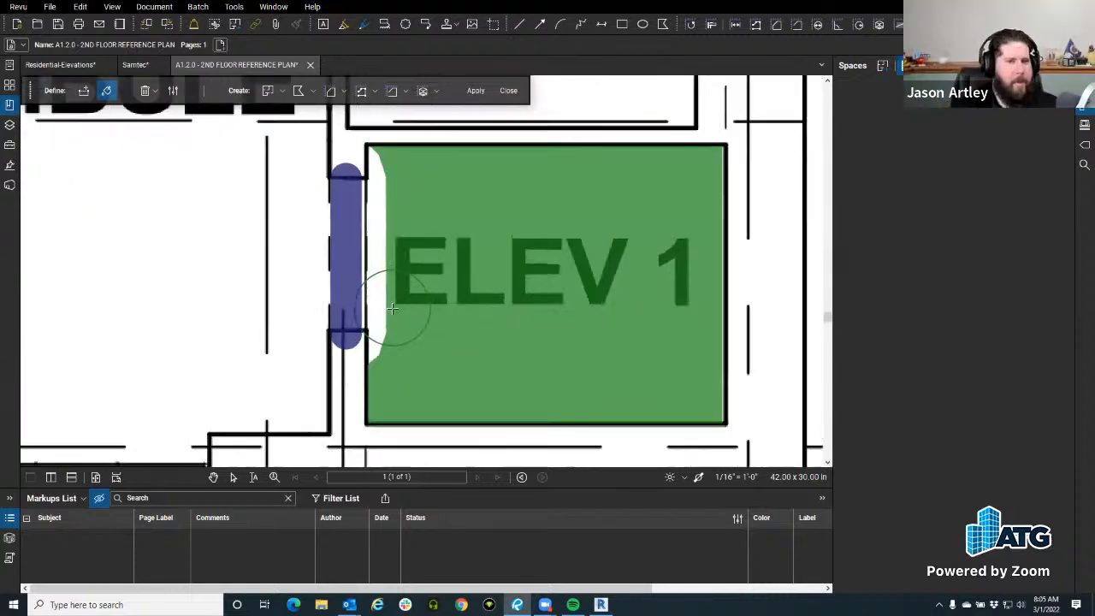
pyautogui.click(378, 291)
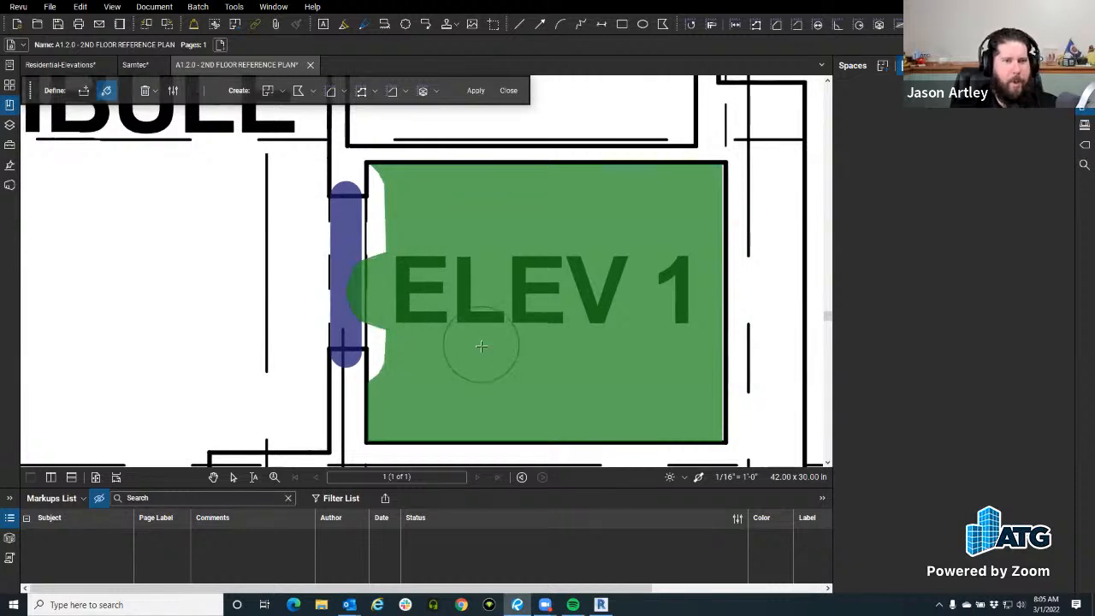
pyautogui.hotkey('ctrl', 'z')
# Fill the remaining gap along the doorway side of the ELEV 1 room, undoing any excess fill.
pyautogui.scroll(-2, 426, 256)
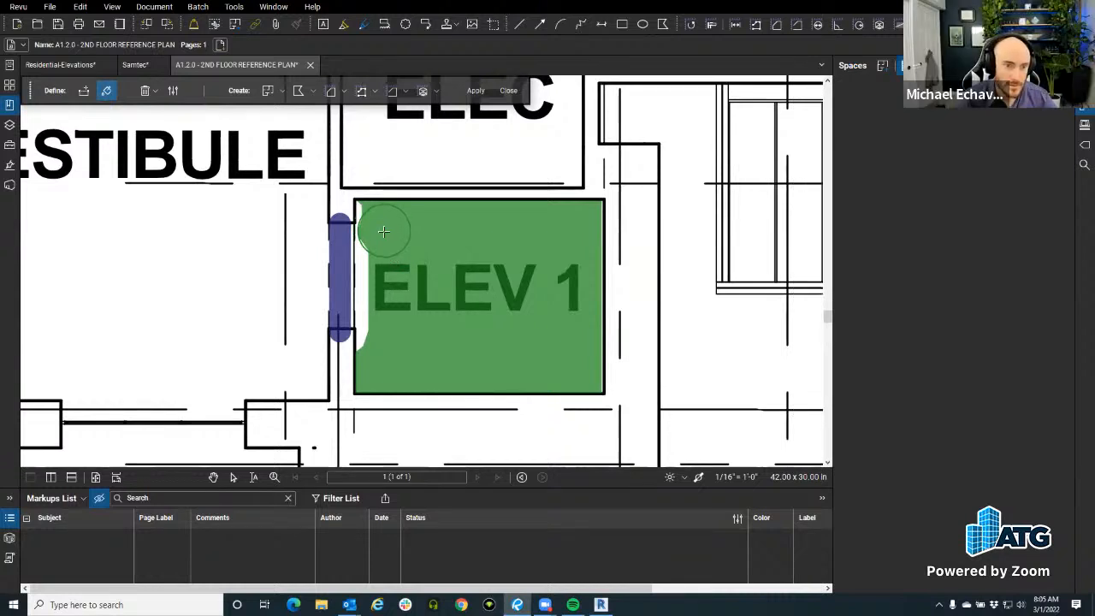
pyautogui.moveTo(380, 243)
pyautogui.mouseDown()
pyautogui.moveTo(384, 330)
pyautogui.moveTo(384, 225)
pyautogui.moveTo(379, 340)
pyautogui.mouseUp()
pyautogui.hotkey('ctrl', 'z')
pyautogui.scroll(-2, 434, 285)
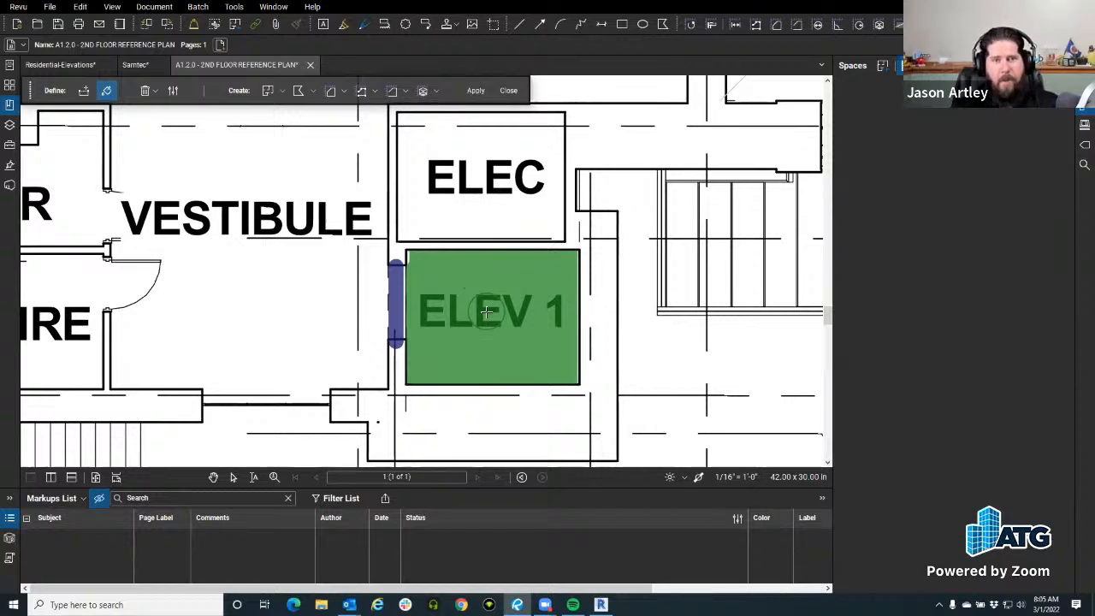
# Set the ELEV 1 fill to create a space named ELEV 1 with a pink colour.
pyautogui.click(284, 94)
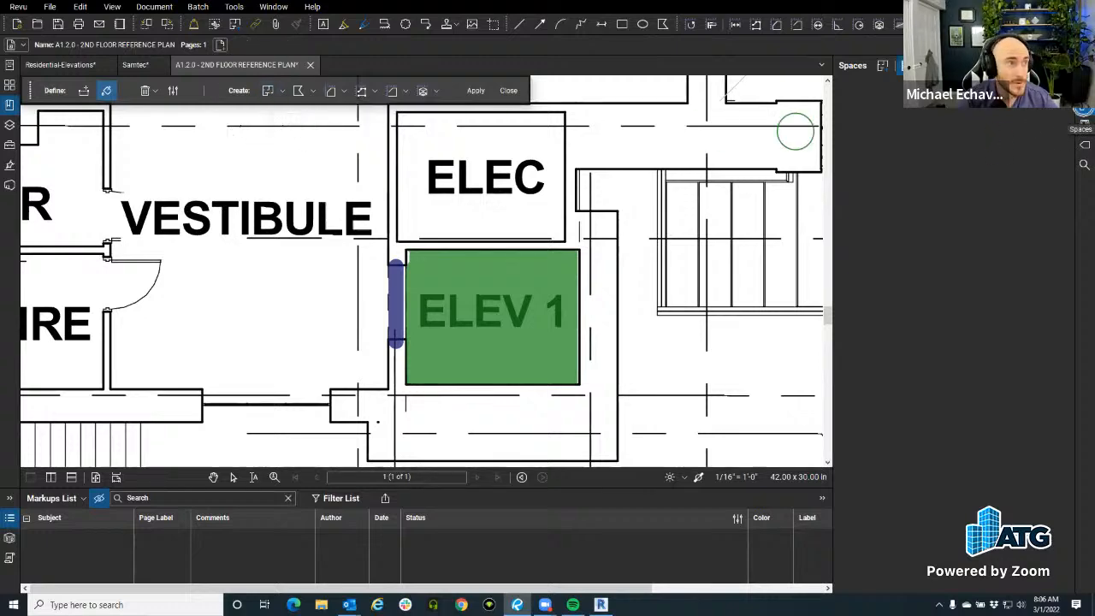
pyautogui.click(284, 92)
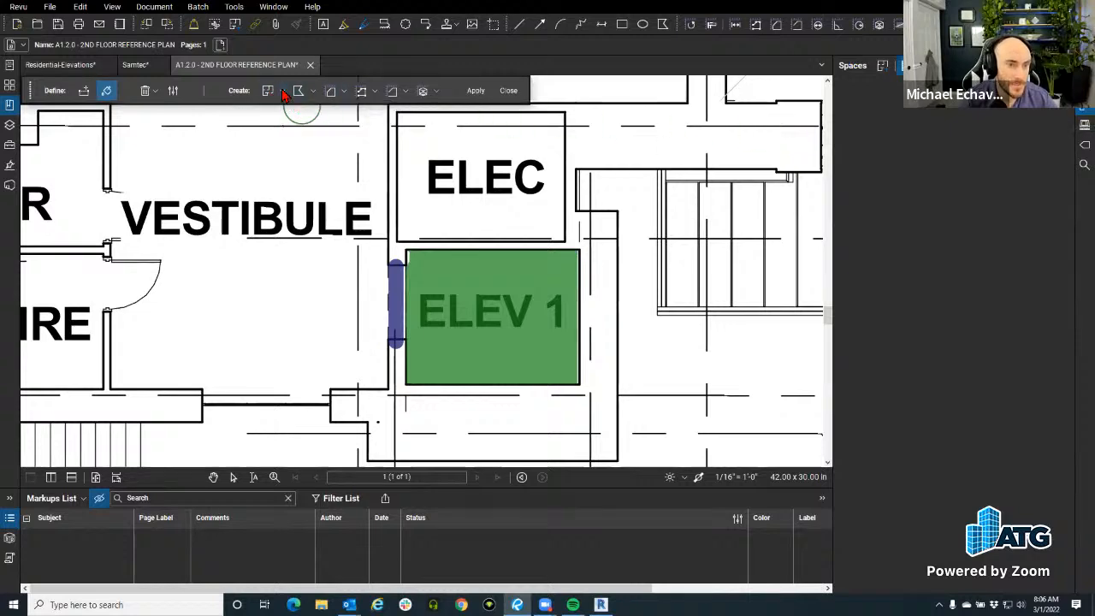
pyautogui.click(270, 93)
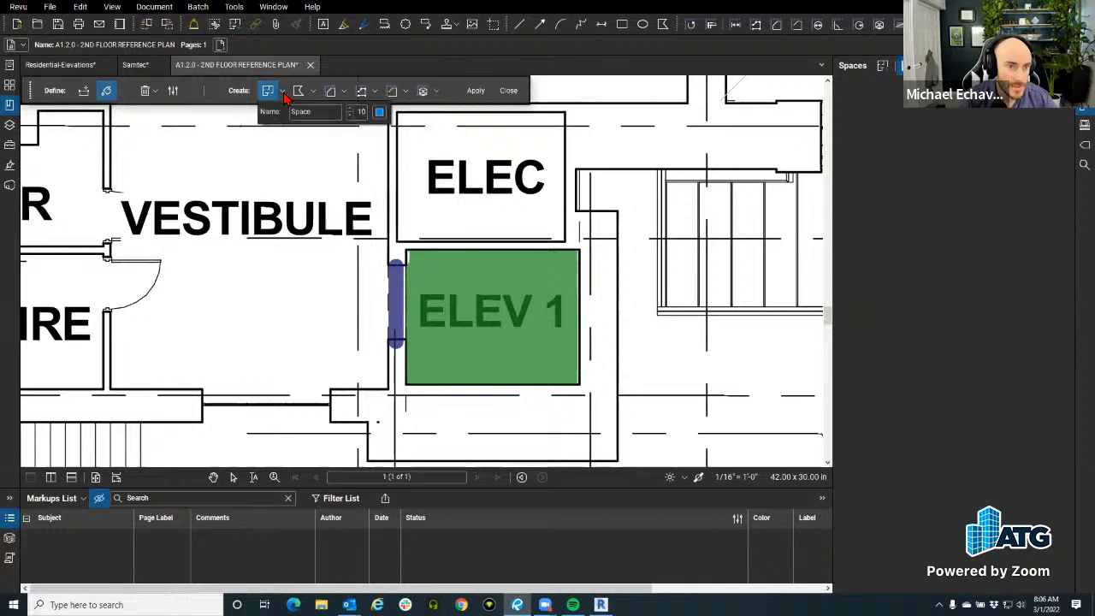
pyautogui.doubleClick(301, 111)
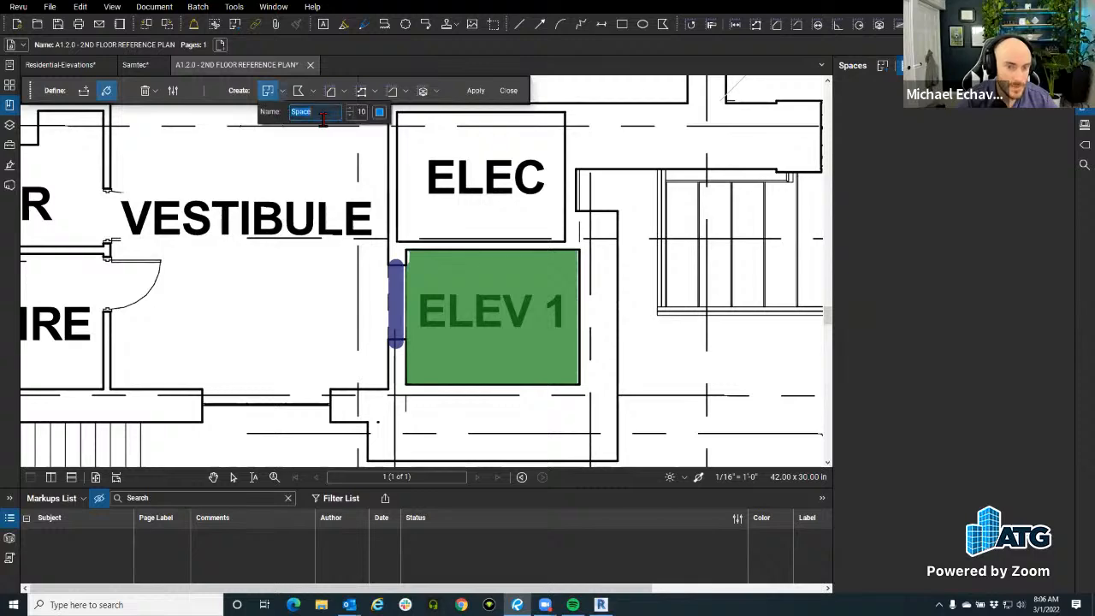
pyautogui.write('EL')
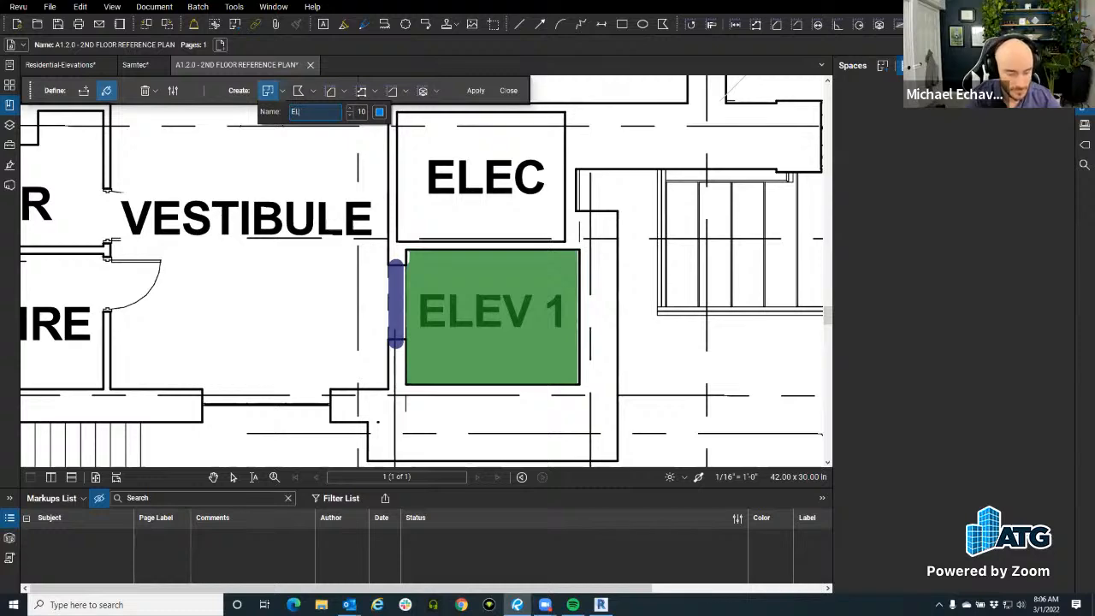
pyautogui.write('VEV 1')
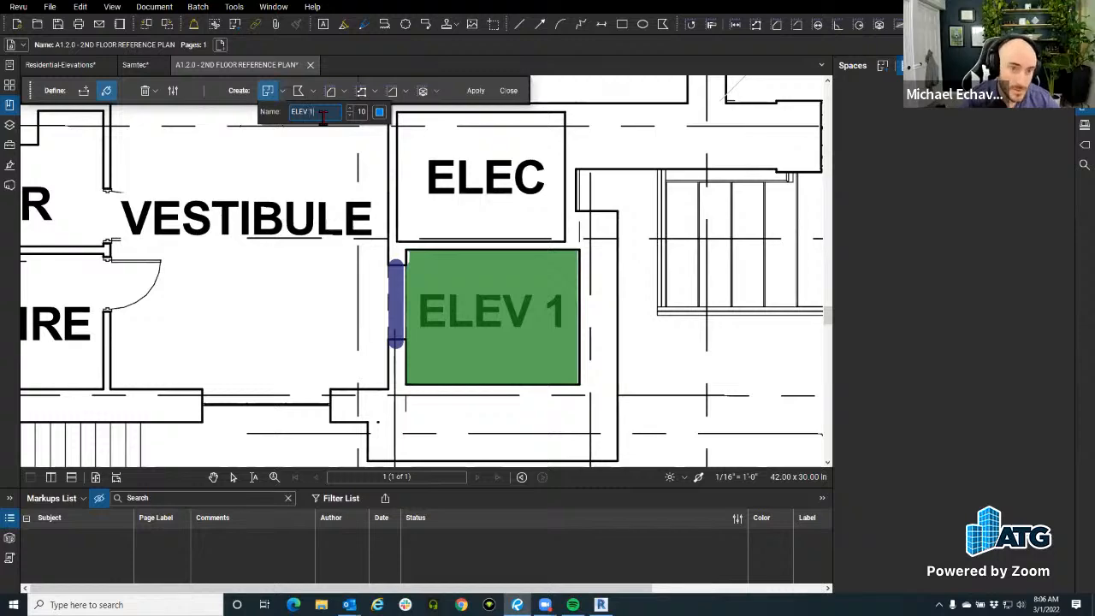
pyautogui.click(380, 112)
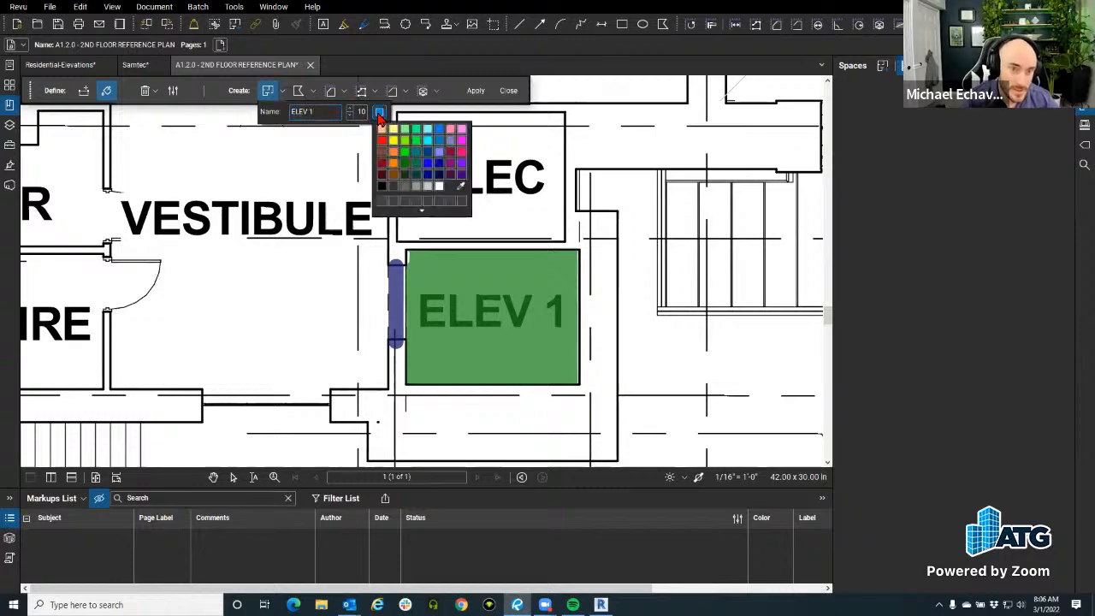
pyautogui.click(437, 149)
pyautogui.click(282, 106)
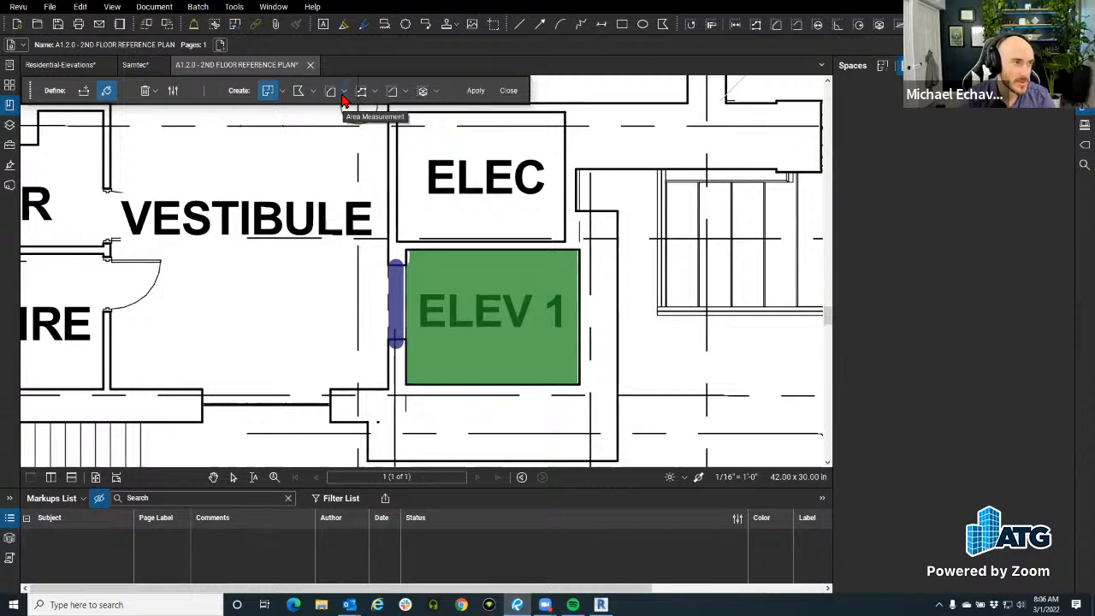
# Add the General Measurements area measurement "Flooring, Ceiling, Glazing" to the outputs, apply the ELEV 1 fill, and review its Space entry in the Markups List.
pyautogui.click(342, 96)
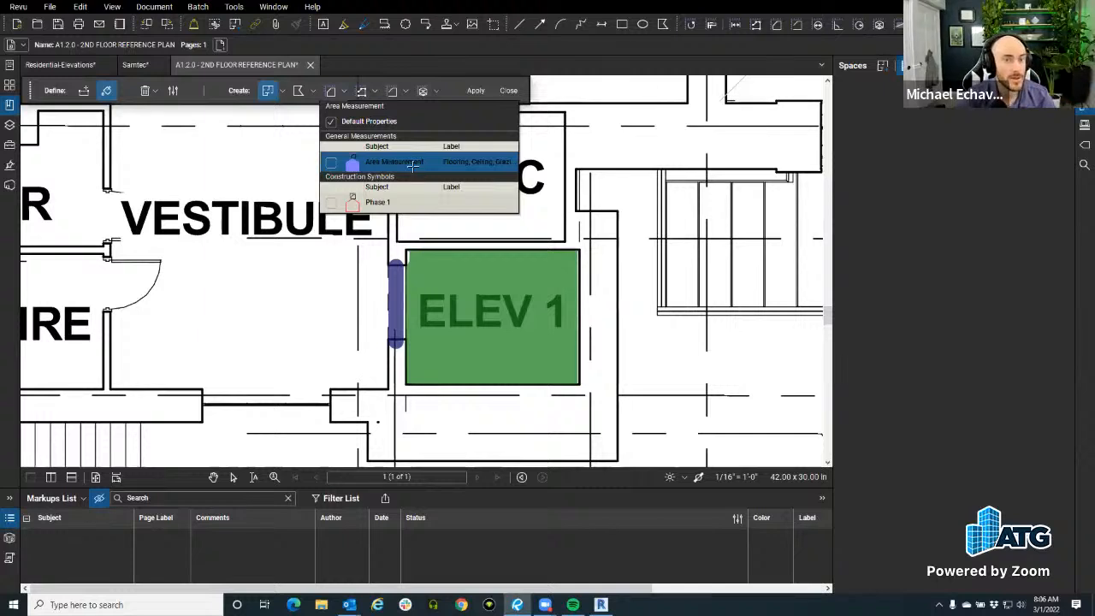
pyautogui.click(412, 172)
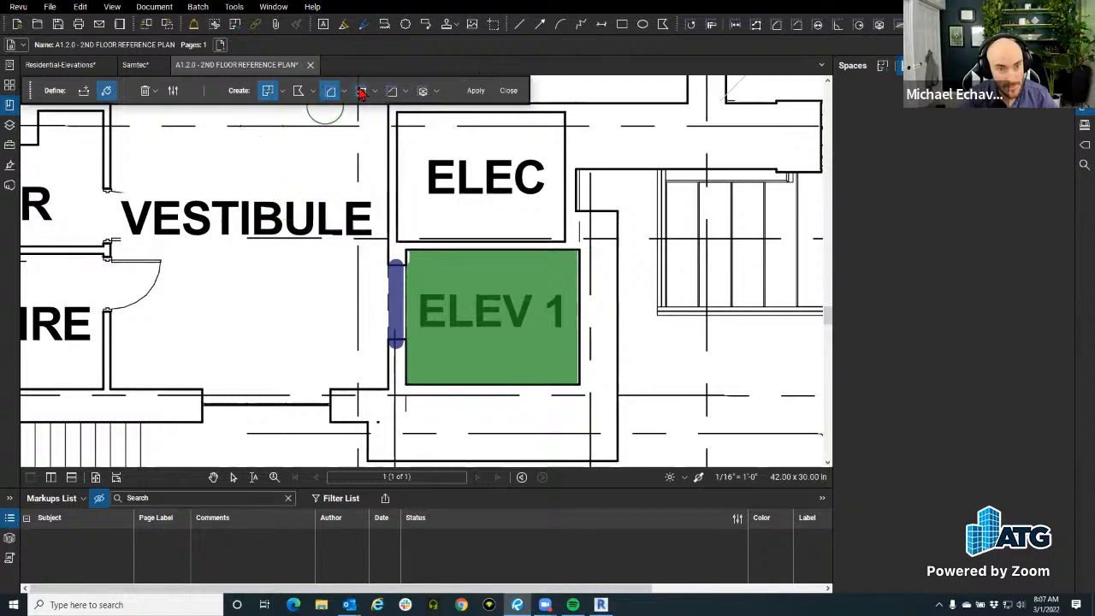
pyautogui.click(476, 91)
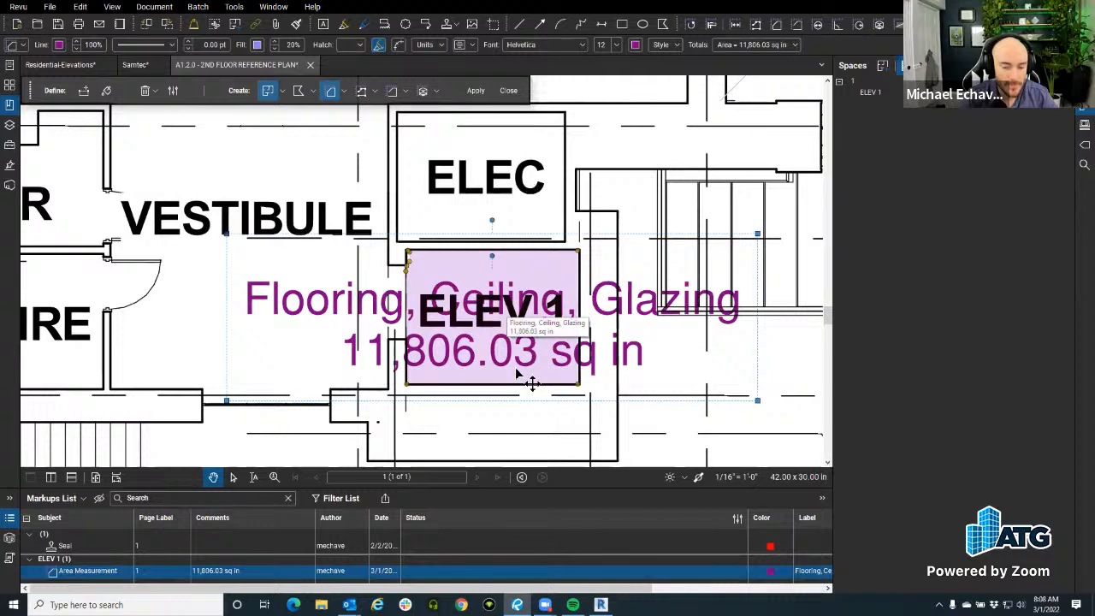
pyautogui.moveTo(634, 589); pyautogui.dragTo(758, 589)
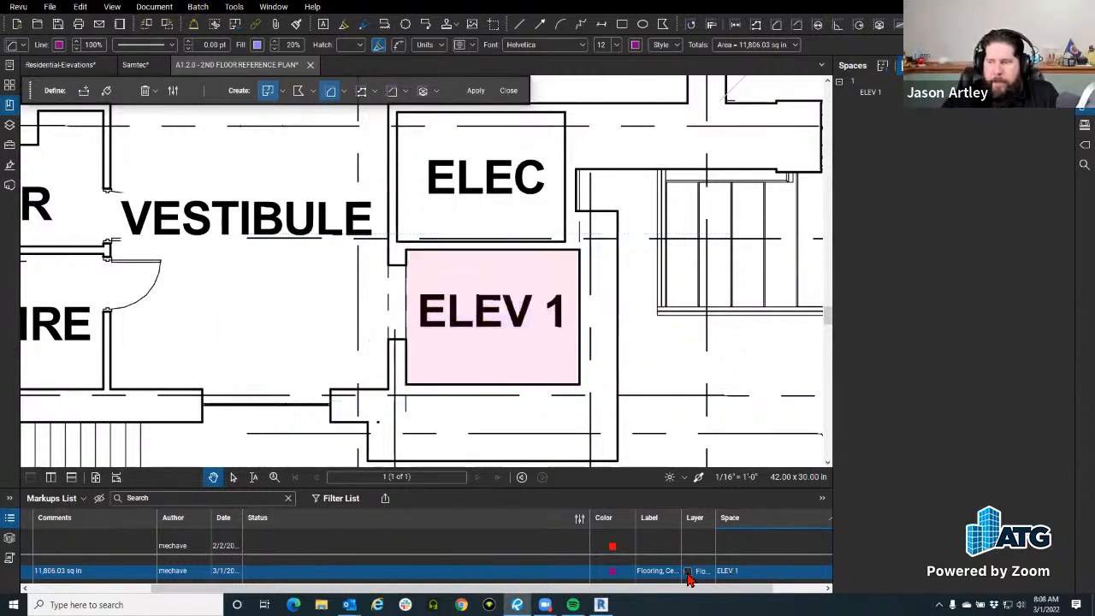
pyautogui.moveTo(607, 591); pyautogui.dragTo(467, 591)
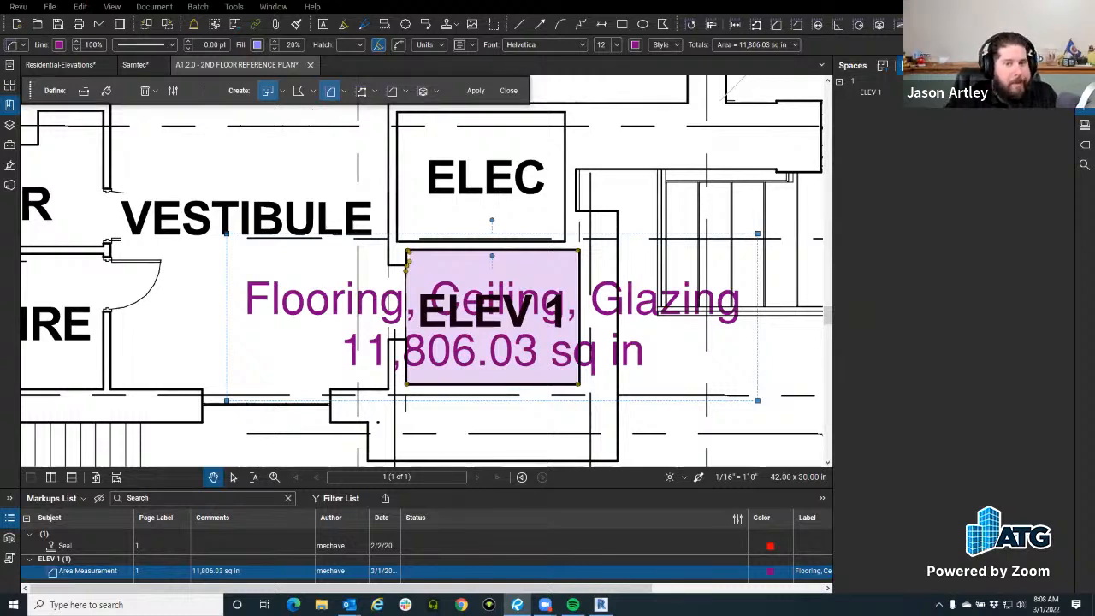
# Show the Tool Chest and collapse its expanded tool sets, including Construction Symbols, Engineer Review, Architect Review and Recent Tools.
pyautogui.click(10, 145)
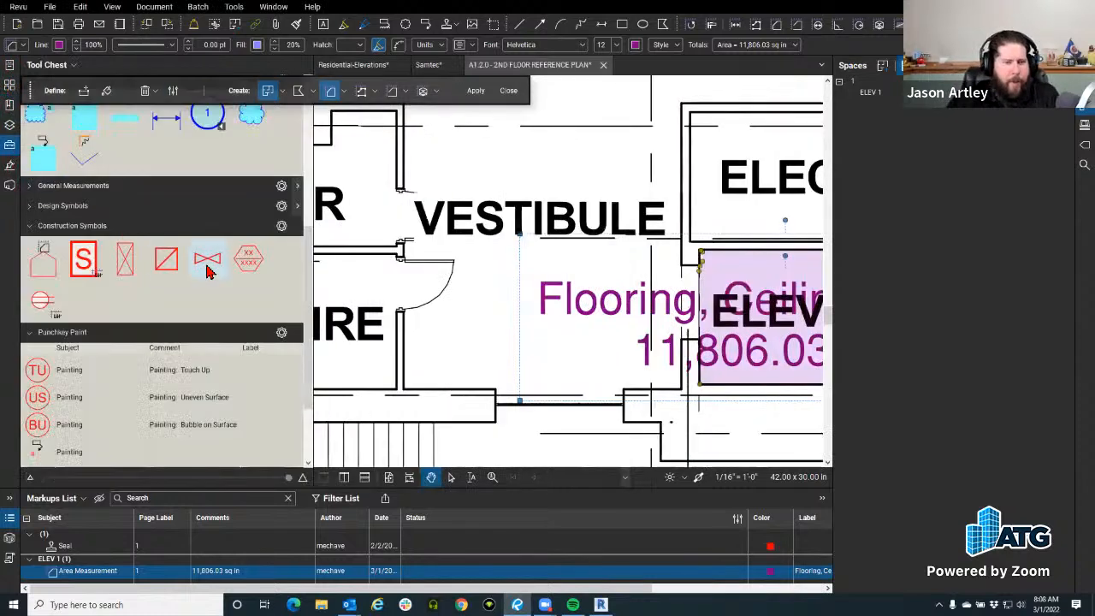
pyautogui.click(30, 225)
pyautogui.click(31, 245)
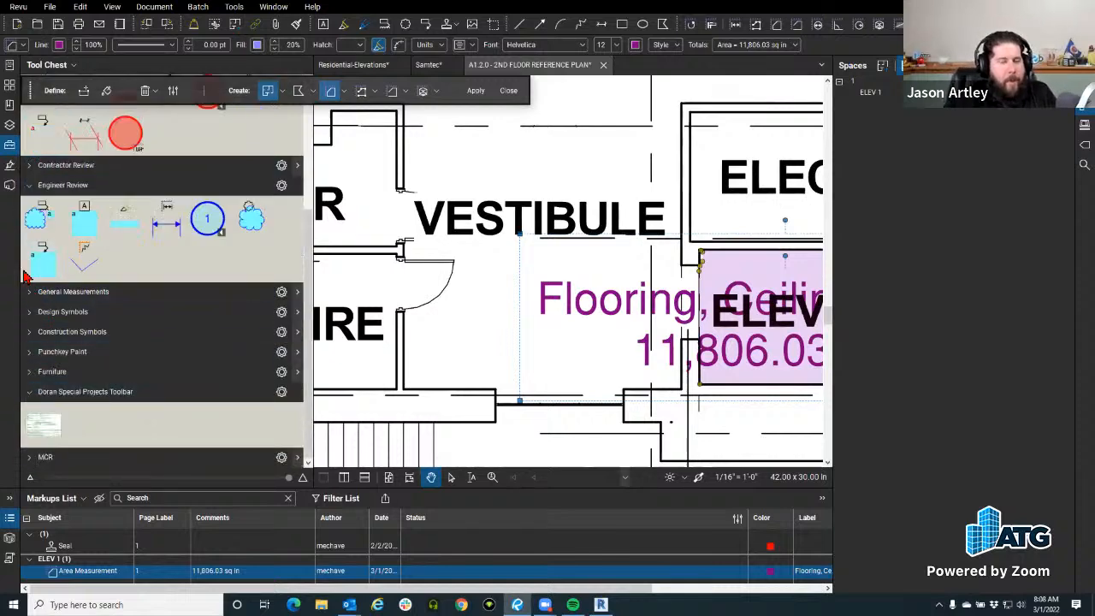
pyautogui.click(34, 394)
pyautogui.click(30, 231)
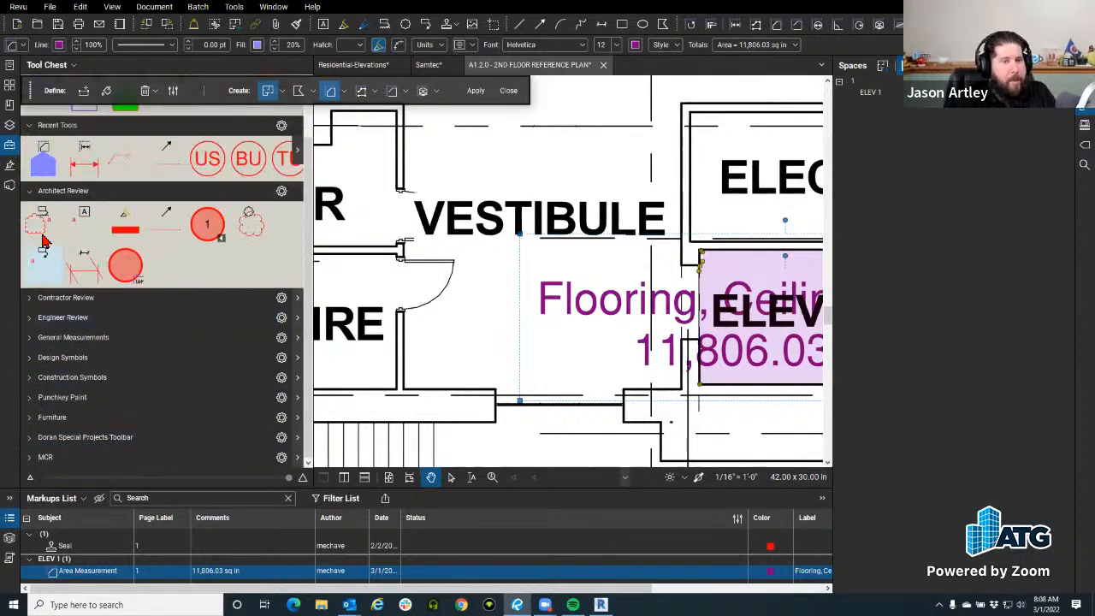
pyautogui.click(30, 258)
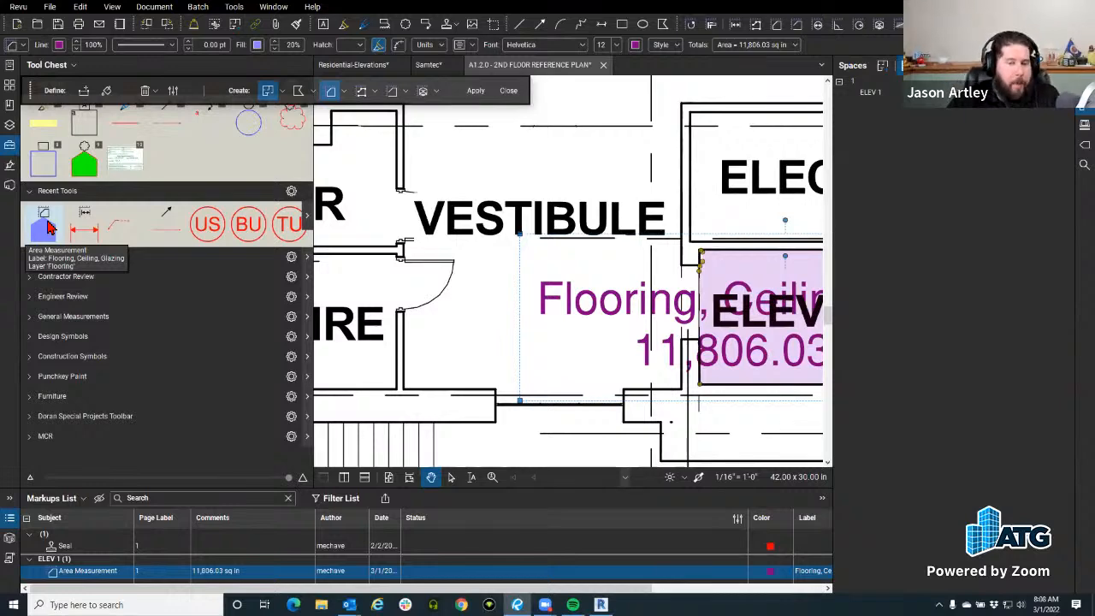
pyautogui.click(180, 191)
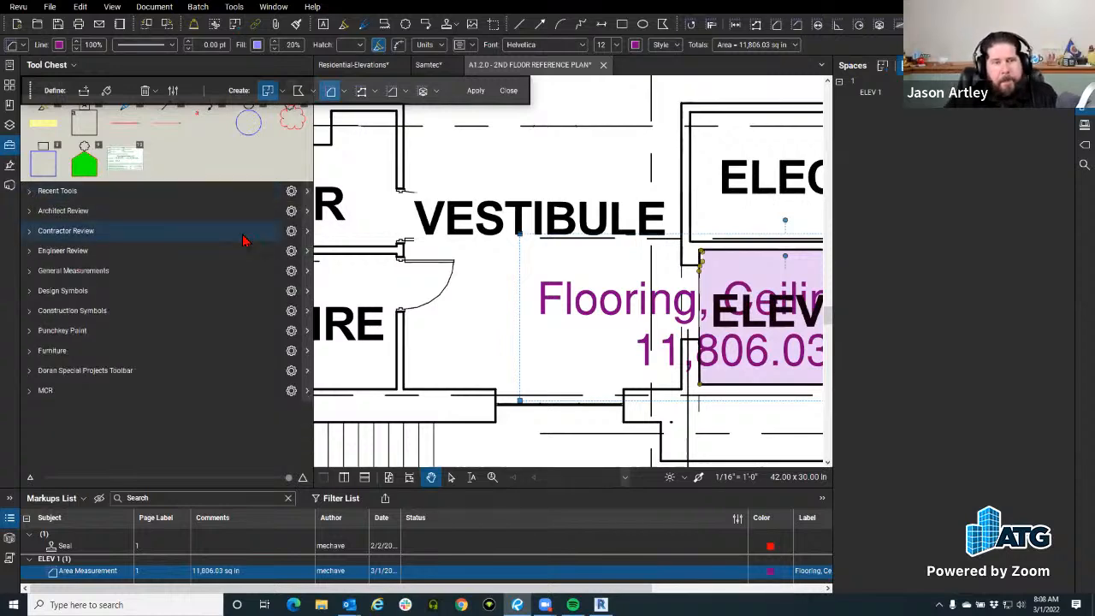
# Switch the recent "Flooring, Ceiling, Glazing" area measurement tool to reuse the exact drawn markup, and preview a copy on the plan without placing it.
pyautogui.click(41, 192)
pyautogui.click(53, 230)
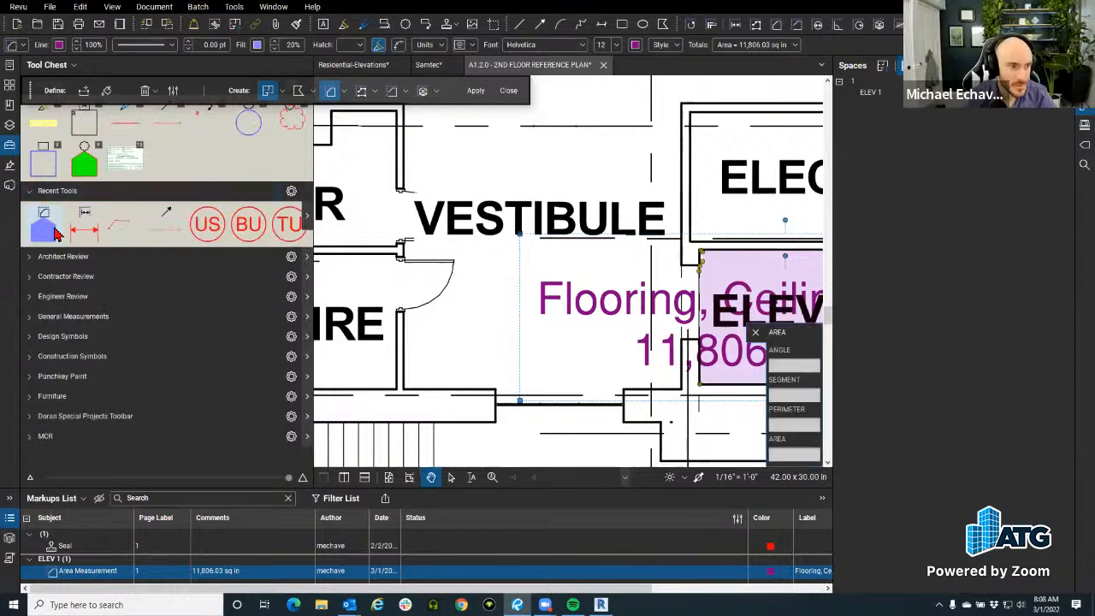
pyautogui.doubleClick(56, 234)
pyautogui.scroll(-5, 523, 243)
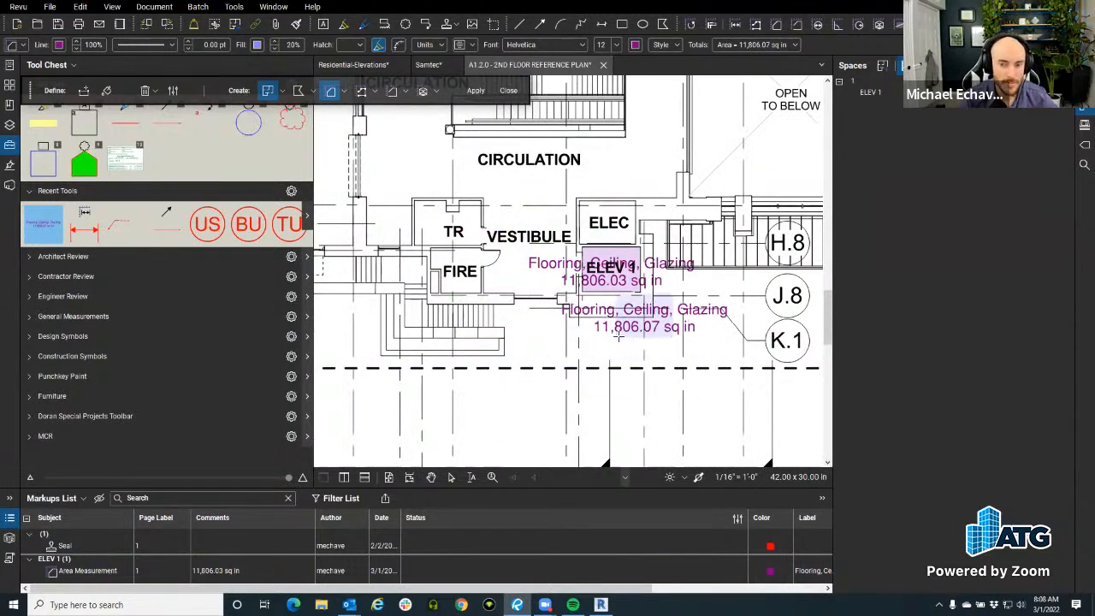
pyautogui.press('Escape')
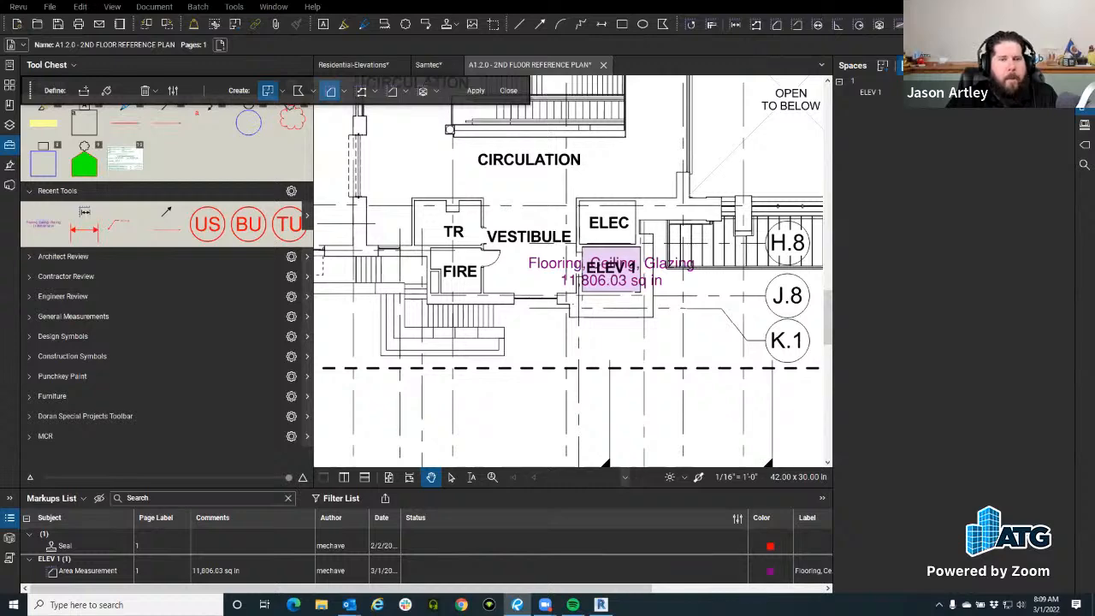
# Examine which Recent Tools, General Measurements and Construction Symbols presets Dynamic Fill offers for creating an Area Measurement.
pyautogui.scroll(4, 598, 320)
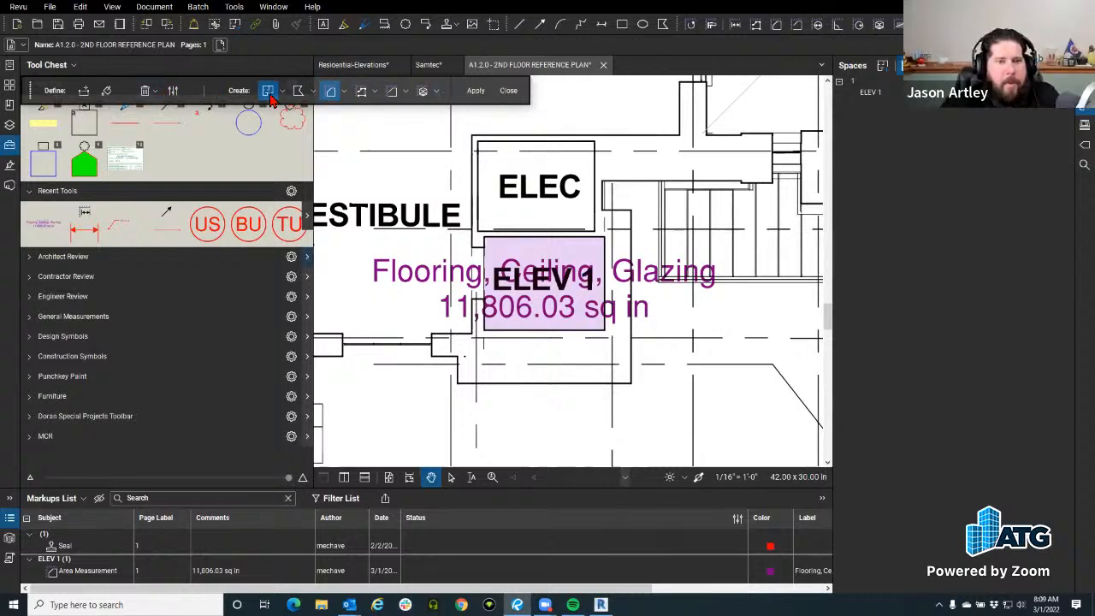
pyautogui.click(343, 92)
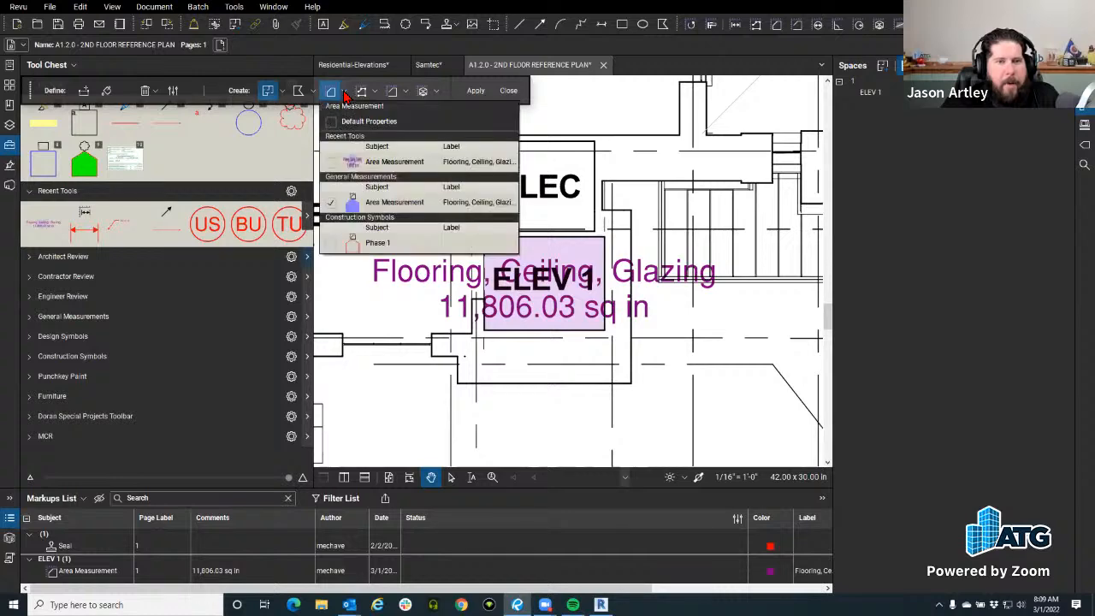
pyautogui.click(345, 92)
pyautogui.click(344, 92)
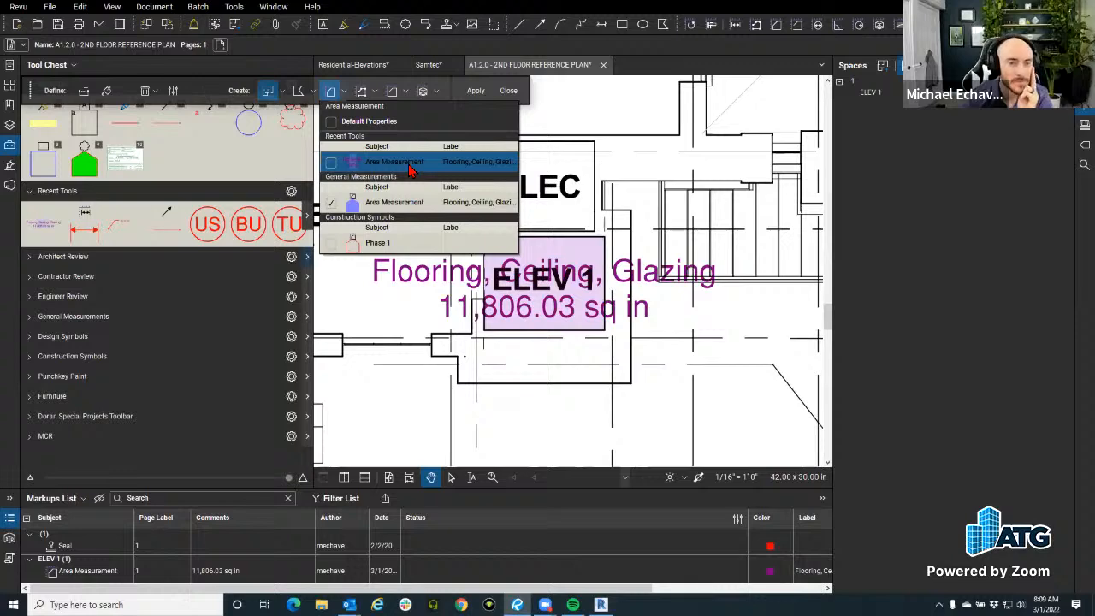
pyautogui.click(316, 98)
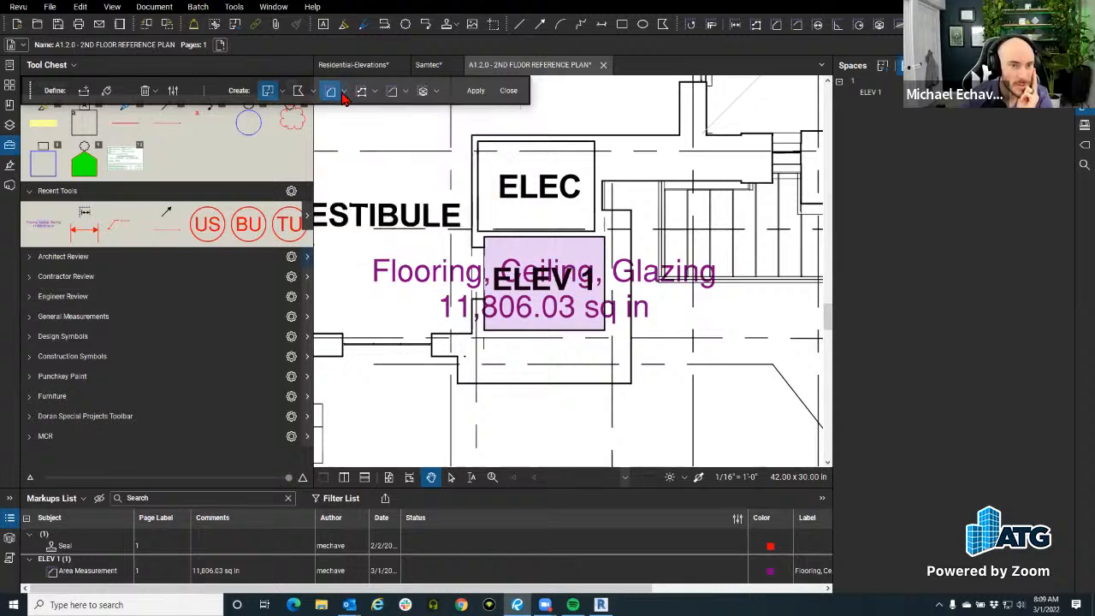
pyautogui.click(344, 92)
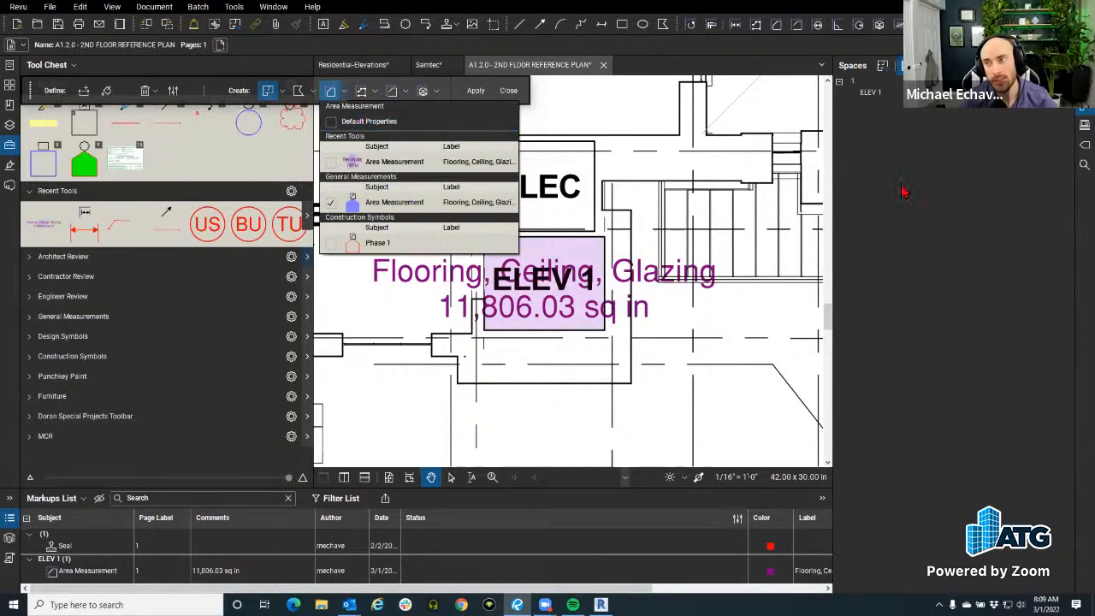
pyautogui.click(685, 171)
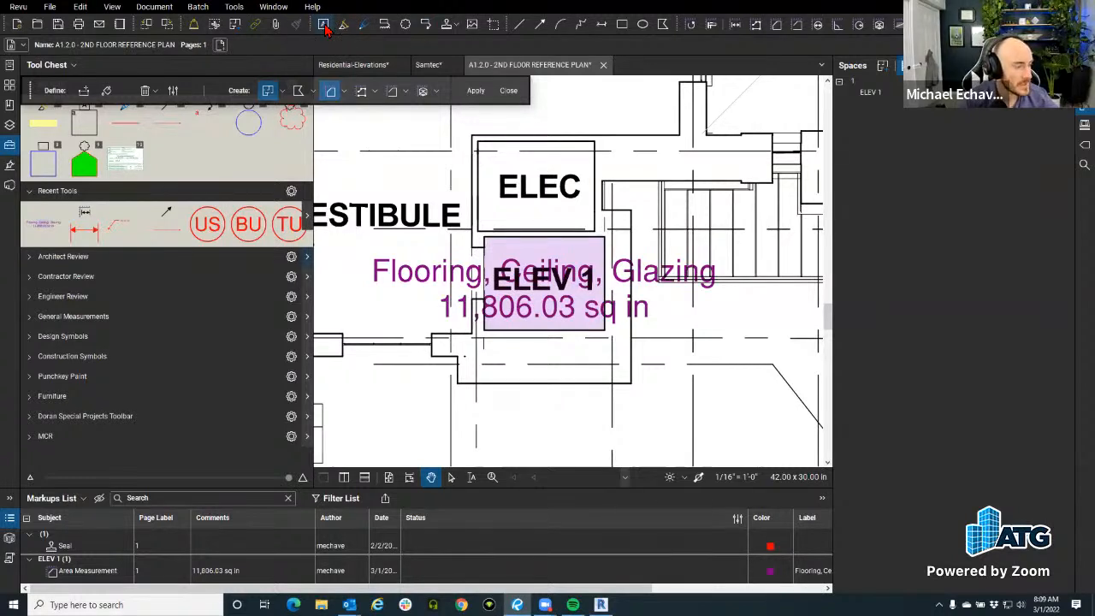
# Close Dynamic Fill and hide the Tool Chest to give the plan more room.
pyautogui.scroll(-3, 456, 220)
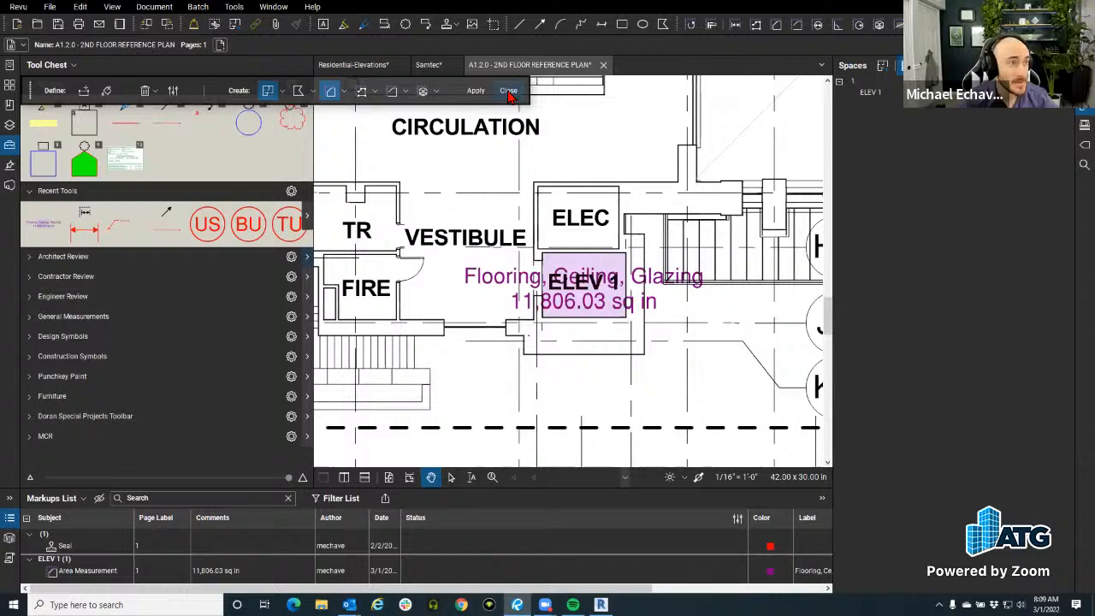
pyautogui.click(509, 92)
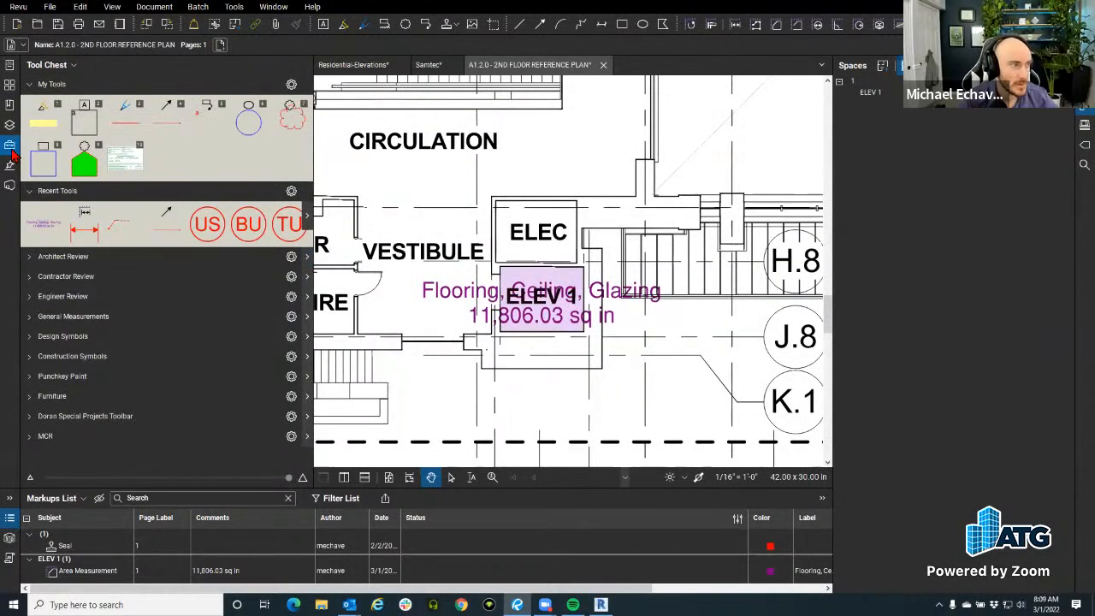
pyautogui.click(11, 147)
pyautogui.moveTo(316, 229); pyautogui.dragTo(448, 233)
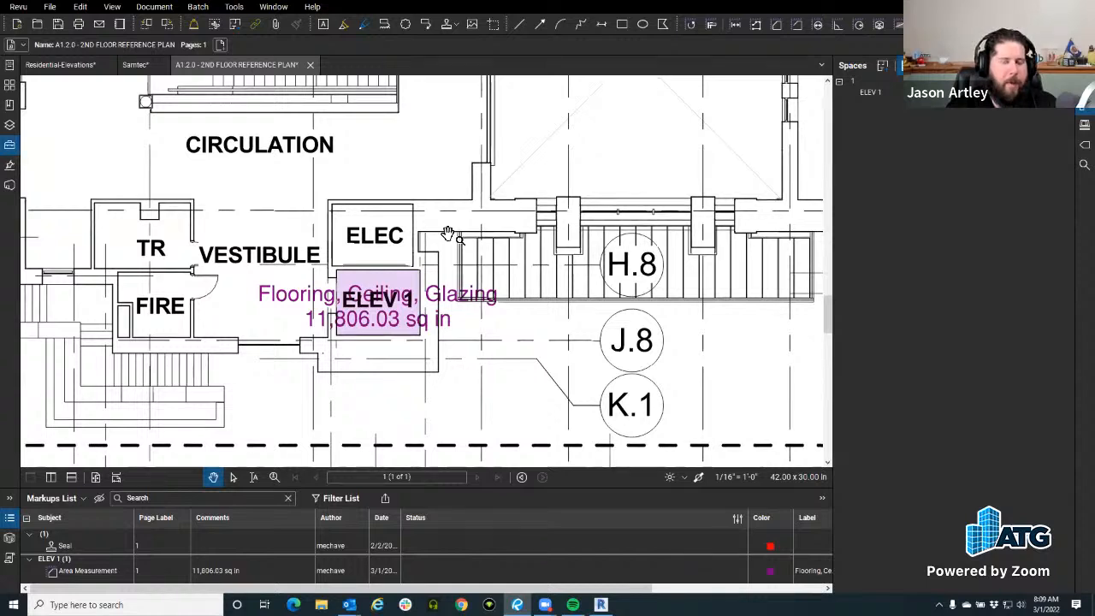
# Start Dynamic Fill over the ELEC room, try a first fill inside it, and undo that fill.
pyautogui.scroll(4, 331, 312)
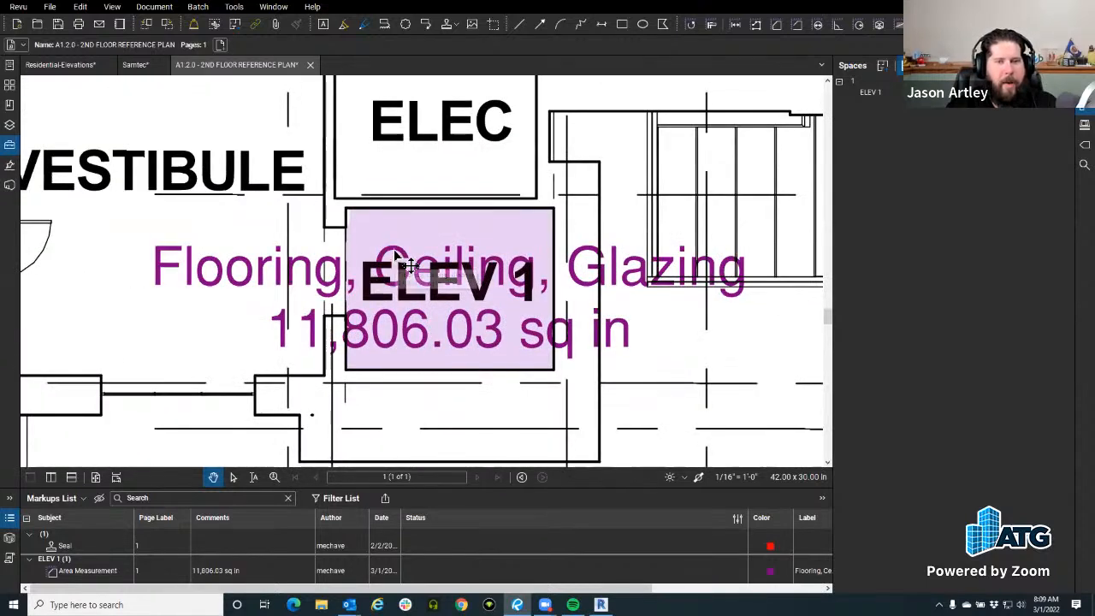
pyautogui.scroll(2, 396, 256)
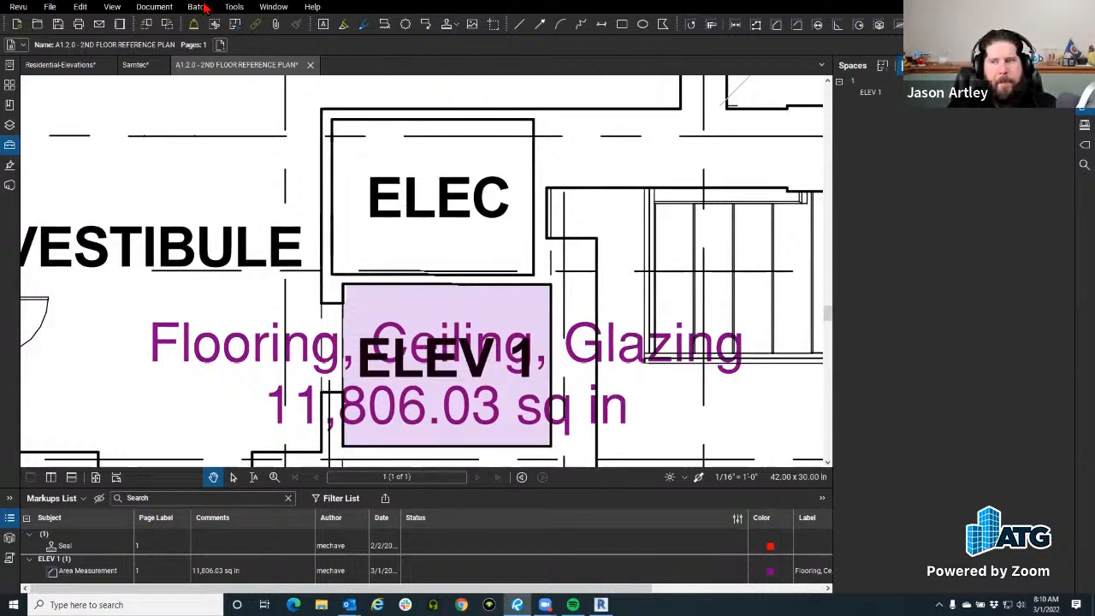
pyautogui.click(916, 23)
pyautogui.moveTo(466, 193); pyautogui.dragTo(472, 205)
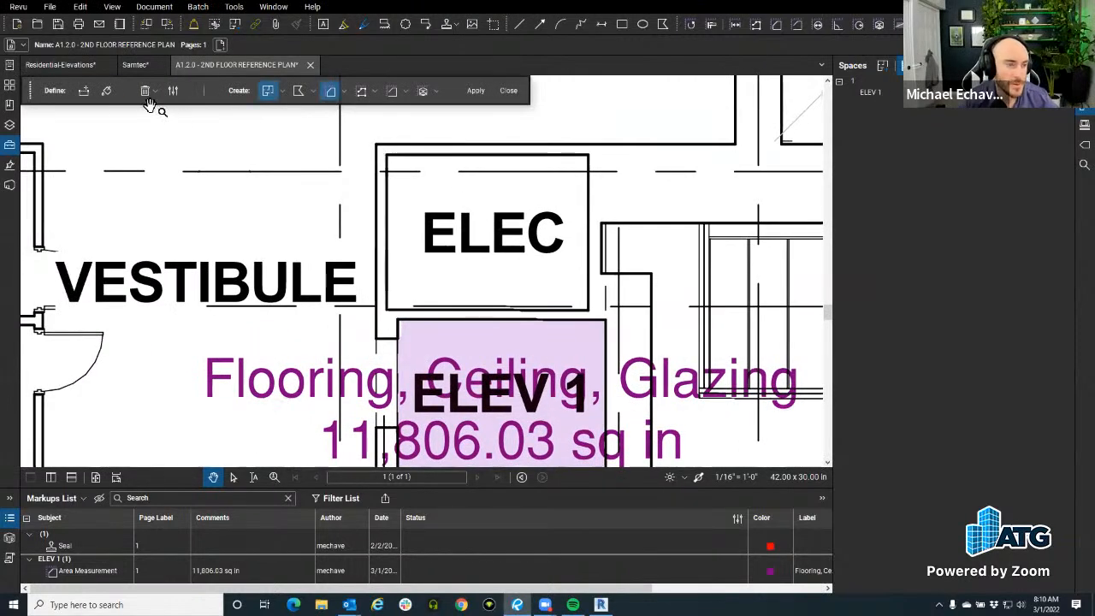
pyautogui.click(106, 92)
pyautogui.moveTo(433, 197); pyautogui.dragTo(577, 220)
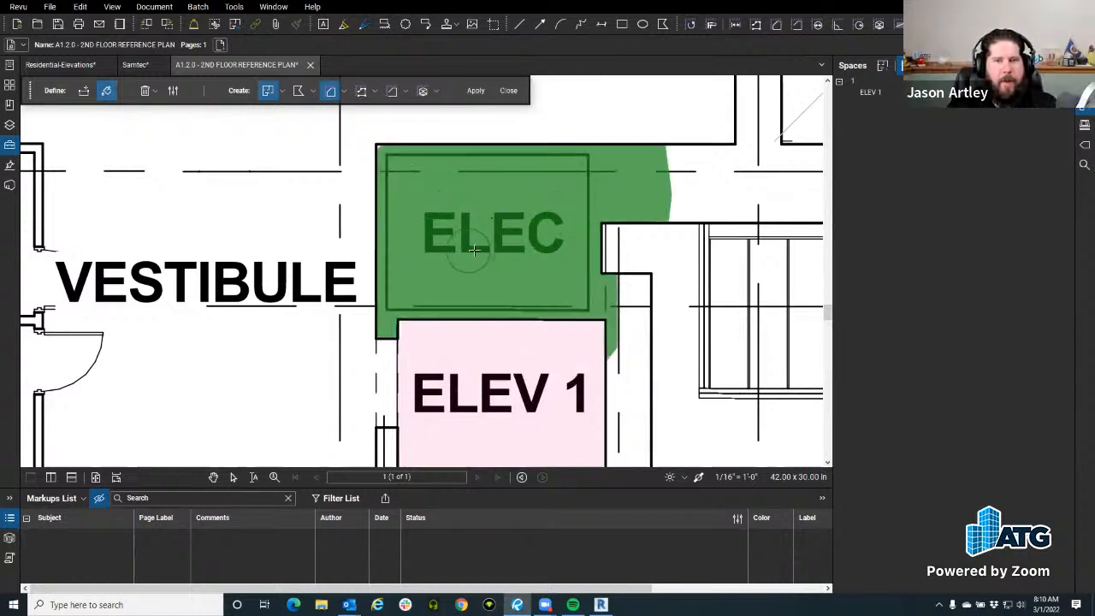
pyautogui.hotkey('ctrl', 'z')
# Fill the ELEC room up to its inner walls, including the lower right corner.
pyautogui.moveTo(471, 252)
pyautogui.mouseDown()
pyautogui.moveTo(504, 238)
pyautogui.moveTo(521, 214)
pyautogui.moveTo(501, 257)
pyautogui.moveTo(558, 286)
pyautogui.moveTo(507, 255)
pyautogui.mouseUp()
pyautogui.hotkey('ctrl', 'z')
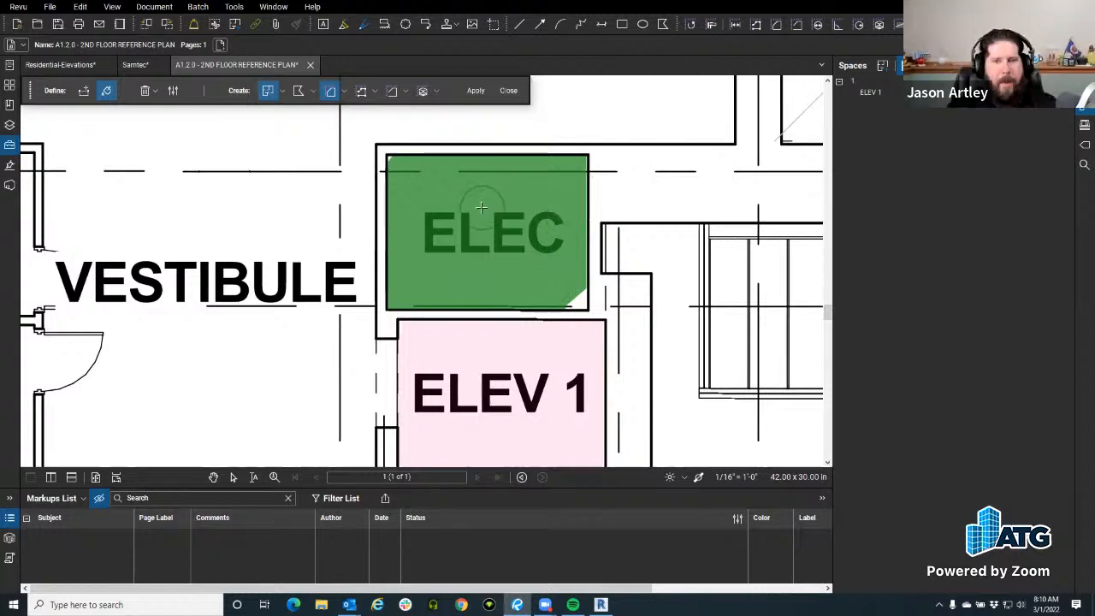
pyautogui.click(564, 286)
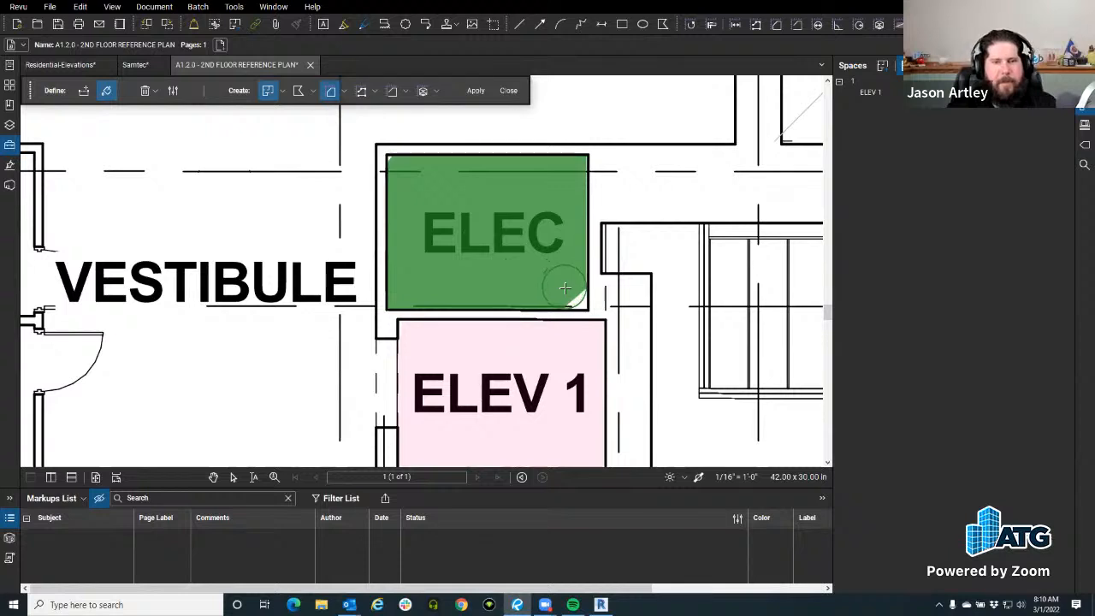
pyautogui.click(564, 288)
pyautogui.click(565, 288)
pyautogui.click(565, 289)
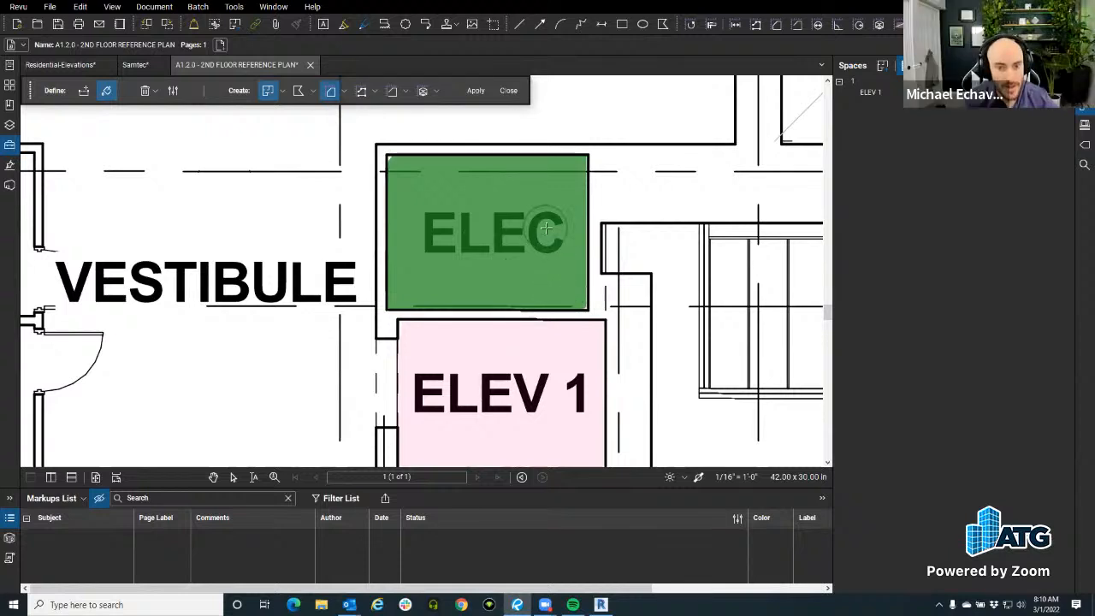
# Try more fill strokes around the ELEC room and its corners, and undo the last spread of the fill.
pyautogui.click(648, 196)
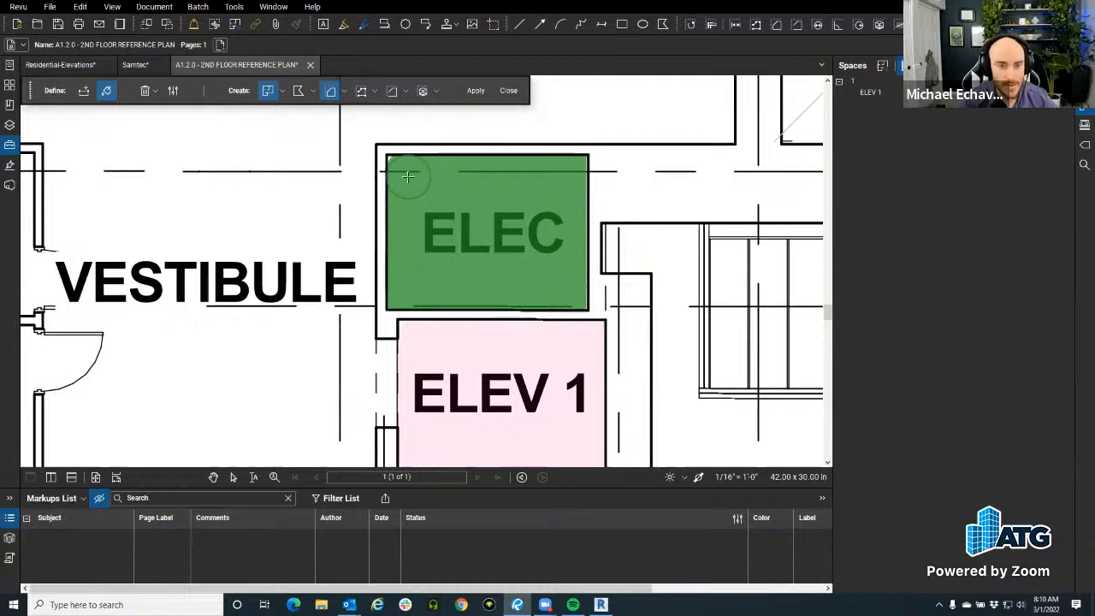
pyautogui.click(443, 200)
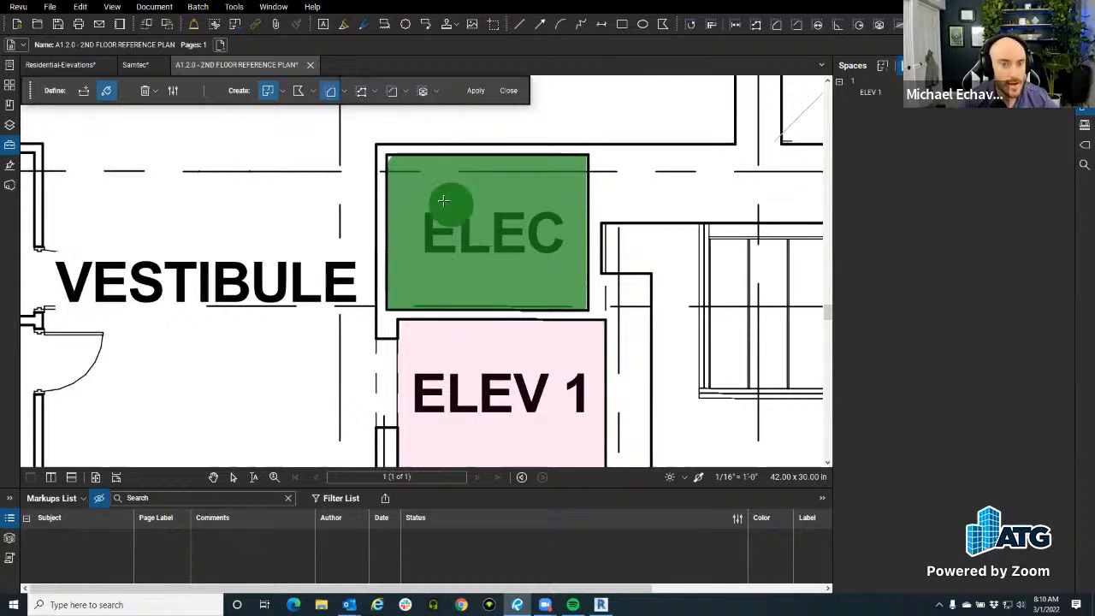
pyautogui.click(408, 174)
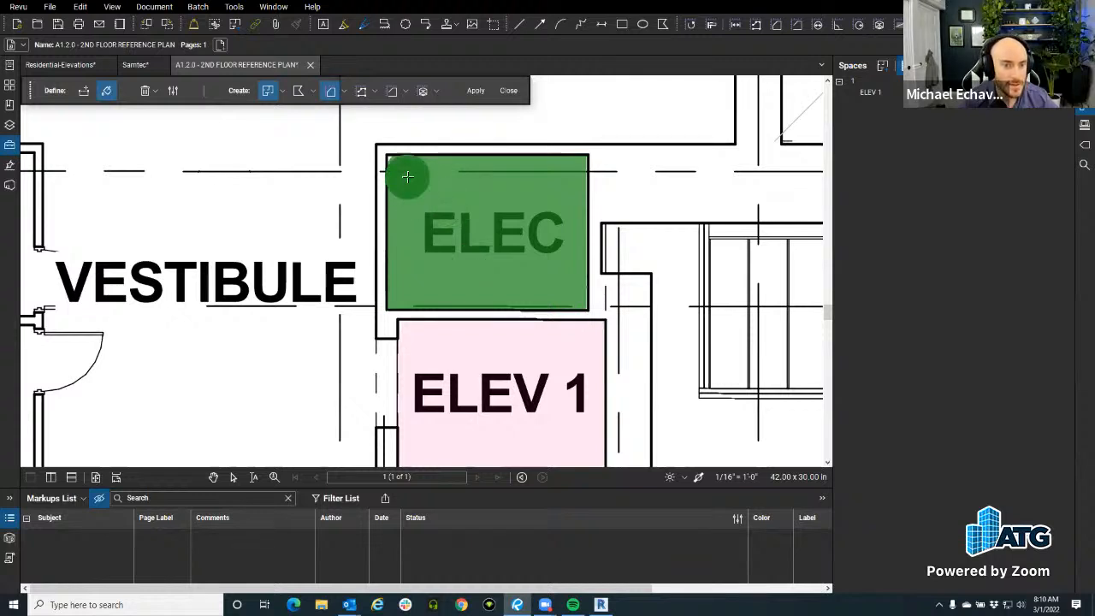
pyautogui.click(464, 220)
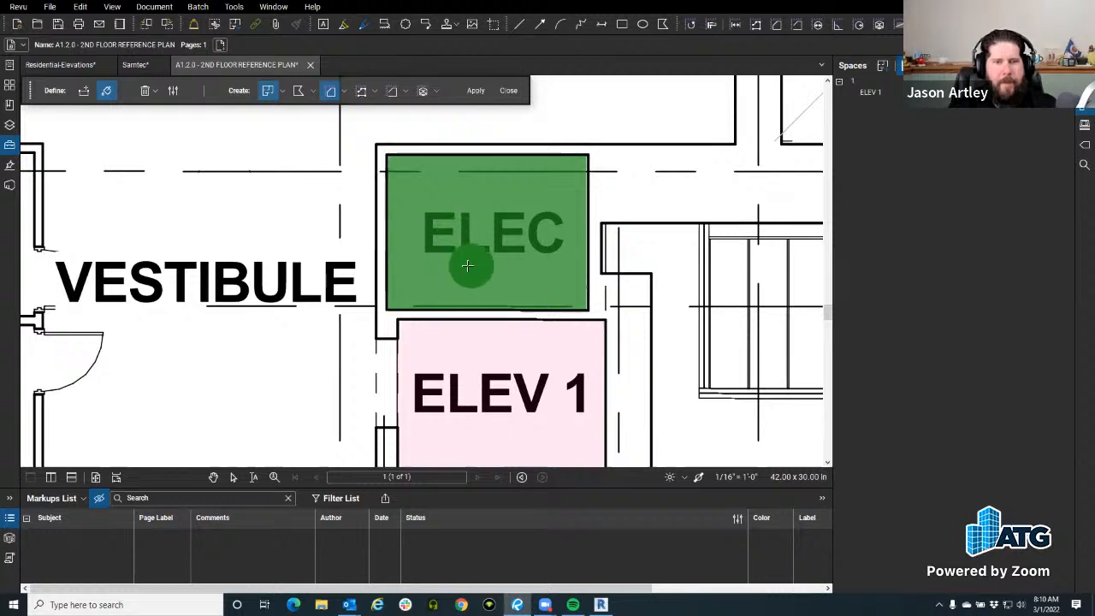
pyautogui.click(567, 207)
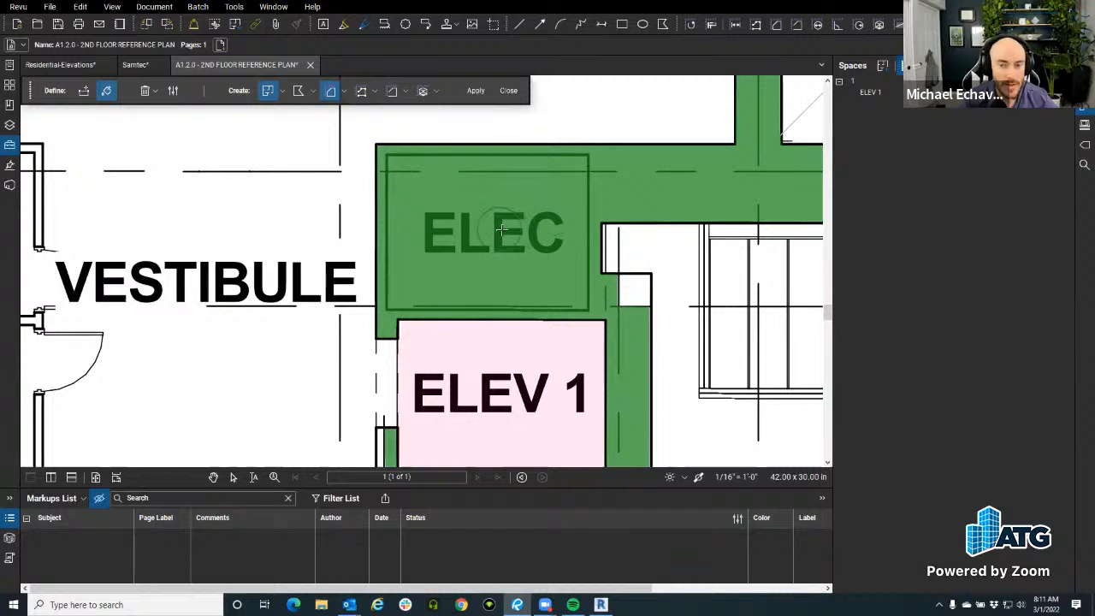
pyautogui.hotkey('ctrl', 'z')
pyautogui.click(530, 220)
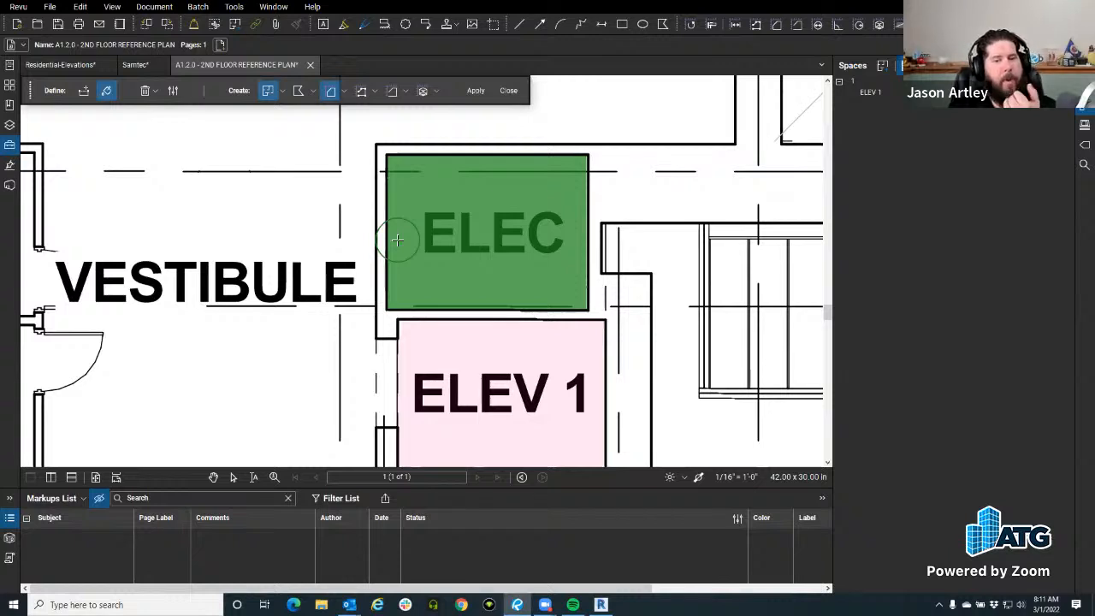
# Show the Dynamic Fill settings for boundary size, fill size, fill speed and edge sensitivity.
pyautogui.click(173, 90)
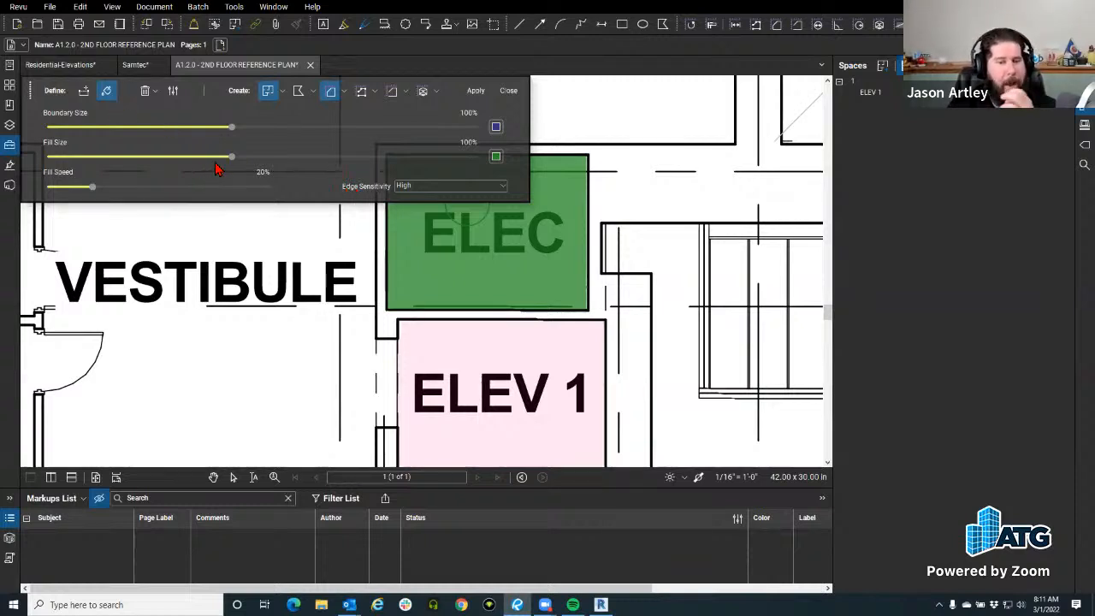
pyautogui.moveTo(206, 167); pyautogui.dragTo(53, 159)
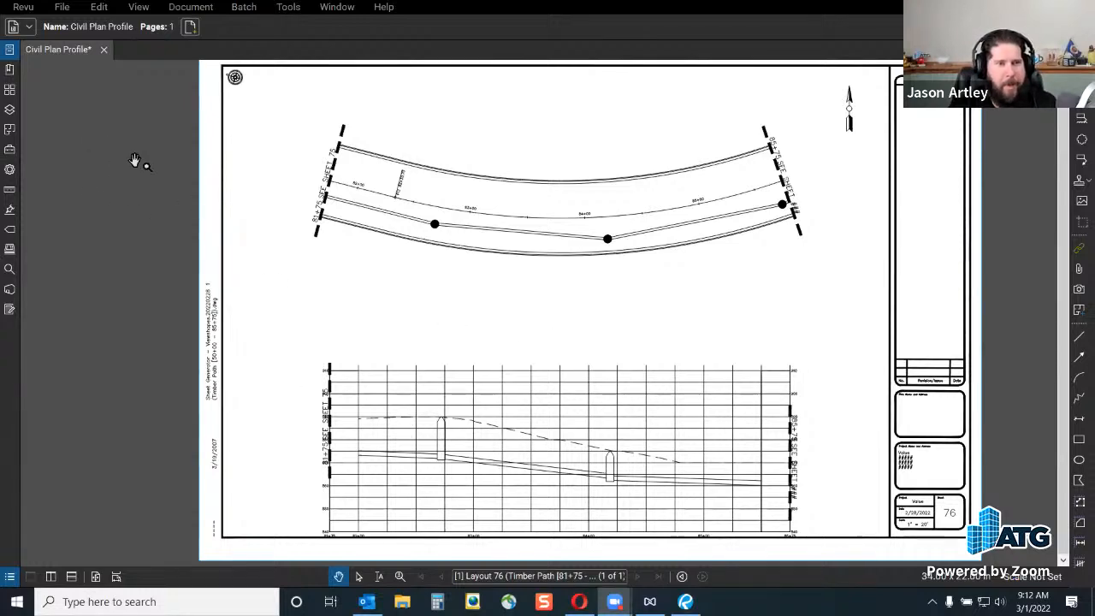
# Examine the Civil Plan Profile sheet, comparing the curved plan view's stations with the profile grid's stations and elevations.
pyautogui.click(9, 89)
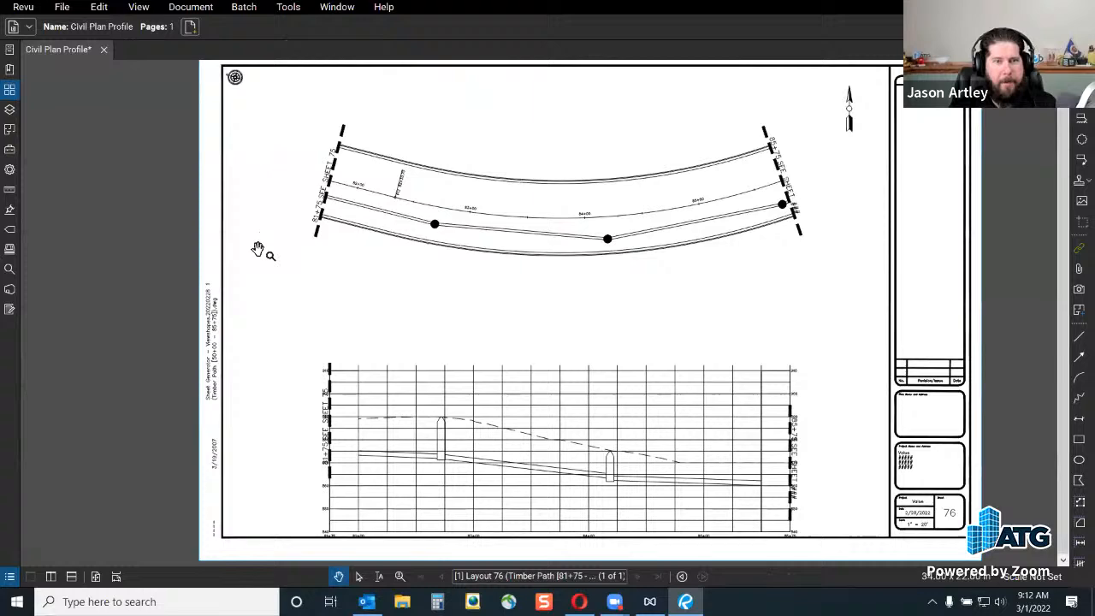
pyautogui.click(10, 89)
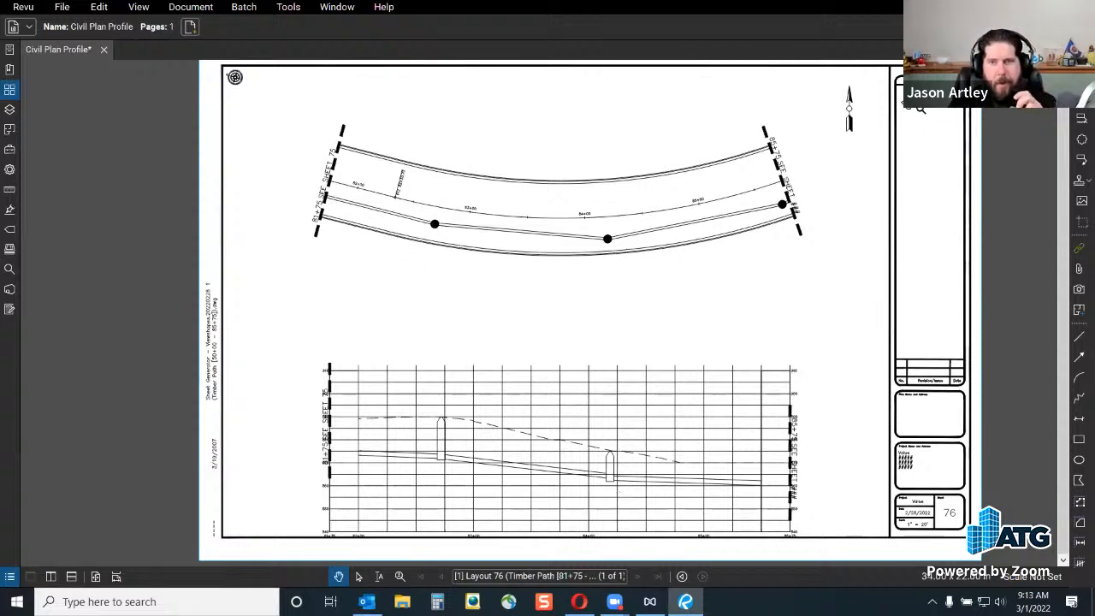
pyautogui.scroll(1, 951, 108)
pyautogui.scroll(1, 941, 111)
pyautogui.scroll(-5, 899, 189)
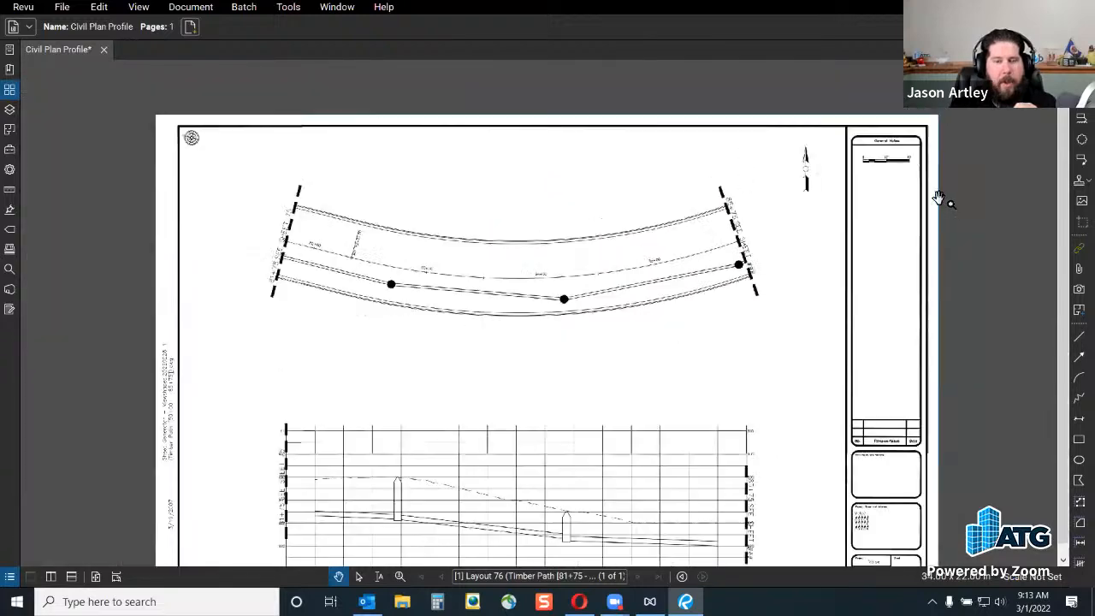
pyautogui.scroll(3, 683, 252)
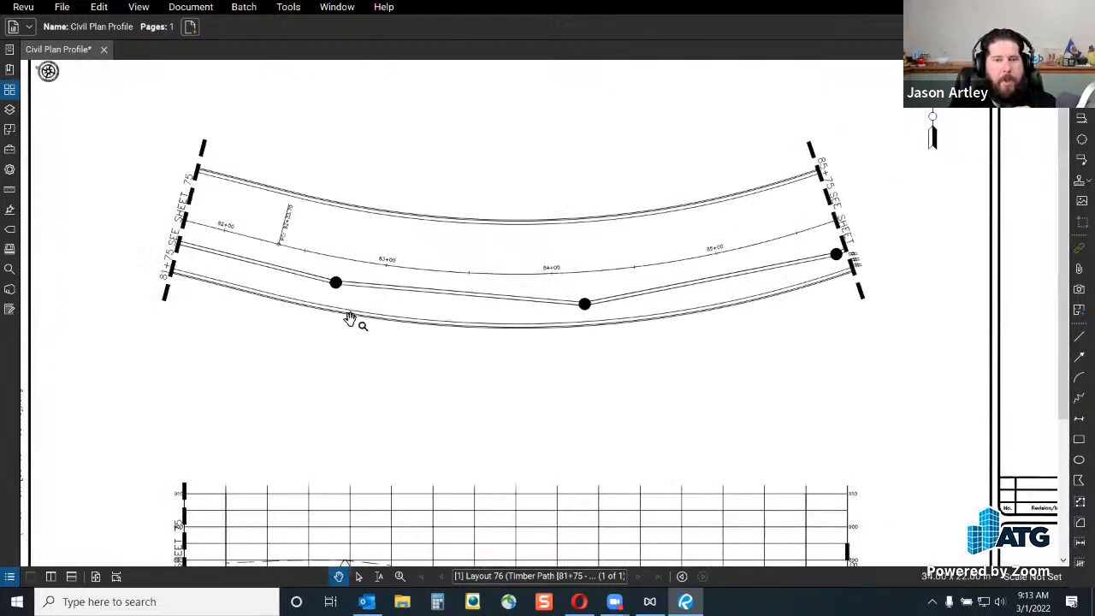
pyautogui.scroll(-4, 516, 299)
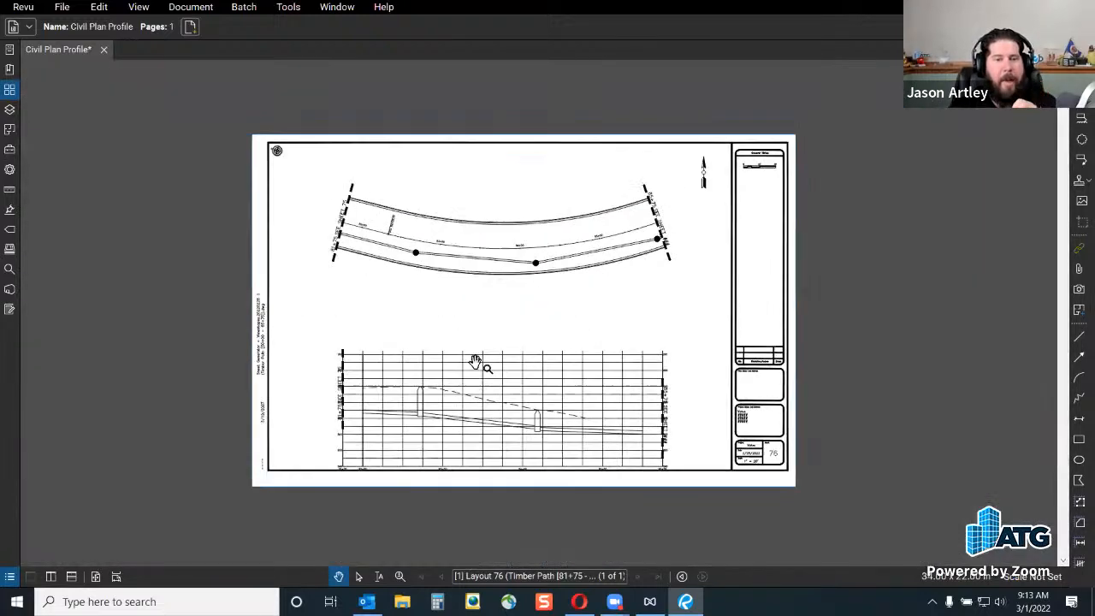
pyautogui.scroll(3, 360, 499)
pyautogui.scroll(2, 360, 498)
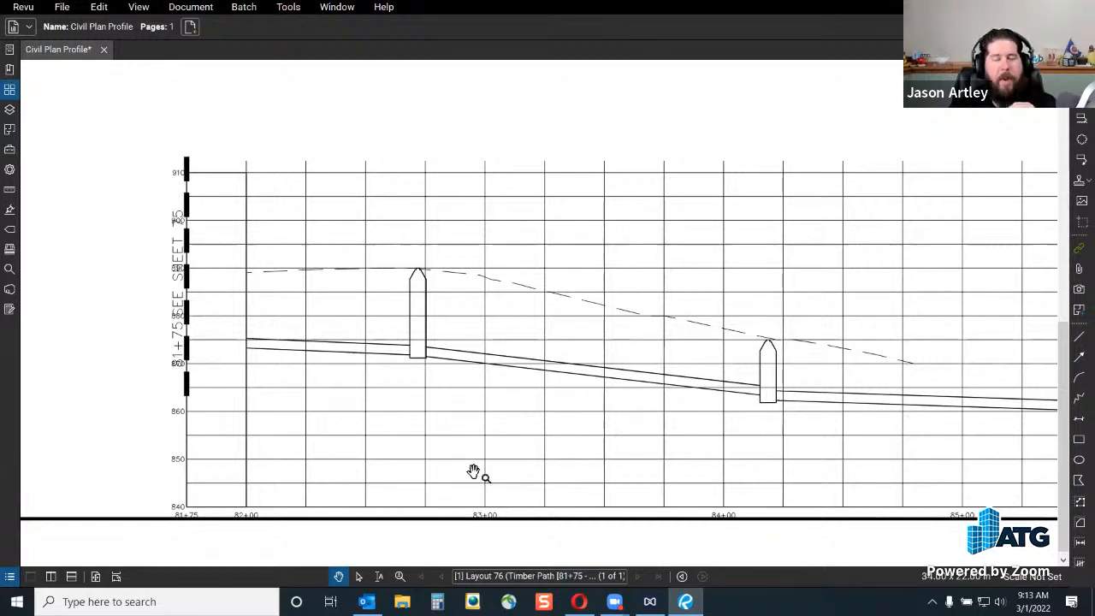
pyautogui.scroll(-5, 472, 466)
pyautogui.scroll(8, 403, 479)
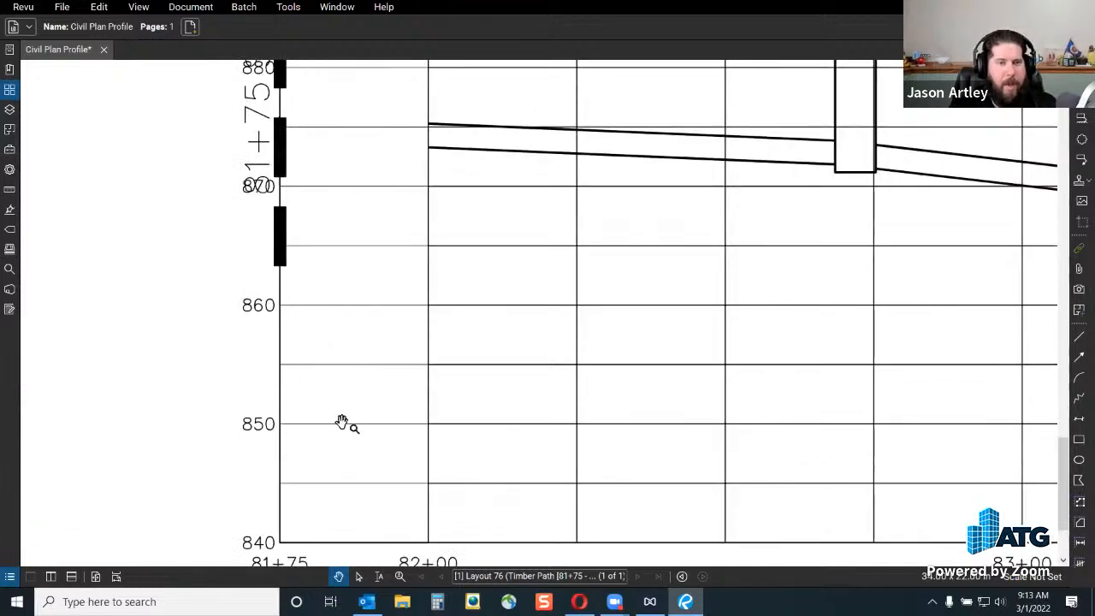
pyautogui.scroll(-3, 333, 472)
pyautogui.scroll(-5, 330, 472)
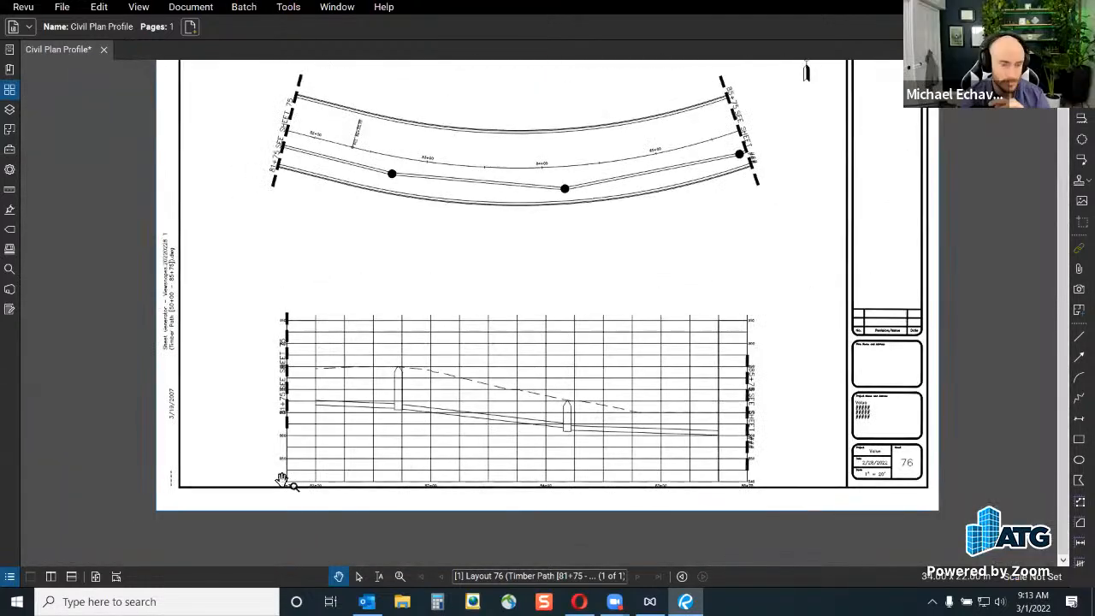
pyautogui.scroll(2, 443, 165)
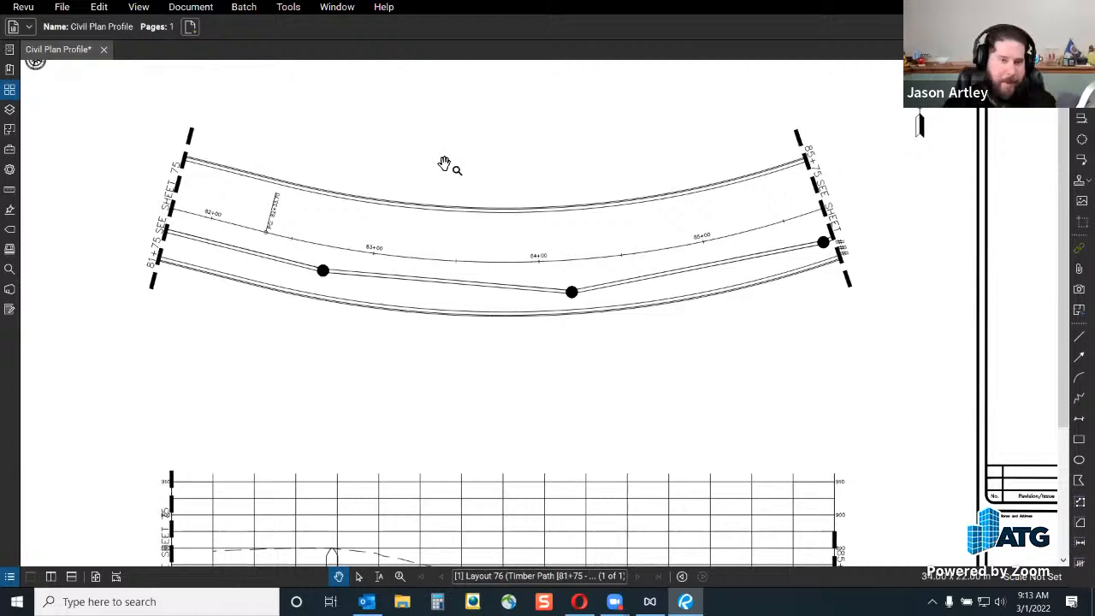
pyautogui.scroll(-3, 489, 254)
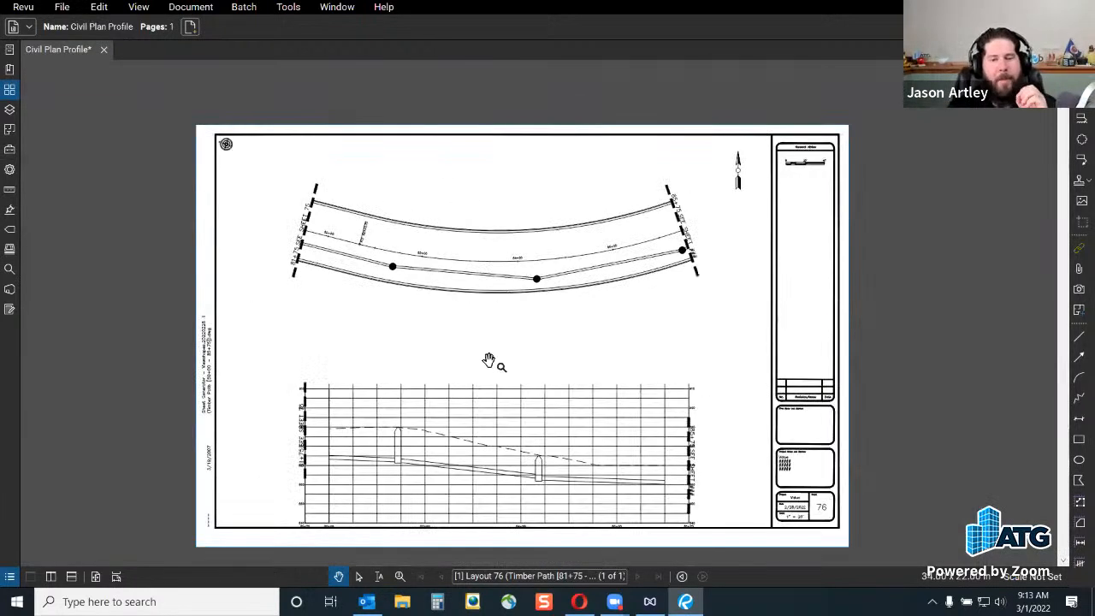
pyautogui.scroll(3, 494, 343)
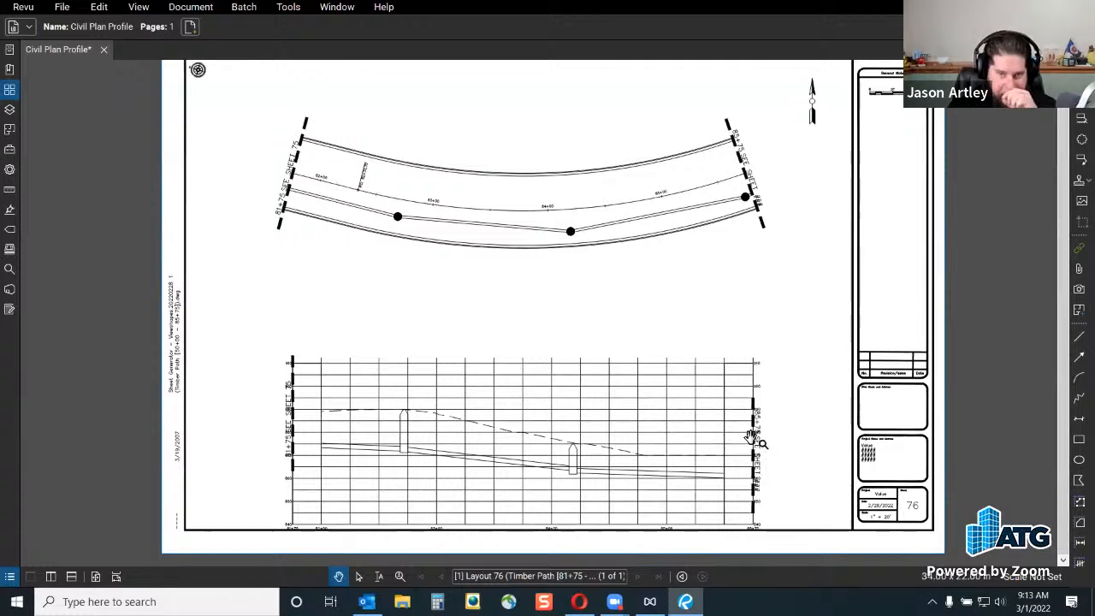
# Look at the page scale options, including Separate Y Scale, and close them without applying a scale.
pyautogui.click(1025, 579)
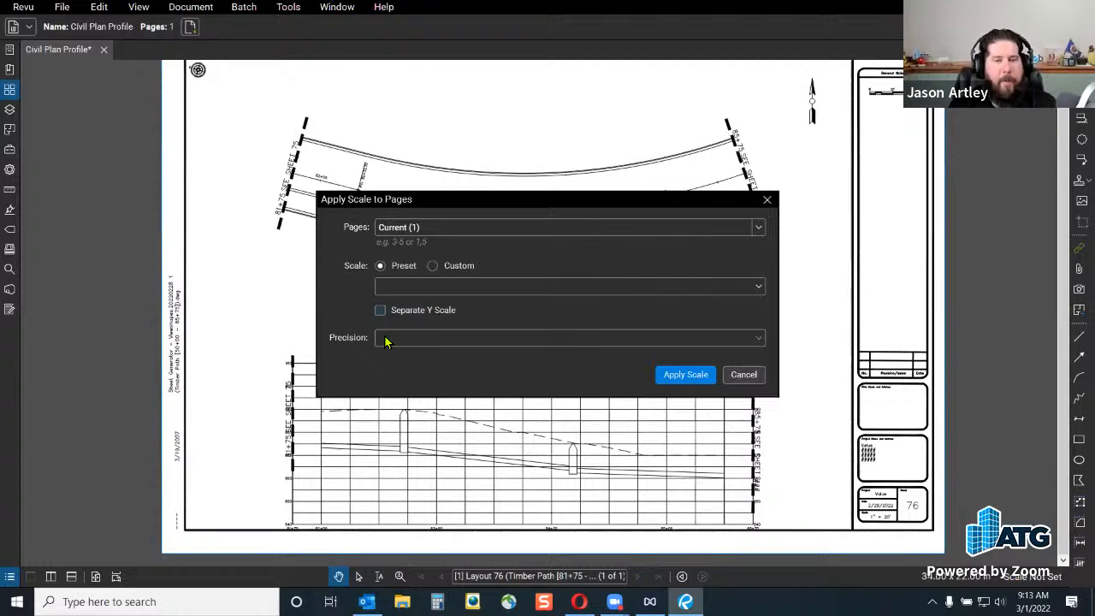
pyautogui.click(741, 374)
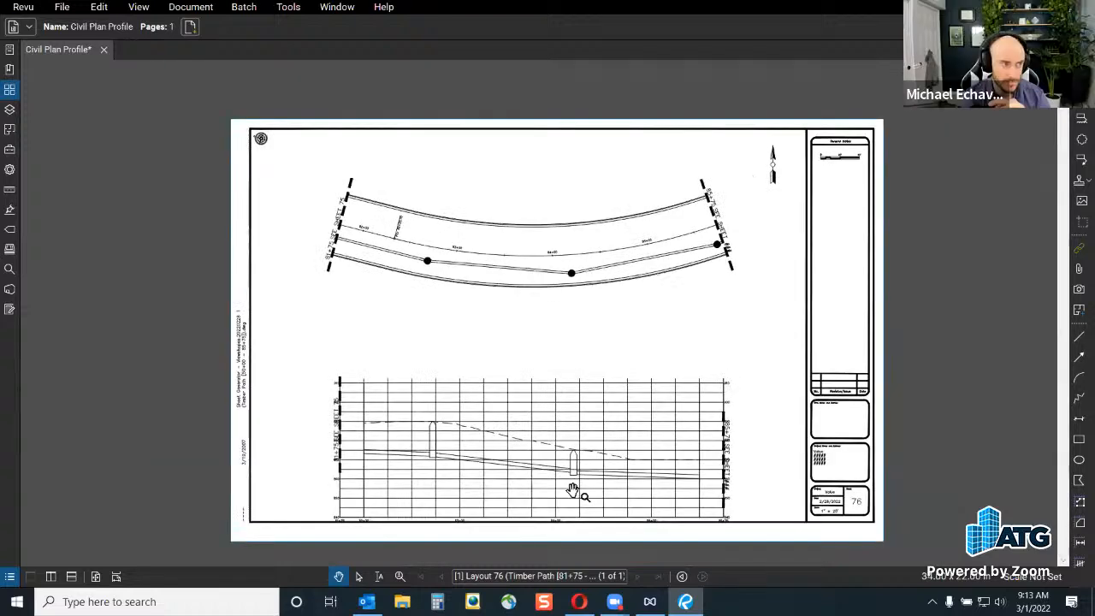
pyautogui.scroll(-1, 575, 487)
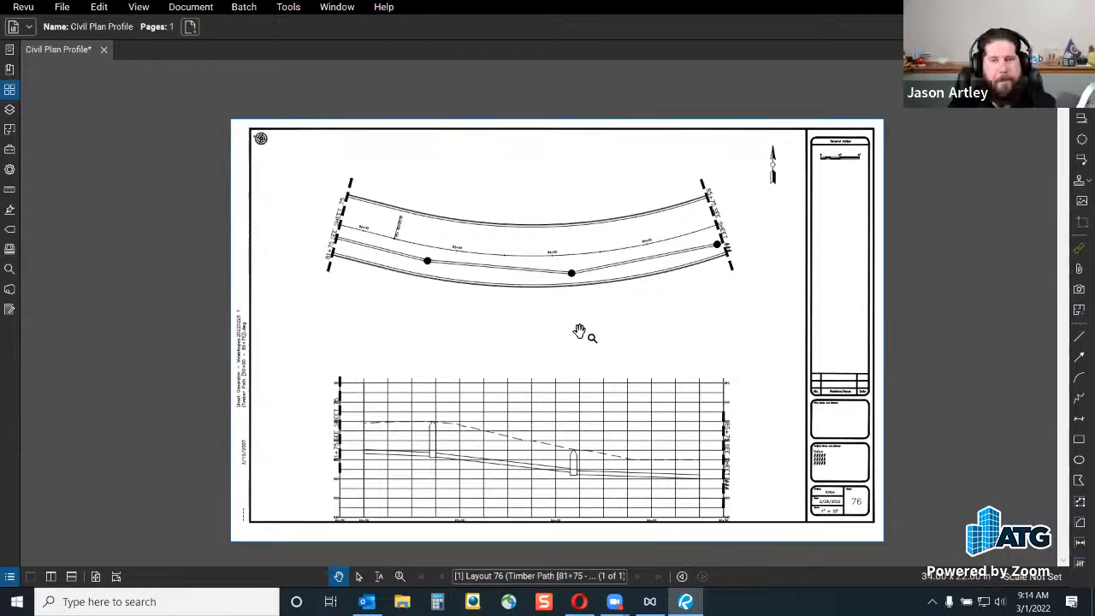
pyautogui.scroll(1, 579, 330)
pyautogui.scroll(-1, 566, 266)
pyautogui.scroll(1, 573, 321)
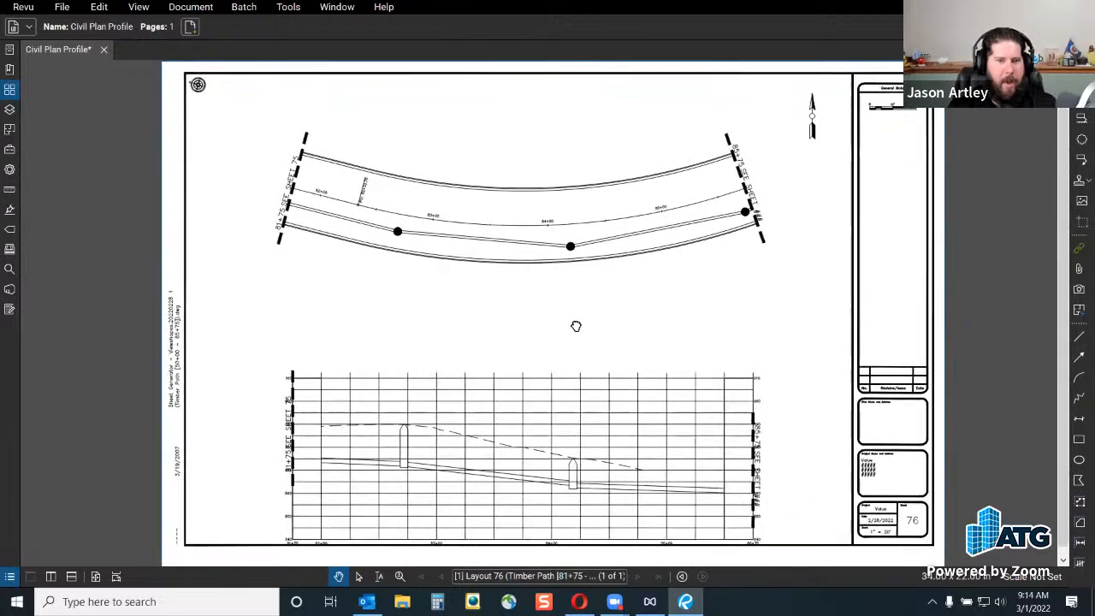
pyautogui.scroll(-1, 575, 323)
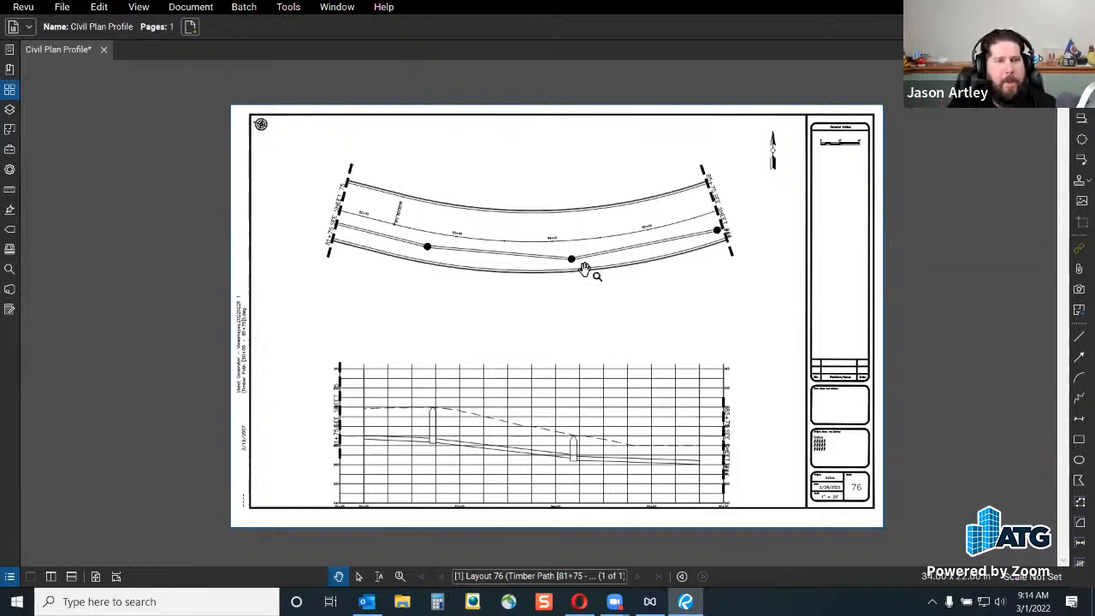
# Switch the interface to a different saved profile.
pyautogui.click(9, 130)
pyautogui.click(23, 7)
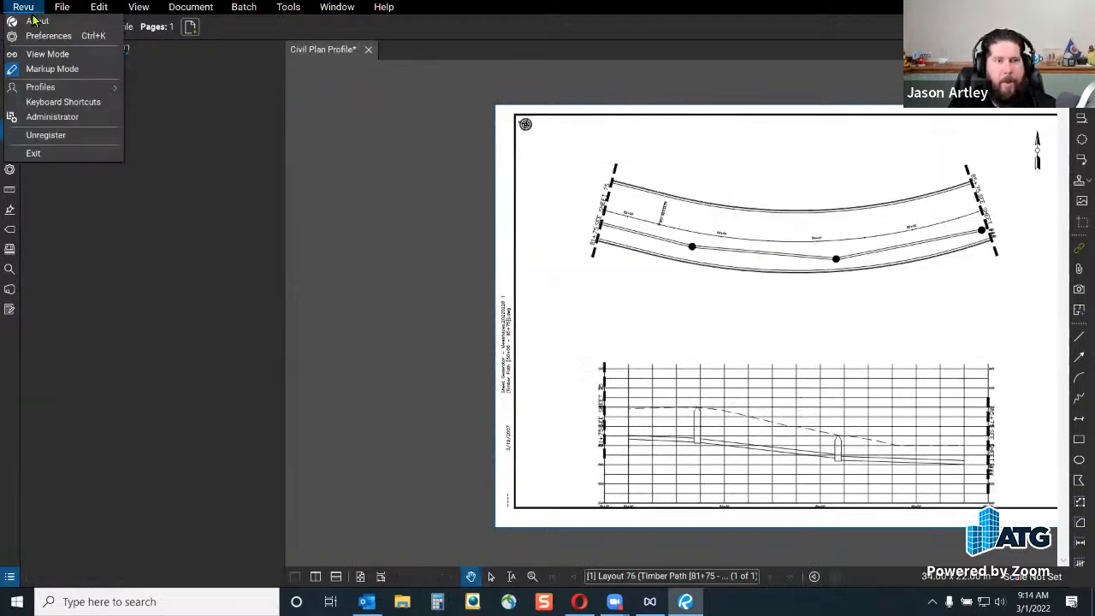
pyautogui.moveTo(51, 88)
pyautogui.click(188, 104)
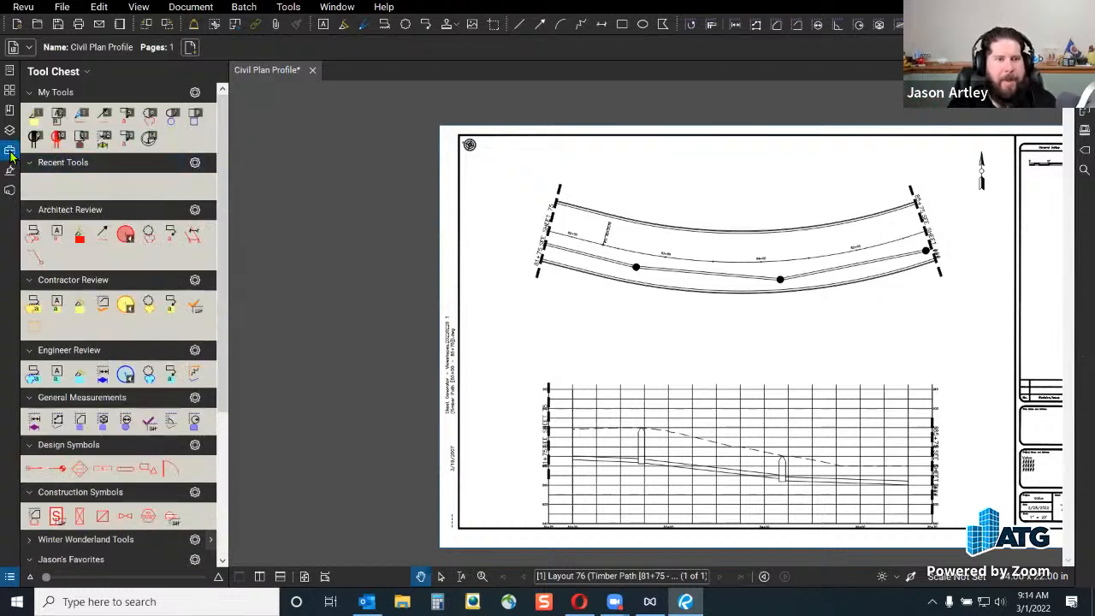
# Hide the Tool Chest and show the Spaces panel alongside the Civil Plan Profile sheet.
pyautogui.click(9, 150)
pyautogui.click(1085, 111)
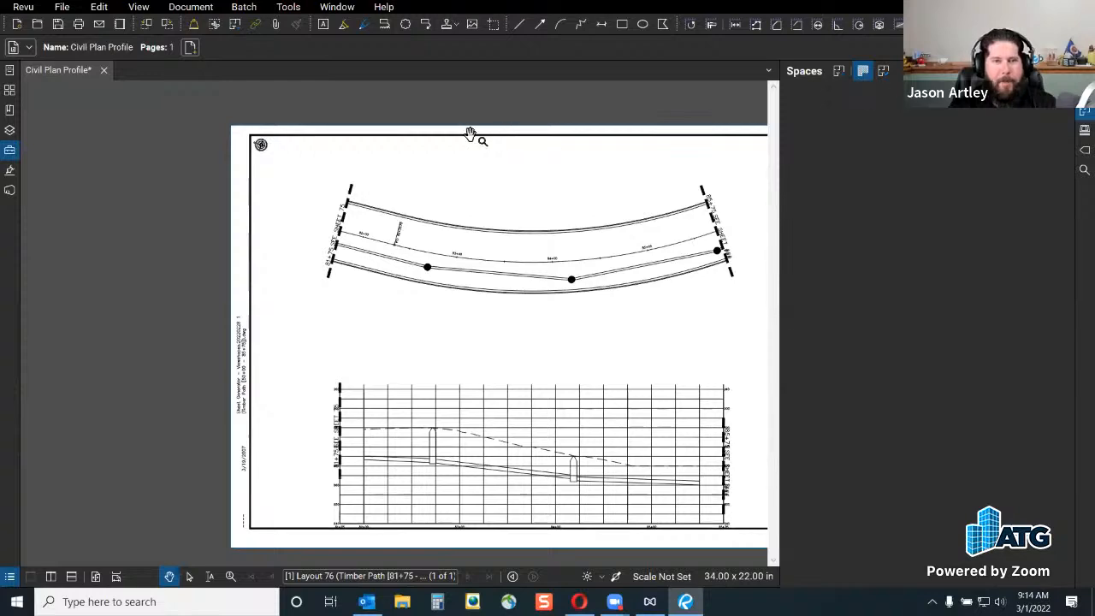
pyautogui.scroll(-1, 327, 181)
pyautogui.moveTo(521, 283); pyautogui.dragTo(429, 289)
pyautogui.scroll(4, 455, 286)
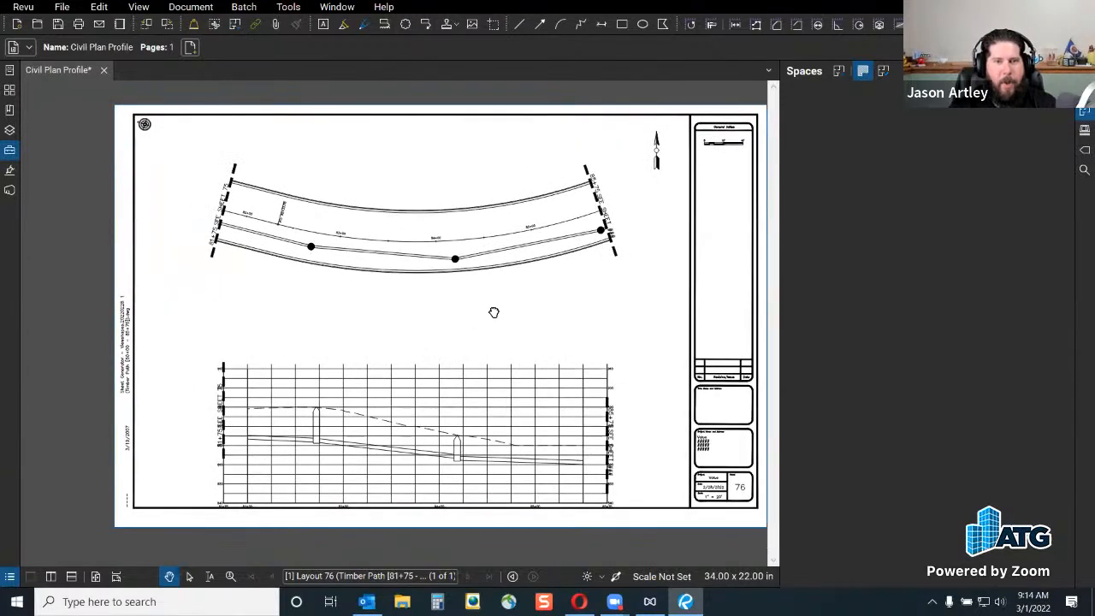
# Add a rectangular space named Sheet 76 Plan over the plan view area, inside the border and clear of the title block.
pyautogui.click(839, 70)
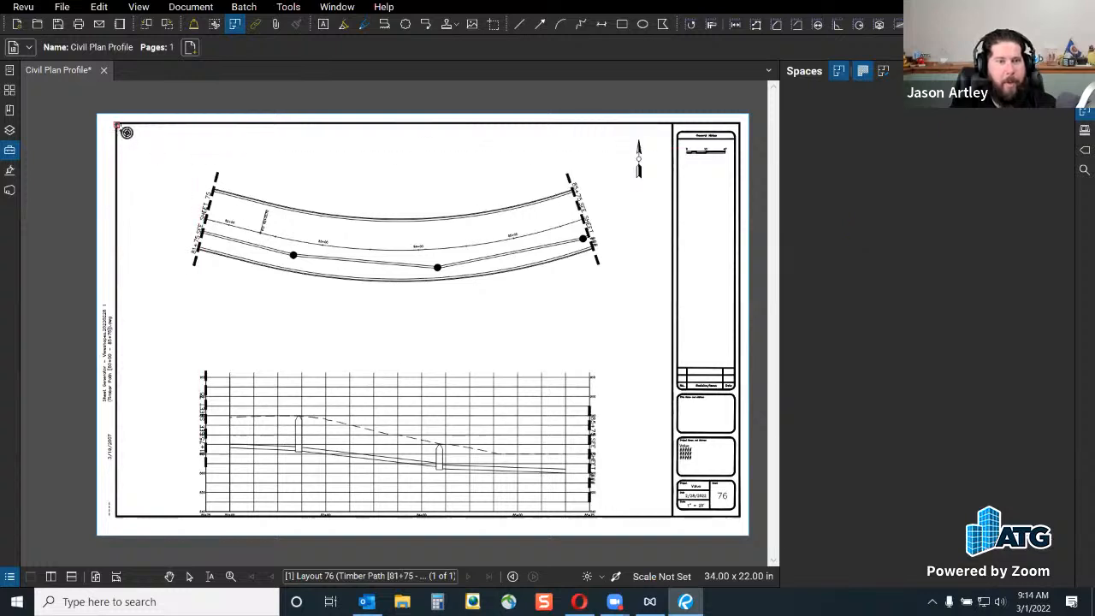
pyautogui.moveTo(118, 125); pyautogui.dragTo(673, 335)
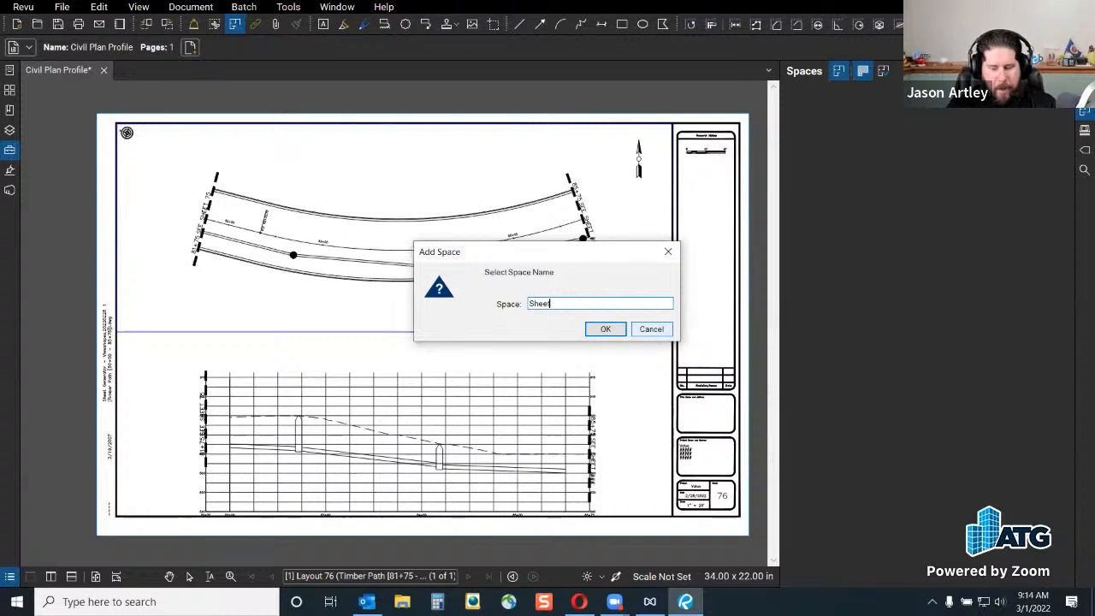
pyautogui.write('n')
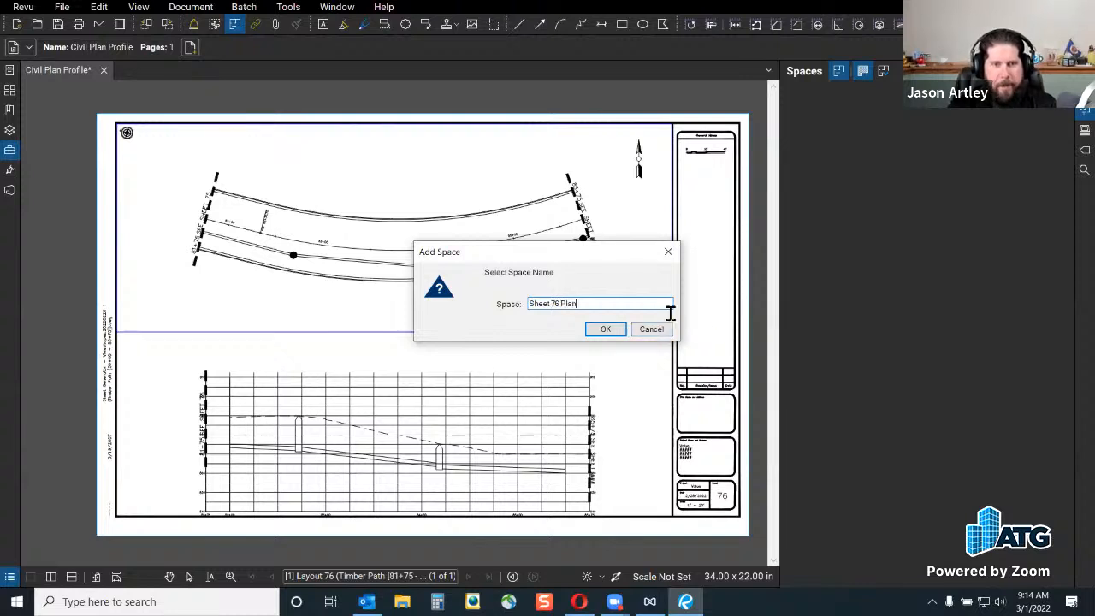
pyautogui.click(609, 332)
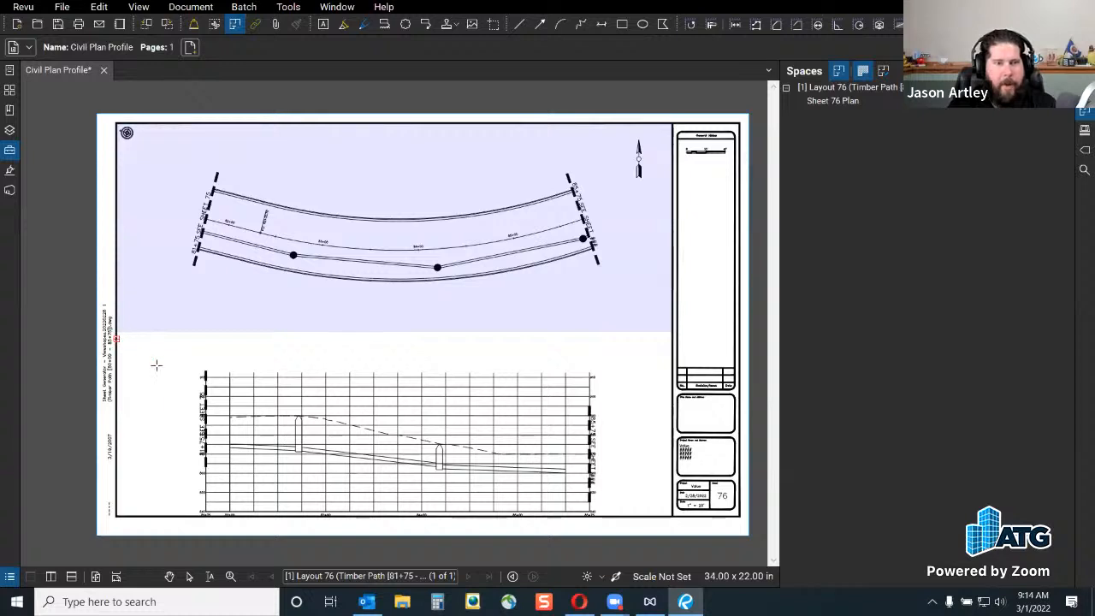
# Add a rectangular space named Sheet 76 Profile over the profile grid area, just below the Sheet 76 Plan space.
pyautogui.moveTo(116, 336)
pyautogui.mouseDown()
pyautogui.moveTo(630, 518)
pyautogui.moveTo(674, 522)
pyautogui.mouseUp()
pyautogui.write('Sheet 76 Profile')
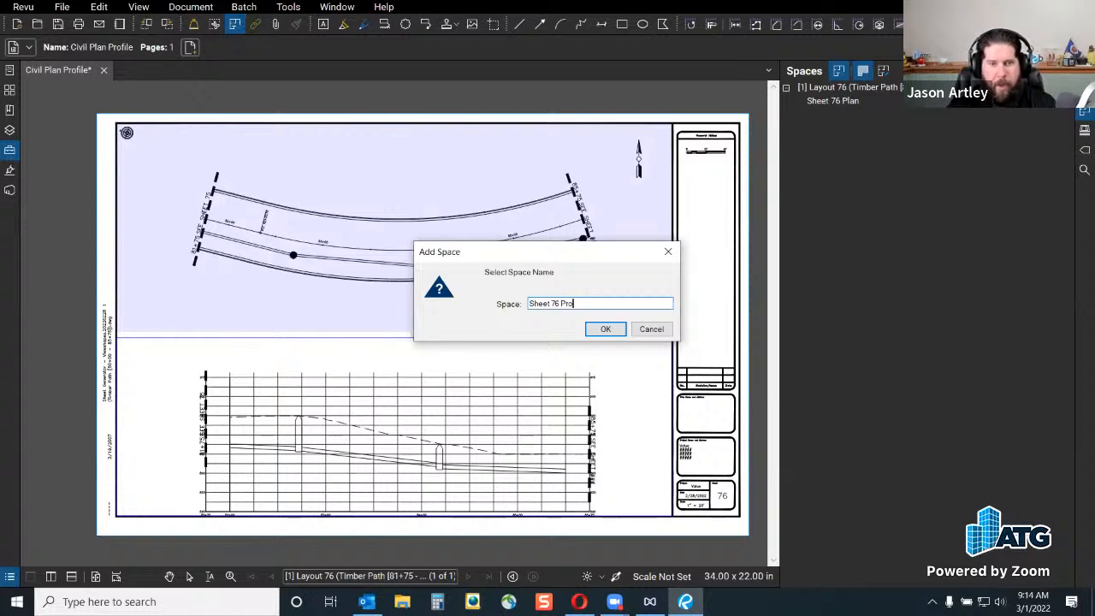
pyautogui.click(602, 331)
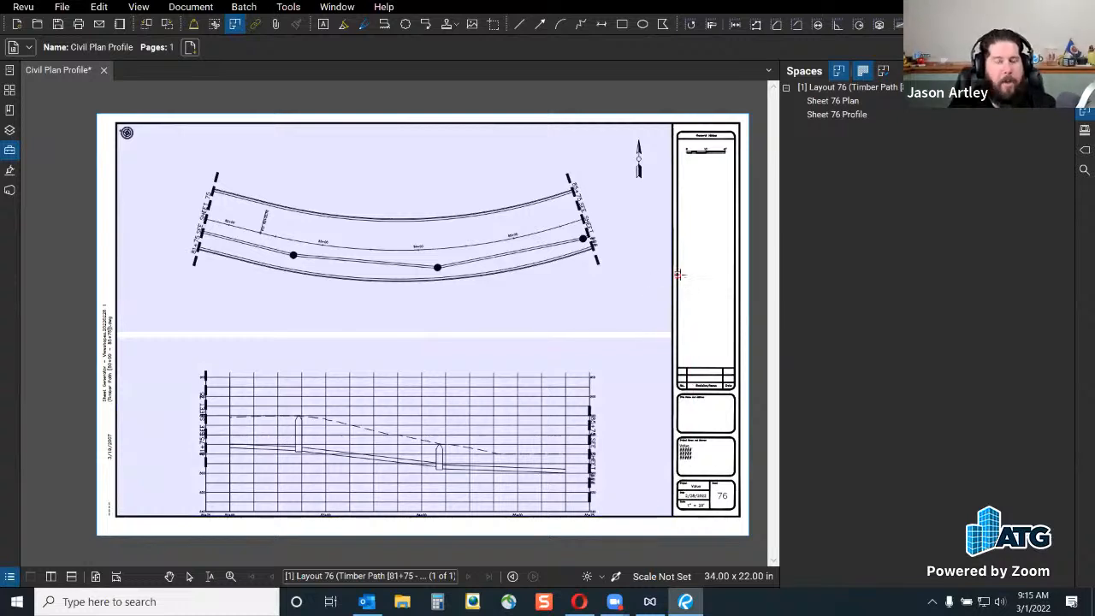
pyautogui.press('Escape')
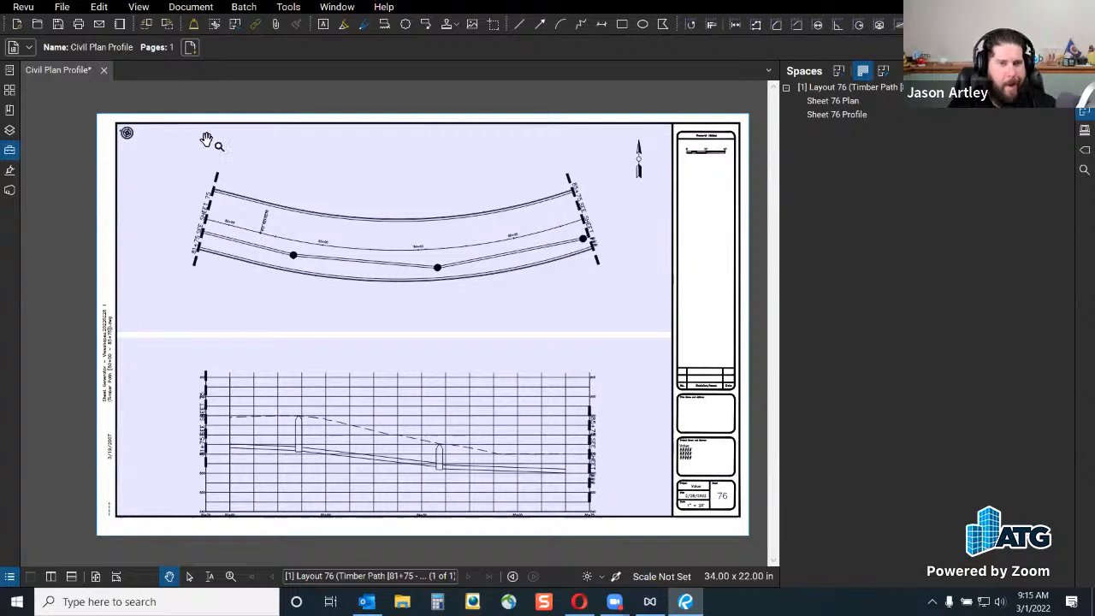
pyautogui.scroll(3, 318, 201)
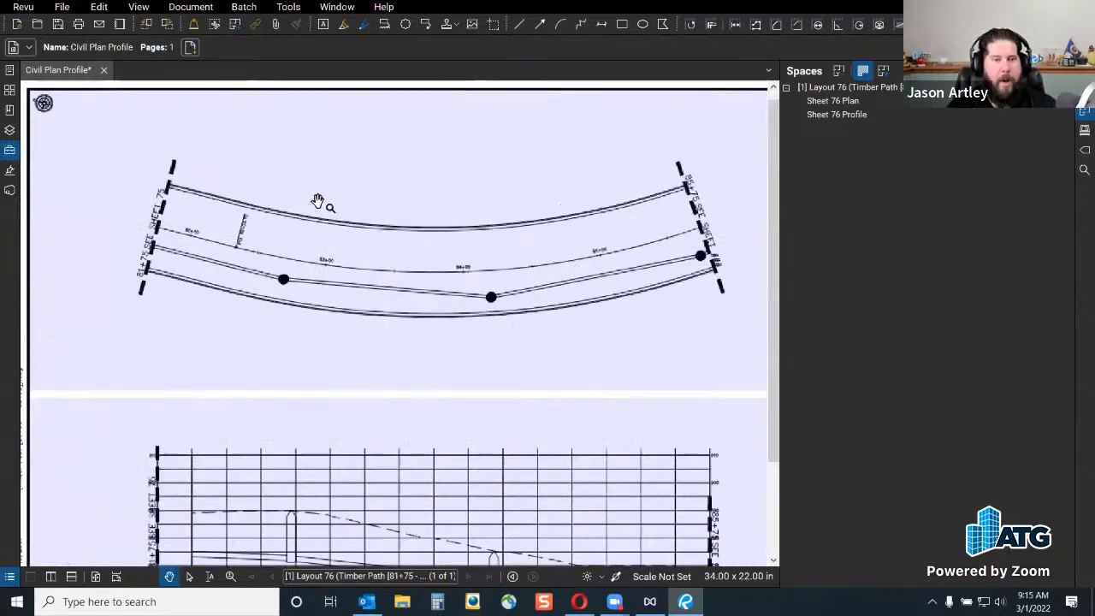
pyautogui.scroll(-2, 291, 193)
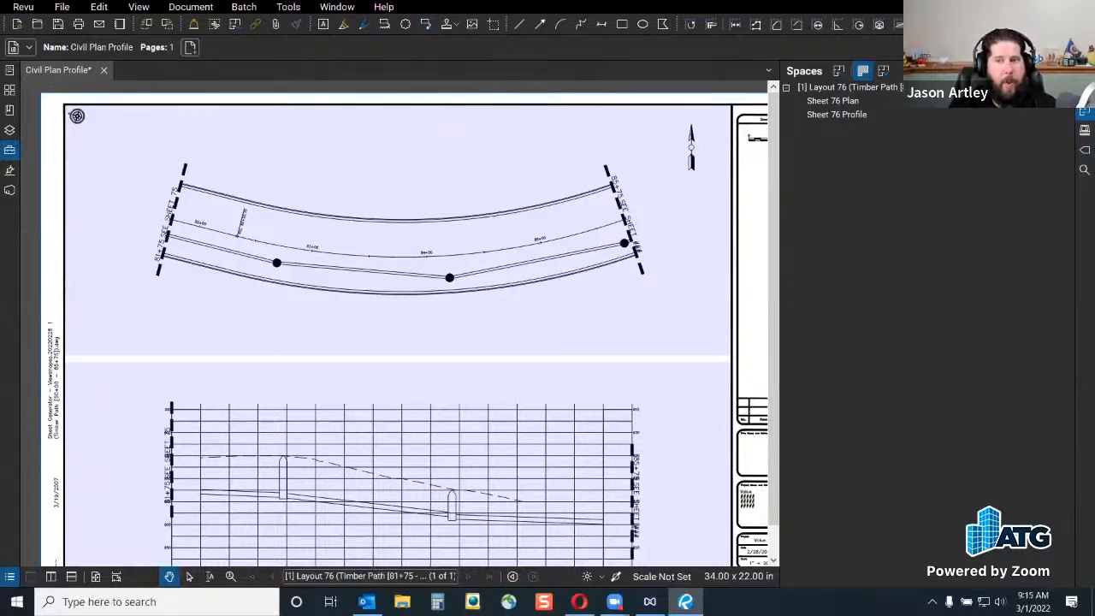
pyautogui.click(838, 71)
pyautogui.scroll(3, 171, 216)
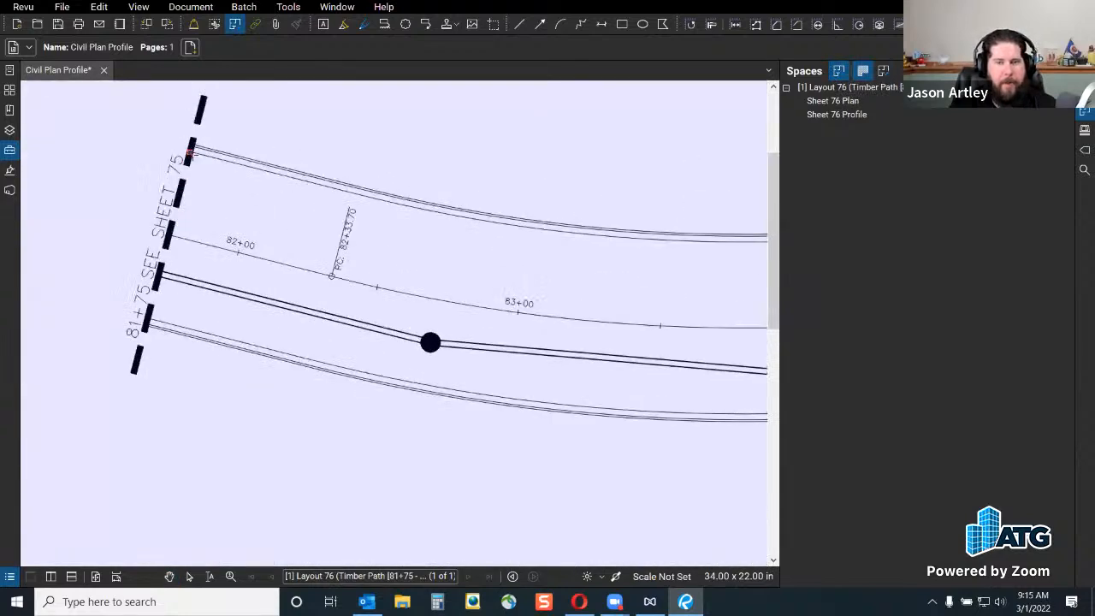
pyautogui.moveTo(190, 152); pyautogui.dragTo(252, 237)
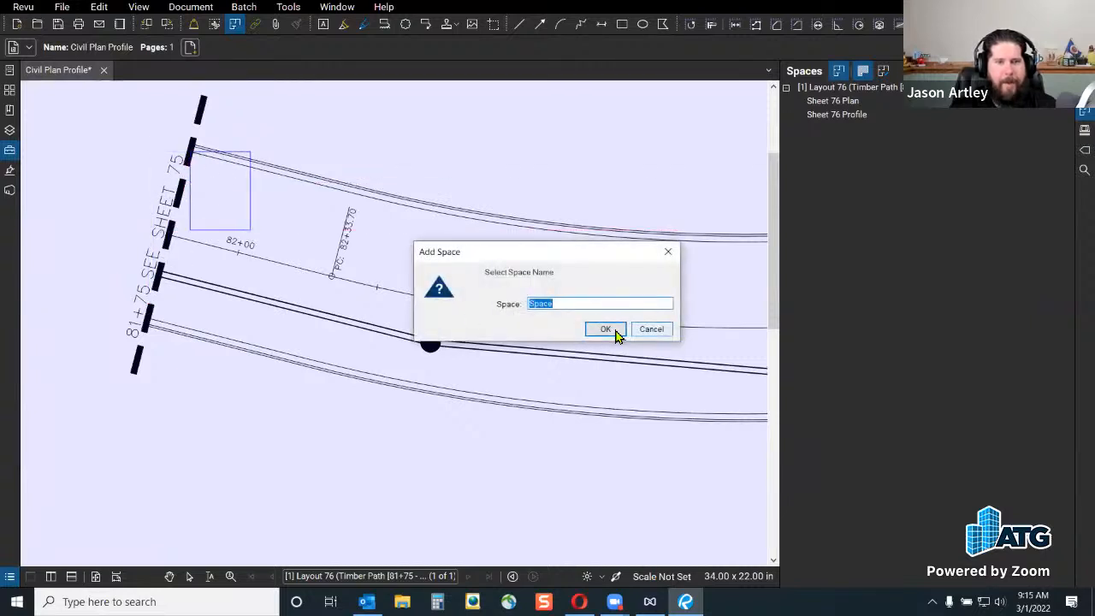
pyautogui.click(614, 335)
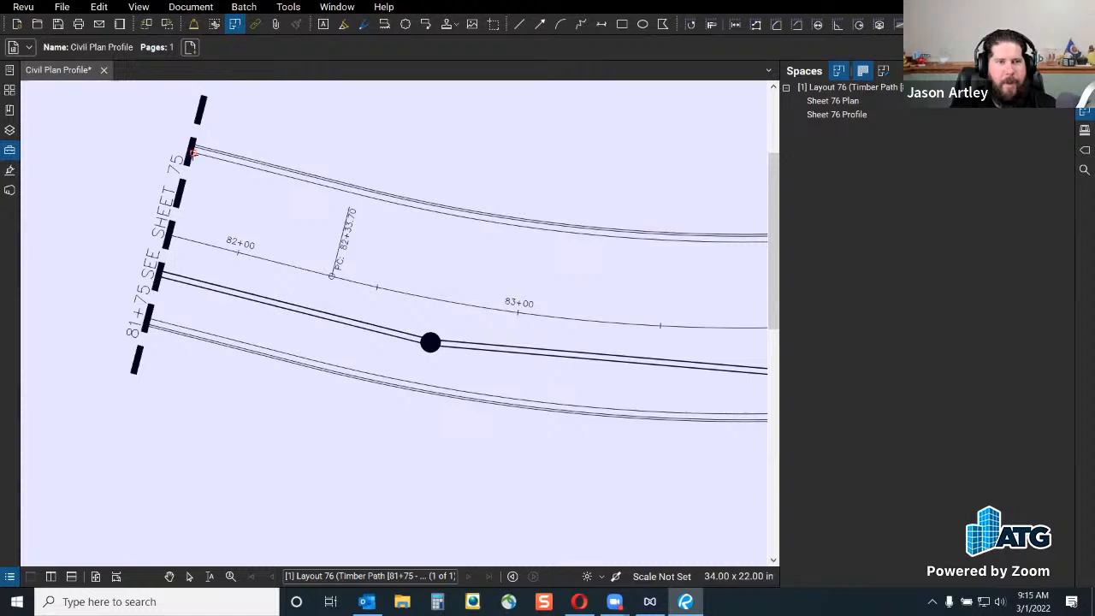
pyautogui.click(194, 153)
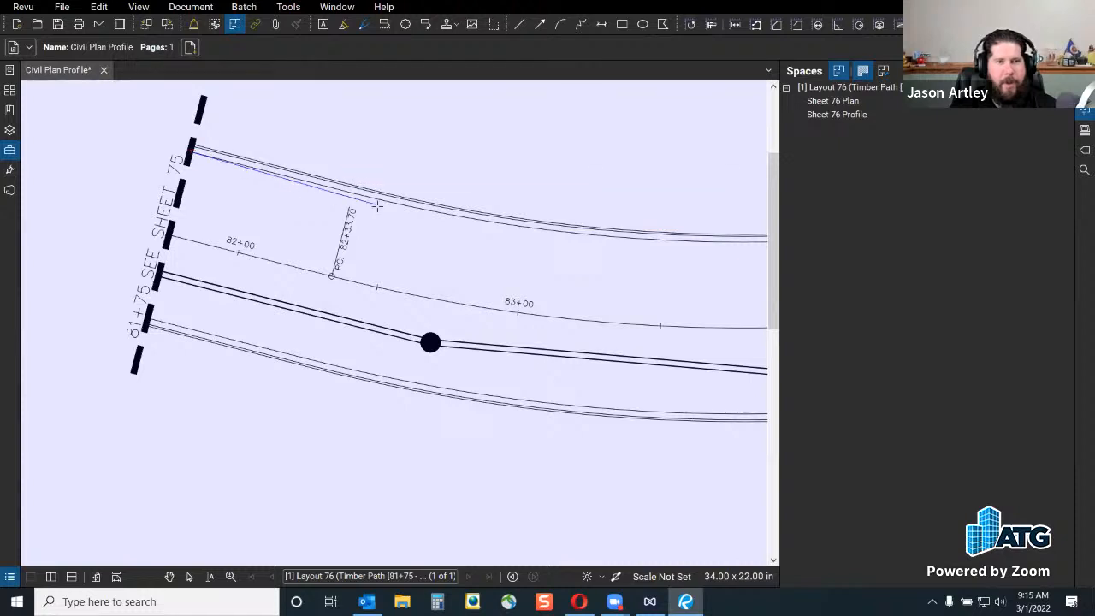
pyautogui.click(507, 225)
pyautogui.scroll(-2, 157, 248)
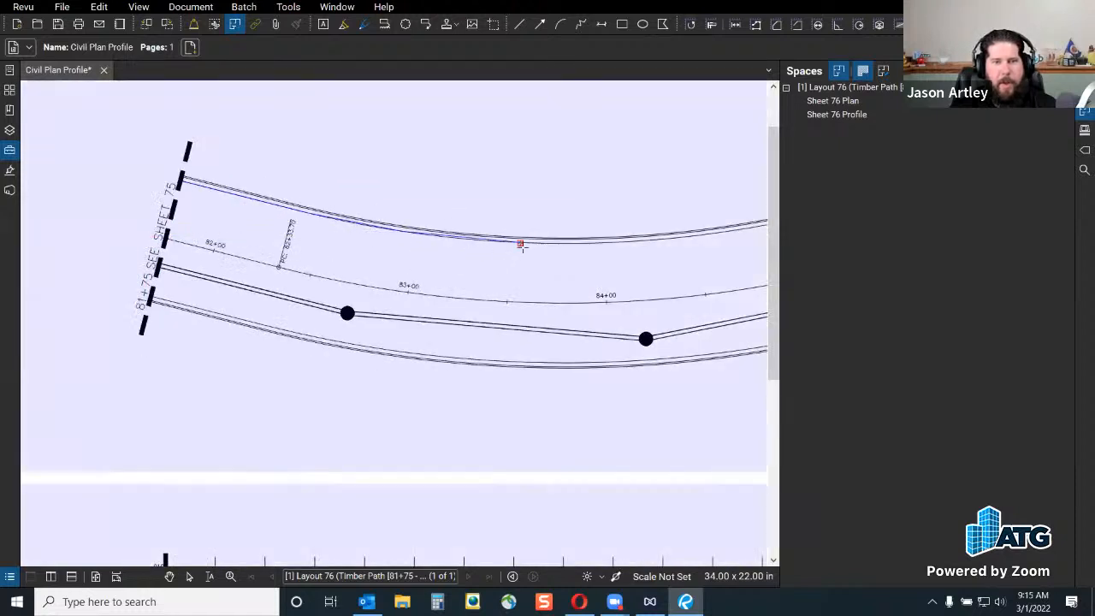
pyautogui.scroll(3, 520, 243)
pyautogui.click(521, 244)
pyautogui.scroll(-3, 108, 298)
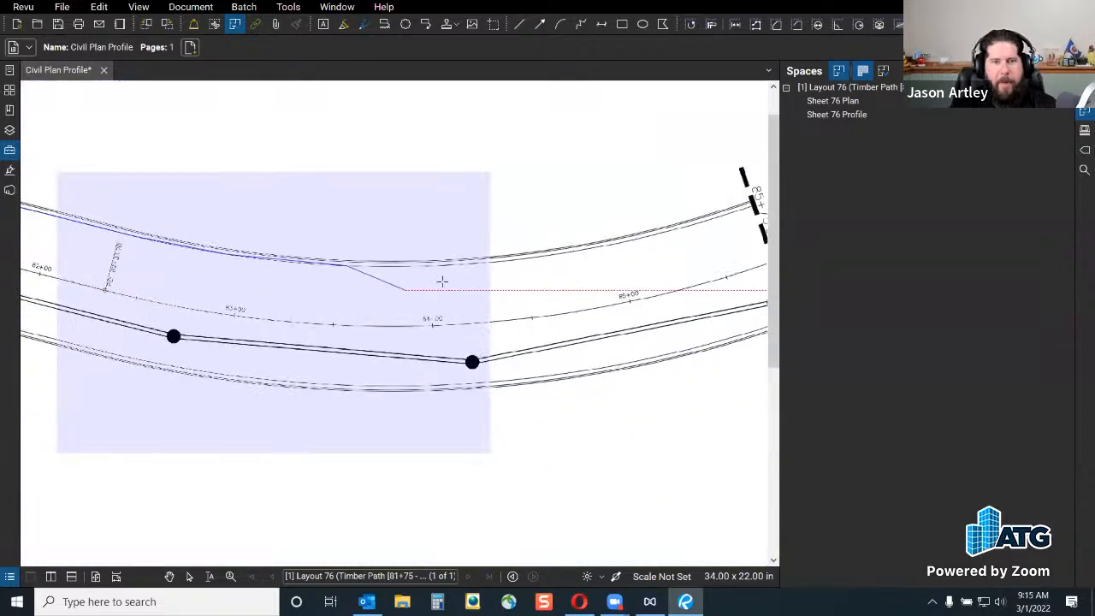
pyautogui.click(466, 266)
pyautogui.click(626, 241)
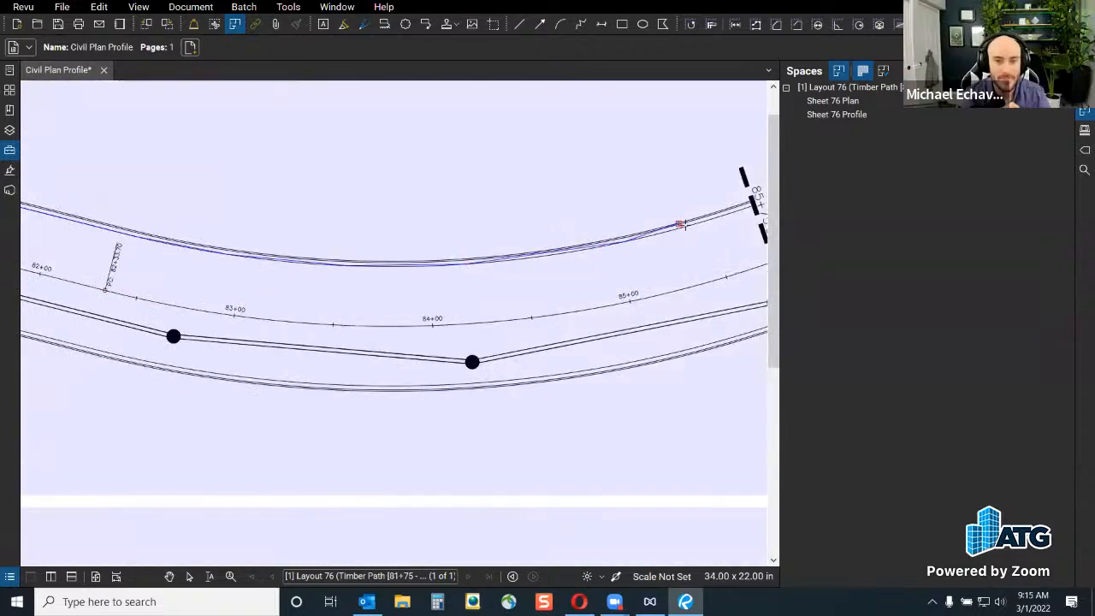
pyautogui.scroll(-3, 516, 259)
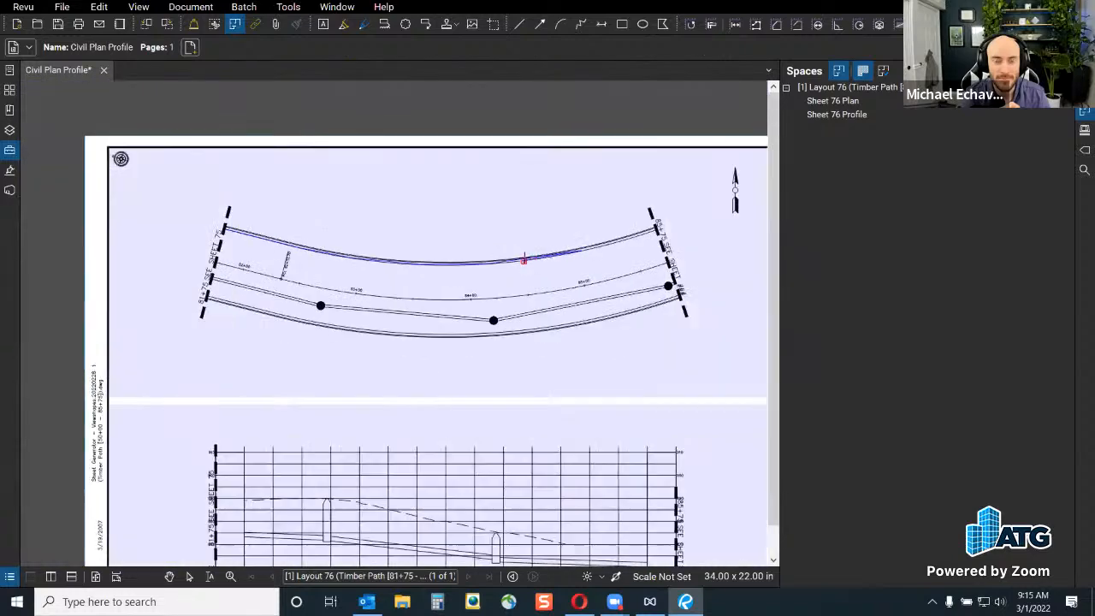
pyautogui.press('Escape')
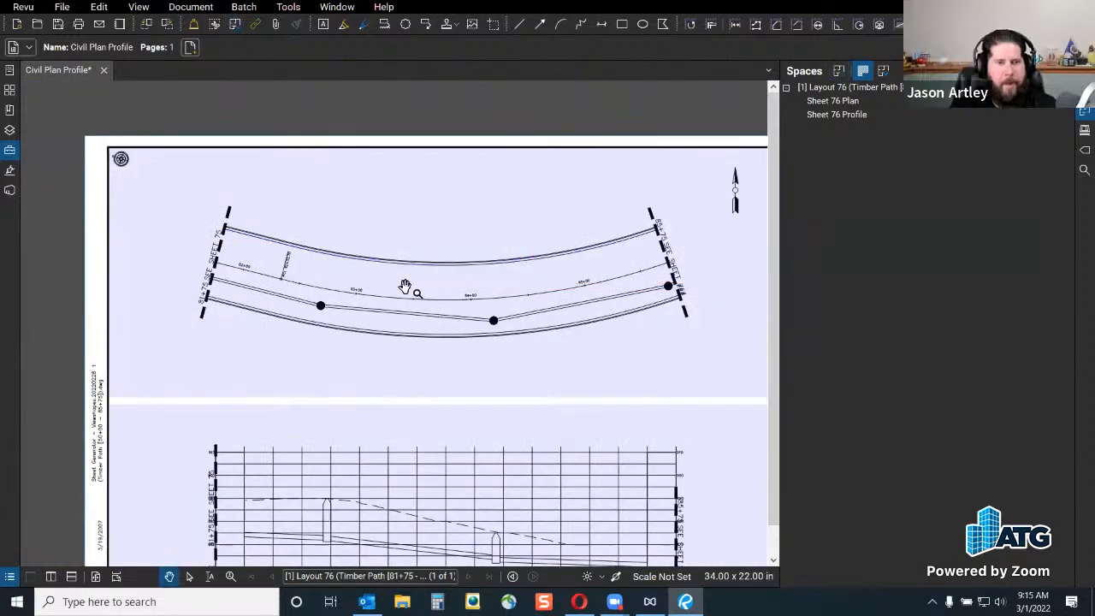
# Start a polygonal space in the plan view by tracing the roadway's upper outer edge from the 81+75 match line to the 85+75 match line.
pyautogui.scroll(5, 196, 234)
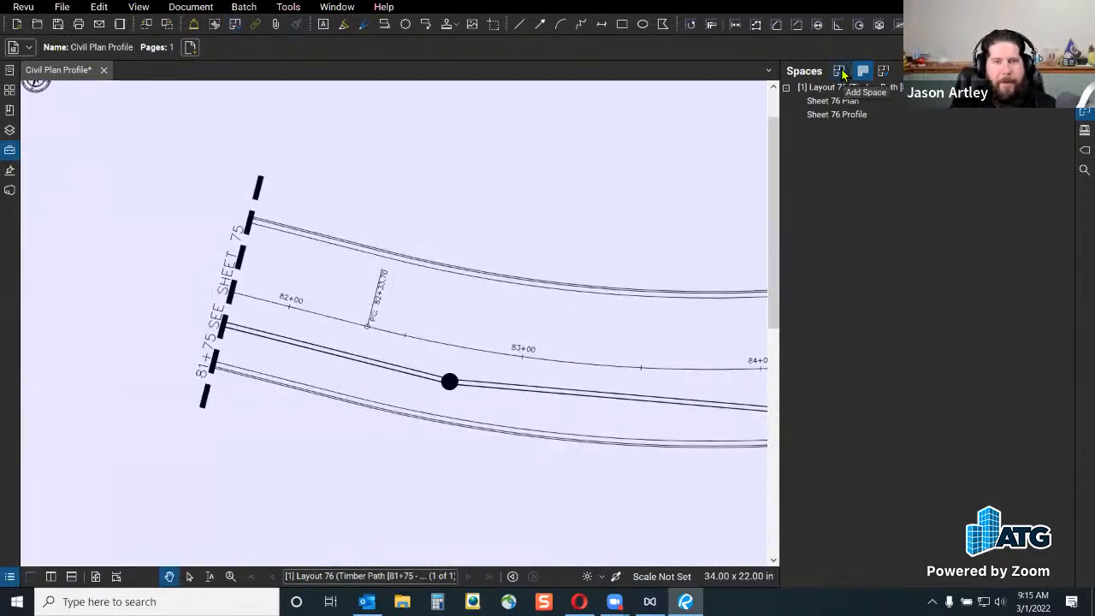
pyautogui.click(840, 72)
pyautogui.scroll(3, 249, 223)
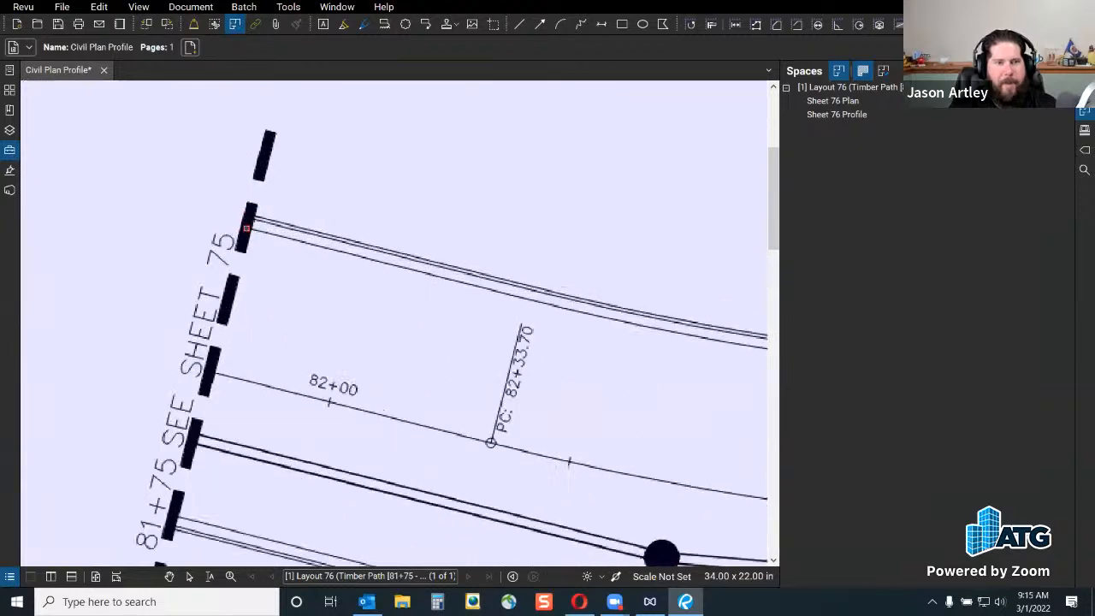
pyautogui.click(254, 216)
pyautogui.scroll(-3, 94, 221)
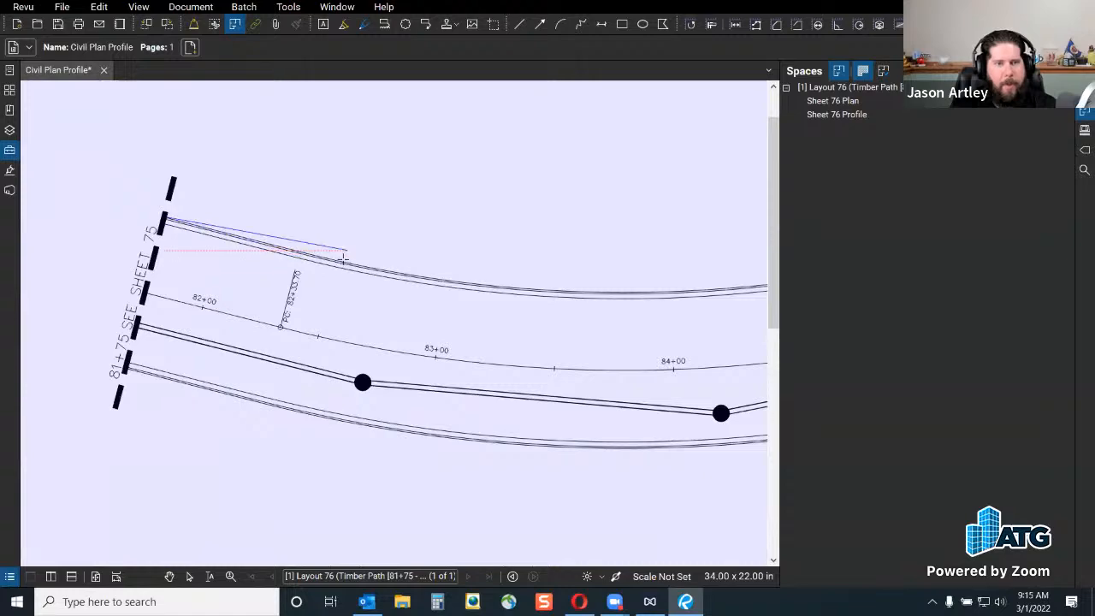
pyautogui.click(344, 263)
pyautogui.scroll(-3, 242, 235)
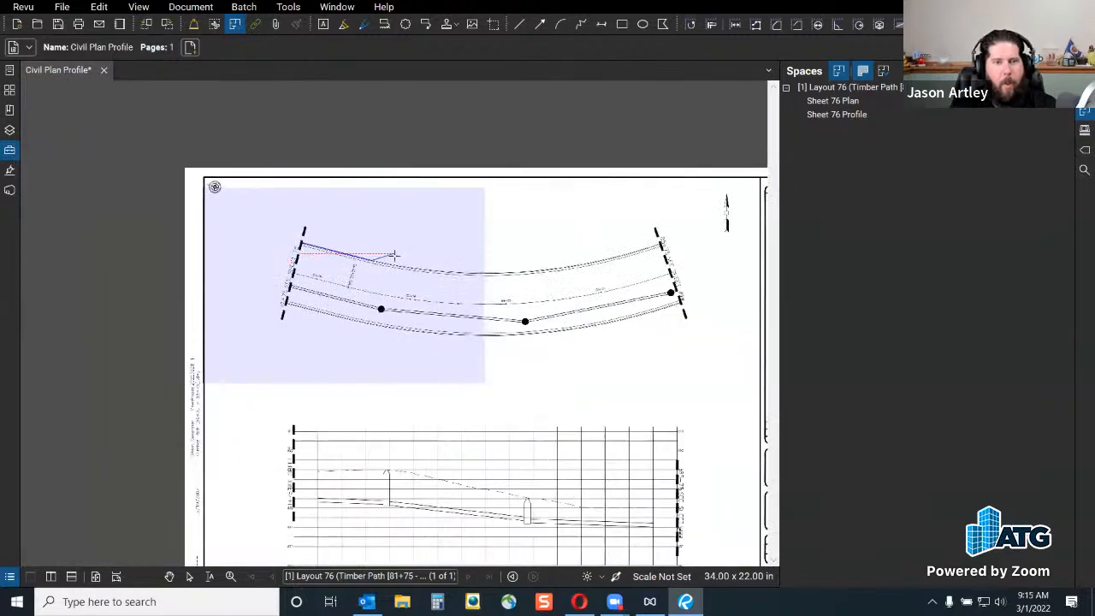
pyautogui.scroll(3, 406, 274)
pyautogui.scroll(1, 419, 269)
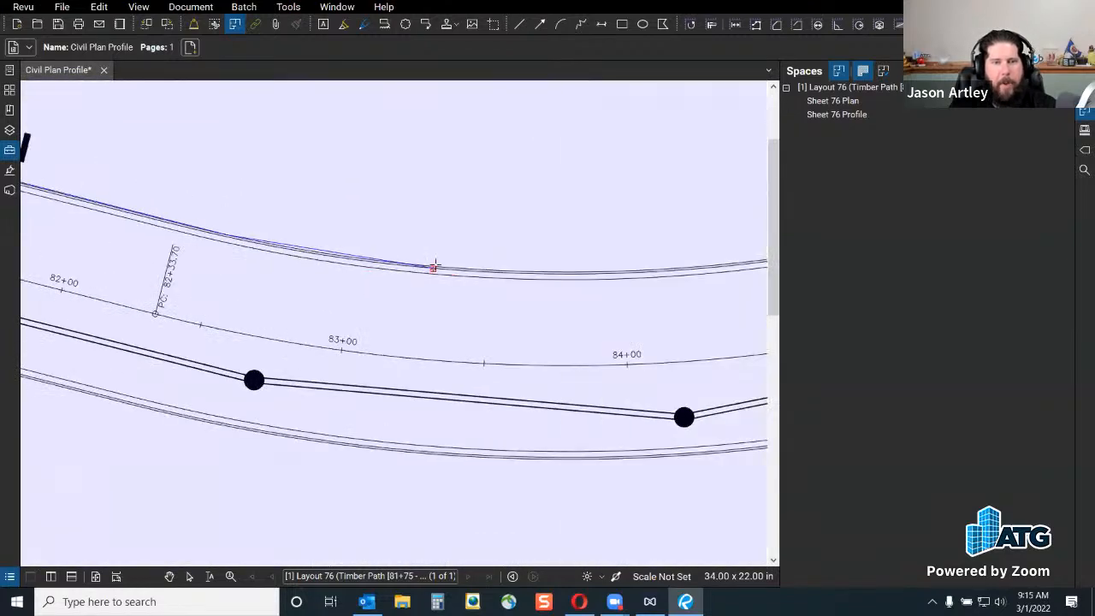
pyautogui.scroll(-3, 432, 266)
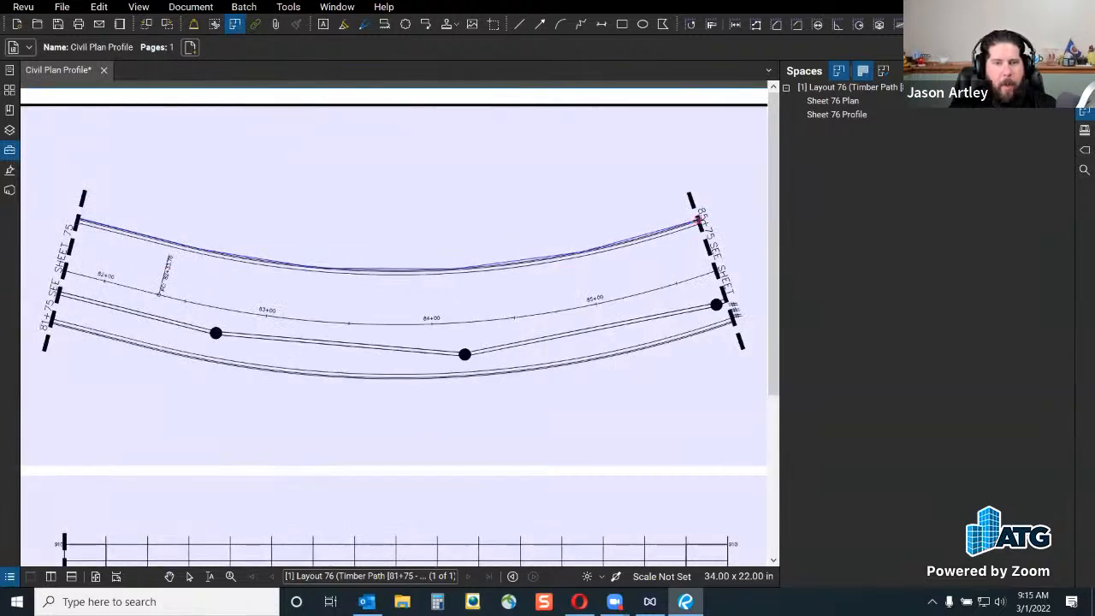
pyautogui.scroll(2, 698, 221)
pyautogui.click(698, 221)
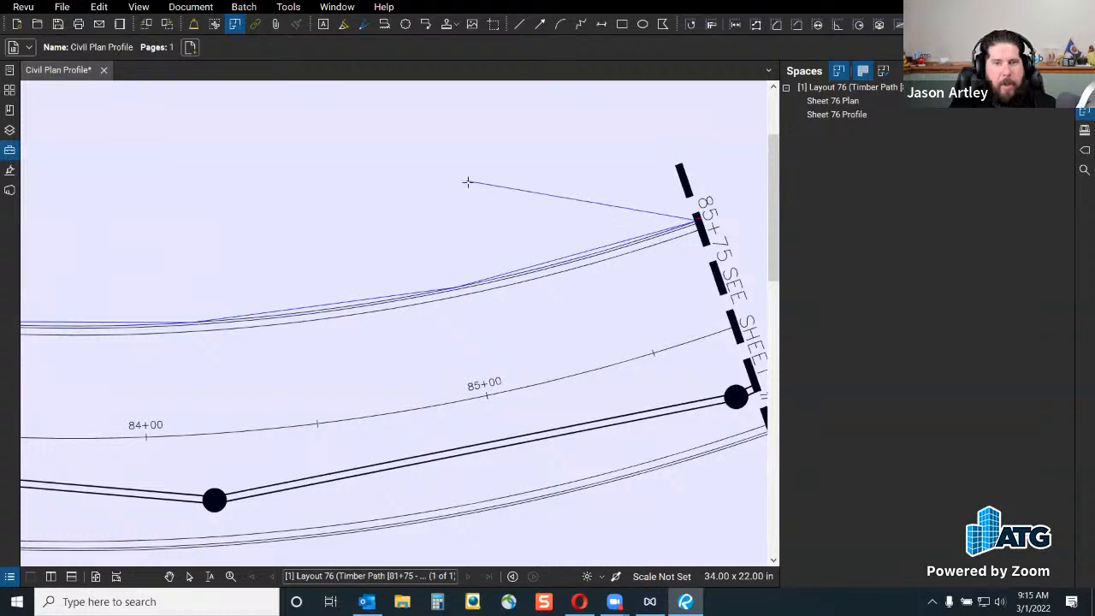
# Continue the space outline down the 85+75 match line and back along the roadway's lower outer edge to the 81+75 match line.
pyautogui.scroll(-3, 468, 180)
pyautogui.scroll(5, 654, 358)
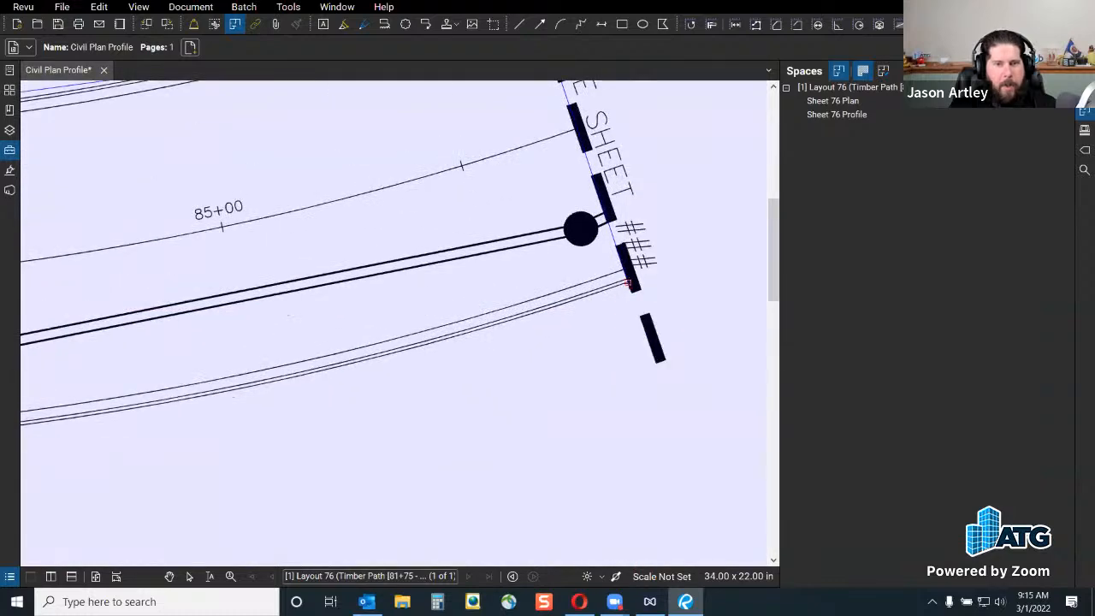
pyautogui.scroll(-3, 235, 396)
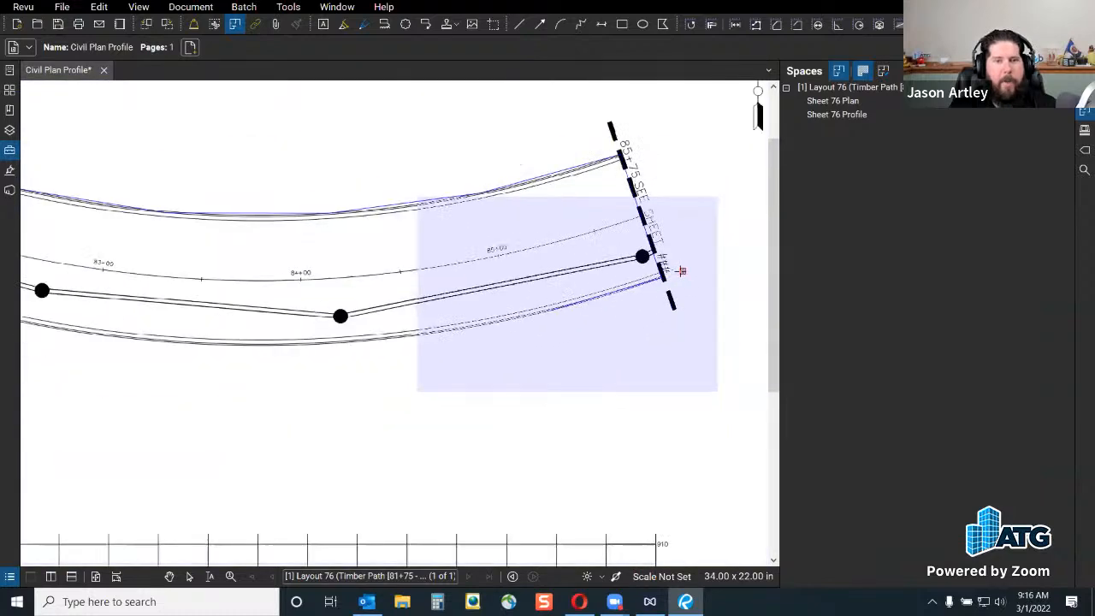
pyautogui.scroll(-3, 618, 345)
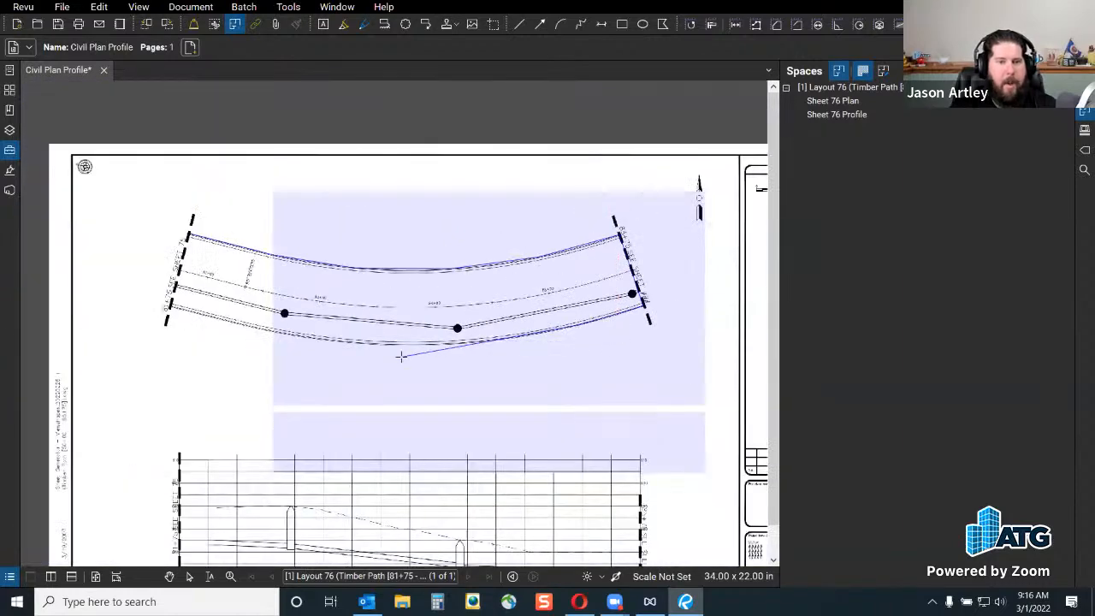
pyautogui.scroll(5, 399, 350)
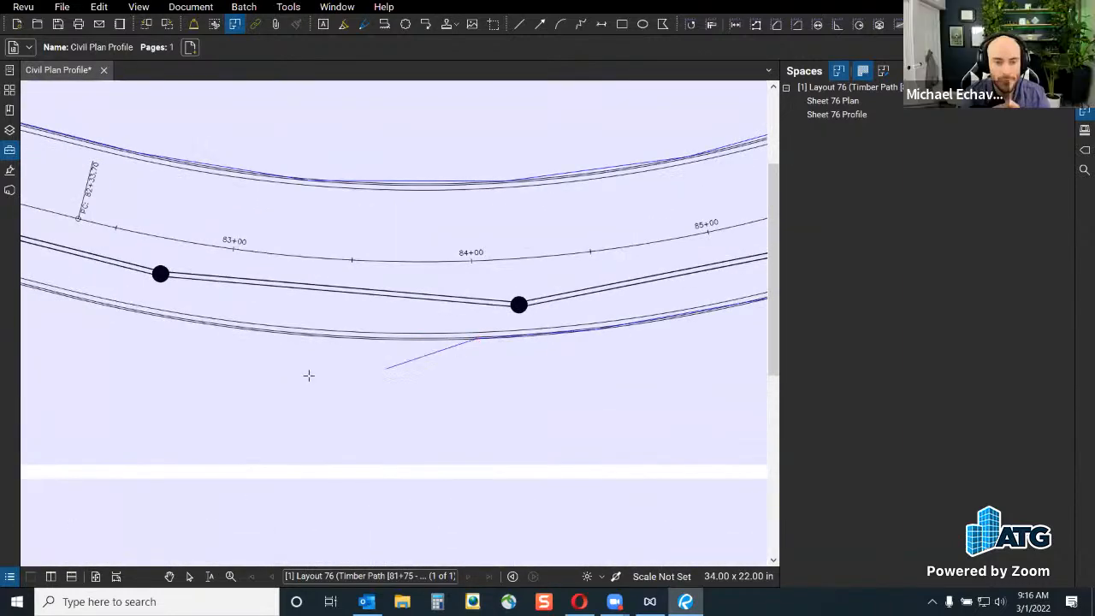
pyautogui.scroll(-3, 428, 355)
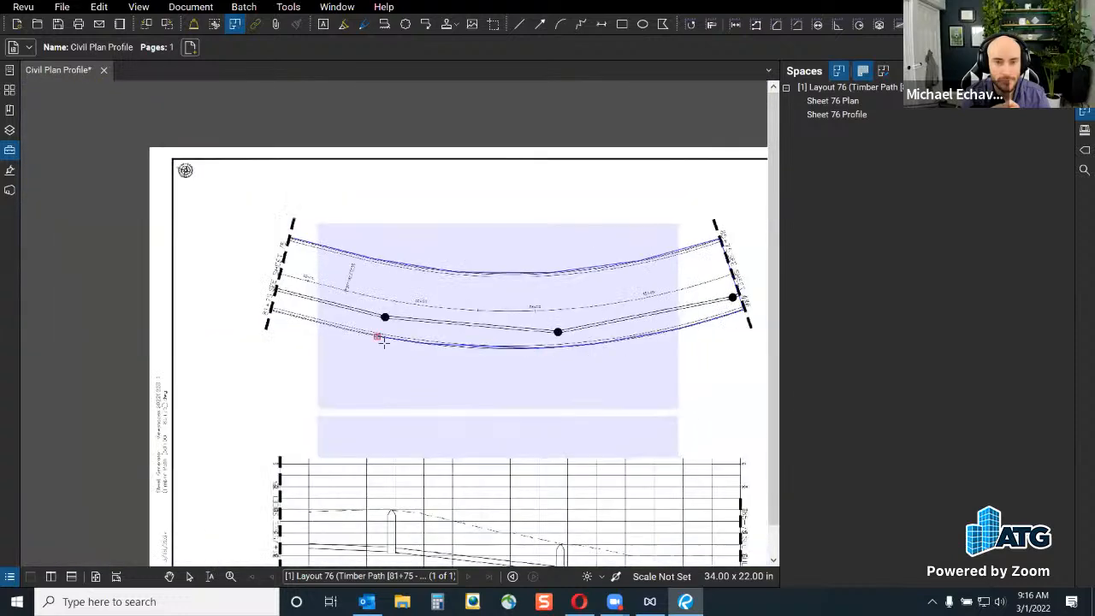
pyautogui.scroll(3, 382, 340)
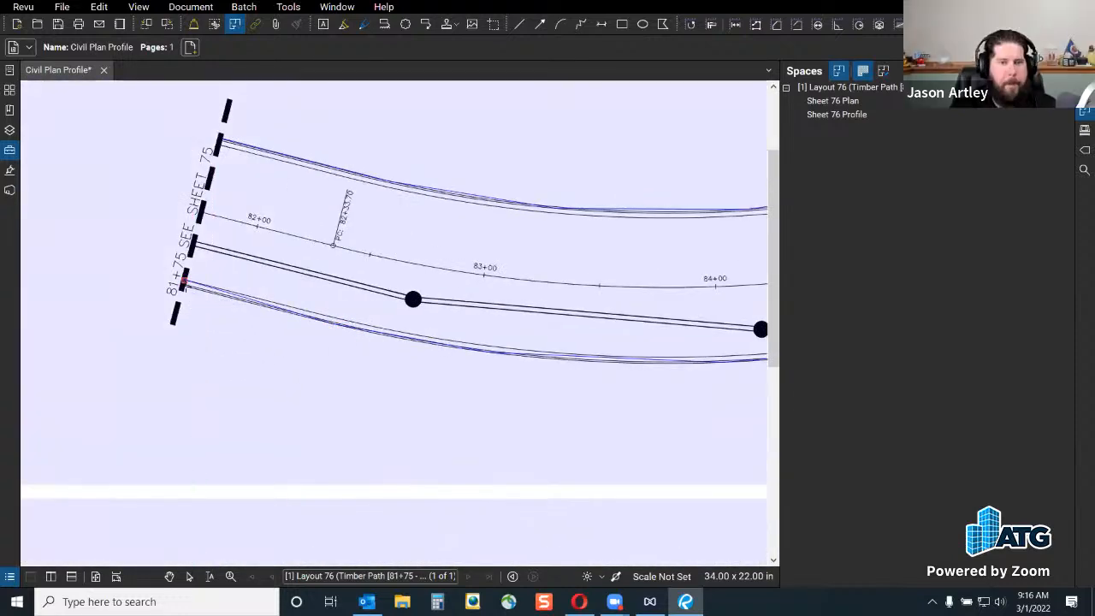
pyautogui.scroll(2, 183, 282)
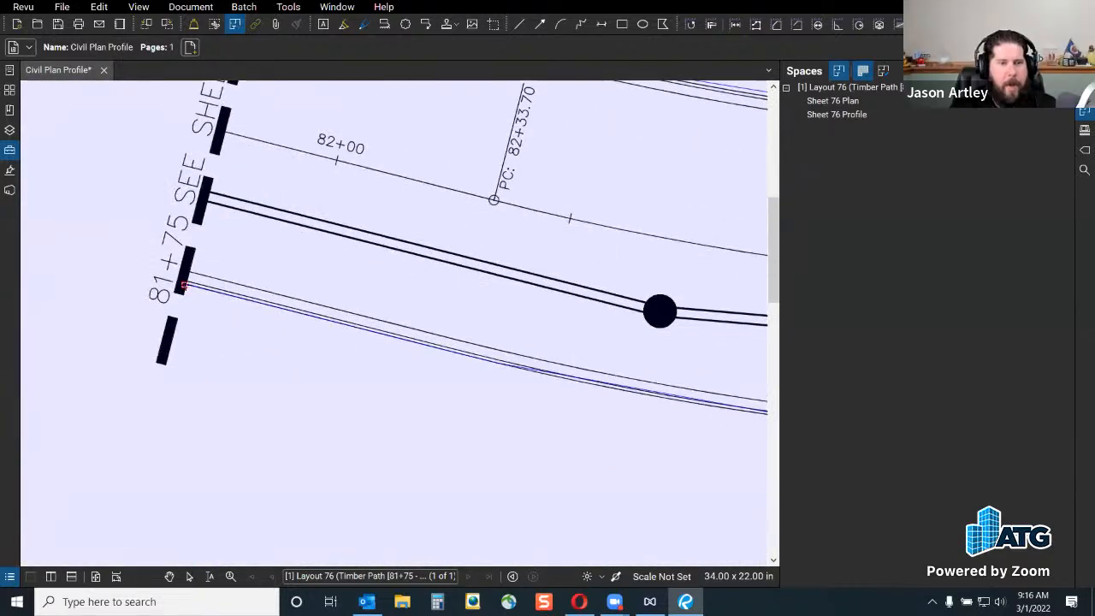
pyautogui.click(184, 285)
# Close the roadway outline at its starting point on the 81+75 match line and name the space Pavement.
pyautogui.scroll(-4, 251, 364)
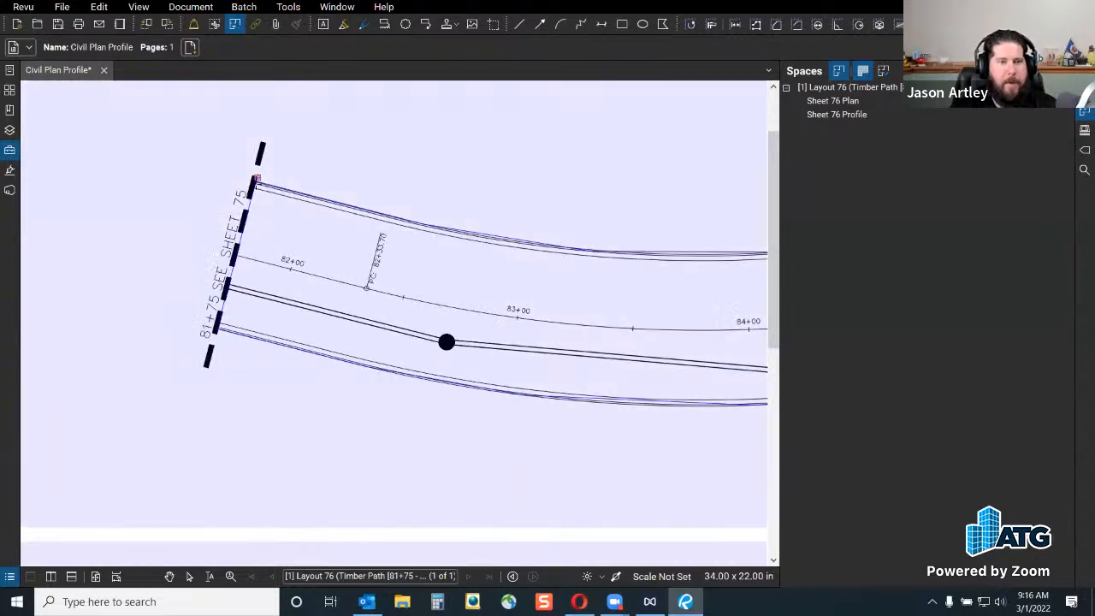
pyautogui.scroll(3, 255, 186)
pyautogui.scroll(1, 251, 183)
pyautogui.click(257, 182)
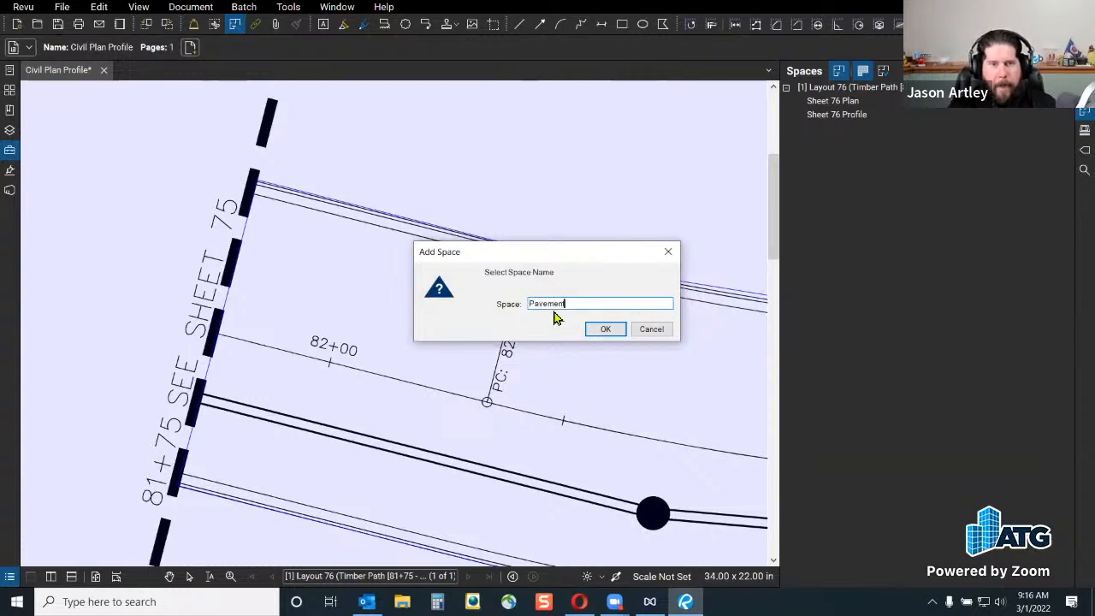
pyautogui.click(603, 329)
pyautogui.scroll(-5, 212, 305)
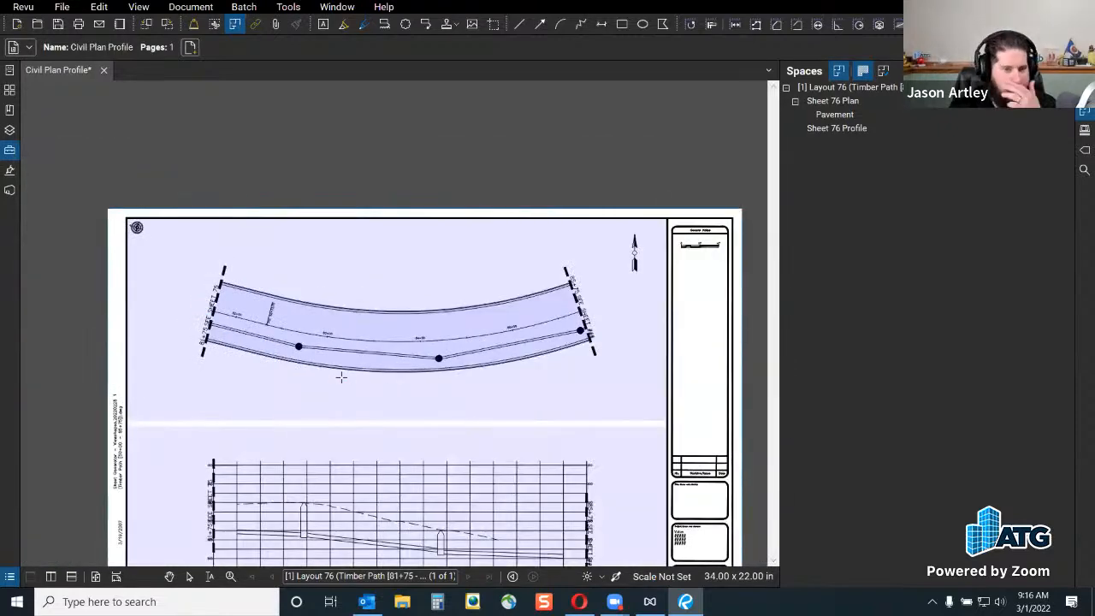
pyautogui.scroll(5, 249, 271)
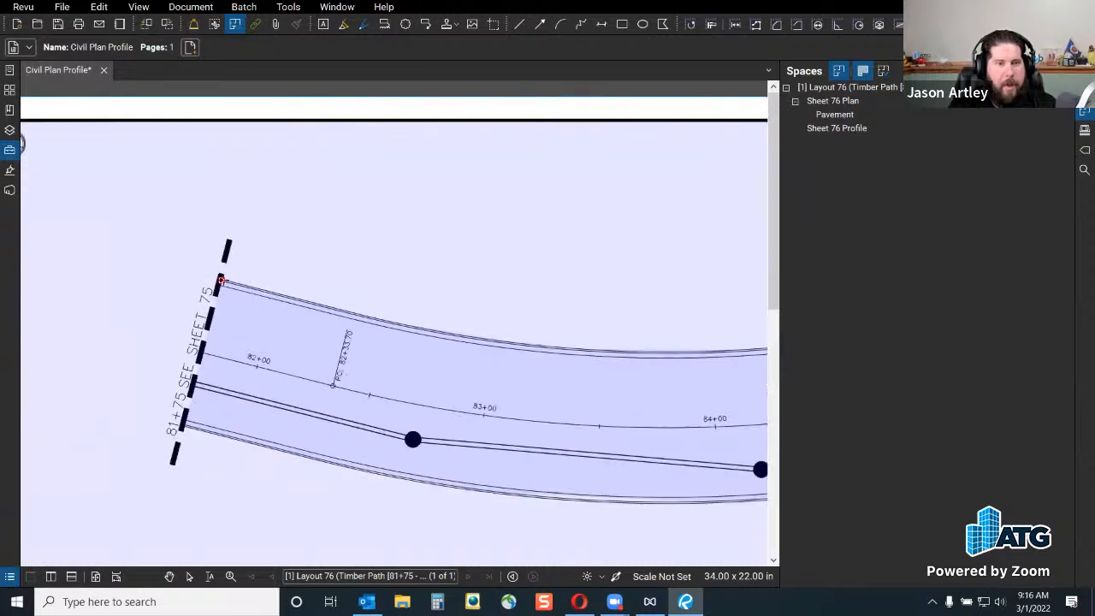
pyautogui.click(243, 188)
pyautogui.scroll(-2, 342, 218)
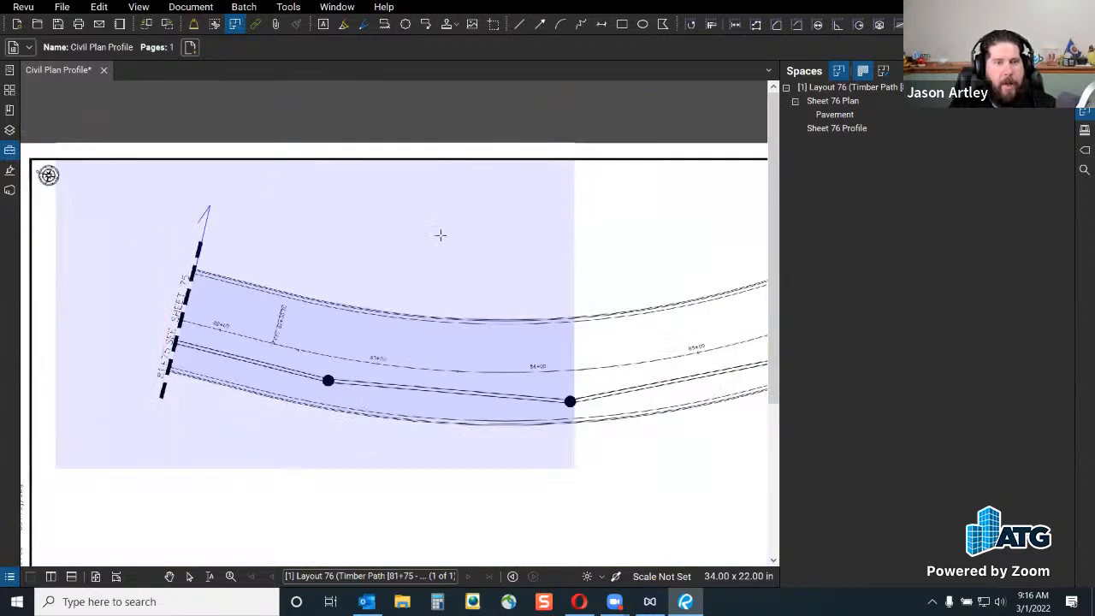
pyautogui.click(465, 238)
pyautogui.scroll(-2, 599, 231)
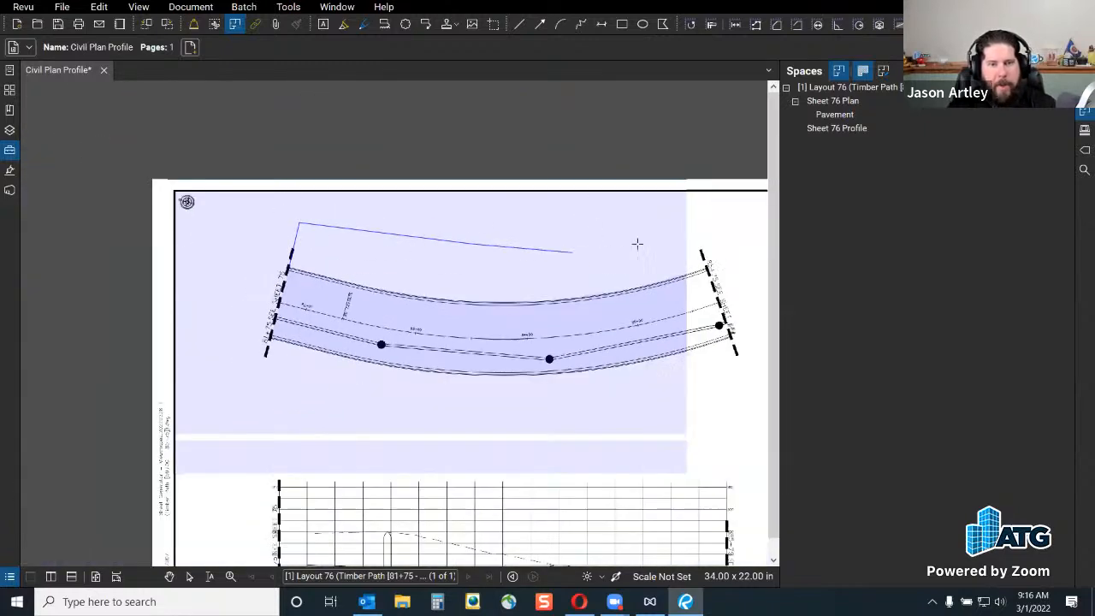
pyautogui.click(691, 219)
pyautogui.scroll(3, 719, 274)
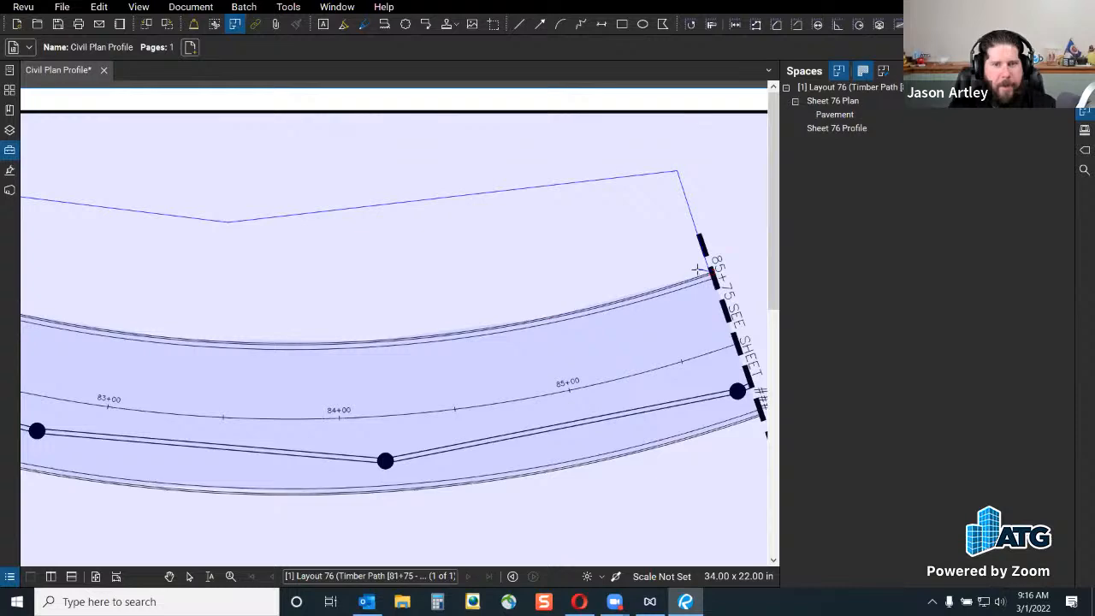
pyautogui.scroll(-3, 717, 257)
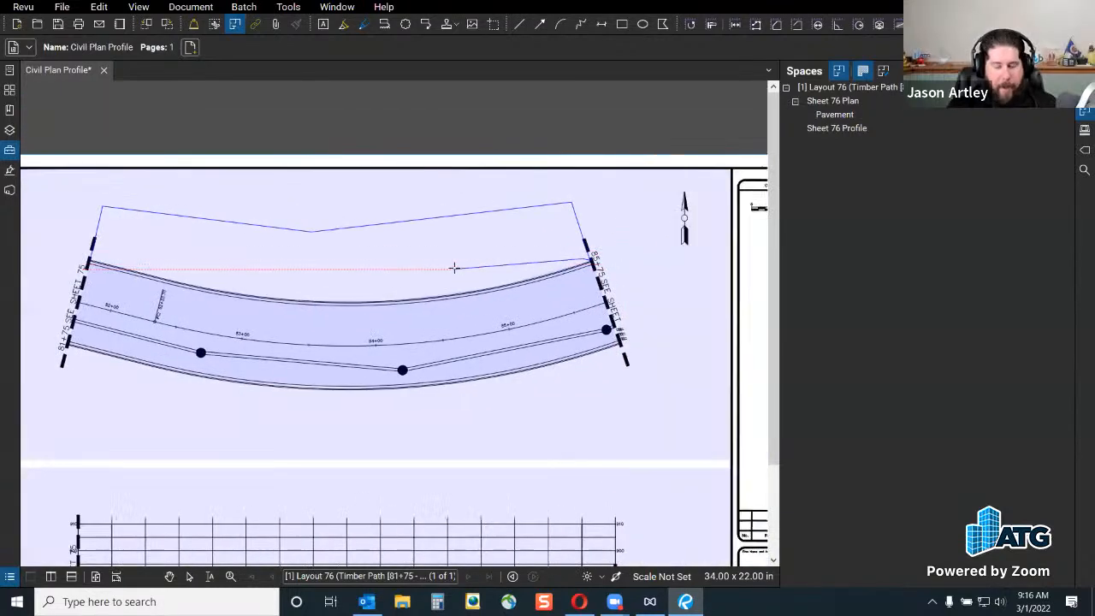
pyautogui.press('Escape')
pyautogui.scroll(2, 565, 262)
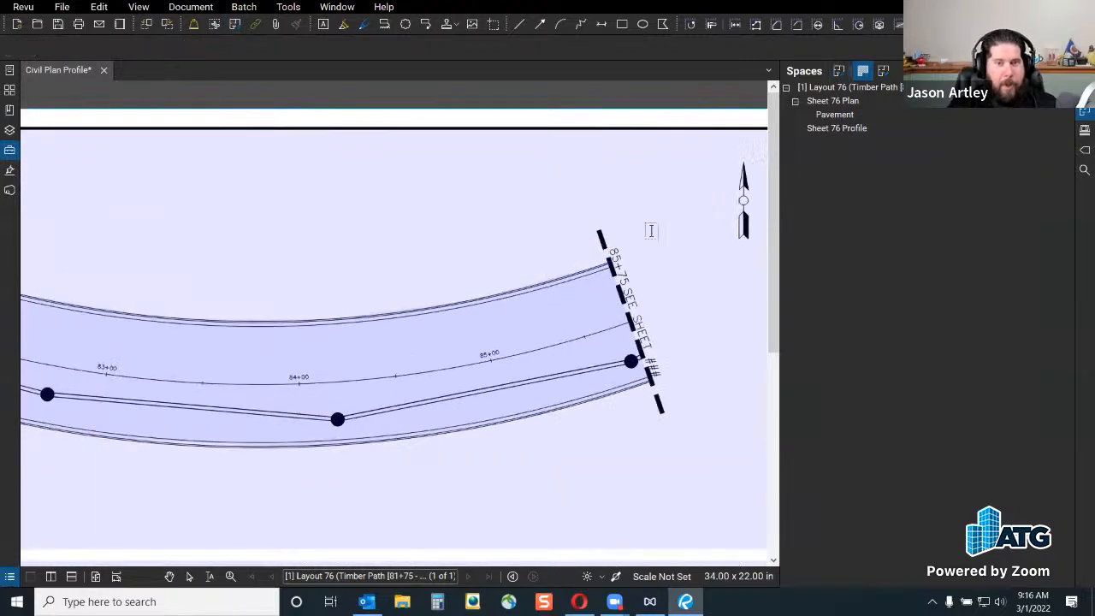
pyautogui.scroll(-4, 651, 233)
pyautogui.scroll(2, 536, 230)
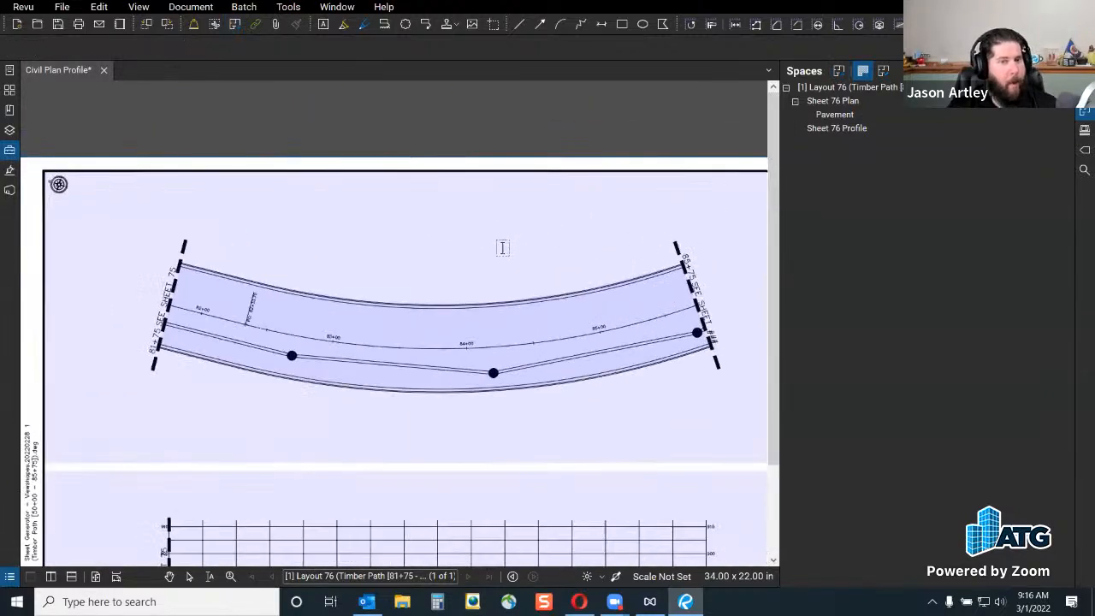
pyautogui.scroll(-1, 501, 249)
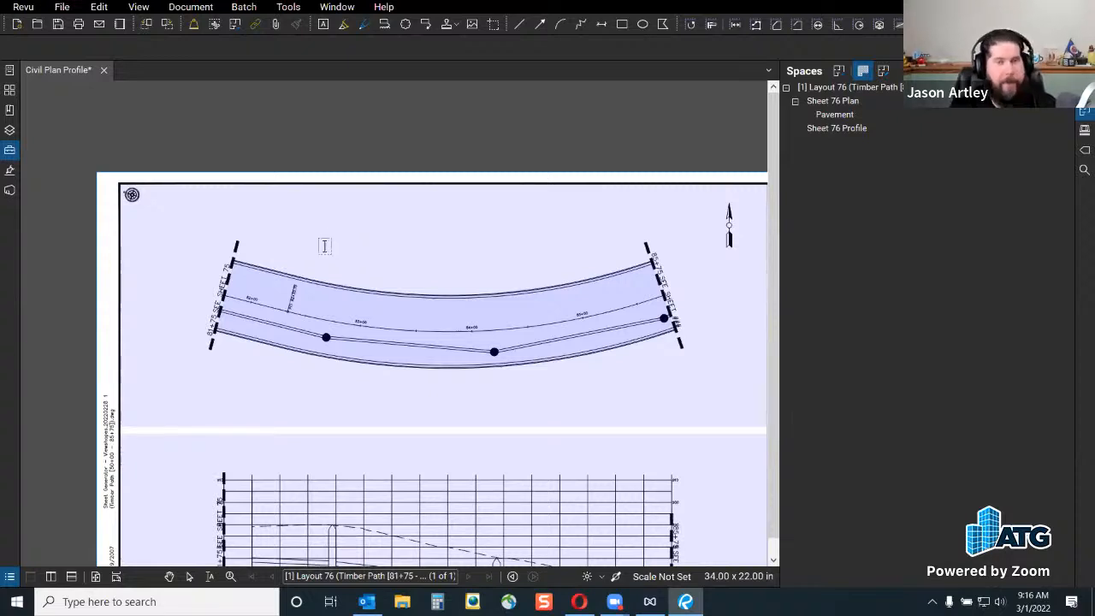
pyautogui.hotkey('shift', 'v')
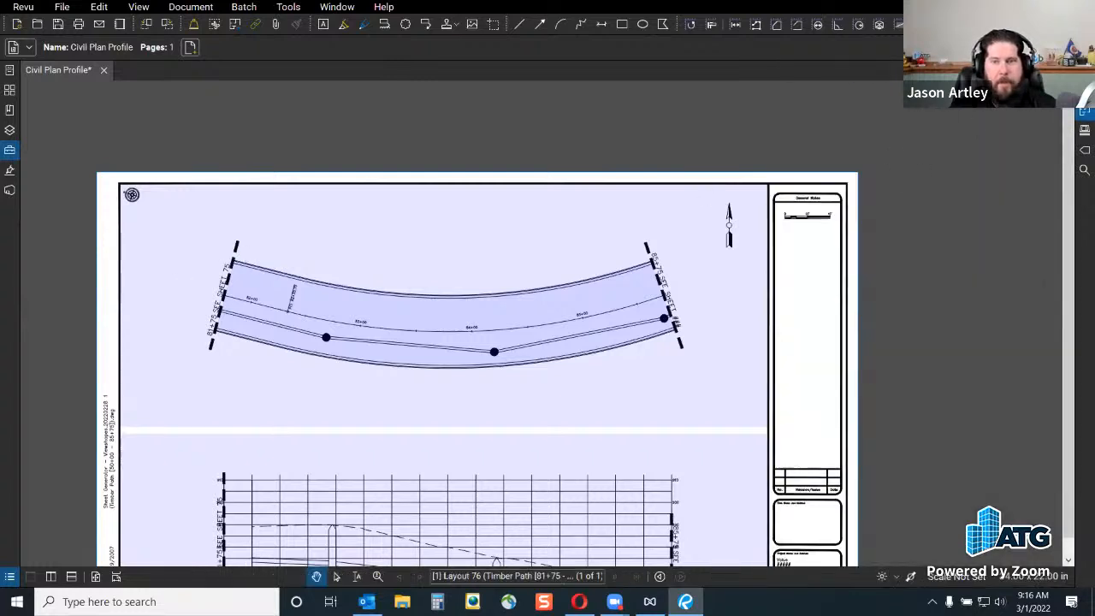
pyautogui.click(1085, 112)
pyautogui.click(839, 71)
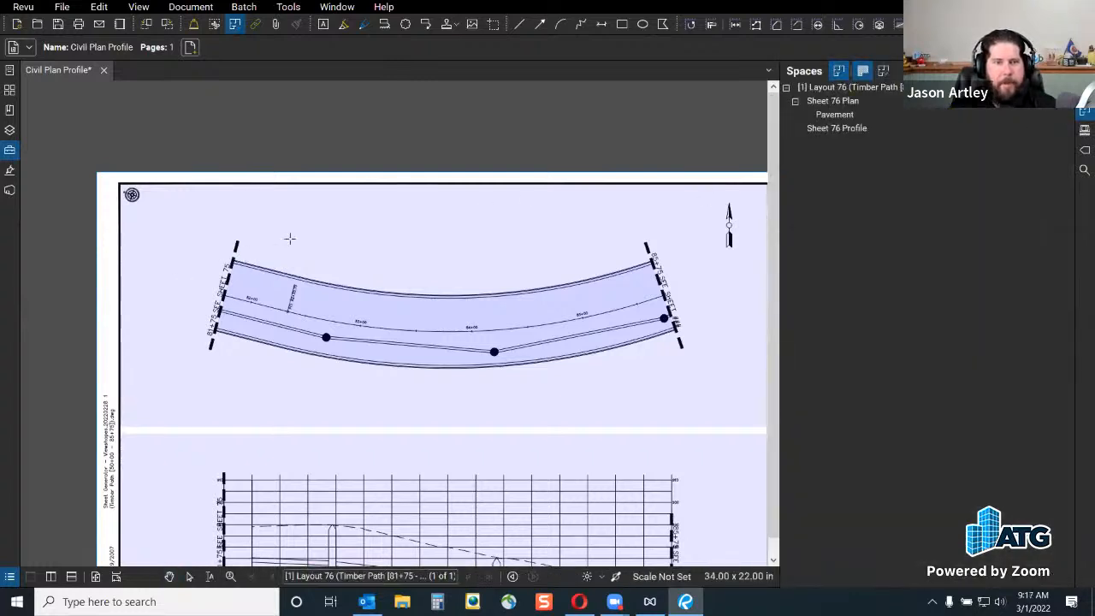
pyautogui.scroll(4, 223, 254)
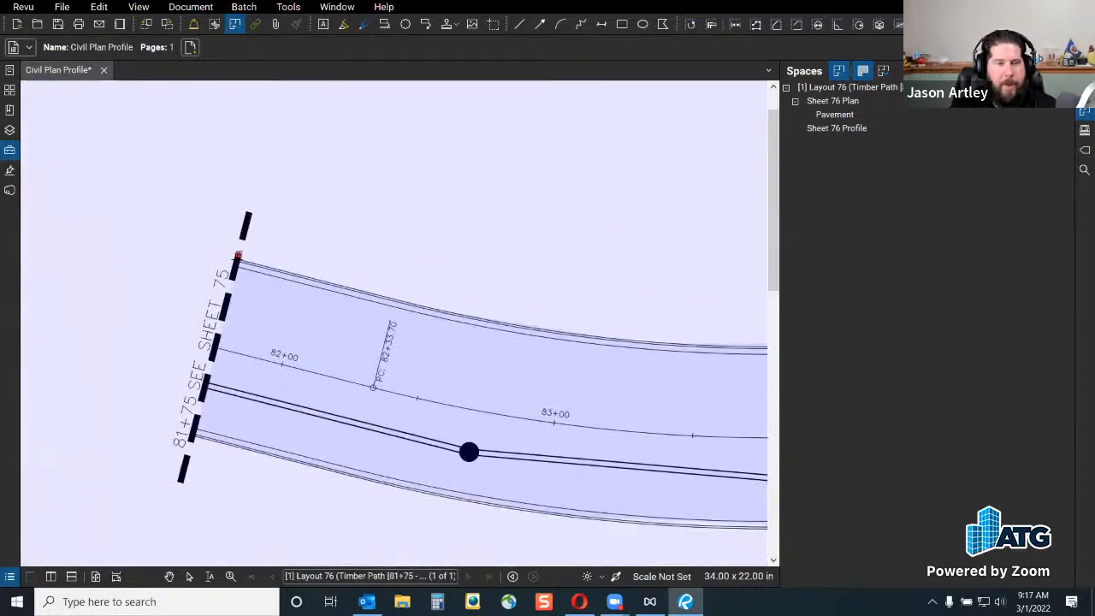
pyautogui.click(246, 213)
pyautogui.click(266, 155)
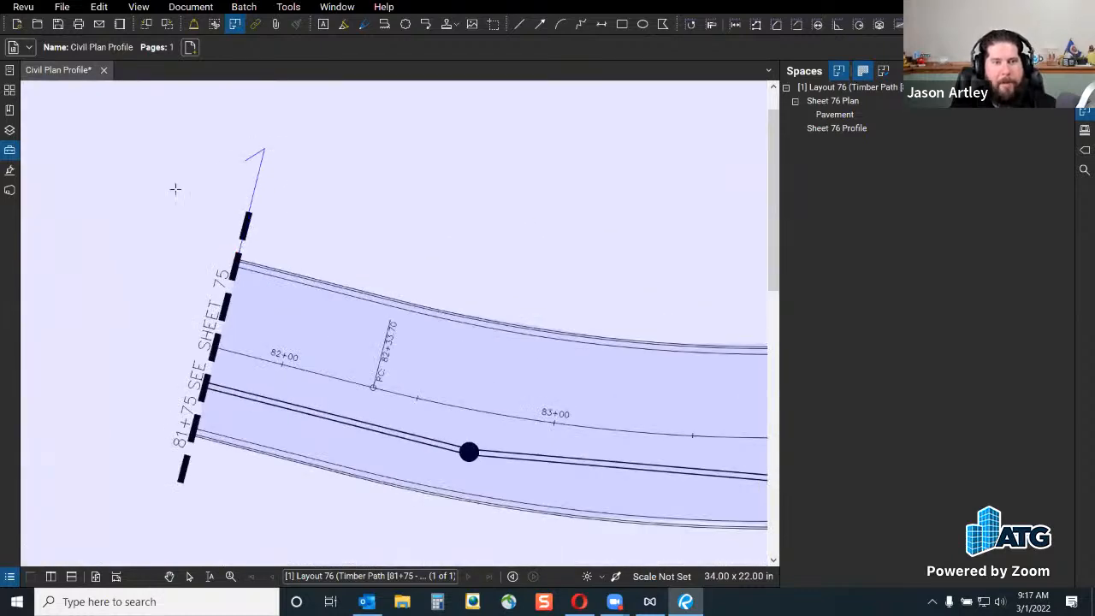
pyautogui.scroll(-3, 175, 188)
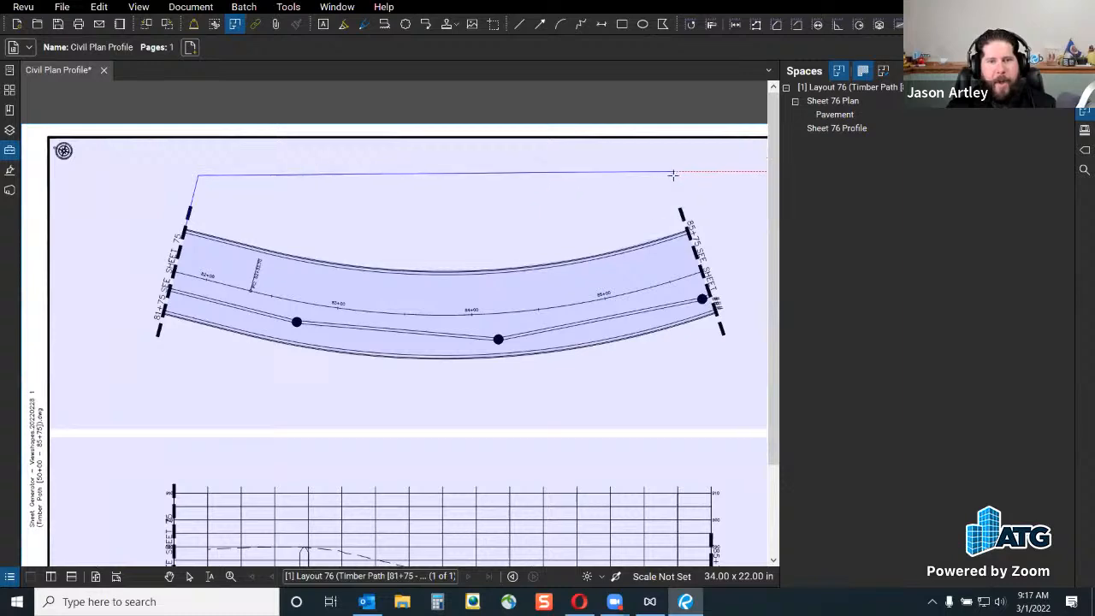
pyautogui.click(672, 173)
pyautogui.scroll(3, 681, 221)
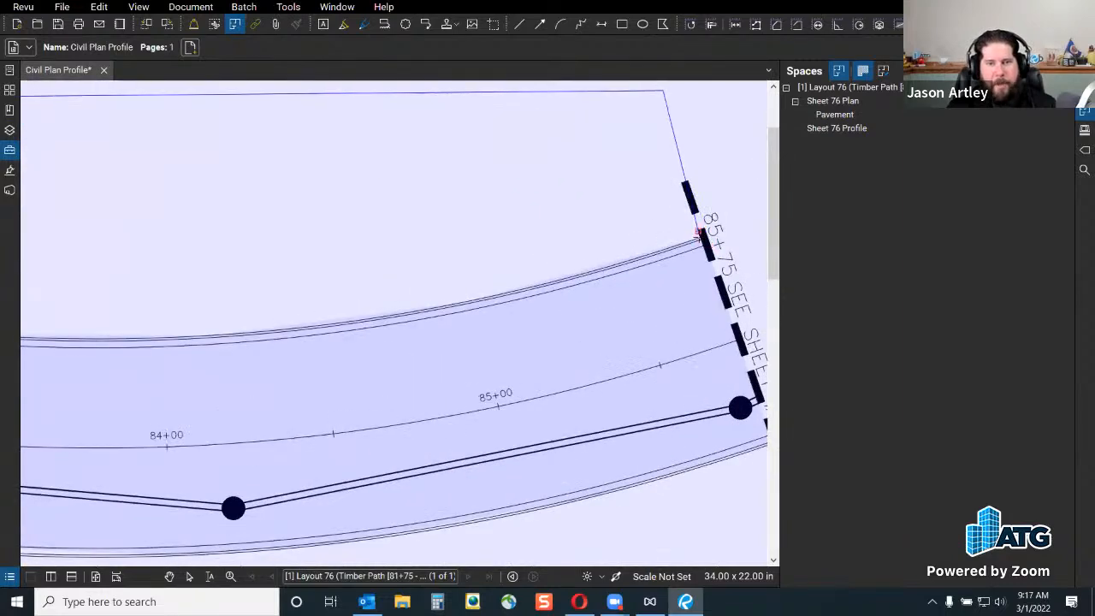
pyautogui.click(699, 239)
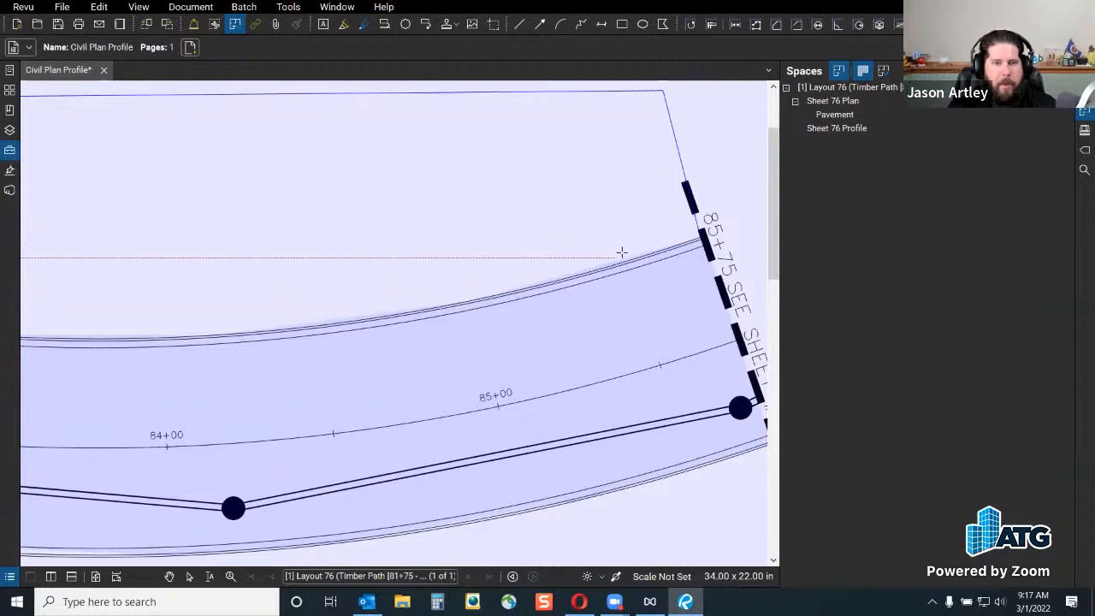
pyautogui.scroll(-3, 690, 231)
pyautogui.scroll(-1, 642, 224)
pyautogui.scroll(5, 646, 222)
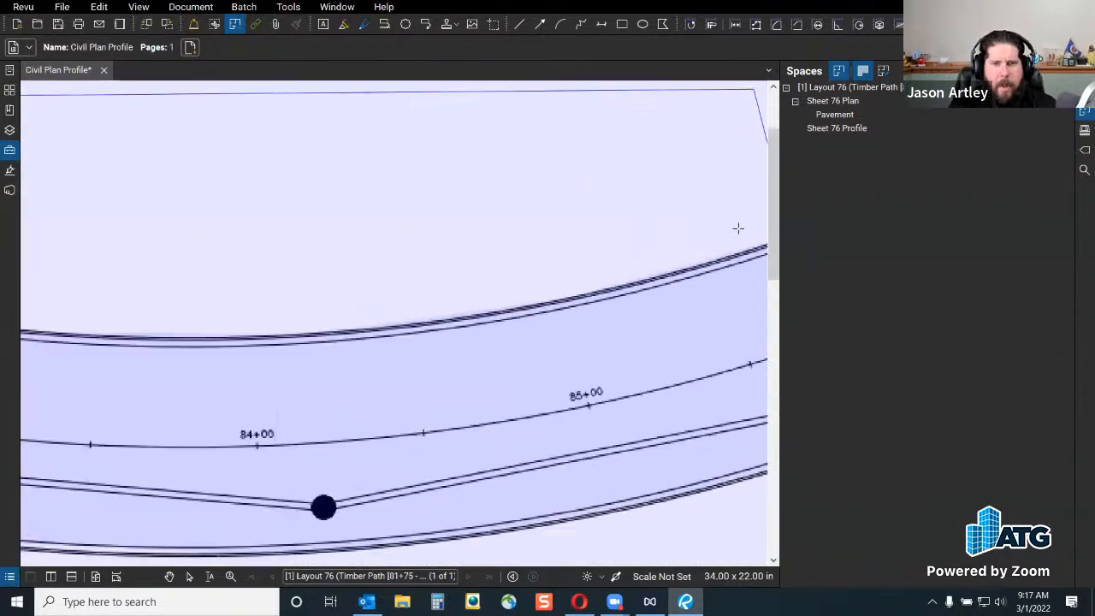
pyautogui.scroll(-3, 738, 227)
pyautogui.moveTo(628, 235); pyautogui.dragTo(367, 245)
pyautogui.scroll(6, 471, 224)
pyautogui.scroll(4, 535, 248)
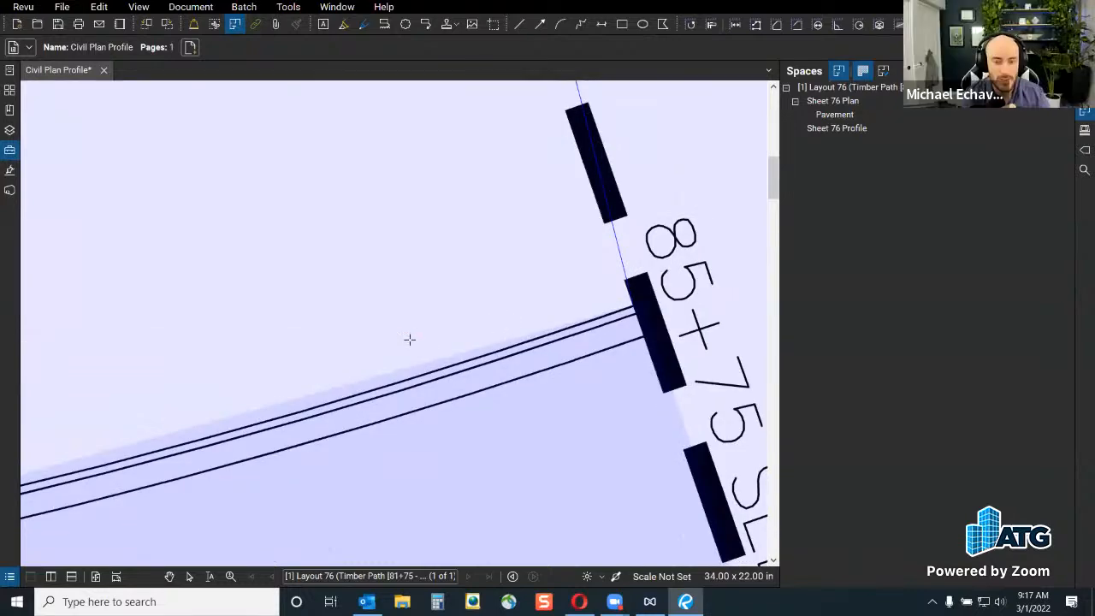
pyautogui.scroll(-5, 692, 271)
pyautogui.scroll(-2, 691, 271)
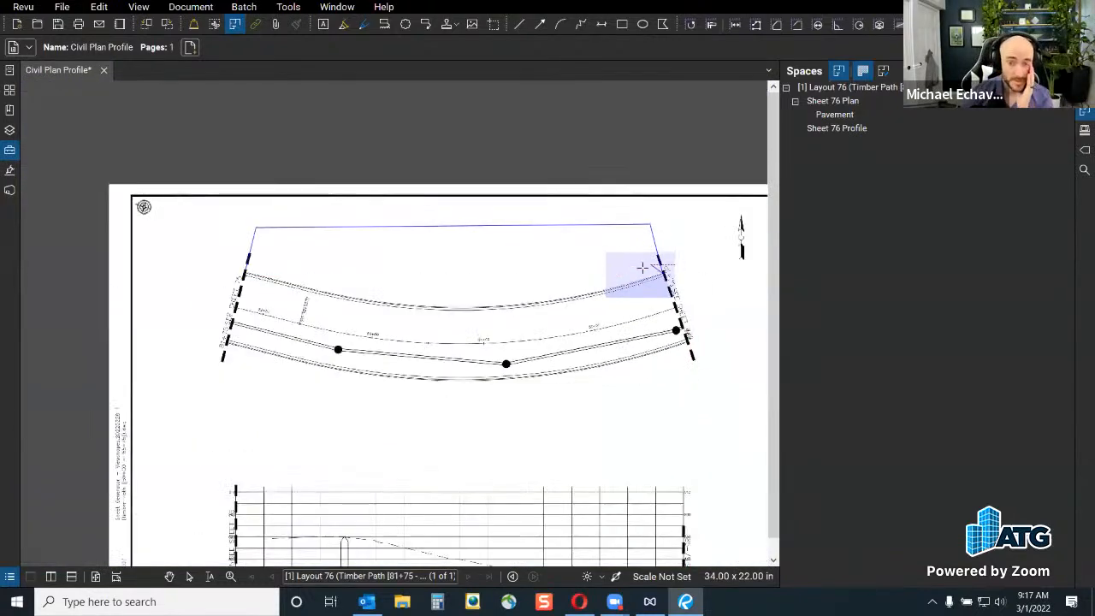
pyautogui.scroll(2, 655, 266)
pyautogui.press('Escape')
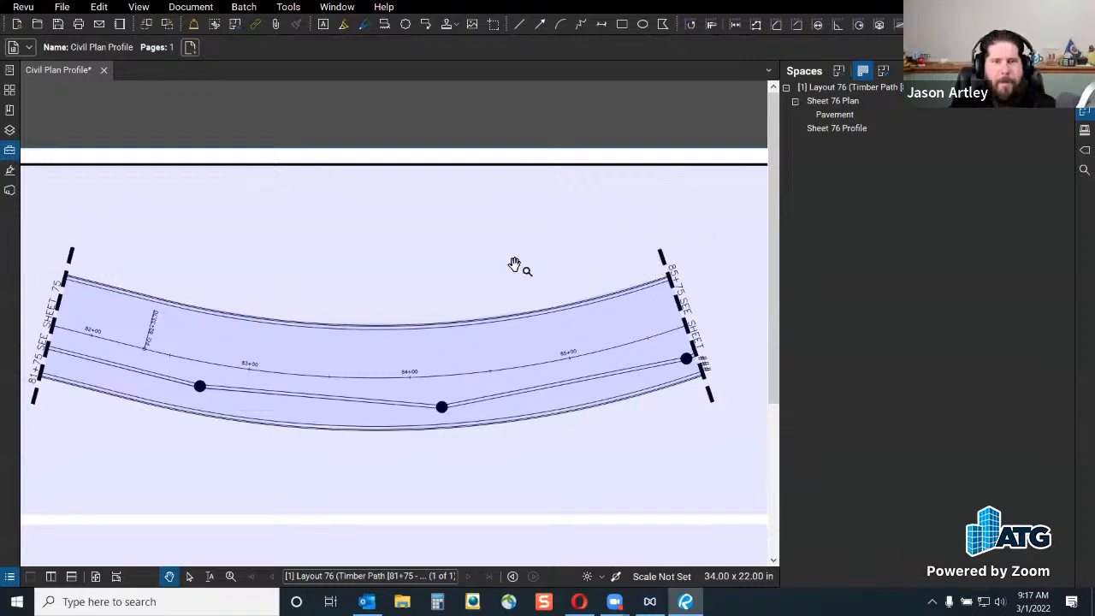
# Add a rectangular space named Left ROW along the upper side of the roadway, between the two match lines in the plan view.
pyautogui.scroll(-1, 547, 267)
pyautogui.click(839, 71)
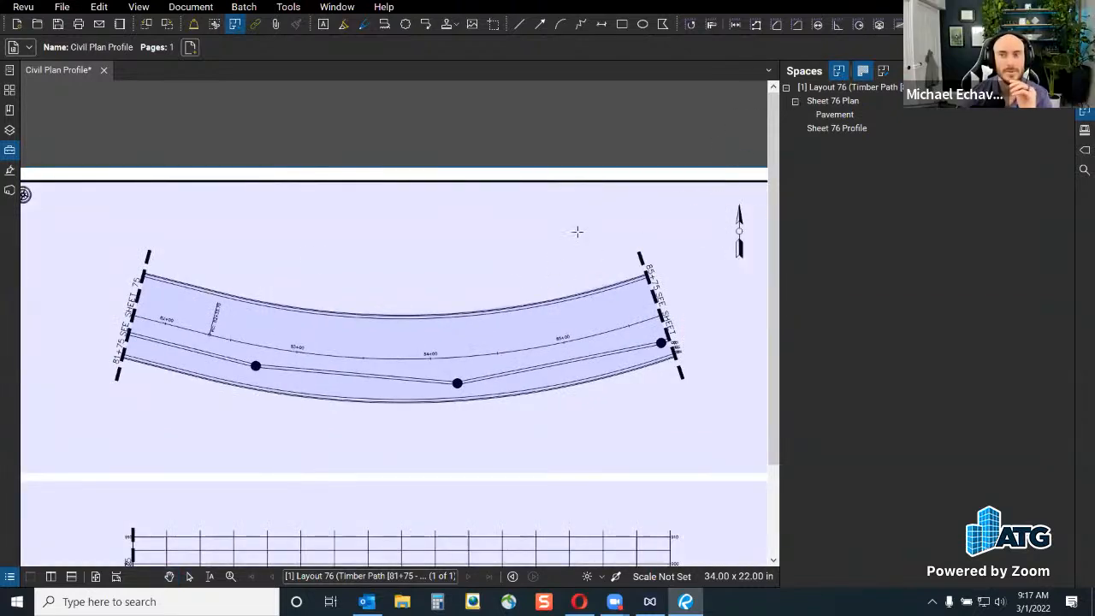
pyautogui.moveTo(141, 214); pyautogui.dragTo(650, 267)
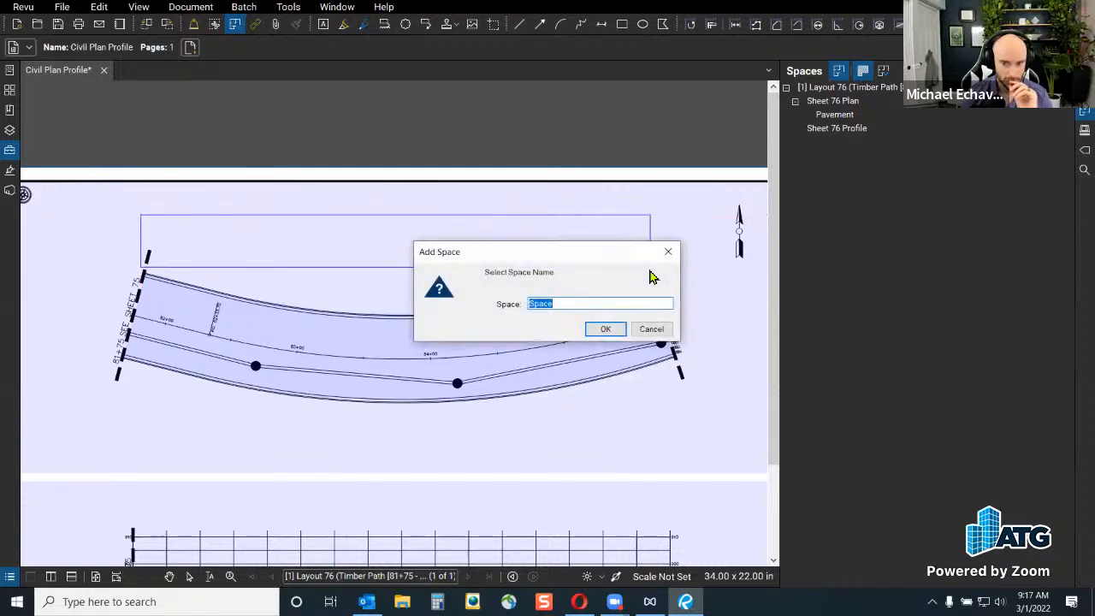
pyautogui.write('R')
pyautogui.press('BackSpace')
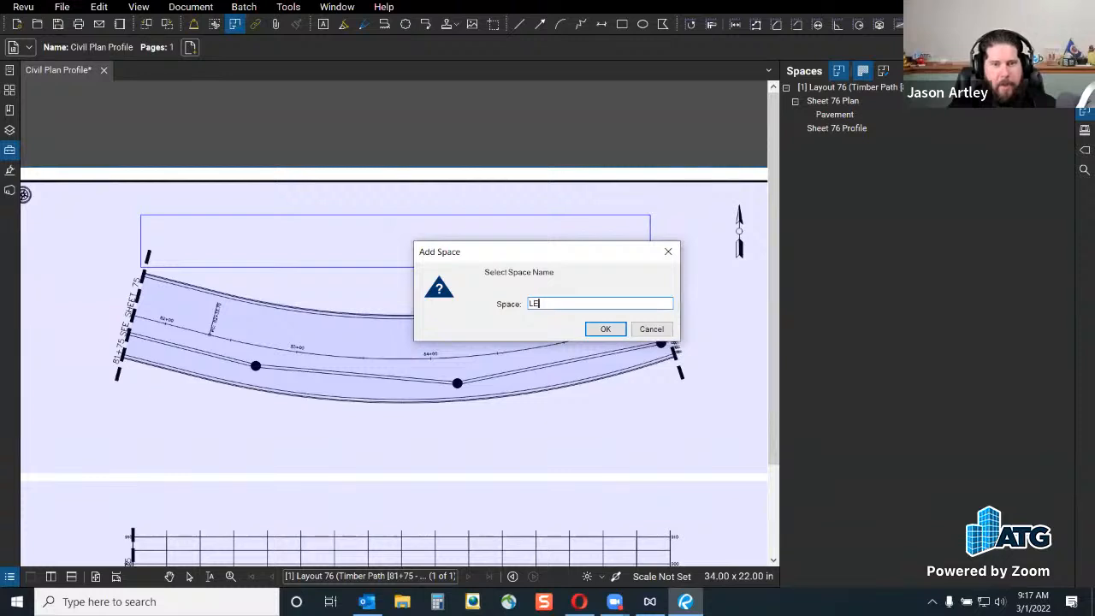
pyautogui.write('Left ROW')
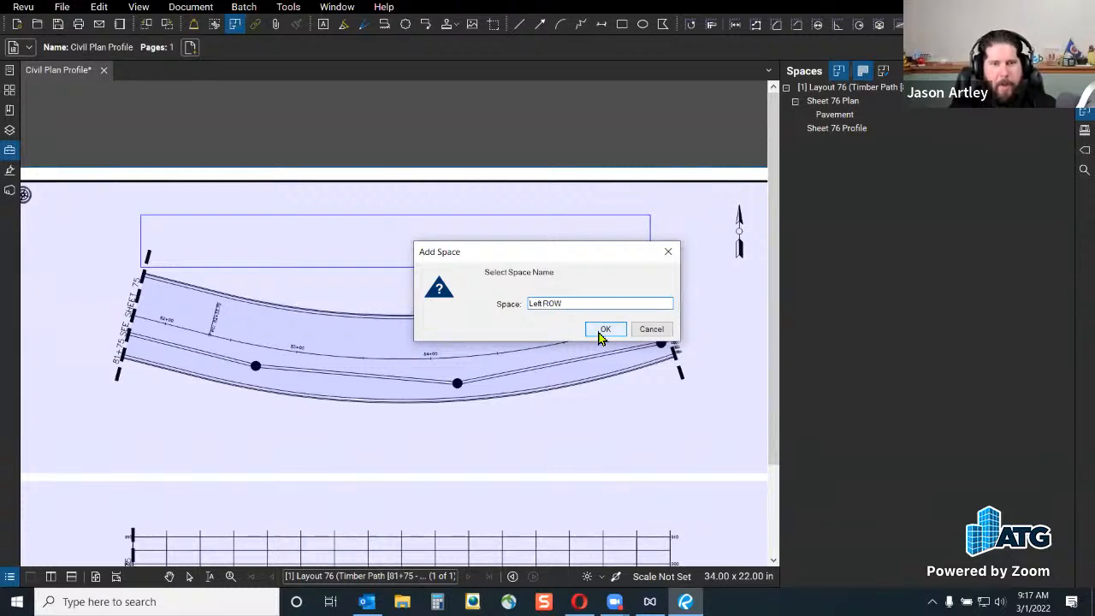
pyautogui.click(603, 330)
# Add a rectangular space named Right ROW below the roadway's lower edge, inside the Sheet 76 Plan space.
pyautogui.scroll(-2, 442, 190)
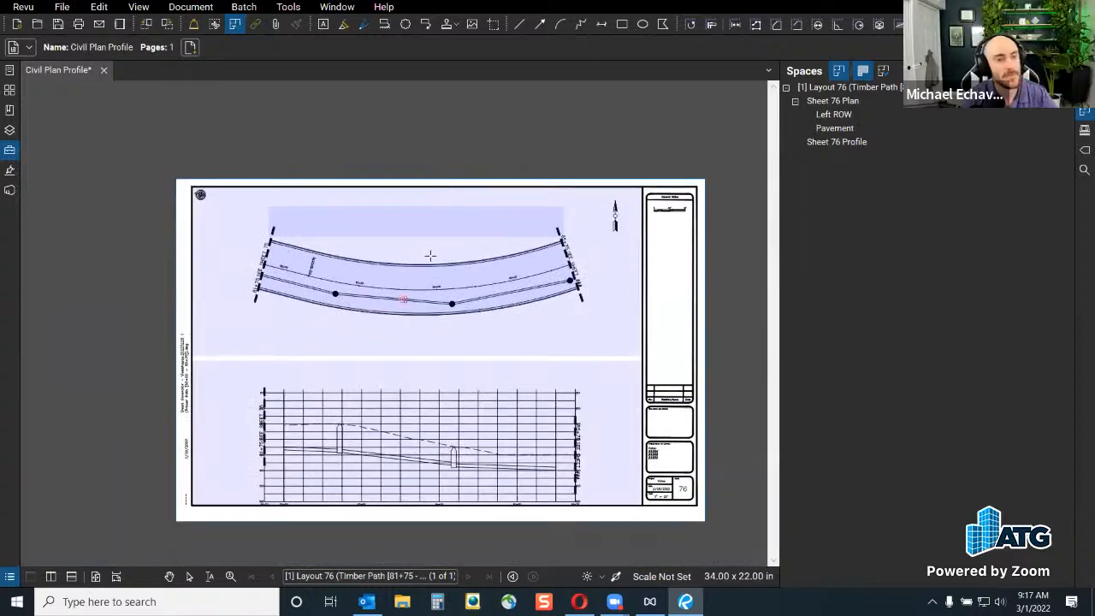
pyautogui.scroll(1, 251, 283)
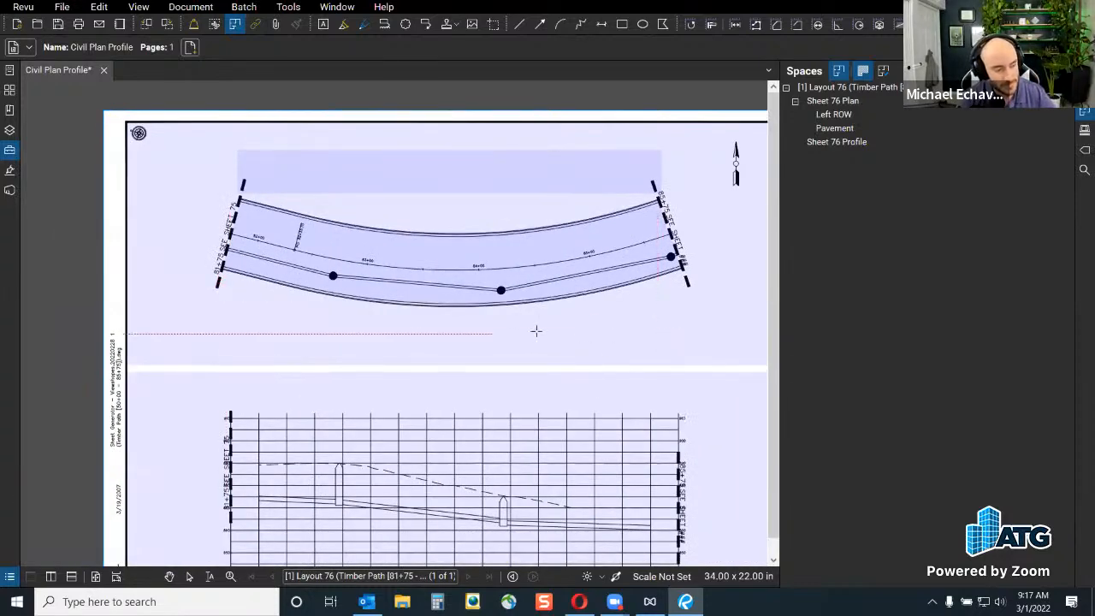
pyautogui.press('Escape')
pyautogui.click(839, 74)
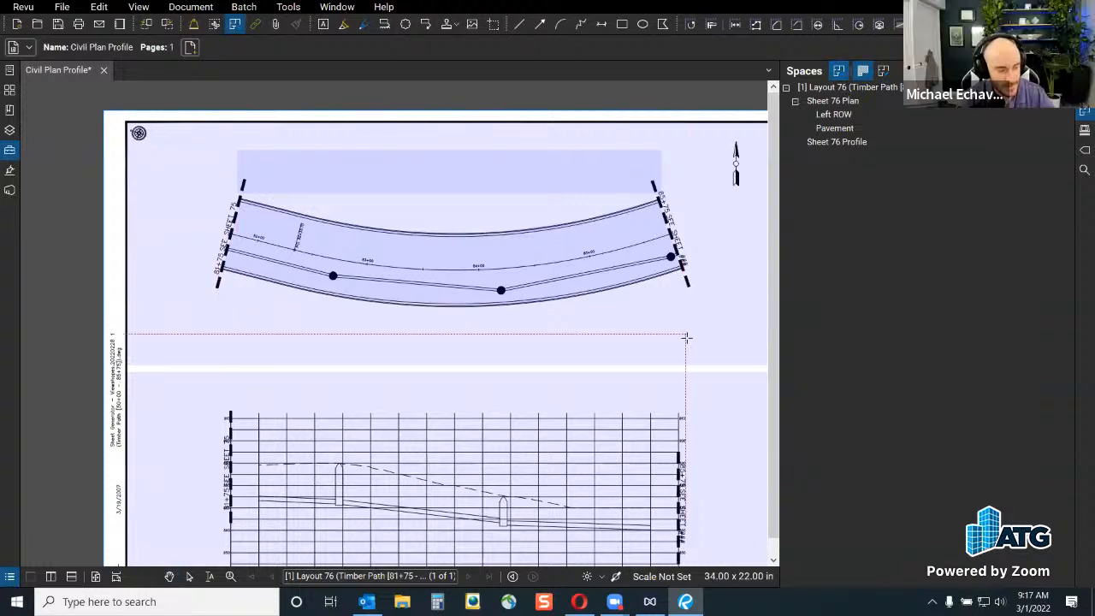
pyautogui.moveTo(213, 315); pyautogui.dragTo(689, 344)
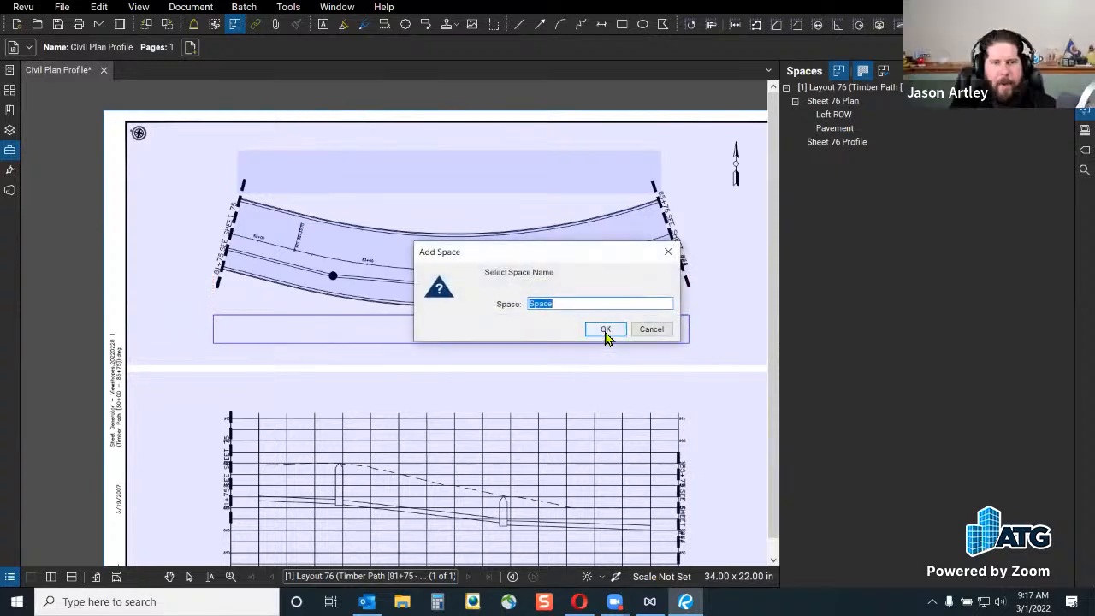
pyautogui.write('Right ROW')
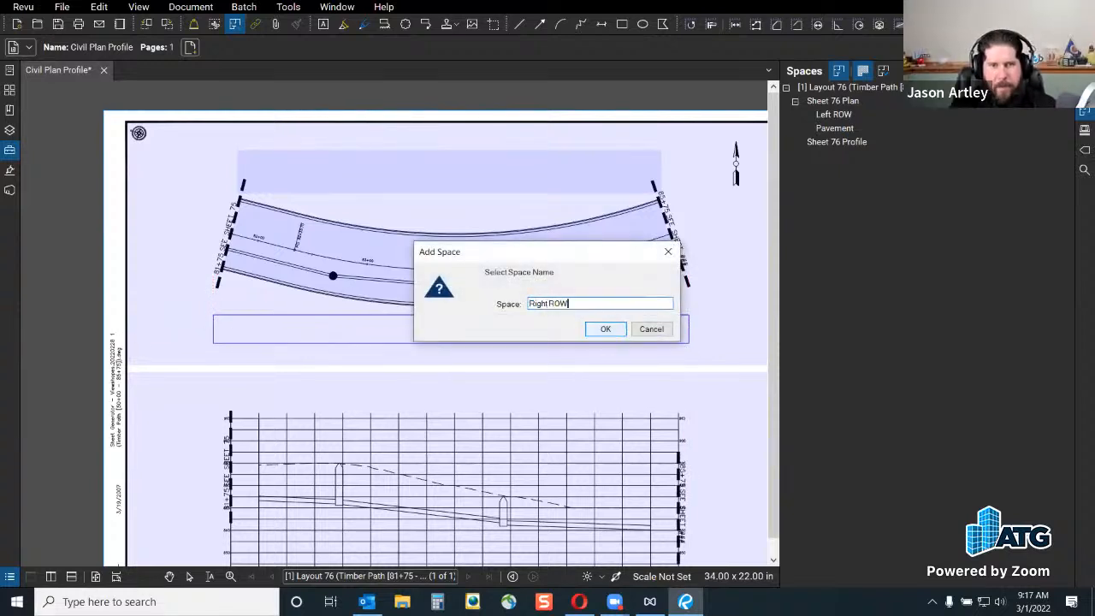
pyautogui.click(590, 325)
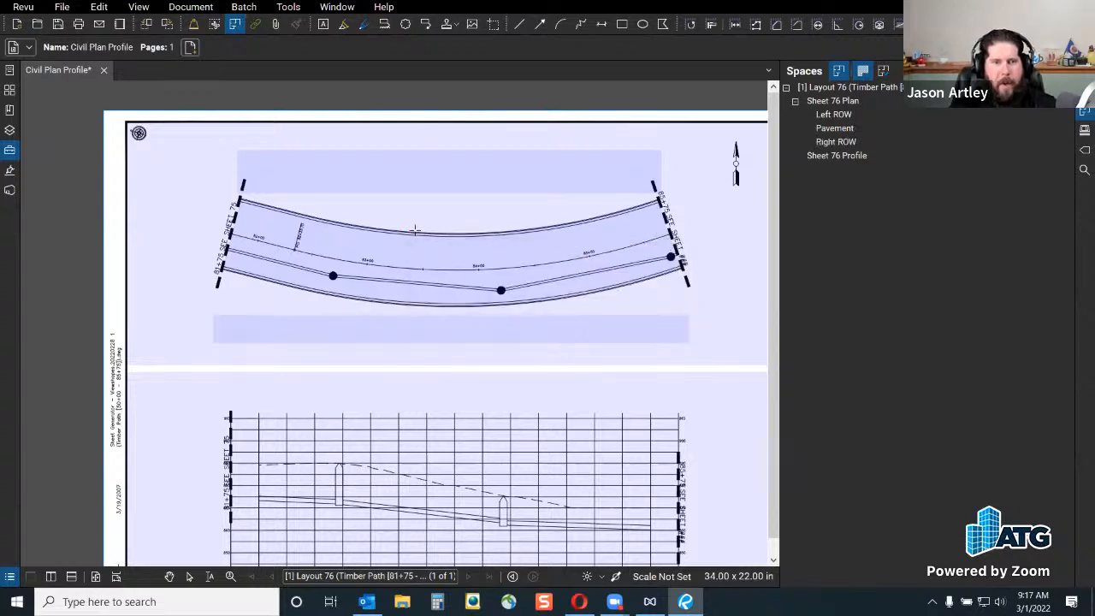
# Add a callout reading "Rim not flush" that points to the manhole between stations 82+00 and 83+00 in the Pavement space.
pyautogui.scroll(-2, 415, 230)
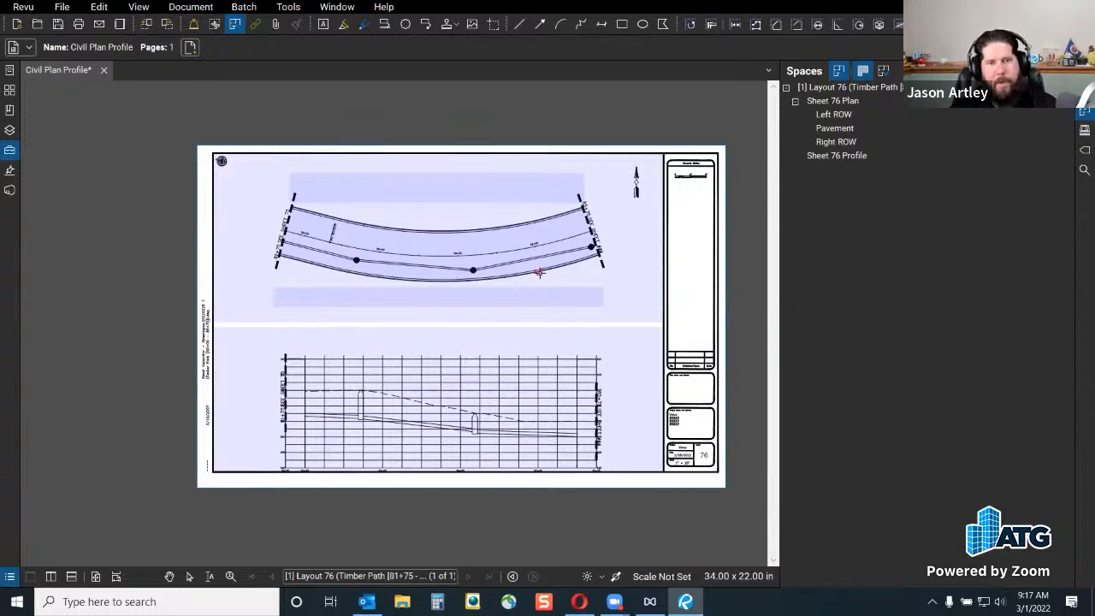
pyautogui.scroll(3, 426, 288)
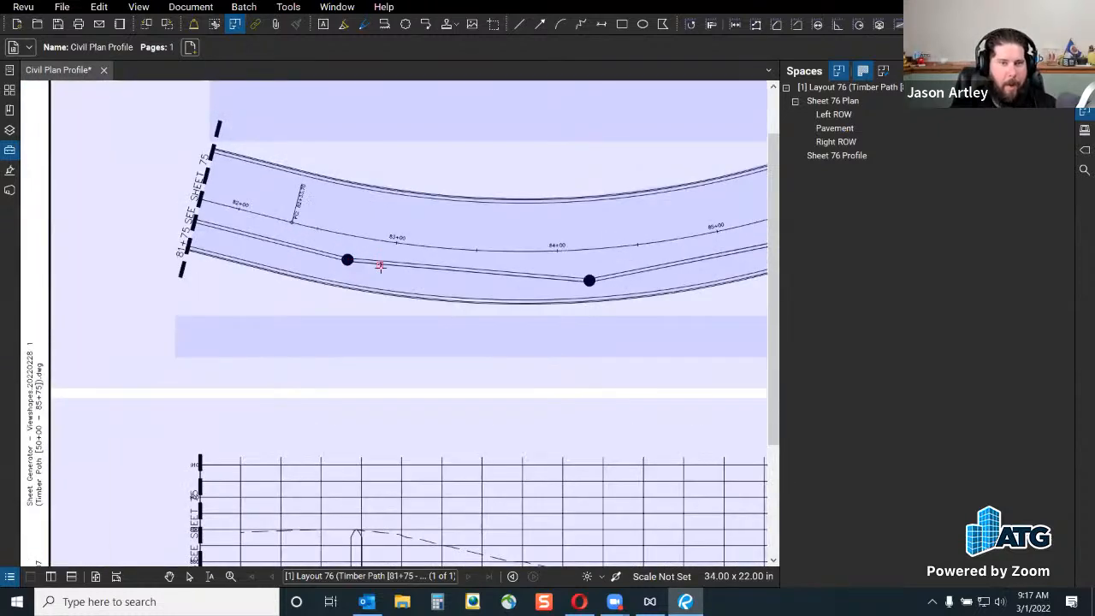
pyautogui.press('q')
pyautogui.scroll(5, 362, 261)
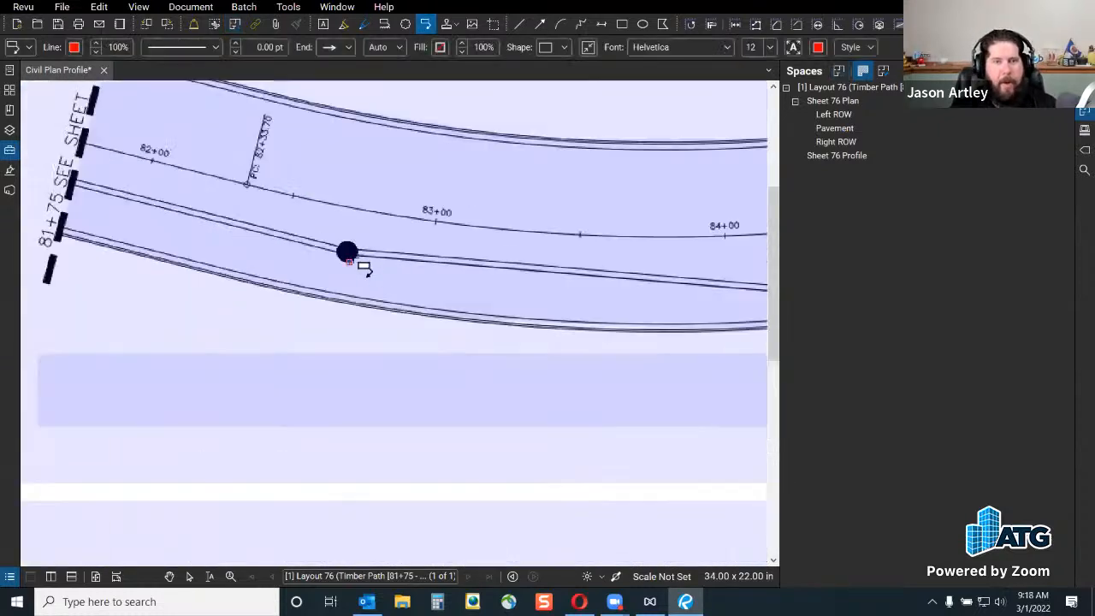
pyautogui.click(358, 259)
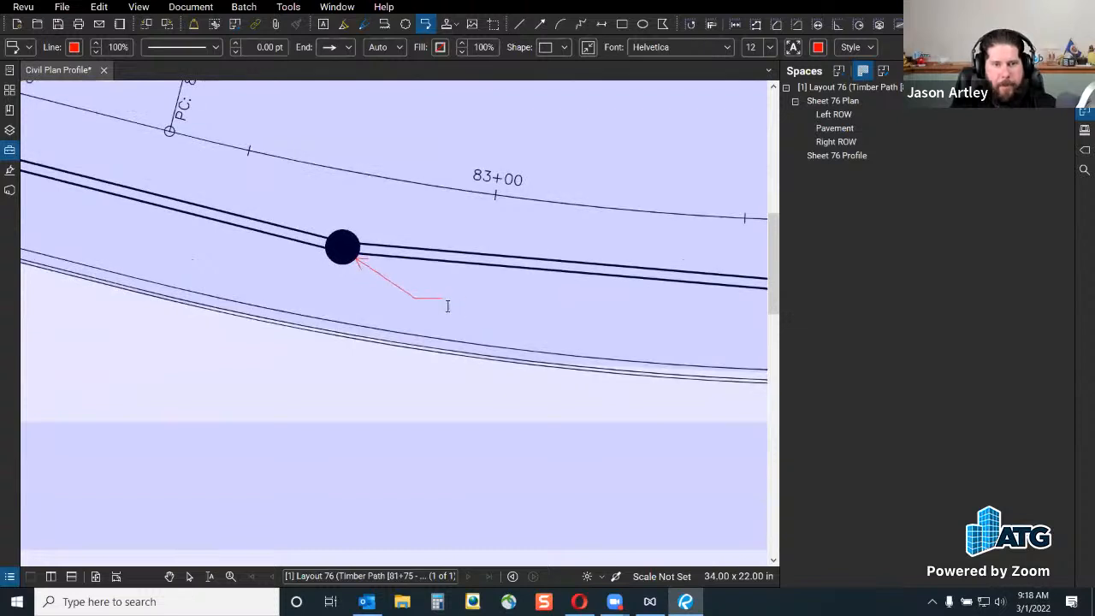
pyautogui.click(448, 306)
pyautogui.write('Rim not flush')
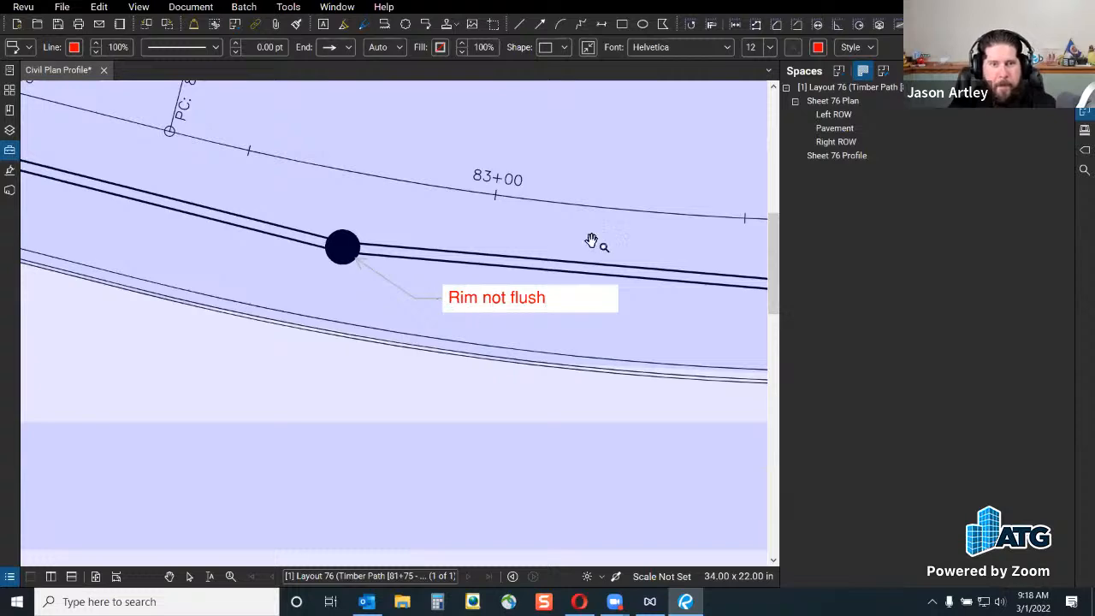
pyautogui.click(563, 241)
pyautogui.scroll(-5, 323, 250)
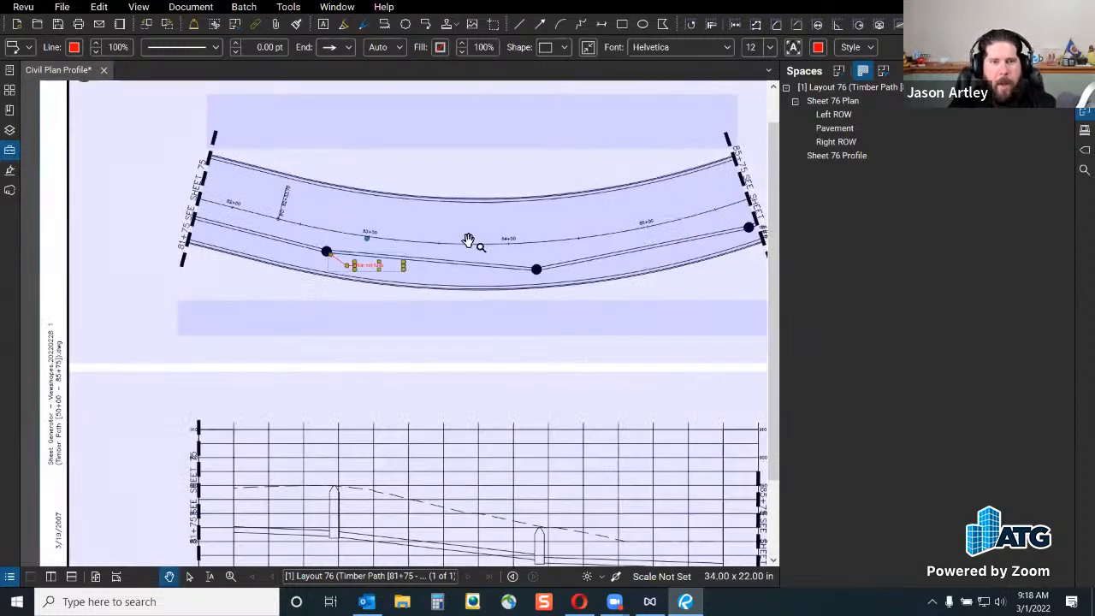
# Add a callout reading "Low point" that points to the roadway's upper edge between stations 84+00 and 85+00 in the Pavement space.
pyautogui.click(540, 227)
pyautogui.scroll(3, 541, 228)
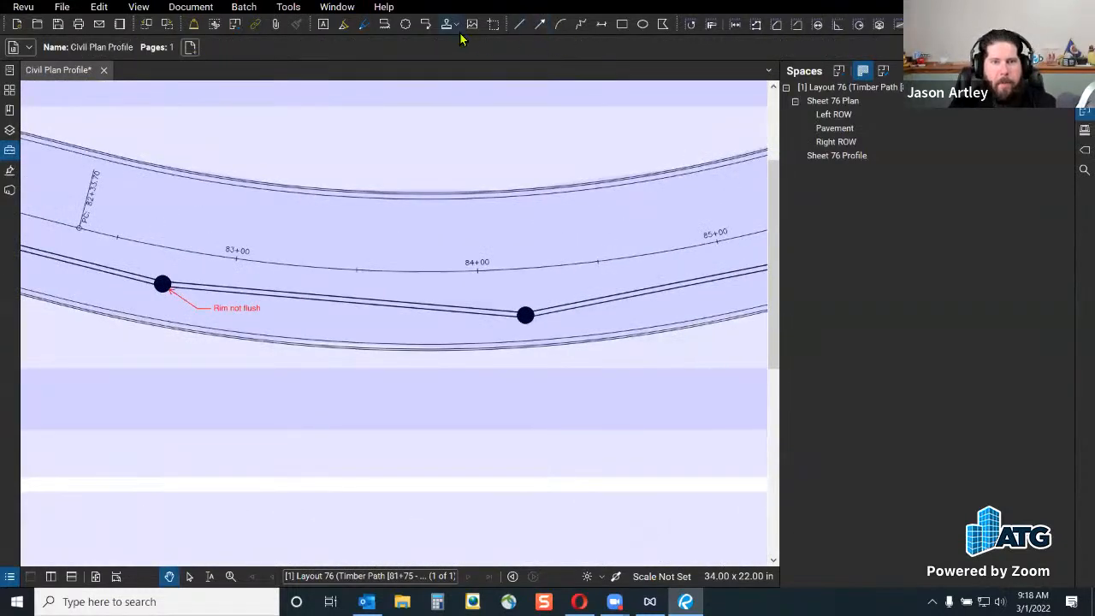
pyautogui.click(426, 24)
pyautogui.click(567, 193)
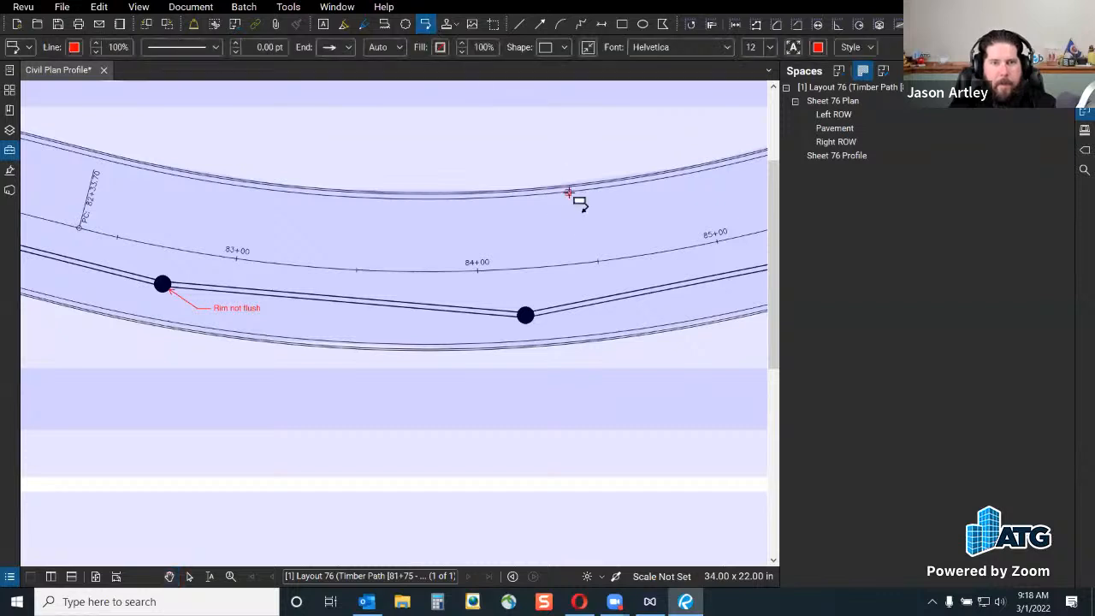
pyautogui.click(515, 227)
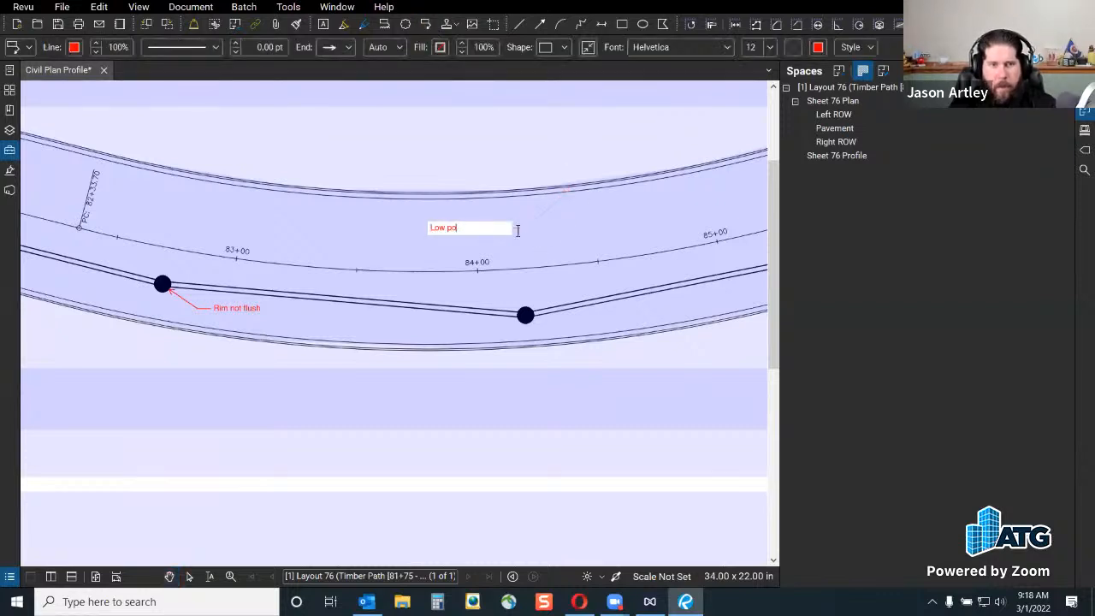
pyautogui.click(565, 244)
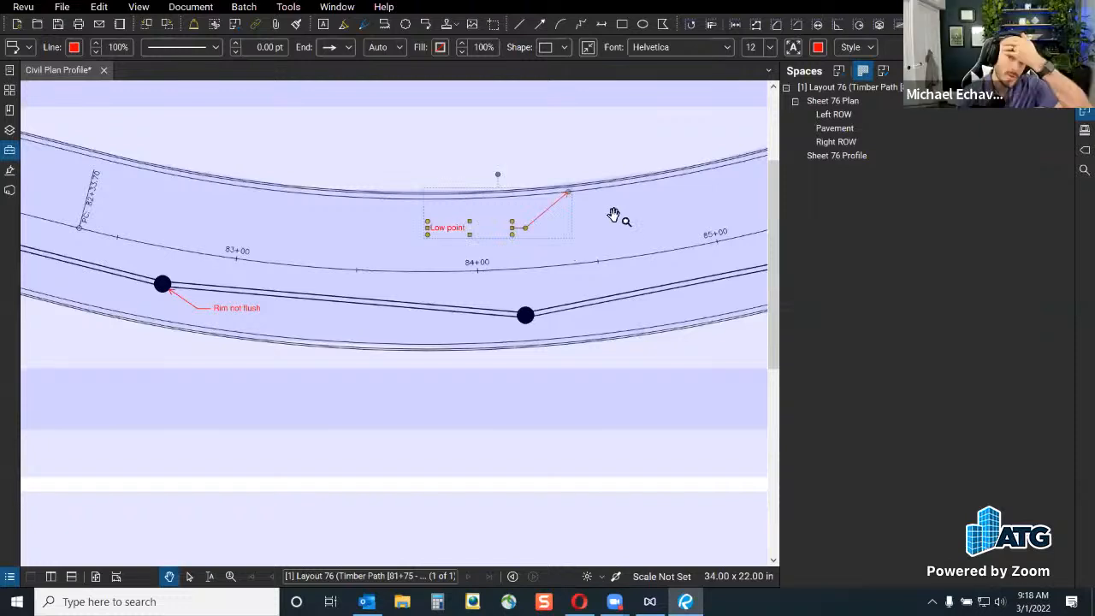
pyautogui.scroll(-2, 616, 215)
pyautogui.hotkey('alt', 'z')
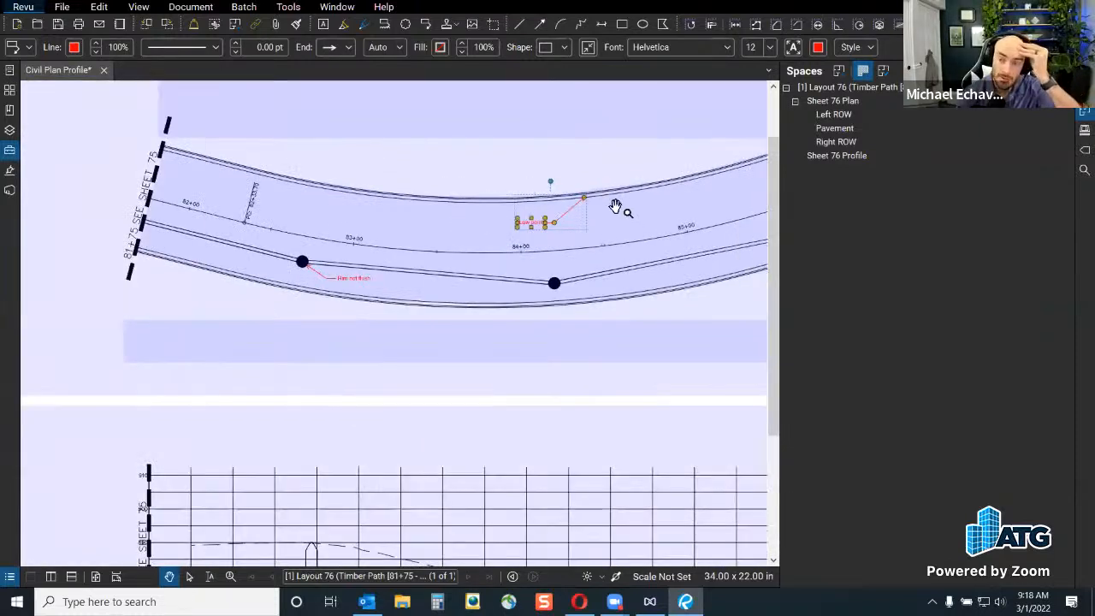
pyautogui.click(551, 173)
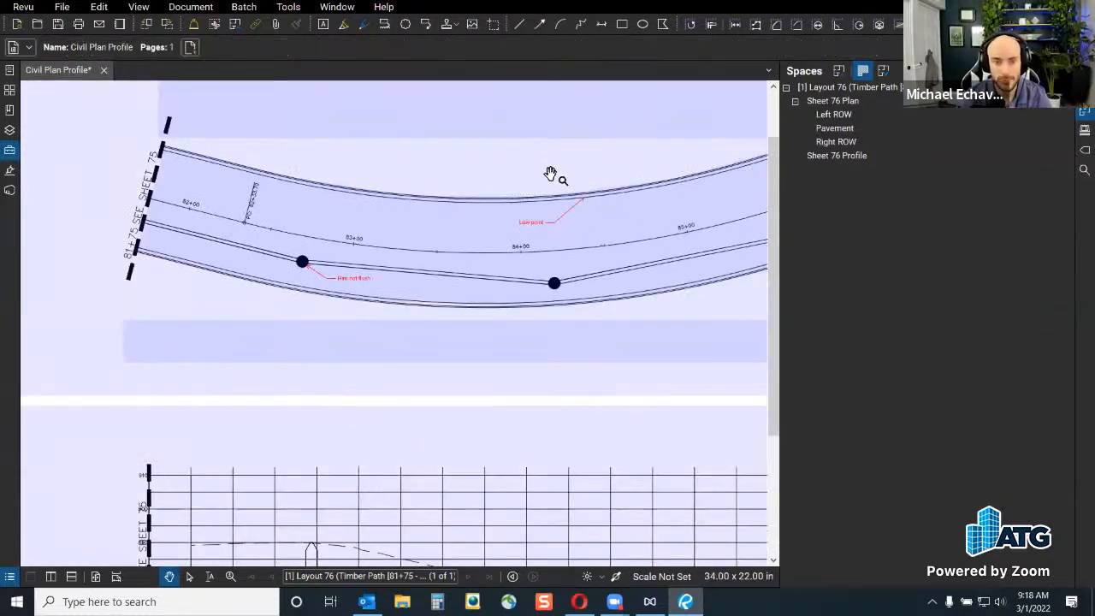
pyautogui.scroll(-3, 378, 215)
pyautogui.scroll(2, 450, 296)
pyautogui.scroll(-2, 474, 316)
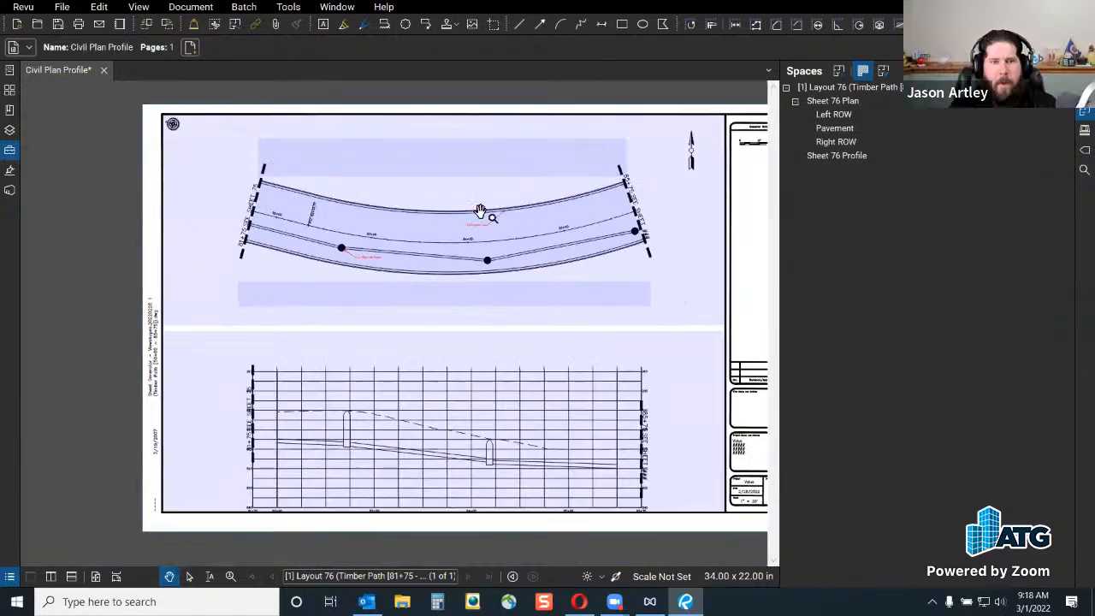
pyautogui.scroll(2, 477, 186)
pyautogui.click(427, 24)
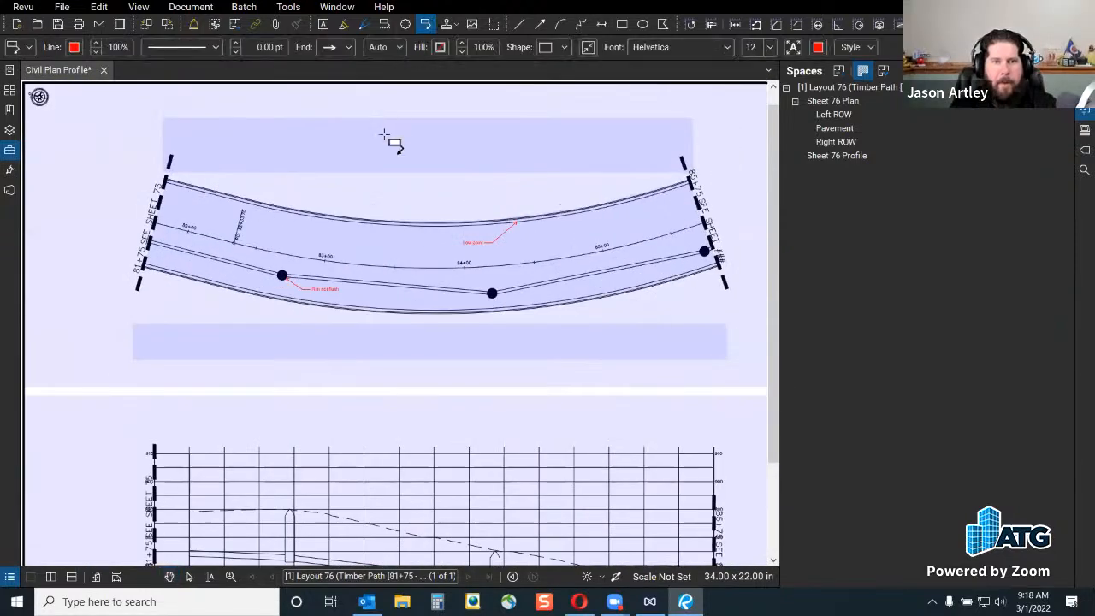
pyautogui.press('Escape')
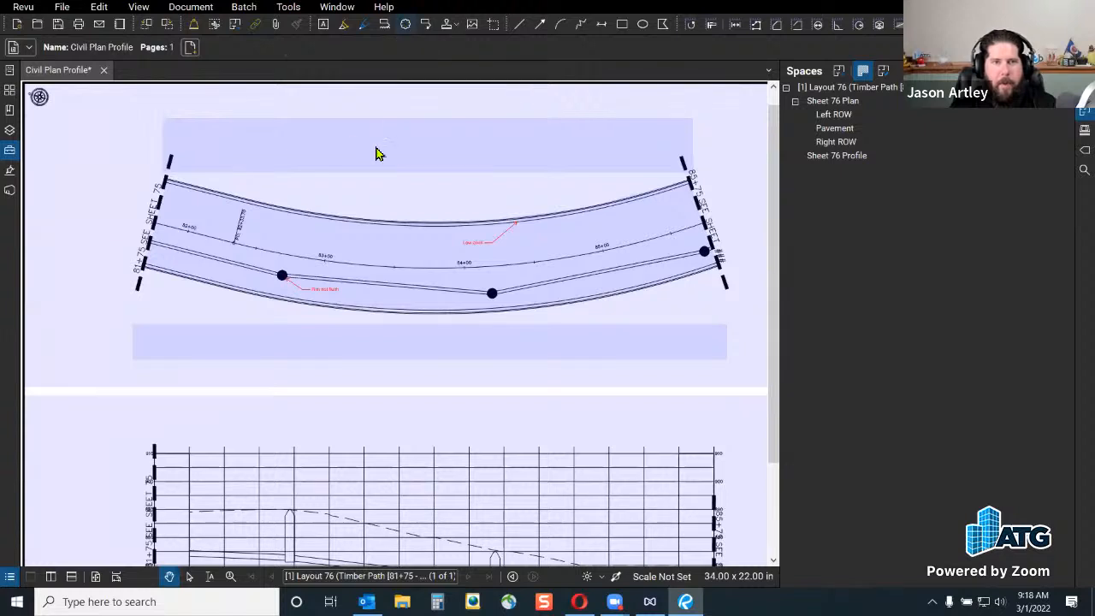
# Draw a rectangular cloud markup inside the Left ROW space, inspect it up close, and delete it.
pyautogui.press('c')
pyautogui.moveTo(350, 129); pyautogui.dragTo(464, 167)
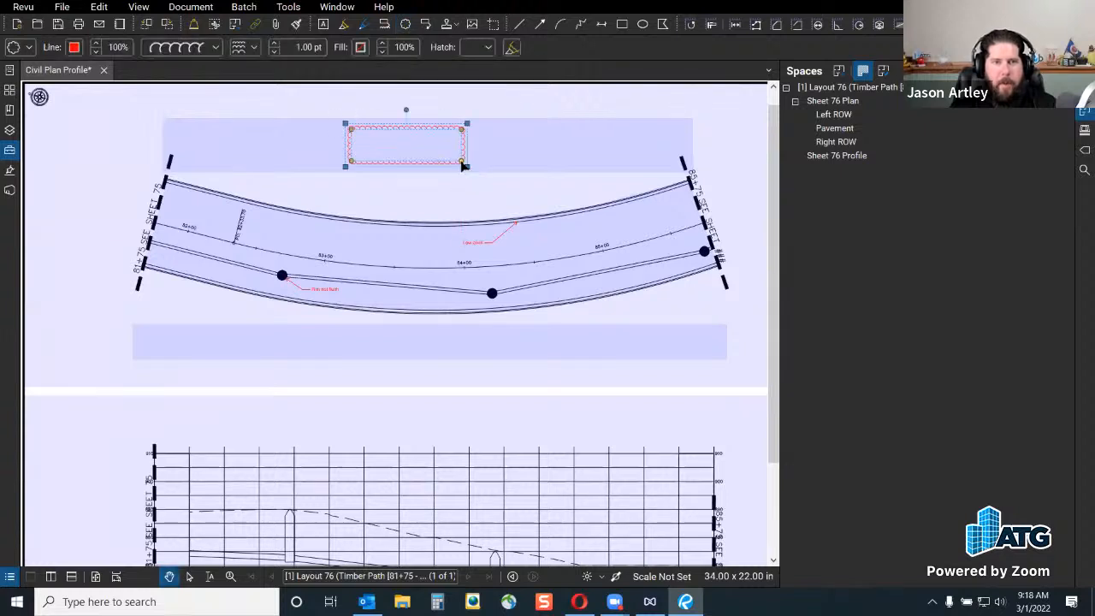
pyautogui.press('l')
pyautogui.press('a')
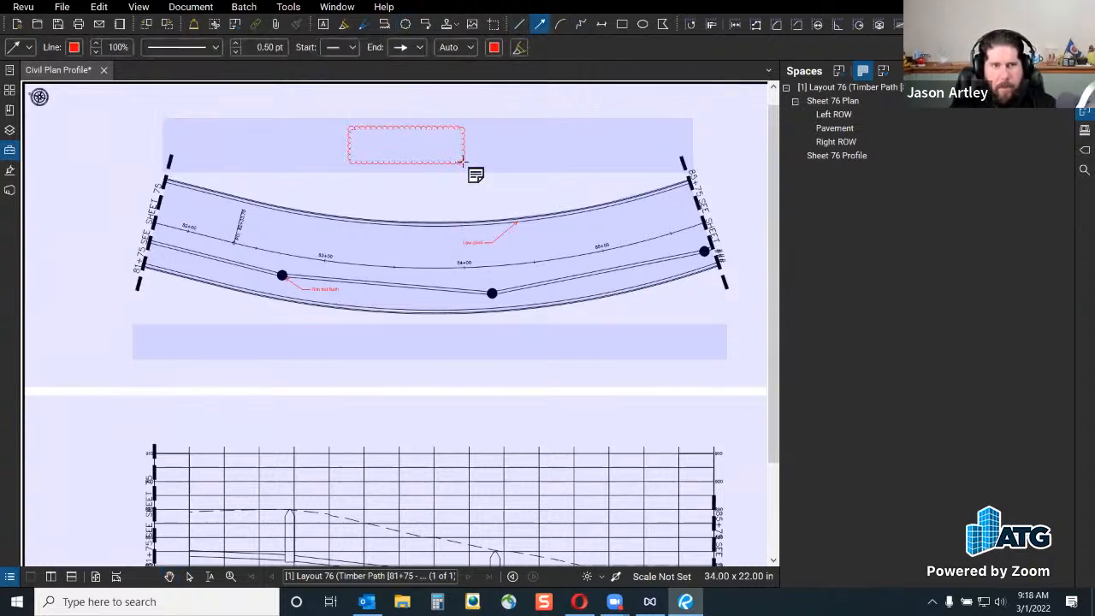
pyautogui.press('w')
pyautogui.scroll(5, 396, 142)
pyautogui.press('Escape')
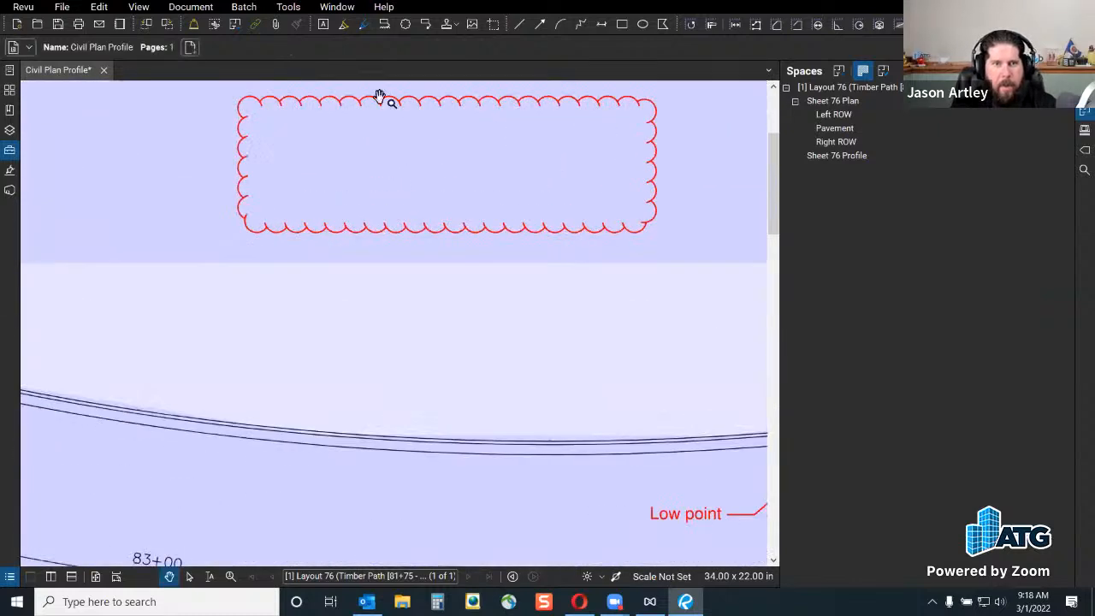
pyautogui.click(391, 106)
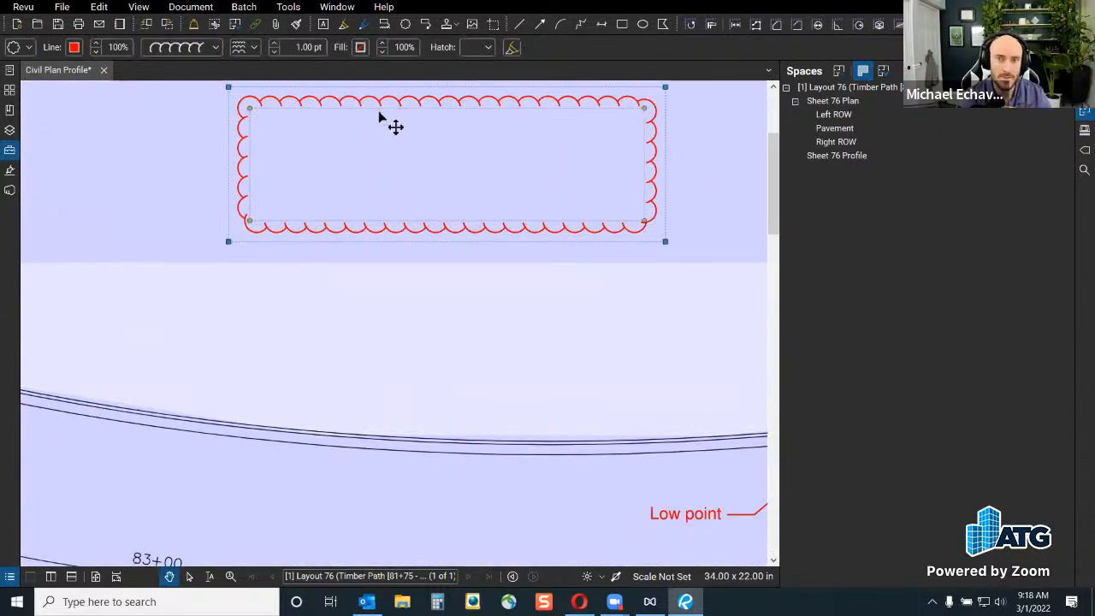
pyautogui.press('Delete')
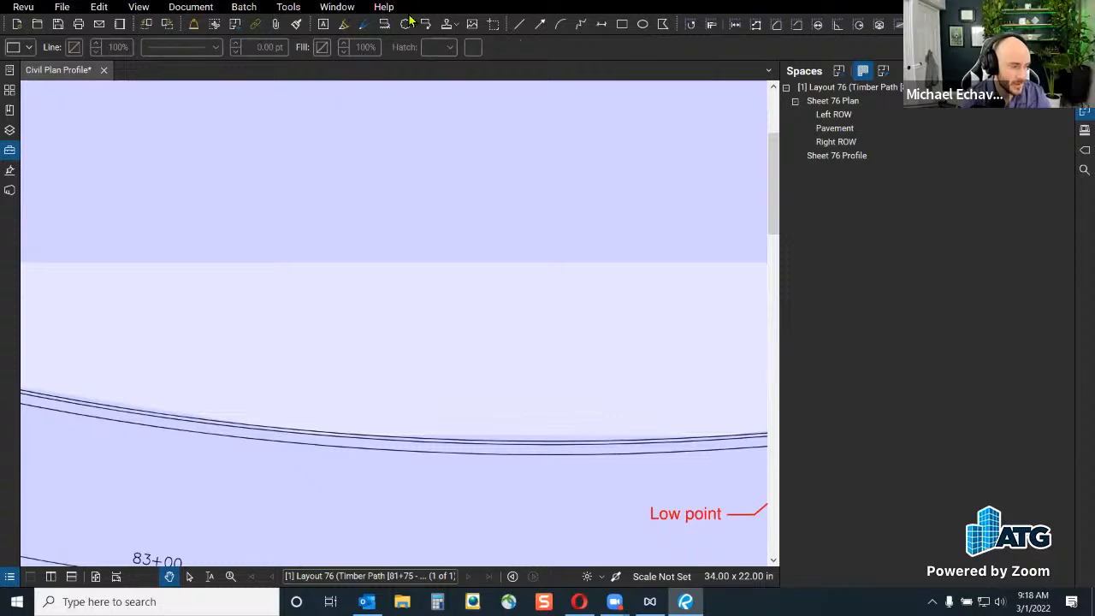
pyautogui.scroll(-4, 431, 259)
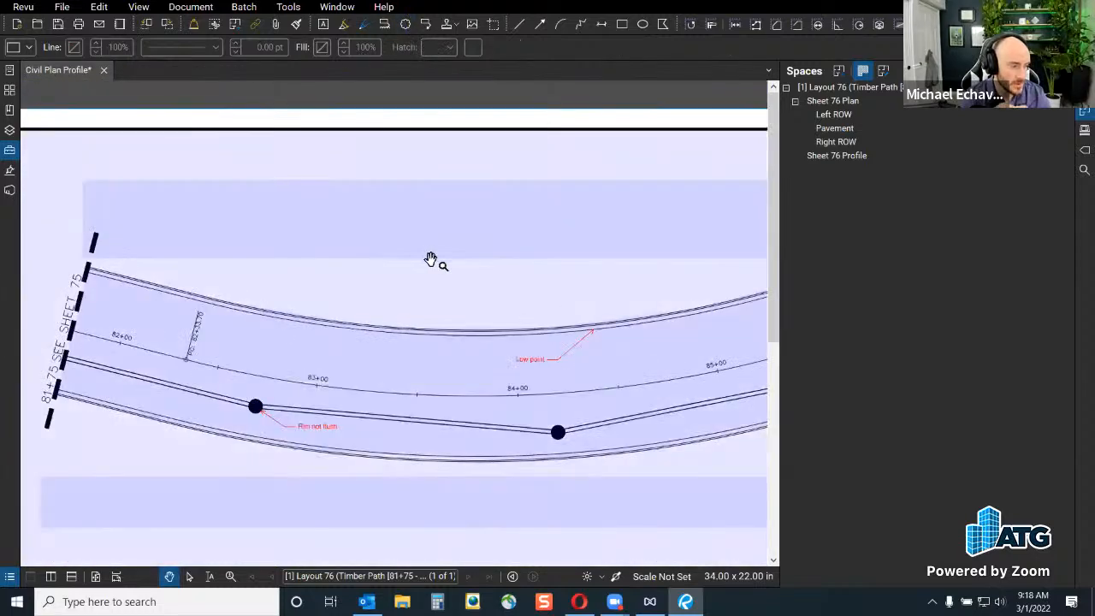
pyautogui.scroll(-2, 430, 257)
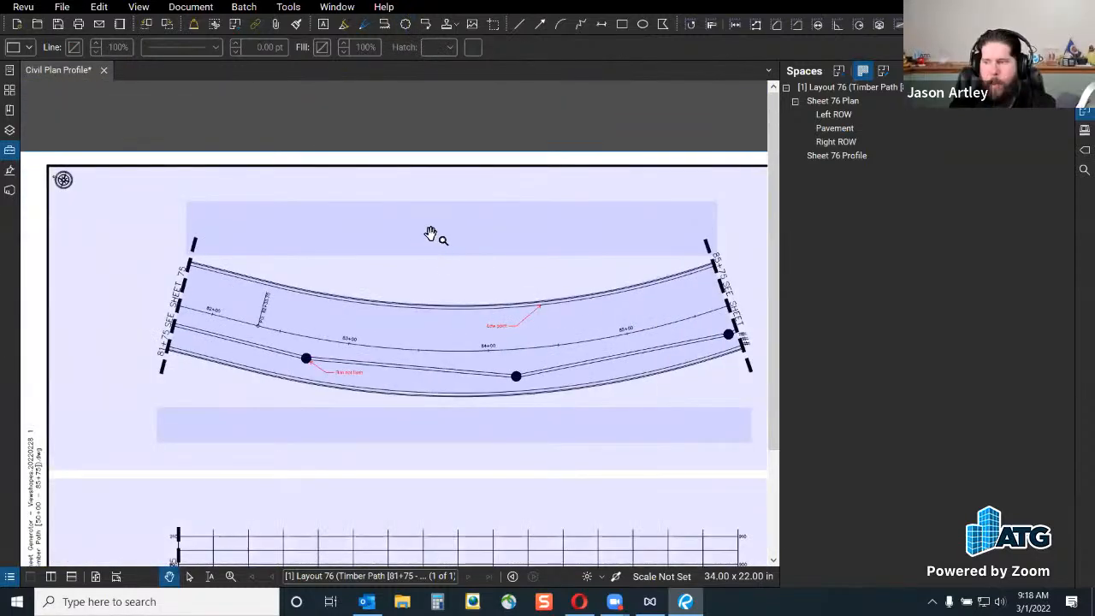
pyautogui.click(440, 215)
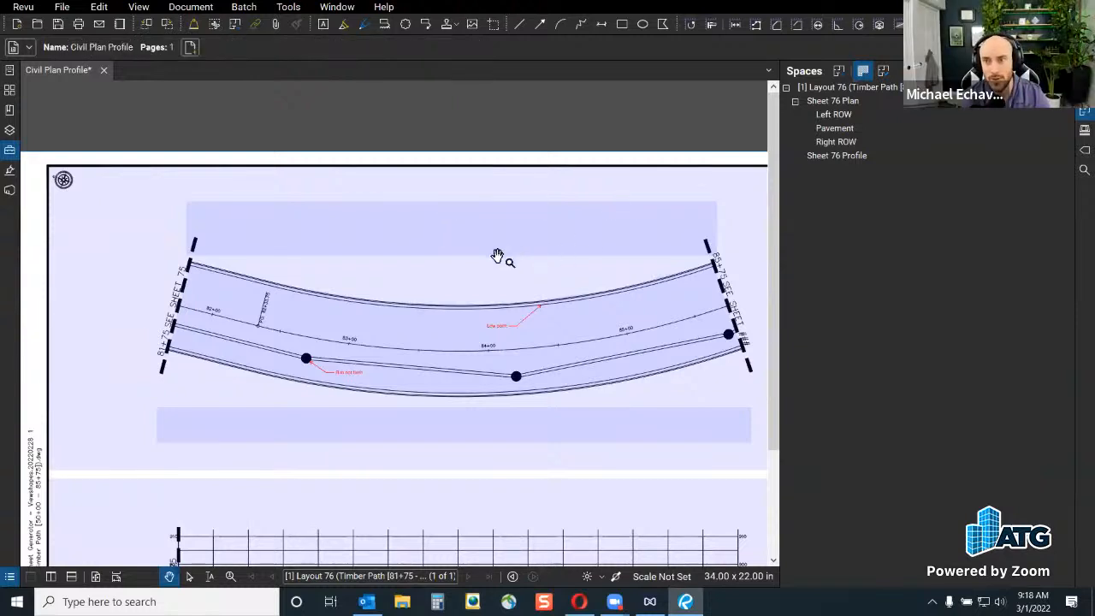
pyautogui.moveTo(497, 255); pyautogui.dragTo(482, 230)
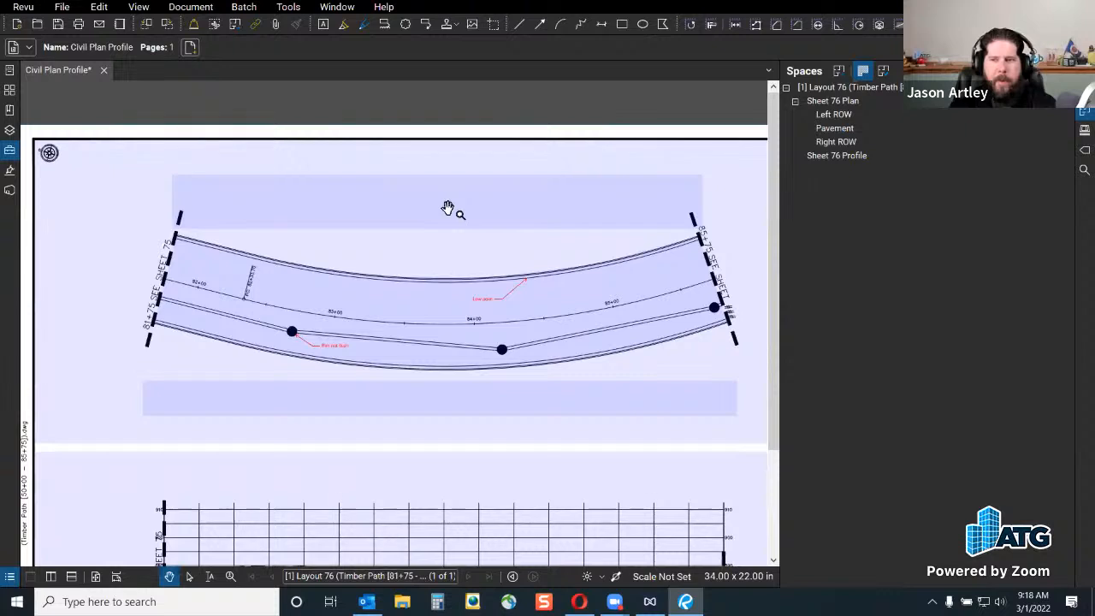
pyautogui.moveTo(448, 200)
pyautogui.mouseDown()
pyautogui.moveTo(449, 219)
pyautogui.moveTo(448, 196)
pyautogui.moveTo(425, 209)
pyautogui.mouseUp()
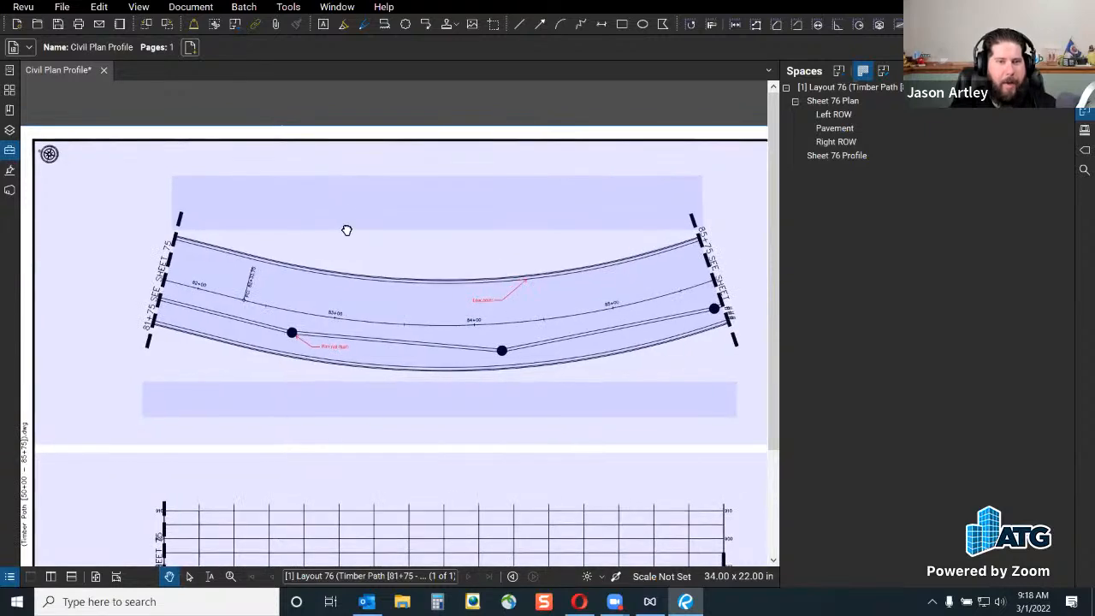
pyautogui.moveTo(339, 214); pyautogui.dragTo(377, 209)
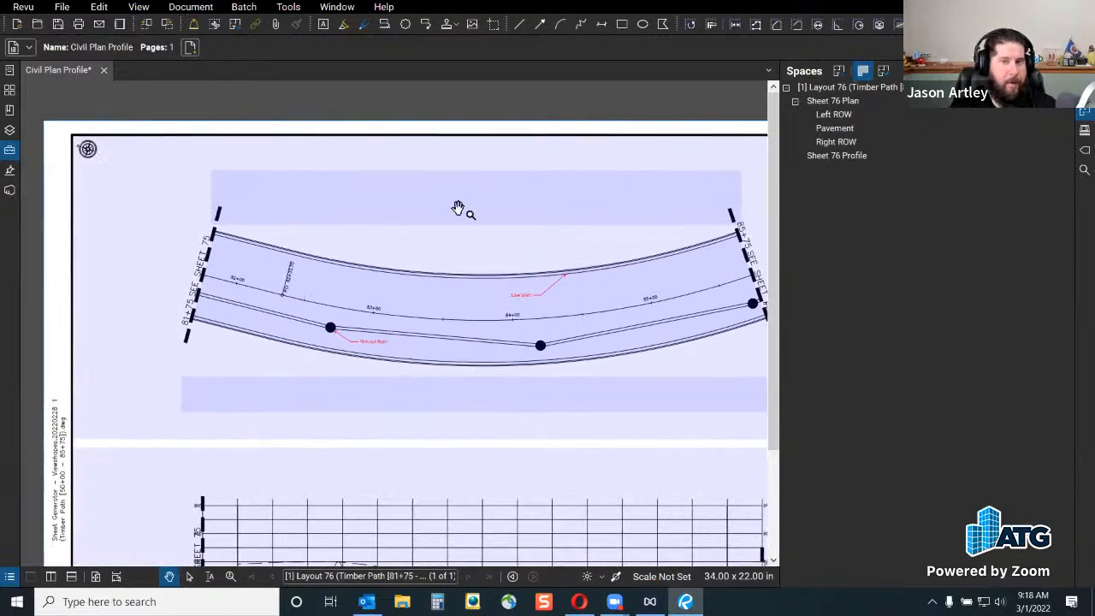
# Add two control points along the upper edge of the Left ROW space, on either side of its middle.
pyautogui.click(833, 118)
pyautogui.rightClick(833, 119)
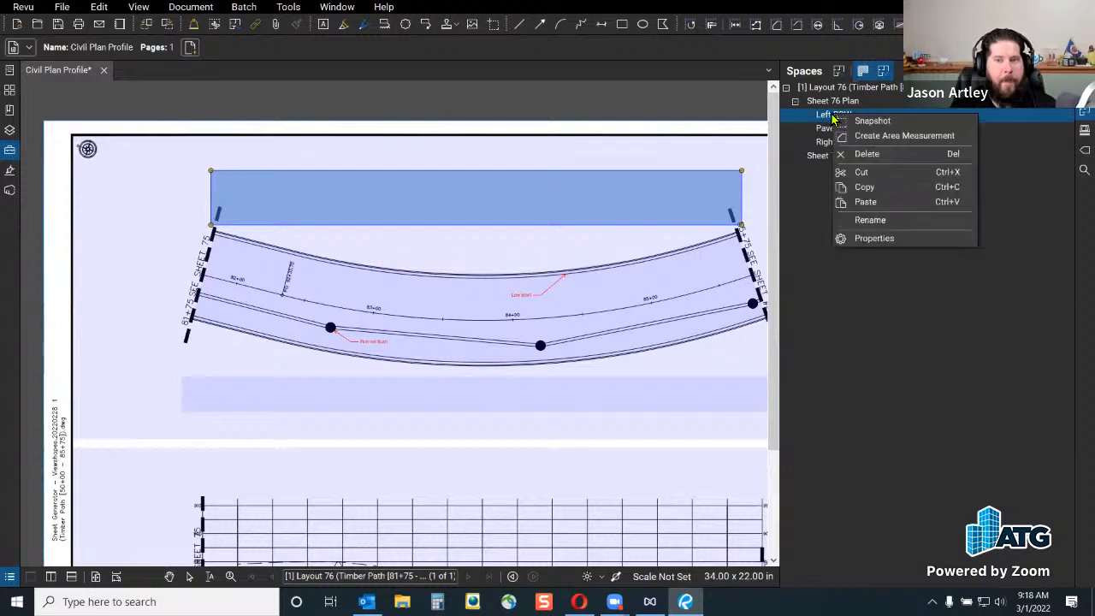
pyautogui.click(885, 78)
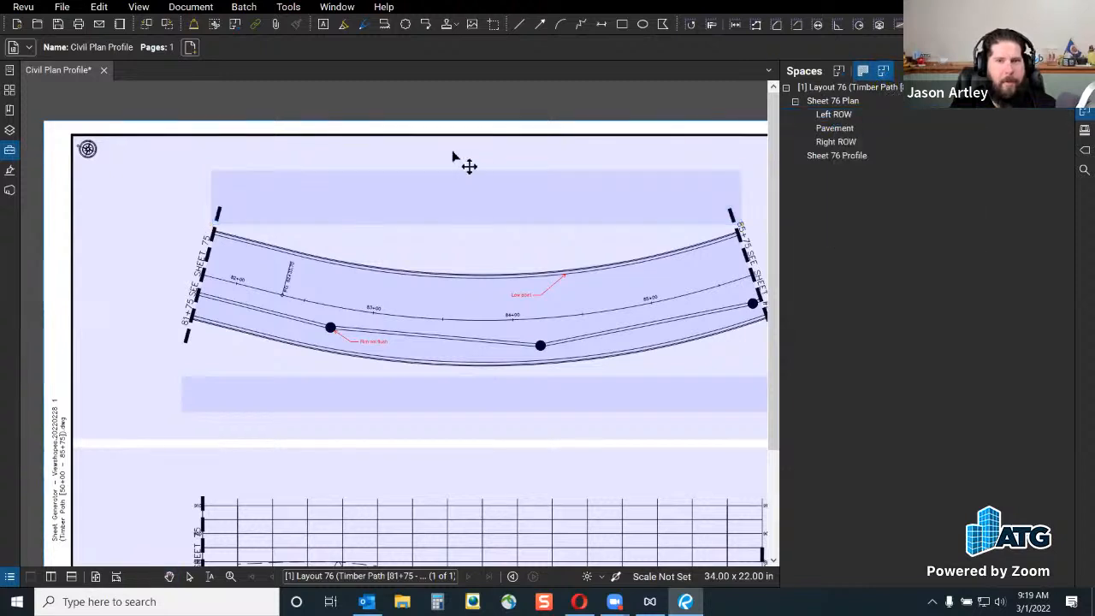
pyautogui.click(445, 203)
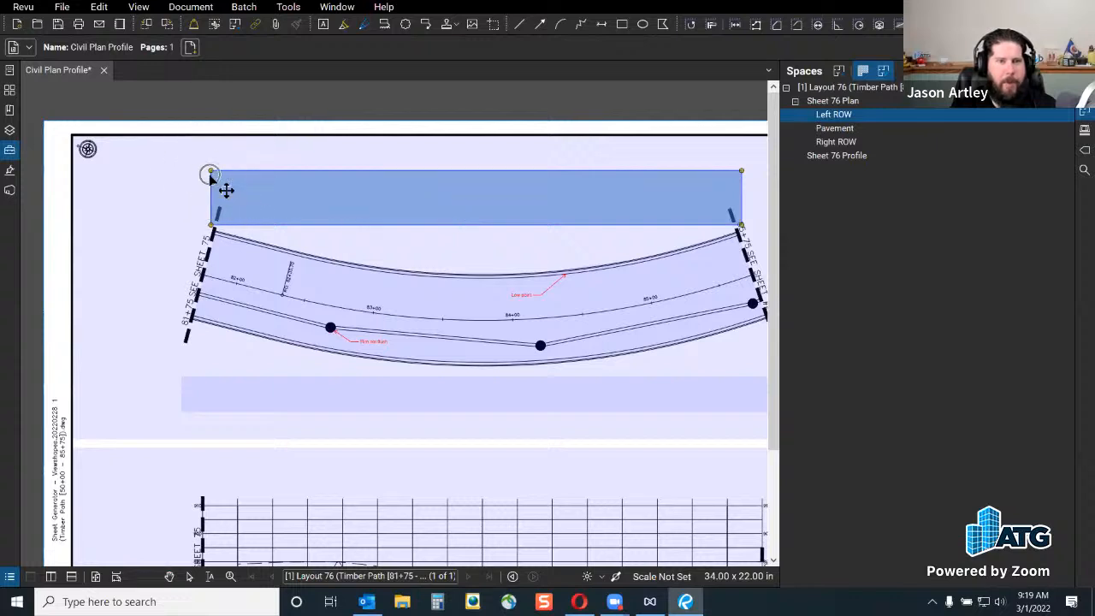
pyautogui.rightClick(429, 177)
pyautogui.click(504, 265)
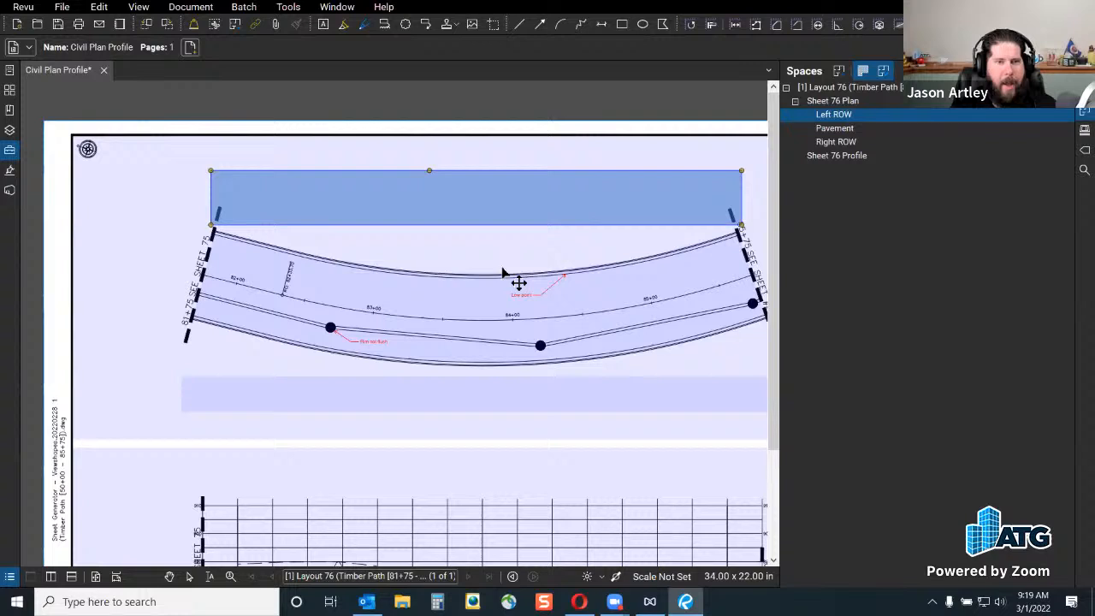
pyautogui.rightClick(573, 174)
pyautogui.click(626, 260)
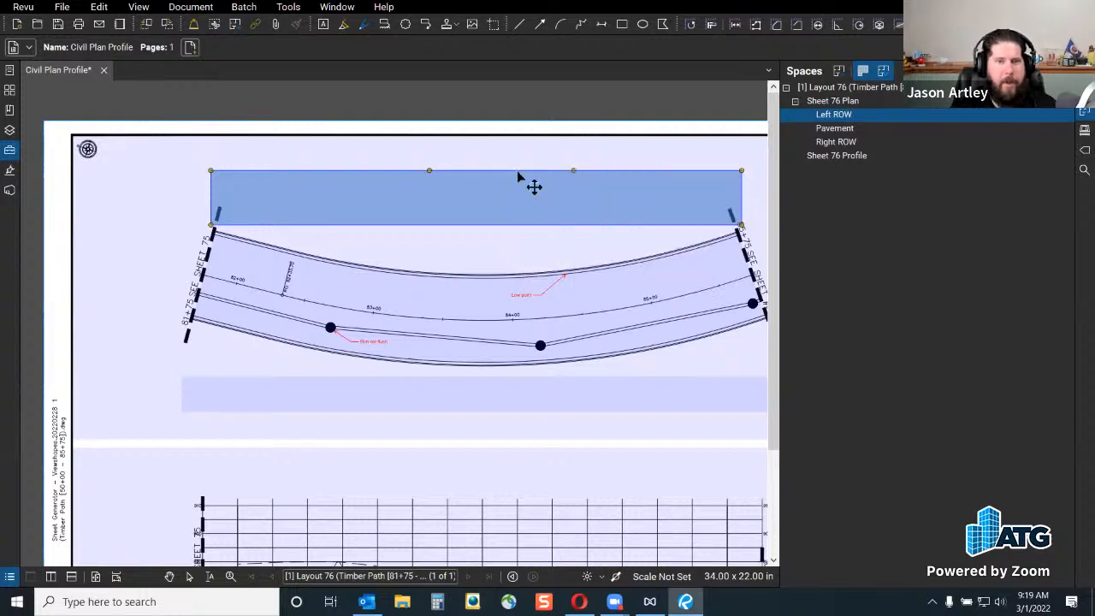
pyautogui.rightClick(518, 178)
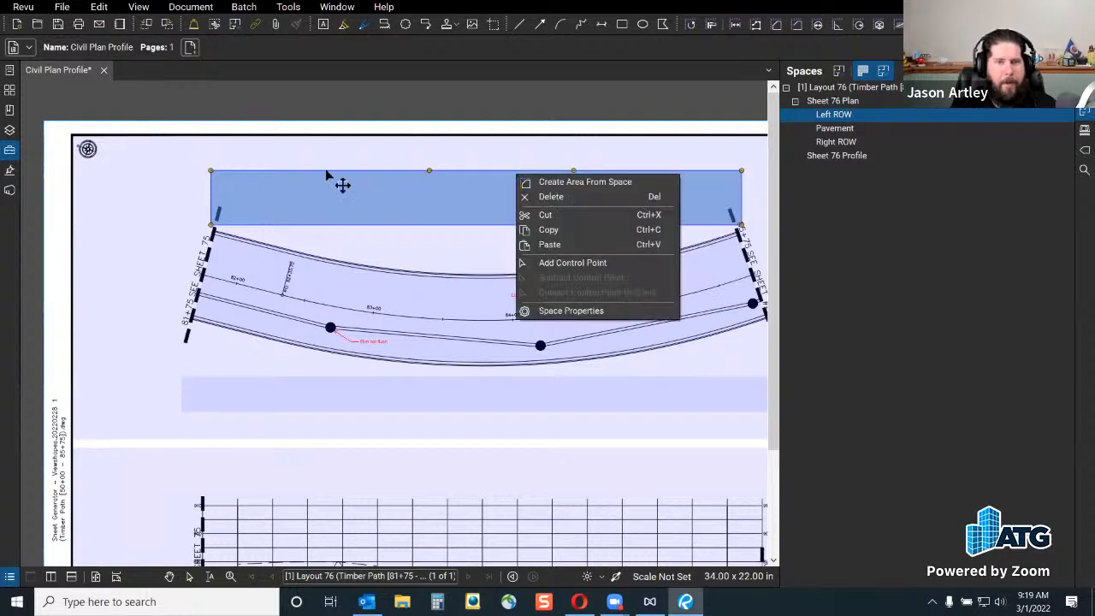
pyautogui.rightClick(212, 173)
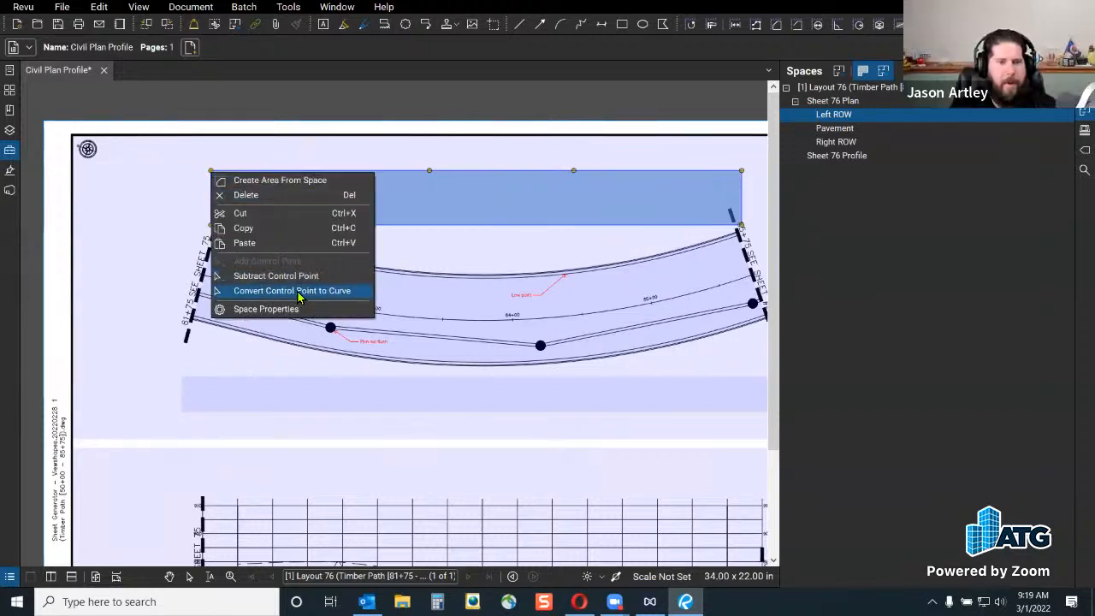
pyautogui.click(493, 244)
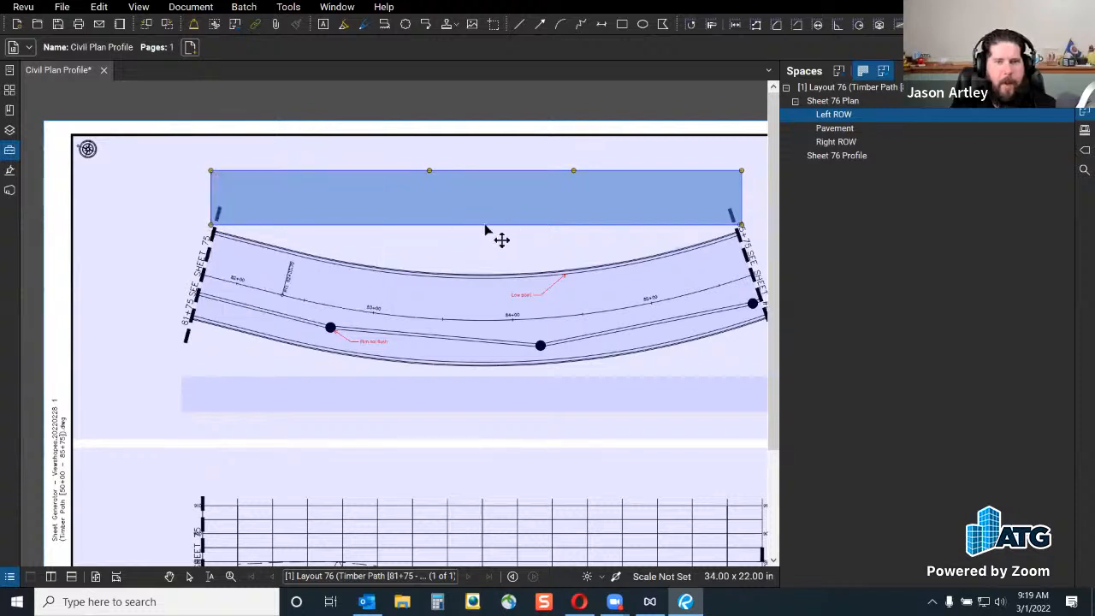
# Add a control point at the middle of the Left ROW space's lower edge and convert it to a curve.
pyautogui.rightClick(480, 231)
pyautogui.click(524, 316)
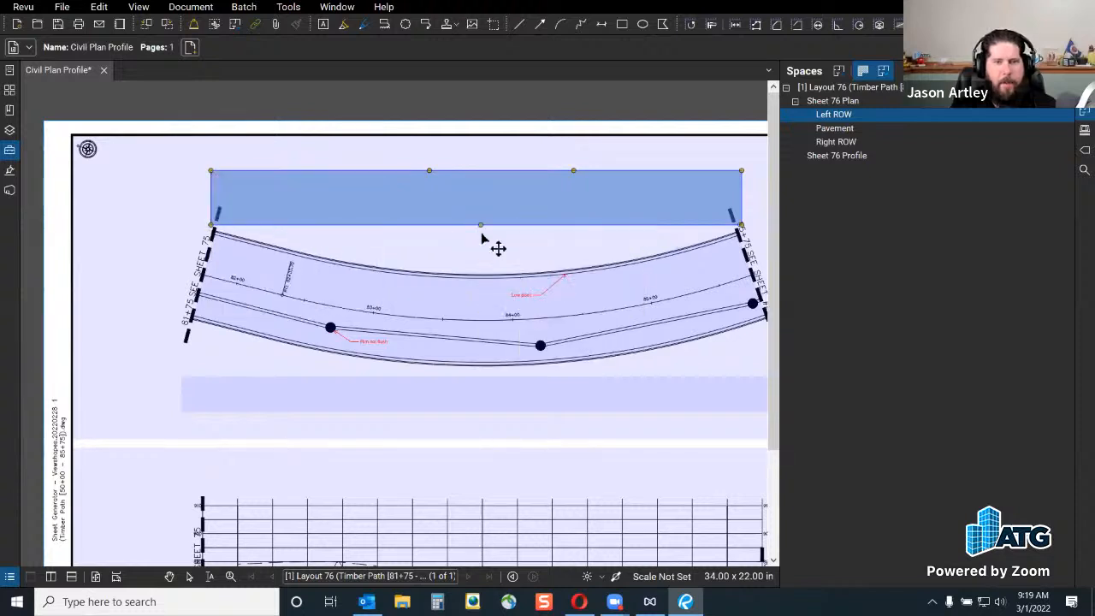
pyautogui.rightClick(481, 225)
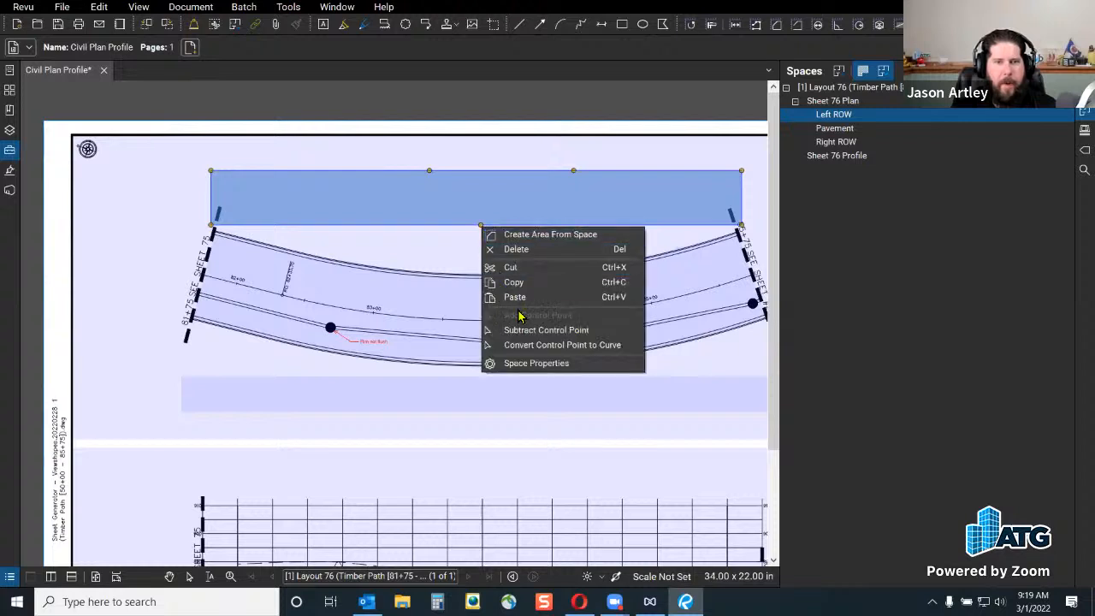
pyautogui.click(525, 345)
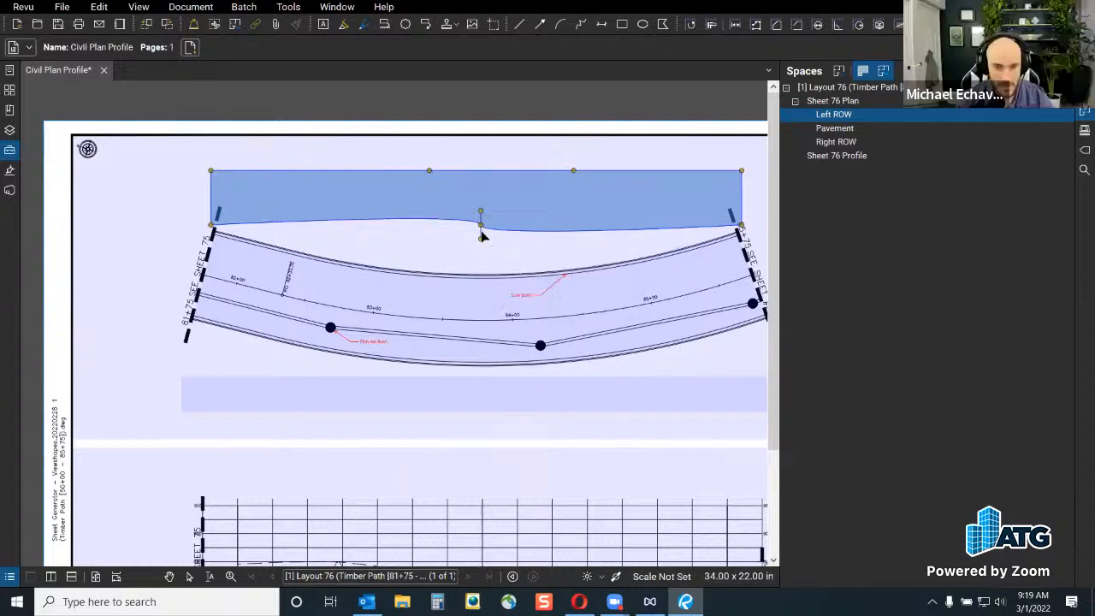
# Pull the curve point and its handles on the Left ROW space's lower edge down so the edge bows toward the roadway.
pyautogui.moveTo(479, 234); pyautogui.dragTo(477, 241)
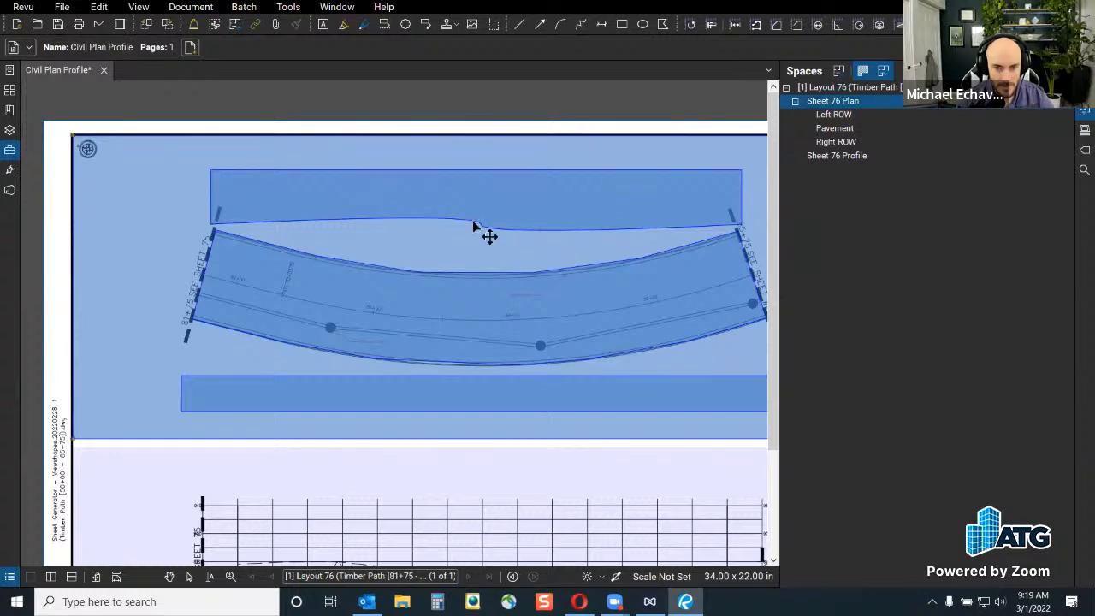
pyautogui.press('Escape')
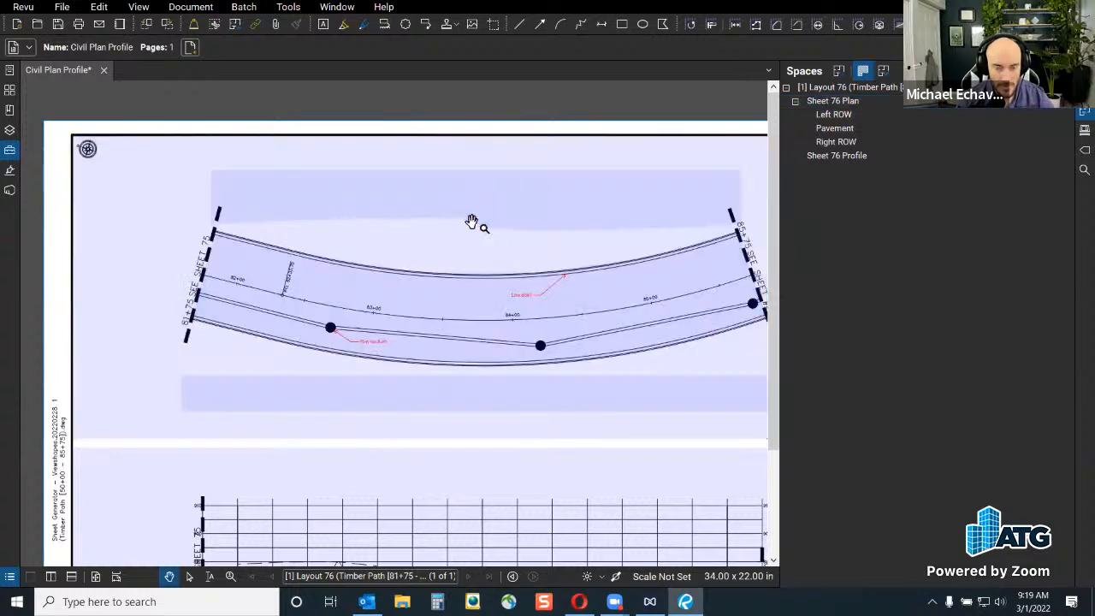
pyautogui.click(834, 114)
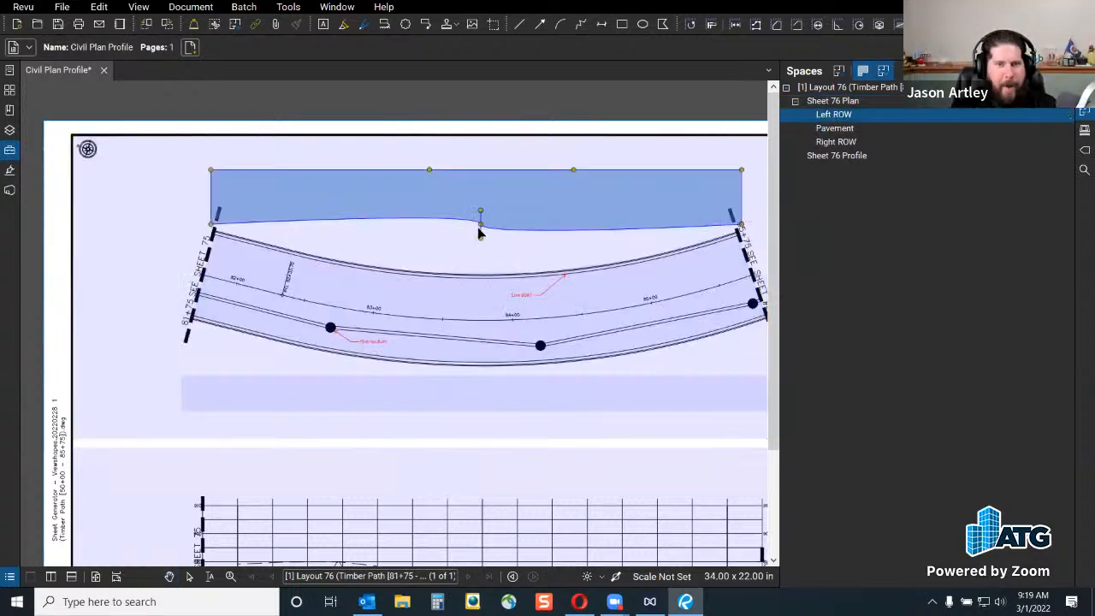
pyautogui.moveTo(480, 234); pyautogui.dragTo(399, 259)
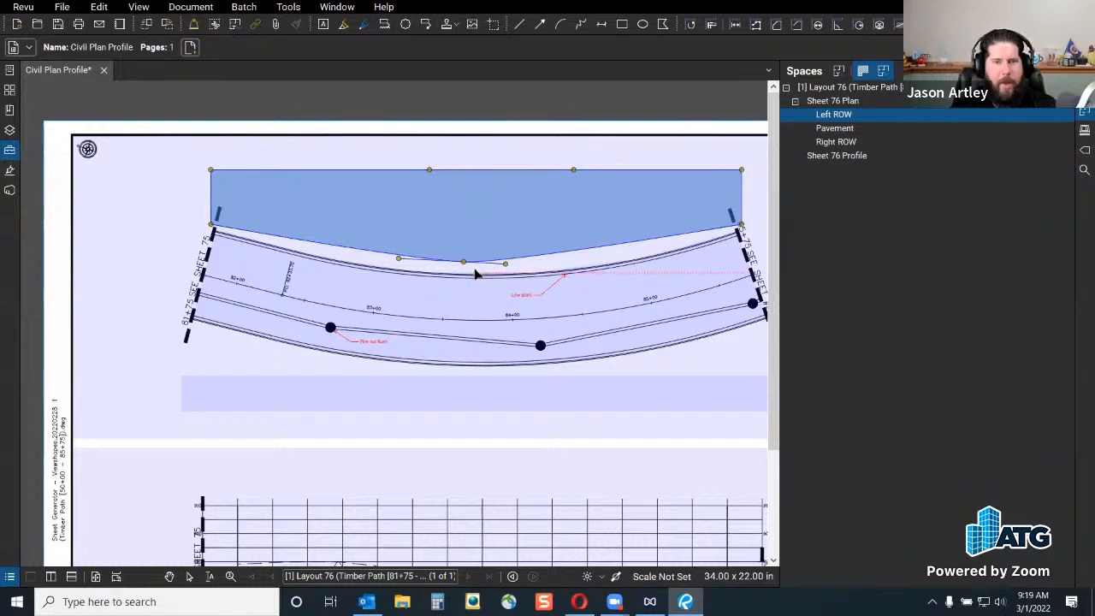
# Pull the curve point on the Left ROW space's lower edge closer to the roadway and finish editing the boundary.
pyautogui.moveTo(464, 262)
pyautogui.mouseDown()
pyautogui.moveTo(472, 247)
pyautogui.moveTo(482, 268)
pyautogui.mouseUp()
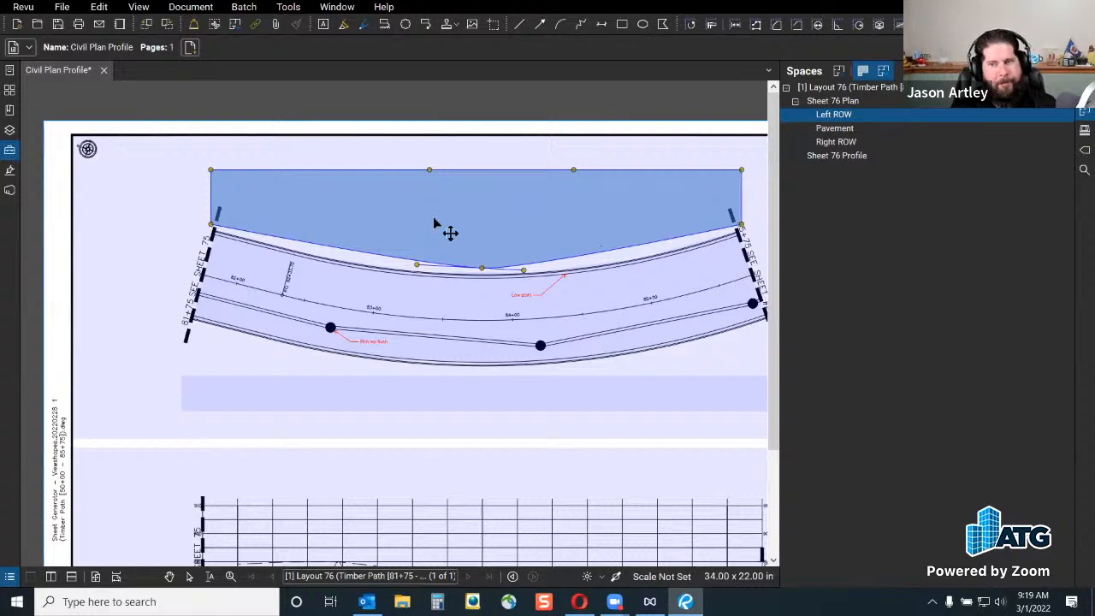
pyautogui.click(402, 154)
pyautogui.scroll(-2, 401, 154)
pyautogui.press('Escape')
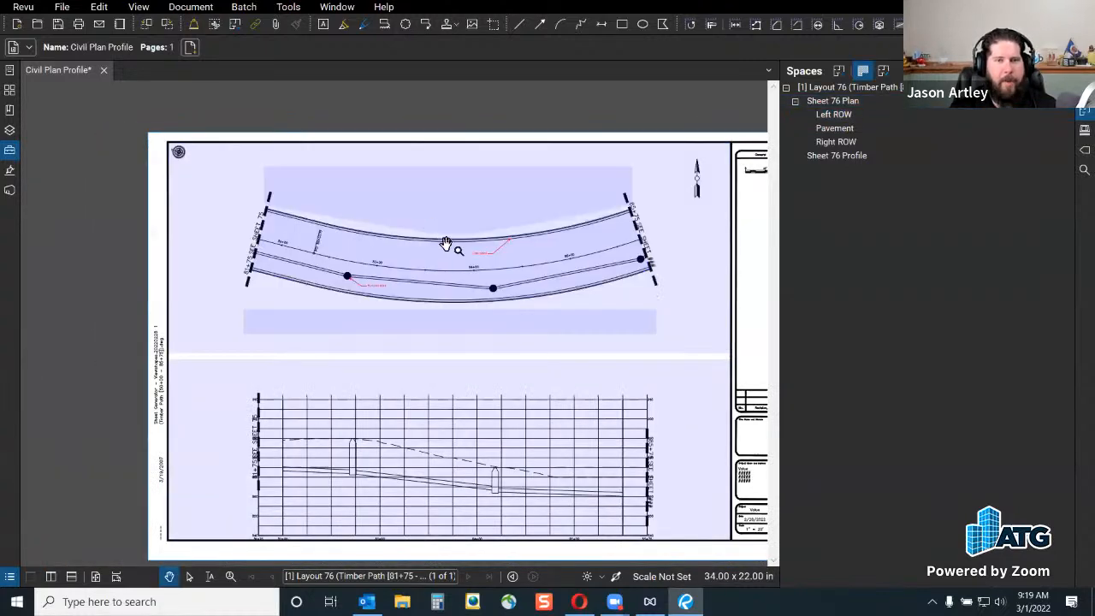
# Add a text box reading "No landscaping? Boring." inside the Left ROW space and shrink it from its upper-left corner.
pyautogui.scroll(2, 439, 195)
pyautogui.scroll(1, 439, 194)
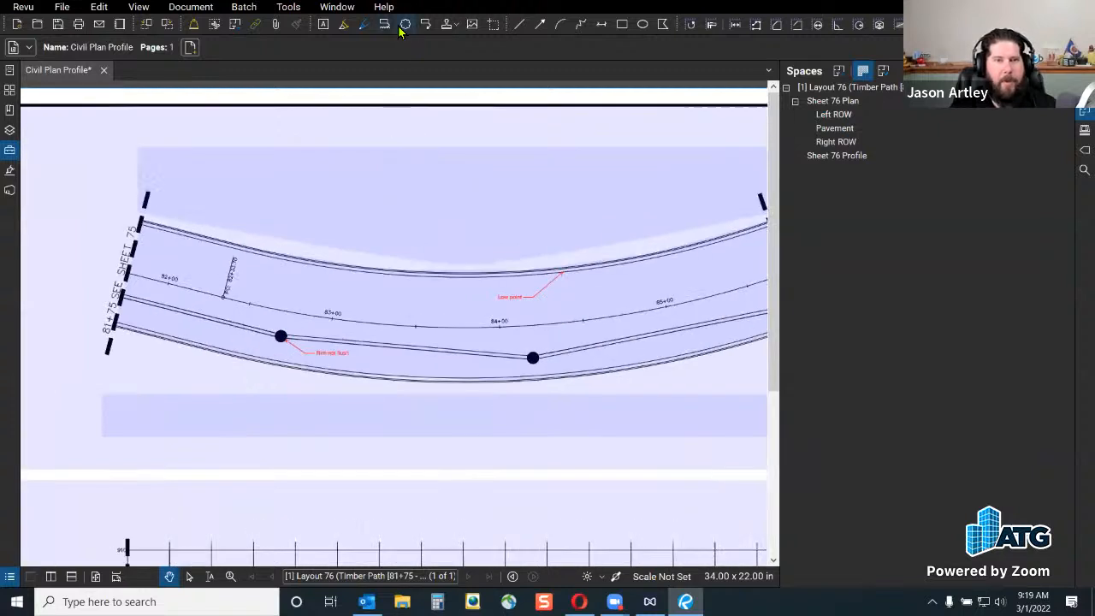
pyautogui.click(324, 24)
pyautogui.moveTo(391, 176); pyautogui.dragTo(528, 218)
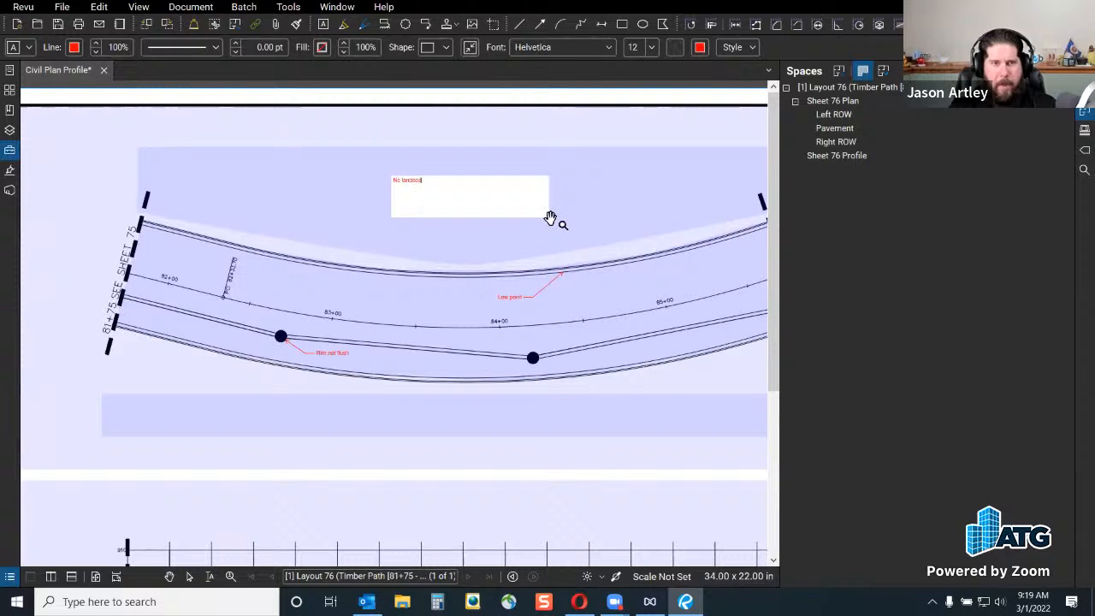
pyautogui.write('ping? B')
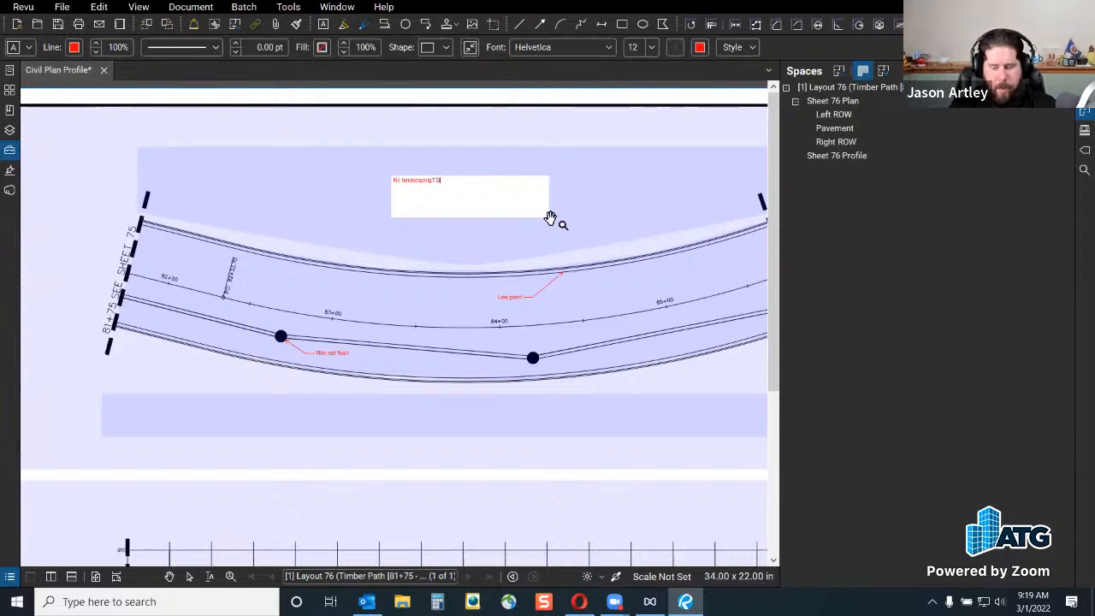
pyautogui.write('a')
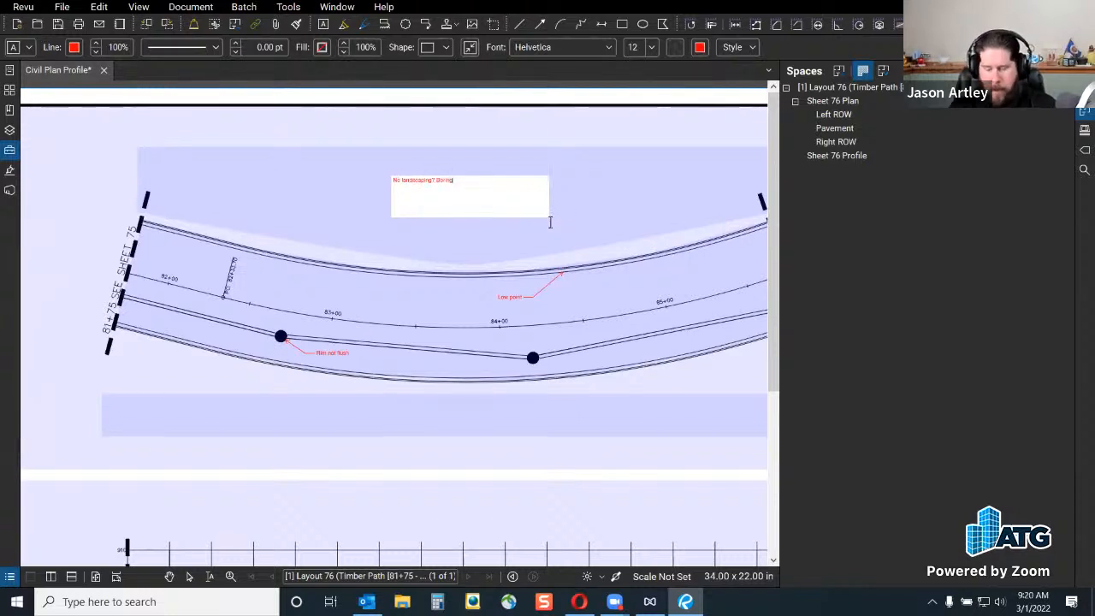
pyautogui.write('.')
pyautogui.click(565, 176)
pyautogui.scroll(4, 450, 169)
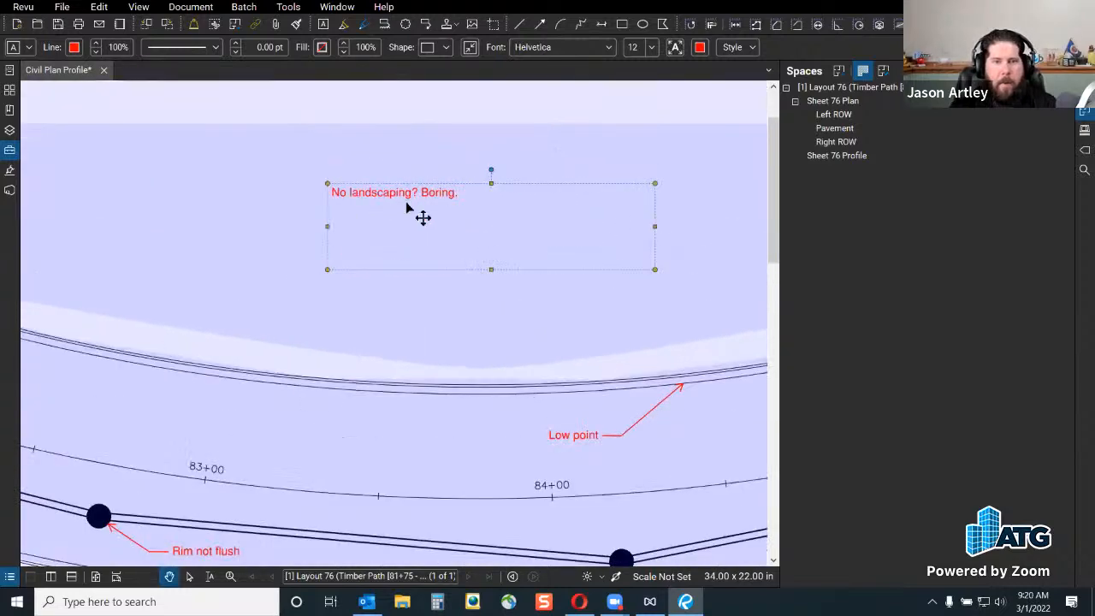
pyautogui.moveTo(329, 184); pyautogui.dragTo(404, 195)
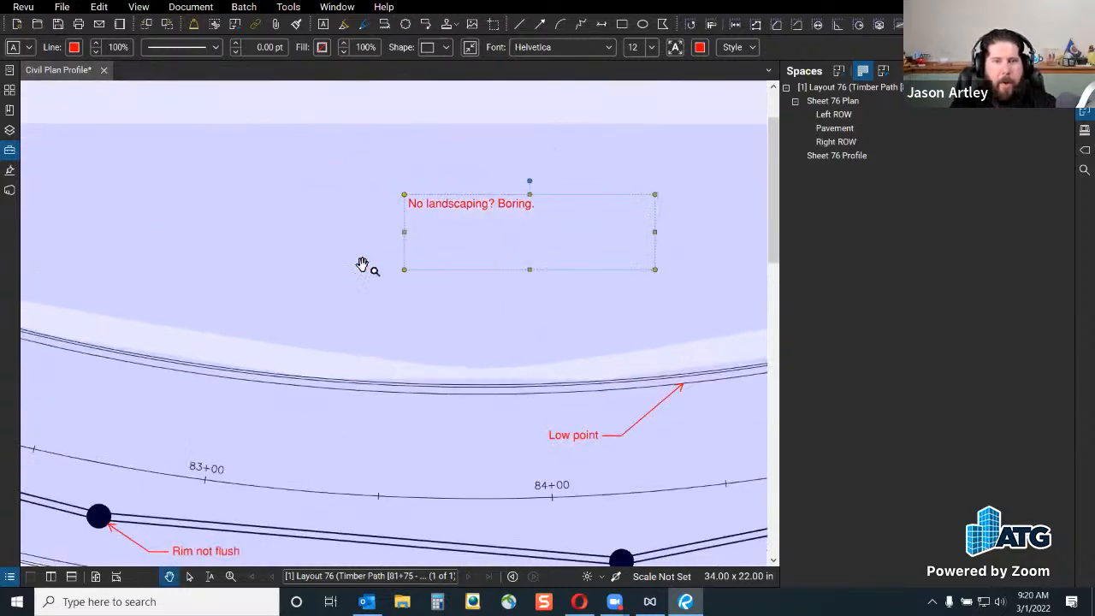
# Show the Markups List, enlarge it, and collapse the unnamed group of AutoCAD SHX Text entries.
pyautogui.click(14, 580)
pyautogui.moveTo(603, 370); pyautogui.dragTo(644, 279)
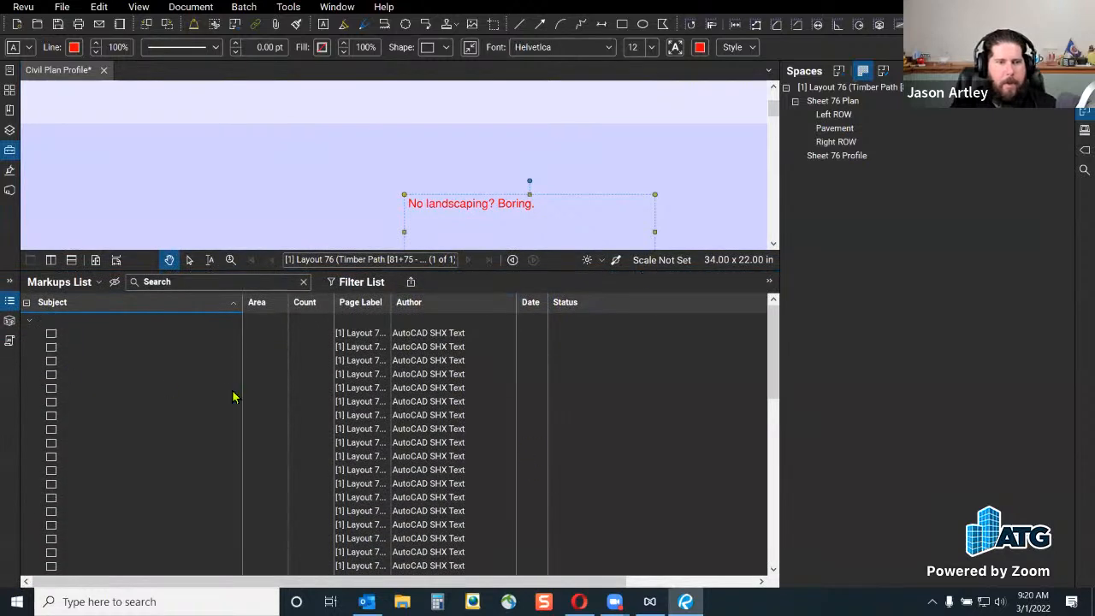
pyautogui.scroll(-5, 313, 417)
pyautogui.scroll(3, 300, 428)
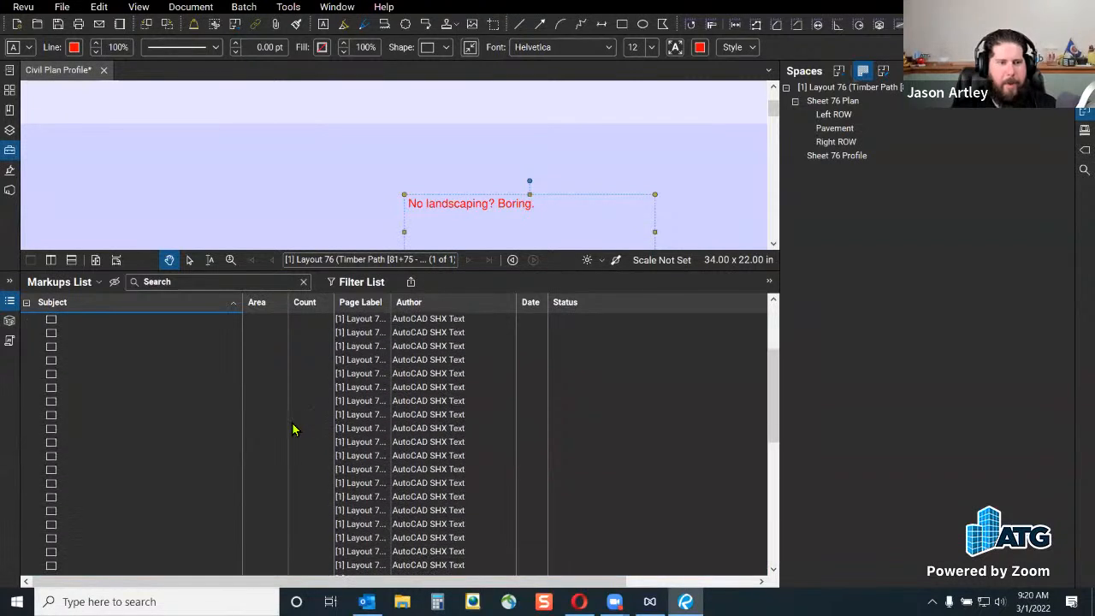
pyautogui.click(28, 322)
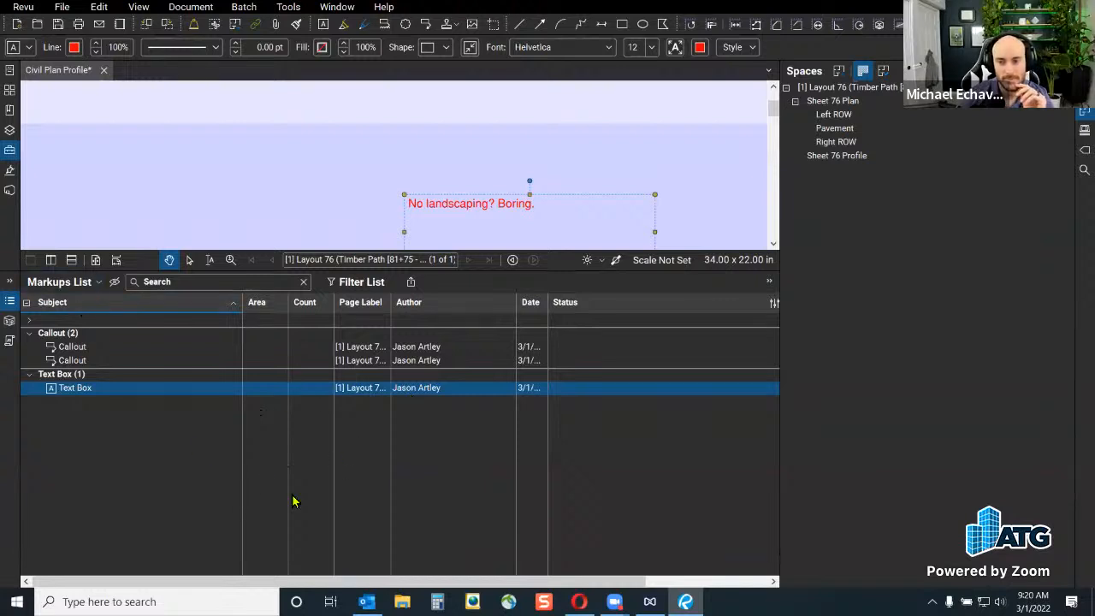
# Hide the Spaces panel, place the Space column right after Subject, and widen it to show full space names.
pyautogui.click(1085, 113)
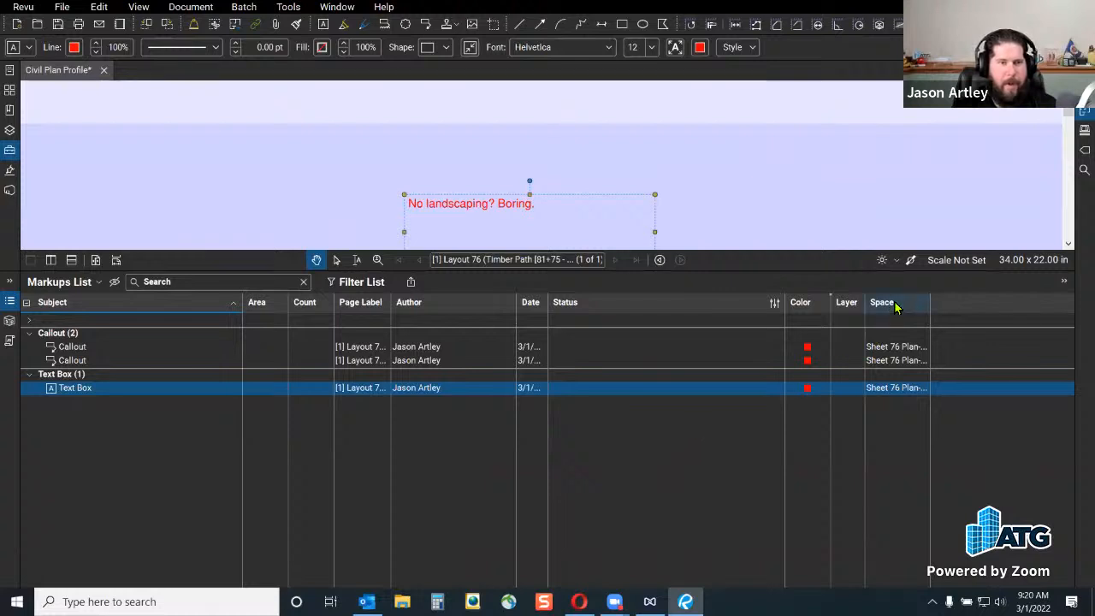
pyautogui.moveTo(896, 308); pyautogui.dragTo(255, 320)
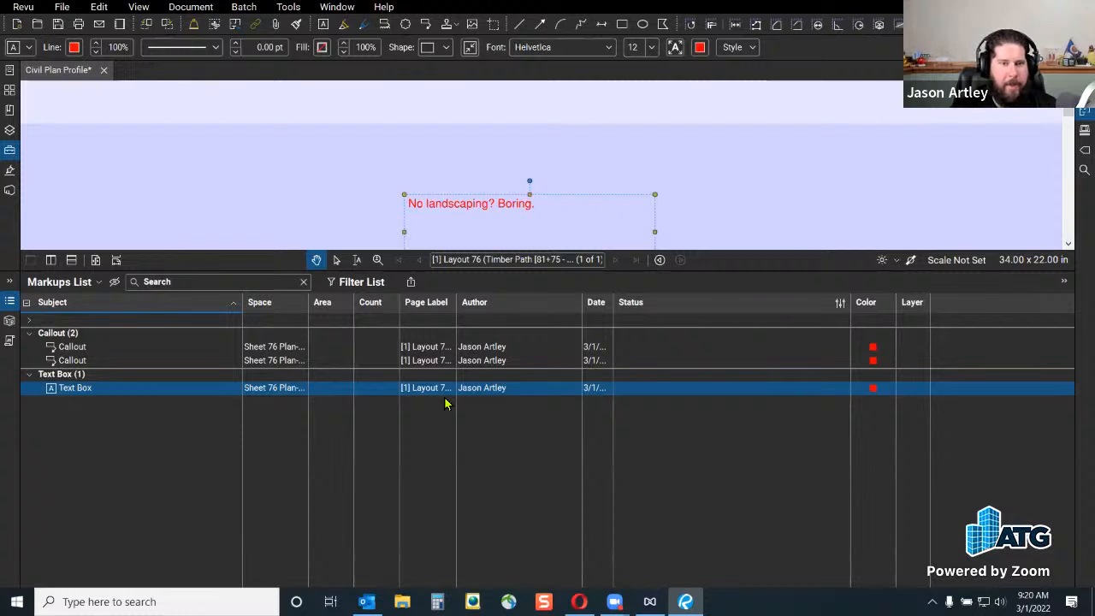
pyautogui.moveTo(310, 299); pyautogui.dragTo(403, 302)
pyautogui.click(31, 334)
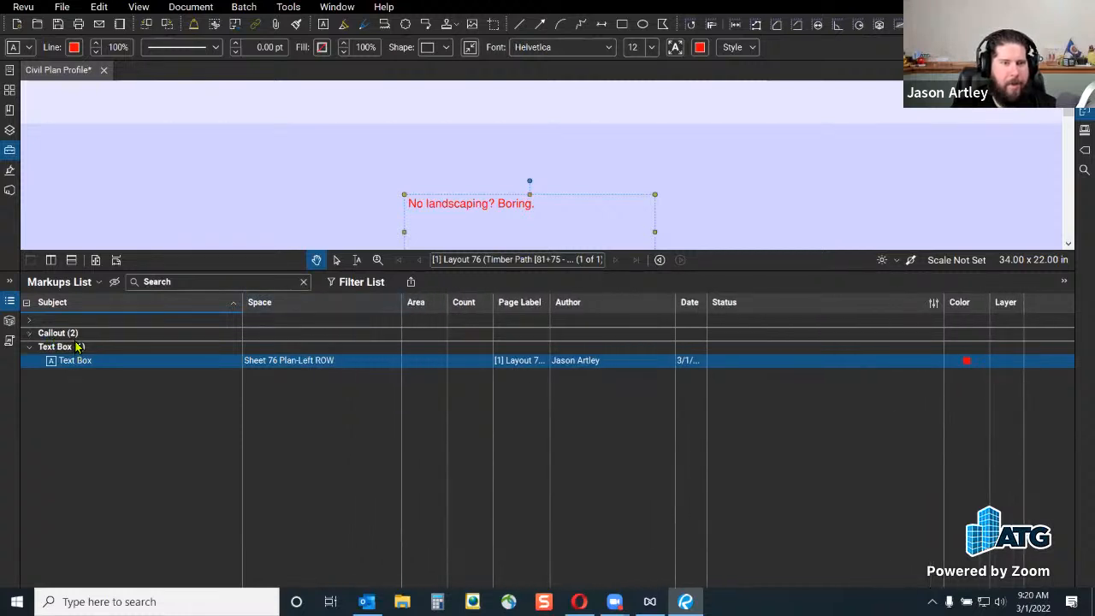
pyautogui.click(28, 335)
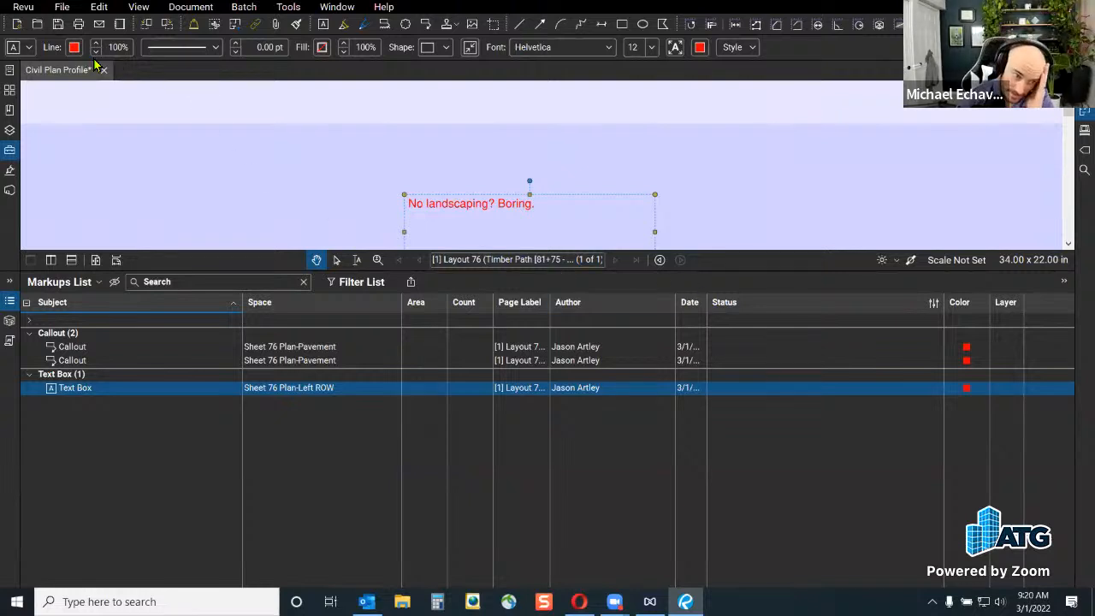
# Switch the interface to another saved profile and hide its Tool Chest.
pyautogui.click(23, 7)
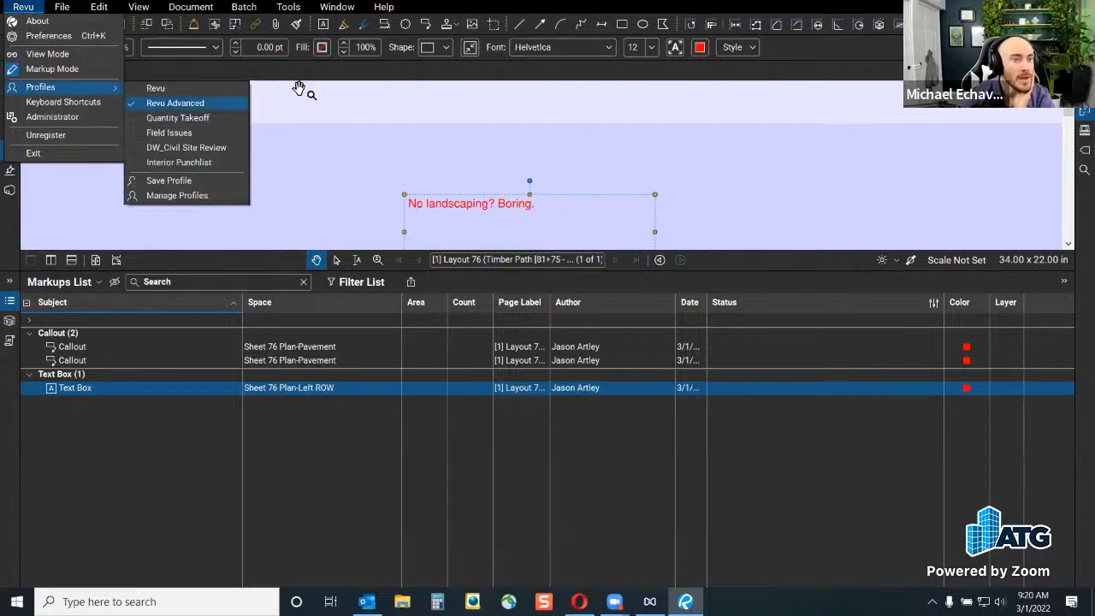
pyautogui.click(501, 15)
pyautogui.click(94, 281)
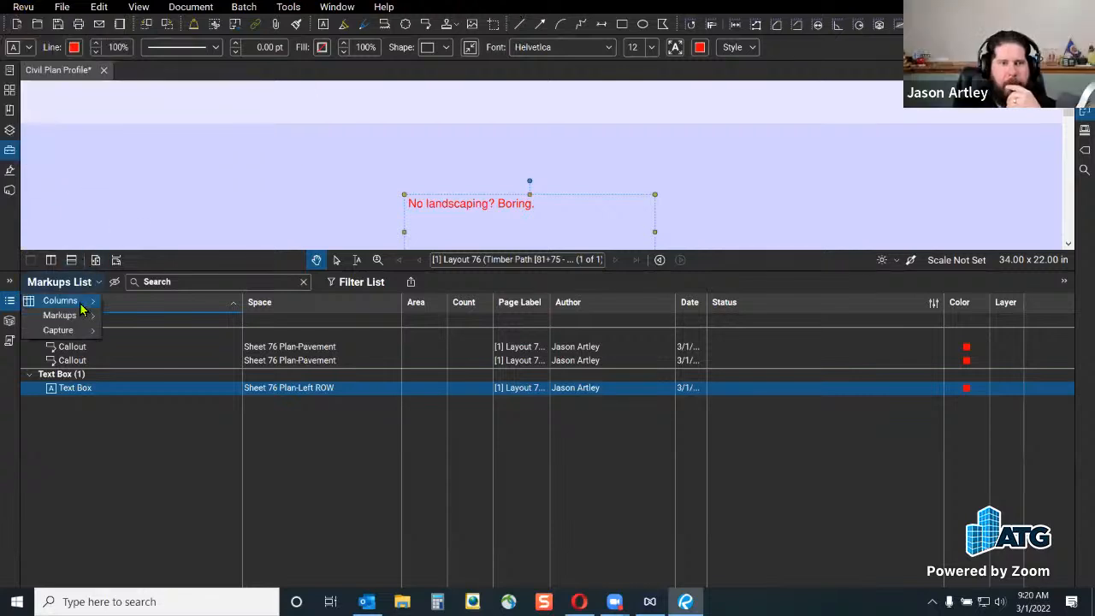
pyautogui.moveTo(64, 300)
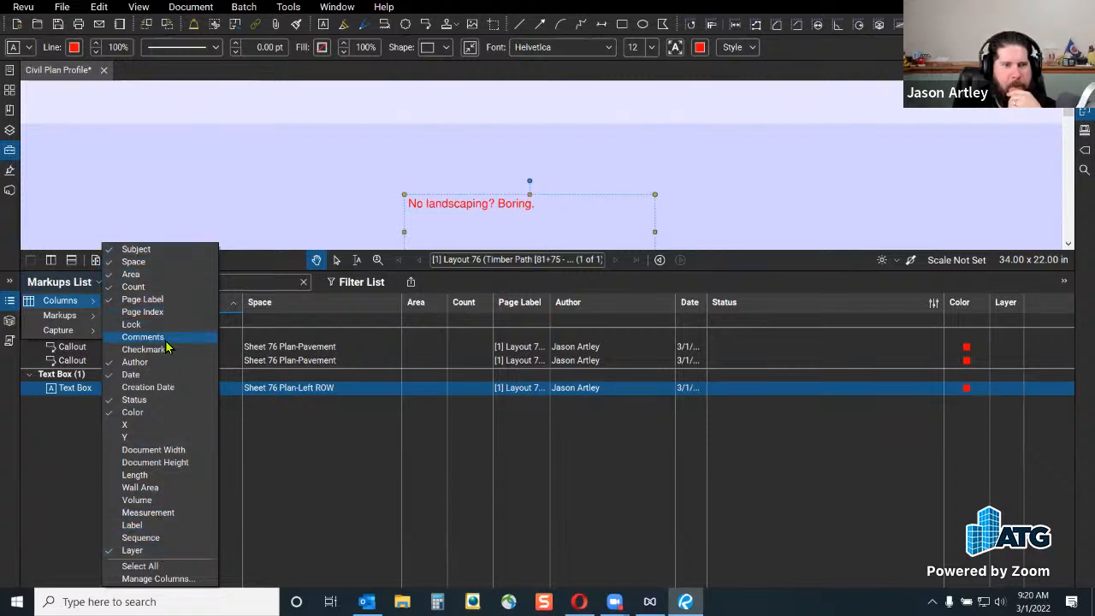
pyautogui.click(23, 8)
pyautogui.click(243, 154)
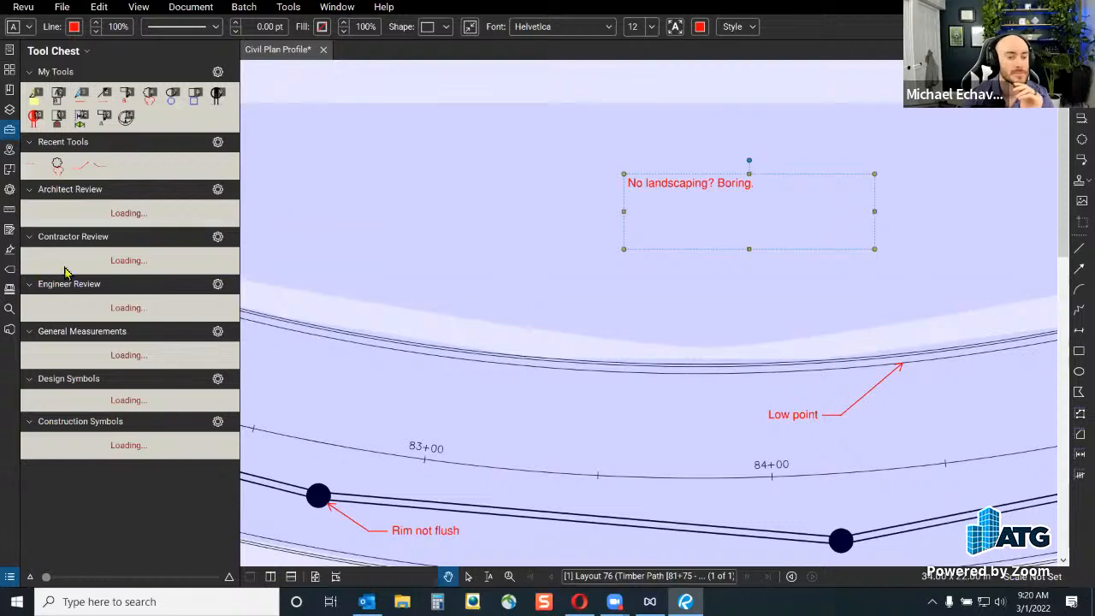
pyautogui.click(10, 133)
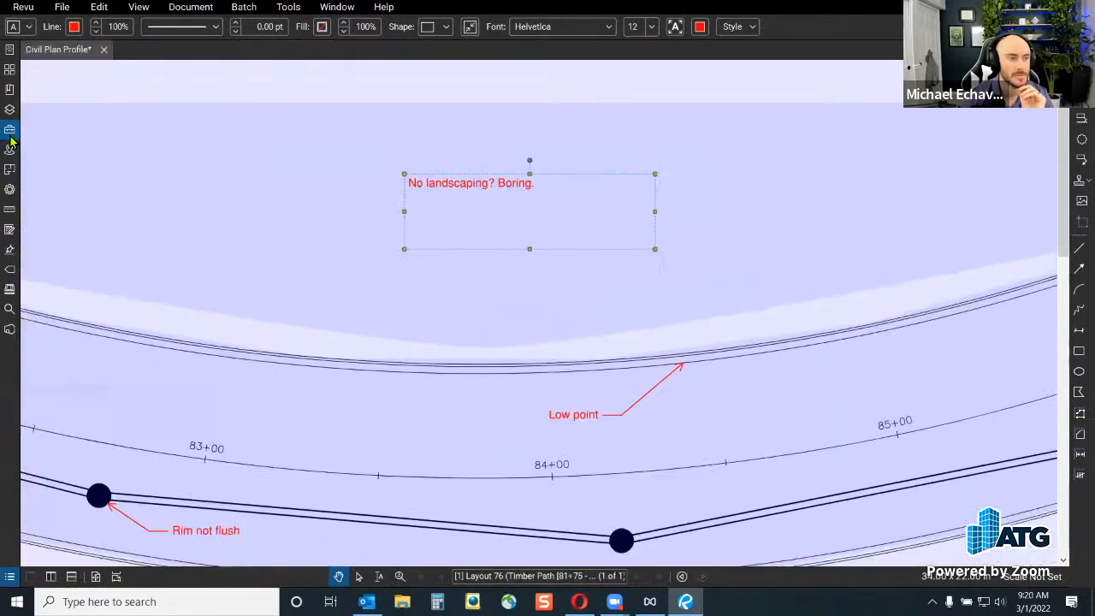
# Reopen the Markups List in this profile, make it taller, and collapse the unnamed markup group.
pyautogui.click(9, 577)
pyautogui.moveTo(166, 497); pyautogui.dragTo(166, 266)
pyautogui.click(29, 315)
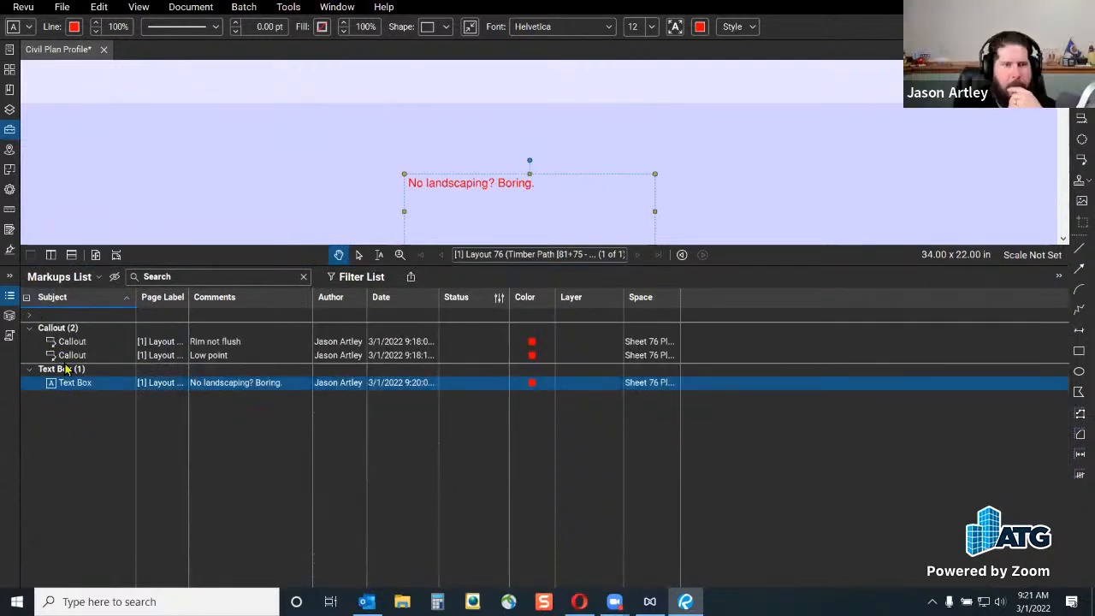
# Sort the markups by Space, place that column right after a widened Subject column, and close the list.
pyautogui.click(664, 300)
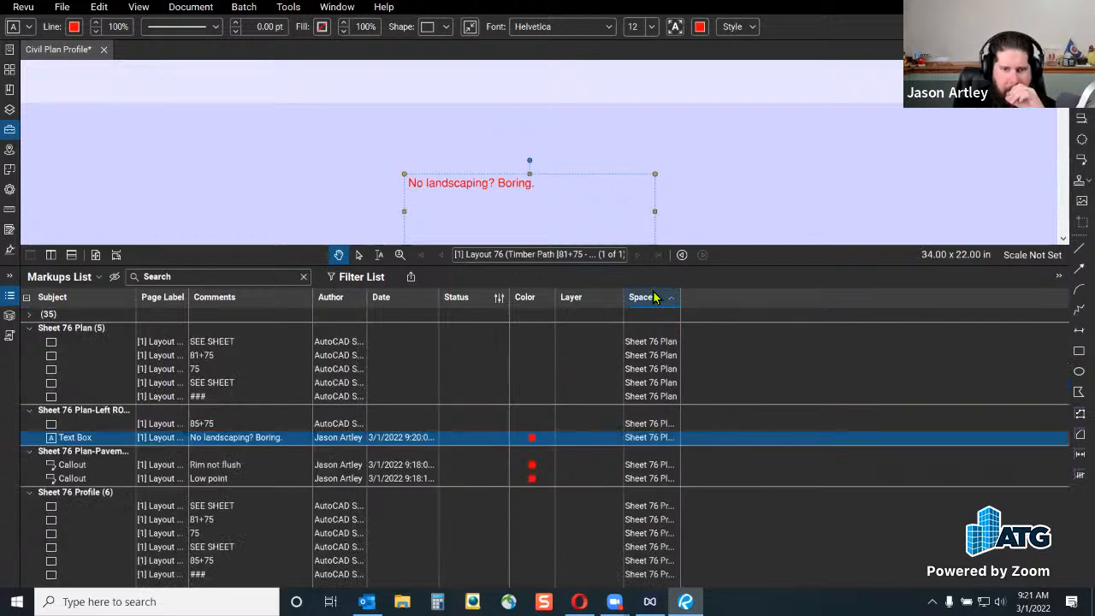
pyautogui.moveTo(654, 297); pyautogui.dragTo(142, 299)
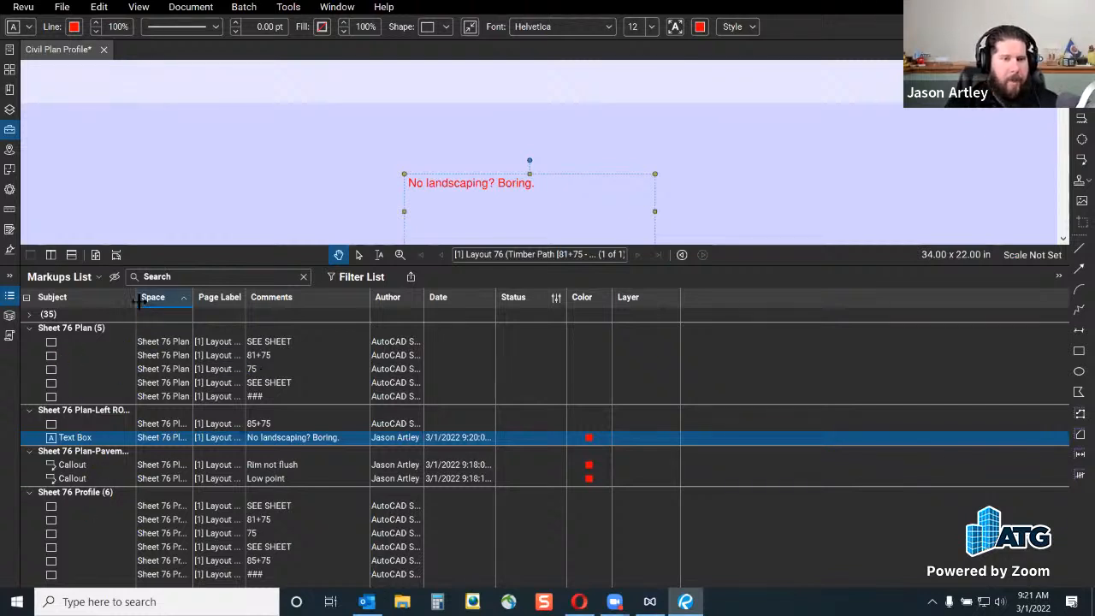
pyautogui.moveTo(138, 299); pyautogui.dragTo(178, 304)
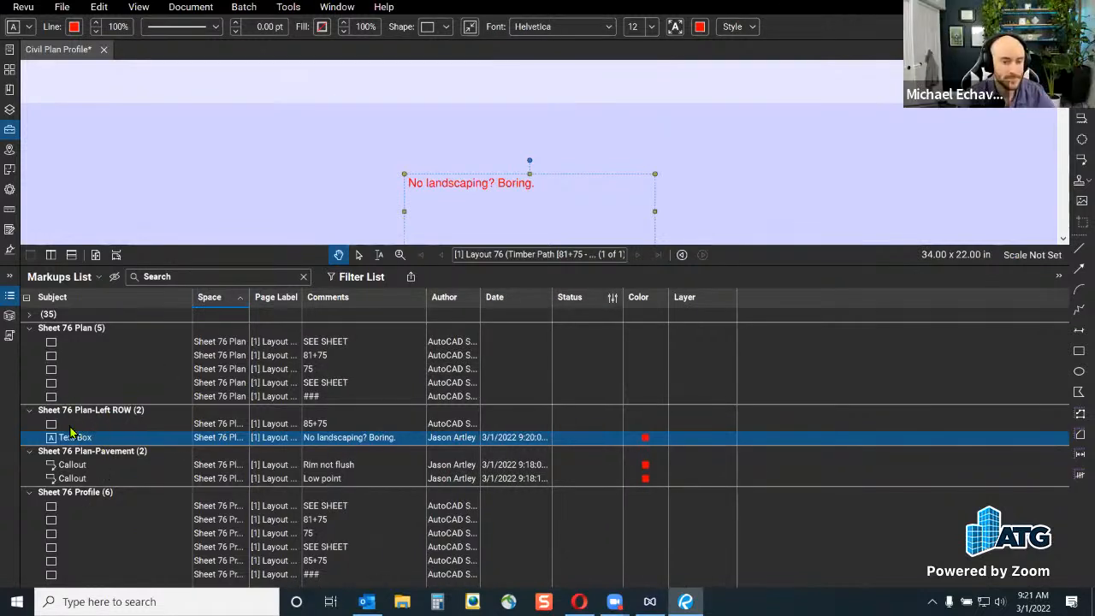
pyautogui.click(12, 299)
# Draw a Length measurement between the two manholes along the pipe run in the Pavement space.
pyautogui.scroll(-3, 399, 350)
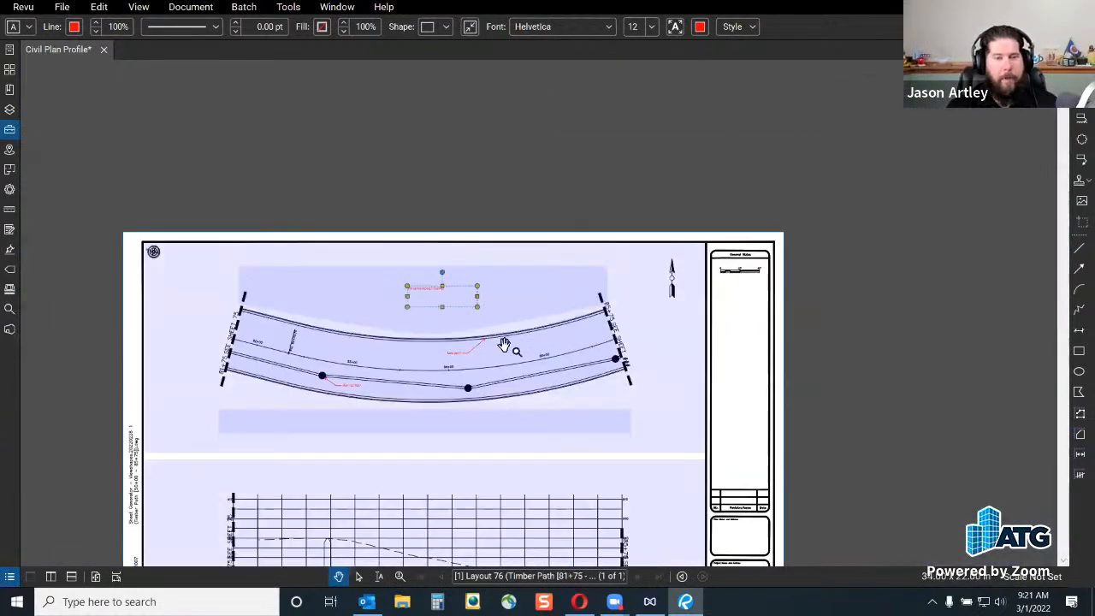
pyautogui.scroll(-1, 573, 327)
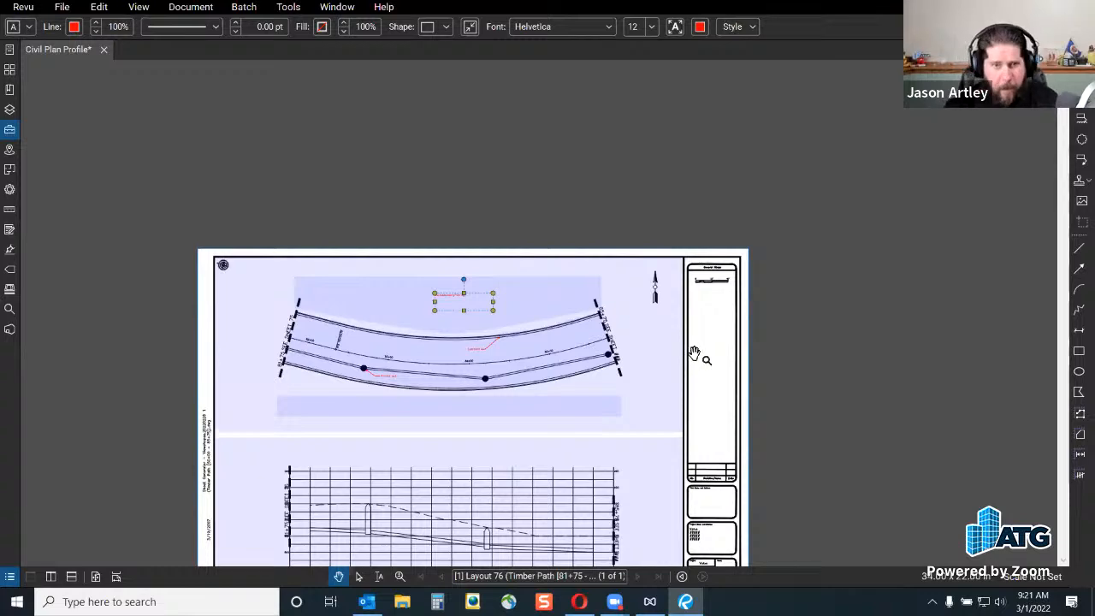
pyautogui.moveTo(696, 354); pyautogui.dragTo(780, 289)
pyautogui.scroll(3, 518, 283)
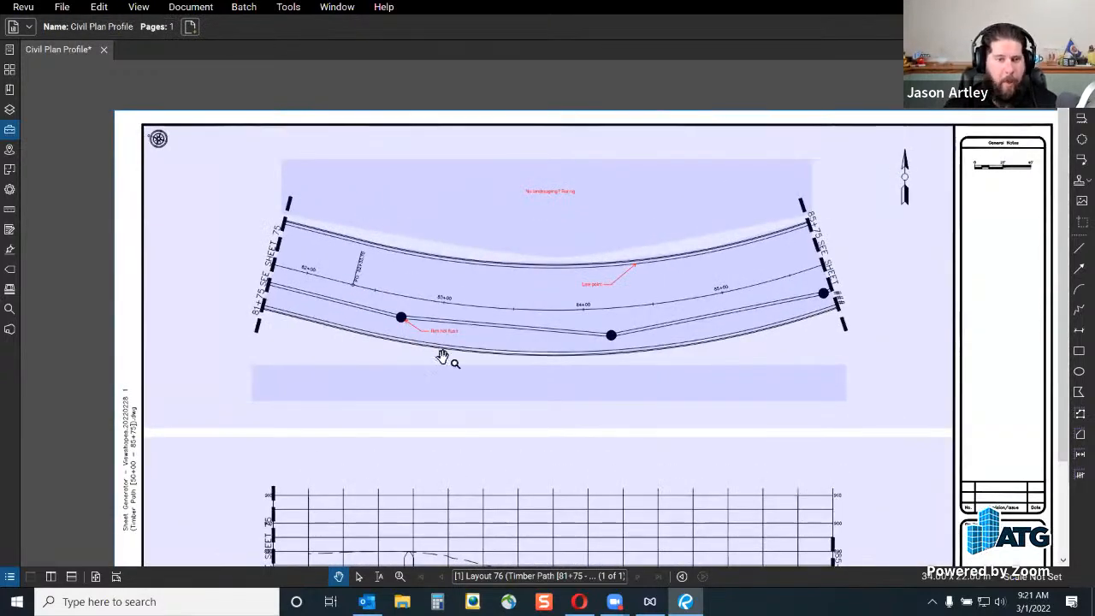
pyautogui.scroll(2, 677, 354)
pyautogui.scroll(1, 677, 355)
pyautogui.scroll(1, 480, 374)
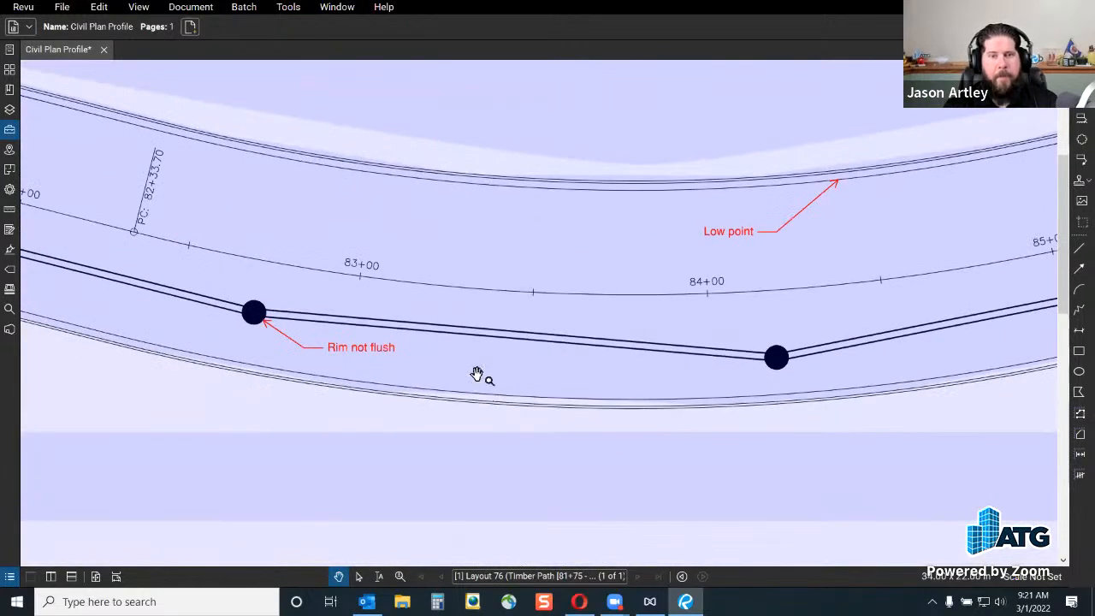
pyautogui.click(291, 7)
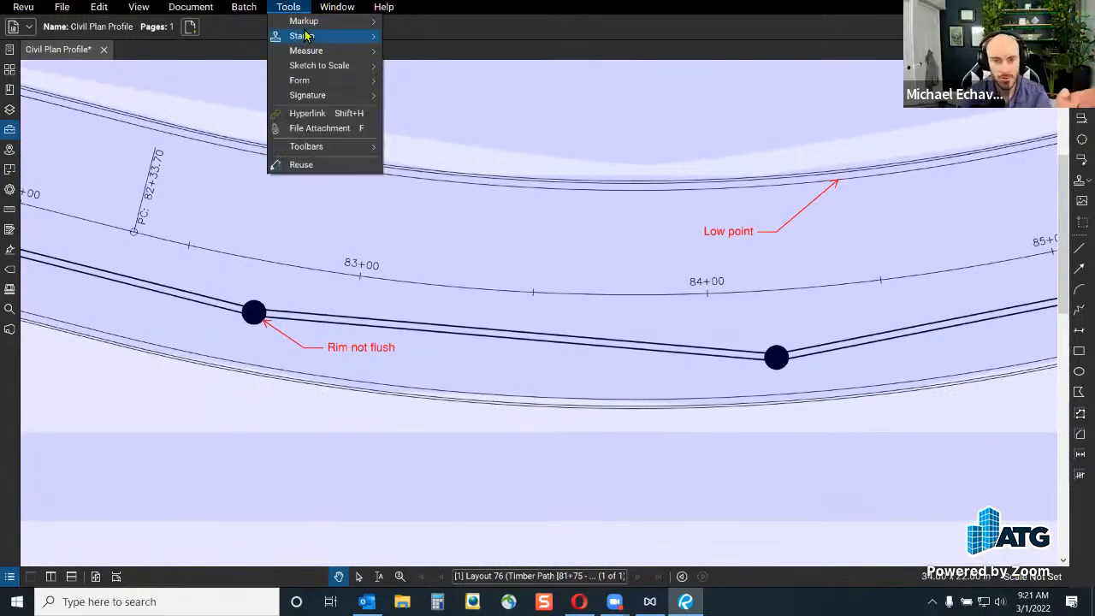
pyautogui.moveTo(315, 50)
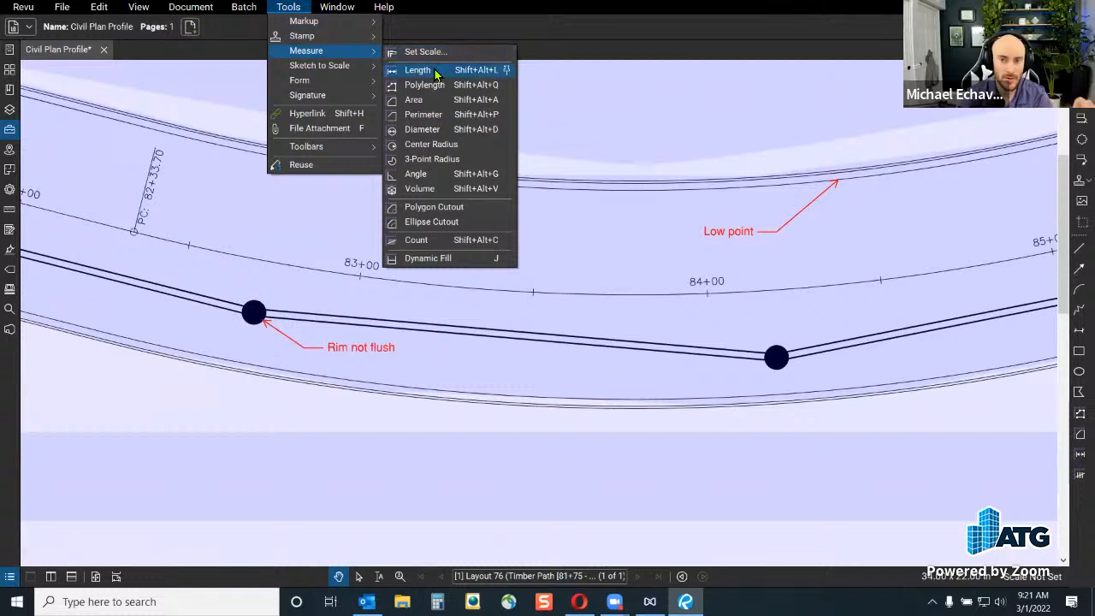
pyautogui.click(404, 68)
pyautogui.click(253, 313)
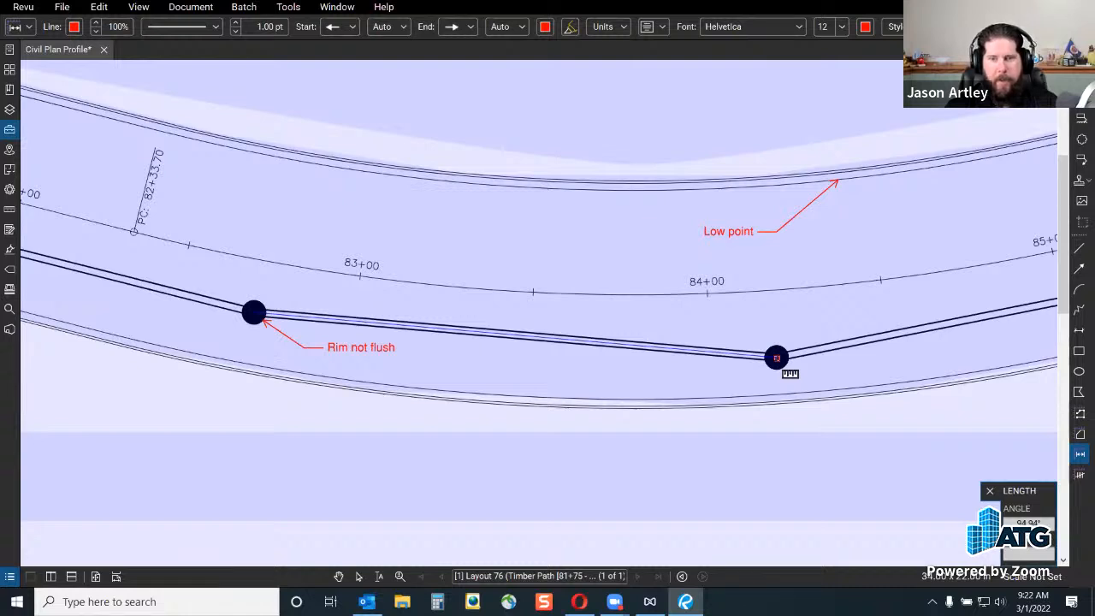
pyautogui.click(776, 358)
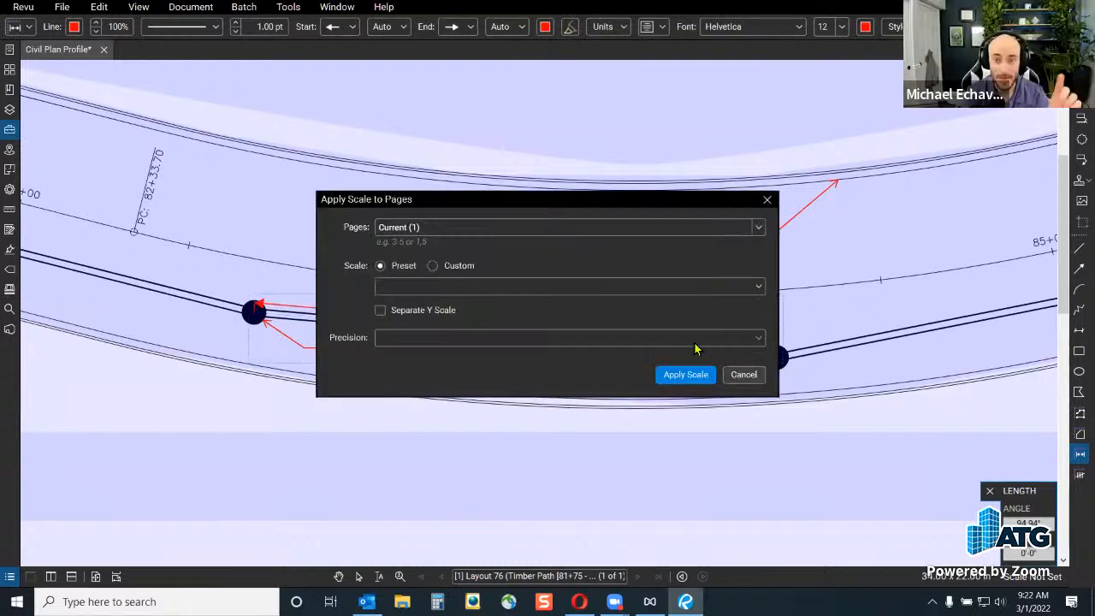
# Apply the preset scale 1" = 20' to the current page and leave the Length tool.
pyautogui.click(451, 292)
pyautogui.scroll(-5, 471, 394)
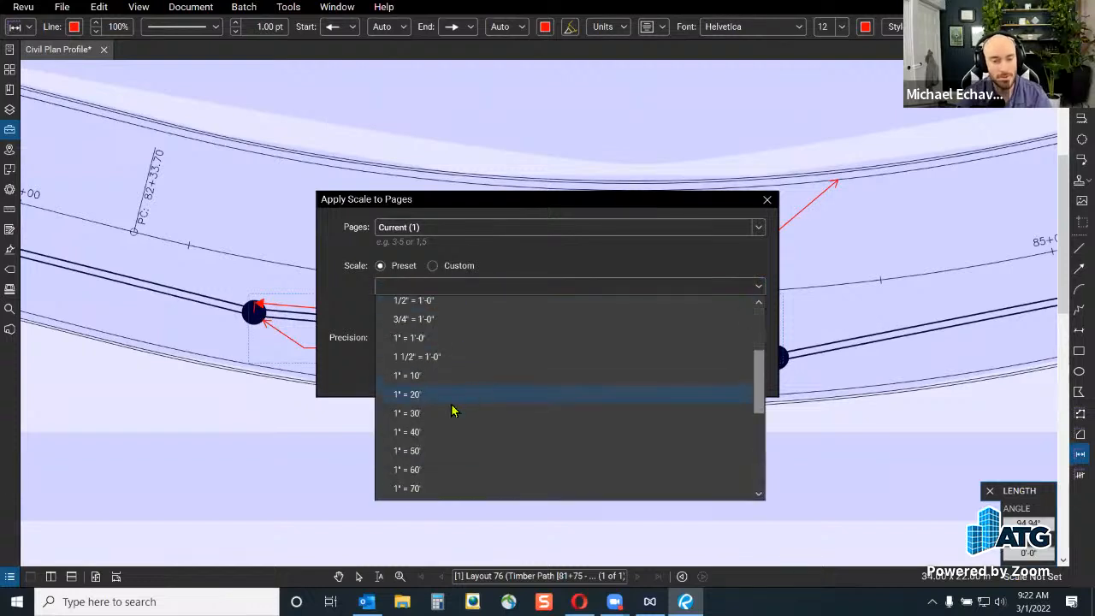
pyautogui.click(436, 396)
pyautogui.click(676, 377)
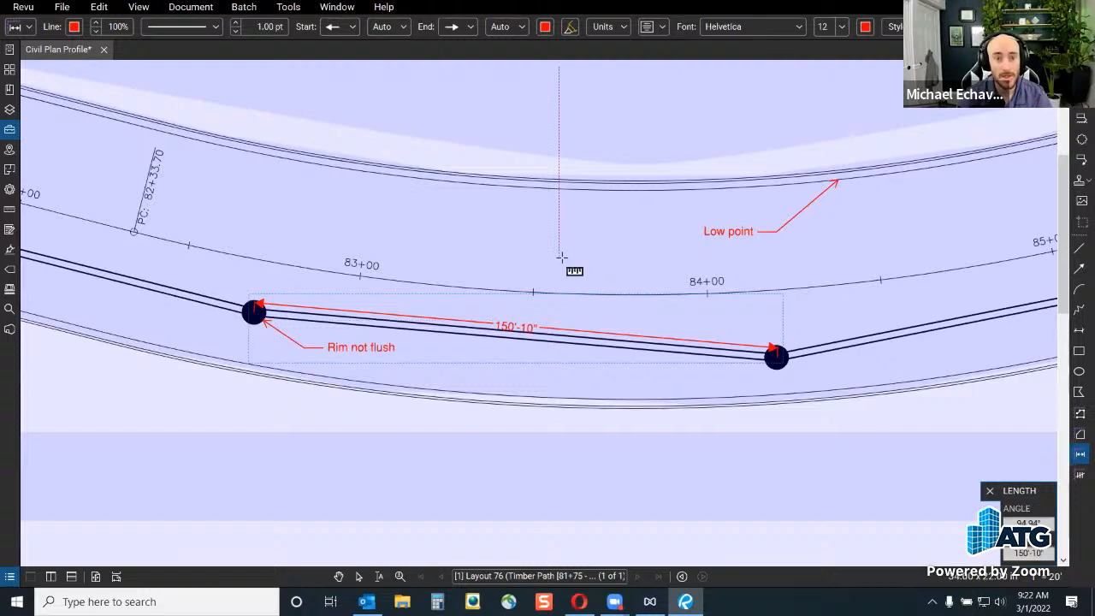
pyautogui.press('Escape')
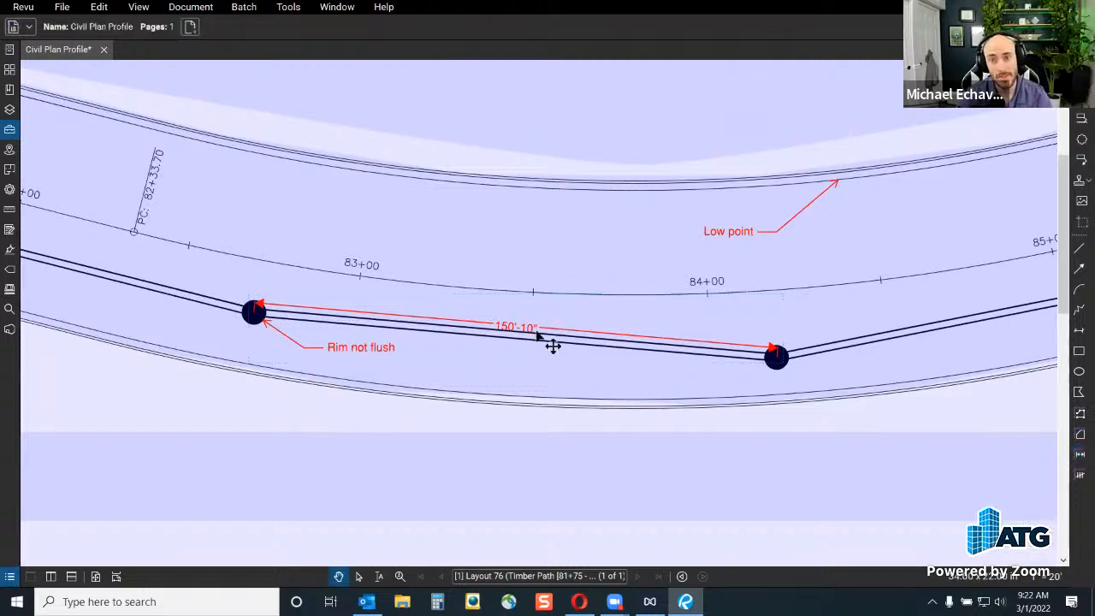
# Offset the length measurement's dimension line above the pipe between the two manholes and deselect it.
pyautogui.click(517, 329)
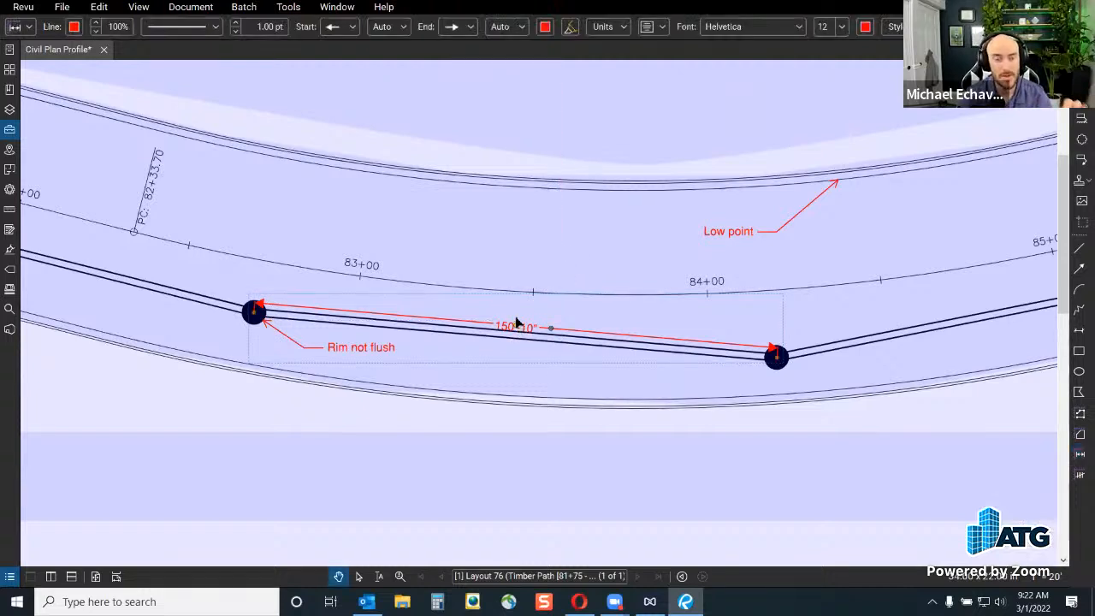
pyautogui.moveTo(517, 323); pyautogui.dragTo(517, 316)
pyautogui.click(541, 118)
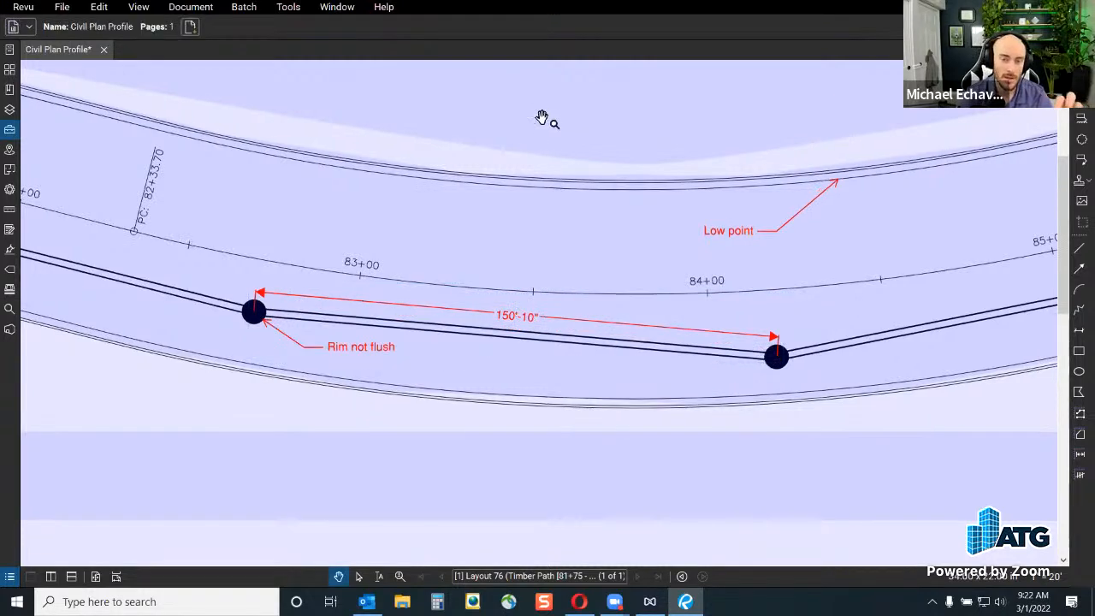
# Examine the first manhole's rim in the profile grid and compare the profile with the plan view above it.
pyautogui.scroll(-3, 360, 316)
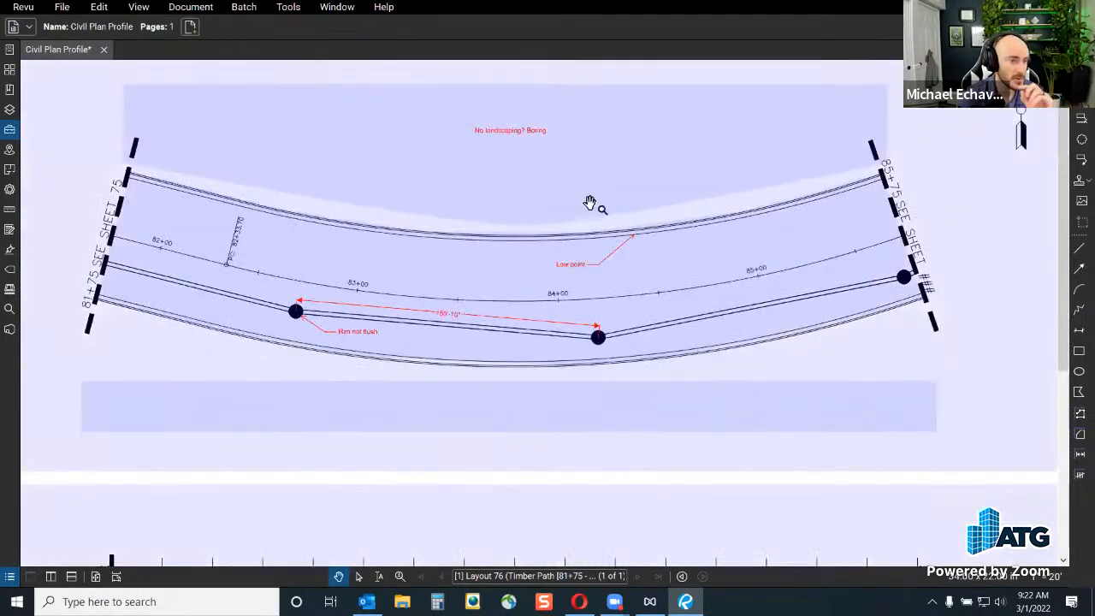
pyautogui.scroll(-2, 590, 203)
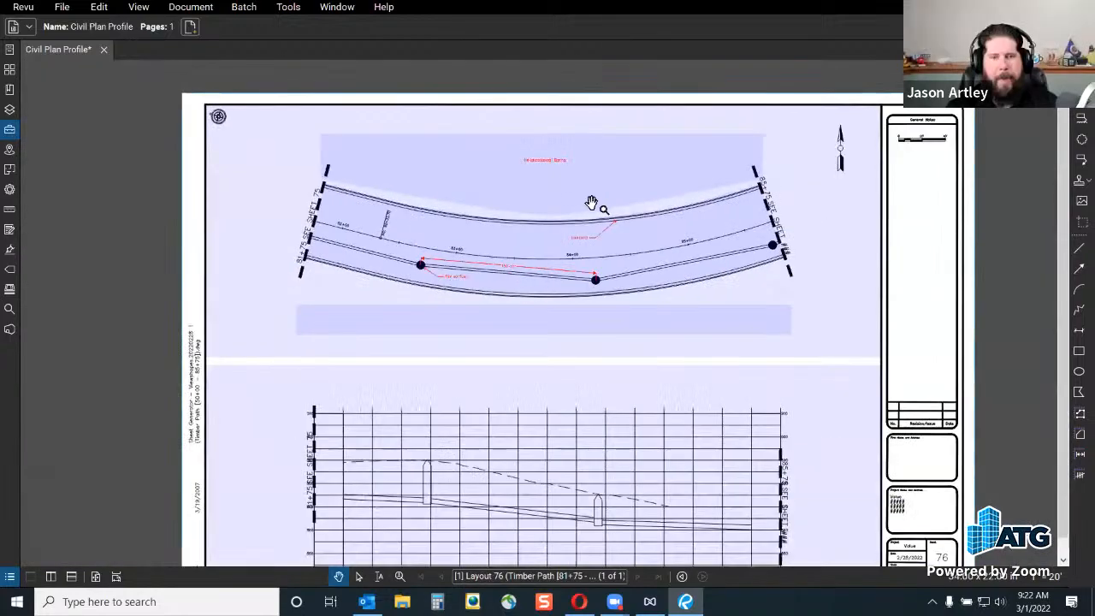
pyautogui.scroll(-1, 589, 323)
pyautogui.scroll(3, 542, 399)
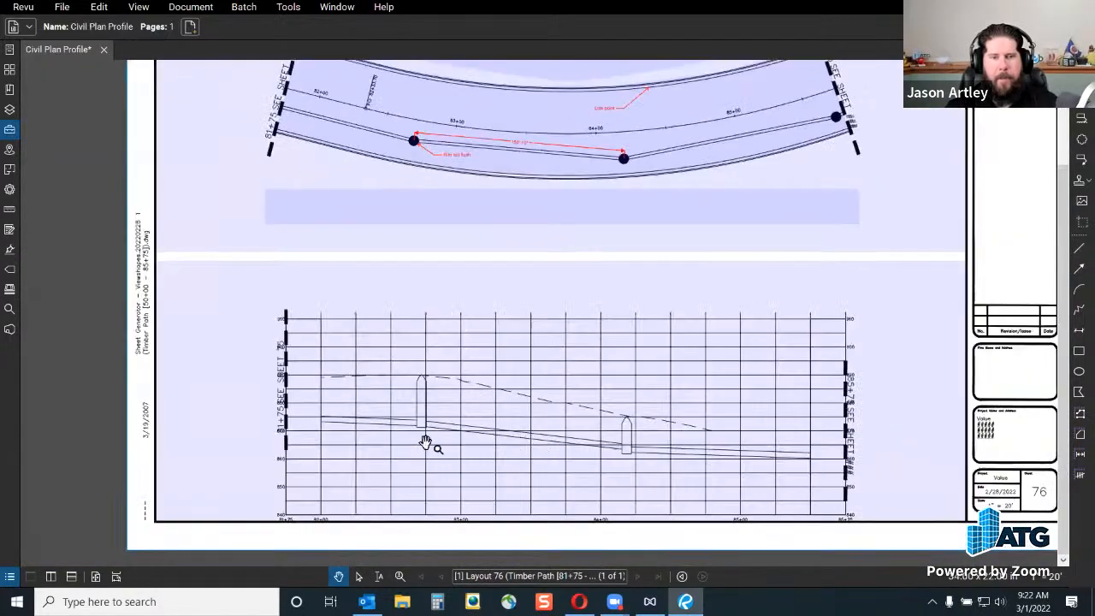
pyautogui.scroll(4, 423, 409)
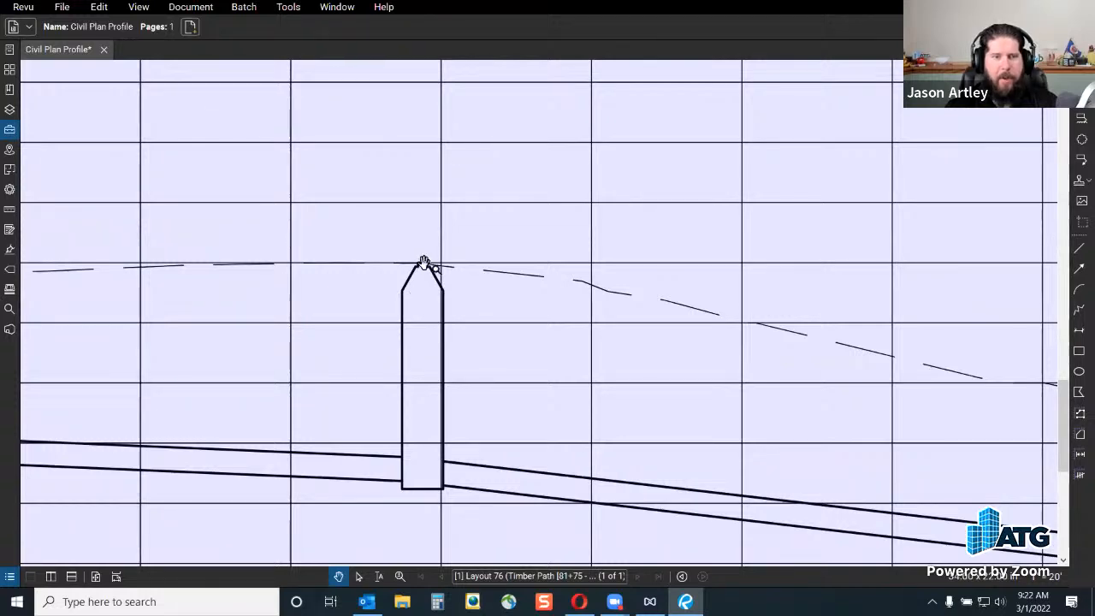
pyautogui.scroll(5, 424, 263)
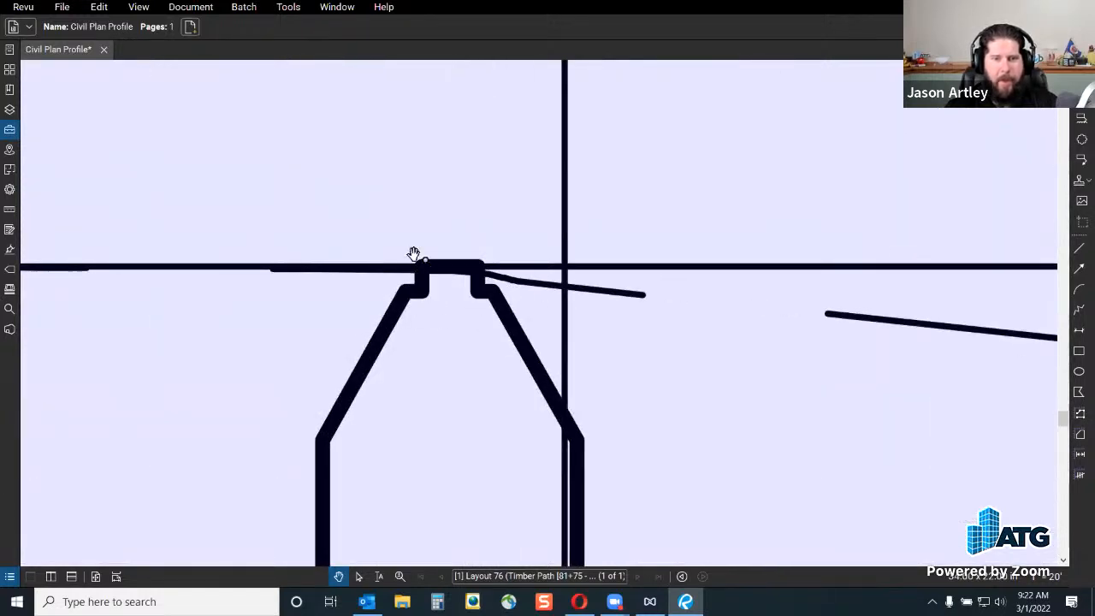
pyautogui.scroll(-5, 486, 414)
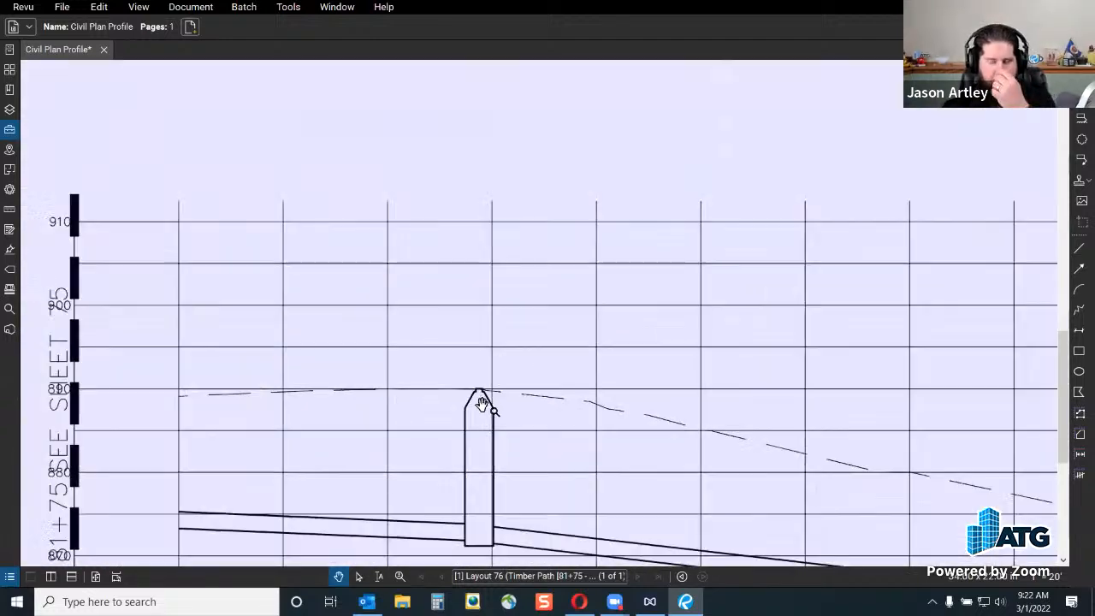
pyautogui.scroll(-5, 482, 405)
pyautogui.scroll(-2, 431, 398)
pyautogui.scroll(3, 479, 213)
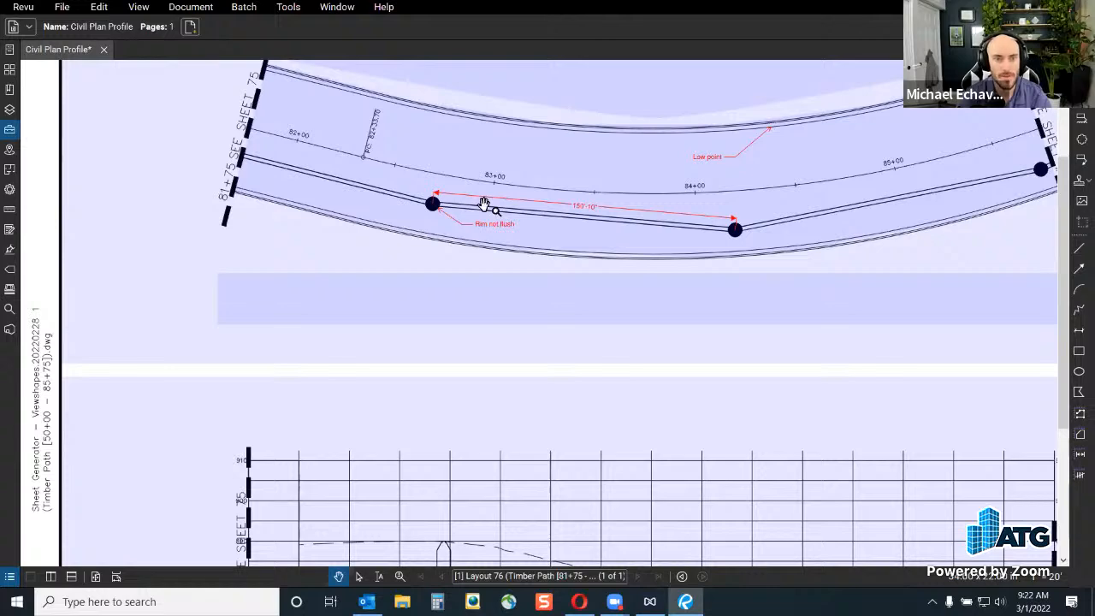
pyautogui.scroll(-5, 484, 204)
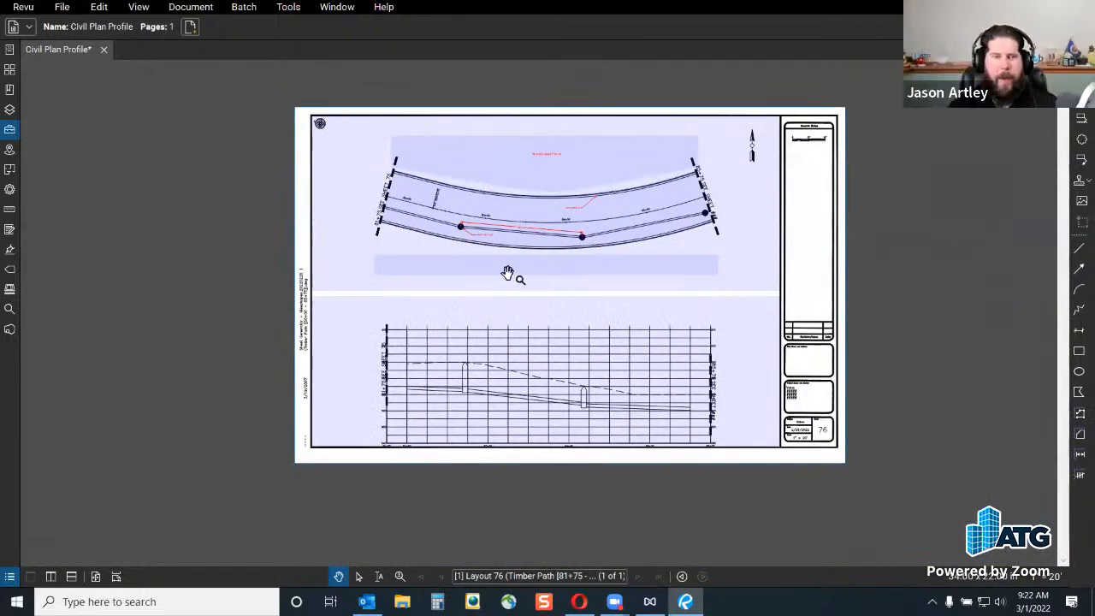
pyautogui.scroll(3, 517, 256)
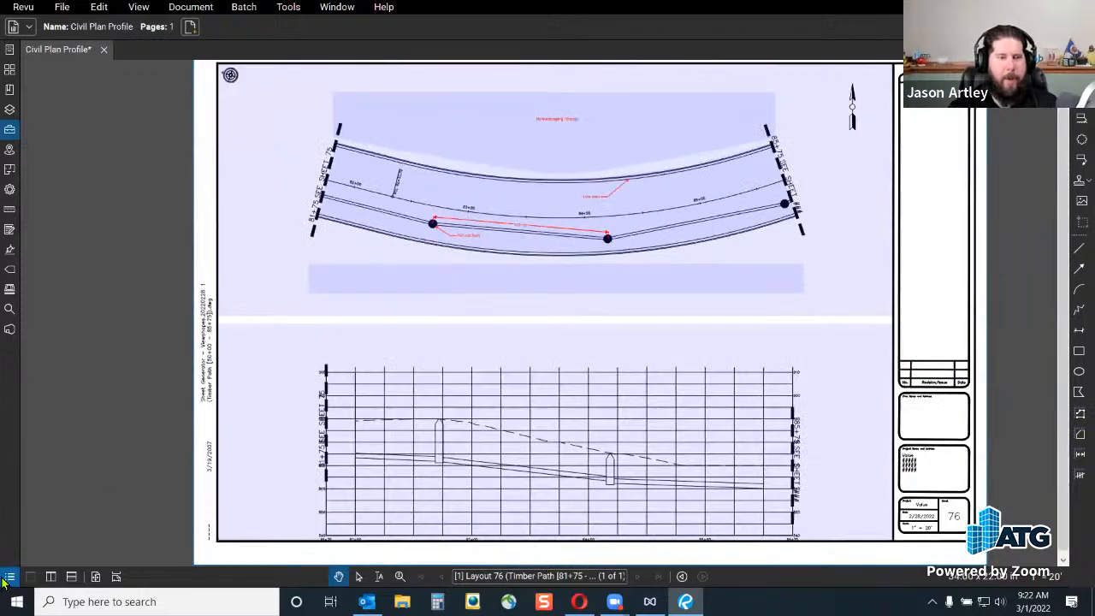
# Reopen the Markups List, widen the Subject column, and look through the markups grouped by space.
pyautogui.click(10, 576)
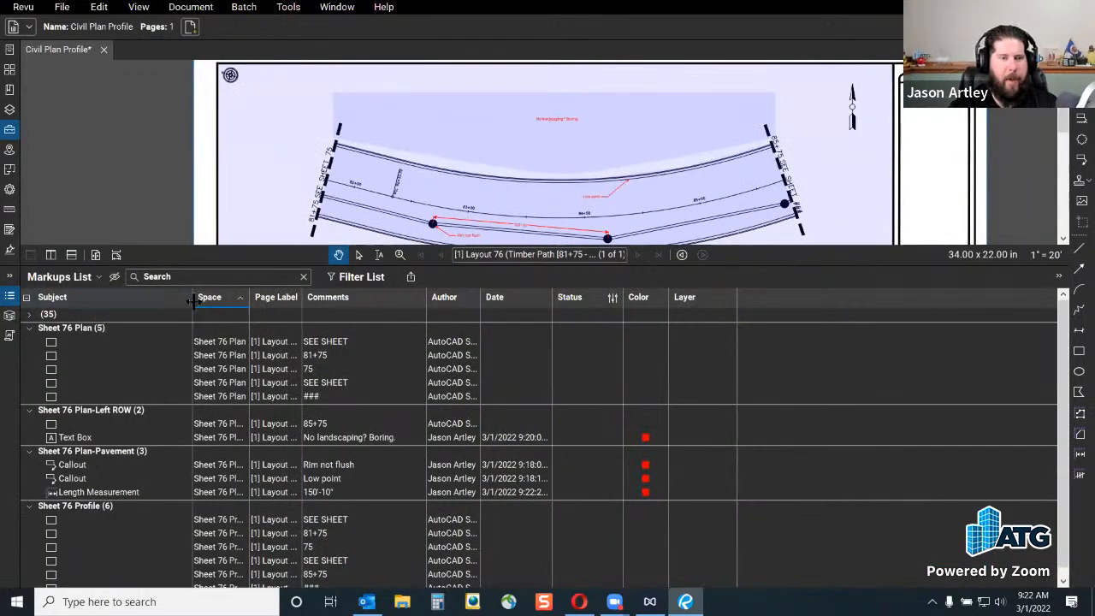
pyautogui.moveTo(238, 309); pyautogui.dragTo(243, 309)
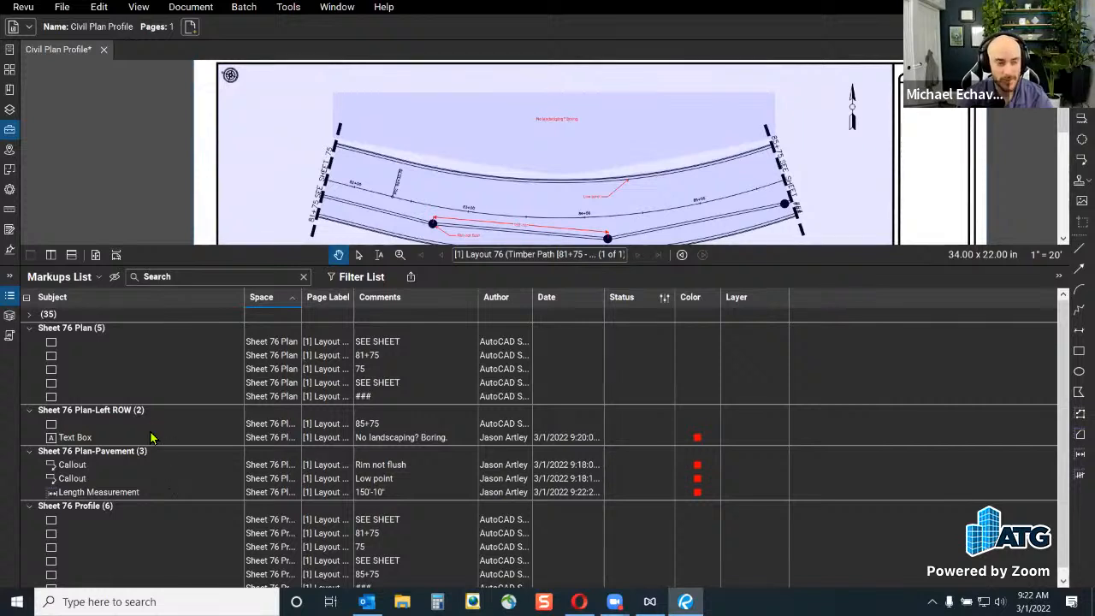
pyautogui.scroll(-1, 152, 444)
pyautogui.scroll(1, 120, 546)
pyautogui.scroll(-1, 152, 533)
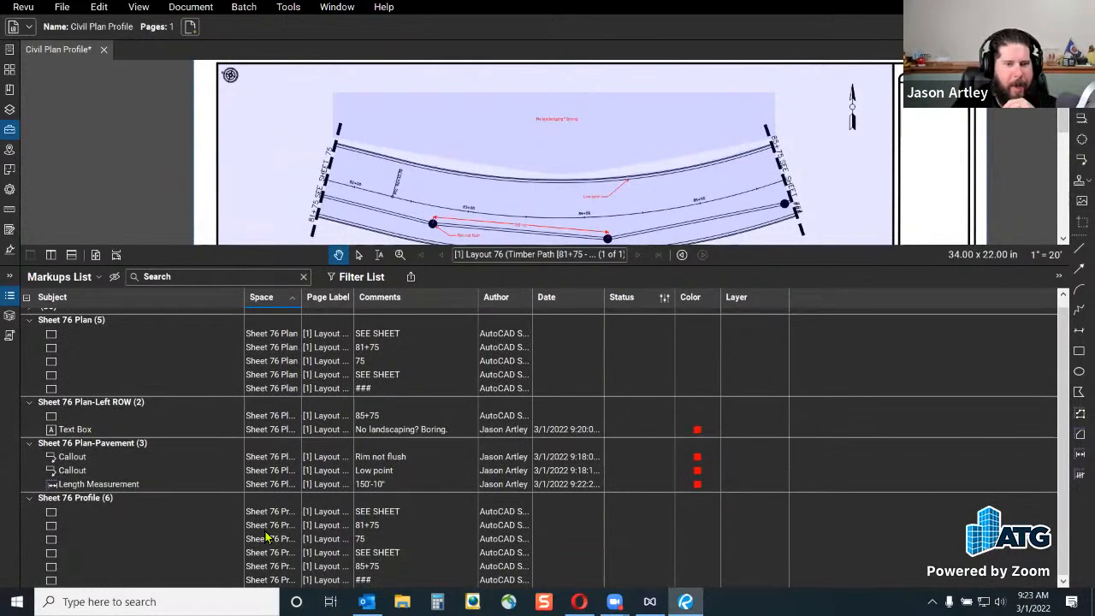
pyautogui.scroll(1, 82, 522)
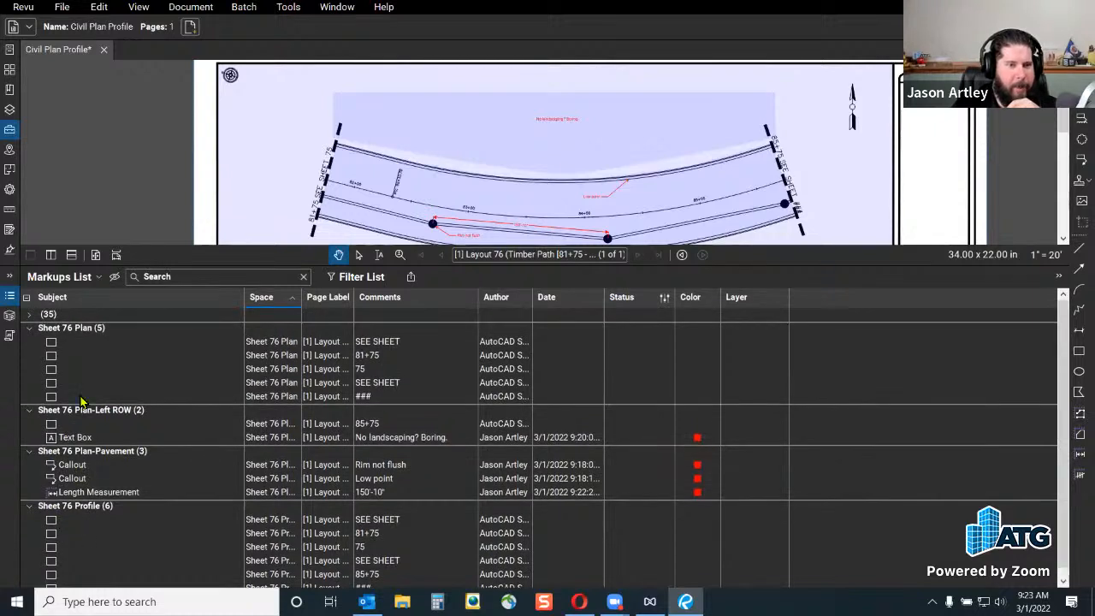
# Check the commands available for the first SEE SHEET markup in Sheet 76 Plan and for the document, and close the Markups List.
pyautogui.click(63, 343)
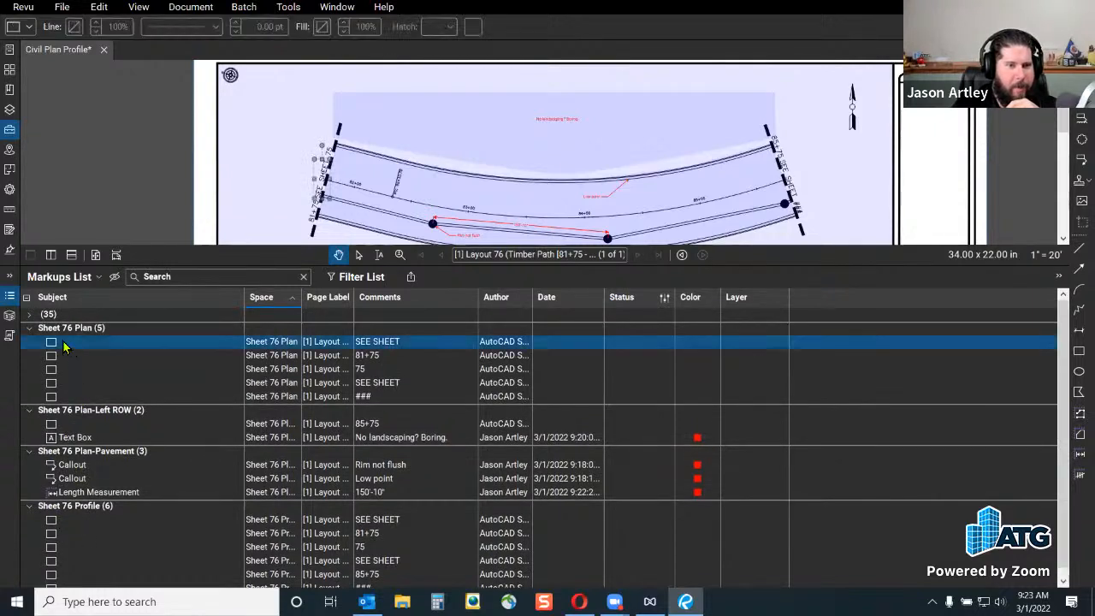
pyautogui.rightClick(108, 345)
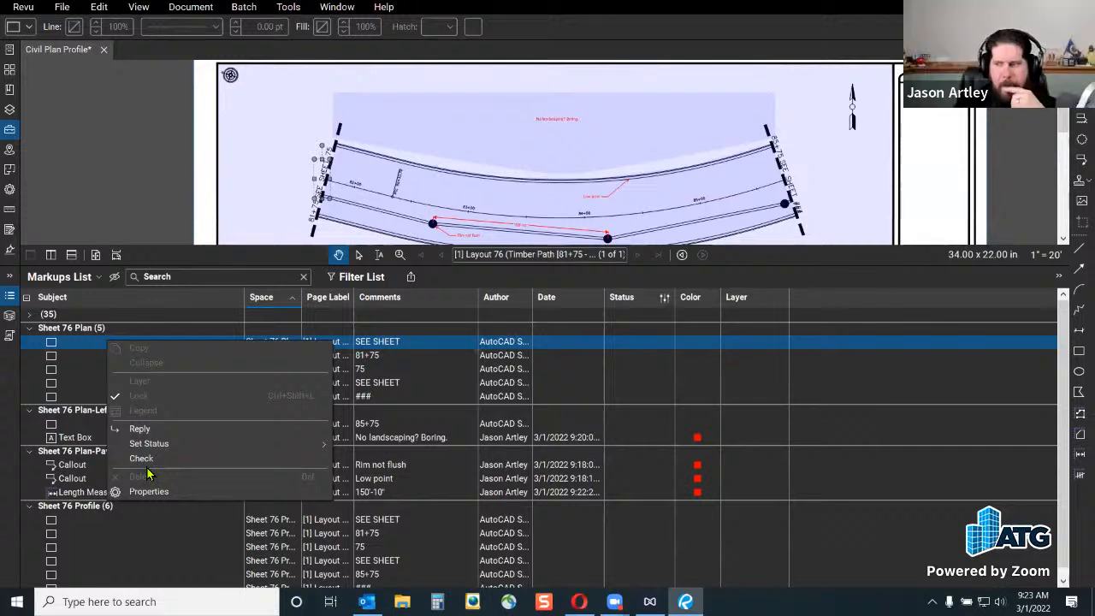
pyautogui.click(89, 206)
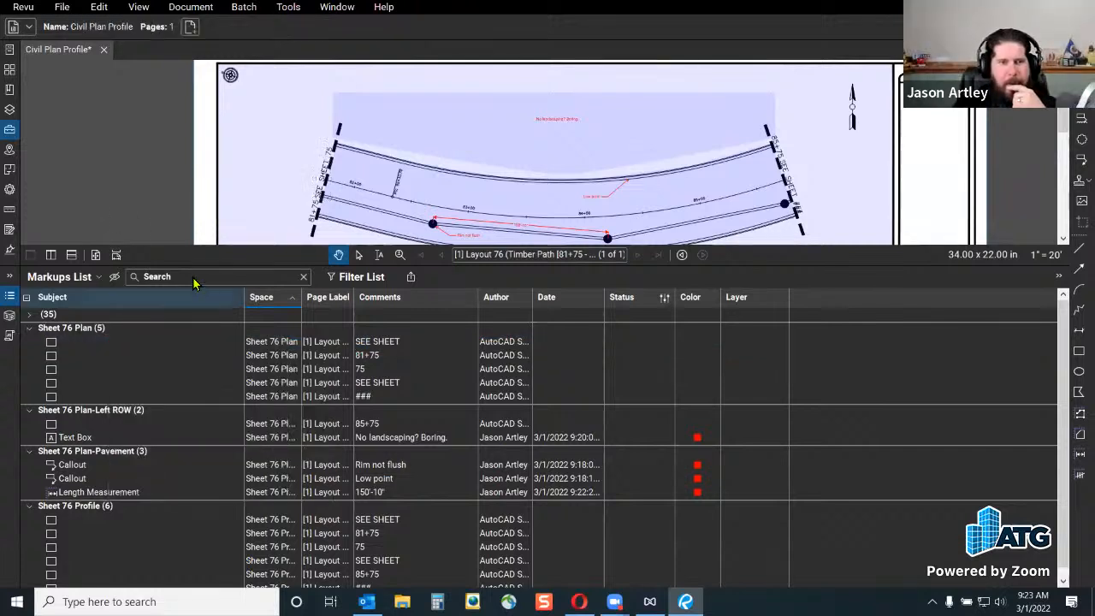
pyautogui.click(193, 12)
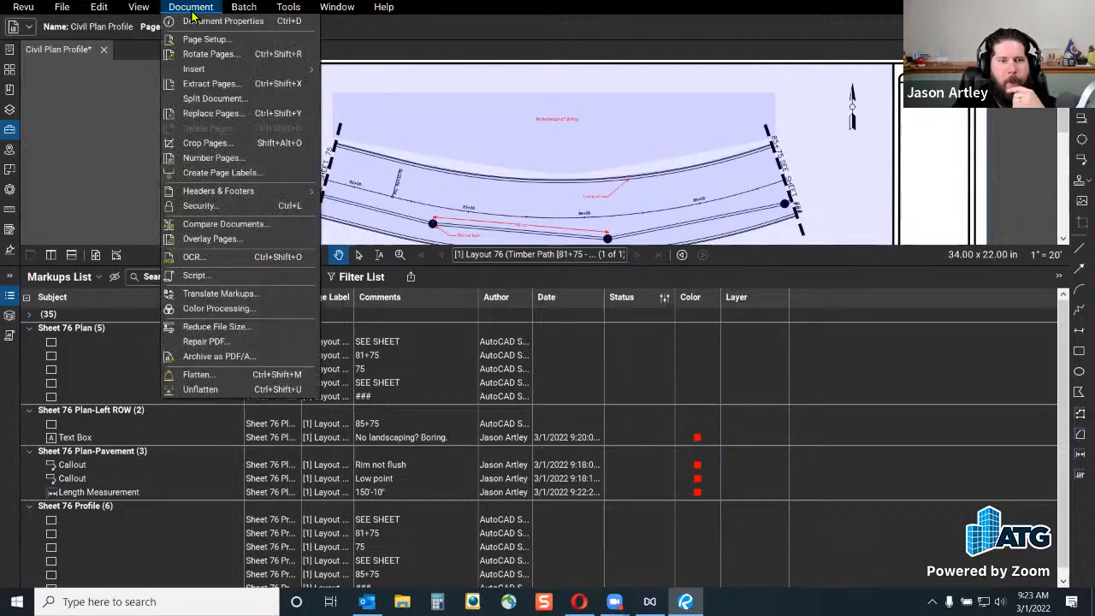
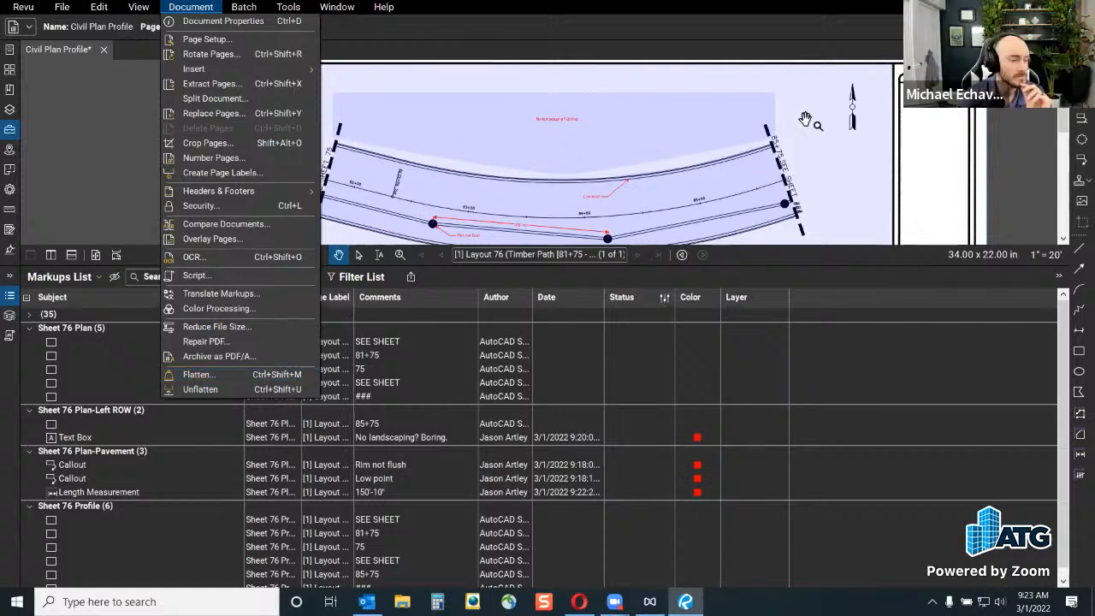
pyautogui.click(941, 173)
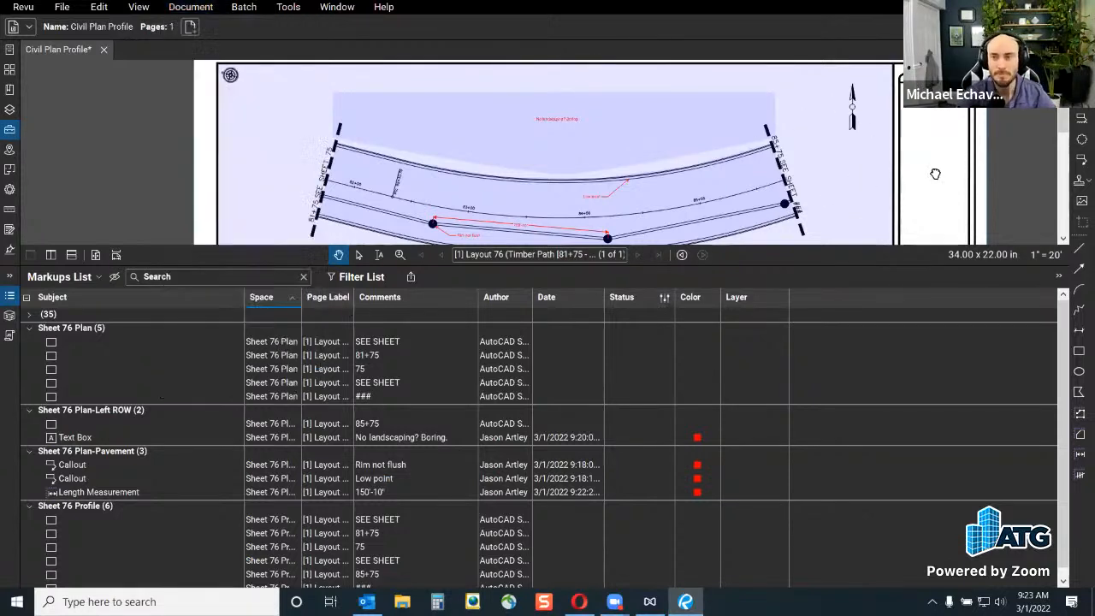
pyautogui.click(10, 296)
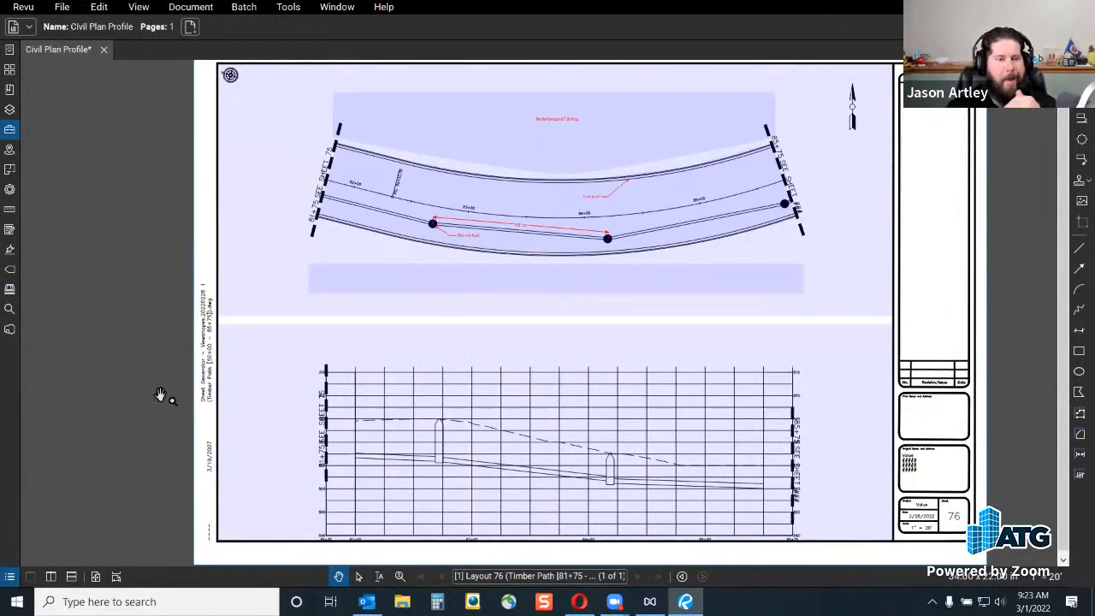
# Show the Markups List again and widen the Author column so the full author names fit.
pyautogui.click(10, 578)
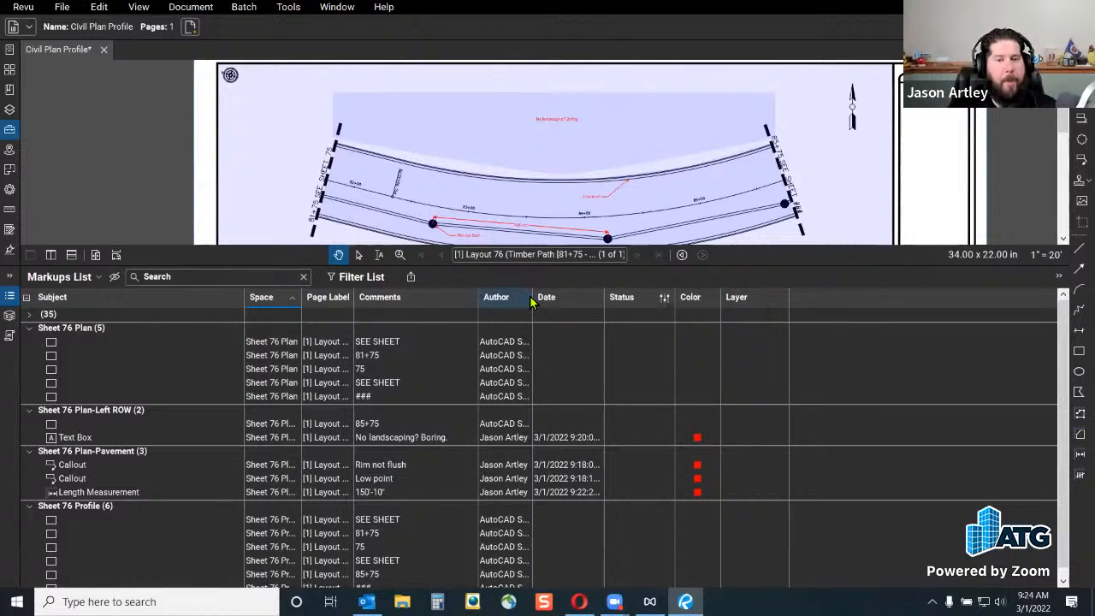
pyautogui.moveTo(532, 297); pyautogui.dragTo(590, 302)
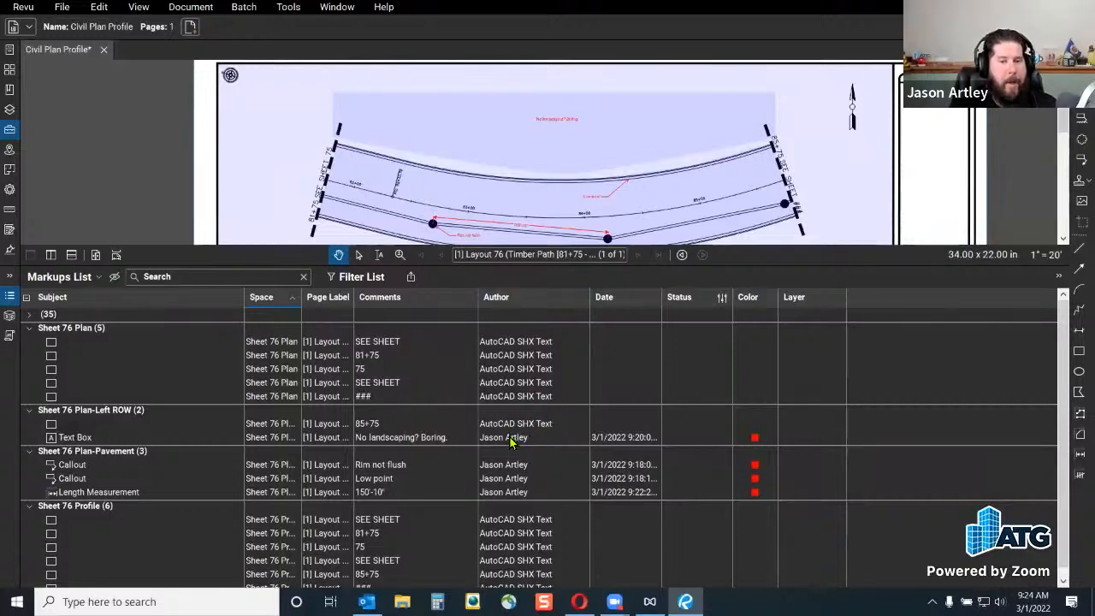
pyautogui.press('ctrl')
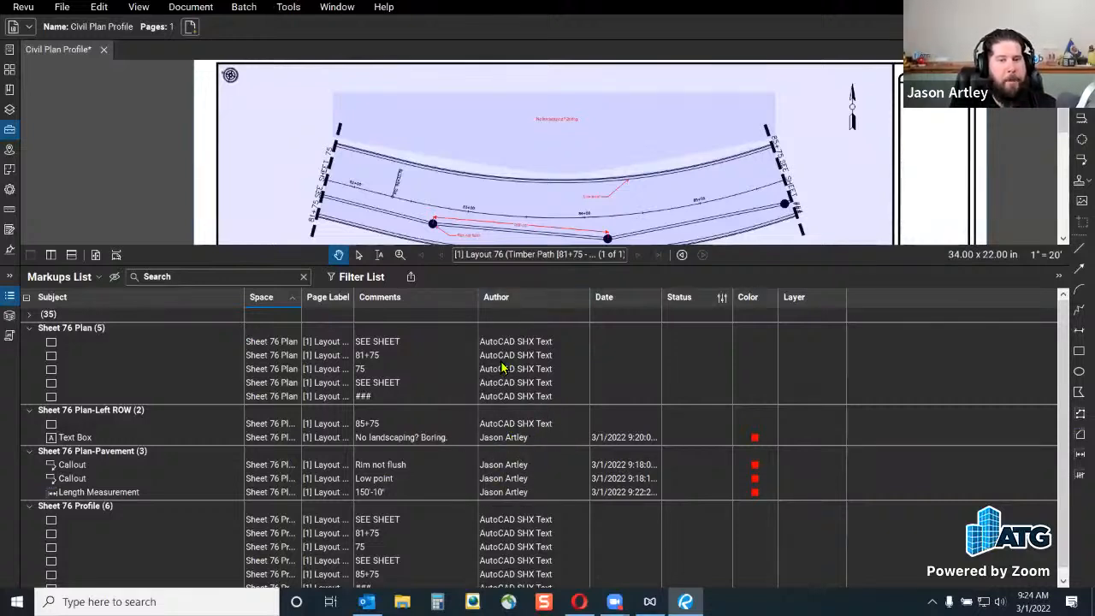
pyautogui.press('ctrl')
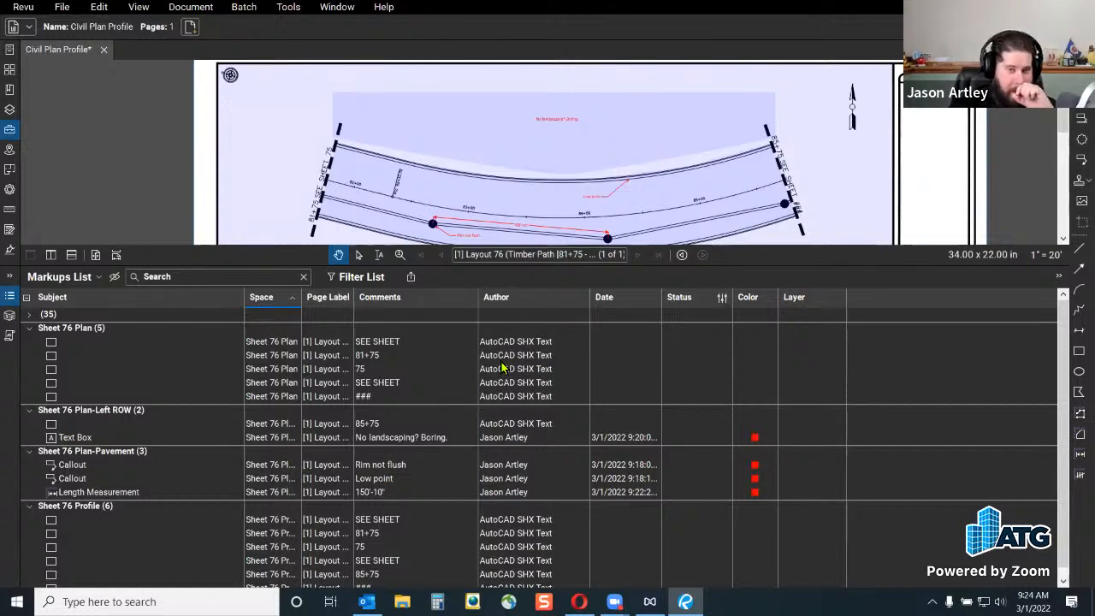
pyautogui.scroll(-1, 532, 409)
pyautogui.scroll(1, 526, 512)
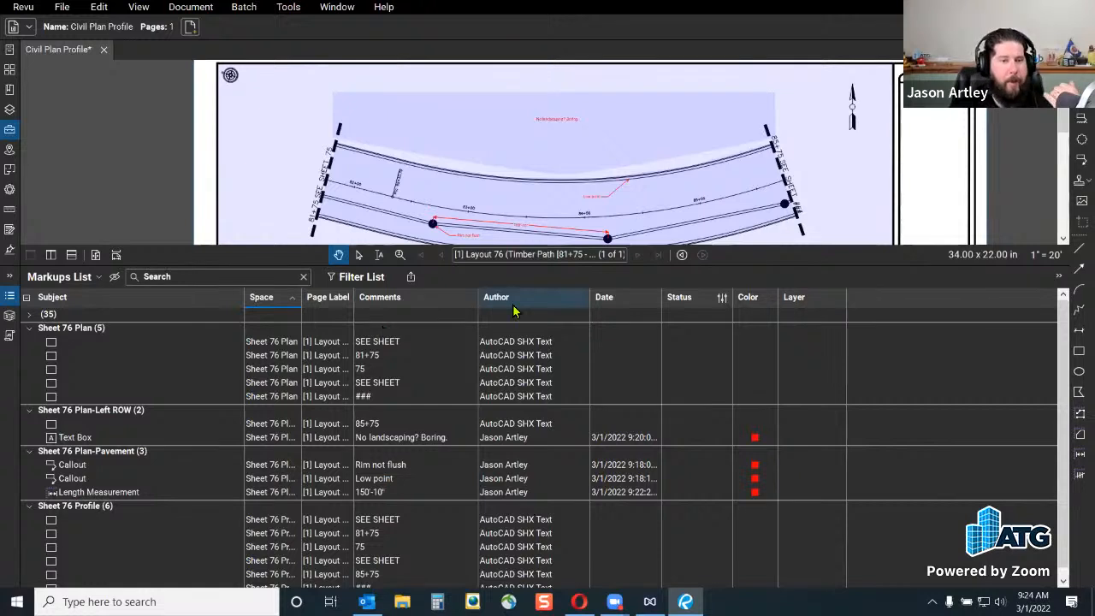
# Turn on the list filter, sort the markups by Author, and turn the filter off again.
pyautogui.click(334, 279)
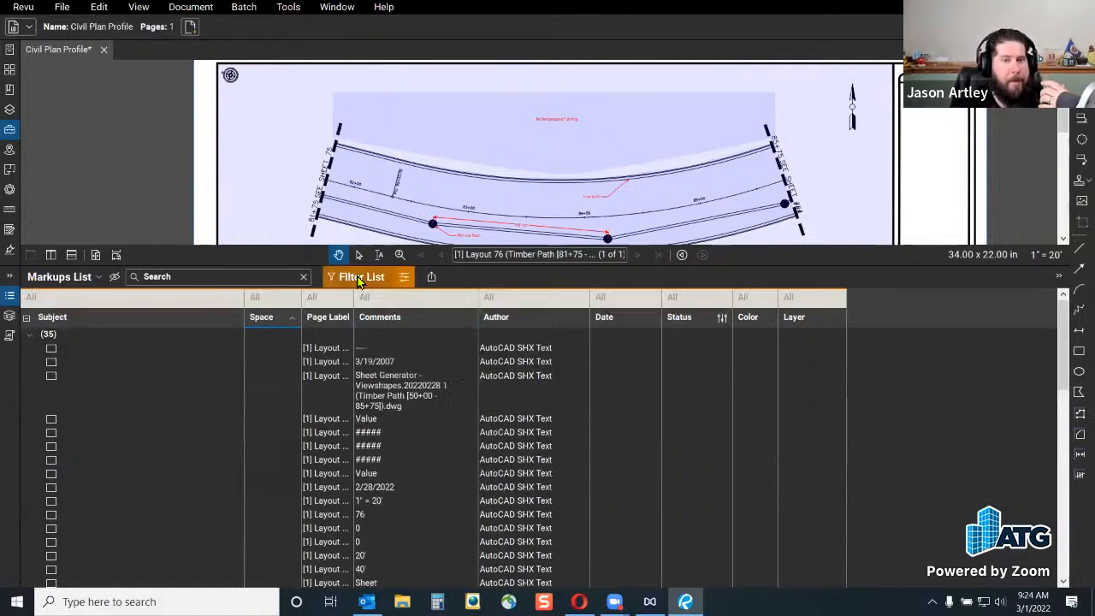
pyautogui.click(532, 318)
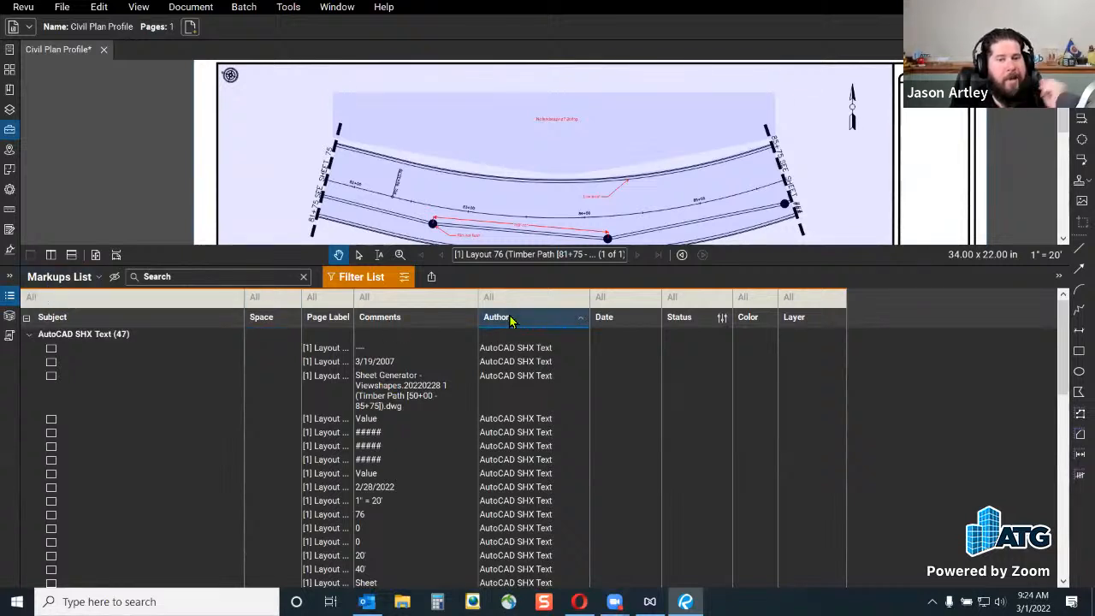
pyautogui.click(360, 278)
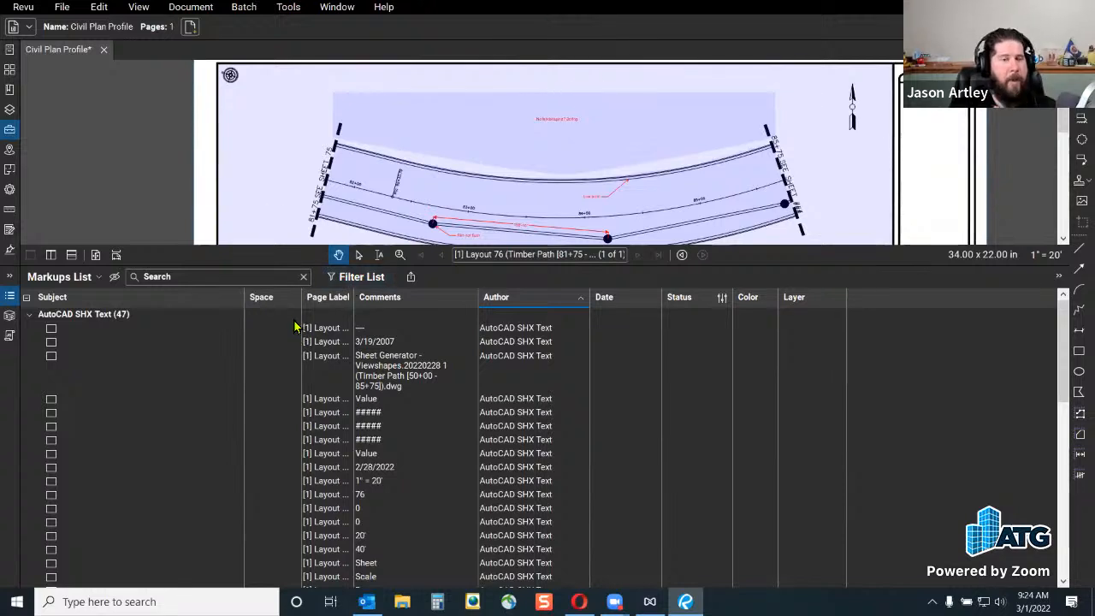
# Review the markup types and options offered for flattening the Civil Plan Profile document, and leave without flattening.
pyautogui.click(190, 7)
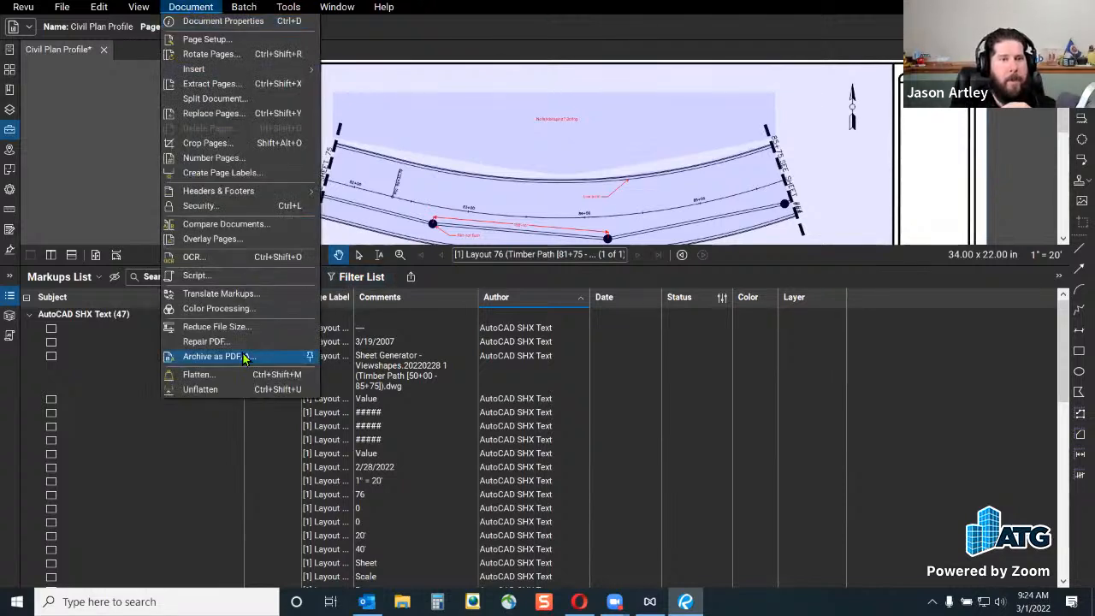
pyautogui.click(214, 374)
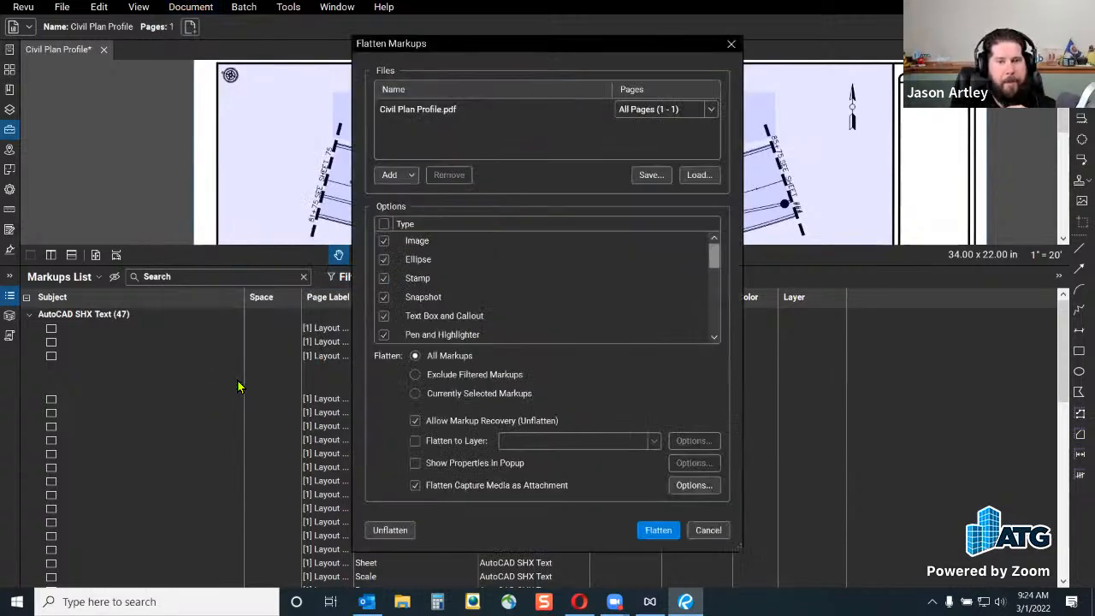
pyautogui.scroll(-6, 557, 293)
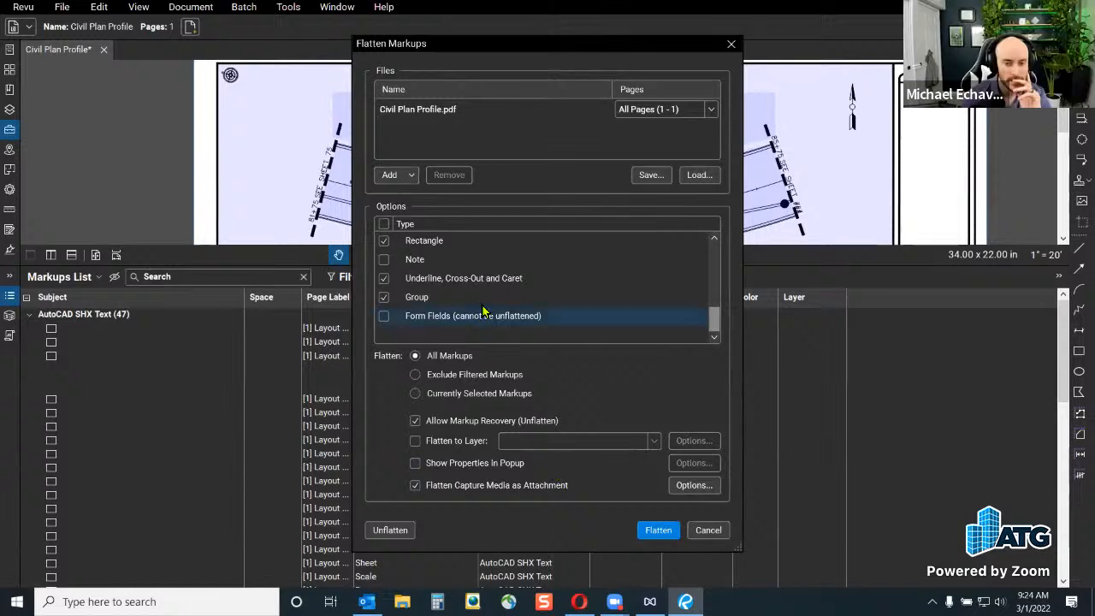
pyautogui.scroll(6, 486, 313)
pyautogui.scroll(-3, 484, 311)
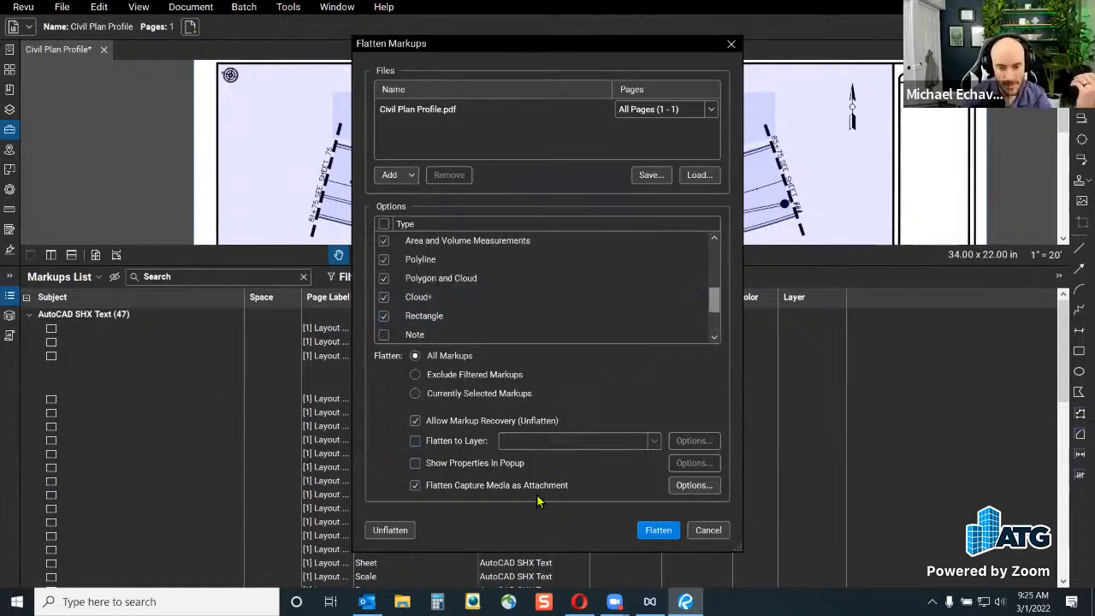
pyautogui.scroll(-2, 476, 325)
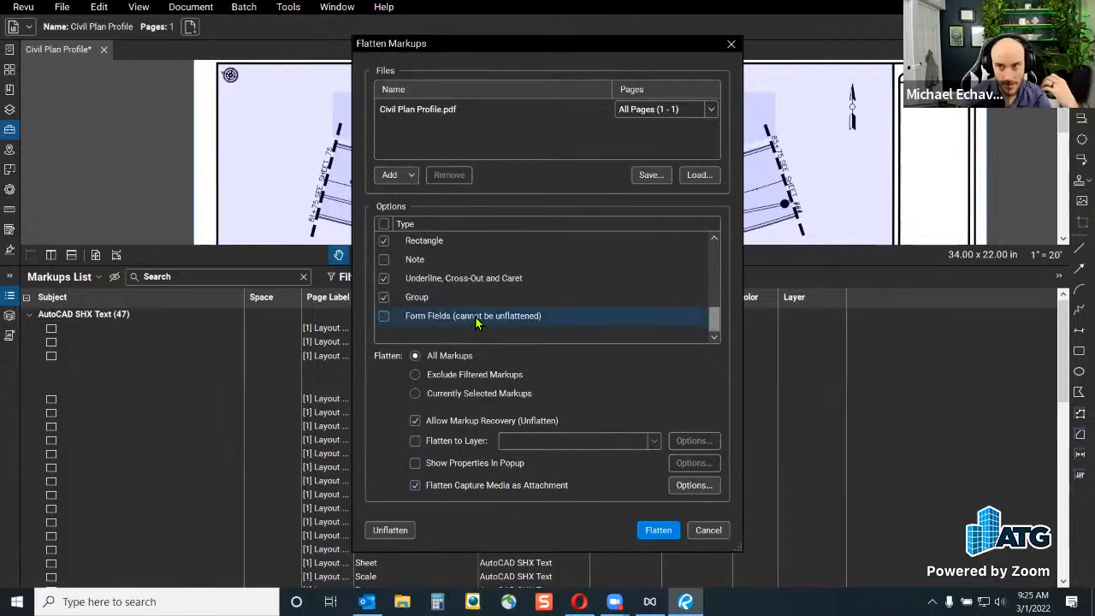
pyautogui.scroll(5, 477, 319)
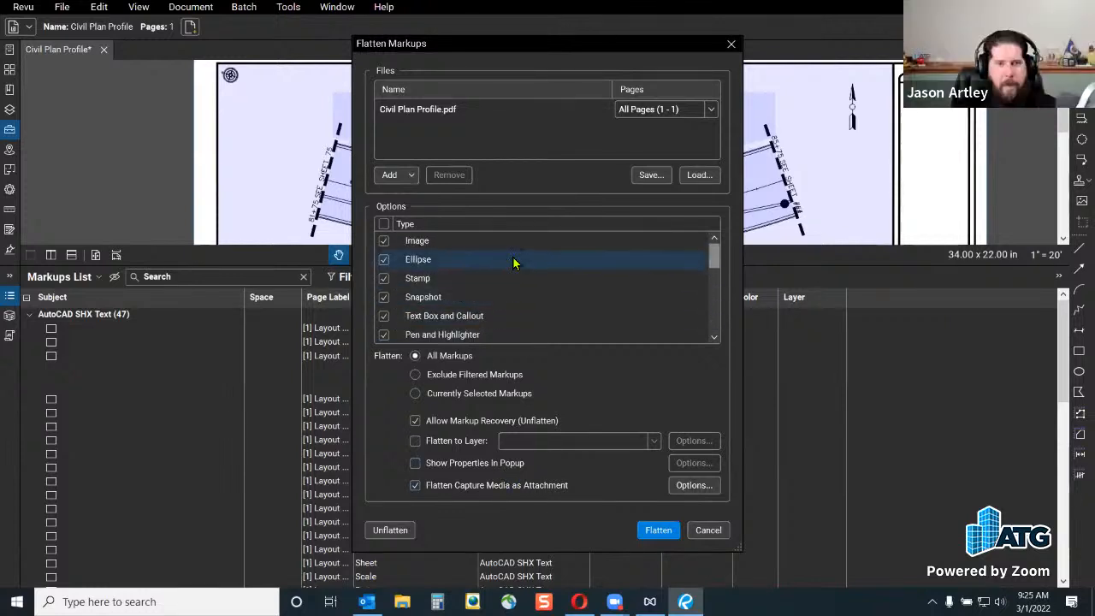
pyautogui.moveTo(713, 263)
pyautogui.mouseDown()
pyautogui.moveTo(722, 327)
pyautogui.moveTo(710, 249)
pyautogui.mouseUp()
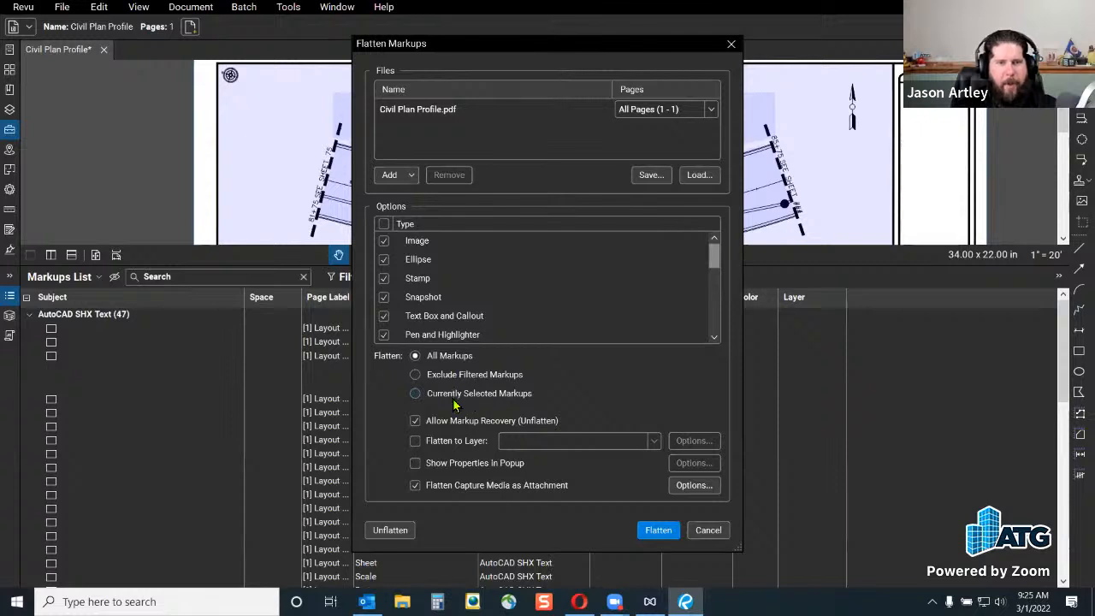
pyautogui.click(717, 533)
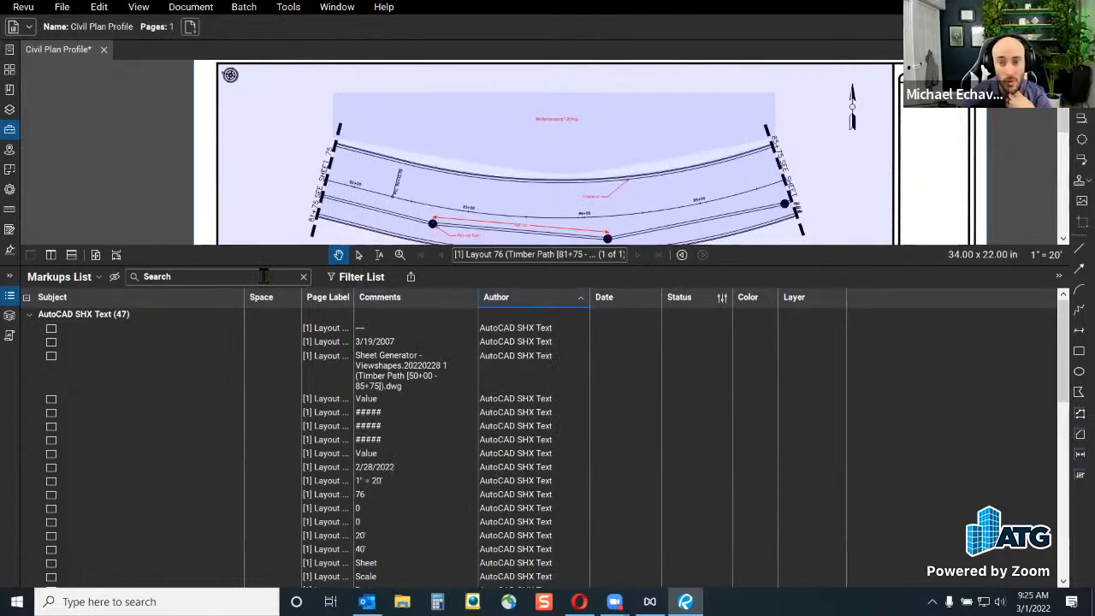
# Turn on the Markups List filter and show only the markups whose author is AutoCAD SHX Text.
pyautogui.click(352, 278)
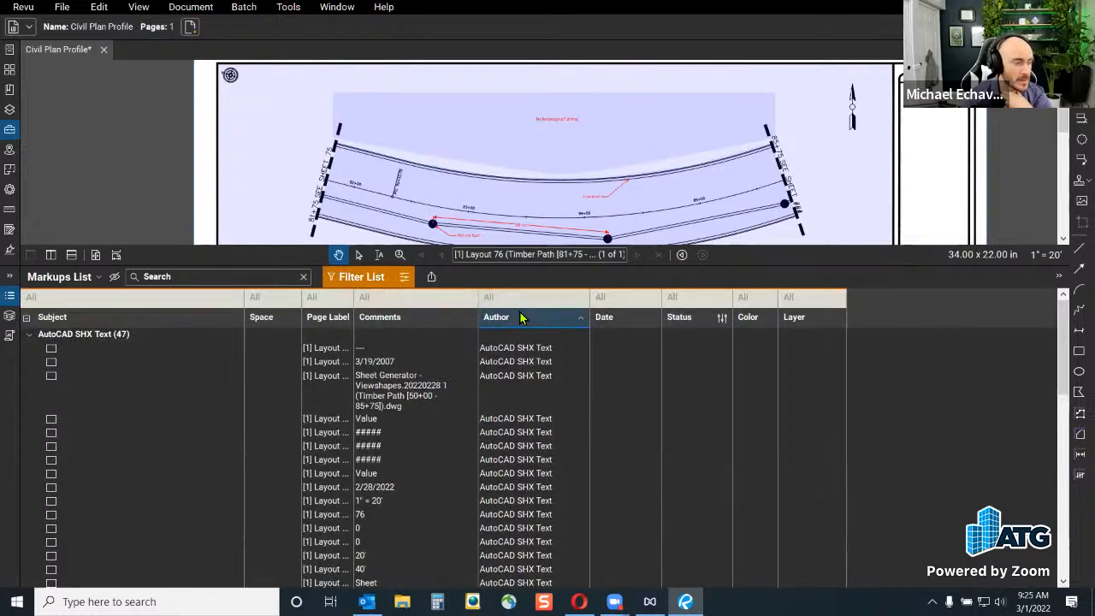
pyautogui.click(520, 319)
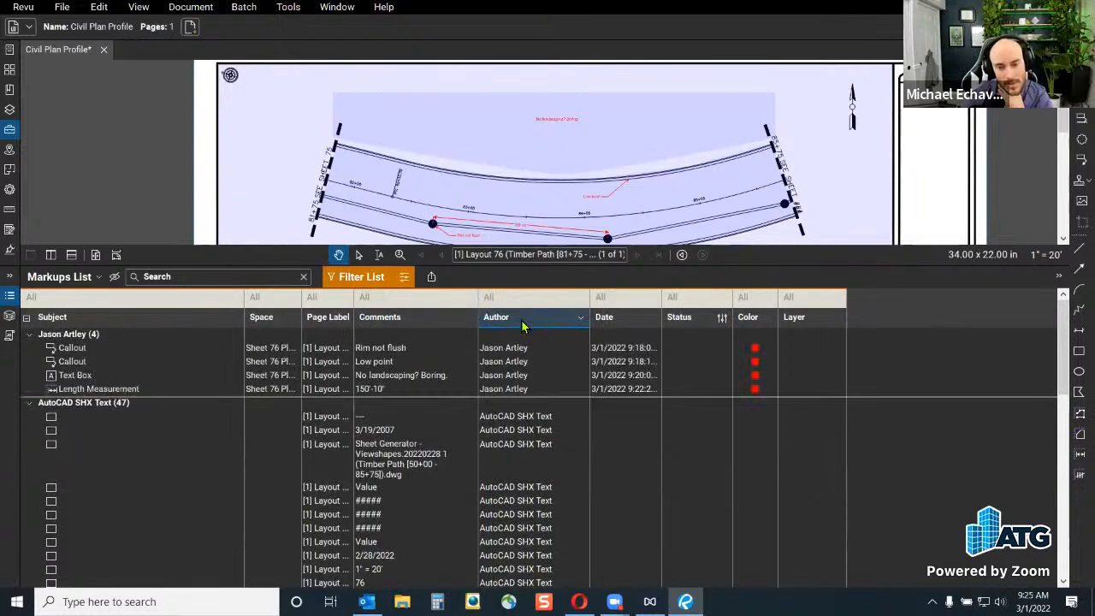
pyautogui.click(520, 319)
pyautogui.click(520, 300)
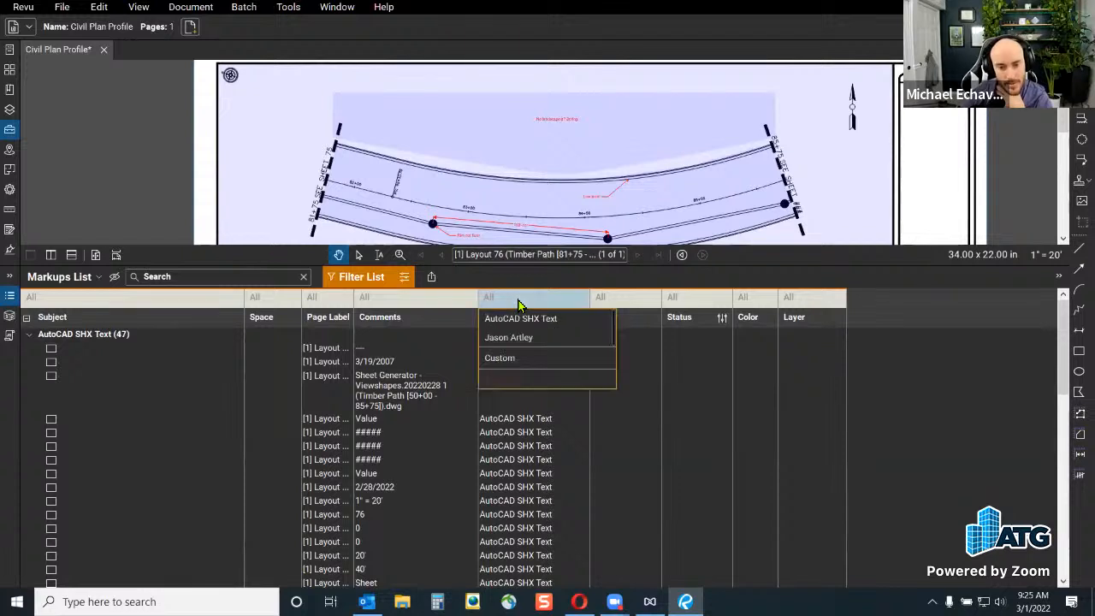
pyautogui.click(516, 325)
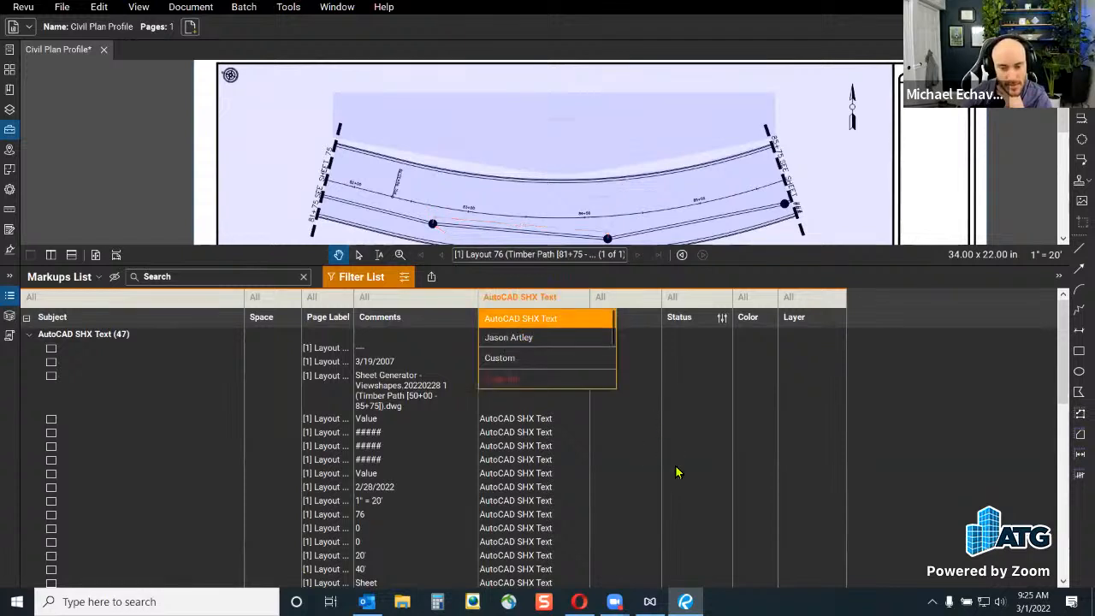
pyautogui.click(676, 466)
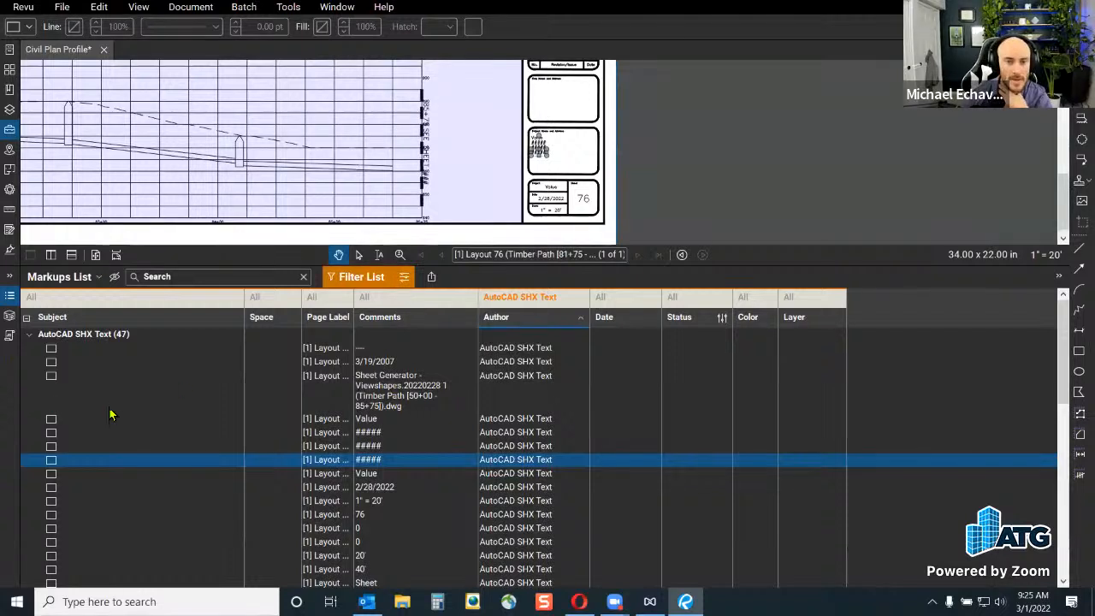
# Select all the filtered AutoCAD SHX Text markups in the list and check which commands are available for them.
pyautogui.hotkey('ctrl', 'a')
pyautogui.rightClick(505, 438)
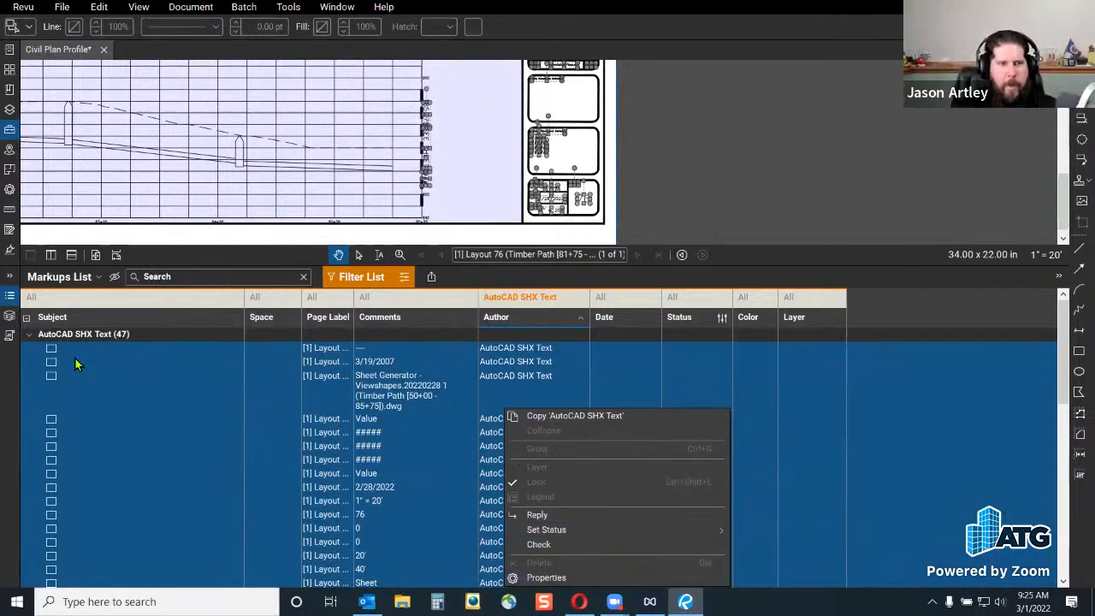
pyautogui.click(438, 336)
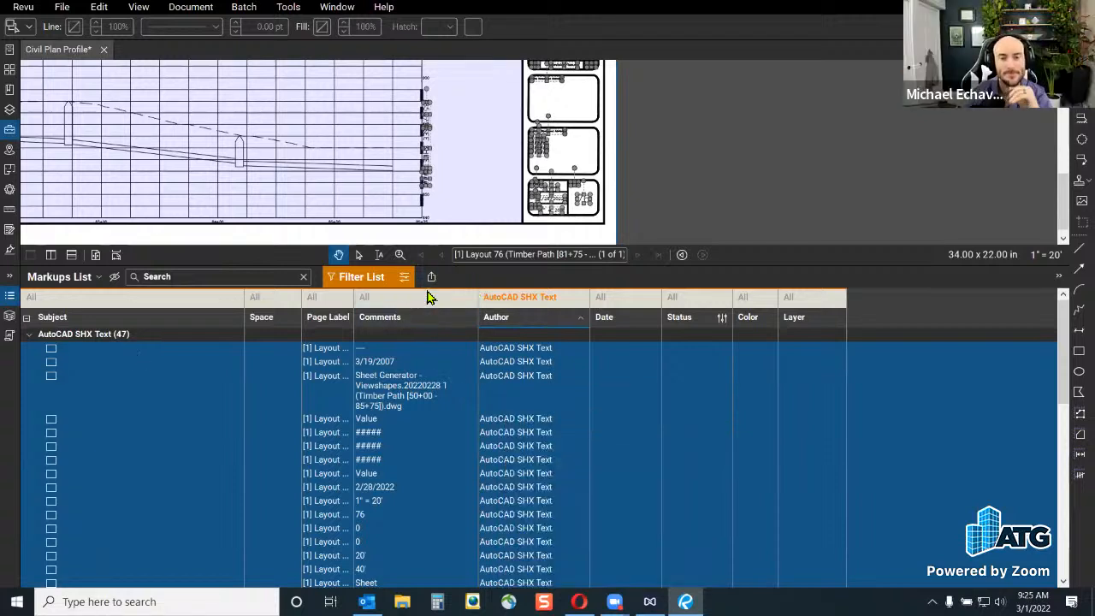
pyautogui.rightClick(241, 402)
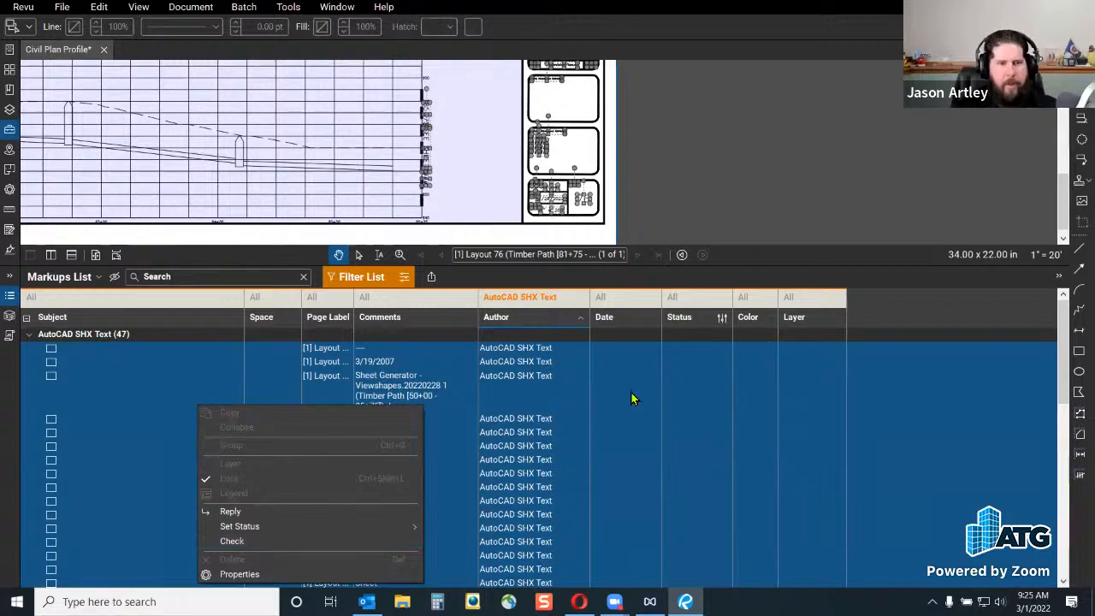
pyautogui.click(632, 428)
pyautogui.click(631, 421)
pyautogui.click(374, 278)
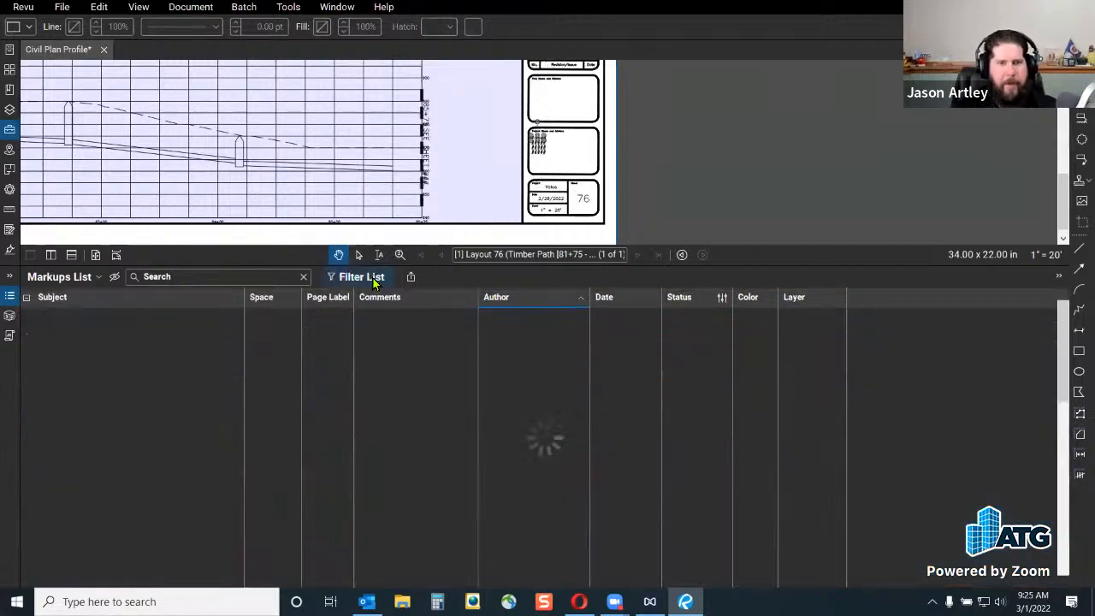
pyautogui.click(373, 277)
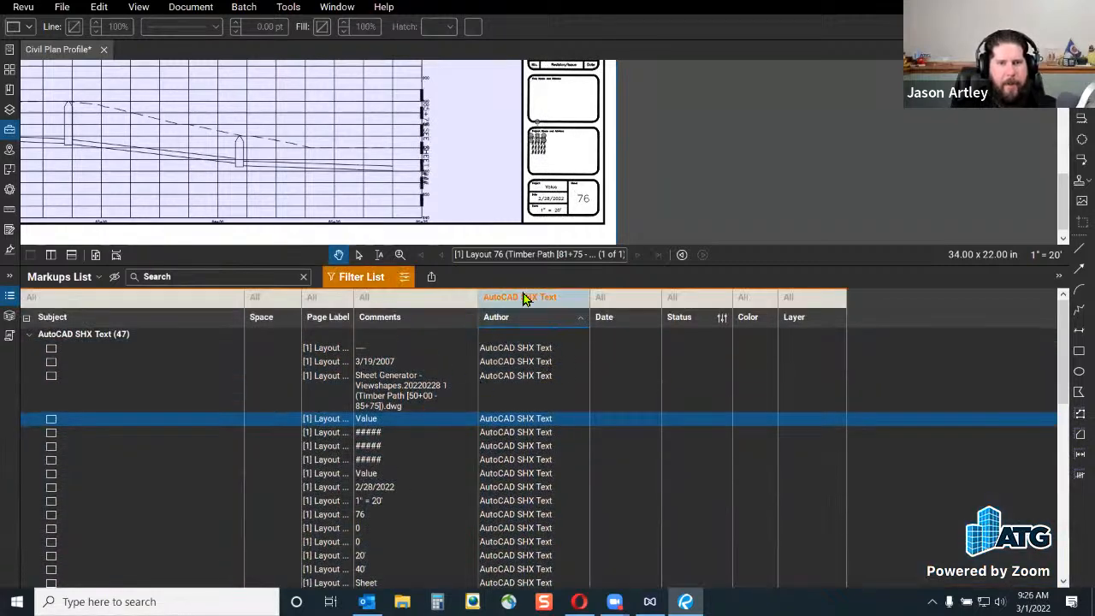
# Select all the AutoCAD SHX Text markups from one on the drawing and flatten them.
pyautogui.click(428, 168)
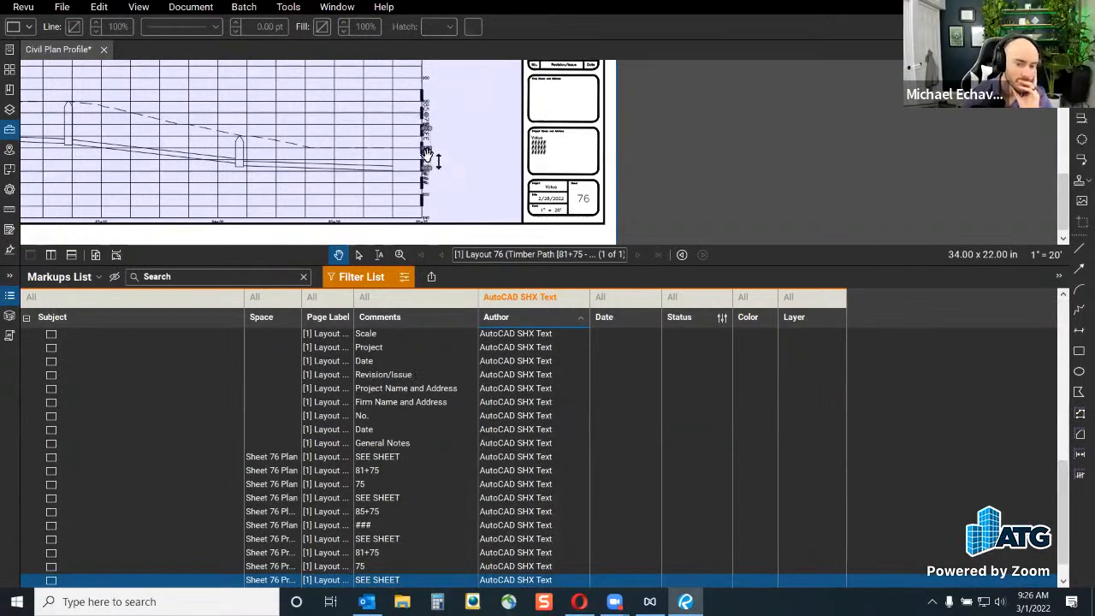
pyautogui.hotkey('ctrl', 'a')
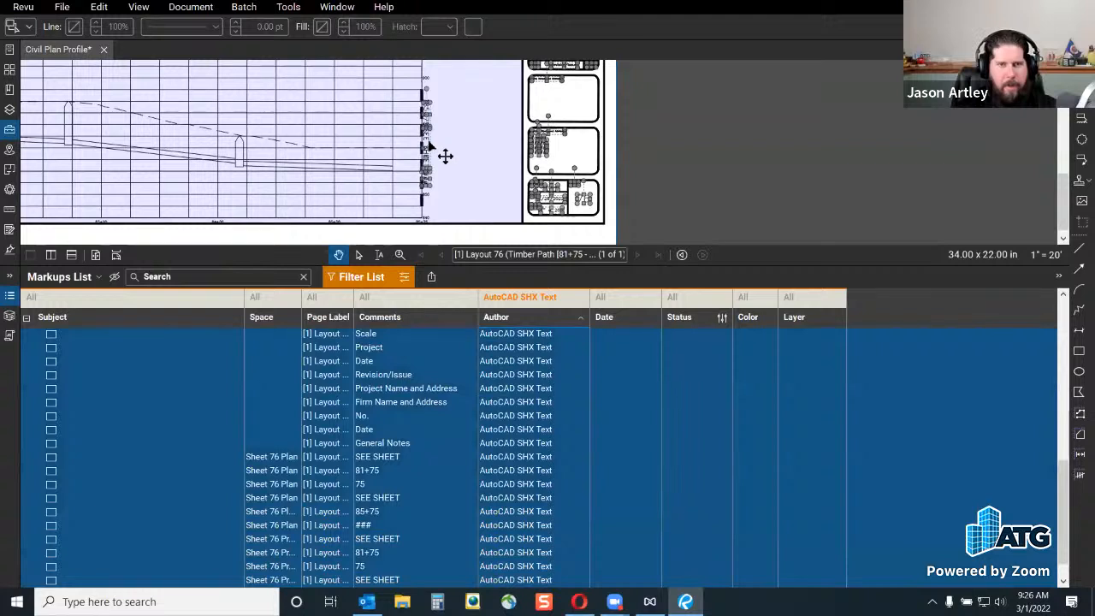
pyautogui.rightClick(427, 147)
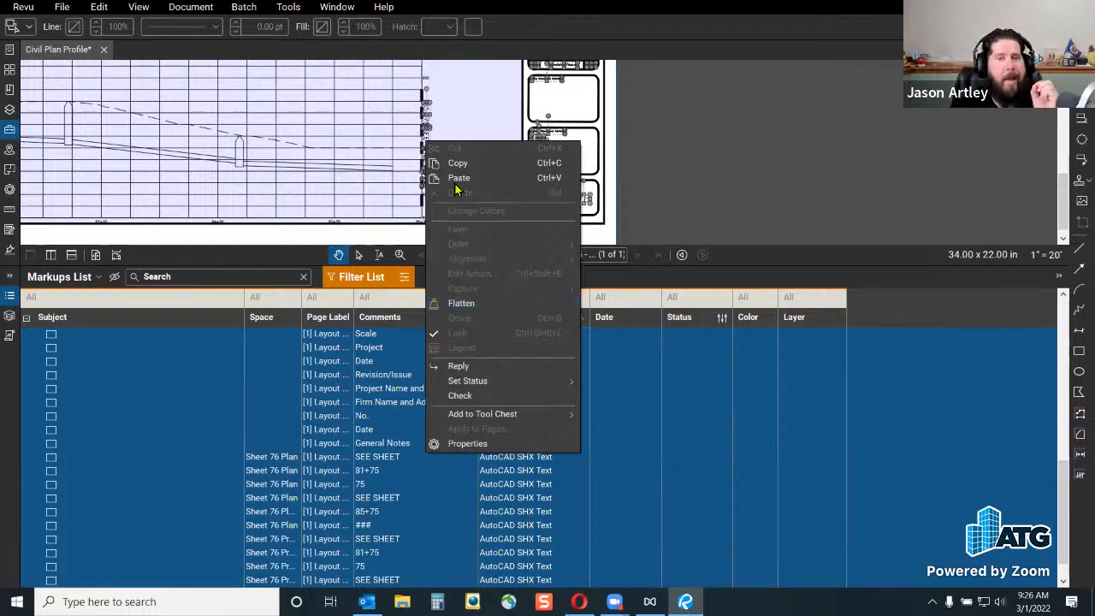
pyautogui.click(469, 304)
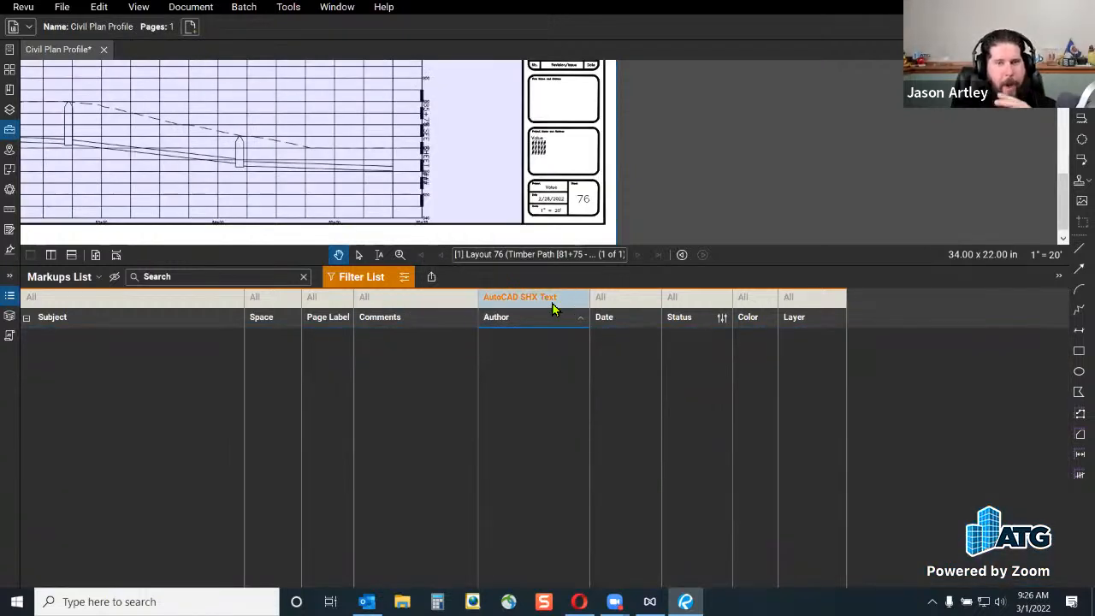
# Clear the Author filter and reduce the height of the Markups List to give the sheet more room.
pyautogui.click(552, 302)
pyautogui.click(496, 378)
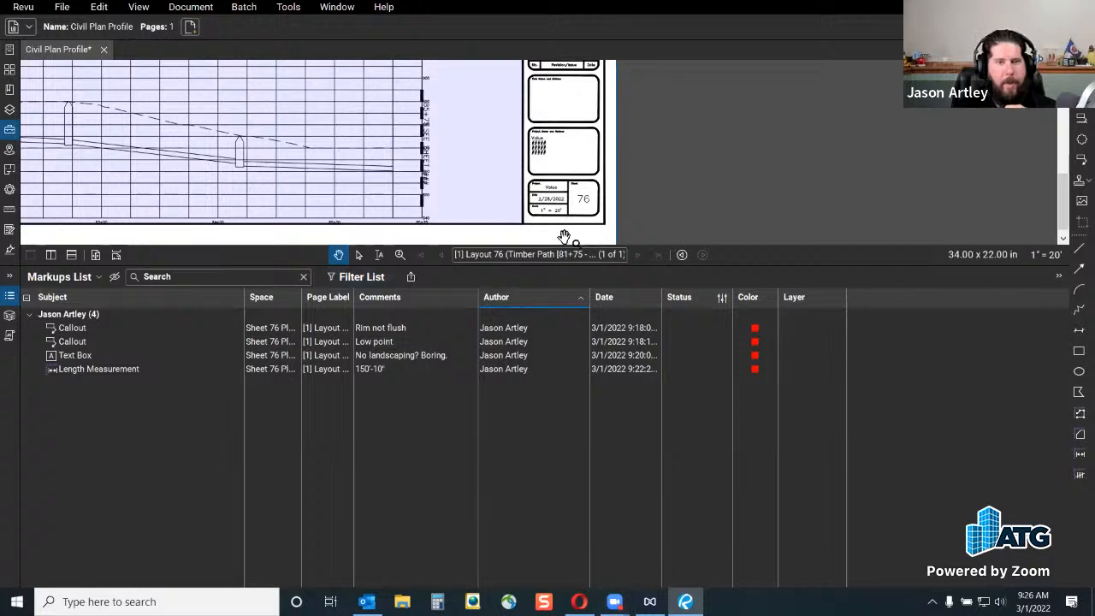
pyautogui.scroll(-3, 578, 197)
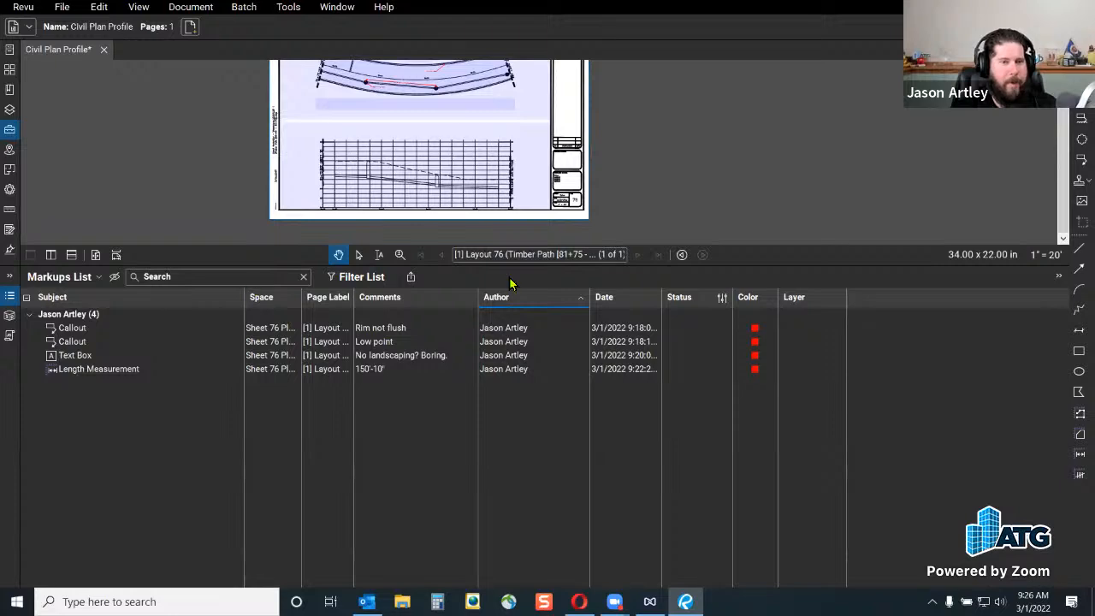
pyautogui.moveTo(719, 263); pyautogui.dragTo(719, 438)
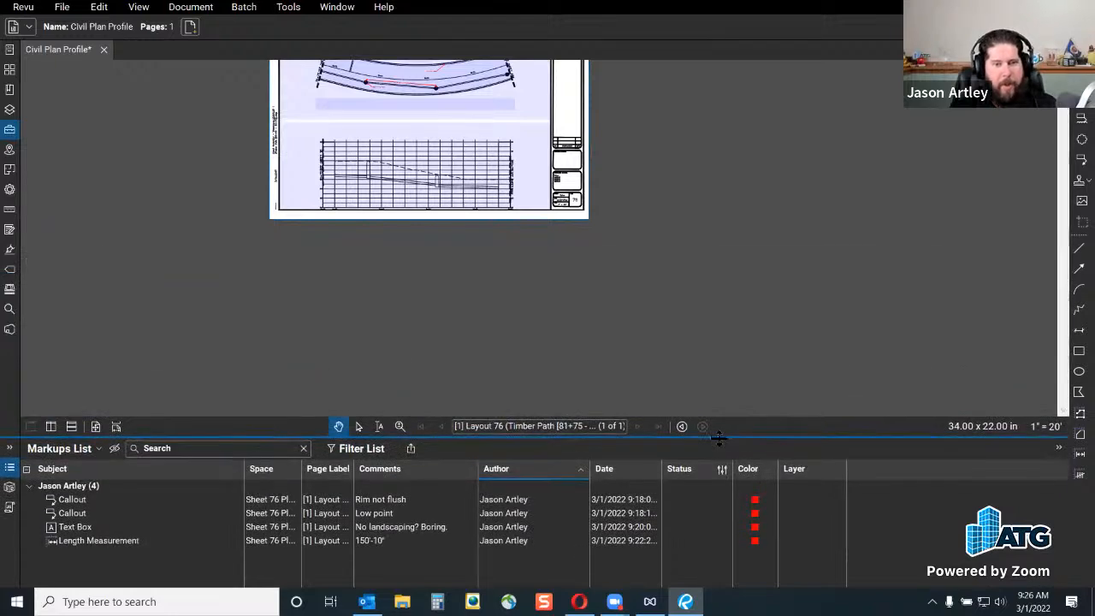
pyautogui.scroll(-2, 653, 344)
pyautogui.scroll(4, 511, 160)
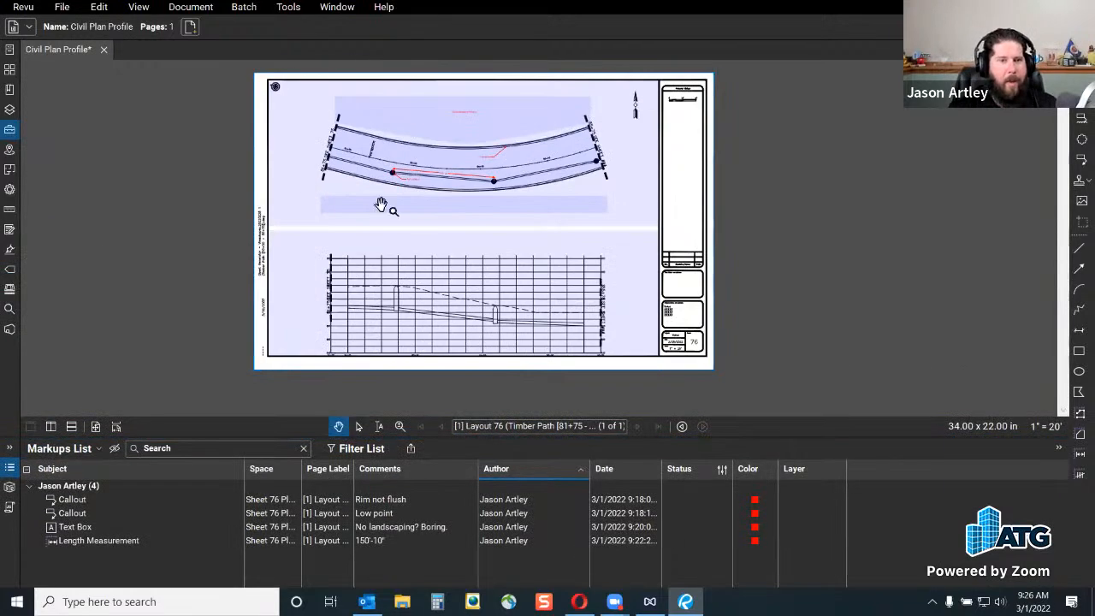
pyautogui.scroll(2, 256, 218)
pyautogui.scroll(-1, 272, 212)
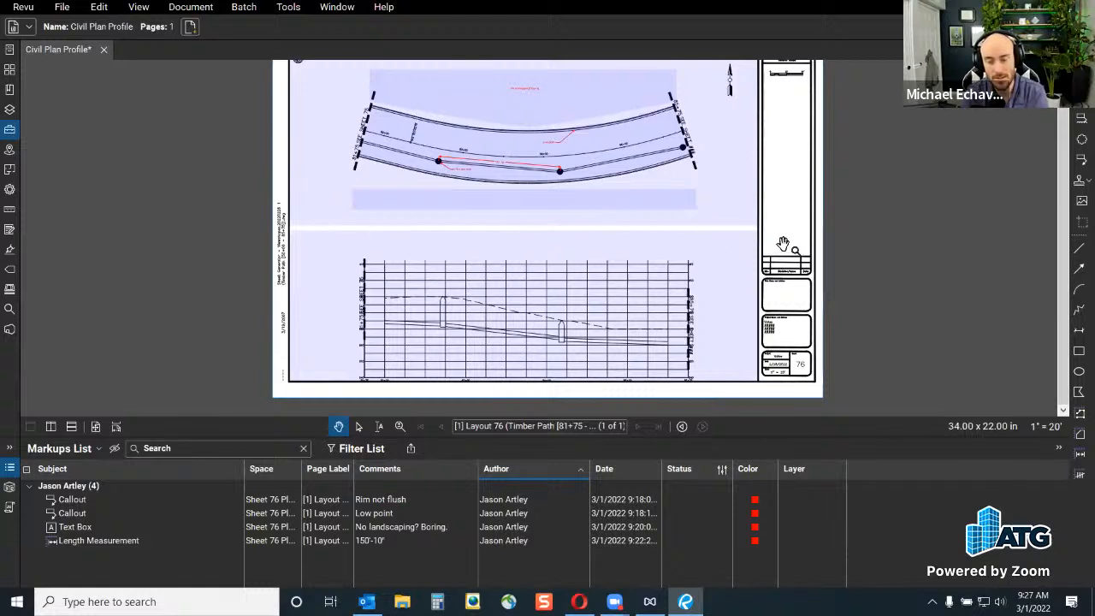
pyautogui.moveTo(782, 246); pyautogui.dragTo(784, 257)
pyautogui.scroll(-1, 249, 264)
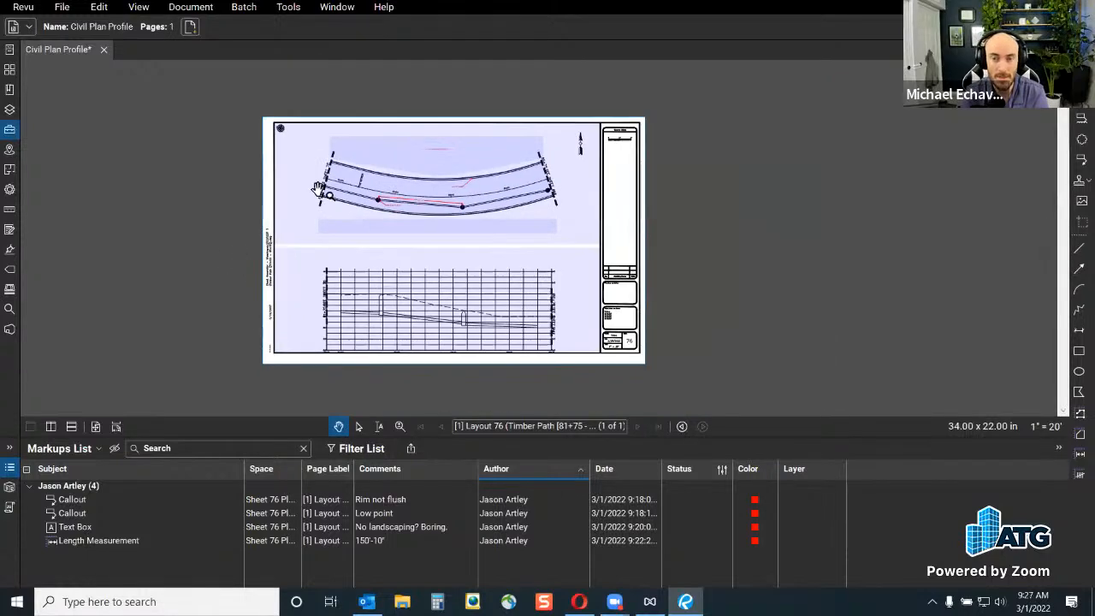
pyautogui.scroll(2, 323, 197)
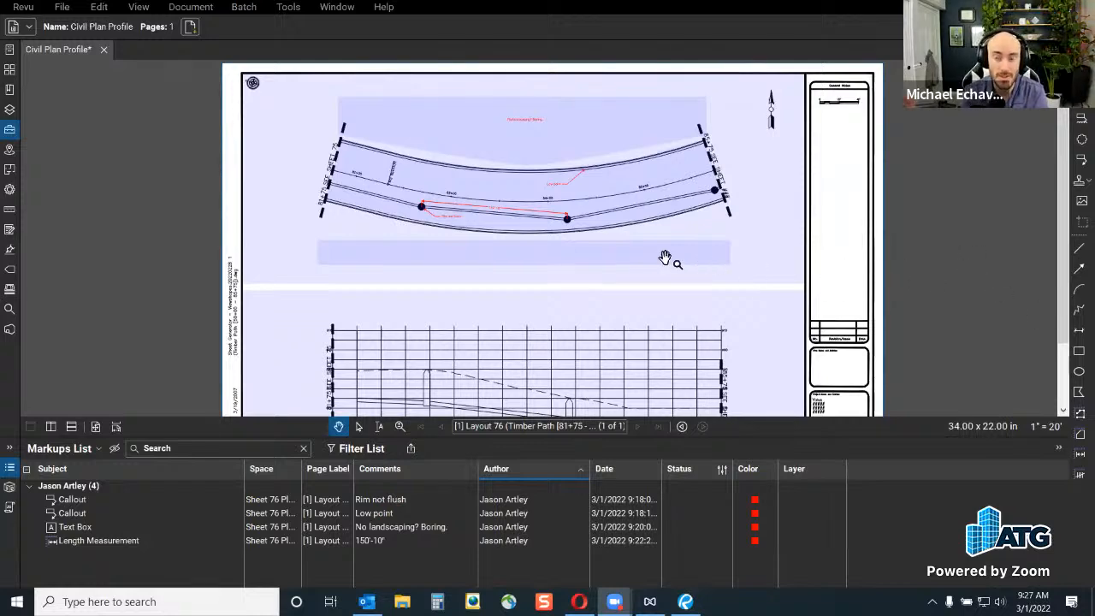
pyautogui.scroll(-2, 663, 257)
pyautogui.moveTo(778, 283); pyautogui.dragTo(734, 247)
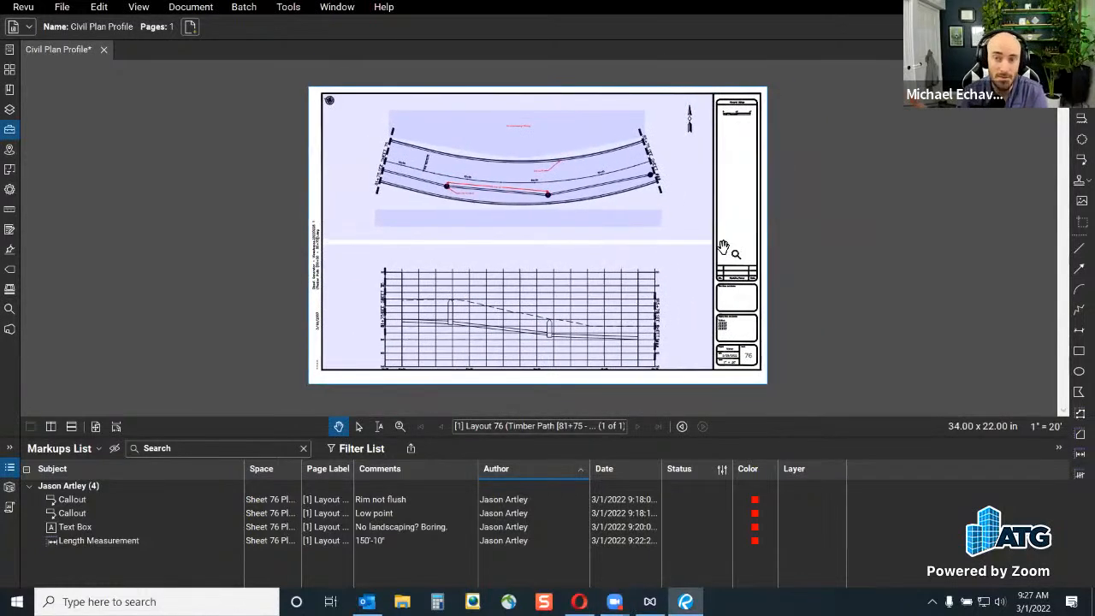